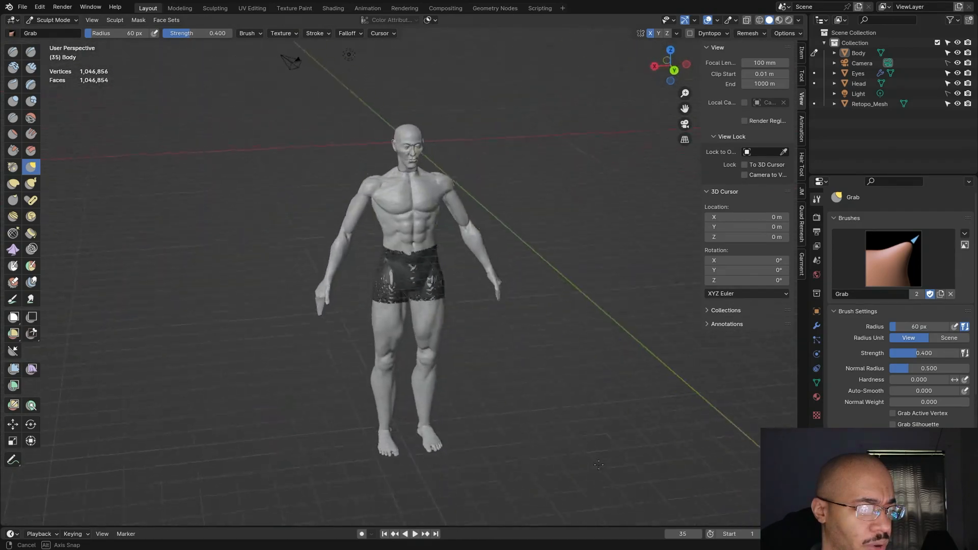
Step: Examine the full body sculpt from the front and from behind, closing in on the upper back
{"action": "scroll", "coordinate": [608, 417], "scroll_direction": "up", "scroll_amount": 1}
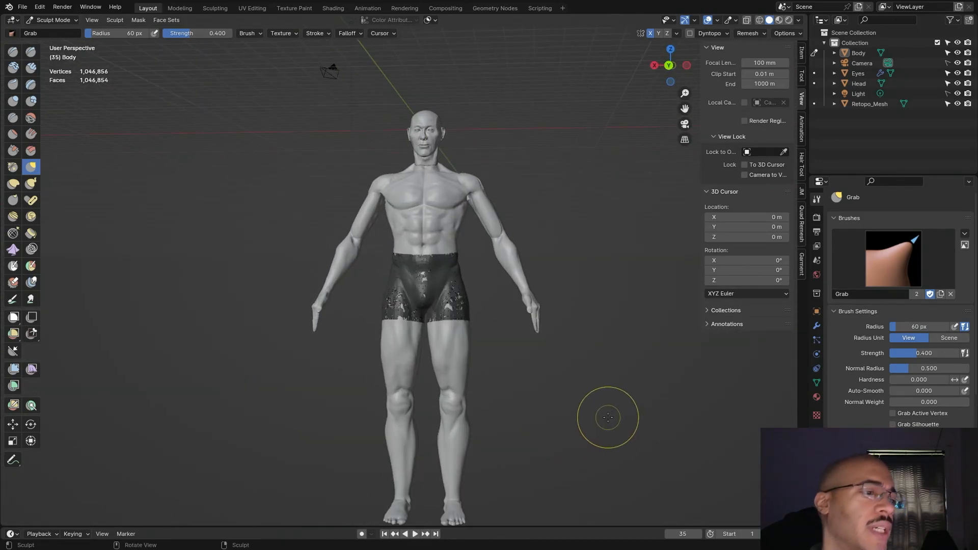
{"action": "scroll", "coordinate": [607, 418], "scroll_direction": "down", "scroll_amount": 2}
{"action": "mouse_move", "coordinate": [617, 427]}
{"action": "middle_mouse_down"}
{"action": "mouse_move", "coordinate": [562, 429]}
{"action": "mouse_move", "coordinate": [569, 441]}
{"action": "mouse_move", "coordinate": [723, 428]}
{"action": "mouse_move", "coordinate": [200, 437]}
{"action": "mouse_move", "coordinate": [220, 457]}
{"action": "mouse_move", "coordinate": [160, 305]}
{"action": "middle_mouse_up"}
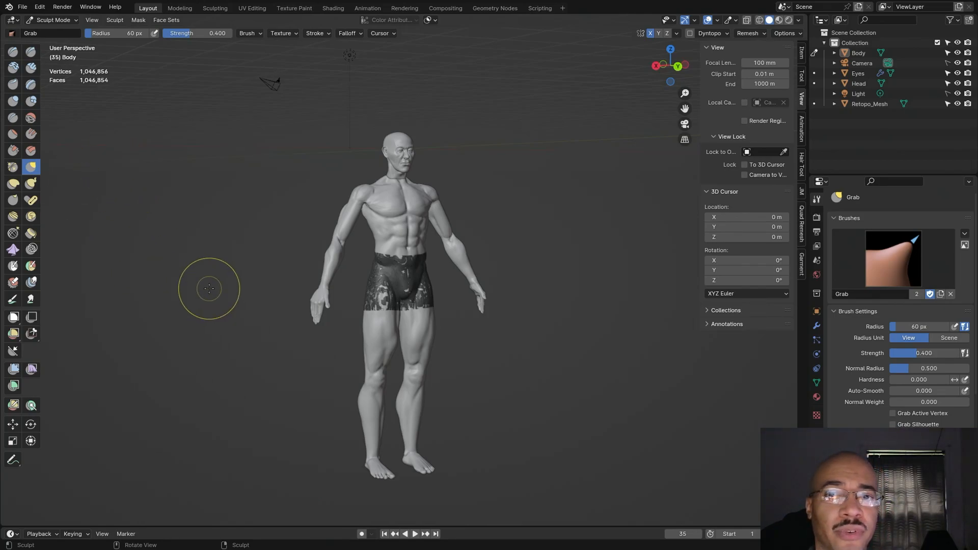
{"action": "middle_click_drag", "start_coordinate": [494, 334], "coordinate": [459, 341]}
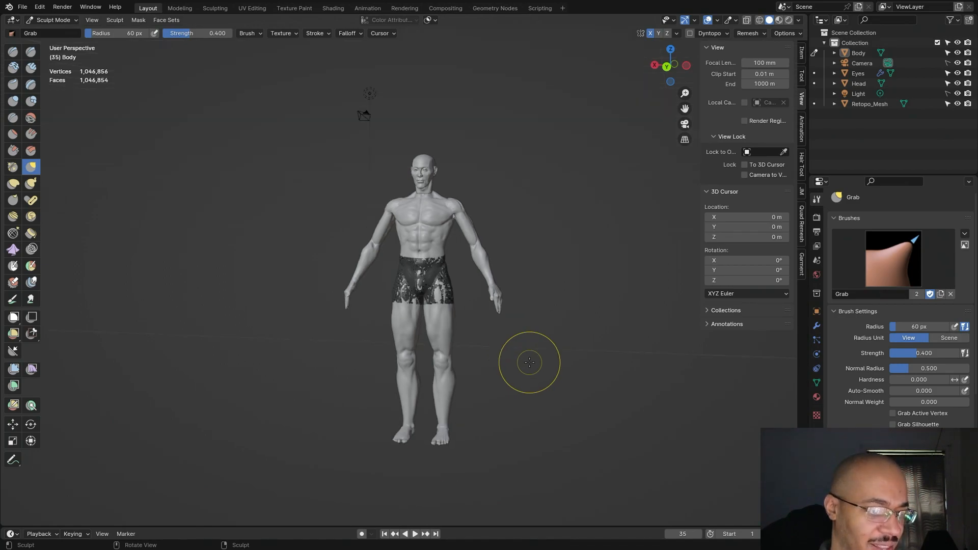
{"action": "middle_click_drag", "start_coordinate": [570, 350], "coordinate": [353, 349]}
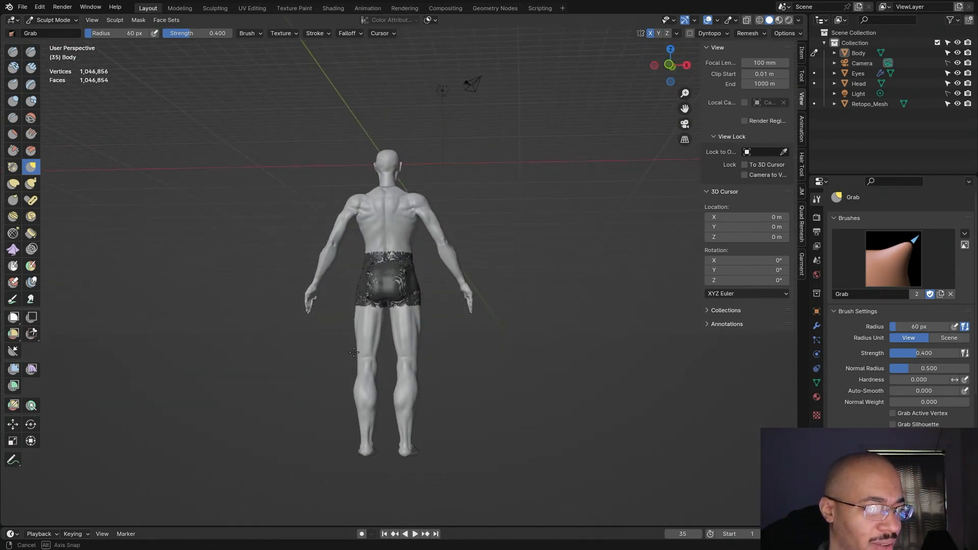
{"action": "scroll", "coordinate": [524, 306], "scroll_direction": "up", "scroll_amount": 3}
{"action": "middle_click_drag", "start_coordinate": [514, 354], "coordinate": [523, 377]}
{"action": "scroll", "coordinate": [524, 376], "scroll_direction": "up", "scroll_amount": 3}
{"action": "middle_click_drag", "start_coordinate": [509, 294], "coordinate": [508, 415], "text": "shift"}
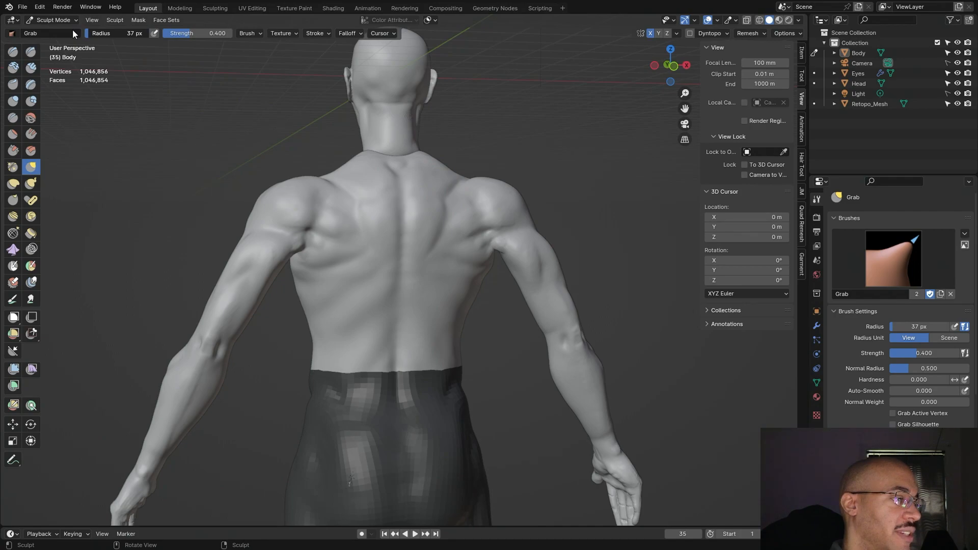
Step: Reshape the muscles behind the armpit on the upper back using the Grab brush at 37 px radius
{"action": "mouse_move", "coordinate": [563, 162]}
{"action": "middle_mouse_down"}
{"action": "mouse_move", "coordinate": [581, 181]}
{"action": "mouse_move", "coordinate": [589, 177]}
{"action": "mouse_move", "coordinate": [543, 234]}
{"action": "middle_mouse_up"}
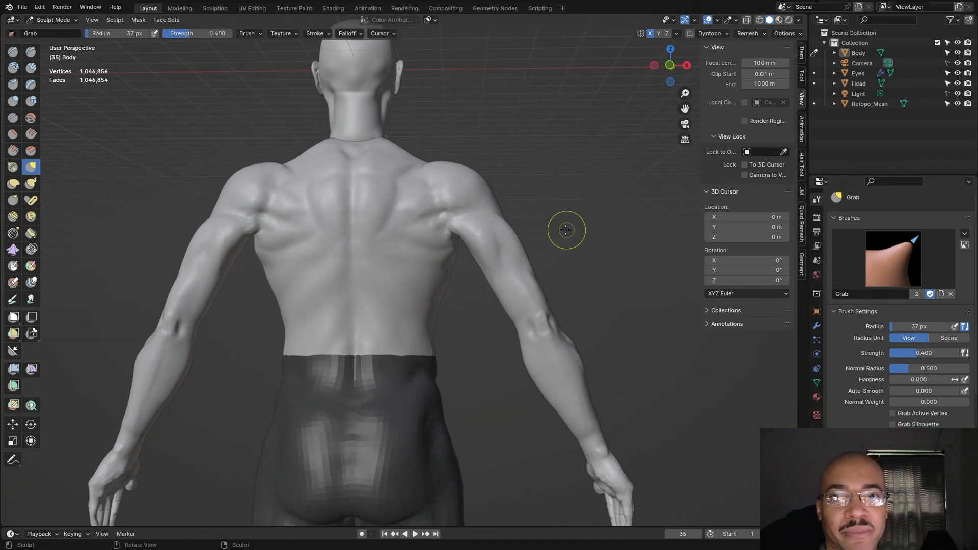
{"action": "middle_click_drag", "start_coordinate": [443, 215], "coordinate": [448, 221]}
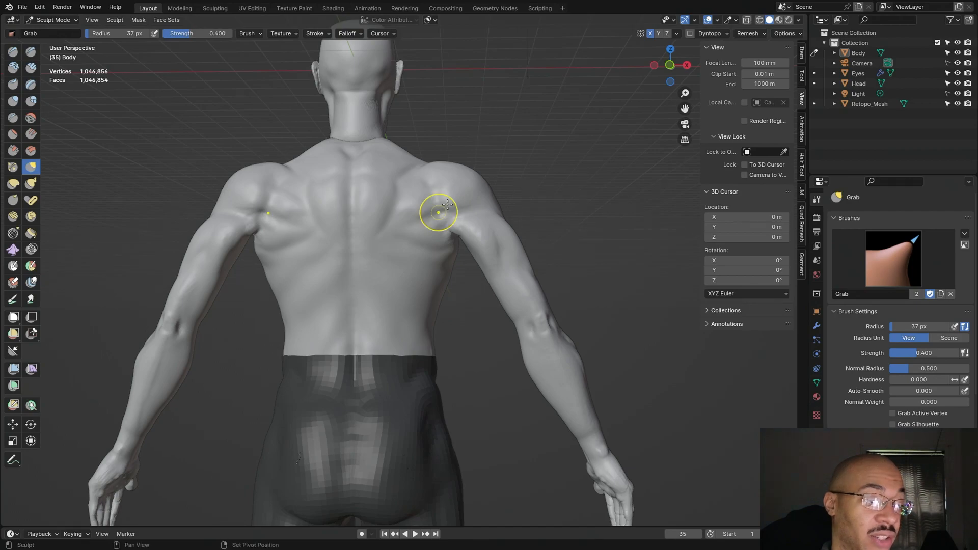
{"action": "left_click_drag", "start_coordinate": [449, 205], "coordinate": [434, 223]}
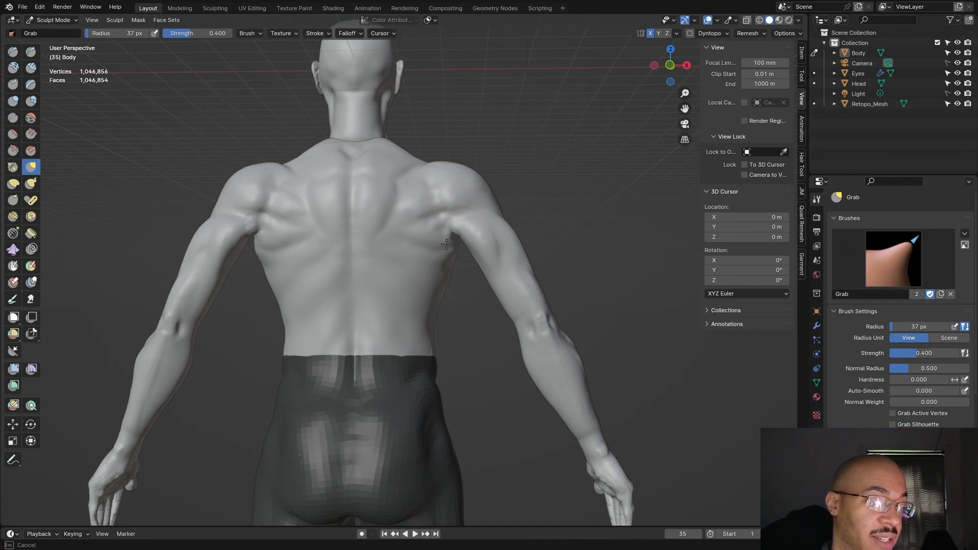
{"action": "left_click_drag", "start_coordinate": [450, 238], "coordinate": [465, 226]}
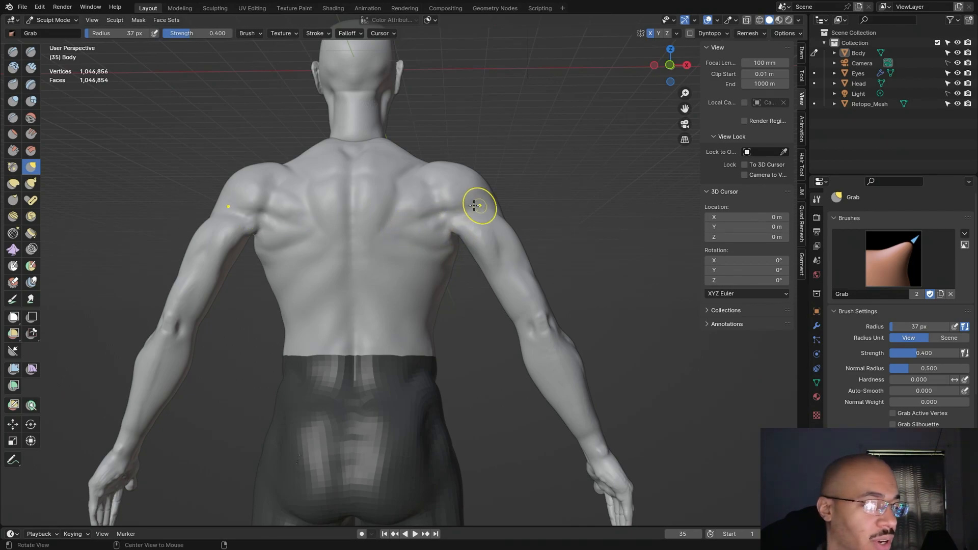
Step: Examine the shoulders and torso from above, from the front and from behind
{"action": "mouse_move", "coordinate": [509, 168]}
{"action": "middle_mouse_down"}
{"action": "mouse_move", "coordinate": [556, 176]}
{"action": "mouse_move", "coordinate": [507, 198]}
{"action": "middle_mouse_up"}
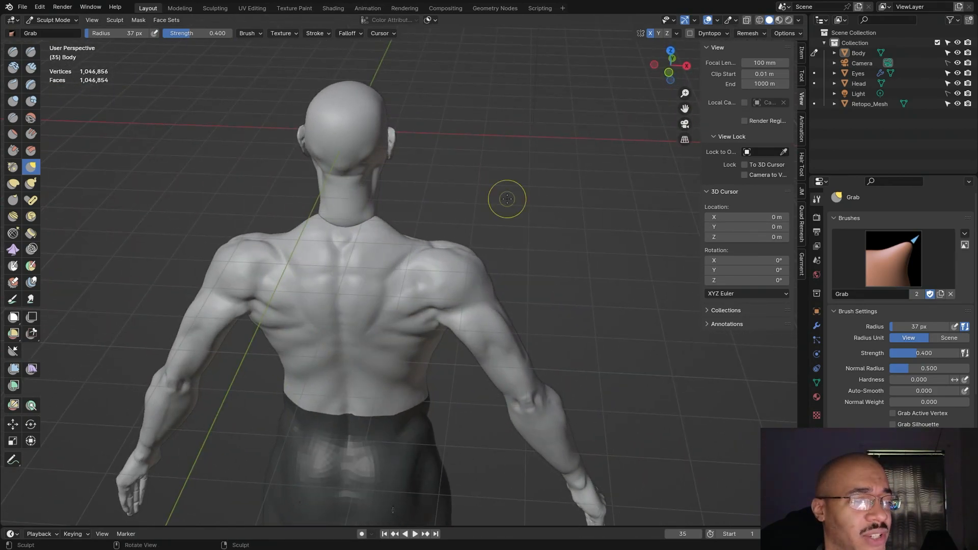
{"action": "mouse_move", "coordinate": [509, 235]}
{"action": "middle_mouse_down"}
{"action": "mouse_move", "coordinate": [270, 204]}
{"action": "mouse_move", "coordinate": [552, 208]}
{"action": "mouse_move", "coordinate": [542, 205]}
{"action": "mouse_move", "coordinate": [531, 243]}
{"action": "mouse_move", "coordinate": [474, 273]}
{"action": "mouse_move", "coordinate": [290, 275]}
{"action": "mouse_move", "coordinate": [295, 238]}
{"action": "mouse_move", "coordinate": [347, 245]}
{"action": "middle_mouse_up"}
{"action": "scroll", "coordinate": [532, 244], "scroll_direction": "down", "scroll_amount": 2}
{"action": "scroll", "coordinate": [532, 244], "scroll_direction": "down", "scroll_amount": 1}
{"action": "scroll", "coordinate": [290, 275], "scroll_direction": "down", "scroll_amount": 2}
{"action": "scroll", "coordinate": [331, 230], "scroll_direction": "up", "scroll_amount": 3}
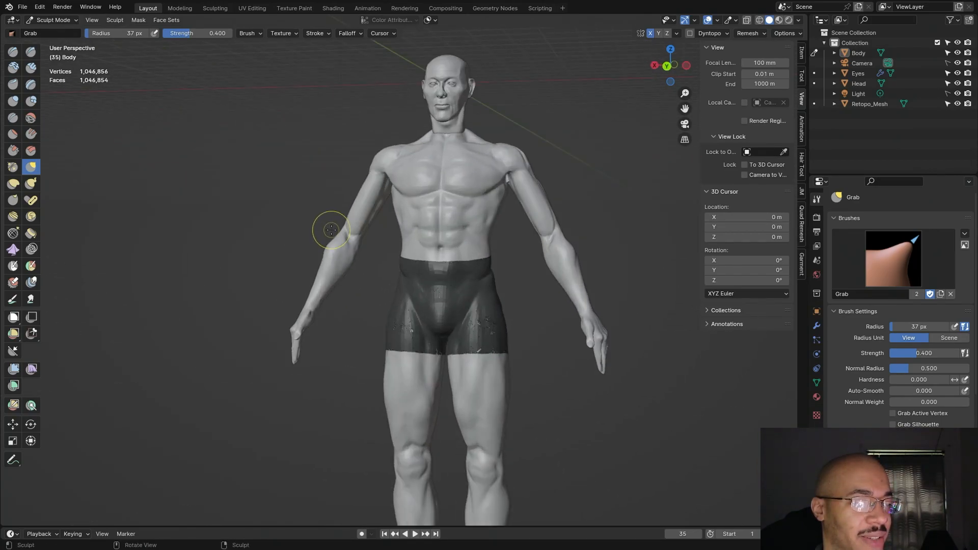
{"action": "middle_click_drag", "start_coordinate": [273, 190], "coordinate": [136, 184]}
{"action": "scroll", "coordinate": [141, 164], "scroll_direction": "up", "scroll_amount": 3}
{"action": "middle_click_drag", "start_coordinate": [125, 145], "coordinate": [276, 231], "text": "shift"}
{"action": "mouse_move", "coordinate": [252, 192]}
{"action": "middle_mouse_down", "text": "shift"}
{"action": "mouse_move", "coordinate": [219, 236]}
{"action": "mouse_move", "coordinate": [475, 242]}
{"action": "mouse_move", "coordinate": [482, 234]}
{"action": "mouse_move", "coordinate": [355, 234]}
{"action": "mouse_move", "coordinate": [311, 260]}
{"action": "mouse_move", "coordinate": [227, 247]}
{"action": "mouse_move", "coordinate": [515, 239]}
{"action": "mouse_move", "coordinate": [313, 236]}
{"action": "mouse_move", "coordinate": [398, 241]}
{"action": "mouse_move", "coordinate": [341, 195]}
{"action": "mouse_move", "coordinate": [389, 219]}
{"action": "mouse_move", "coordinate": [592, 217]}
{"action": "mouse_move", "coordinate": [139, 214]}
{"action": "mouse_move", "coordinate": [156, 218]}
{"action": "middle_mouse_up", "text": "shift"}
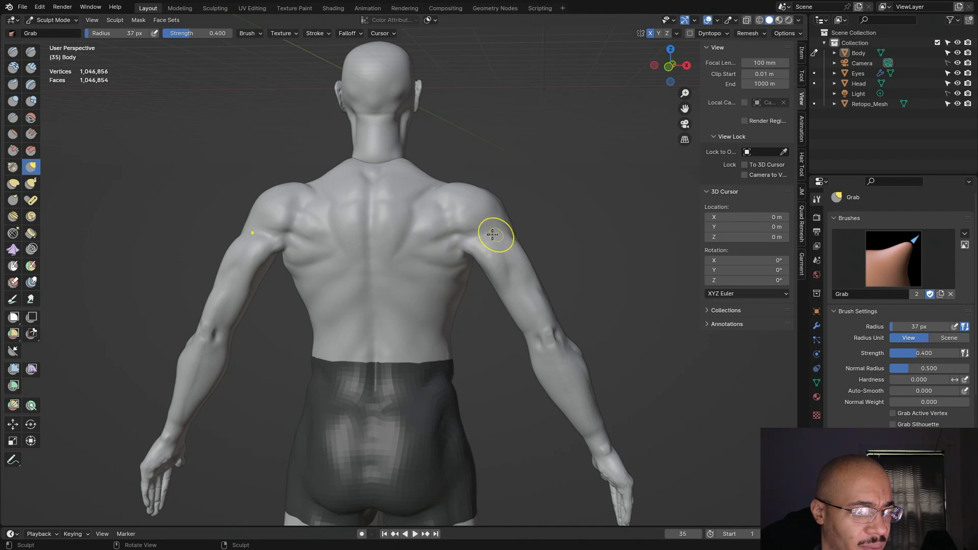
Step: Build up and blend the muscle running from the shoulder blade to the upper arm using Clay Strips at 21 px radius
{"action": "scroll", "coordinate": [422, 250], "scroll_direction": "up", "scroll_amount": 3}
{"action": "mouse_move", "coordinate": [617, 231]}
{"action": "middle_mouse_down"}
{"action": "mouse_move", "coordinate": [594, 214]}
{"action": "mouse_move", "coordinate": [448, 218]}
{"action": "mouse_move", "coordinate": [632, 215]}
{"action": "middle_mouse_up"}
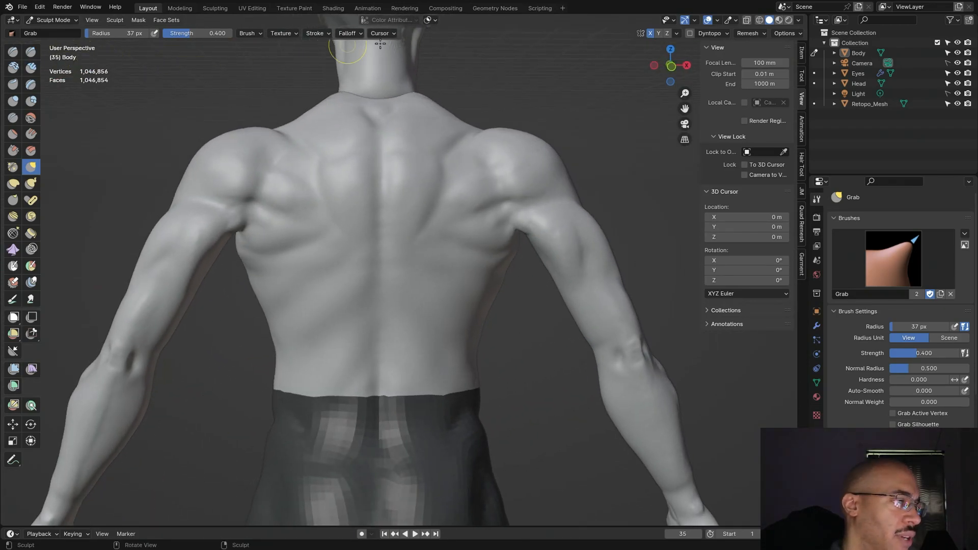
{"action": "left_click", "coordinate": [31, 67]}
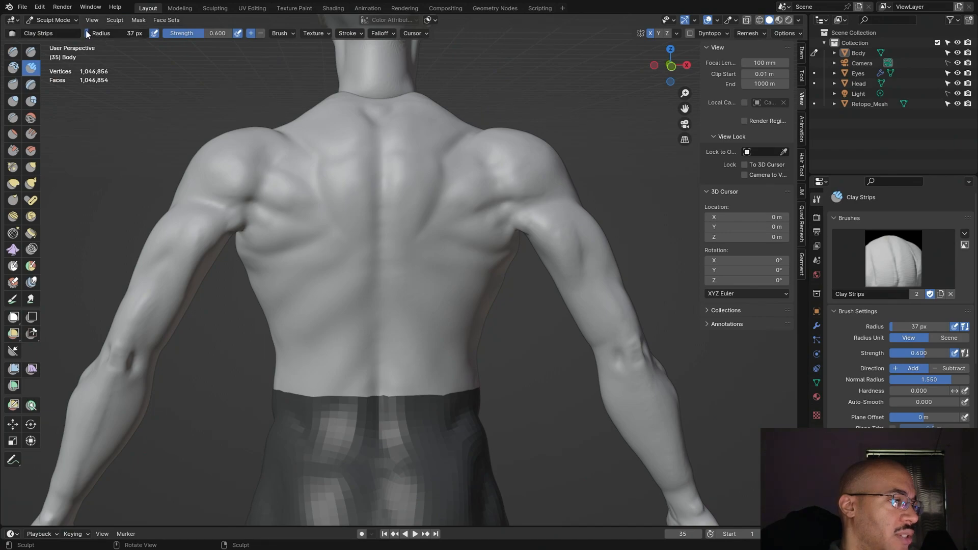
{"action": "left_click_drag", "start_coordinate": [72, 24], "coordinate": [69, 23]}
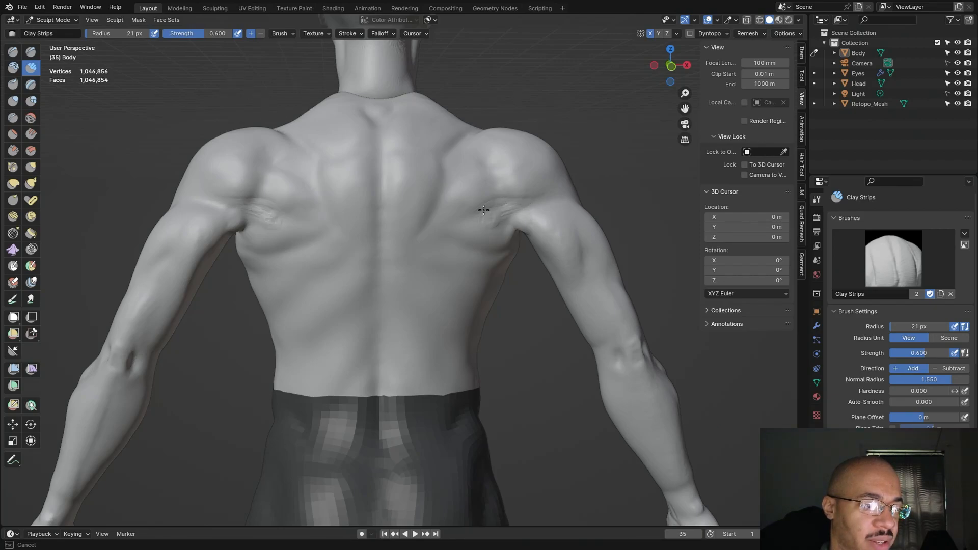
{"action": "left_click_drag", "start_coordinate": [545, 196], "coordinate": [517, 207]}
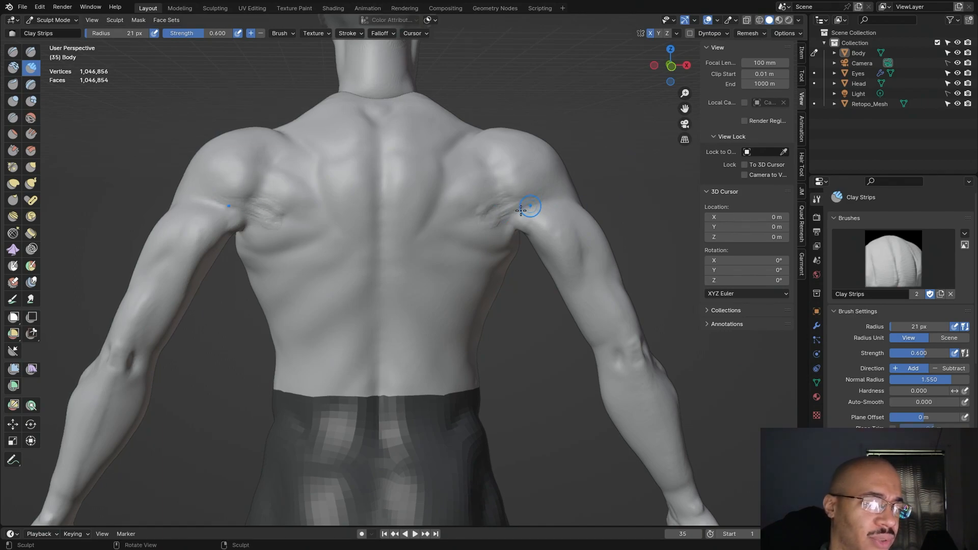
{"action": "left_click_drag", "start_coordinate": [545, 197], "coordinate": [498, 210]}
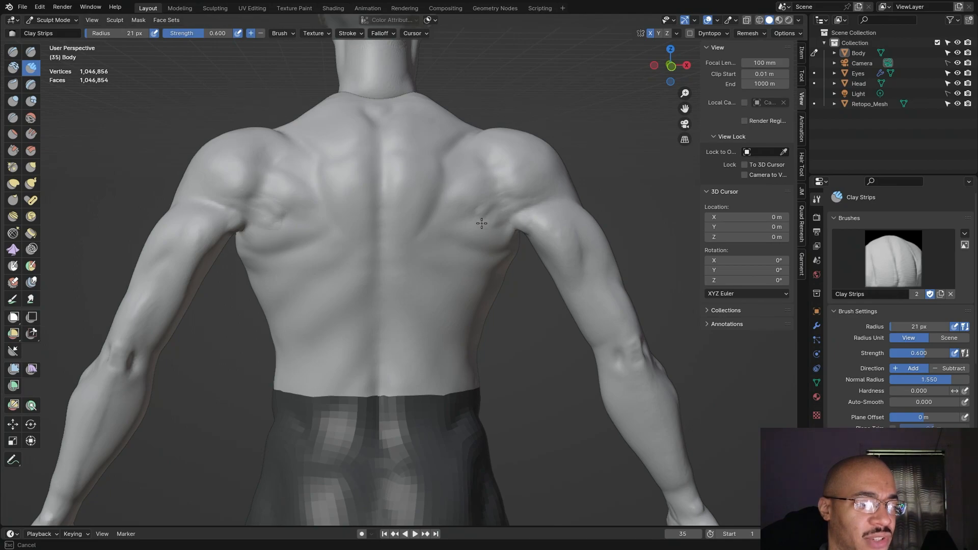
{"action": "left_click_drag", "start_coordinate": [487, 213], "coordinate": [525, 146]}
{"action": "left_click_drag", "start_coordinate": [533, 195], "coordinate": [507, 200]}
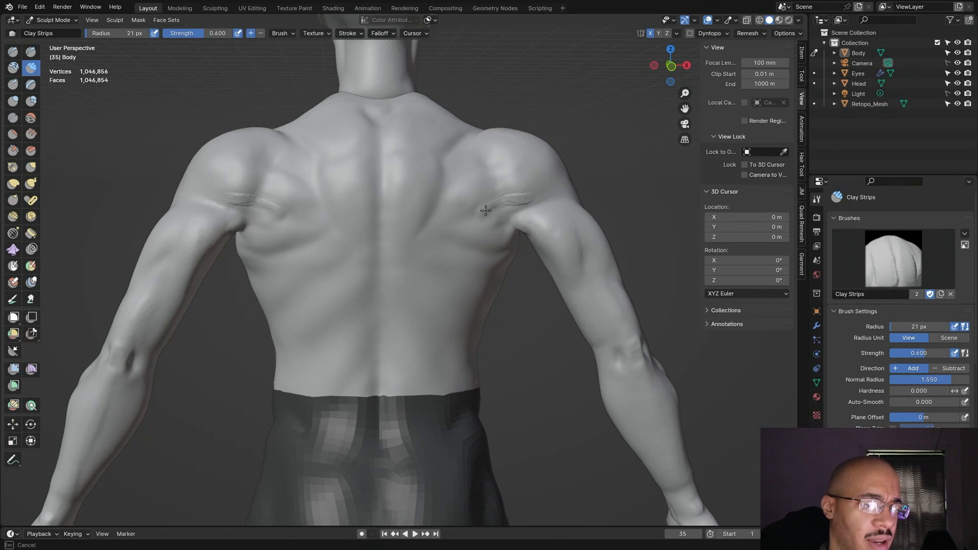
{"action": "left_click_drag", "start_coordinate": [529, 202], "coordinate": [536, 201]}
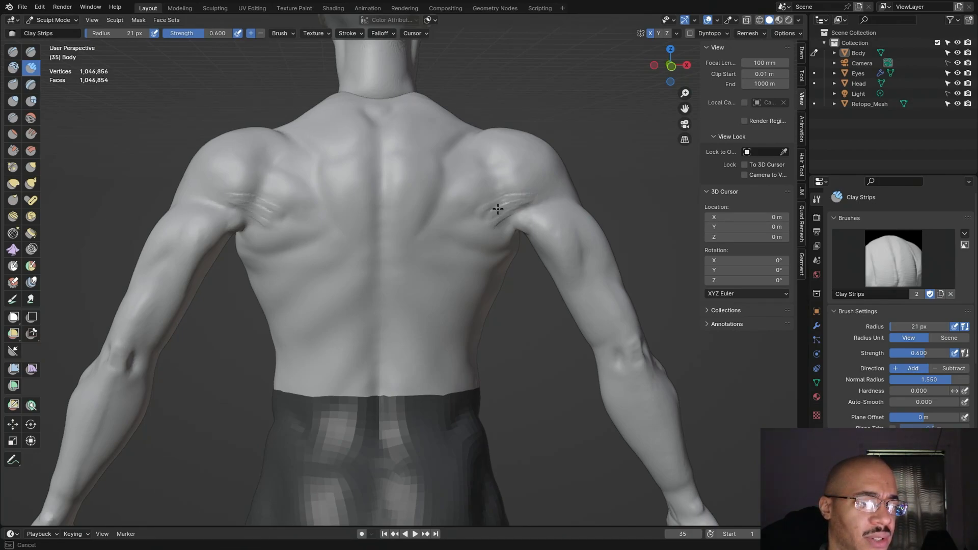
{"action": "mouse_move", "coordinate": [502, 202]}
{"action": "left_mouse_down"}
{"action": "mouse_move", "coordinate": [506, 190]}
{"action": "mouse_move", "coordinate": [531, 197]}
{"action": "left_mouse_up"}
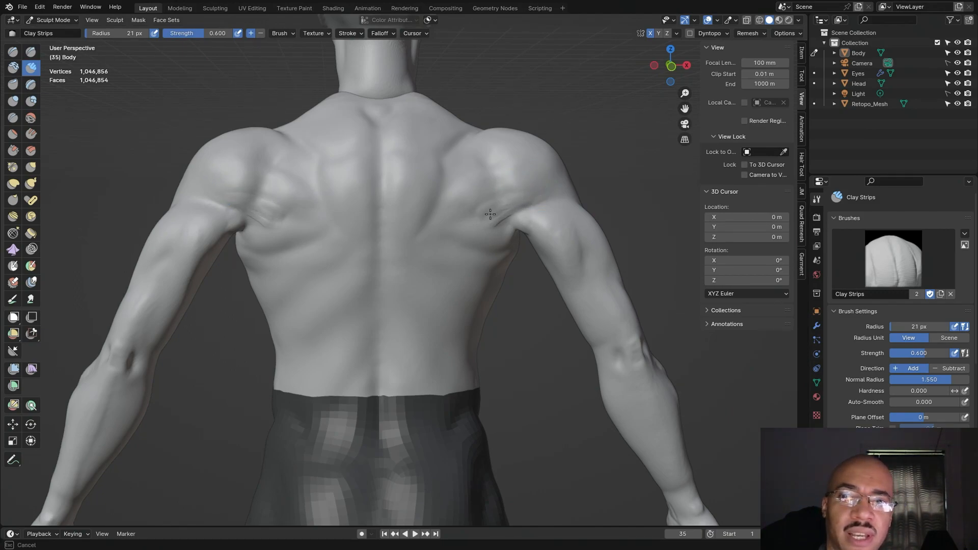
{"action": "mouse_move", "coordinate": [490, 214]}
{"action": "left_mouse_down"}
{"action": "mouse_move", "coordinate": [528, 203]}
{"action": "mouse_move", "coordinate": [506, 216]}
{"action": "mouse_move", "coordinate": [525, 174]}
{"action": "mouse_move", "coordinate": [528, 198]}
{"action": "left_mouse_up"}
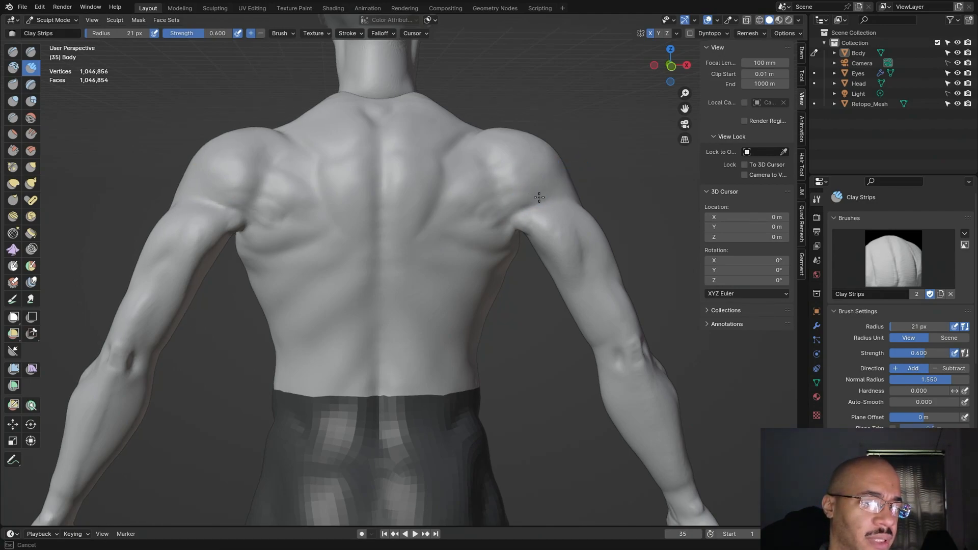
{"action": "mouse_move", "coordinate": [470, 215]}
{"action": "left_mouse_down"}
{"action": "mouse_move", "coordinate": [555, 154]}
{"action": "mouse_move", "coordinate": [483, 216]}
{"action": "left_mouse_up"}
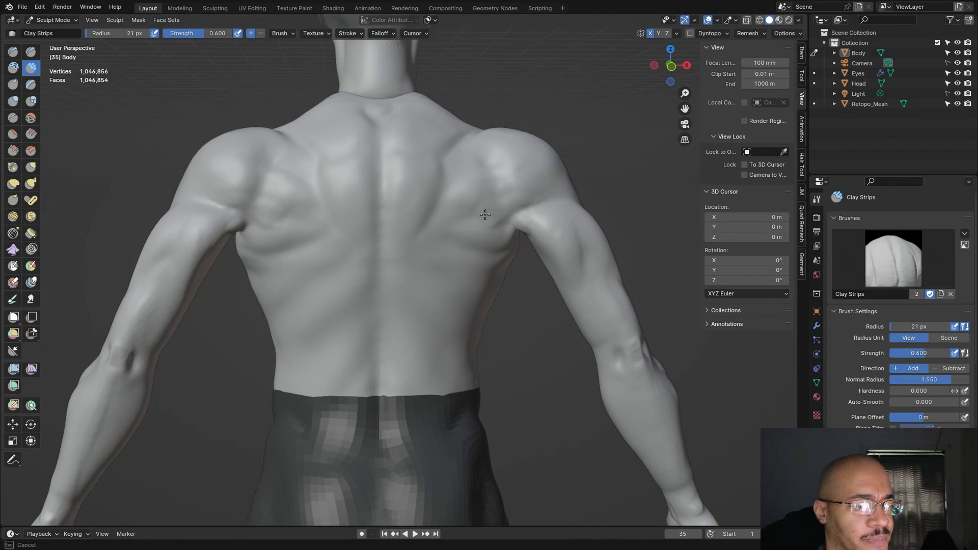
{"action": "left_click_drag", "start_coordinate": [525, 196], "coordinate": [571, 175]}
Step: View the torso from the front and switch back to the Grab brush with an 87 px radius
{"action": "mouse_move", "coordinate": [565, 180]}
{"action": "middle_mouse_down"}
{"action": "mouse_move", "coordinate": [511, 193]}
{"action": "mouse_move", "coordinate": [473, 188]}
{"action": "mouse_move", "coordinate": [517, 193]}
{"action": "middle_mouse_up"}
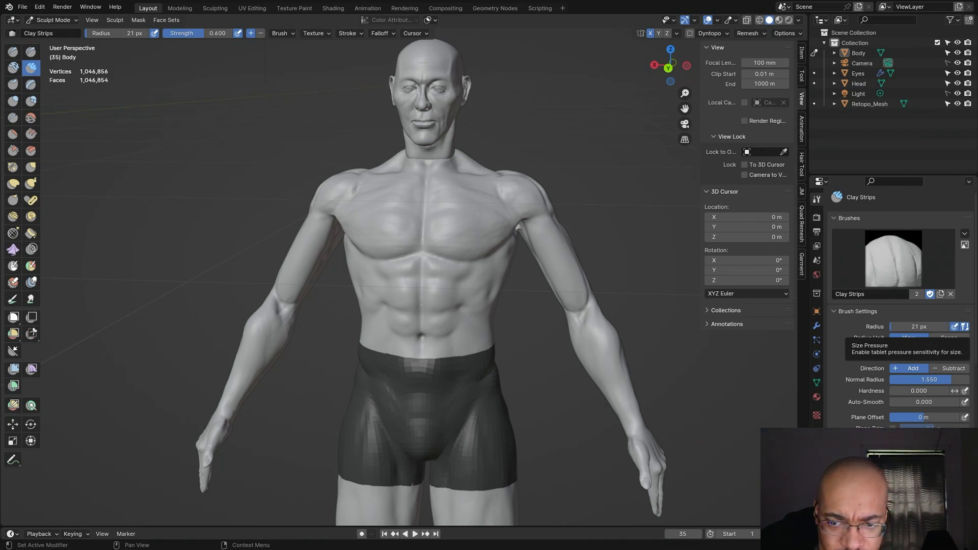
{"action": "mouse_move", "coordinate": [566, 185]}
{"action": "middle_mouse_down"}
{"action": "mouse_move", "coordinate": [596, 183]}
{"action": "mouse_move", "coordinate": [386, 180]}
{"action": "middle_mouse_up"}
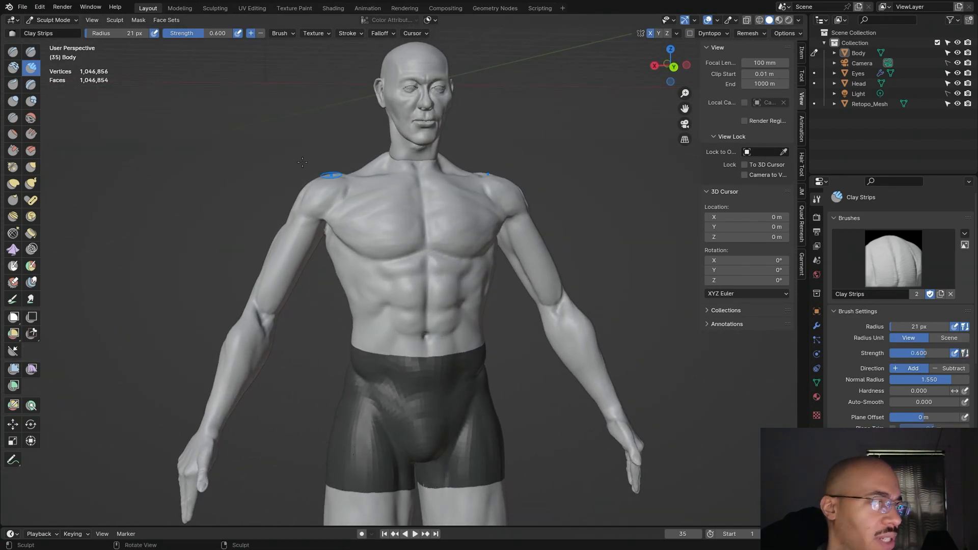
{"action": "mouse_move", "coordinate": [610, 183]}
{"action": "middle_mouse_down"}
{"action": "mouse_move", "coordinate": [624, 189]}
{"action": "mouse_move", "coordinate": [443, 139]}
{"action": "middle_mouse_up"}
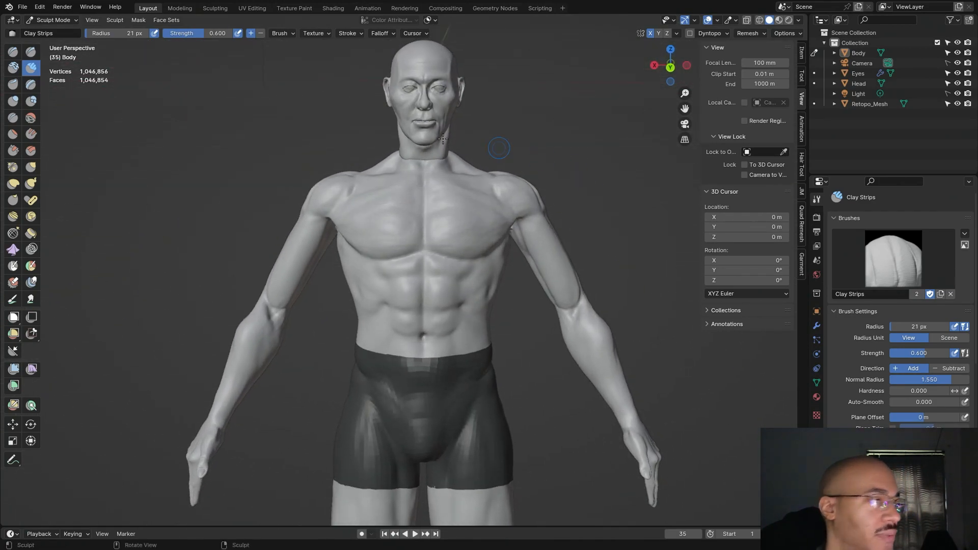
{"action": "mouse_move", "coordinate": [114, 33]}
{"action": "left_mouse_down"}
{"action": "mouse_move", "coordinate": [133, 32]}
{"action": "mouse_move", "coordinate": [96, 29]}
{"action": "left_mouse_up"}
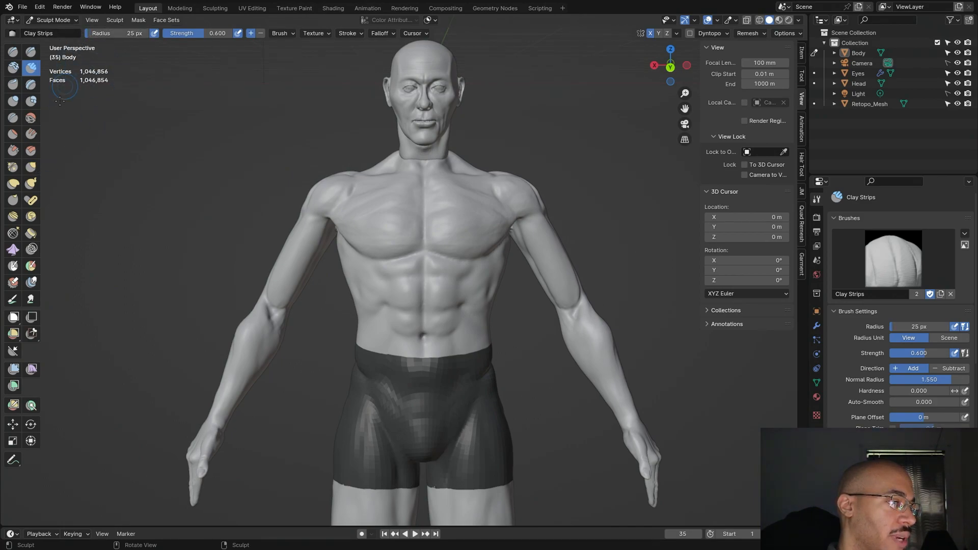
{"action": "left_click", "coordinate": [30, 167]}
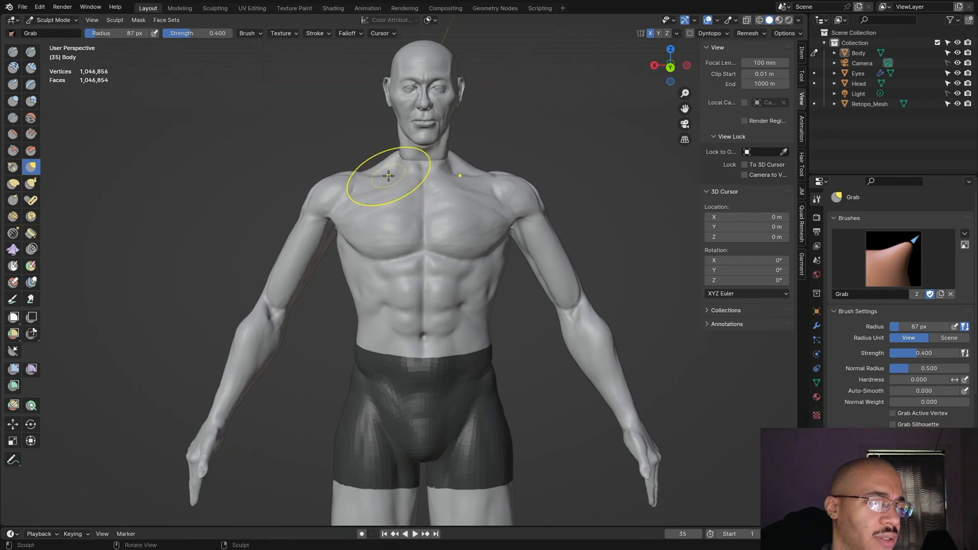
Step: Examine the whole figure from the front, from above and from behind
{"action": "left_click_drag", "start_coordinate": [583, 141], "coordinate": [647, 185], "text": "alt"}
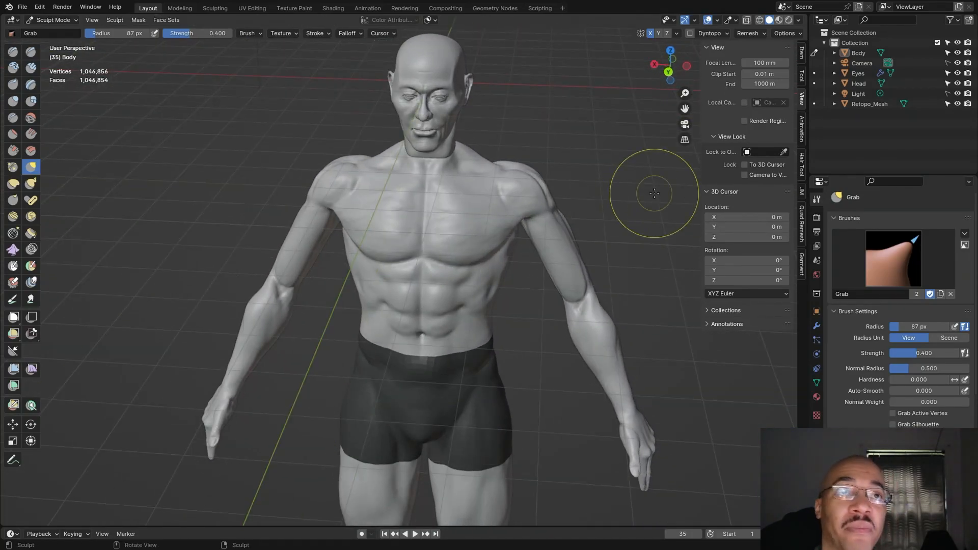
{"action": "scroll", "coordinate": [655, 194], "scroll_direction": "down", "scroll_amount": 1}
{"action": "left_click_drag", "start_coordinate": [634, 235], "coordinate": [665, 184], "text": "alt"}
{"action": "scroll", "coordinate": [598, 234], "scroll_direction": "down", "scroll_amount": 3}
{"action": "left_click_drag", "start_coordinate": [579, 229], "coordinate": [488, 235], "text": "alt"}
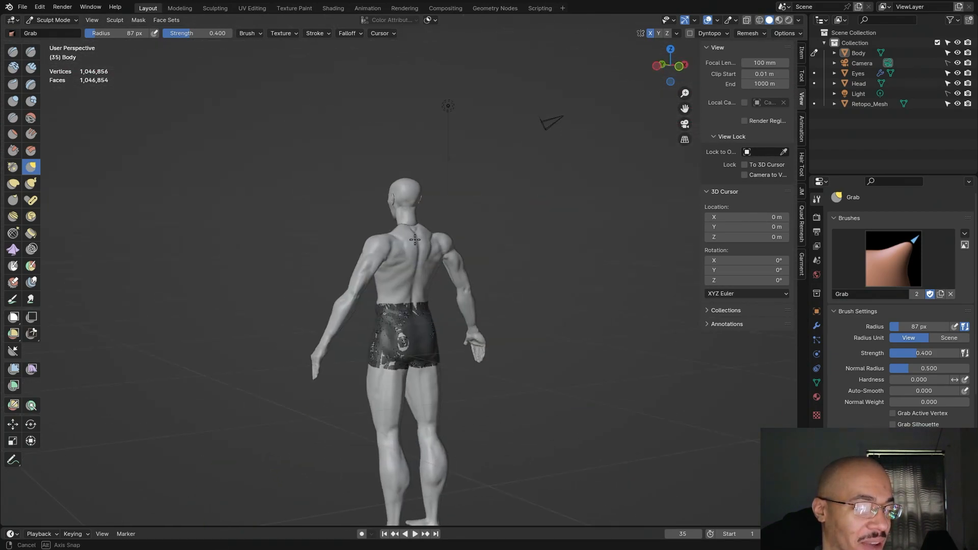
{"action": "left_click_drag", "start_coordinate": [577, 231], "coordinate": [777, 237], "text": "alt"}
{"action": "mouse_move", "coordinate": [40, 246]}
{"action": "middle_mouse_down"}
{"action": "mouse_move", "coordinate": [606, 244]}
{"action": "mouse_move", "coordinate": [553, 257]}
{"action": "mouse_move", "coordinate": [393, 242]}
{"action": "mouse_move", "coordinate": [549, 265]}
{"action": "middle_mouse_up"}
{"action": "scroll", "coordinate": [550, 258], "scroll_direction": "down", "scroll_amount": 3}
Step: Examine the feet from above and the legs from the front
{"action": "middle_click_drag", "start_coordinate": [558, 319], "coordinate": [567, 208], "text": "shift"}
{"action": "scroll", "coordinate": [567, 208], "scroll_direction": "up", "scroll_amount": 1}
{"action": "scroll", "coordinate": [570, 210], "scroll_direction": "up", "scroll_amount": 4}
{"action": "left_click_drag", "start_coordinate": [573, 211], "coordinate": [624, 303], "text": "alt+shift"}
{"action": "scroll", "coordinate": [560, 327], "scroll_direction": "up", "scroll_amount": 3}
{"action": "mouse_move", "coordinate": [595, 356]}
{"action": "left_mouse_down", "text": "alt+shift"}
{"action": "mouse_move", "coordinate": [625, 238]}
{"action": "mouse_move", "coordinate": [551, 312]}
{"action": "mouse_move", "coordinate": [584, 289]}
{"action": "mouse_move", "coordinate": [589, 264]}
{"action": "mouse_move", "coordinate": [572, 264]}
{"action": "mouse_move", "coordinate": [581, 255]}
{"action": "mouse_move", "coordinate": [611, 250]}
{"action": "left_mouse_up", "text": "alt+shift"}
{"action": "scroll", "coordinate": [551, 312], "scroll_direction": "up", "scroll_amount": 2}
{"action": "mouse_move", "coordinate": [559, 278]}
{"action": "left_mouse_down", "text": "alt"}
{"action": "mouse_move", "coordinate": [594, 269]}
{"action": "mouse_move", "coordinate": [561, 276]}
{"action": "mouse_move", "coordinate": [457, 244]}
{"action": "mouse_move", "coordinate": [467, 302]}
{"action": "mouse_move", "coordinate": [620, 311]}
{"action": "mouse_move", "coordinate": [591, 365]}
{"action": "mouse_move", "coordinate": [609, 349]}
{"action": "mouse_move", "coordinate": [610, 389]}
{"action": "left_mouse_up", "text": "alt"}
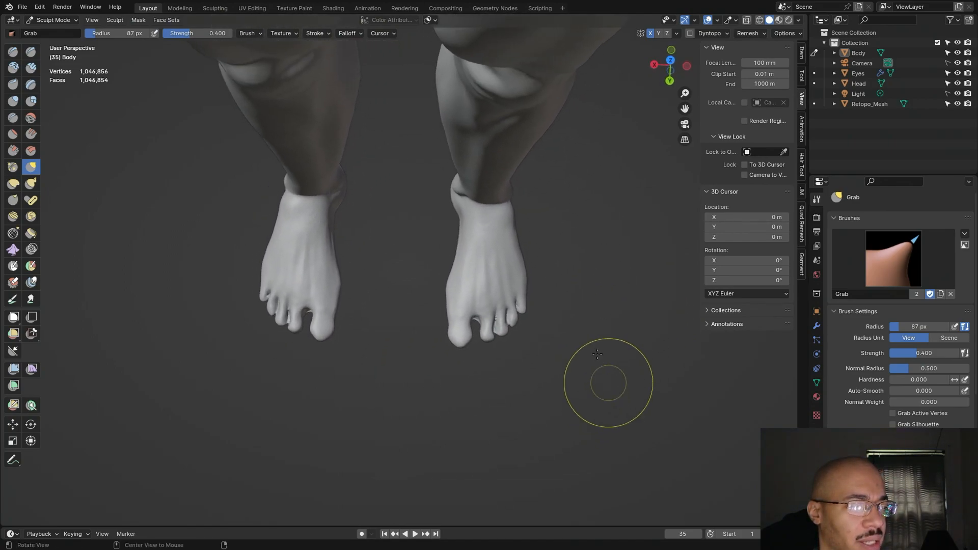
{"action": "left_click_drag", "start_coordinate": [586, 295], "coordinate": [613, 301], "text": "alt"}
{"action": "scroll", "coordinate": [613, 301], "scroll_direction": "down", "scroll_amount": 5}
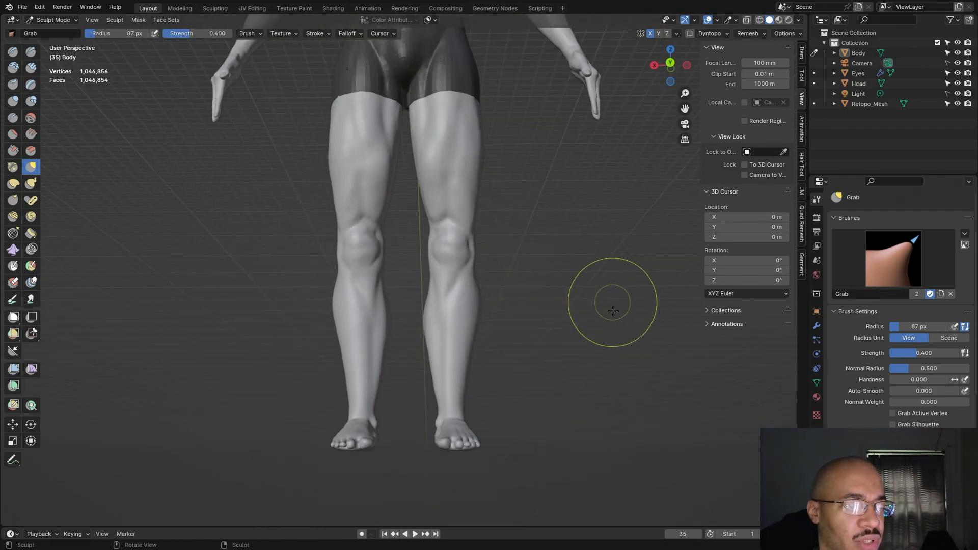
Step: Examine the toes of one foot up close from above, including the gaps between them
{"action": "mouse_move", "coordinate": [568, 284]}
{"action": "middle_mouse_down"}
{"action": "mouse_move", "coordinate": [491, 259]}
{"action": "mouse_move", "coordinate": [513, 206]}
{"action": "mouse_move", "coordinate": [666, 350]}
{"action": "mouse_move", "coordinate": [566, 388]}
{"action": "middle_mouse_up"}
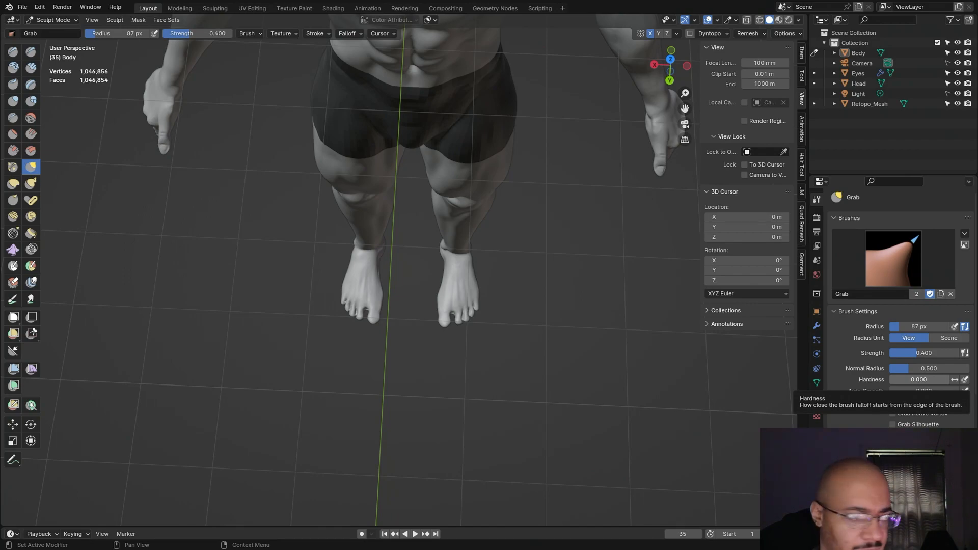
{"action": "scroll", "coordinate": [591, 374], "scroll_direction": "up", "scroll_amount": 8}
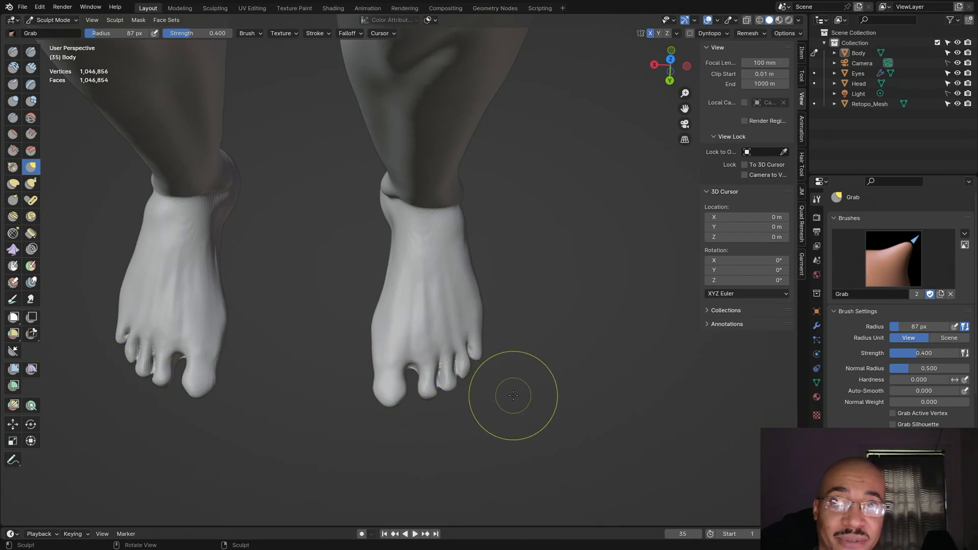
{"action": "scroll", "coordinate": [537, 409], "scroll_direction": "up", "scroll_amount": 1}
{"action": "middle_click_drag", "start_coordinate": [567, 428], "coordinate": [575, 368], "text": "shift"}
{"action": "mouse_move", "coordinate": [546, 429]}
{"action": "middle_mouse_down"}
{"action": "mouse_move", "coordinate": [548, 390]}
{"action": "mouse_move", "coordinate": [539, 447]}
{"action": "middle_mouse_up"}
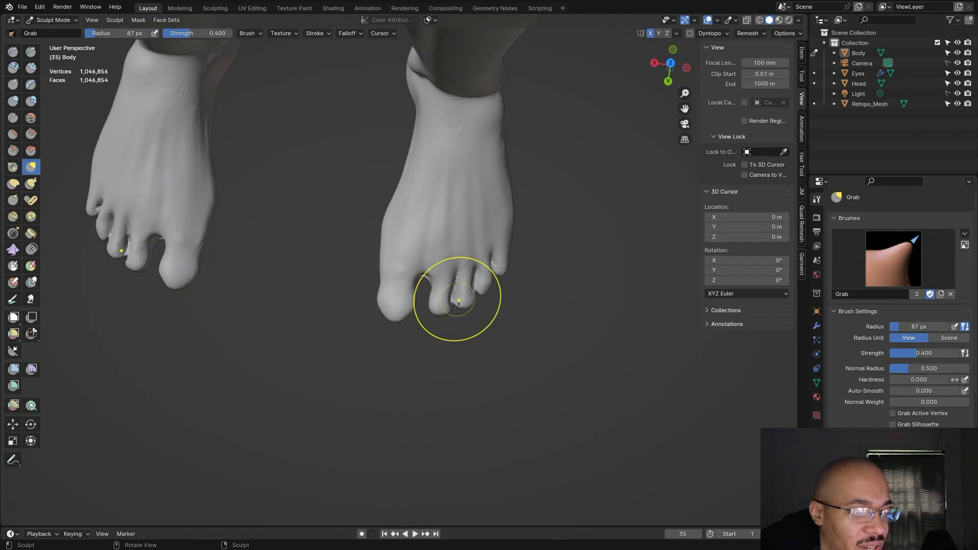
{"action": "scroll", "coordinate": [537, 312], "scroll_direction": "up", "scroll_amount": 4}
{"action": "mouse_move", "coordinate": [601, 350]}
{"action": "middle_mouse_down", "text": "shift"}
{"action": "mouse_move", "coordinate": [500, 336]}
{"action": "mouse_move", "coordinate": [485, 349]}
{"action": "middle_mouse_up", "text": "shift"}
{"action": "scroll", "coordinate": [502, 336], "scroll_direction": "up", "scroll_amount": 2}
{"action": "left_click_drag", "start_coordinate": [517, 351], "coordinate": [462, 397]}
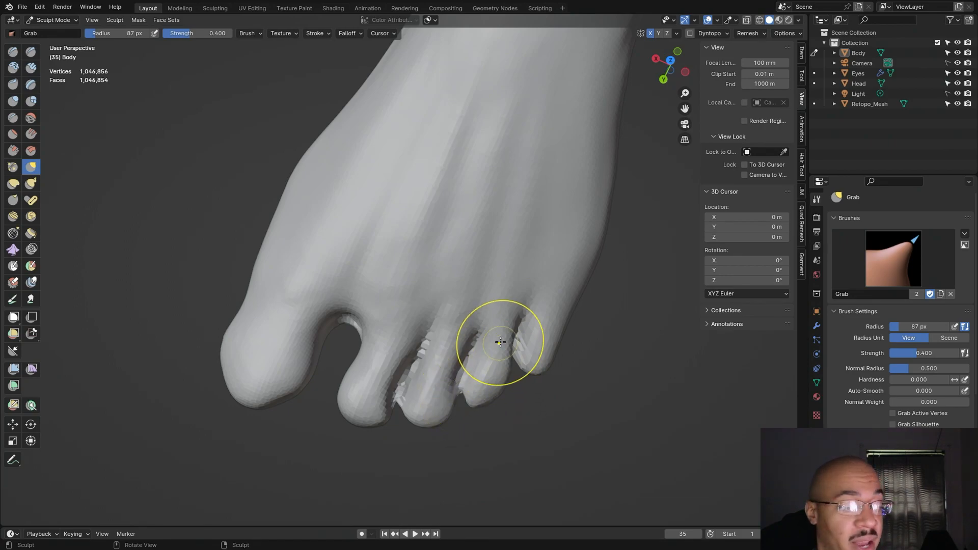
Step: Examine the toes of one foot from above and the hips and thighs from the front
{"action": "middle_click_drag", "start_coordinate": [545, 395], "coordinate": [539, 416]}
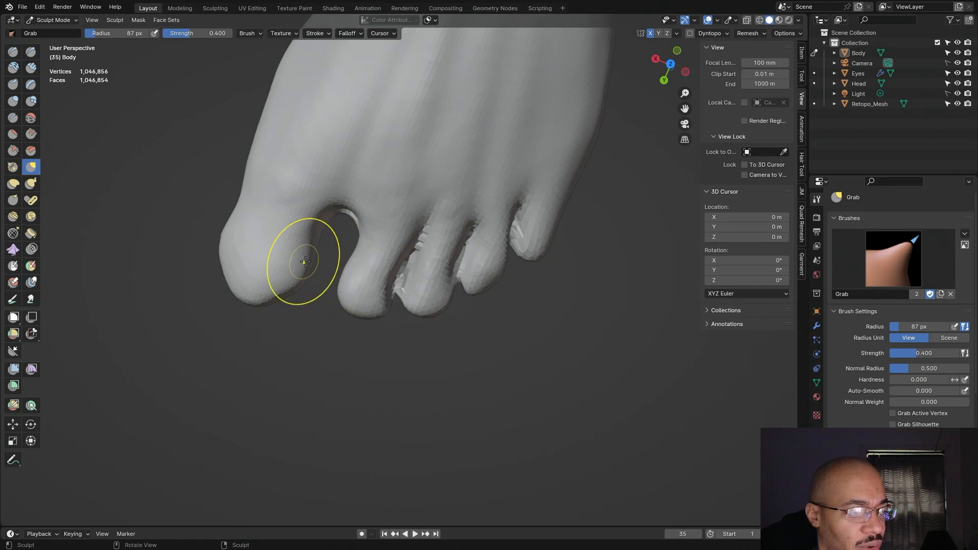
{"action": "middle_click_drag", "start_coordinate": [373, 348], "coordinate": [393, 176], "text": "shift"}
{"action": "scroll", "coordinate": [393, 175], "scroll_direction": "down", "scroll_amount": 7}
{"action": "left_click_drag", "start_coordinate": [344, 157], "coordinate": [397, 528], "text": "alt+shift"}
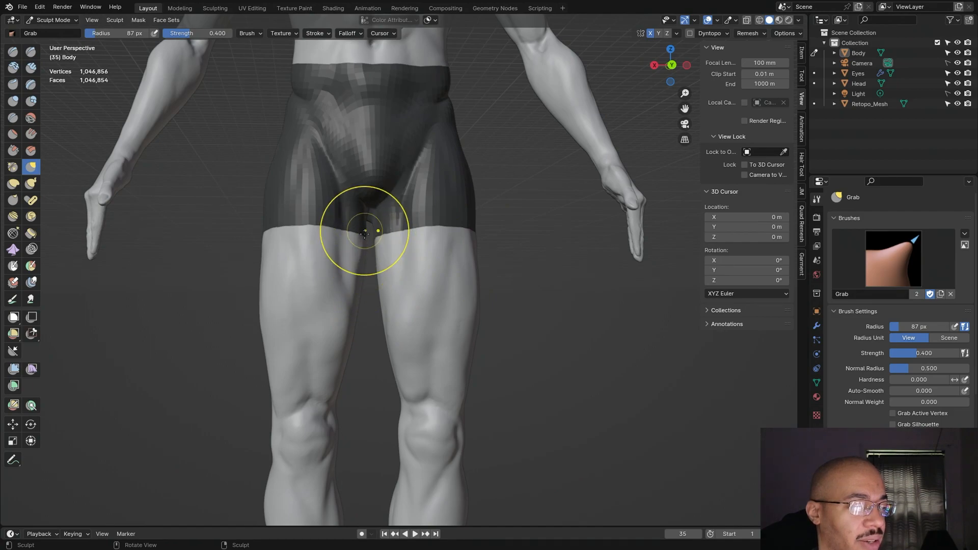
{"action": "middle_click_drag", "start_coordinate": [514, 247], "coordinate": [550, 299]}
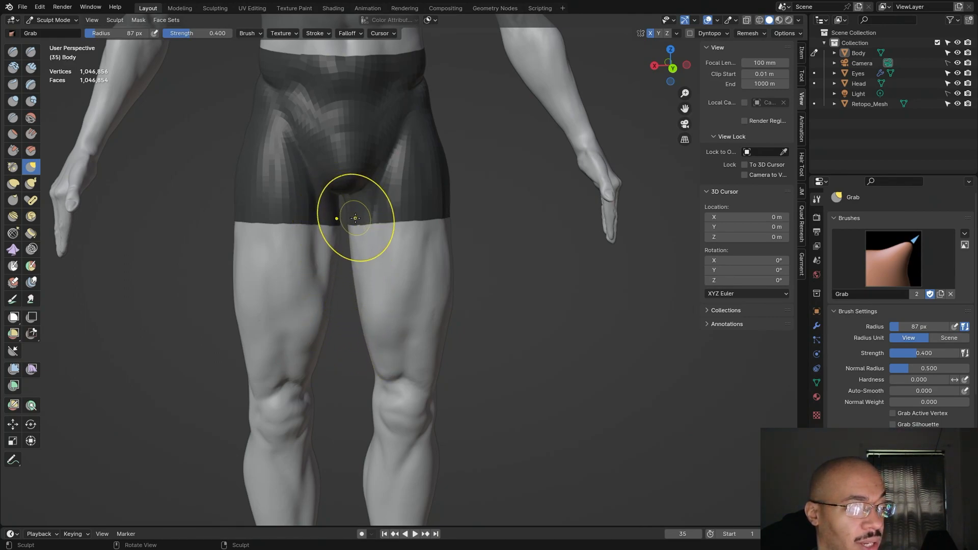
{"action": "middle_click_drag", "start_coordinate": [458, 179], "coordinate": [470, 427], "text": "shift"}
Step: Examine the back and rear shoulder muscles from behind and the body's profile from the side
{"action": "mouse_move", "coordinate": [480, 291]}
{"action": "middle_mouse_down"}
{"action": "mouse_move", "coordinate": [389, 273]}
{"action": "mouse_move", "coordinate": [439, 240]}
{"action": "mouse_move", "coordinate": [436, 262]}
{"action": "middle_mouse_up"}
{"action": "mouse_move", "coordinate": [476, 175]}
{"action": "left_mouse_down"}
{"action": "mouse_move", "coordinate": [474, 187]}
{"action": "mouse_move", "coordinate": [514, 226]}
{"action": "left_mouse_up"}
{"action": "middle_click_drag", "start_coordinate": [555, 179], "coordinate": [344, 174]}
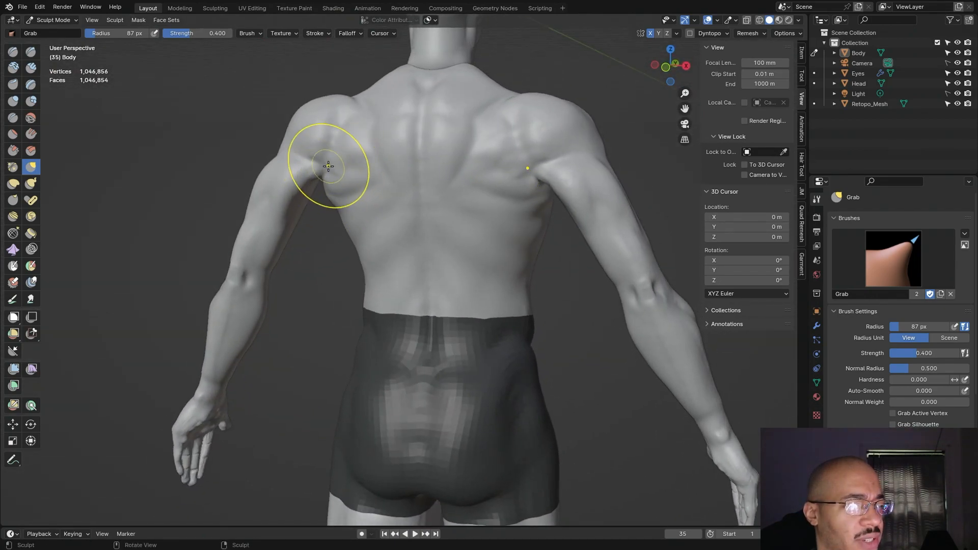
{"action": "left_click_drag", "start_coordinate": [322, 259], "coordinate": [334, 243], "text": "alt"}
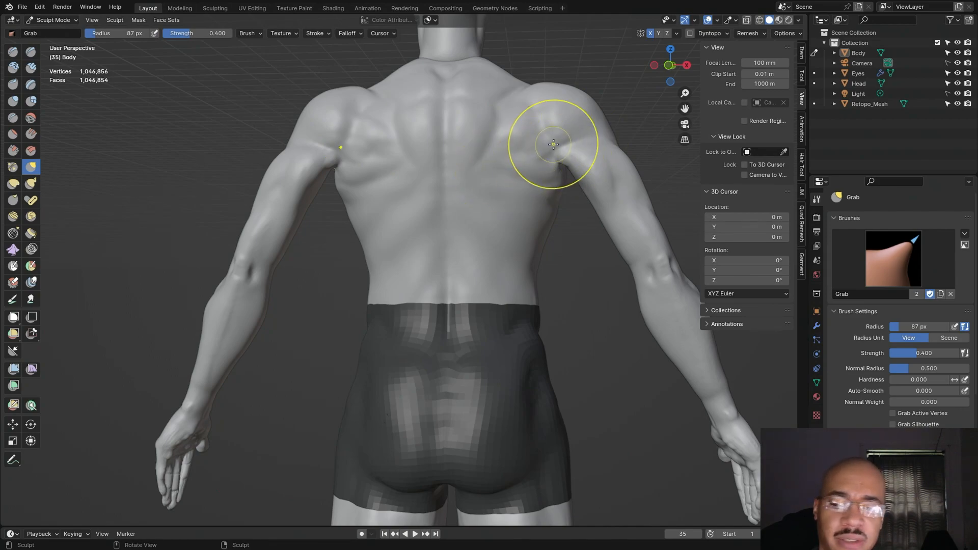
{"action": "mouse_move", "coordinate": [326, 315]}
{"action": "left_mouse_down", "text": "alt"}
{"action": "mouse_move", "coordinate": [418, 245]}
{"action": "mouse_move", "coordinate": [482, 321]}
{"action": "left_mouse_up", "text": "alt"}
{"action": "mouse_move", "coordinate": [482, 321]}
{"action": "middle_mouse_down"}
{"action": "mouse_move", "coordinate": [546, 300]}
{"action": "mouse_move", "coordinate": [551, 279]}
{"action": "mouse_move", "coordinate": [528, 286]}
{"action": "mouse_move", "coordinate": [535, 343]}
{"action": "mouse_move", "coordinate": [422, 378]}
{"action": "middle_mouse_up"}
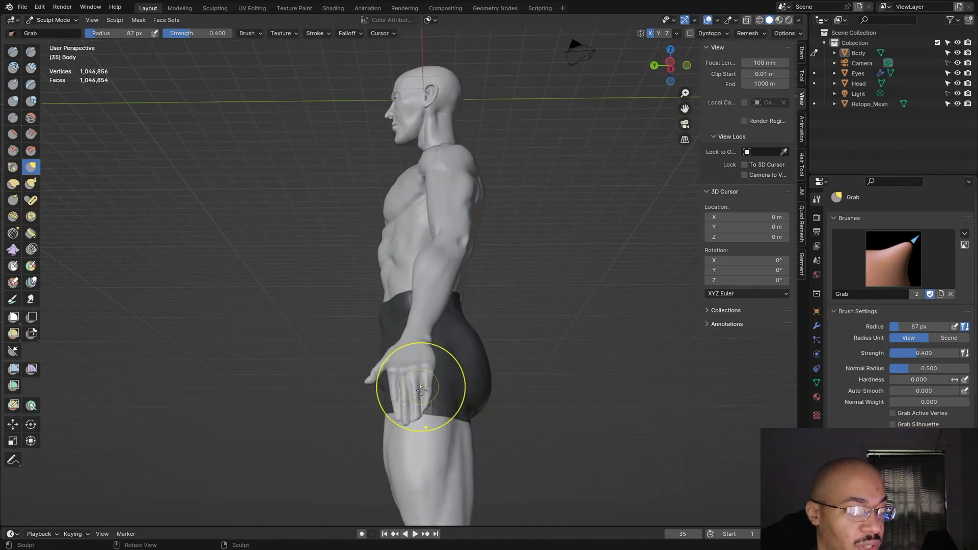
Step: Examine the whole figure from the front and at a three-quarter angle
{"action": "mouse_move", "coordinate": [594, 404]}
{"action": "middle_mouse_down"}
{"action": "mouse_move", "coordinate": [605, 392]}
{"action": "mouse_move", "coordinate": [579, 354]}
{"action": "middle_mouse_up"}
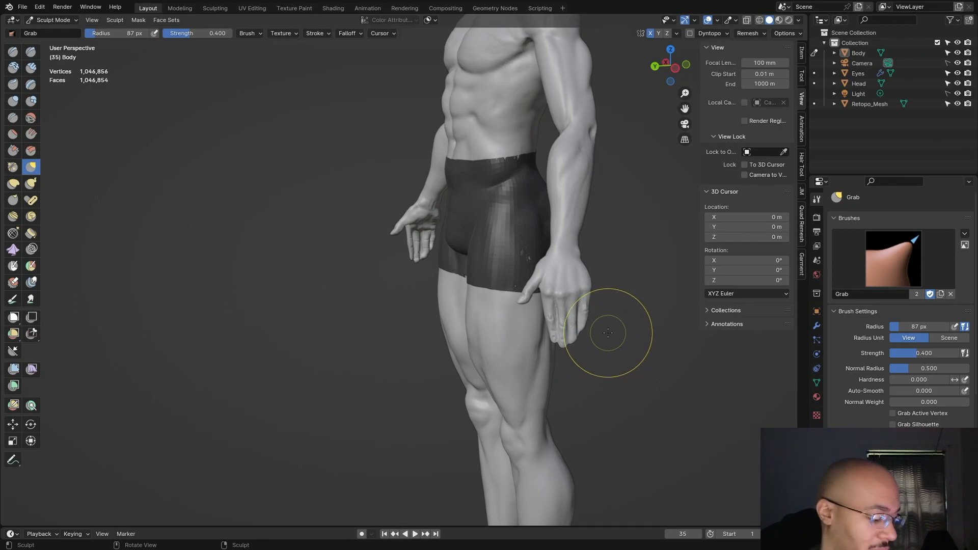
{"action": "mouse_move", "coordinate": [607, 353]}
{"action": "middle_mouse_down"}
{"action": "mouse_move", "coordinate": [579, 321]}
{"action": "mouse_move", "coordinate": [688, 345]}
{"action": "middle_mouse_up"}
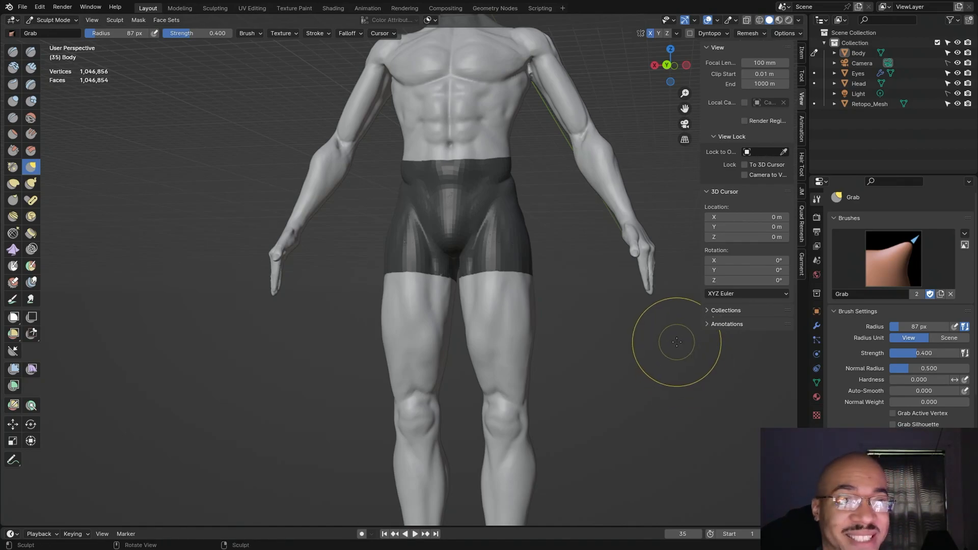
{"action": "mouse_move", "coordinate": [670, 349]}
{"action": "middle_mouse_down"}
{"action": "mouse_move", "coordinate": [558, 368]}
{"action": "mouse_move", "coordinate": [639, 356]}
{"action": "middle_mouse_up"}
{"action": "scroll", "coordinate": [636, 380], "scroll_direction": "down", "scroll_amount": 3}
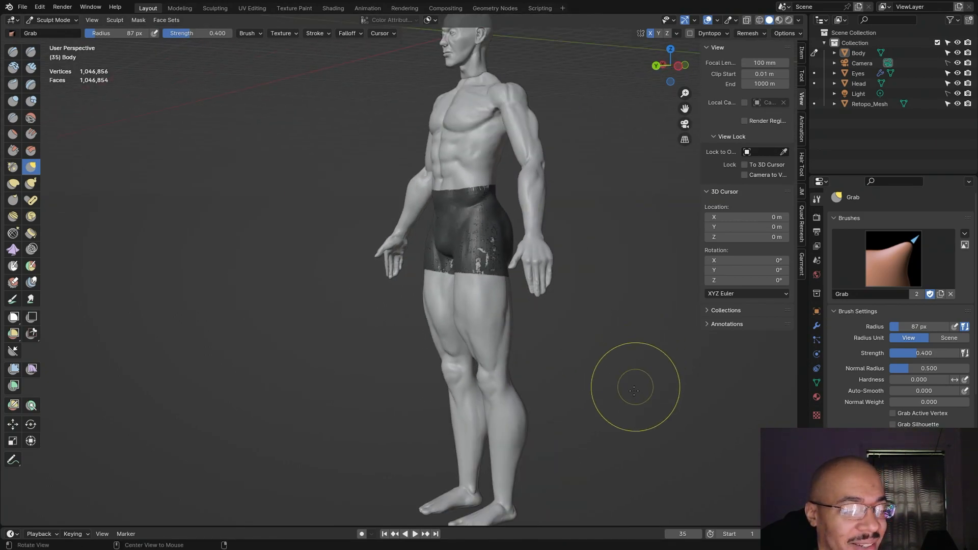
{"action": "middle_click_drag", "start_coordinate": [626, 400], "coordinate": [558, 348]}
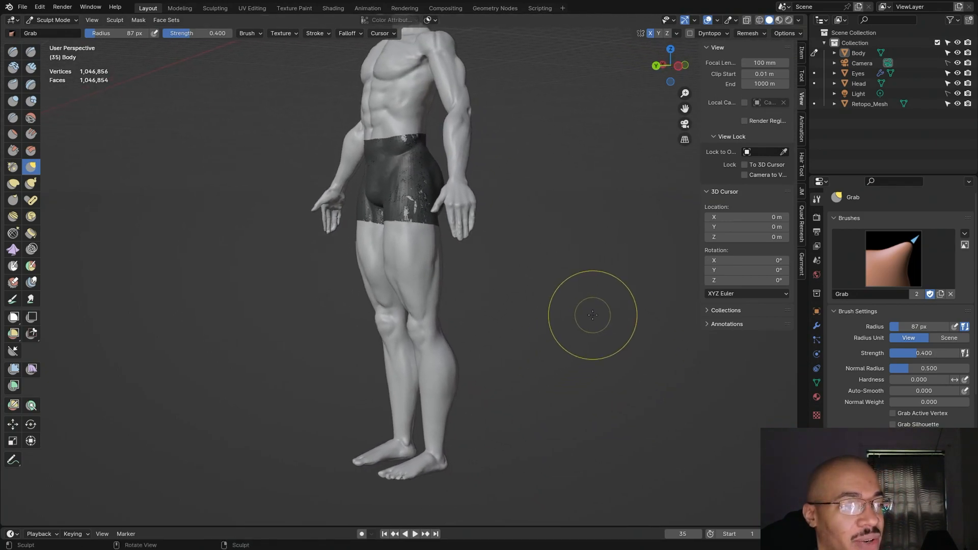
{"action": "scroll", "coordinate": [593, 314], "scroll_direction": "up", "scroll_amount": 3}
{"action": "mouse_move", "coordinate": [656, 327]}
{"action": "middle_mouse_down"}
{"action": "mouse_move", "coordinate": [552, 349]}
{"action": "mouse_move", "coordinate": [680, 342]}
{"action": "mouse_move", "coordinate": [658, 354]}
{"action": "mouse_move", "coordinate": [651, 345]}
{"action": "mouse_move", "coordinate": [647, 355]}
{"action": "middle_mouse_up"}
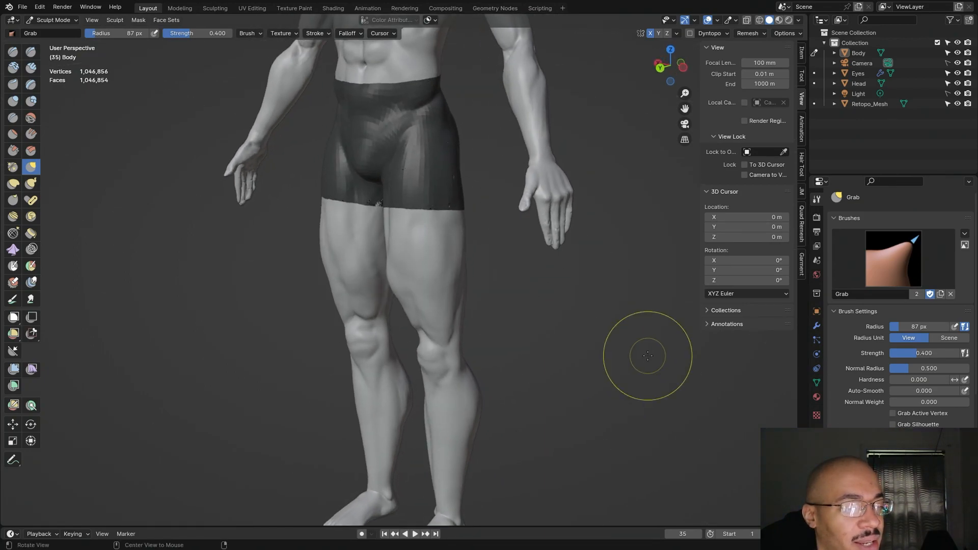
Step: Examine the lower legs and feet from a raised three-quarter angle and from the front
{"action": "mouse_move", "coordinate": [649, 355]}
{"action": "middle_mouse_down", "text": "shift"}
{"action": "mouse_move", "coordinate": [591, 366]}
{"action": "mouse_move", "coordinate": [594, 373]}
{"action": "mouse_move", "coordinate": [604, 359]}
{"action": "mouse_move", "coordinate": [544, 370]}
{"action": "mouse_move", "coordinate": [565, 400]}
{"action": "mouse_move", "coordinate": [607, 412]}
{"action": "mouse_move", "coordinate": [563, 392]}
{"action": "mouse_move", "coordinate": [503, 419]}
{"action": "middle_mouse_up", "text": "shift"}
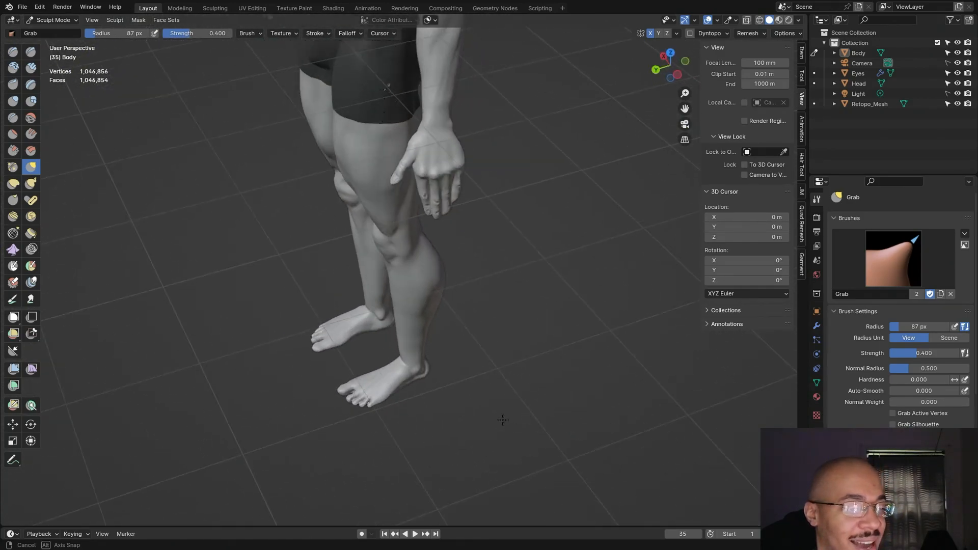
{"action": "mouse_move", "coordinate": [557, 345]}
{"action": "middle_mouse_down"}
{"action": "mouse_move", "coordinate": [502, 336]}
{"action": "mouse_move", "coordinate": [524, 331]}
{"action": "middle_mouse_up"}
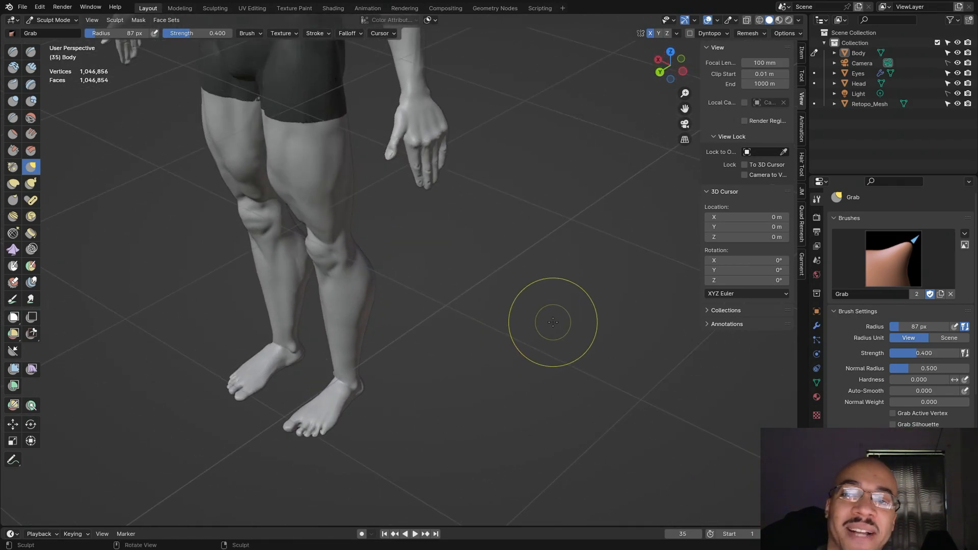
{"action": "mouse_move", "coordinate": [492, 328]}
{"action": "middle_mouse_down"}
{"action": "mouse_move", "coordinate": [585, 274]}
{"action": "mouse_move", "coordinate": [544, 287]}
{"action": "middle_mouse_up"}
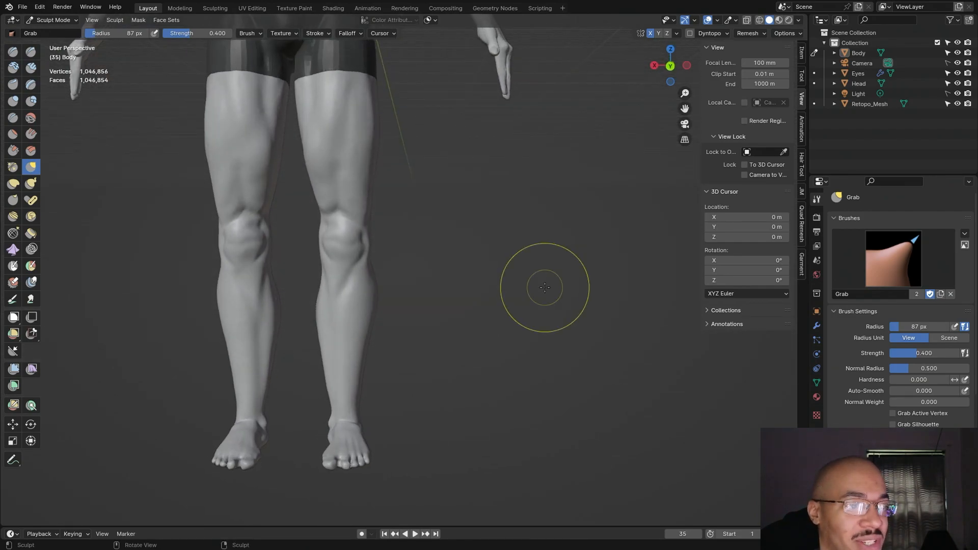
{"action": "mouse_move", "coordinate": [539, 263]}
{"action": "middle_mouse_down", "text": "shift"}
{"action": "mouse_move", "coordinate": [568, 299]}
{"action": "mouse_move", "coordinate": [550, 308]}
{"action": "mouse_move", "coordinate": [551, 321]}
{"action": "middle_mouse_up", "text": "shift"}
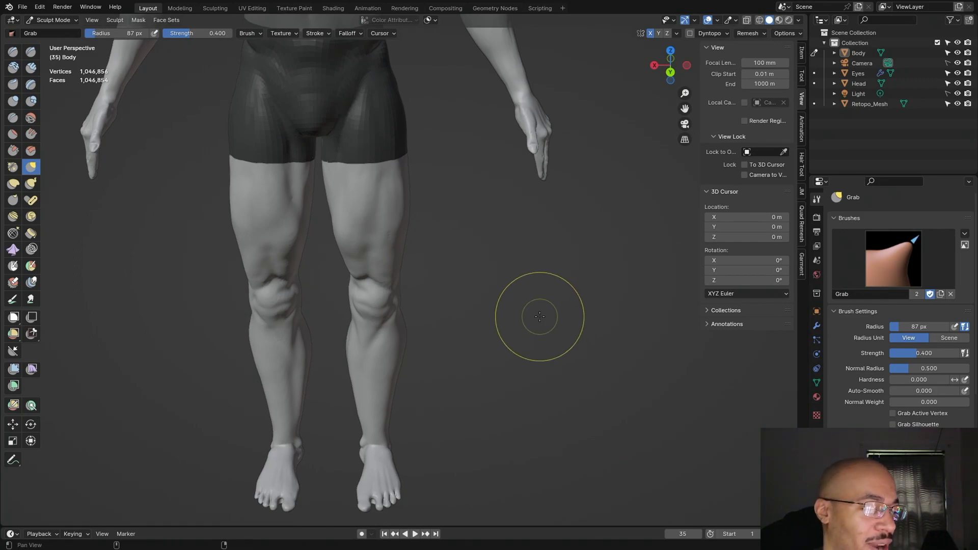
Step: View the soles of the feet from below and switch to the Clay Strips brush
{"action": "middle_click_drag", "start_coordinate": [529, 322], "coordinate": [515, 160]}
{"action": "scroll", "coordinate": [460, 141], "scroll_direction": "up", "scroll_amount": 3}
{"action": "mouse_move", "coordinate": [470, 127]}
{"action": "middle_mouse_down", "text": "shift"}
{"action": "mouse_move", "coordinate": [521, 260]}
{"action": "mouse_move", "coordinate": [513, 236]}
{"action": "mouse_move", "coordinate": [533, 260]}
{"action": "middle_mouse_up", "text": "shift"}
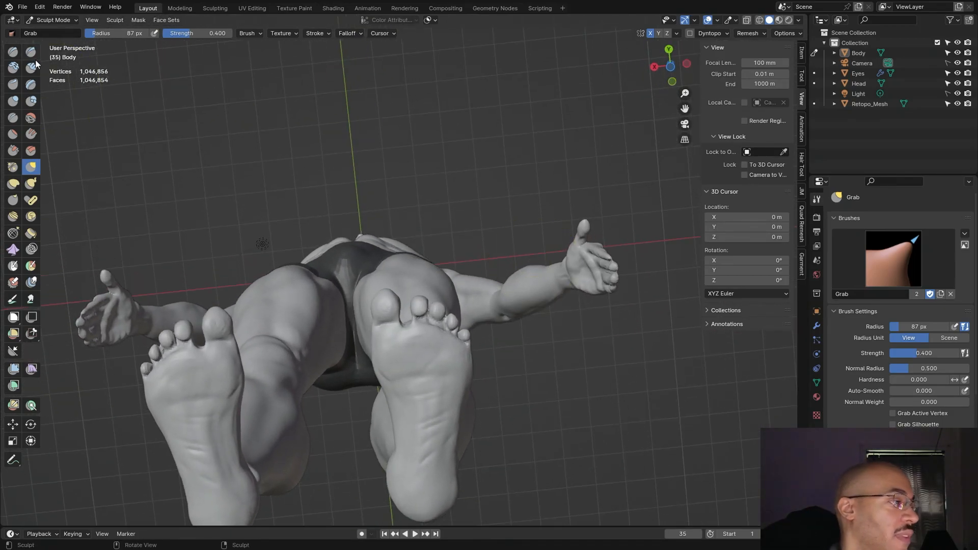
{"action": "key", "text": "c"}
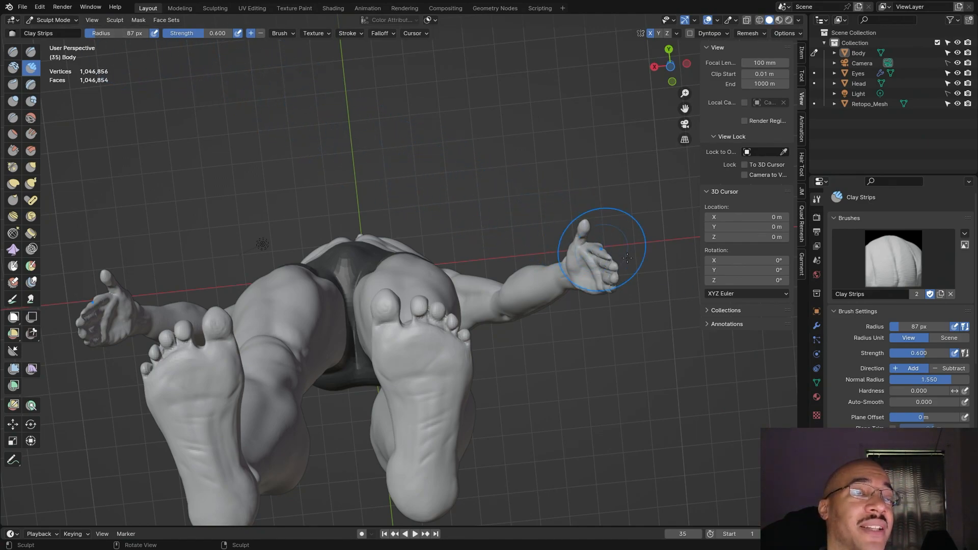
Step: Examine the soles of both feet from below and the undersides of one foot's toes up close
{"action": "mouse_move", "coordinate": [668, 377]}
{"action": "middle_mouse_down"}
{"action": "mouse_move", "coordinate": [683, 420]}
{"action": "mouse_move", "coordinate": [687, 371]}
{"action": "mouse_move", "coordinate": [660, 370]}
{"action": "mouse_move", "coordinate": [668, 389]}
{"action": "mouse_move", "coordinate": [671, 367]}
{"action": "mouse_move", "coordinate": [637, 380]}
{"action": "mouse_move", "coordinate": [652, 393]}
{"action": "mouse_move", "coordinate": [661, 371]}
{"action": "middle_mouse_up"}
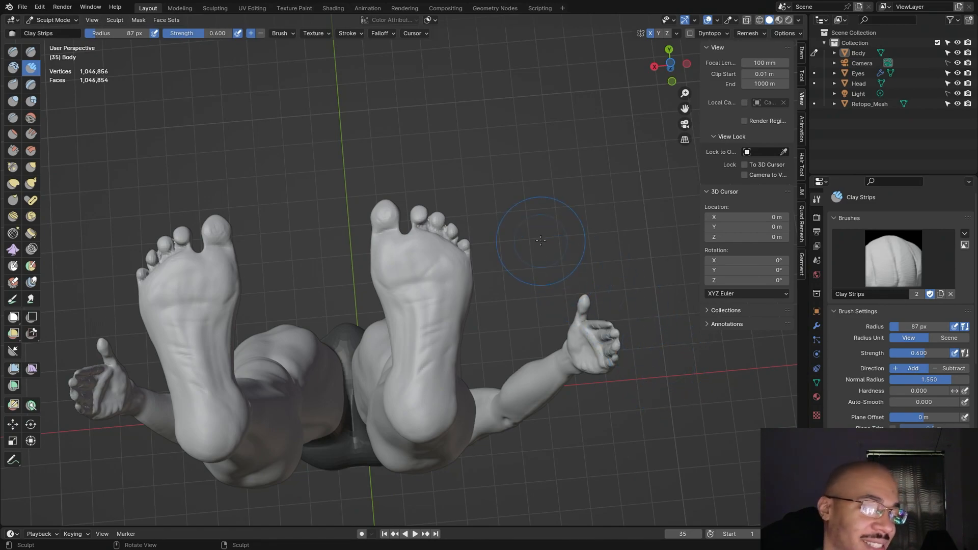
{"action": "middle_click_drag", "start_coordinate": [541, 240], "coordinate": [544, 237]}
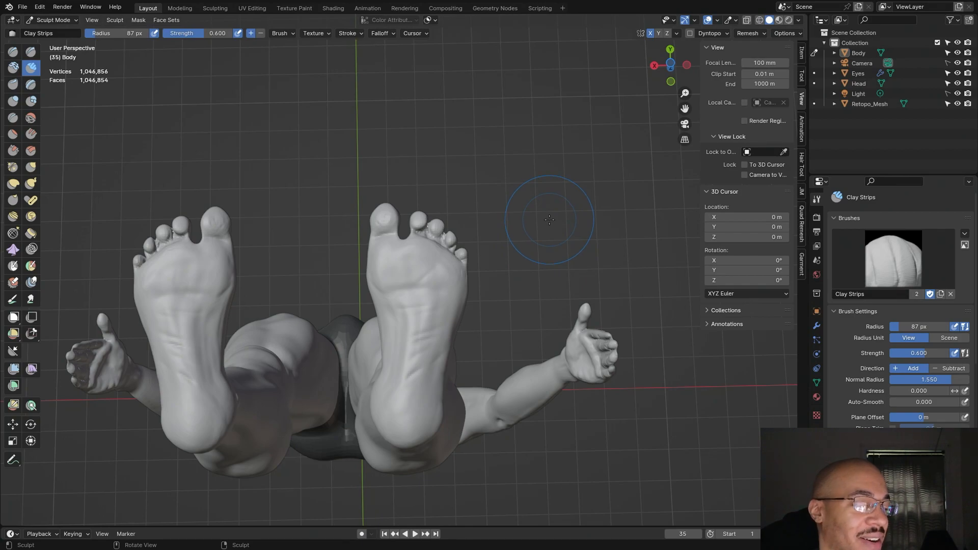
{"action": "mouse_move", "coordinate": [574, 213]}
{"action": "middle_mouse_down"}
{"action": "mouse_move", "coordinate": [566, 402]}
{"action": "mouse_move", "coordinate": [573, 204]}
{"action": "middle_mouse_up"}
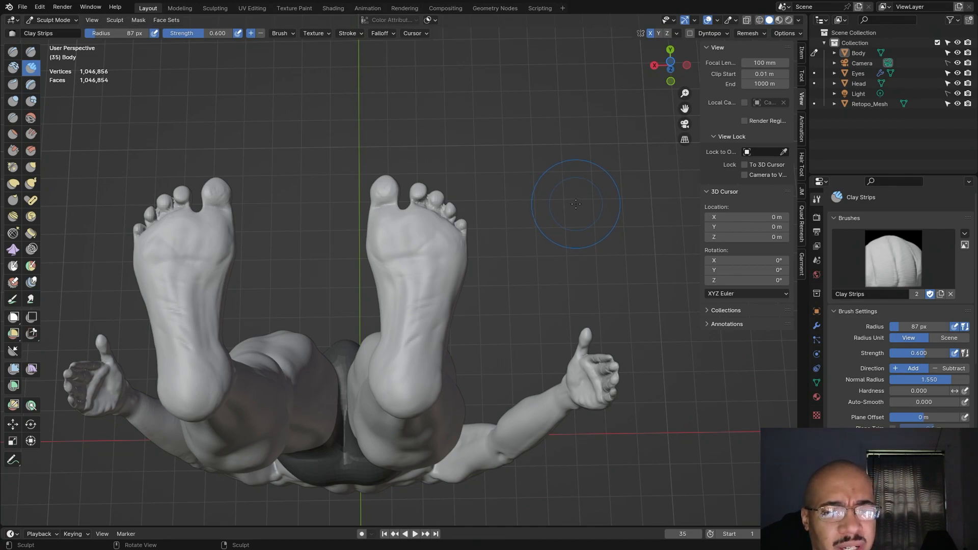
{"action": "middle_click_drag", "start_coordinate": [575, 204], "coordinate": [580, 214]}
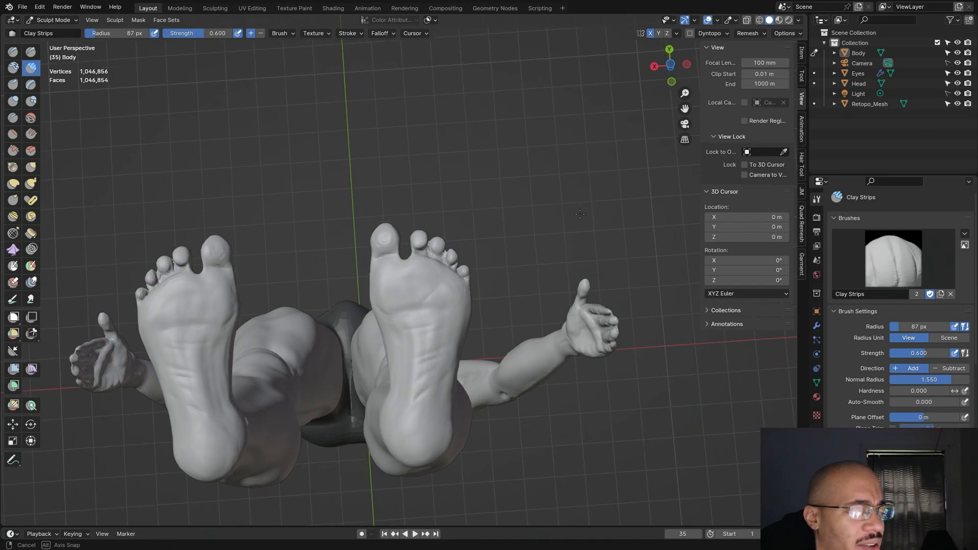
{"action": "mouse_move", "coordinate": [580, 214]}
{"action": "middle_mouse_down"}
{"action": "mouse_move", "coordinate": [586, 349]}
{"action": "mouse_move", "coordinate": [630, 272]}
{"action": "mouse_move", "coordinate": [609, 361]}
{"action": "mouse_move", "coordinate": [601, 371]}
{"action": "mouse_move", "coordinate": [584, 338]}
{"action": "mouse_move", "coordinate": [557, 372]}
{"action": "mouse_move", "coordinate": [577, 231]}
{"action": "mouse_move", "coordinate": [573, 187]}
{"action": "mouse_move", "coordinate": [534, 210]}
{"action": "middle_mouse_up"}
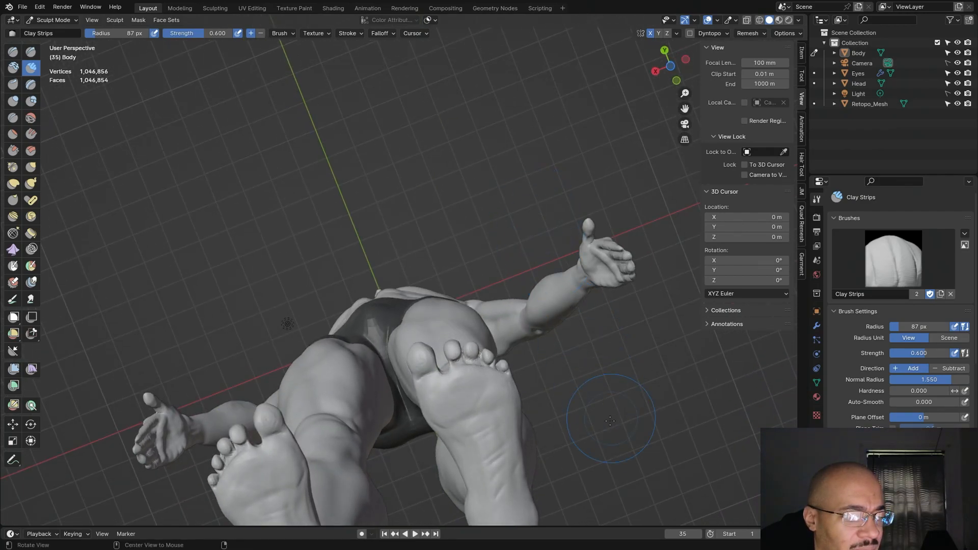
{"action": "middle_click_drag", "start_coordinate": [615, 410], "coordinate": [625, 375], "text": "ctrl"}
{"action": "middle_click_drag", "start_coordinate": [640, 423], "coordinate": [599, 345], "text": "shift"}
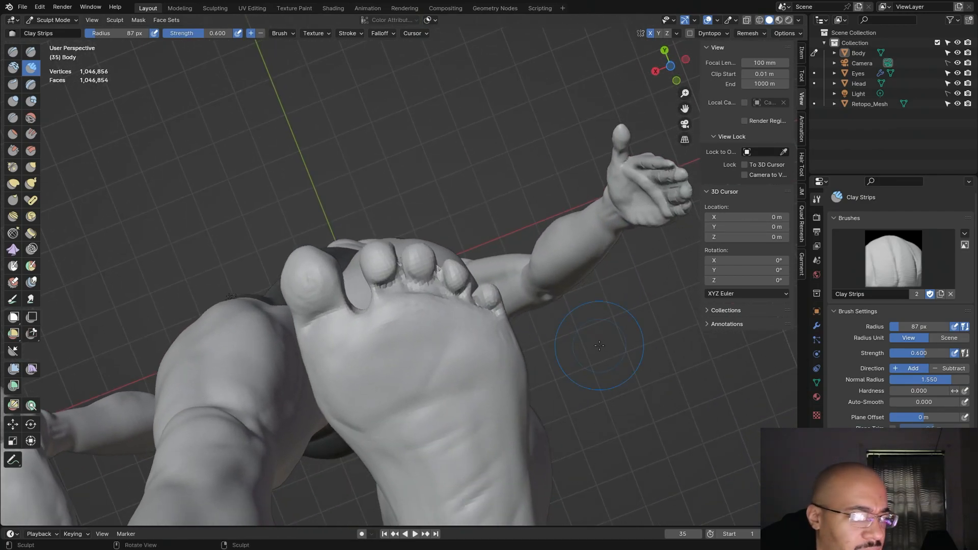
Step: Switch to the Draw Sharp brush, check the toes from above and below, and set the brush radius to 17 px
{"action": "left_click", "coordinate": [30, 52]}
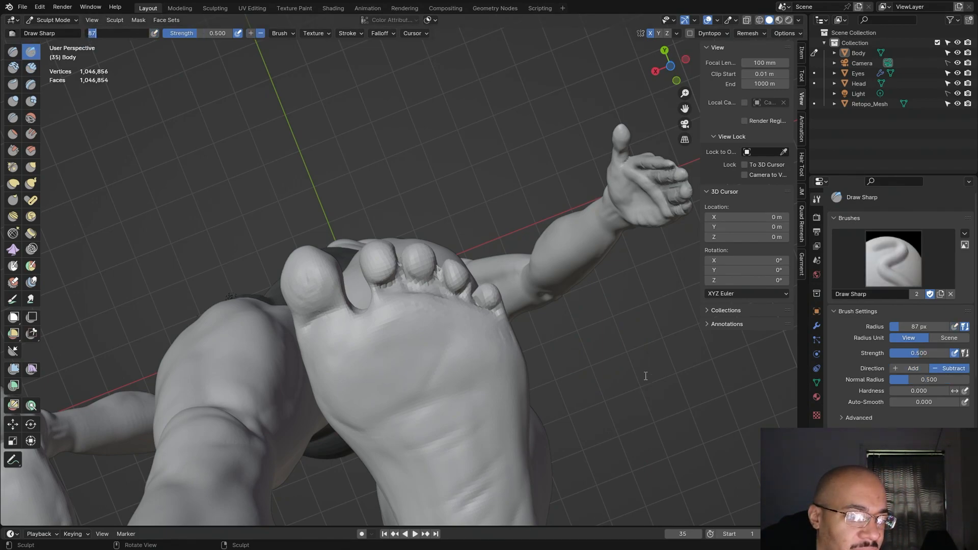
{"action": "key", "text": "Return"}
{"action": "middle_click_drag", "start_coordinate": [645, 376], "coordinate": [602, 38]}
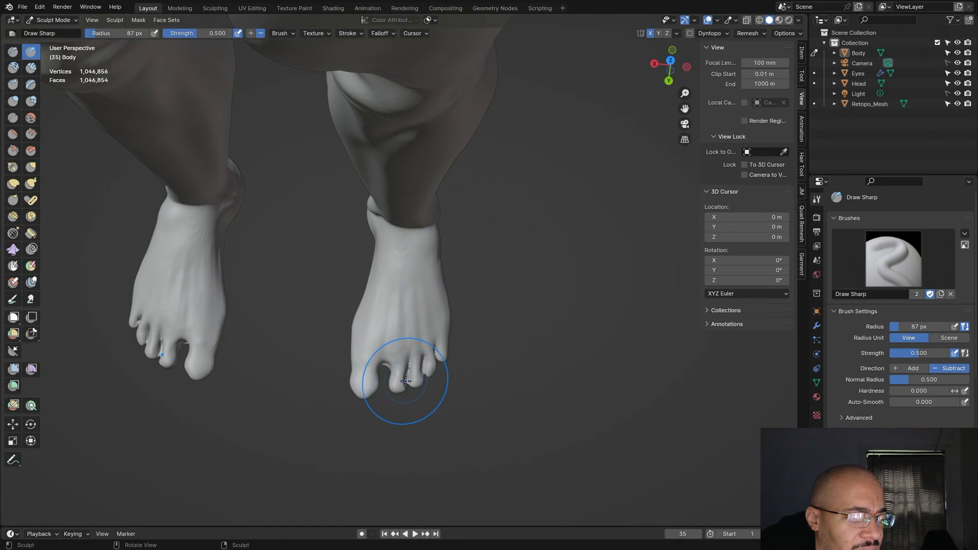
{"action": "mouse_move", "coordinate": [446, 387]}
{"action": "middle_mouse_down"}
{"action": "mouse_move", "coordinate": [525, 243]}
{"action": "mouse_move", "coordinate": [377, 239]}
{"action": "mouse_move", "coordinate": [475, 212]}
{"action": "mouse_move", "coordinate": [392, 189]}
{"action": "middle_mouse_up"}
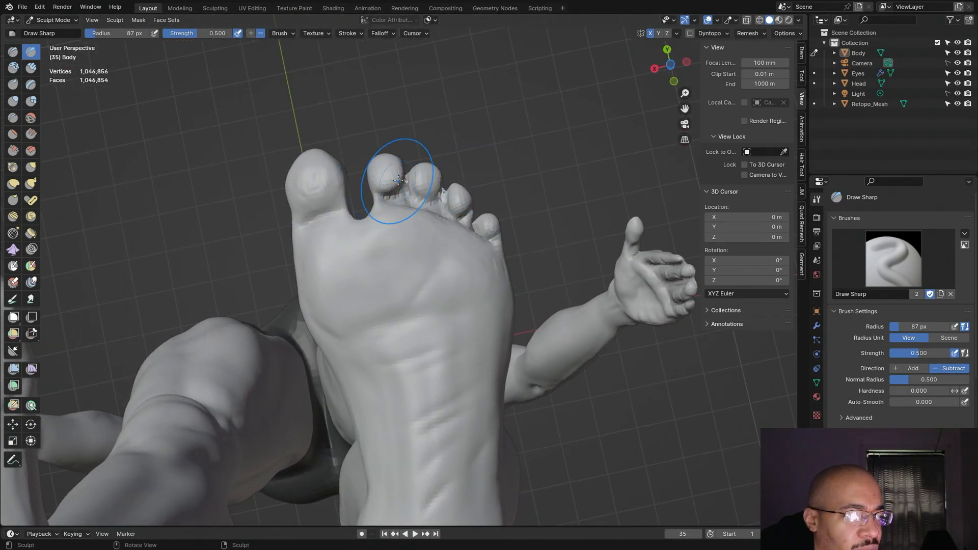
{"action": "middle_click_drag", "start_coordinate": [476, 231], "coordinate": [554, 170]}
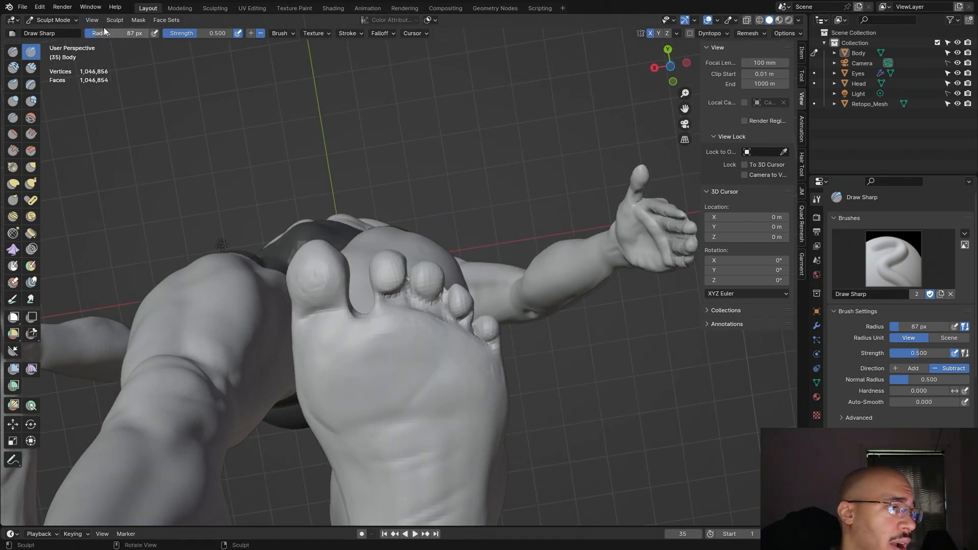
{"action": "left_click_drag", "start_coordinate": [80, 28], "coordinate": [68, 21]}
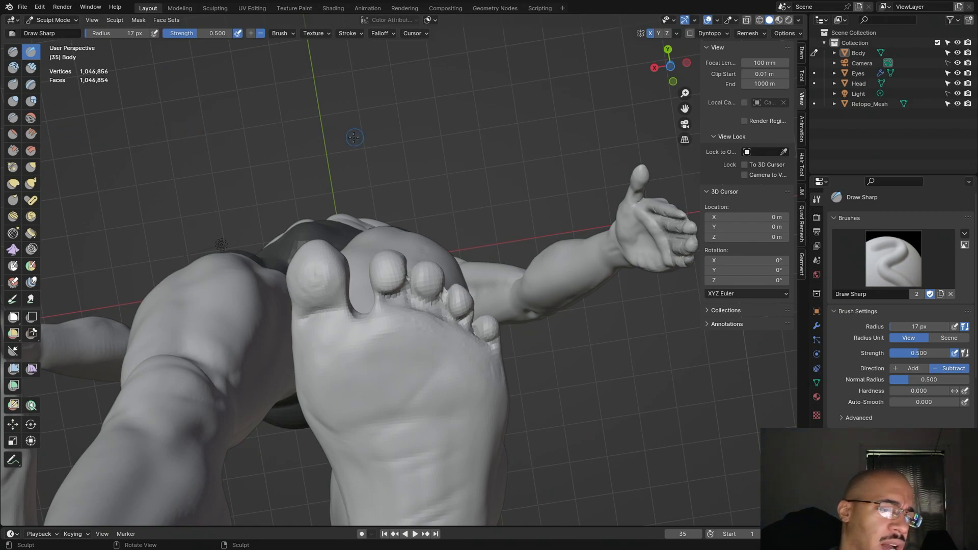
Step: Add small Clay Strips strokes around the smaller toes from below with the 17 px radius
{"action": "left_click", "coordinate": [31, 68]}
{"action": "mouse_move", "coordinate": [424, 289]}
{"action": "left_mouse_down"}
{"action": "mouse_move", "coordinate": [428, 277]}
{"action": "mouse_move", "coordinate": [424, 289]}
{"action": "mouse_move", "coordinate": [418, 273]}
{"action": "mouse_move", "coordinate": [449, 280]}
{"action": "mouse_move", "coordinate": [453, 304]}
{"action": "mouse_move", "coordinate": [457, 296]}
{"action": "left_mouse_up"}
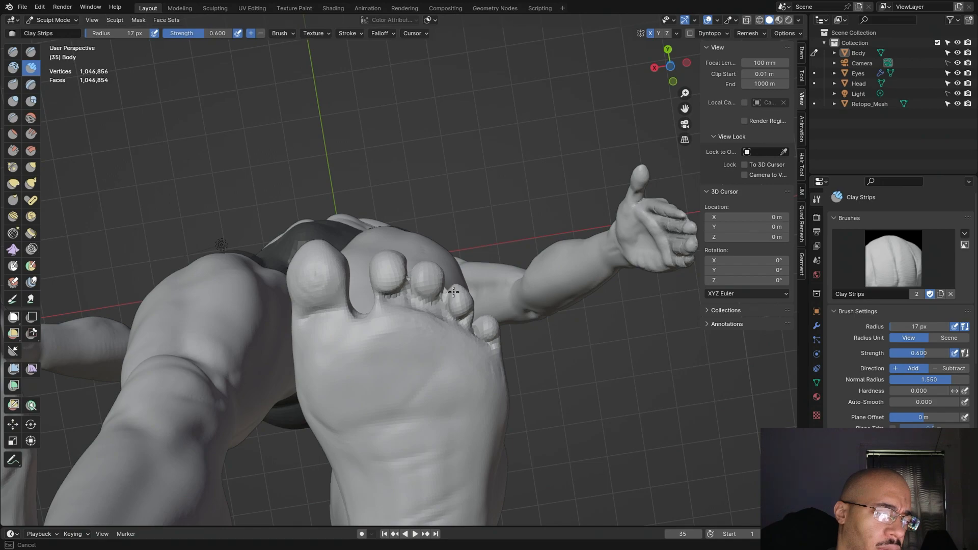
{"action": "mouse_move", "coordinate": [453, 306]}
{"action": "left_mouse_down"}
{"action": "mouse_move", "coordinate": [490, 324]}
{"action": "mouse_move", "coordinate": [433, 290]}
{"action": "mouse_move", "coordinate": [422, 260]}
{"action": "left_mouse_up"}
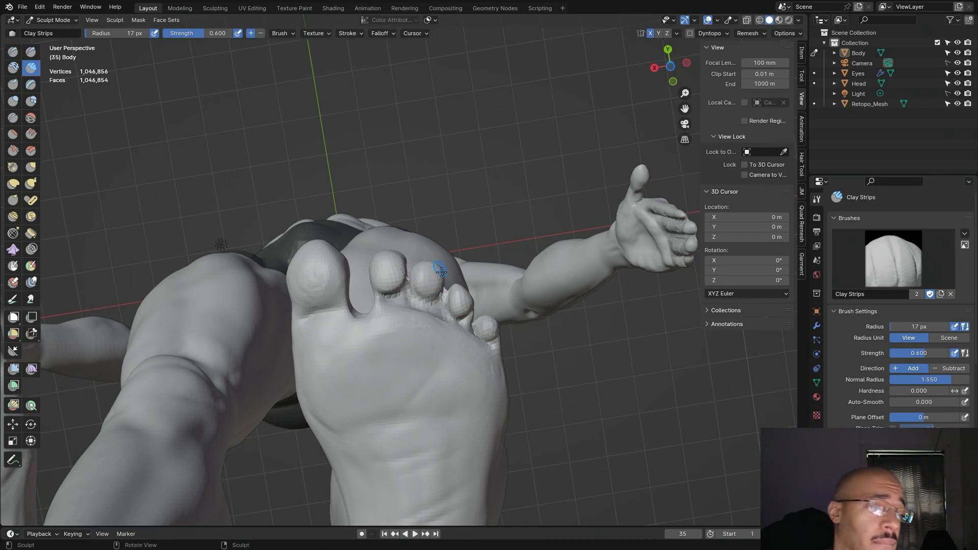
Step: Examine the foot from the side, the whole figure from the front, and the toes from a low side angle
{"action": "middle_click_drag", "start_coordinate": [440, 270], "coordinate": [496, 275]}
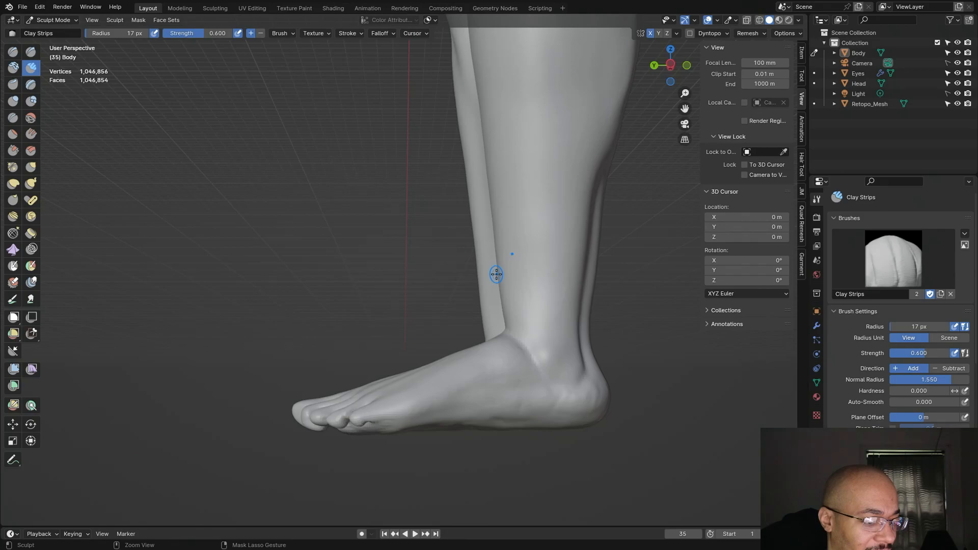
{"action": "middle_click_drag", "start_coordinate": [498, 274], "coordinate": [485, 330]}
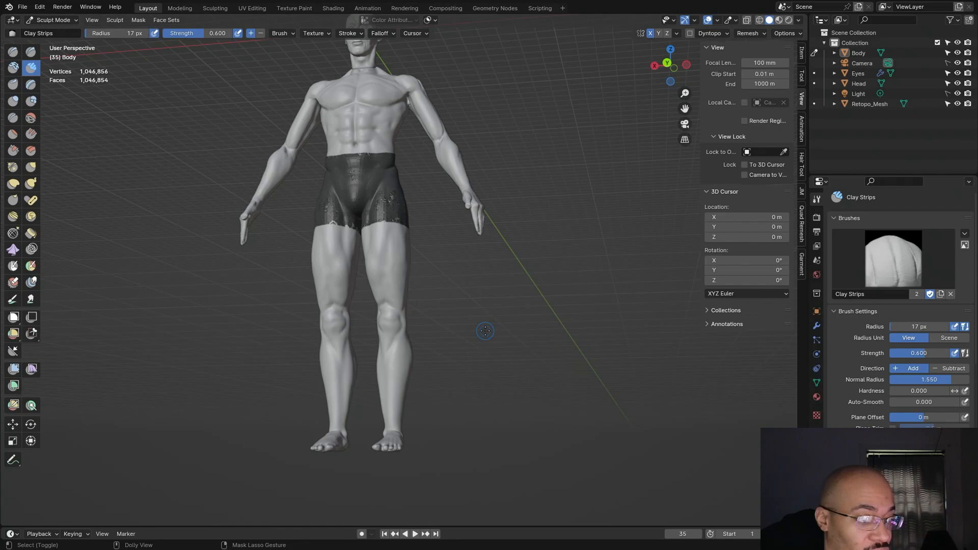
{"action": "left_click_drag", "start_coordinate": [480, 378], "coordinate": [494, 255], "text": "alt+shift"}
{"action": "scroll", "coordinate": [471, 343], "scroll_direction": "up", "scroll_amount": 5}
{"action": "mouse_move", "coordinate": [470, 342]}
{"action": "middle_mouse_down"}
{"action": "mouse_move", "coordinate": [468, 352]}
{"action": "mouse_move", "coordinate": [477, 314]}
{"action": "mouse_move", "coordinate": [370, 324]}
{"action": "mouse_move", "coordinate": [415, 300]}
{"action": "mouse_move", "coordinate": [433, 372]}
{"action": "middle_mouse_up"}
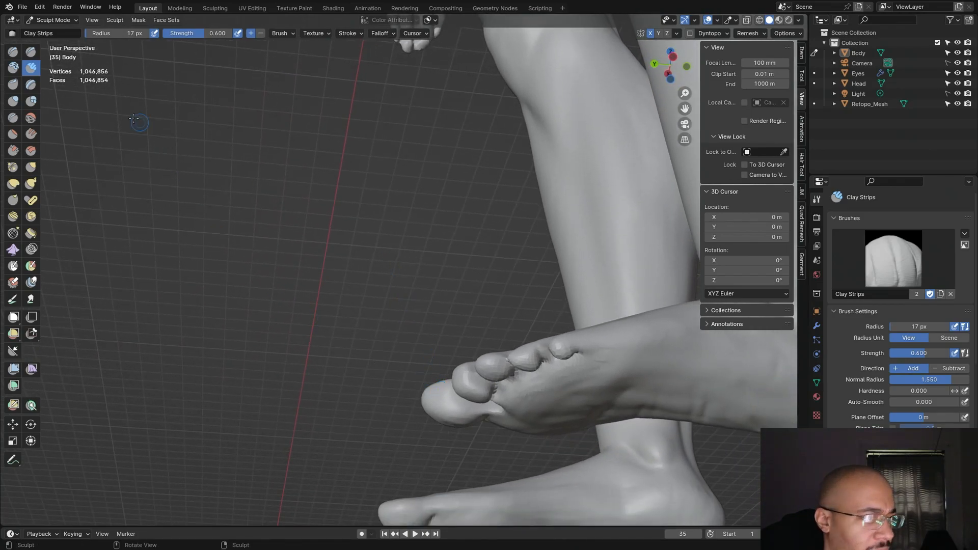
Step: Switch to the Grab brush for the toes and set its radius to 83 px
{"action": "left_click", "coordinate": [30, 167]}
{"action": "left_click_drag", "start_coordinate": [476, 400], "coordinate": [497, 373]}
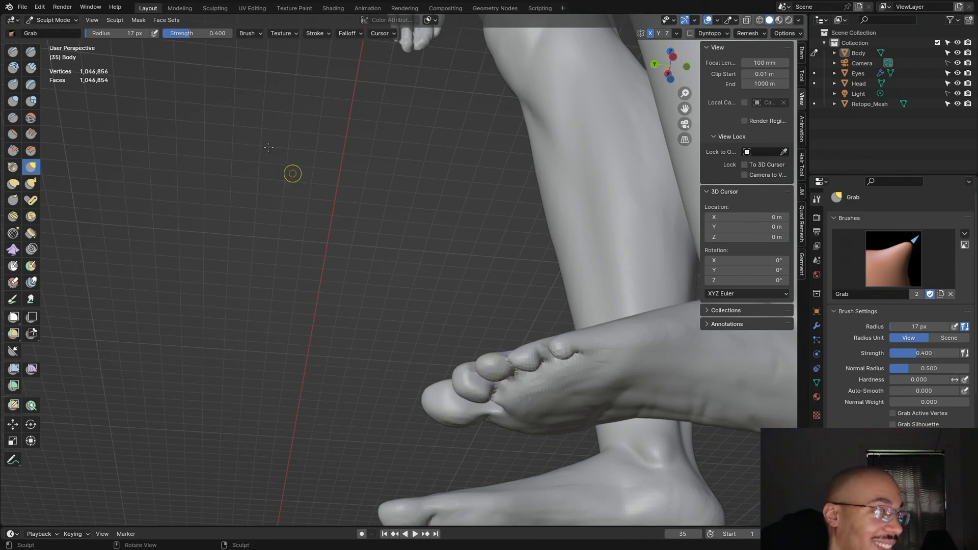
{"action": "left_click_drag", "start_coordinate": [90, 36], "coordinate": [112, 32]}
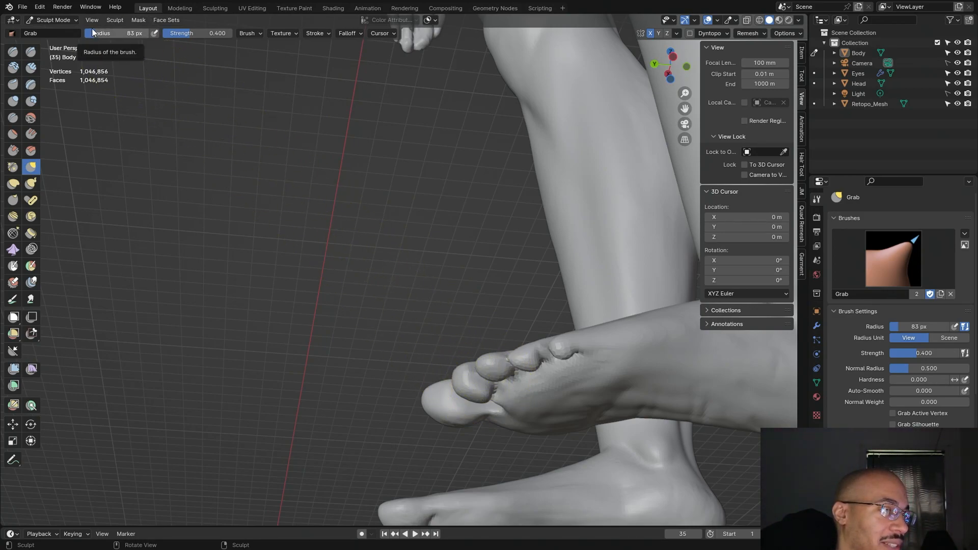
Step: Set the Grab brush radius to 36 px and nudge the underside of the toes beside the big toe into shape
{"action": "left_click_drag", "start_coordinate": [93, 32], "coordinate": [77, 22]}
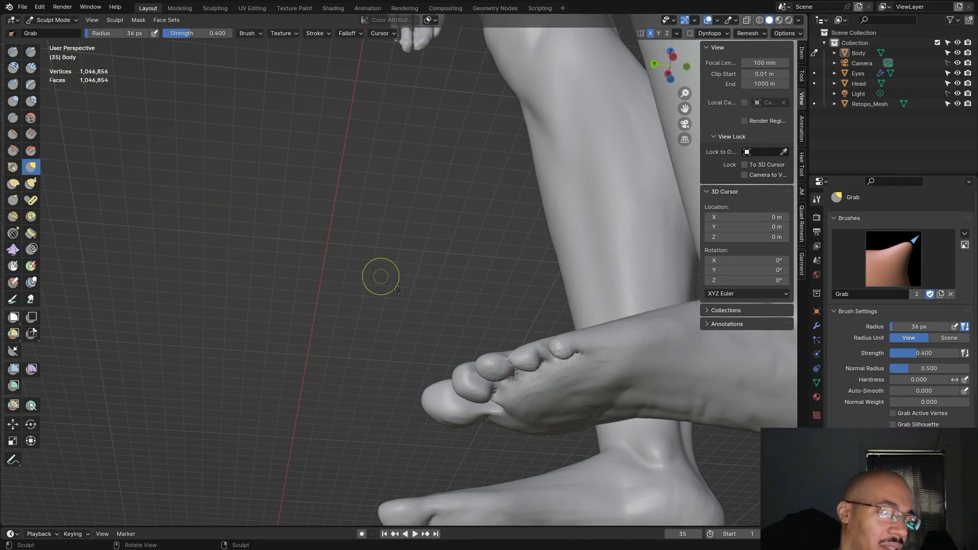
{"action": "left_click_drag", "start_coordinate": [484, 395], "coordinate": [485, 401]}
{"action": "mouse_move", "coordinate": [485, 400]}
{"action": "left_mouse_down"}
{"action": "mouse_move", "coordinate": [463, 392]}
{"action": "mouse_move", "coordinate": [474, 400]}
{"action": "left_mouse_up"}
{"action": "mouse_move", "coordinate": [484, 326]}
{"action": "middle_mouse_down"}
{"action": "mouse_move", "coordinate": [441, 221]}
{"action": "mouse_move", "coordinate": [489, 377]}
{"action": "middle_mouse_up"}
{"action": "left_click_drag", "start_coordinate": [513, 448], "coordinate": [524, 456]}
Step: Examine the toes from below and above, then the lower legs and the whole figure from the front
{"action": "mouse_move", "coordinate": [470, 345]}
{"action": "middle_mouse_down"}
{"action": "mouse_move", "coordinate": [507, 382]}
{"action": "mouse_move", "coordinate": [561, 377]}
{"action": "middle_mouse_up"}
{"action": "left_click_drag", "start_coordinate": [479, 348], "coordinate": [532, 331], "text": "alt"}
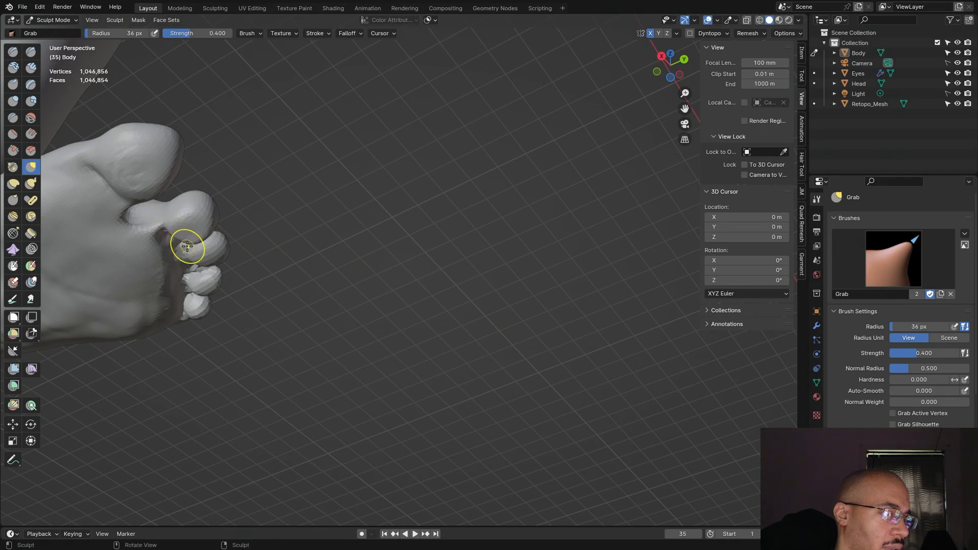
{"action": "middle_click_drag", "start_coordinate": [411, 183], "coordinate": [350, 305]}
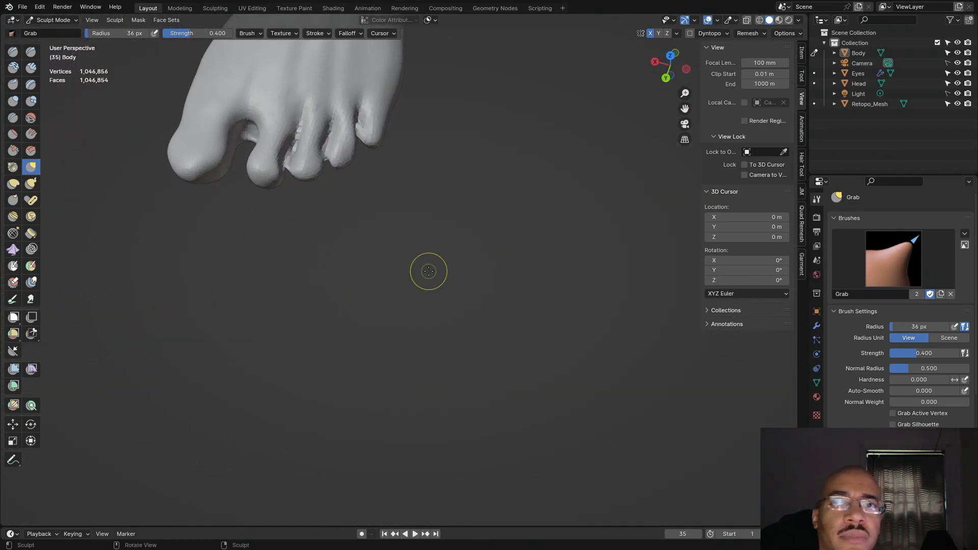
{"action": "middle_click_drag", "start_coordinate": [479, 206], "coordinate": [511, 335], "text": "shift"}
{"action": "scroll", "coordinate": [511, 334], "scroll_direction": "down", "scroll_amount": 3}
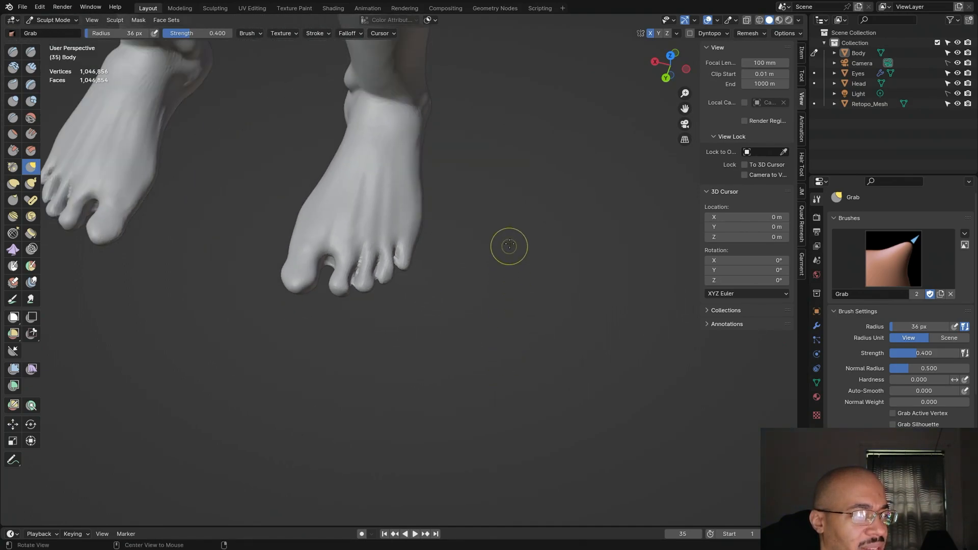
{"action": "middle_click_drag", "start_coordinate": [510, 247], "coordinate": [530, 268], "text": "shift"}
{"action": "scroll", "coordinate": [530, 268], "scroll_direction": "down", "scroll_amount": 5}
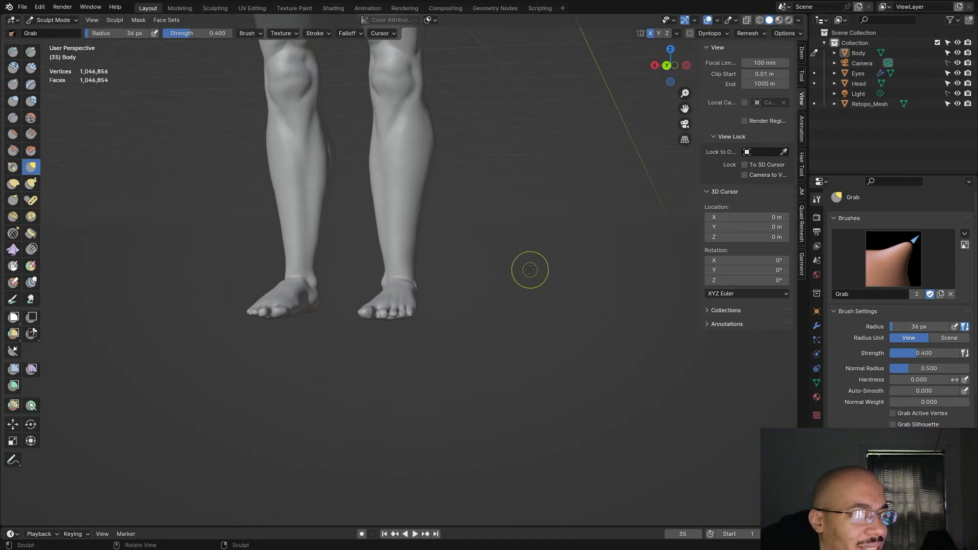
{"action": "middle_click_drag", "start_coordinate": [534, 203], "coordinate": [540, 263], "text": "shift"}
{"action": "scroll", "coordinate": [536, 258], "scroll_direction": "down", "scroll_amount": 2}
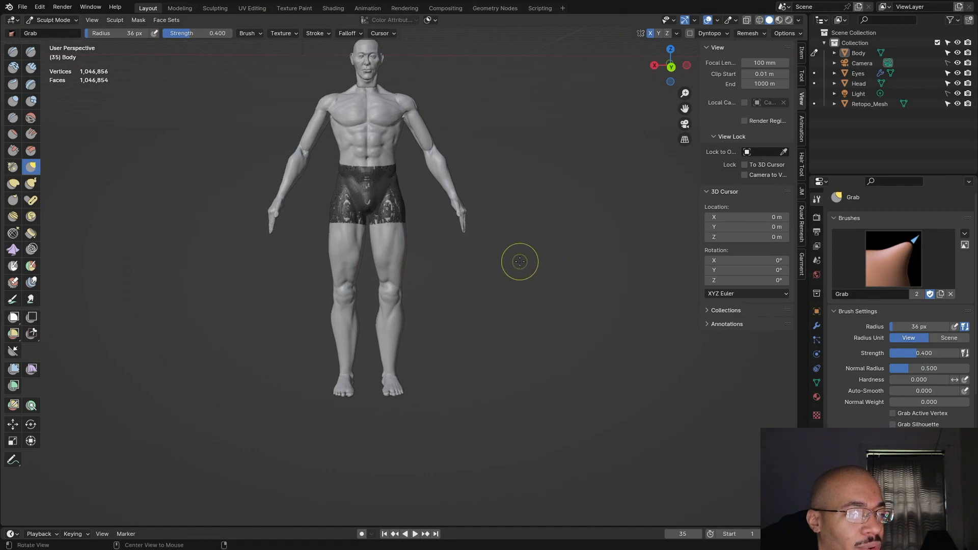
{"action": "middle_click_drag", "start_coordinate": [520, 262], "coordinate": [518, 302]}
{"action": "middle_click_drag", "start_coordinate": [526, 372], "coordinate": [526, 275], "text": "shift"}
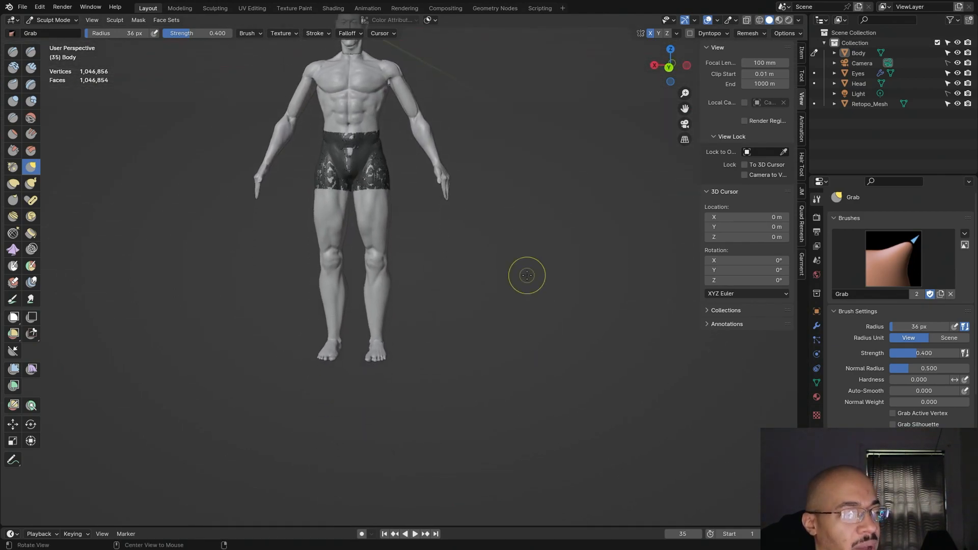
Step: Switch to the Draw Sharp brush for the toes and set its radius to 20 px
{"action": "scroll", "coordinate": [507, 302], "scroll_direction": "up", "scroll_amount": 3}
{"action": "middle_click_drag", "start_coordinate": [448, 332], "coordinate": [539, 273], "text": "shift"}
{"action": "scroll", "coordinate": [509, 410], "scroll_direction": "up", "scroll_amount": 3}
{"action": "scroll", "coordinate": [509, 409], "scroll_direction": "up", "scroll_amount": 1, "text": "alt"}
{"action": "scroll", "coordinate": [510, 409], "scroll_direction": "up", "scroll_amount": 2}
{"action": "scroll", "coordinate": [539, 273], "scroll_direction": "up", "scroll_amount": 2}
{"action": "middle_click_drag", "start_coordinate": [549, 395], "coordinate": [557, 311]}
{"action": "scroll", "coordinate": [557, 310], "scroll_direction": "up", "scroll_amount": 2}
{"action": "middle_click_drag", "start_coordinate": [585, 258], "coordinate": [586, 365], "text": "shift"}
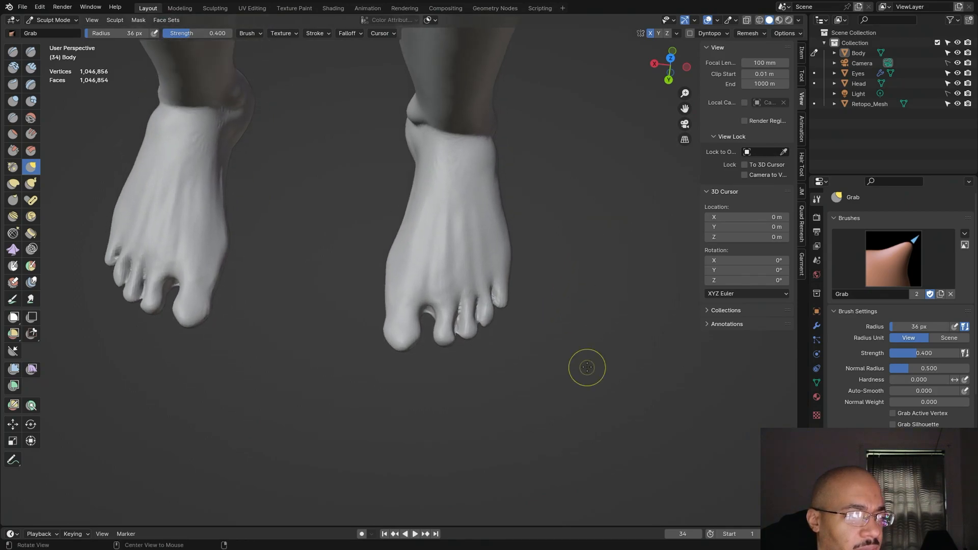
{"action": "left_click", "coordinate": [32, 51]}
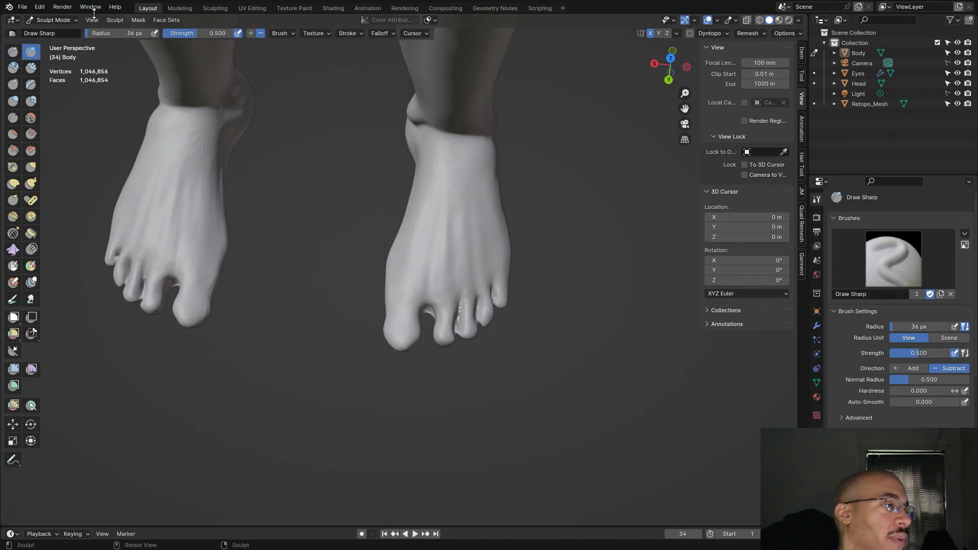
{"action": "left_click_drag", "start_coordinate": [72, 22], "coordinate": [74, 23]}
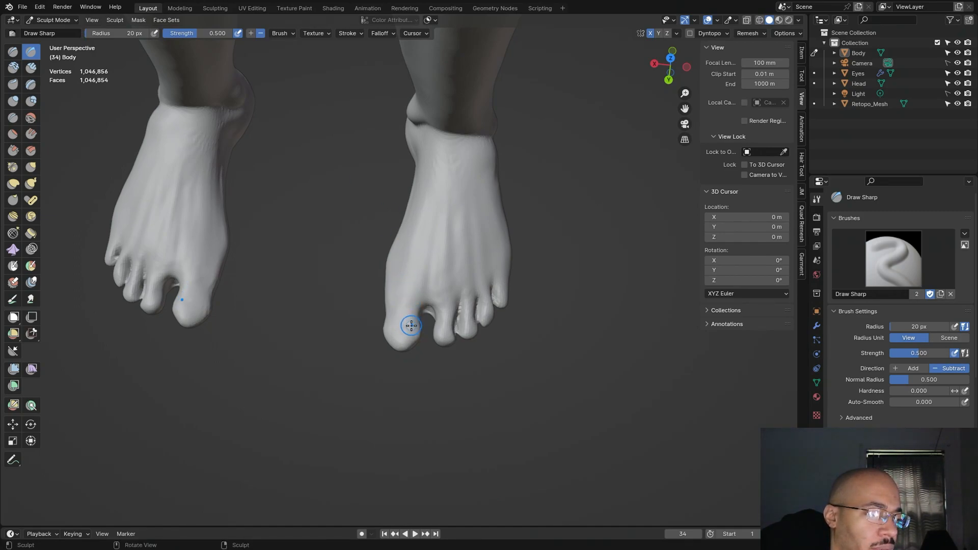
Step: Try carving the base crease of the big toe's nail with short Draw Sharp strokes
{"action": "mouse_move", "coordinate": [405, 326]}
{"action": "left_mouse_down"}
{"action": "mouse_move", "coordinate": [390, 325]}
{"action": "mouse_move", "coordinate": [412, 325]}
{"action": "left_mouse_up"}
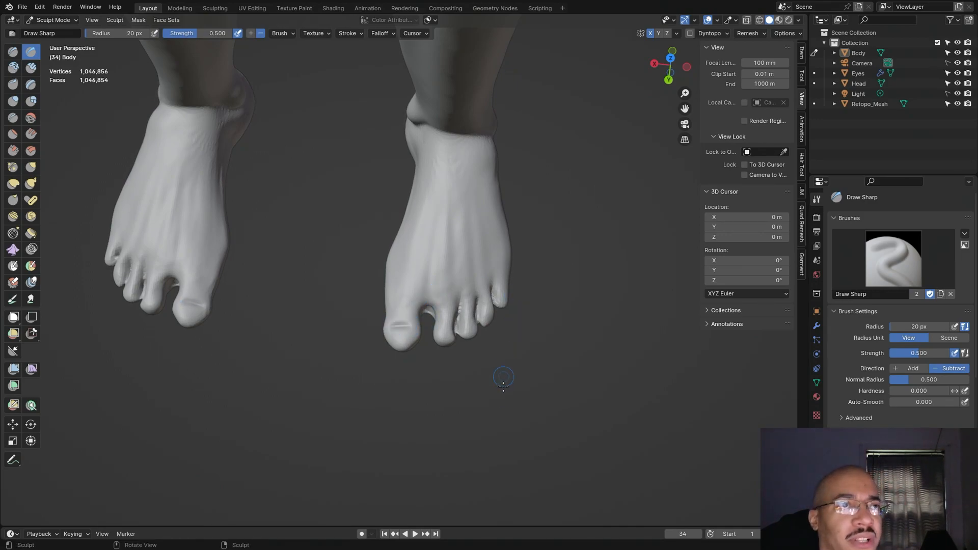
{"action": "scroll", "coordinate": [503, 385], "scroll_direction": "up", "scroll_amount": 4}
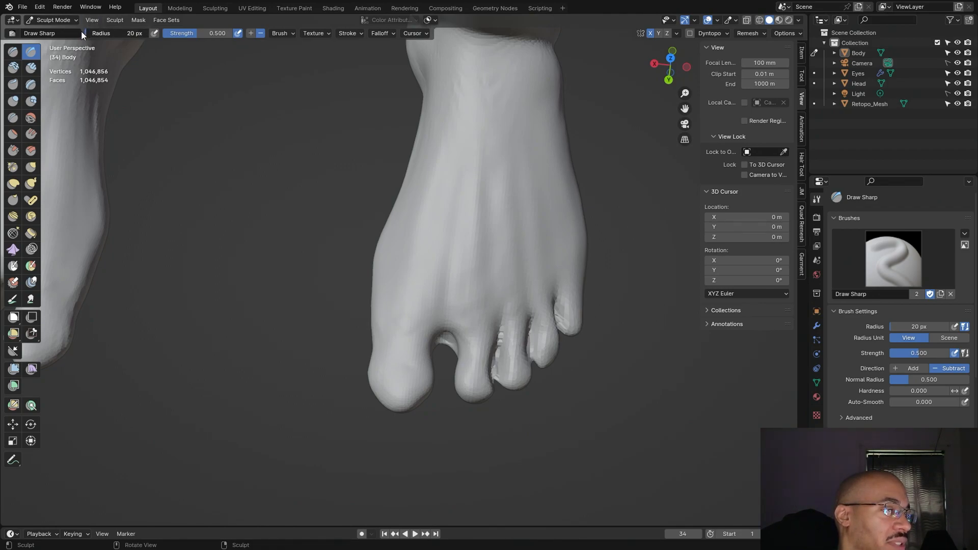
{"action": "mouse_move", "coordinate": [75, 26]}
{"action": "left_mouse_down"}
{"action": "mouse_move", "coordinate": [95, 32]}
{"action": "mouse_move", "coordinate": [72, 29]}
{"action": "left_mouse_up"}
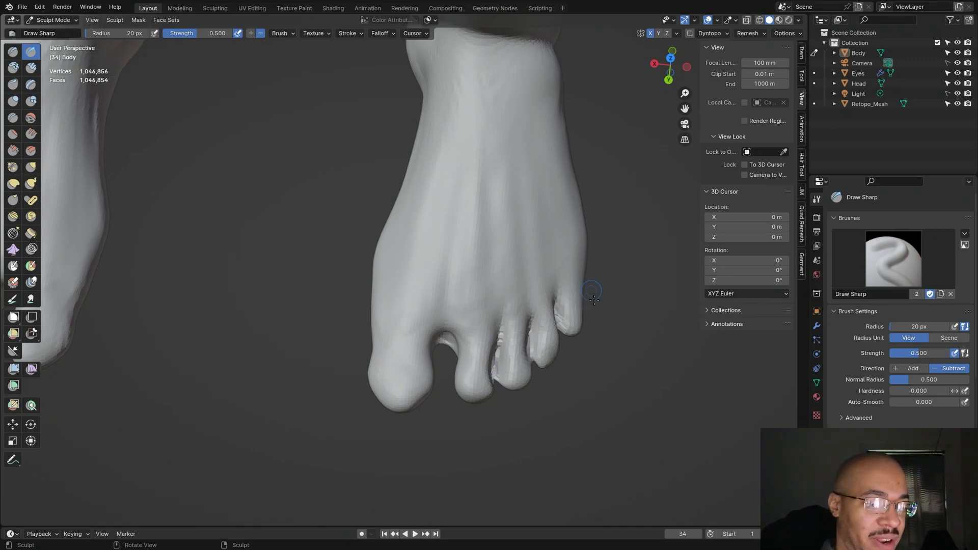
{"action": "left_click_drag", "start_coordinate": [626, 363], "coordinate": [505, 400], "text": "alt"}
{"action": "mouse_move", "coordinate": [586, 363]}
{"action": "left_mouse_down", "text": "alt"}
{"action": "mouse_move", "coordinate": [579, 347]}
{"action": "mouse_move", "coordinate": [601, 360]}
{"action": "left_mouse_up", "text": "alt"}
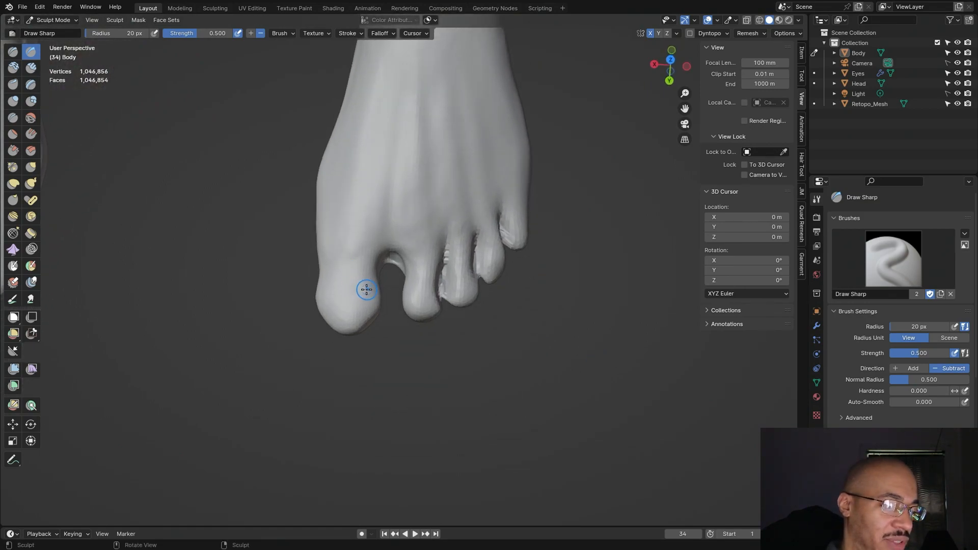
{"action": "left_click_drag", "start_coordinate": [364, 289], "coordinate": [356, 287]}
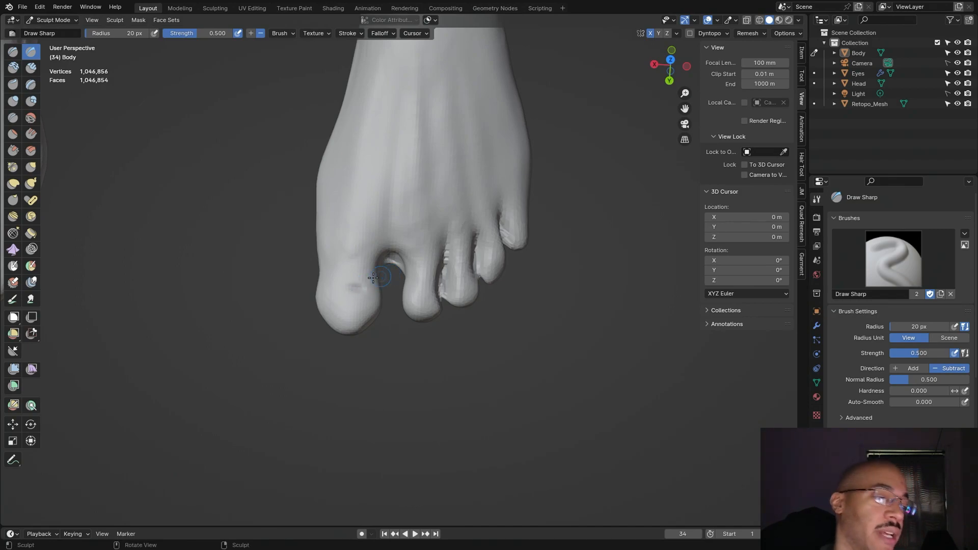
{"action": "middle_click_drag", "start_coordinate": [263, 387], "coordinate": [256, 391], "text": "ctrl"}
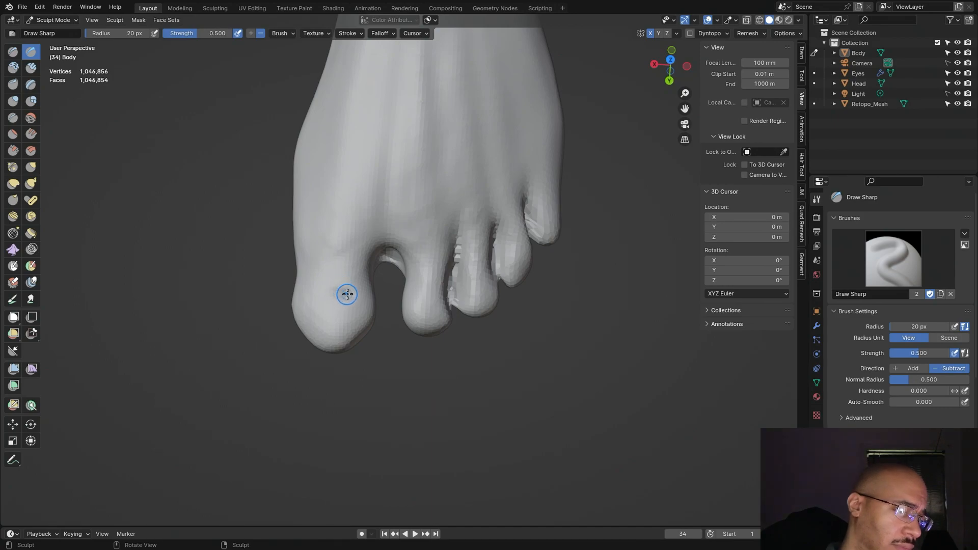
Step: Try carving a full nail outline on the big toe, covering its base, both sides and front edge
{"action": "mouse_move", "coordinate": [343, 291]}
{"action": "left_mouse_down"}
{"action": "mouse_move", "coordinate": [304, 289]}
{"action": "mouse_move", "coordinate": [315, 284]}
{"action": "left_mouse_up"}
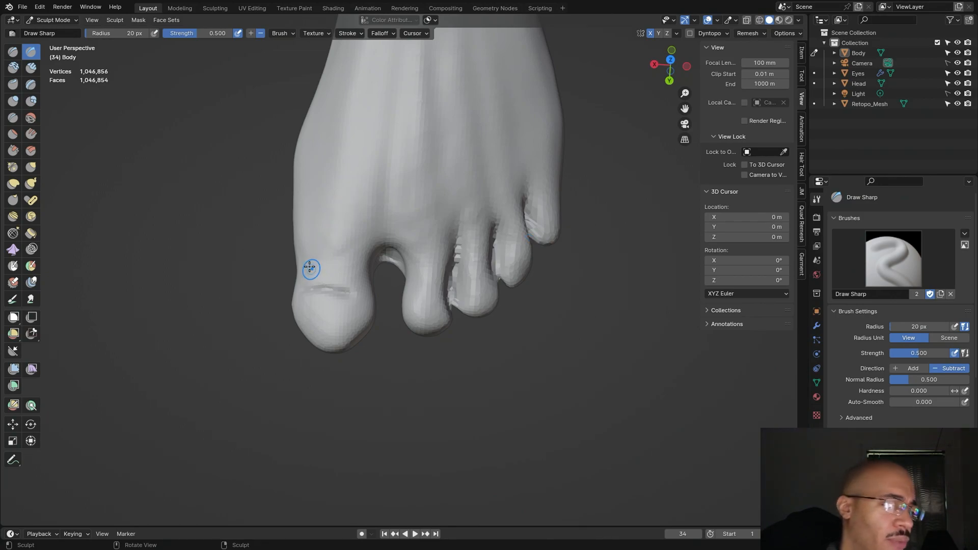
{"action": "mouse_move", "coordinate": [308, 291]}
{"action": "left_mouse_down"}
{"action": "mouse_move", "coordinate": [316, 292]}
{"action": "mouse_move", "coordinate": [305, 291]}
{"action": "mouse_move", "coordinate": [304, 317]}
{"action": "mouse_move", "coordinate": [324, 333]}
{"action": "left_mouse_up"}
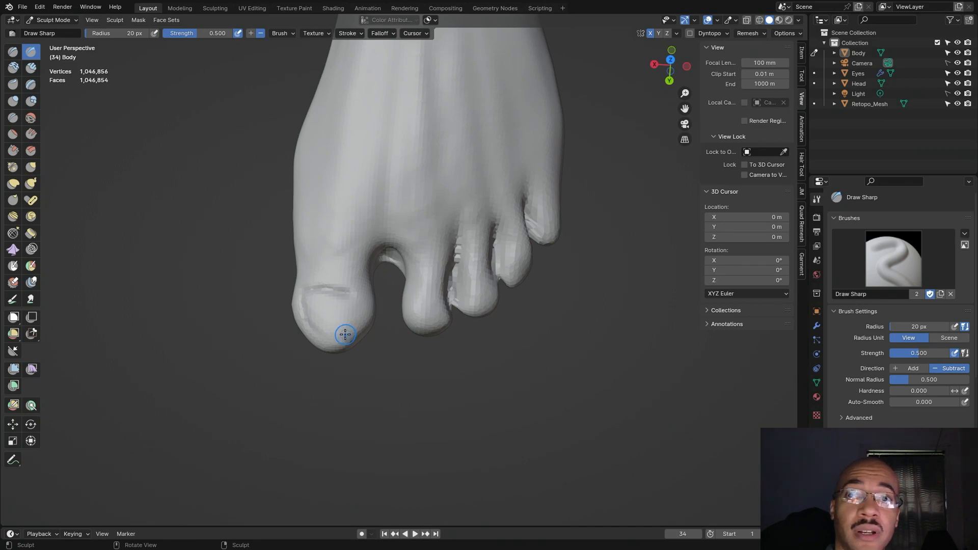
{"action": "left_click_drag", "start_coordinate": [341, 335], "coordinate": [362, 318]}
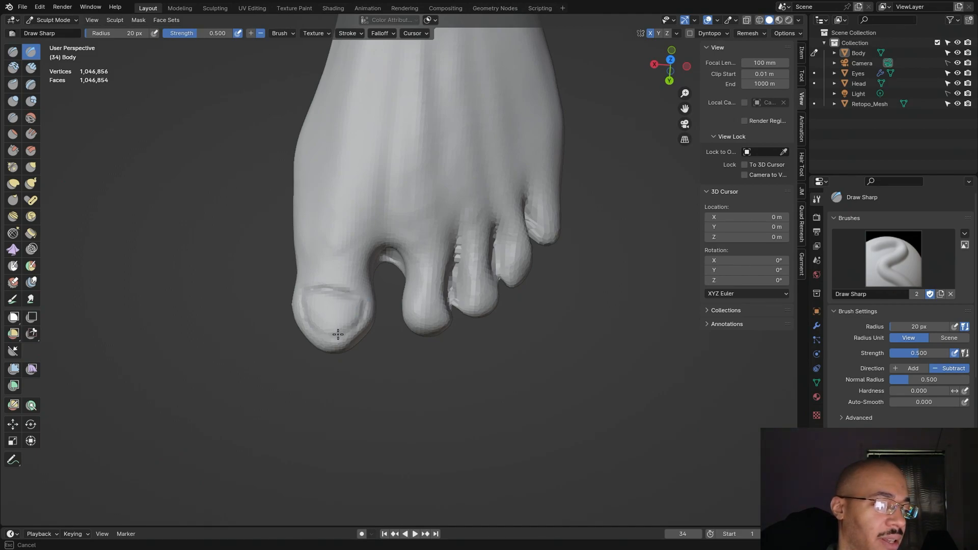
{"action": "left_click_drag", "start_coordinate": [306, 325], "coordinate": [304, 299]}
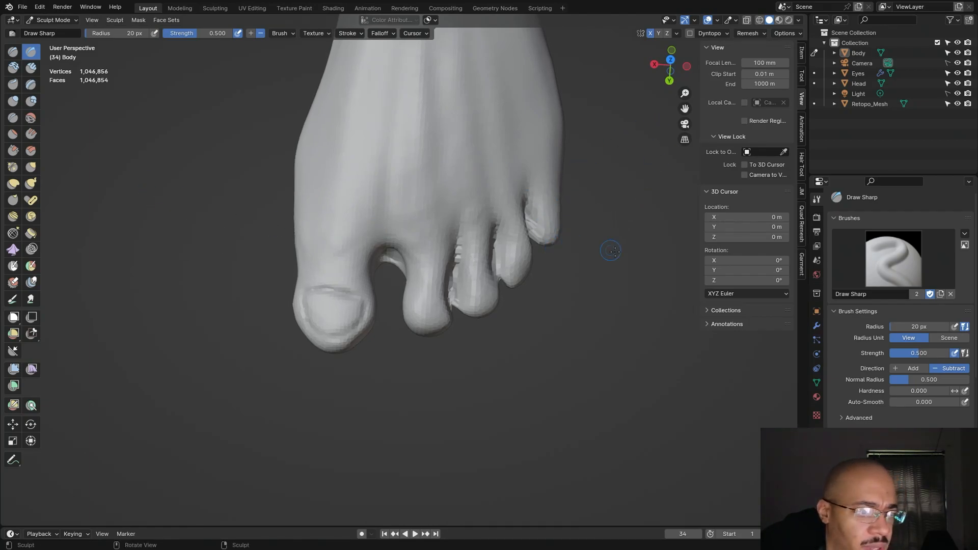
{"action": "middle_click_drag", "start_coordinate": [606, 257], "coordinate": [606, 258], "text": "shift"}
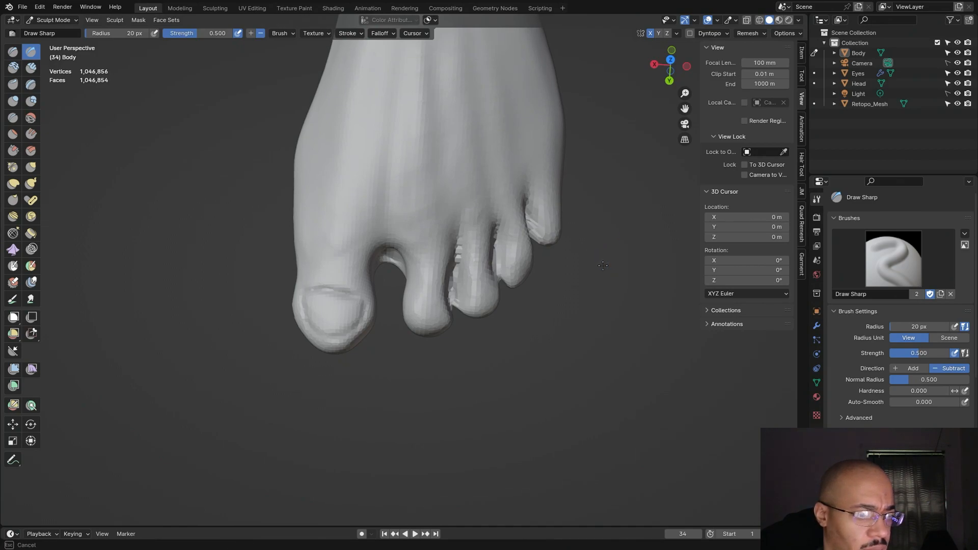
{"action": "scroll", "coordinate": [602, 265], "scroll_direction": "down", "scroll_amount": 5}
{"action": "middle_click_drag", "start_coordinate": [605, 258], "coordinate": [635, 147], "text": "shift"}
{"action": "scroll", "coordinate": [580, 201], "scroll_direction": "up", "scroll_amount": 2}
{"action": "mouse_move", "coordinate": [463, 220]}
{"action": "middle_mouse_down", "text": "shift"}
{"action": "mouse_move", "coordinate": [435, 363]}
{"action": "mouse_move", "coordinate": [390, 377]}
{"action": "mouse_move", "coordinate": [390, 413]}
{"action": "mouse_move", "coordinate": [396, 359]}
{"action": "mouse_move", "coordinate": [388, 371]}
{"action": "mouse_move", "coordinate": [382, 338]}
{"action": "mouse_move", "coordinate": [414, 390]}
{"action": "mouse_move", "coordinate": [417, 332]}
{"action": "mouse_move", "coordinate": [469, 447]}
{"action": "middle_mouse_up", "text": "shift"}
{"action": "scroll", "coordinate": [433, 365], "scroll_direction": "up", "scroll_amount": 1}
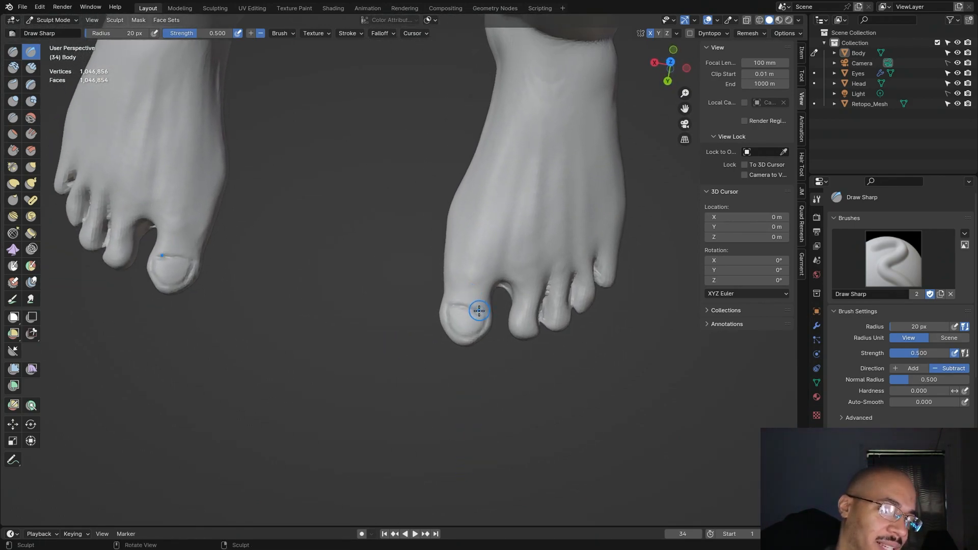
{"action": "left_click_drag", "start_coordinate": [479, 311], "coordinate": [486, 313]}
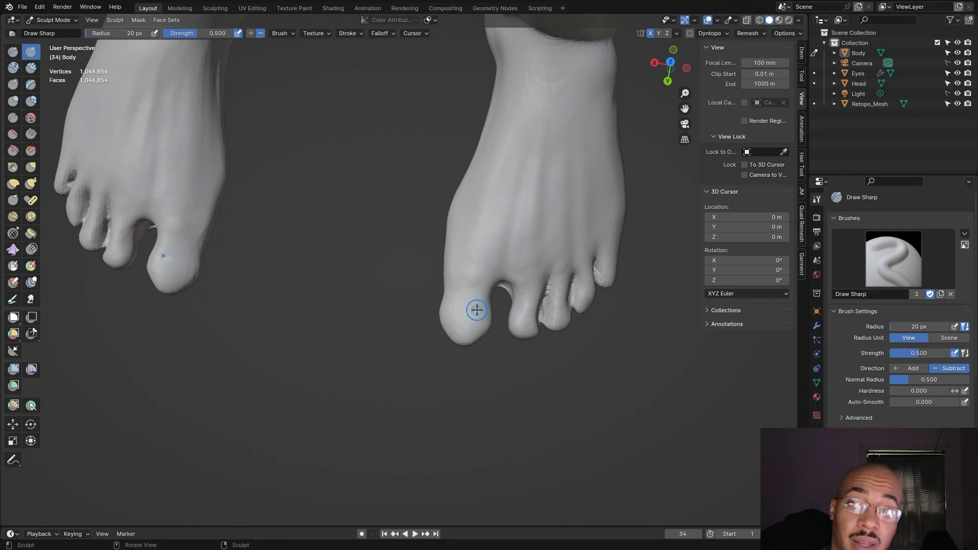
Step: Carve the big toe's nail outline with subtracting Draw Sharp strokes along its base, sides and front edge
{"action": "left_click_drag", "start_coordinate": [479, 311], "coordinate": [464, 308]}
{"action": "mouse_move", "coordinate": [476, 310]}
{"action": "left_mouse_down"}
{"action": "mouse_move", "coordinate": [451, 306]}
{"action": "mouse_move", "coordinate": [449, 316]}
{"action": "mouse_move", "coordinate": [448, 307]}
{"action": "mouse_move", "coordinate": [454, 332]}
{"action": "left_mouse_up"}
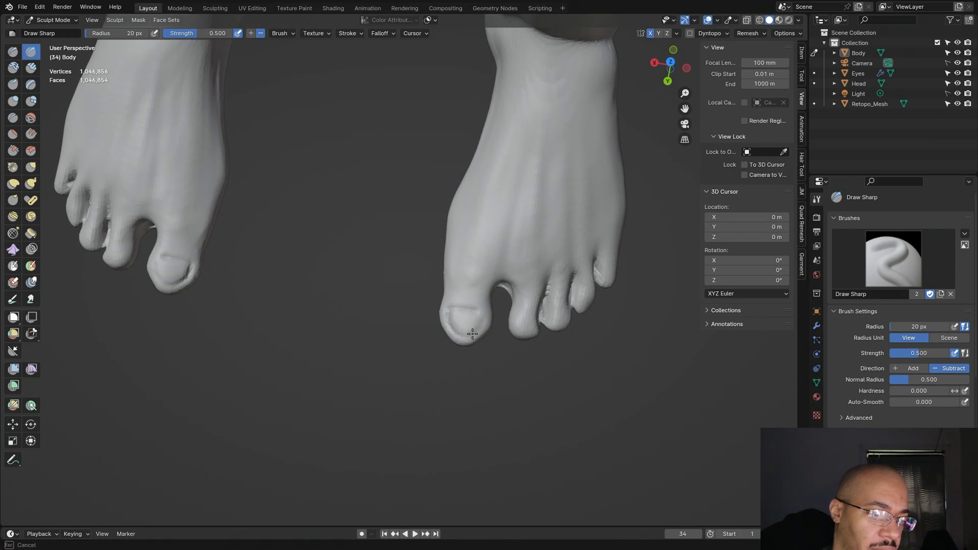
{"action": "mouse_move", "coordinate": [481, 320]}
{"action": "left_mouse_down"}
{"action": "mouse_move", "coordinate": [474, 311]}
{"action": "mouse_move", "coordinate": [479, 325]}
{"action": "left_mouse_up"}
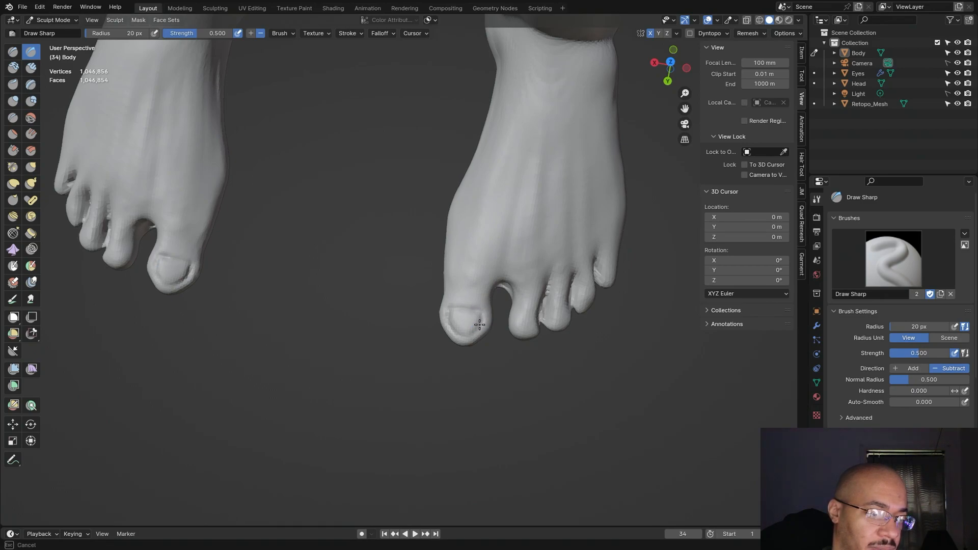
{"action": "left_click_drag", "start_coordinate": [455, 309], "coordinate": [457, 311]}
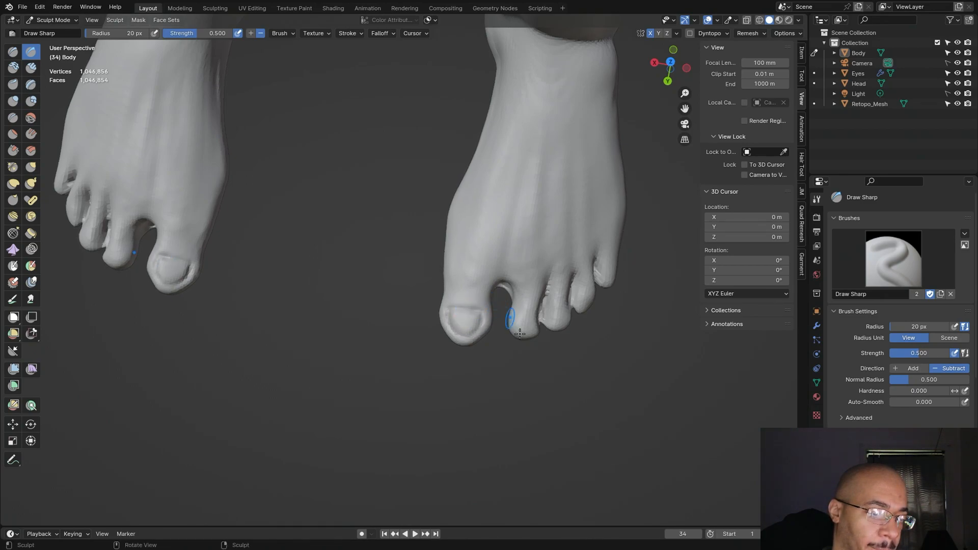
Step: Switch to the Grab brush with a 28 px radius and pull the top of the big toe's nail slightly downward
{"action": "middle_click_drag", "start_coordinate": [527, 196], "coordinate": [532, 433], "text": "shift"}
{"action": "mouse_move", "coordinate": [636, 341]}
{"action": "middle_mouse_down"}
{"action": "mouse_move", "coordinate": [638, 309]}
{"action": "mouse_move", "coordinate": [662, 277]}
{"action": "middle_mouse_up"}
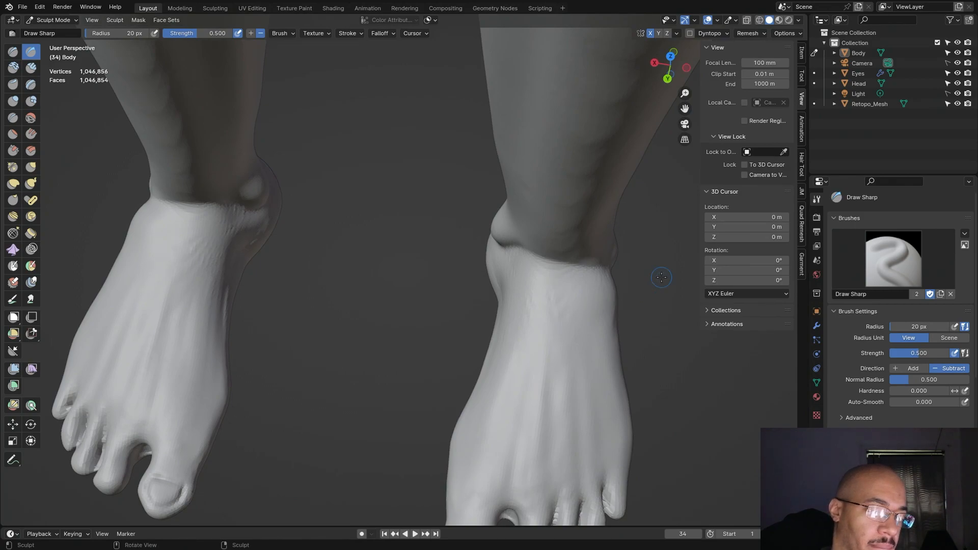
{"action": "scroll", "coordinate": [672, 275], "scroll_direction": "down", "scroll_amount": 4}
{"action": "middle_click_drag", "start_coordinate": [620, 402], "coordinate": [630, 192], "text": "shift"}
{"action": "mouse_move", "coordinate": [524, 376]}
{"action": "middle_mouse_down"}
{"action": "mouse_move", "coordinate": [536, 326]}
{"action": "mouse_move", "coordinate": [505, 225]}
{"action": "mouse_move", "coordinate": [511, 366]}
{"action": "middle_mouse_up"}
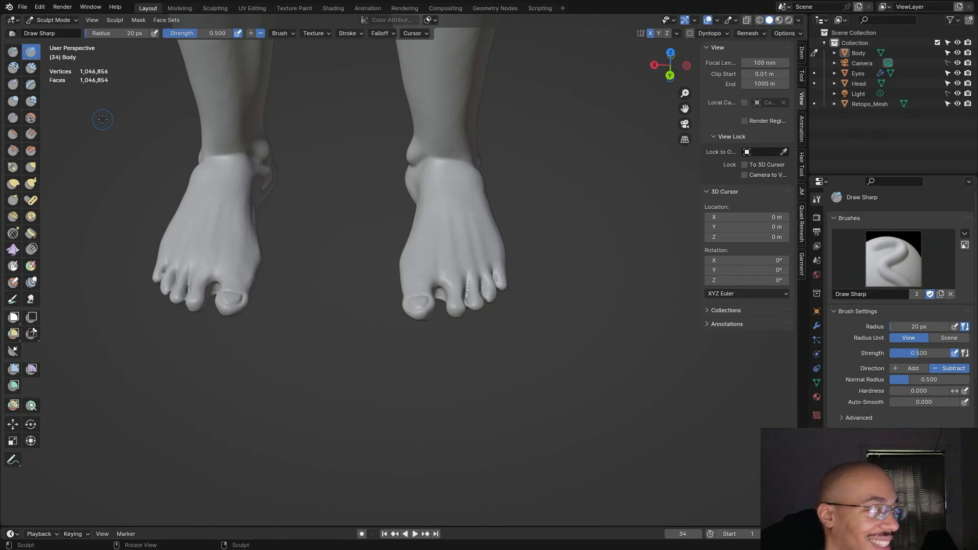
{"action": "left_click", "coordinate": [35, 169]}
{"action": "left_click_drag", "start_coordinate": [96, 35], "coordinate": [100, 35]}
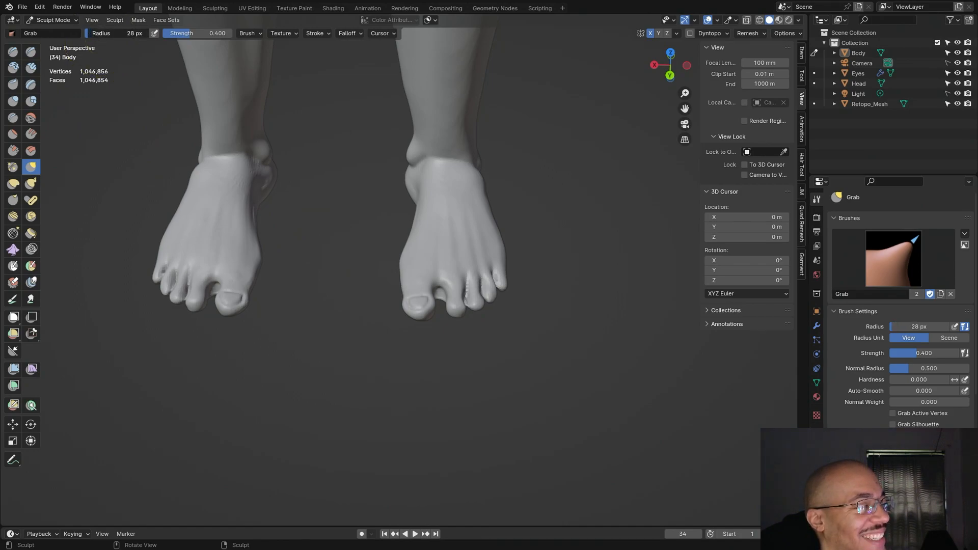
{"action": "left_click_drag", "start_coordinate": [477, 389], "coordinate": [453, 320], "text": "alt"}
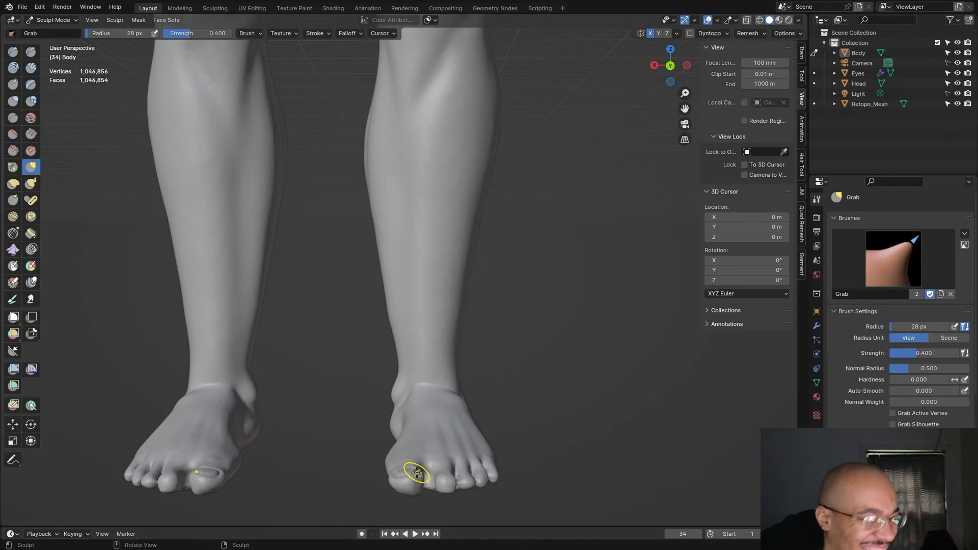
{"action": "left_click_drag", "start_coordinate": [414, 472], "coordinate": [410, 479]}
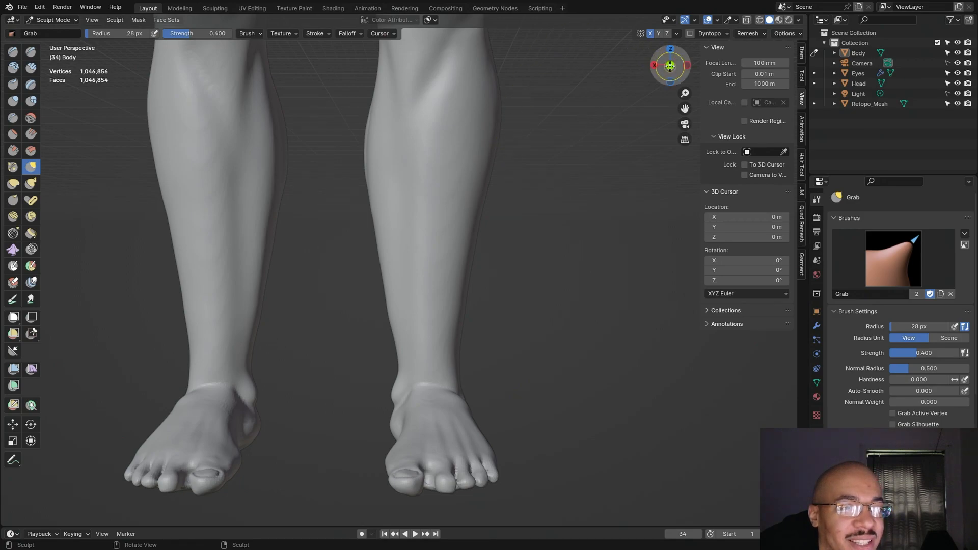
Step: Align to the Back Orthographic view and adjust the big toe's lower edge and nail side with small Grab strokes
{"action": "left_click", "coordinate": [670, 66]}
{"action": "scroll", "coordinate": [591, 294], "scroll_direction": "down", "scroll_amount": 3}
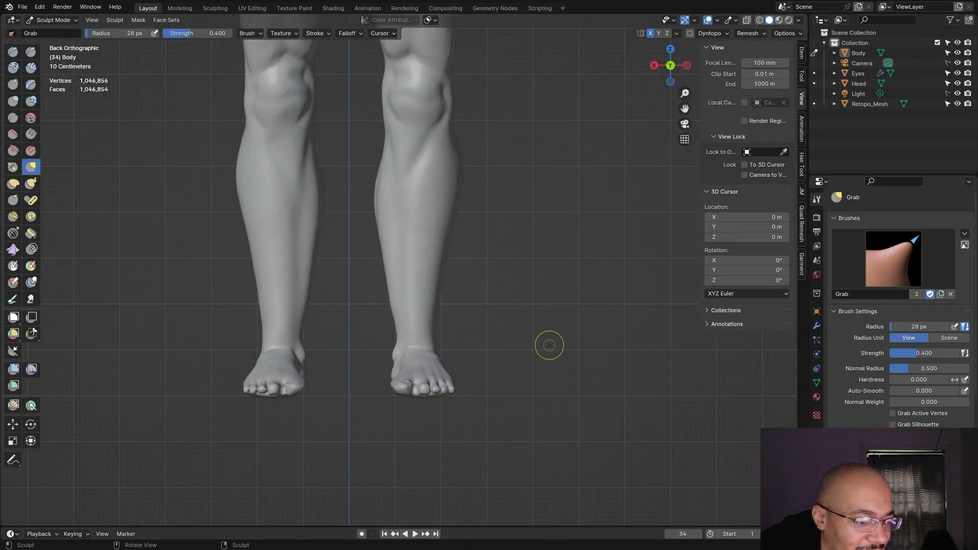
{"action": "scroll", "coordinate": [549, 346], "scroll_direction": "up", "scroll_amount": 1}
{"action": "scroll", "coordinate": [518, 381], "scroll_direction": "up", "scroll_amount": 2}
{"action": "middle_click_drag", "start_coordinate": [518, 382], "coordinate": [571, 247], "text": "shift"}
{"action": "scroll", "coordinate": [494, 382], "scroll_direction": "up", "scroll_amount": 4}
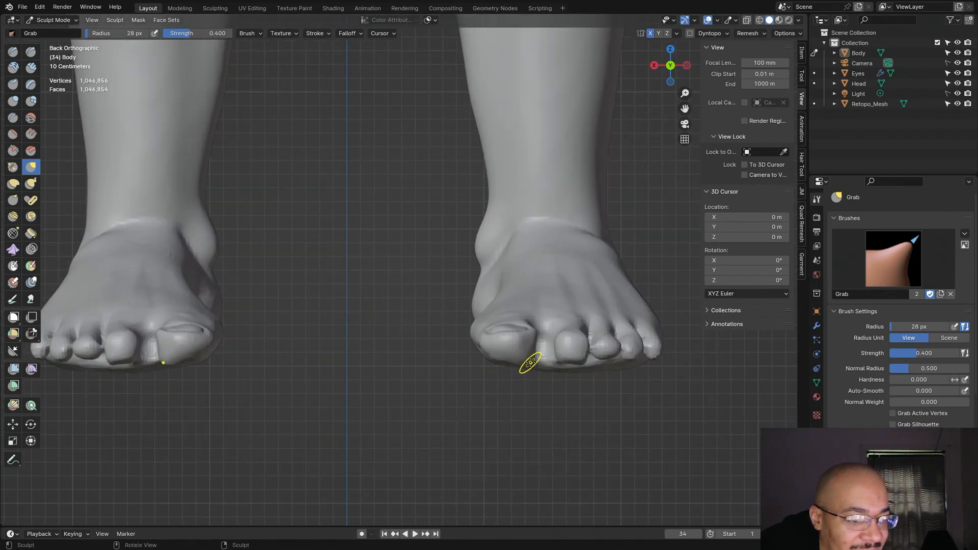
{"action": "left_click_drag", "start_coordinate": [525, 363], "coordinate": [524, 360]}
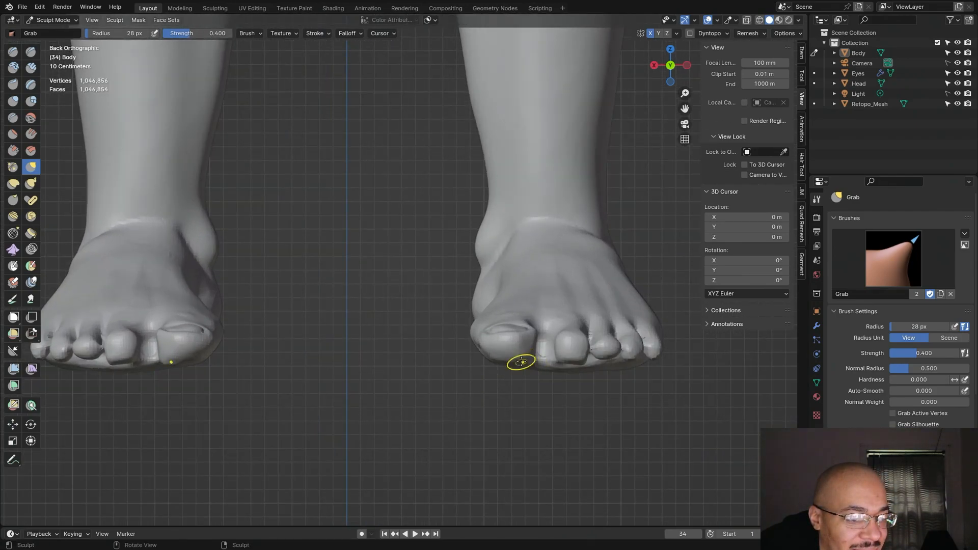
{"action": "left_click_drag", "start_coordinate": [525, 344], "coordinate": [532, 340]}
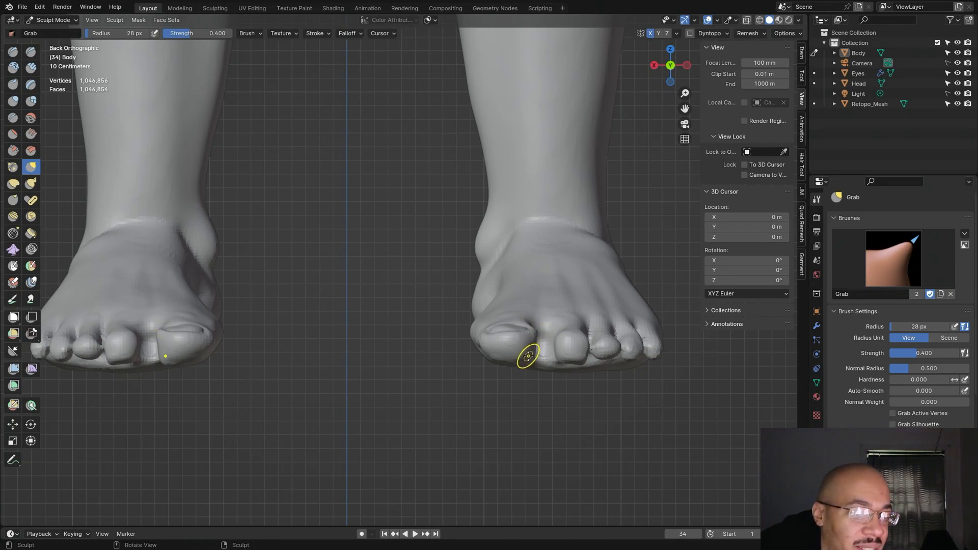
Step: Nudge the big toe's side facing the second toe and the second toe's front with small Grab strokes
{"action": "left_click_drag", "start_coordinate": [532, 348], "coordinate": [528, 362]}
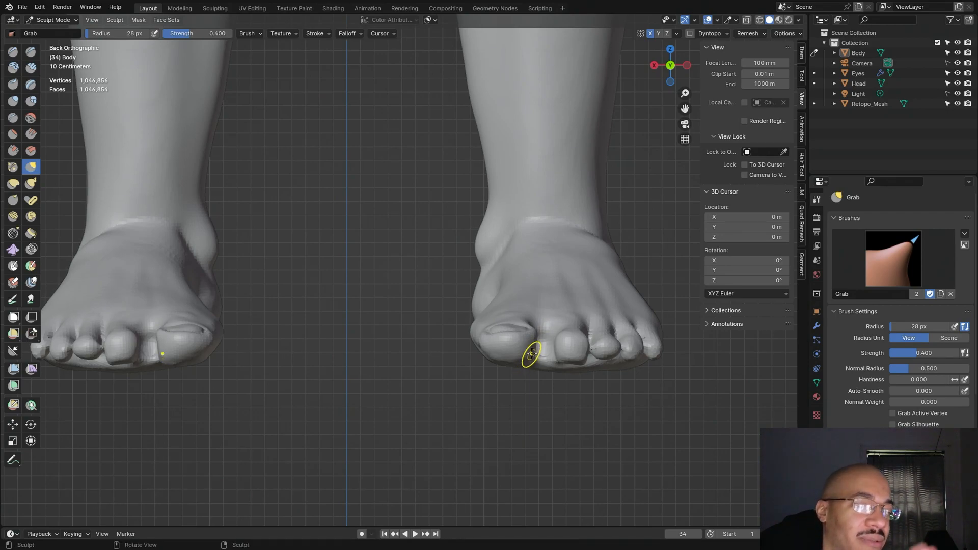
{"action": "mouse_move", "coordinate": [570, 395]}
{"action": "middle_mouse_down"}
{"action": "mouse_move", "coordinate": [542, 407]}
{"action": "mouse_move", "coordinate": [612, 404]}
{"action": "mouse_move", "coordinate": [476, 415]}
{"action": "middle_mouse_up"}
{"action": "left_click_drag", "start_coordinate": [573, 343], "coordinate": [569, 347]}
Step: Enlarge the Grab brush radius to 47 px and reshape the upper edge of the big toe's nail with short pulls
{"action": "mouse_move", "coordinate": [561, 359]}
{"action": "middle_mouse_down"}
{"action": "mouse_move", "coordinate": [606, 405]}
{"action": "mouse_move", "coordinate": [602, 367]}
{"action": "middle_mouse_up"}
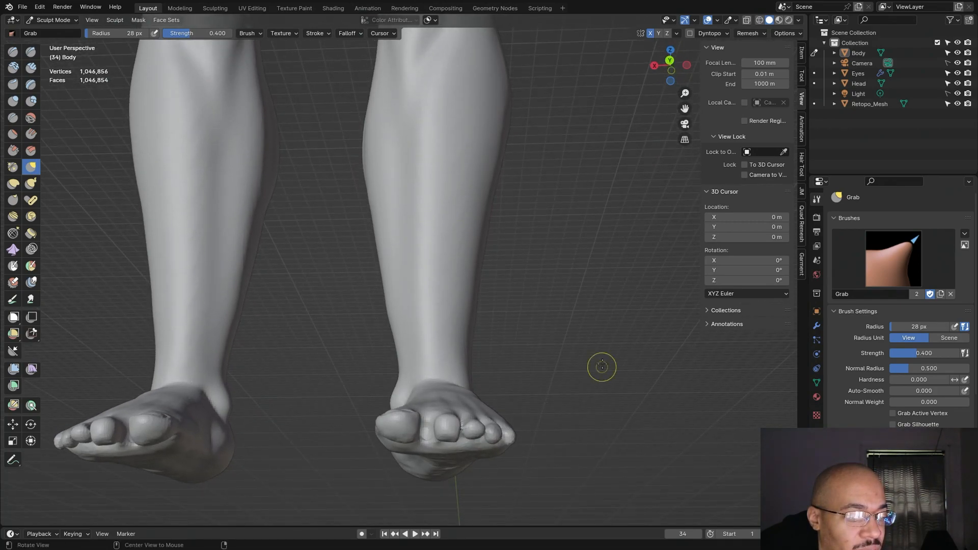
{"action": "middle_click_drag", "start_coordinate": [601, 315], "coordinate": [497, 356], "text": "shift"}
{"action": "scroll", "coordinate": [498, 356], "scroll_direction": "up", "scroll_amount": 5}
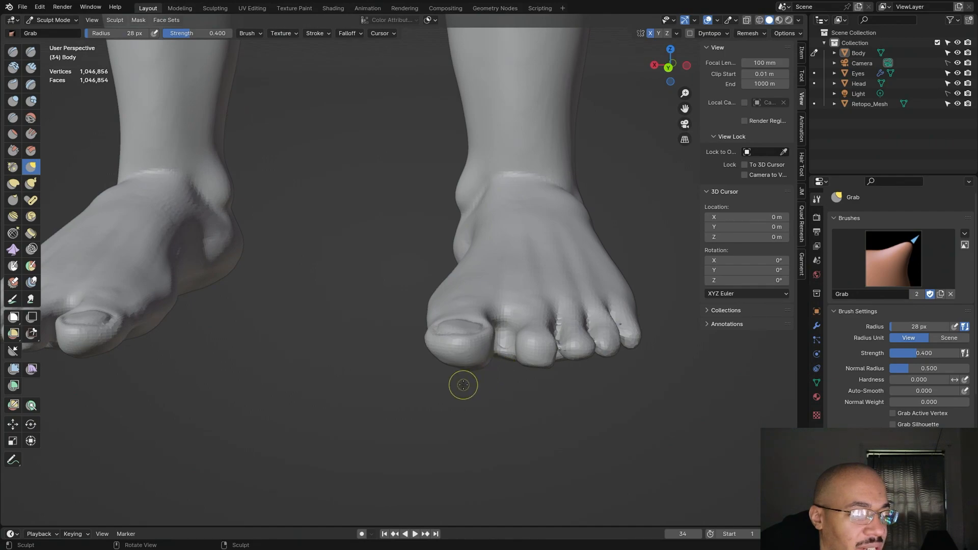
{"action": "scroll", "coordinate": [463, 385], "scroll_direction": "up", "scroll_amount": 2}
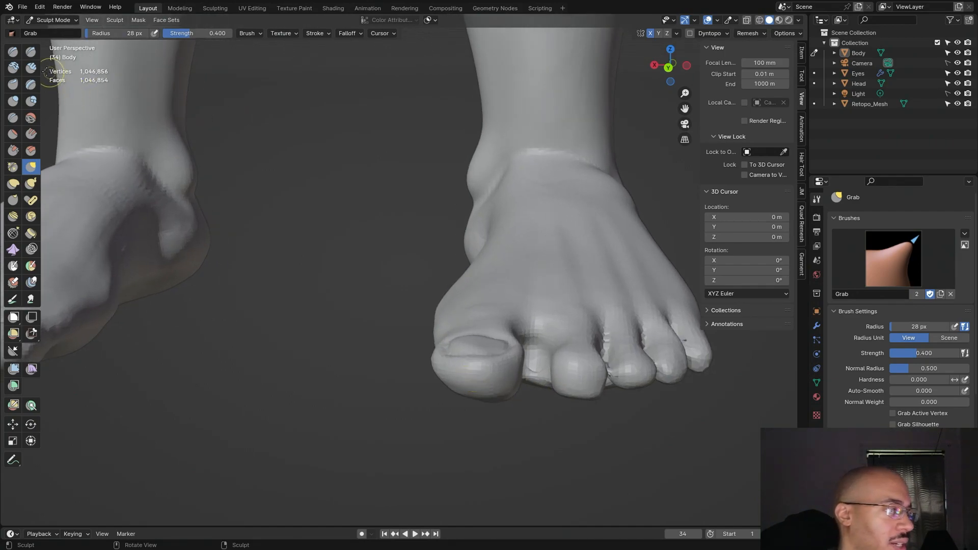
{"action": "left_click", "coordinate": [13, 151]}
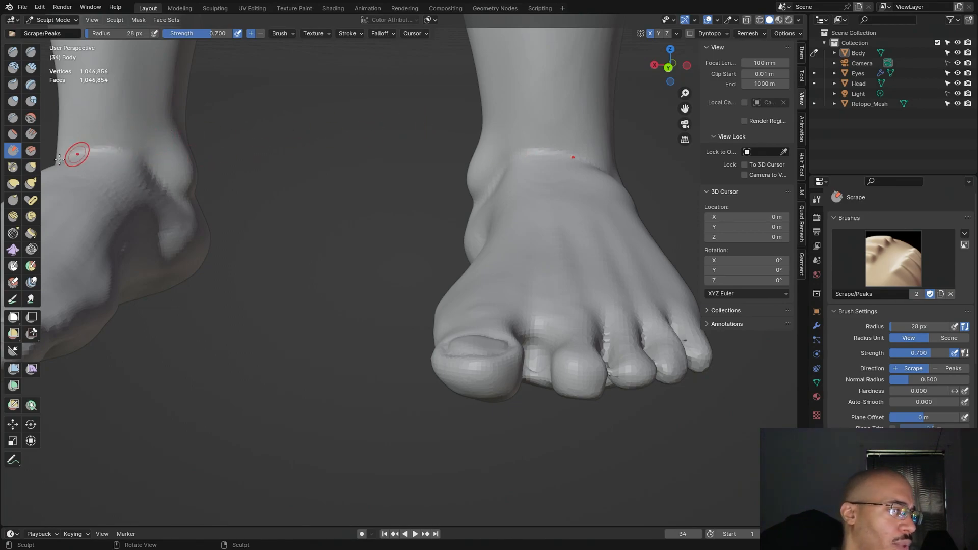
{"action": "key", "text": "g"}
{"action": "left_click_drag", "start_coordinate": [483, 341], "coordinate": [465, 335]}
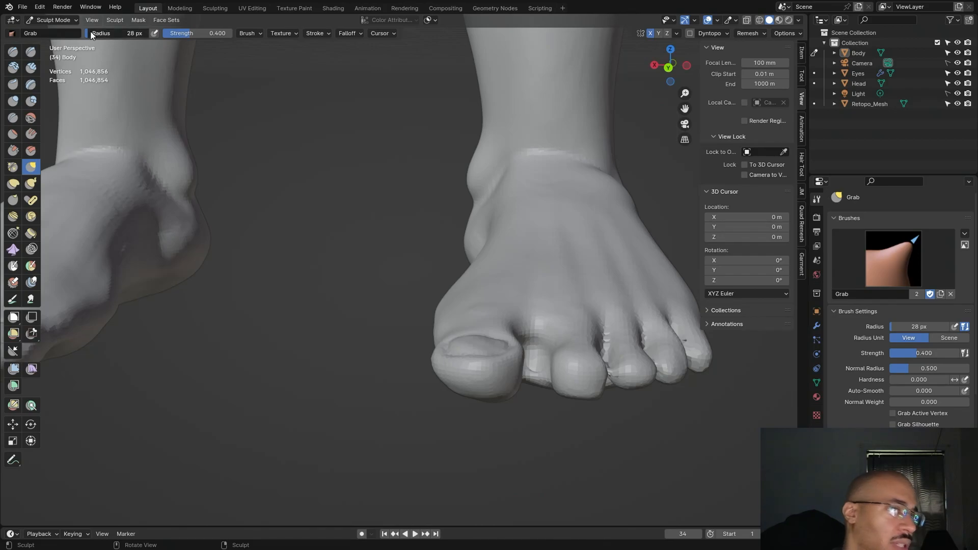
{"action": "left_click_drag", "start_coordinate": [114, 35], "coordinate": [110, 34]}
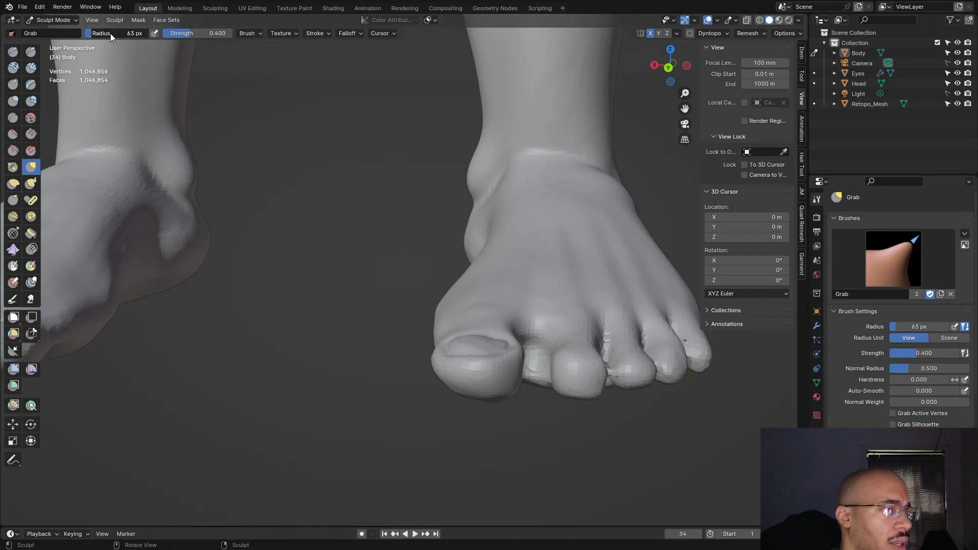
{"action": "left_click_drag", "start_coordinate": [482, 340], "coordinate": [485, 343]}
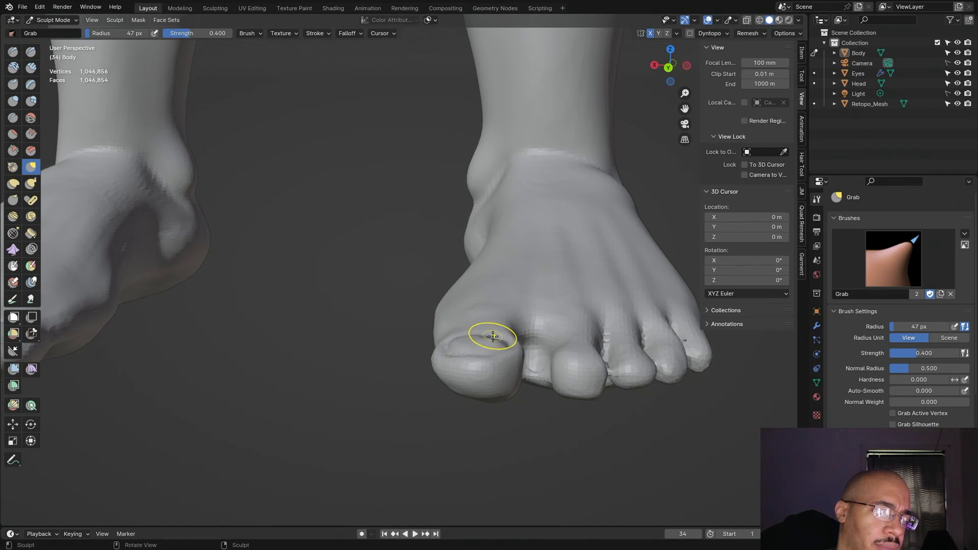
{"action": "left_click_drag", "start_coordinate": [479, 343], "coordinate": [488, 351]}
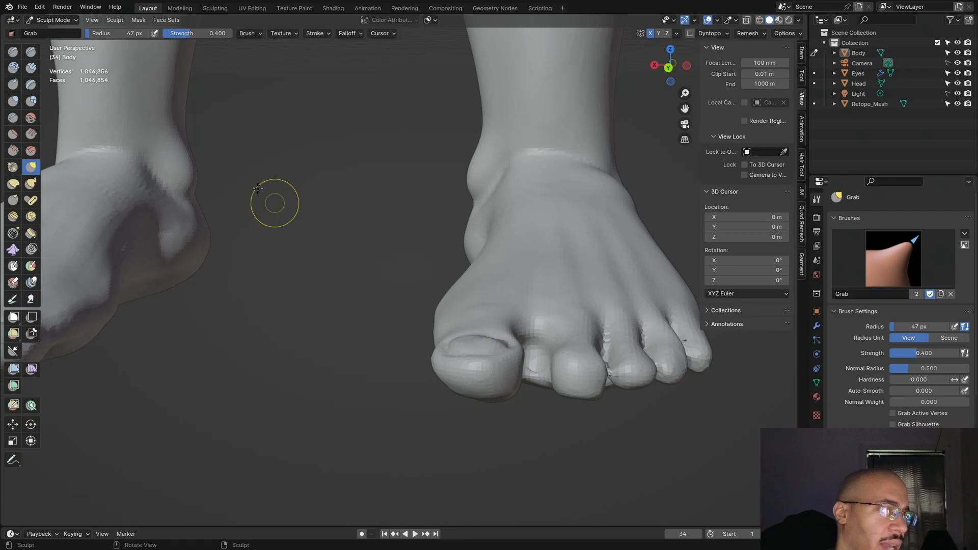
Step: Align to the Back Orthographic view and adjust the skin fold above the big toe's nail using Grab with a 35 px radius
{"action": "mouse_move", "coordinate": [532, 236]}
{"action": "middle_mouse_down"}
{"action": "mouse_move", "coordinate": [385, 257]}
{"action": "mouse_move", "coordinate": [433, 285]}
{"action": "mouse_move", "coordinate": [491, 254]}
{"action": "middle_mouse_up"}
{"action": "left_click_drag", "start_coordinate": [461, 285], "coordinate": [480, 459], "text": "alt"}
{"action": "left_click", "coordinate": [669, 72]}
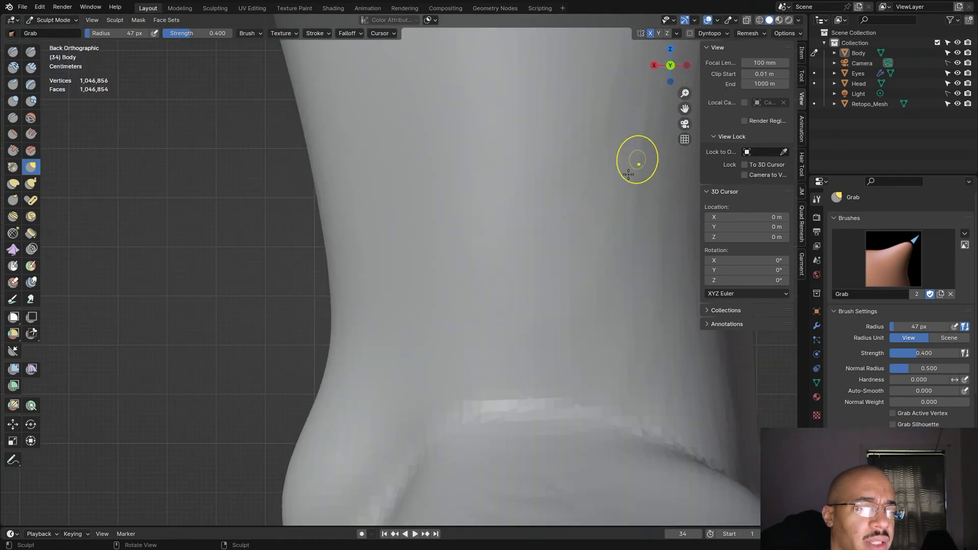
{"action": "scroll", "coordinate": [523, 220], "scroll_direction": "down", "scroll_amount": 6}
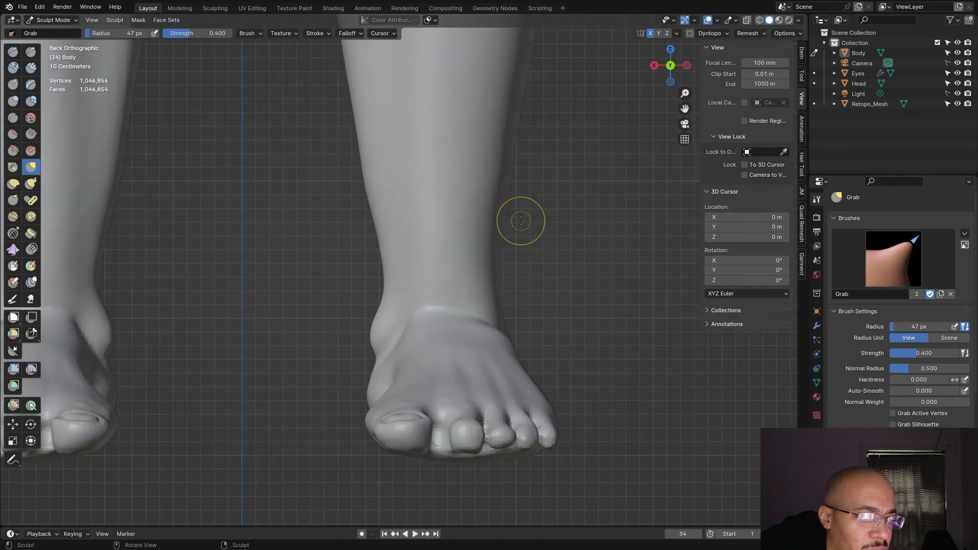
{"action": "scroll", "coordinate": [522, 255], "scroll_direction": "up", "scroll_amount": 3}
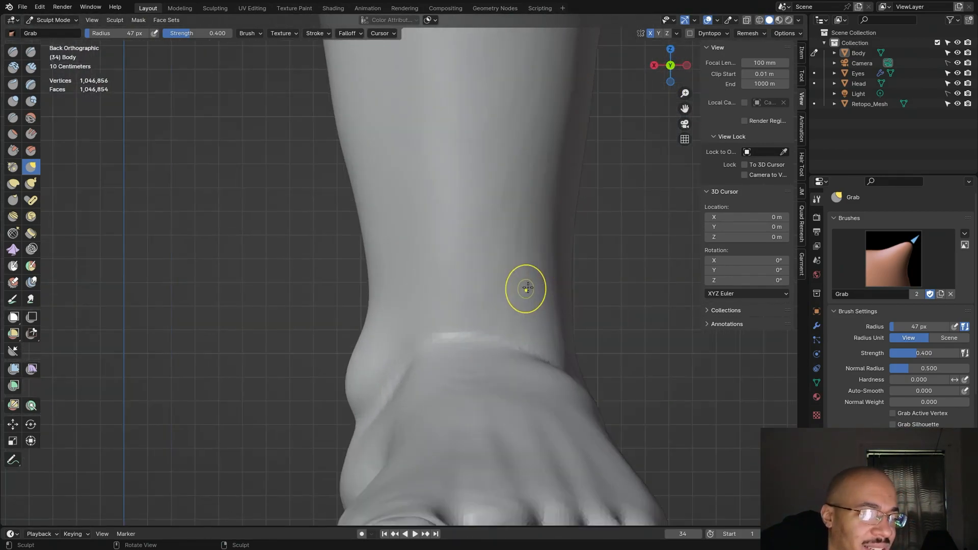
{"action": "middle_click_drag", "start_coordinate": [633, 293], "coordinate": [627, 138], "text": "shift"}
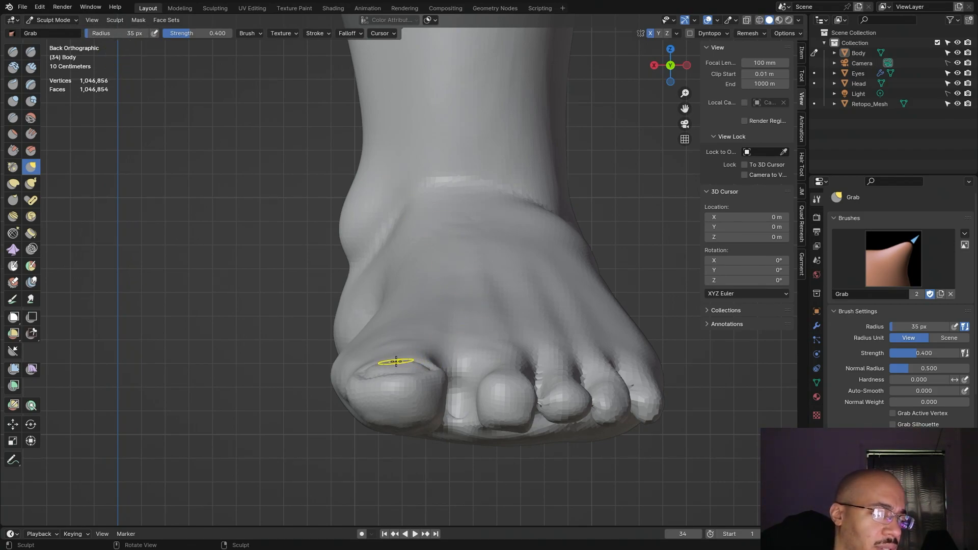
{"action": "left_click_drag", "start_coordinate": [398, 363], "coordinate": [390, 358]}
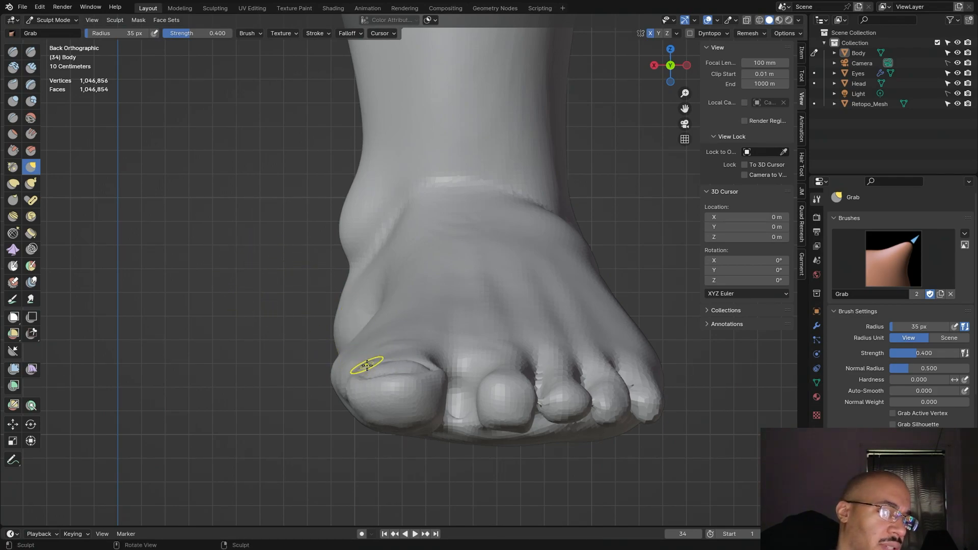
{"action": "mouse_move", "coordinate": [369, 370]}
{"action": "left_mouse_down"}
{"action": "mouse_move", "coordinate": [411, 360]}
{"action": "mouse_move", "coordinate": [425, 369]}
{"action": "mouse_move", "coordinate": [368, 371]}
{"action": "left_mouse_up"}
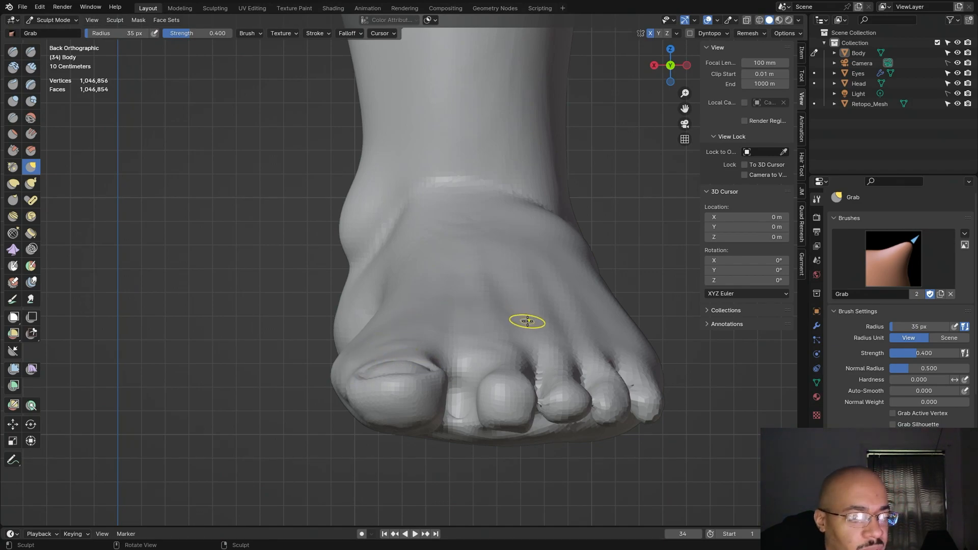
Step: Swell the skin behind the big toe's nail base using the Inflate brush with a 35 px radius and 0.198 strength
{"action": "scroll", "coordinate": [585, 282], "scroll_direction": "down", "scroll_amount": 4}
{"action": "middle_click_drag", "start_coordinate": [516, 286], "coordinate": [512, 406]}
{"action": "middle_click_drag", "start_coordinate": [476, 341], "coordinate": [432, 398]}
{"action": "scroll", "coordinate": [432, 398], "scroll_direction": "up", "scroll_amount": 5}
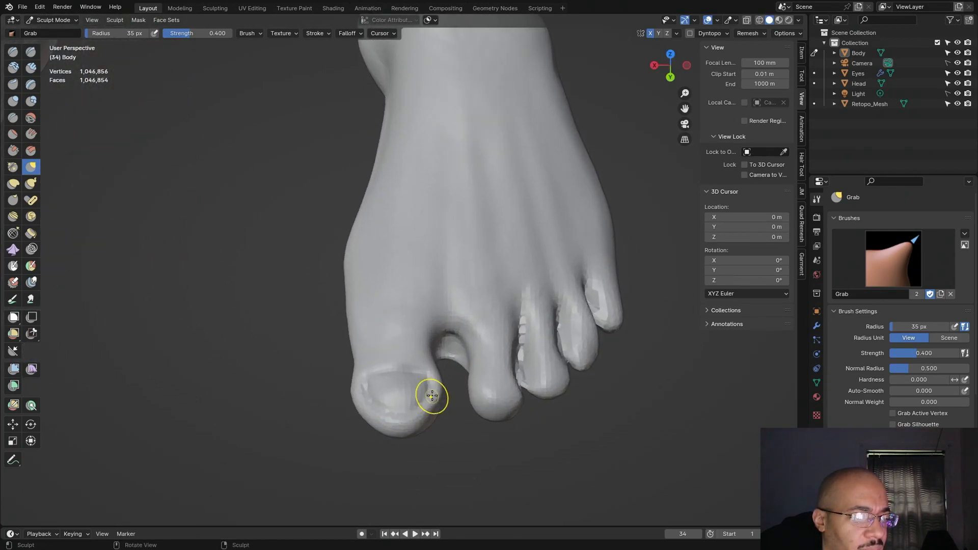
{"action": "scroll", "coordinate": [470, 286], "scroll_direction": "up", "scroll_amount": 4}
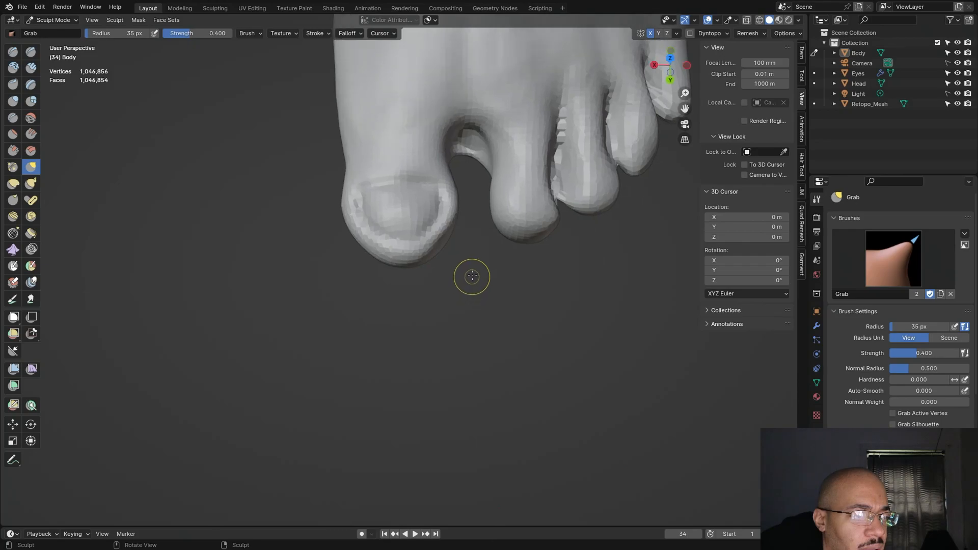
{"action": "mouse_move", "coordinate": [481, 301]}
{"action": "middle_mouse_down", "text": "ctrl"}
{"action": "mouse_move", "coordinate": [494, 415]}
{"action": "mouse_move", "coordinate": [505, 398]}
{"action": "middle_mouse_up", "text": "ctrl"}
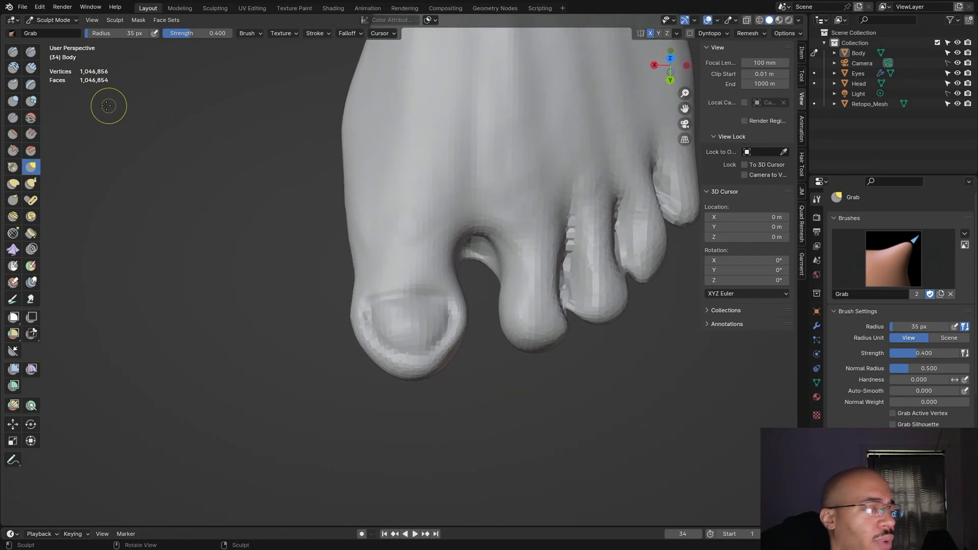
{"action": "left_click", "coordinate": [12, 102]}
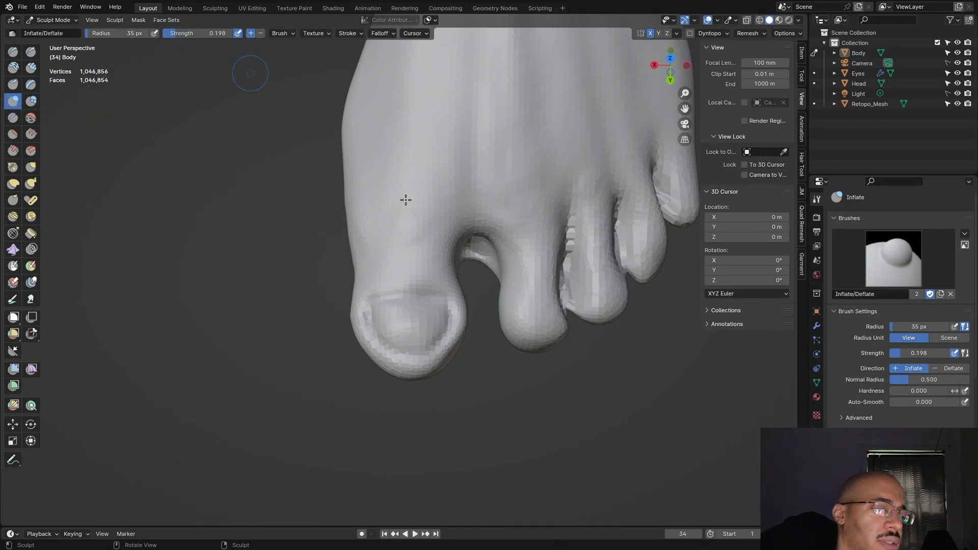
{"action": "mouse_move", "coordinate": [443, 285]}
{"action": "left_mouse_down"}
{"action": "mouse_move", "coordinate": [372, 288]}
{"action": "mouse_move", "coordinate": [433, 279]}
{"action": "mouse_move", "coordinate": [432, 265]}
{"action": "mouse_move", "coordinate": [408, 282]}
{"action": "mouse_move", "coordinate": [382, 282]}
{"action": "mouse_move", "coordinate": [397, 275]}
{"action": "left_mouse_up"}
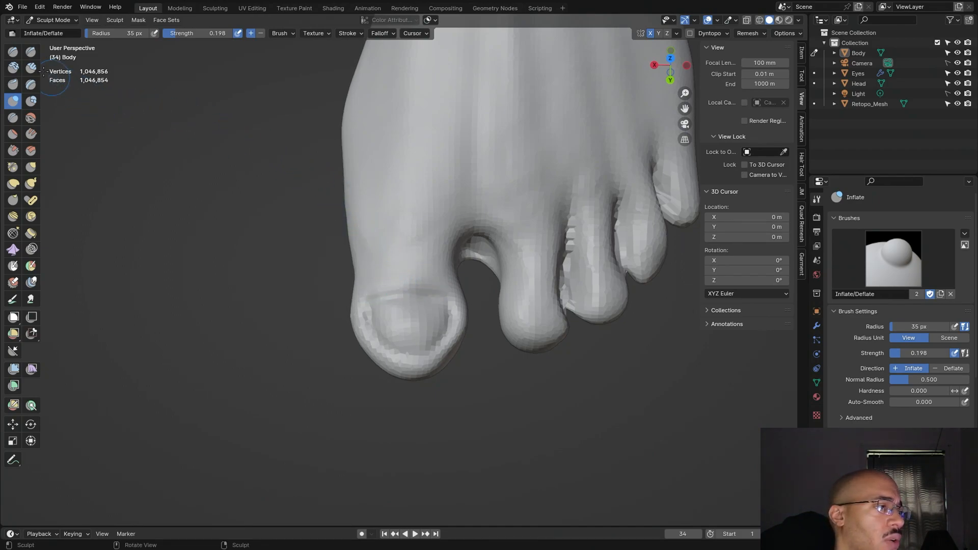
Step: Build up the skin folds along both sides of the big toe's nail with repeated Inflate strokes at 0.198 strength
{"action": "left_click", "coordinate": [31, 52]}
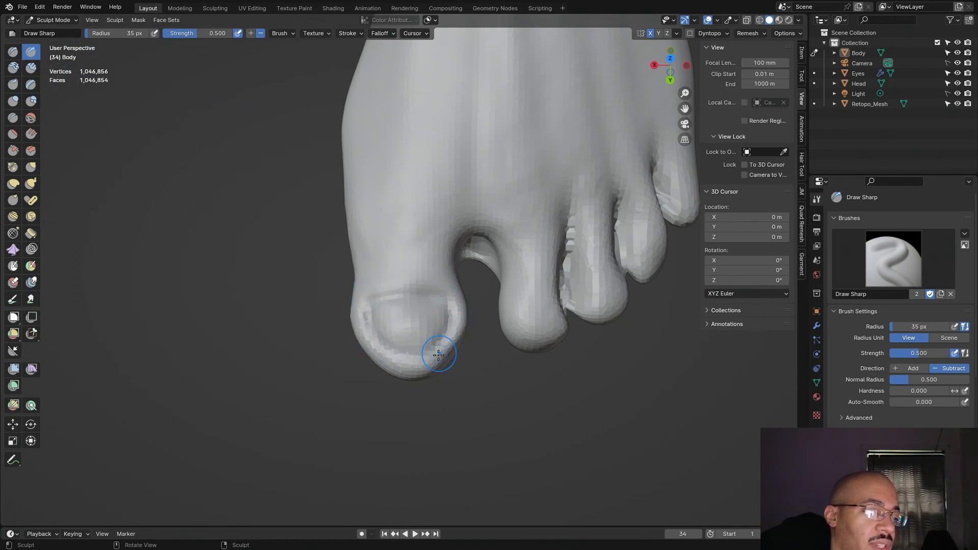
{"action": "left_click", "coordinate": [15, 102]}
{"action": "left_click_drag", "start_coordinate": [360, 304], "coordinate": [378, 343]}
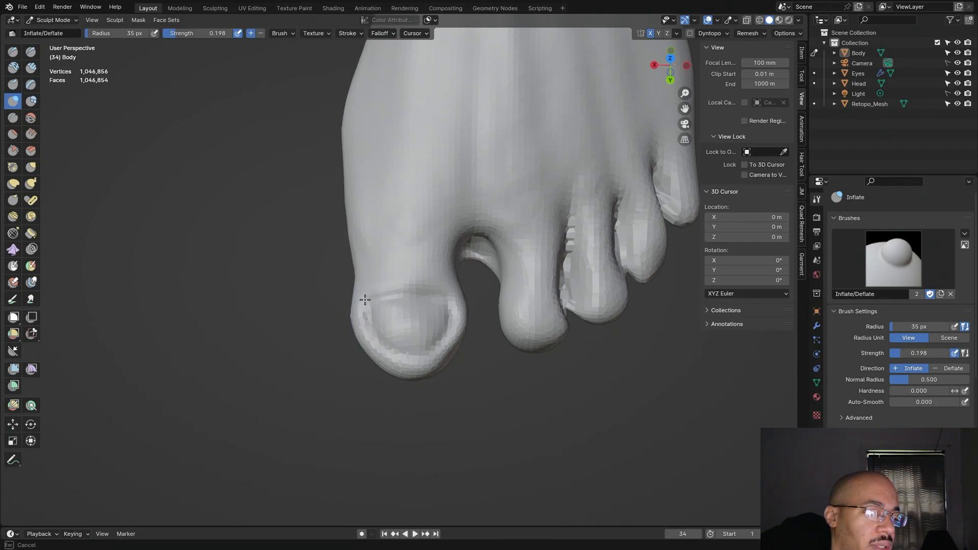
{"action": "left_click_drag", "start_coordinate": [365, 301], "coordinate": [366, 312]}
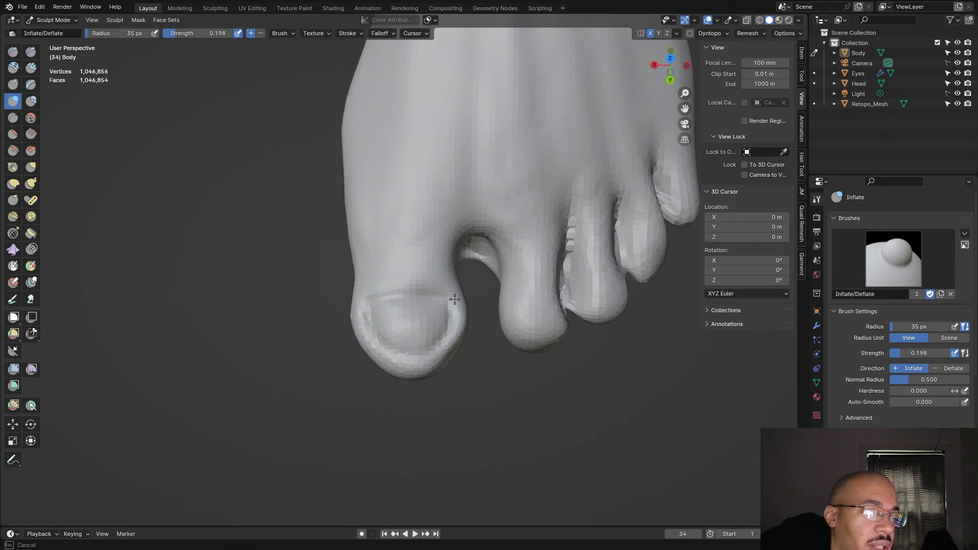
{"action": "mouse_move", "coordinate": [456, 311]}
{"action": "left_mouse_down"}
{"action": "mouse_move", "coordinate": [455, 301]}
{"action": "mouse_move", "coordinate": [450, 333]}
{"action": "left_mouse_up"}
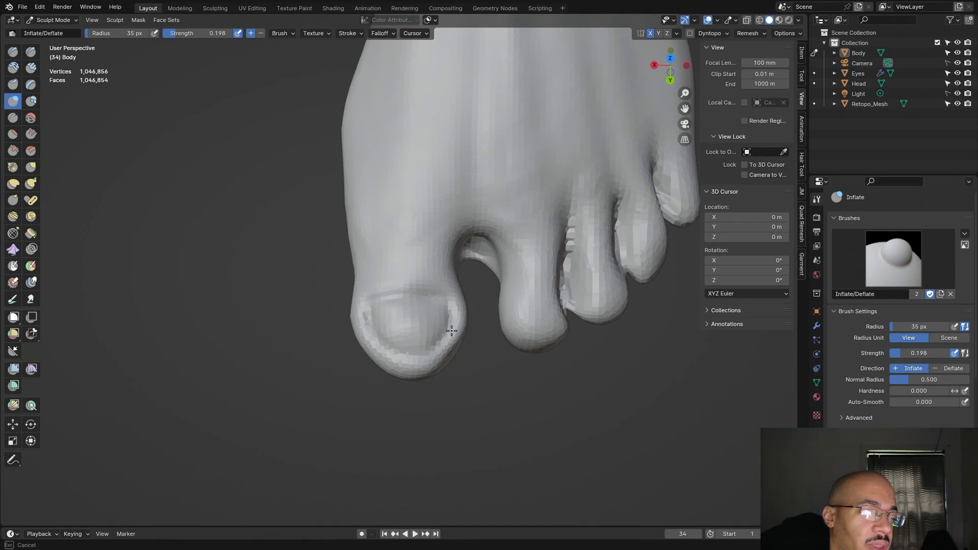
{"action": "left_click_drag", "start_coordinate": [453, 317], "coordinate": [448, 334]}
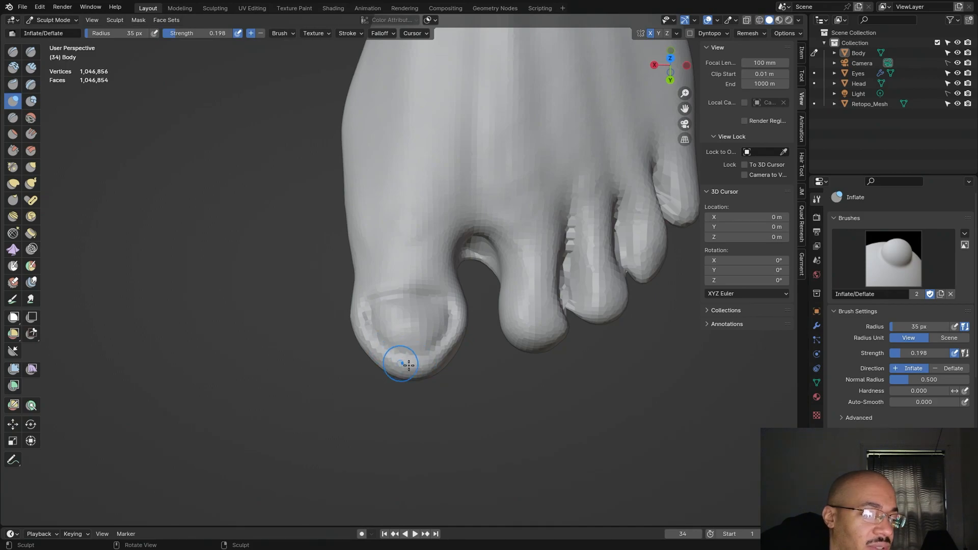
{"action": "left_click_drag", "start_coordinate": [453, 301], "coordinate": [449, 340]}
{"action": "left_click_drag", "start_coordinate": [403, 314], "coordinate": [364, 320]}
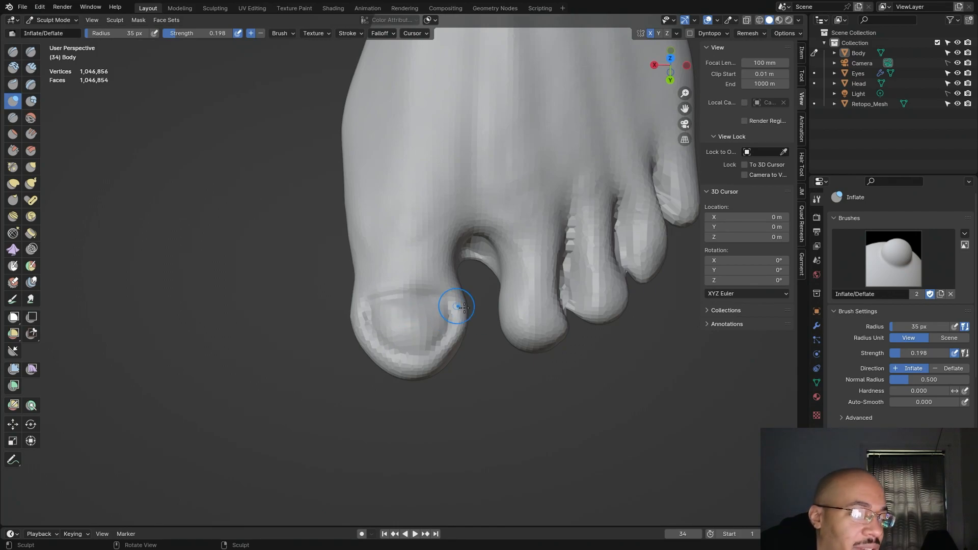
Step: Examine the big toe's nail and surrounding skin folds from several distances and a changed viewing angle
{"action": "scroll", "coordinate": [484, 339], "scroll_direction": "down", "scroll_amount": 5}
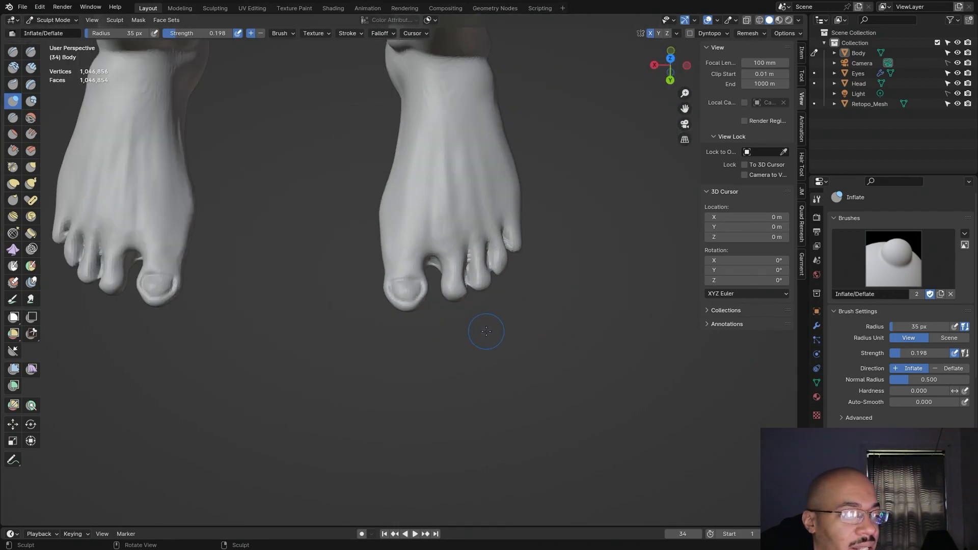
{"action": "scroll", "coordinate": [487, 331], "scroll_direction": "down", "scroll_amount": 2}
{"action": "scroll", "coordinate": [486, 331], "scroll_direction": "up", "scroll_amount": 8}
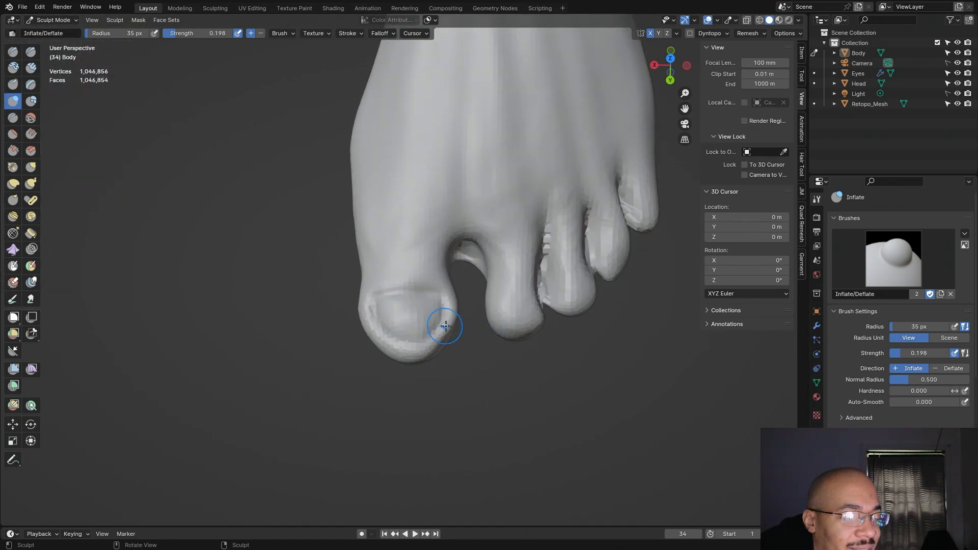
{"action": "scroll", "coordinate": [499, 357], "scroll_direction": "up", "scroll_amount": 2}
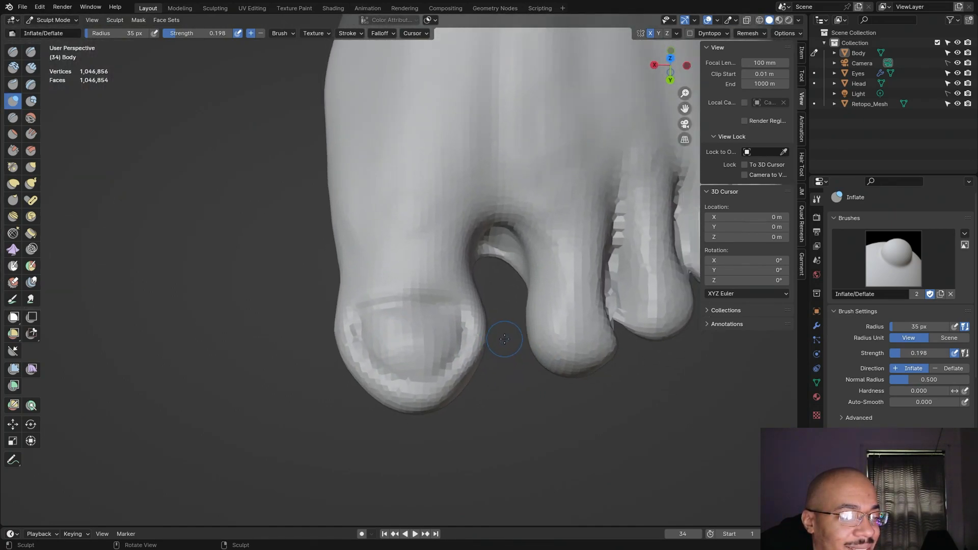
{"action": "scroll", "coordinate": [505, 337], "scroll_direction": "down", "scroll_amount": 1}
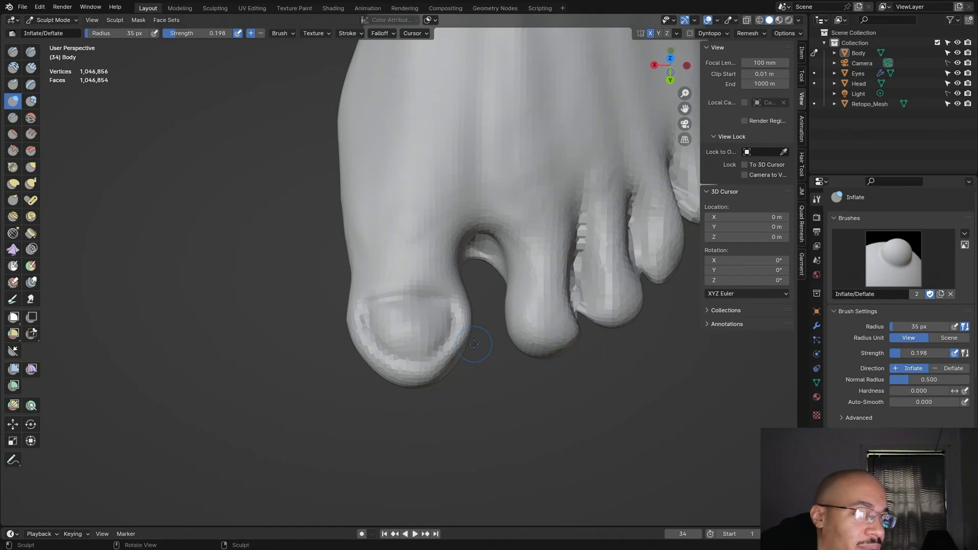
{"action": "scroll", "coordinate": [480, 336], "scroll_direction": "down", "scroll_amount": 5}
{"action": "mouse_move", "coordinate": [480, 323]}
{"action": "middle_mouse_down"}
{"action": "mouse_move", "coordinate": [423, 291]}
{"action": "mouse_move", "coordinate": [532, 268]}
{"action": "mouse_move", "coordinate": [502, 316]}
{"action": "mouse_move", "coordinate": [467, 319]}
{"action": "mouse_move", "coordinate": [530, 299]}
{"action": "mouse_move", "coordinate": [438, 368]}
{"action": "mouse_move", "coordinate": [387, 292]}
{"action": "mouse_move", "coordinate": [405, 286]}
{"action": "middle_mouse_up"}
{"action": "scroll", "coordinate": [426, 338], "scroll_direction": "up", "scroll_amount": 5}
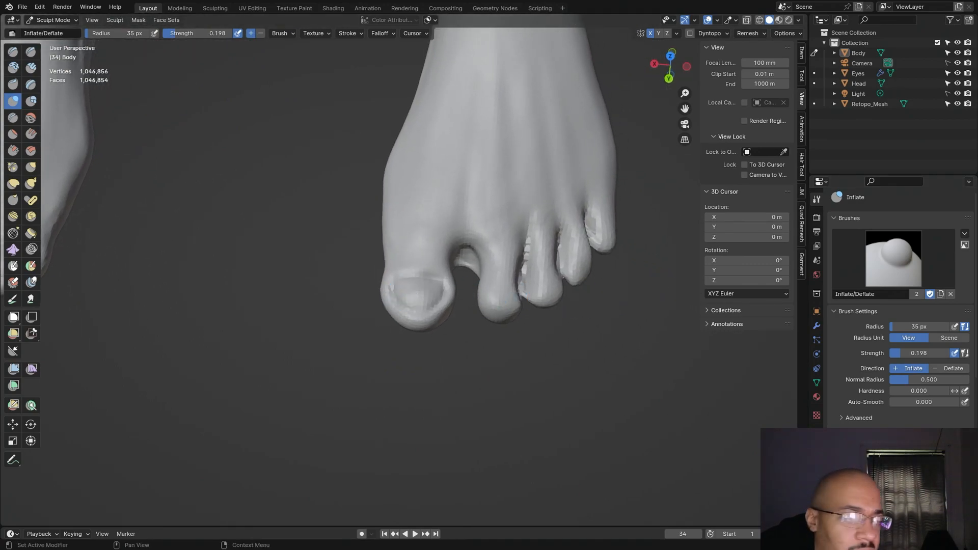
{"action": "scroll", "coordinate": [388, 323], "scroll_direction": "up", "scroll_amount": 3}
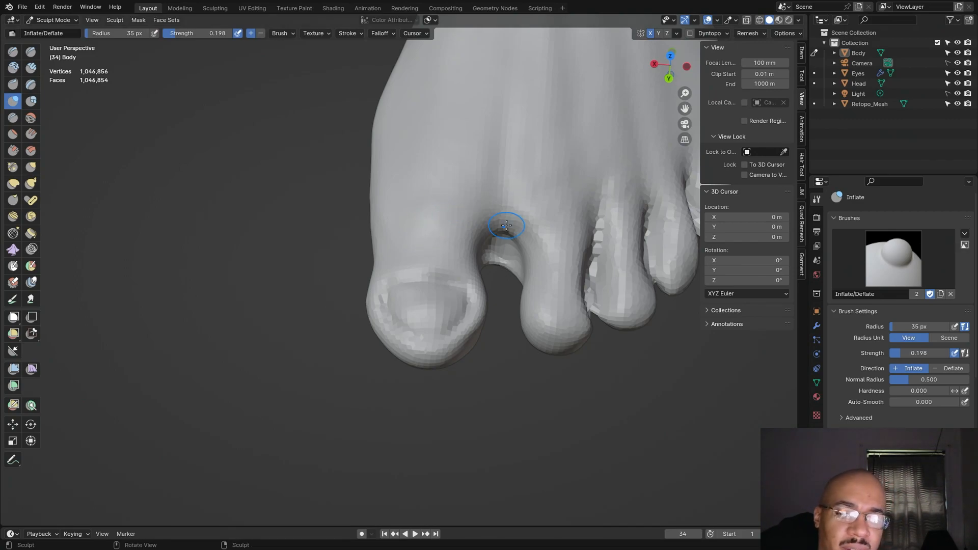
{"action": "scroll", "coordinate": [506, 224], "scroll_direction": "down", "scroll_amount": 1}
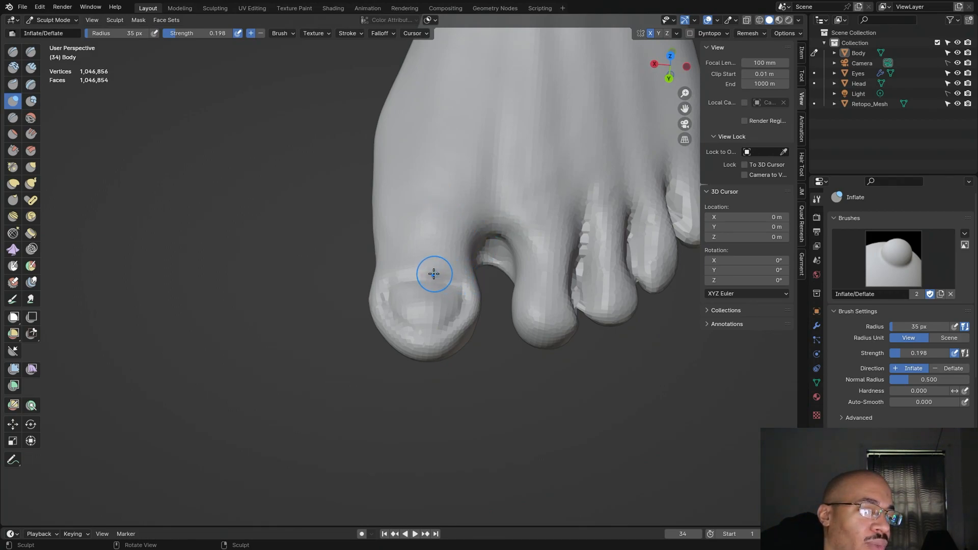
Step: Carve a sharp crease across the base of the big toe's nail using Draw Sharp with a 12 px radius and 0.500 strength
{"action": "left_click", "coordinate": [29, 52]}
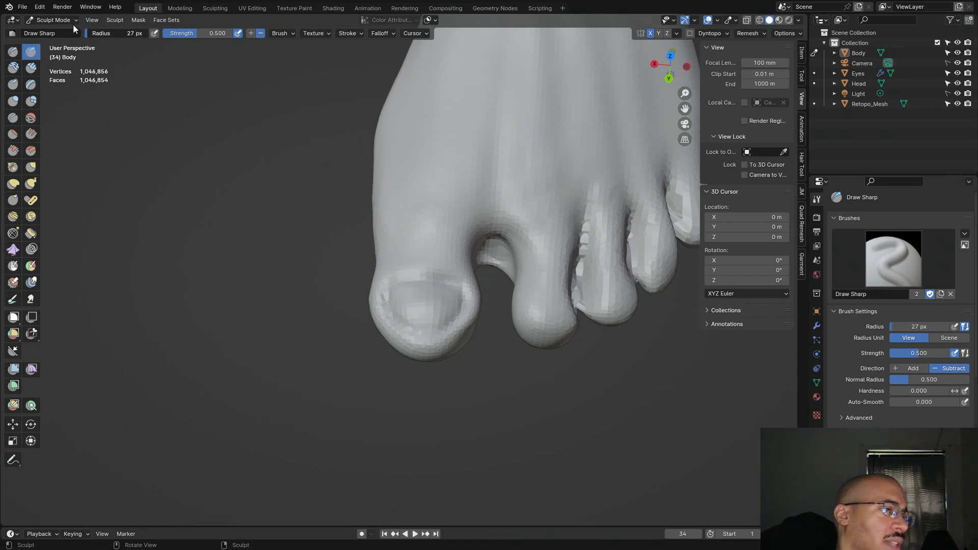
{"action": "left_click_drag", "start_coordinate": [97, 32], "coordinate": [94, 32]}
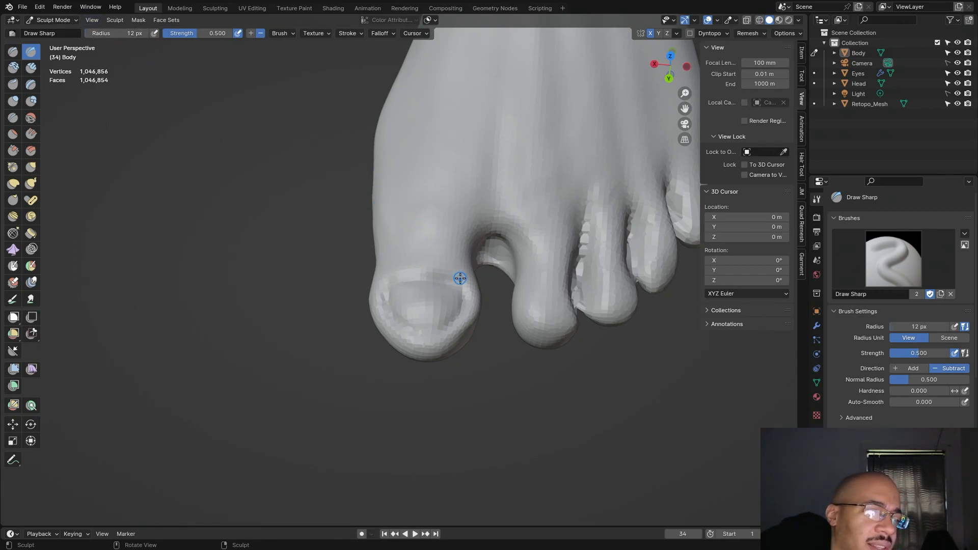
{"action": "left_click_drag", "start_coordinate": [434, 275], "coordinate": [387, 277]}
{"action": "left_click_drag", "start_coordinate": [458, 278], "coordinate": [391, 276]}
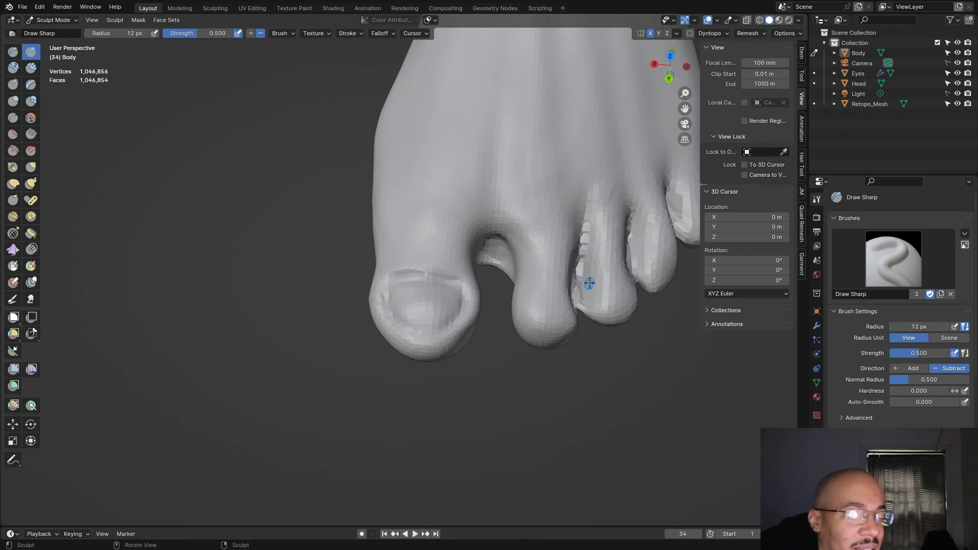
{"action": "scroll", "coordinate": [589, 283], "scroll_direction": "down", "scroll_amount": 2}
{"action": "middle_click_drag", "start_coordinate": [572, 292], "coordinate": [574, 321]}
{"action": "middle_click_drag", "start_coordinate": [482, 233], "coordinate": [482, 383], "text": "shift"}
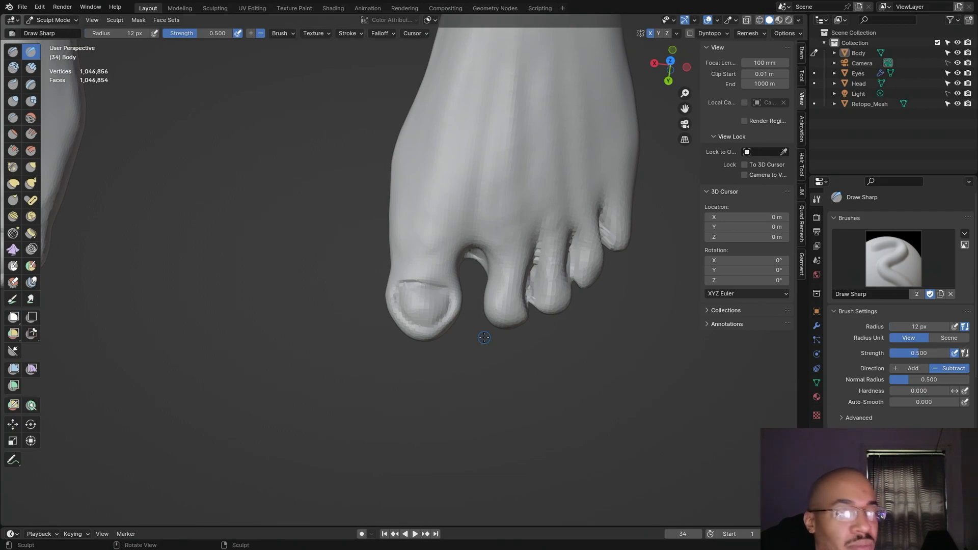
Step: Build up skin wrinkles over the big toe's joint behind the nail using Clay Strips with a 59 px radius and 0.600 strength
{"action": "scroll", "coordinate": [485, 332], "scroll_direction": "up", "scroll_amount": 3}
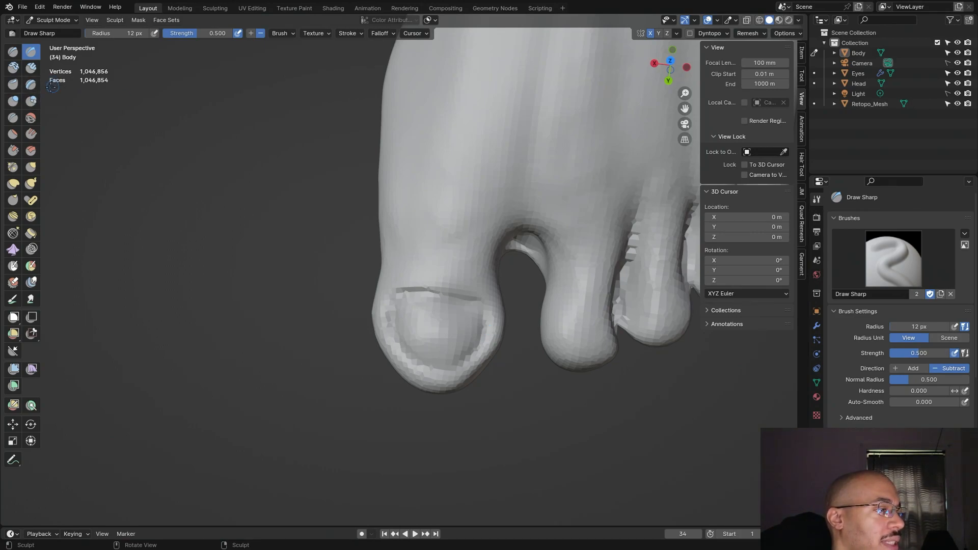
{"action": "left_click", "coordinate": [31, 69]}
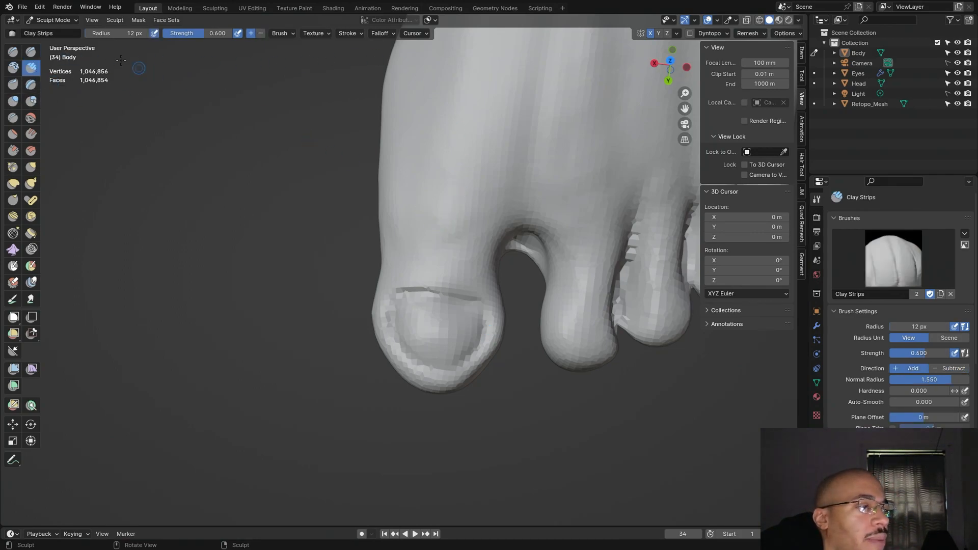
{"action": "left_click_drag", "start_coordinate": [111, 33], "coordinate": [160, 38]}
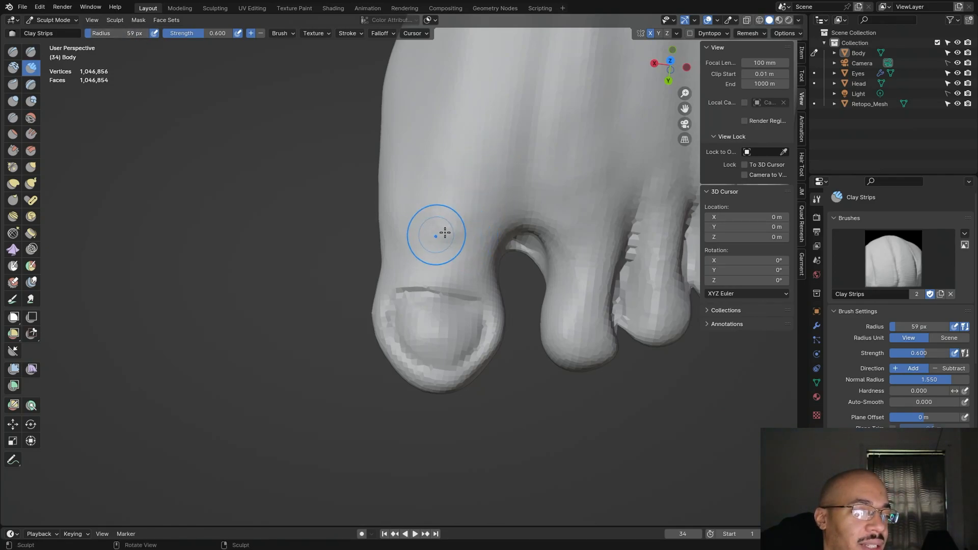
{"action": "mouse_move", "coordinate": [455, 238]}
{"action": "left_mouse_down"}
{"action": "mouse_move", "coordinate": [431, 233]}
{"action": "mouse_move", "coordinate": [468, 225]}
{"action": "mouse_move", "coordinate": [419, 236]}
{"action": "mouse_move", "coordinate": [453, 236]}
{"action": "mouse_move", "coordinate": [426, 207]}
{"action": "mouse_move", "coordinate": [441, 213]}
{"action": "mouse_move", "coordinate": [433, 219]}
{"action": "mouse_move", "coordinate": [422, 206]}
{"action": "mouse_move", "coordinate": [415, 232]}
{"action": "mouse_move", "coordinate": [427, 233]}
{"action": "left_mouse_up"}
{"action": "left_click_drag", "start_coordinate": [471, 236], "coordinate": [451, 231]}
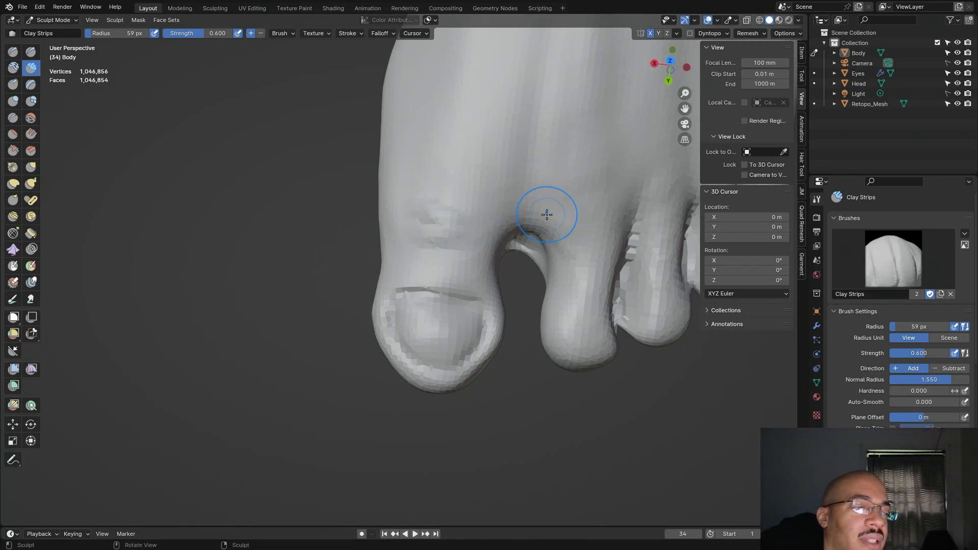
{"action": "middle_click_drag", "start_coordinate": [260, 312], "coordinate": [239, 313]}
{"action": "scroll", "coordinate": [241, 293], "scroll_direction": "down", "scroll_amount": 10}
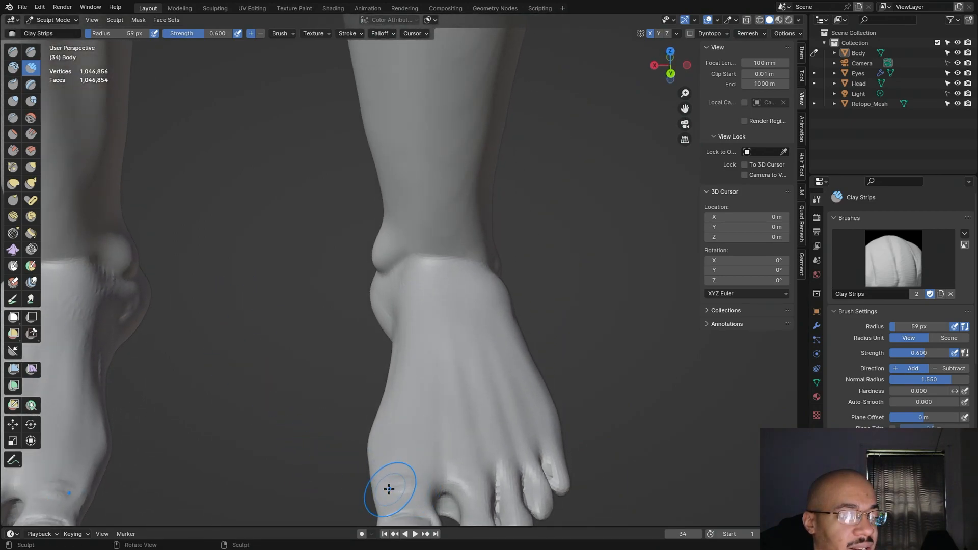
{"action": "scroll", "coordinate": [277, 424], "scroll_direction": "down", "scroll_amount": 1}
{"action": "middle_click_drag", "start_coordinate": [276, 424], "coordinate": [295, 404]}
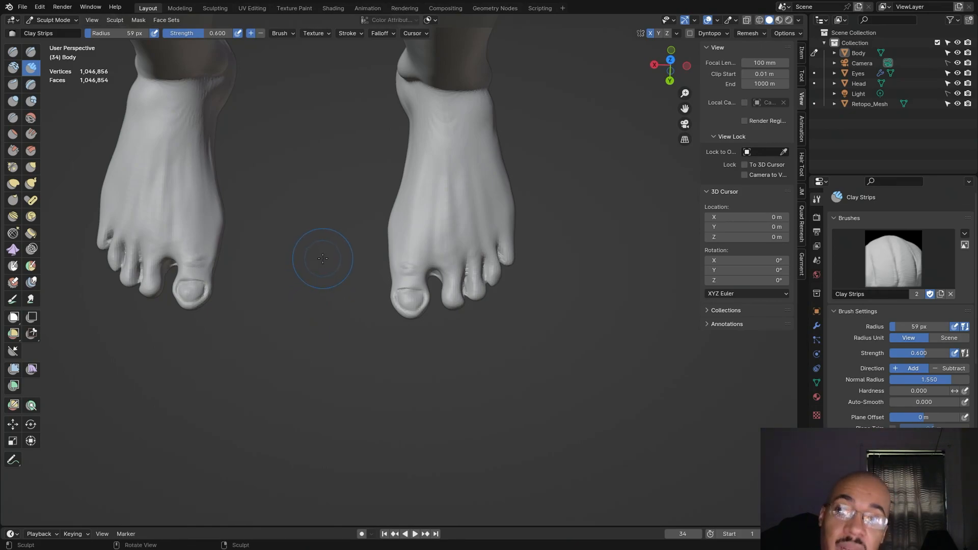
Step: Add a second wrinkled ridge farther up the big toe and fill toward the first with Clay Strips strokes
{"action": "scroll", "coordinate": [322, 258], "scroll_direction": "up", "scroll_amount": 6}
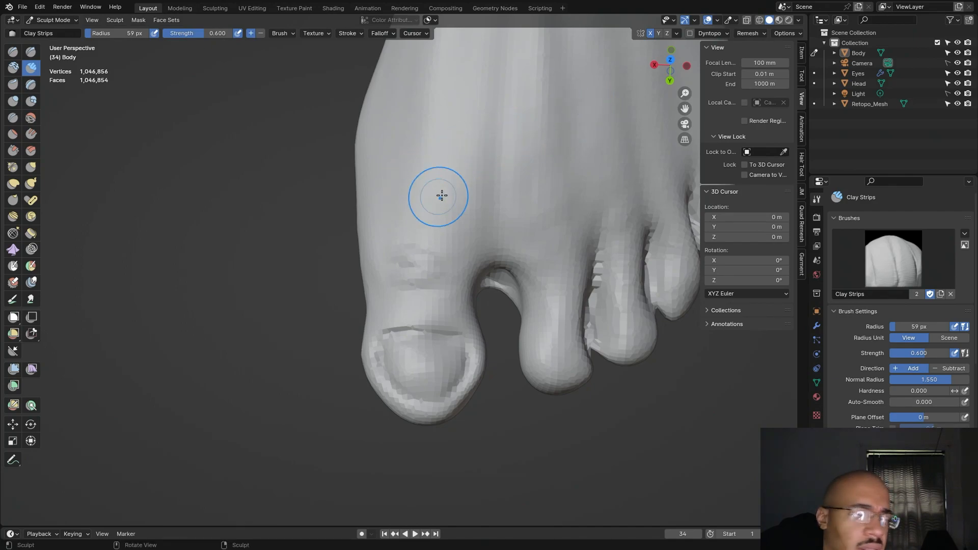
{"action": "left_click_drag", "start_coordinate": [423, 196], "coordinate": [447, 200]}
{"action": "mouse_move", "coordinate": [422, 191]}
{"action": "left_mouse_down"}
{"action": "mouse_move", "coordinate": [446, 196]}
{"action": "mouse_move", "coordinate": [424, 180]}
{"action": "mouse_move", "coordinate": [444, 197]}
{"action": "left_mouse_up"}
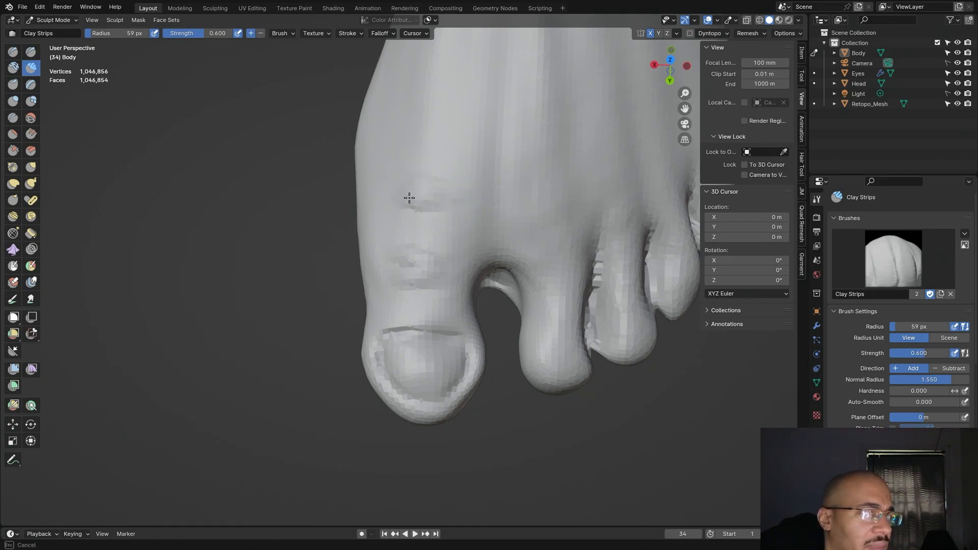
{"action": "left_click_drag", "start_coordinate": [427, 237], "coordinate": [424, 203]}
{"action": "left_click_drag", "start_coordinate": [423, 228], "coordinate": [424, 206]}
{"action": "left_click_drag", "start_coordinate": [422, 211], "coordinate": [434, 268]}
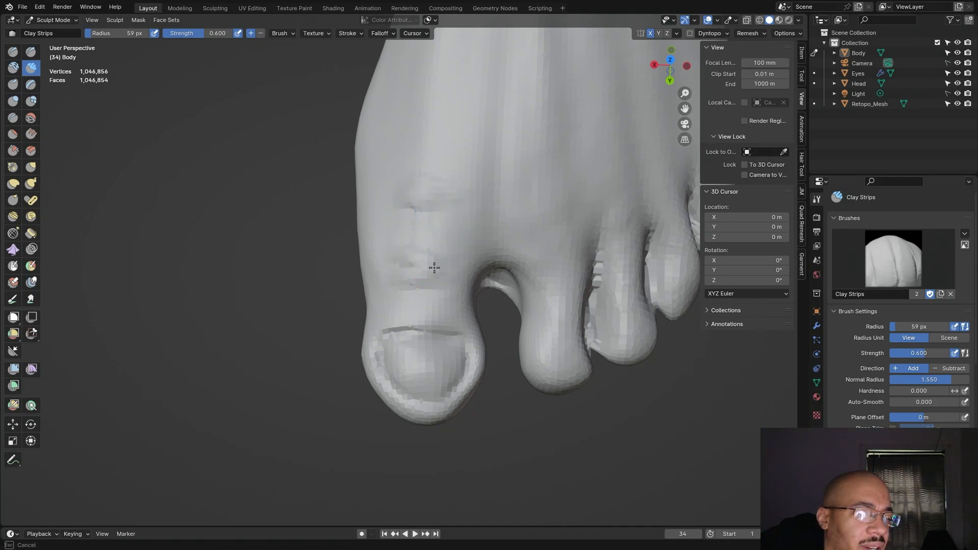
{"action": "left_click_drag", "start_coordinate": [423, 217], "coordinate": [421, 280]}
{"action": "mouse_move", "coordinate": [418, 287]}
{"action": "left_mouse_down"}
{"action": "mouse_move", "coordinate": [430, 306]}
{"action": "mouse_move", "coordinate": [430, 204]}
{"action": "mouse_move", "coordinate": [426, 286]}
{"action": "left_mouse_up"}
{"action": "scroll", "coordinate": [509, 213], "scroll_direction": "down", "scroll_amount": 8}
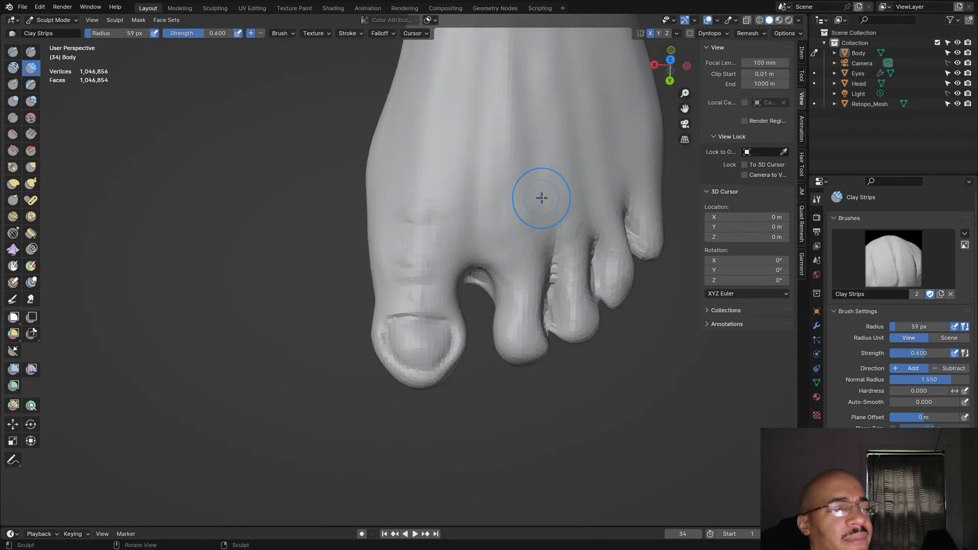
Step: Smooth the clay ridges along the top of the big toe into the surrounding skin
{"action": "middle_click_drag", "start_coordinate": [620, 299], "coordinate": [571, 296]}
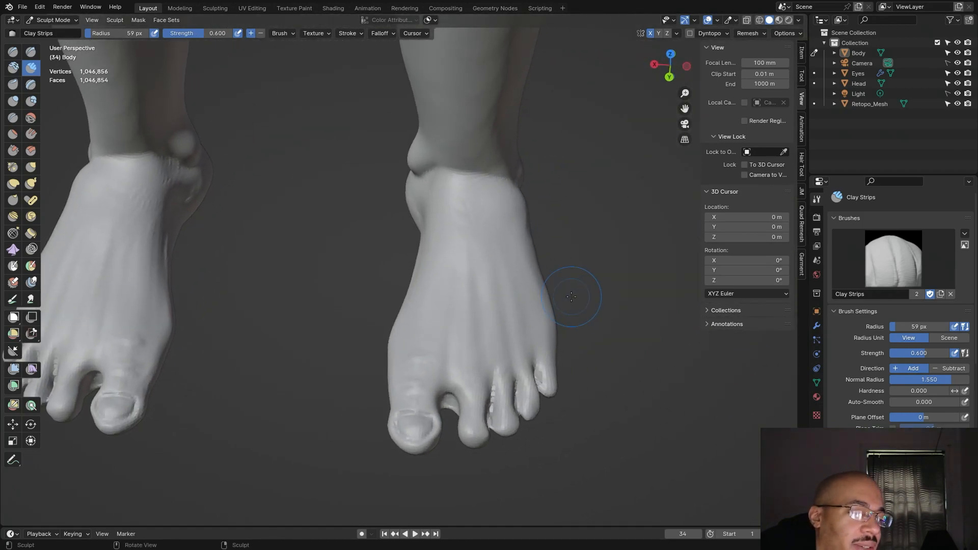
{"action": "mouse_move", "coordinate": [426, 356]}
{"action": "left_mouse_down", "text": "shift"}
{"action": "mouse_move", "coordinate": [435, 347]}
{"action": "mouse_move", "coordinate": [406, 389]}
{"action": "mouse_move", "coordinate": [425, 370]}
{"action": "left_mouse_up", "text": "shift"}
{"action": "left_click_drag", "start_coordinate": [425, 370], "coordinate": [424, 384], "text": "shift"}
{"action": "left_click_drag", "start_coordinate": [423, 384], "coordinate": [421, 356], "text": "shift"}
{"action": "middle_click_drag", "start_coordinate": [421, 356], "coordinate": [612, 351]}
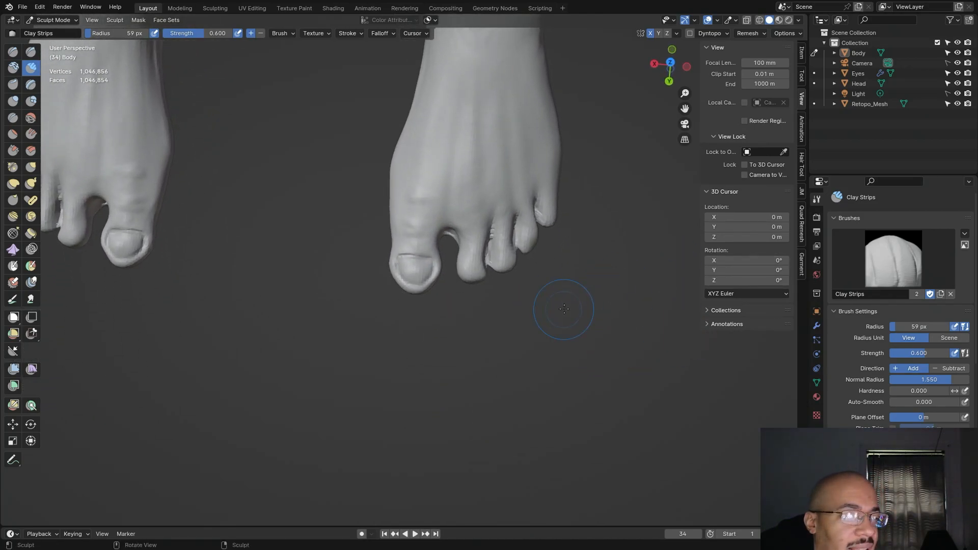
Step: Flatten the big toe's nail surface using the Scrape brush with a 24 px radius and 0.700 strength
{"action": "scroll", "coordinate": [568, 293], "scroll_direction": "up", "scroll_amount": 4}
{"action": "middle_click_drag", "start_coordinate": [629, 330], "coordinate": [415, 323], "text": "shift"}
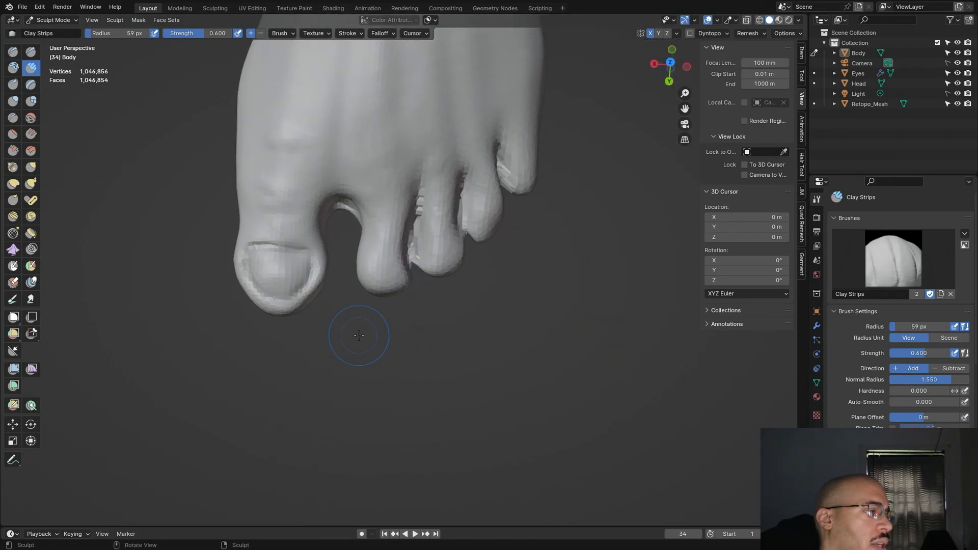
{"action": "left_click", "coordinate": [14, 150]}
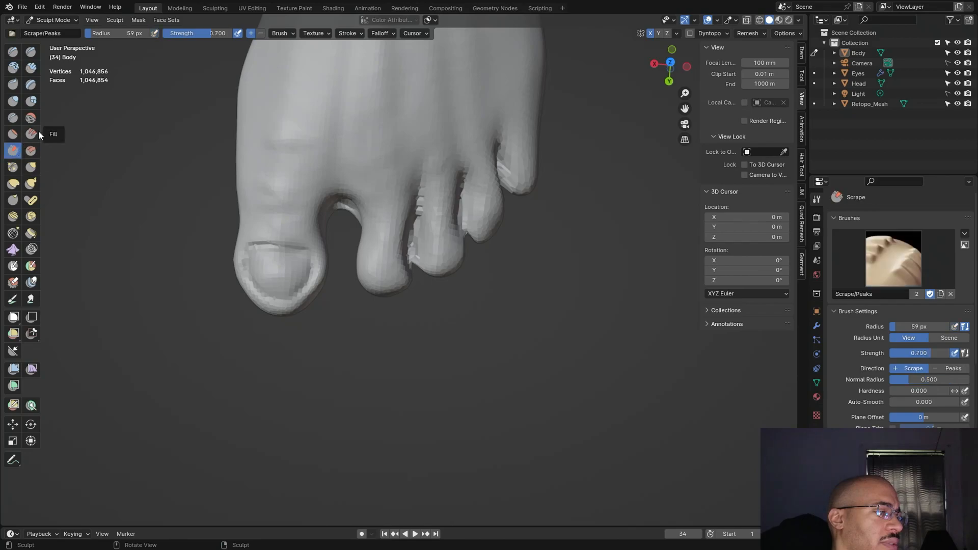
{"action": "left_click_drag", "start_coordinate": [75, 26], "coordinate": [72, 22]}
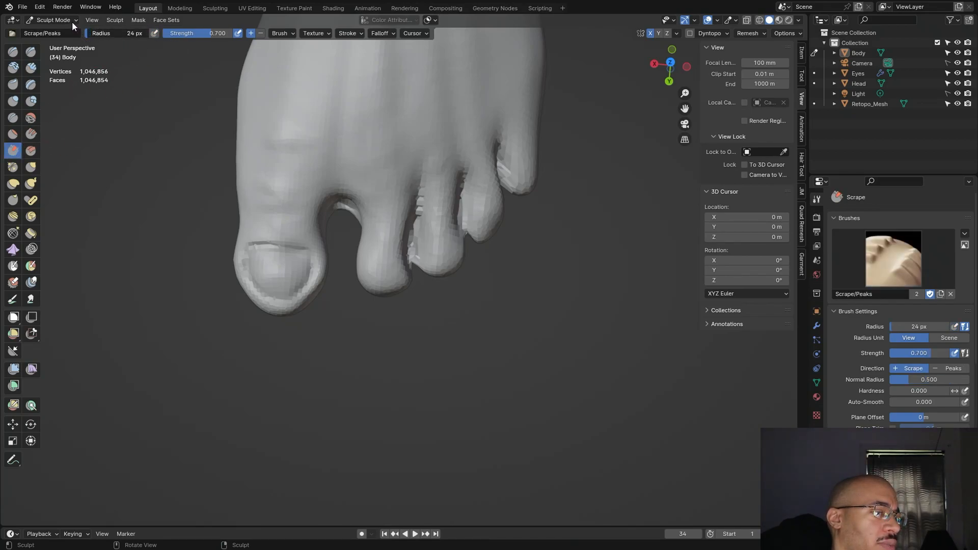
{"action": "middle_click_drag", "start_coordinate": [548, 328], "coordinate": [703, 304], "text": "shift"}
{"action": "mouse_move", "coordinate": [450, 242]}
{"action": "left_mouse_down"}
{"action": "mouse_move", "coordinate": [426, 227]}
{"action": "mouse_move", "coordinate": [410, 252]}
{"action": "mouse_move", "coordinate": [429, 229]}
{"action": "mouse_move", "coordinate": [432, 259]}
{"action": "mouse_move", "coordinate": [444, 234]}
{"action": "mouse_move", "coordinate": [455, 256]}
{"action": "mouse_move", "coordinate": [443, 259]}
{"action": "left_mouse_up"}
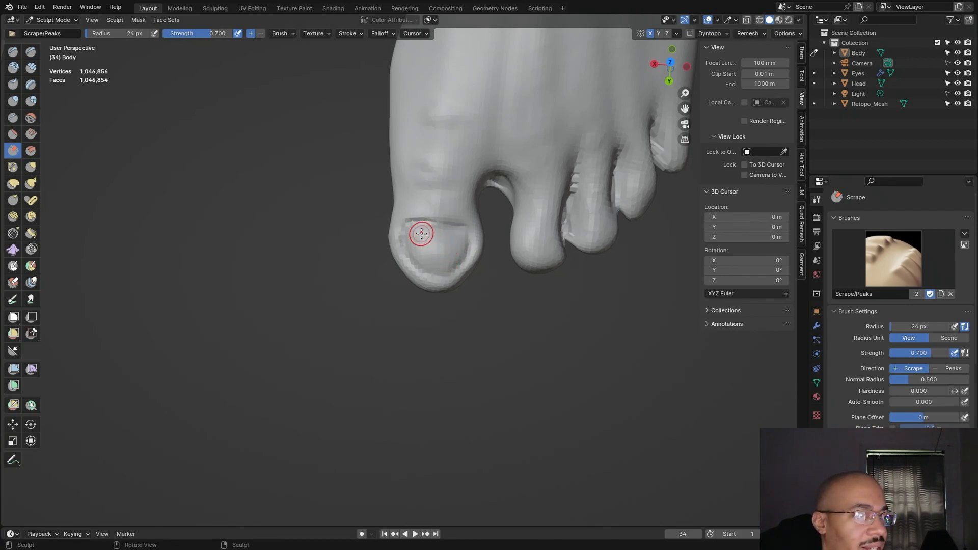
{"action": "mouse_move", "coordinate": [451, 215]}
{"action": "left_mouse_down"}
{"action": "mouse_move", "coordinate": [452, 256]}
{"action": "mouse_move", "coordinate": [418, 252]}
{"action": "left_mouse_up"}
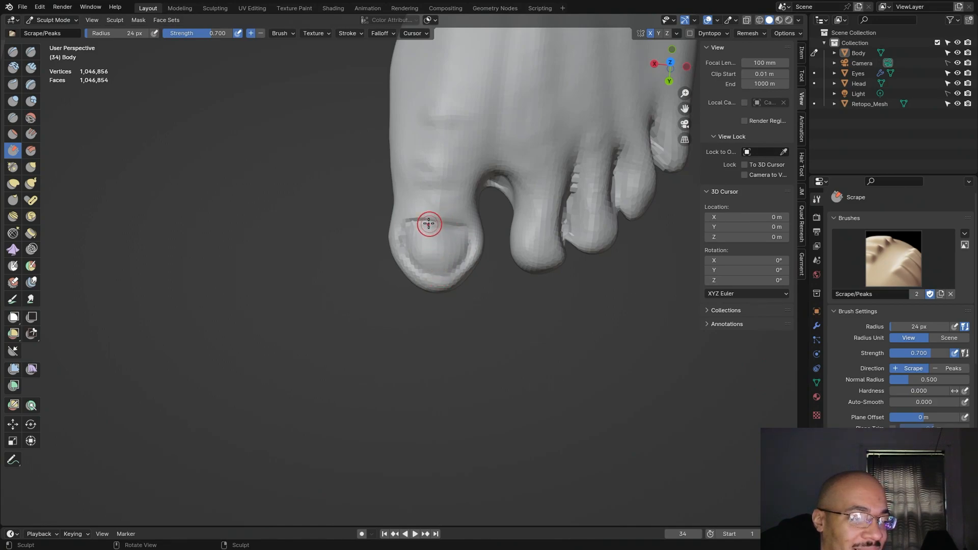
{"action": "mouse_move", "coordinate": [414, 223]}
{"action": "left_mouse_down"}
{"action": "mouse_move", "coordinate": [413, 247]}
{"action": "mouse_move", "coordinate": [418, 236]}
{"action": "mouse_move", "coordinate": [426, 251]}
{"action": "mouse_move", "coordinate": [448, 245]}
{"action": "left_mouse_up"}
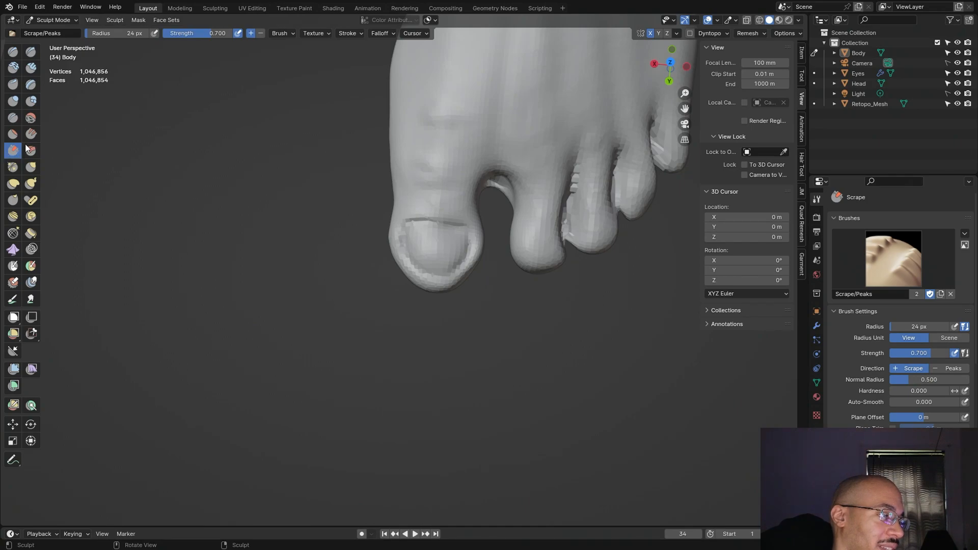
{"action": "mouse_move", "coordinate": [455, 237]}
{"action": "left_mouse_down"}
{"action": "mouse_move", "coordinate": [458, 246]}
{"action": "mouse_move", "coordinate": [434, 247]}
{"action": "mouse_move", "coordinate": [421, 225]}
{"action": "mouse_move", "coordinate": [422, 239]}
{"action": "mouse_move", "coordinate": [444, 248]}
{"action": "mouse_move", "coordinate": [430, 245]}
{"action": "mouse_move", "coordinate": [454, 236]}
{"action": "left_mouse_up"}
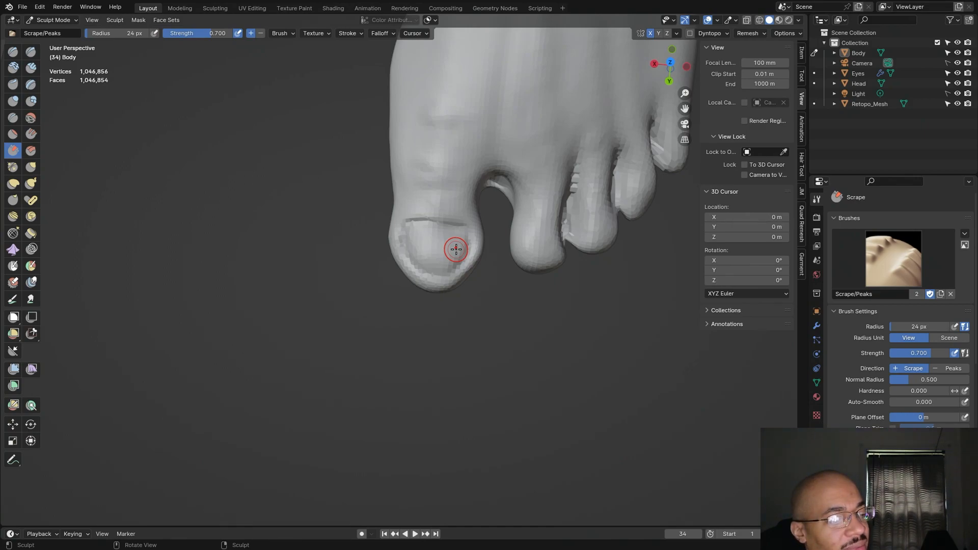
{"action": "mouse_move", "coordinate": [456, 249]}
{"action": "left_mouse_down"}
{"action": "mouse_move", "coordinate": [449, 233]}
{"action": "mouse_move", "coordinate": [451, 256]}
{"action": "left_mouse_up"}
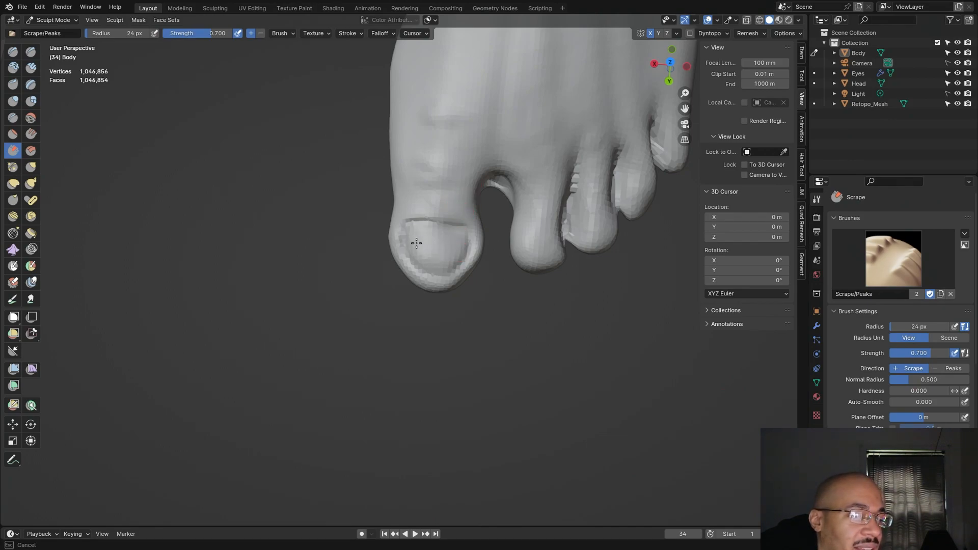
{"action": "left_click_drag", "start_coordinate": [453, 242], "coordinate": [428, 234]}
{"action": "scroll", "coordinate": [525, 161], "scroll_direction": "down", "scroll_amount": 5}
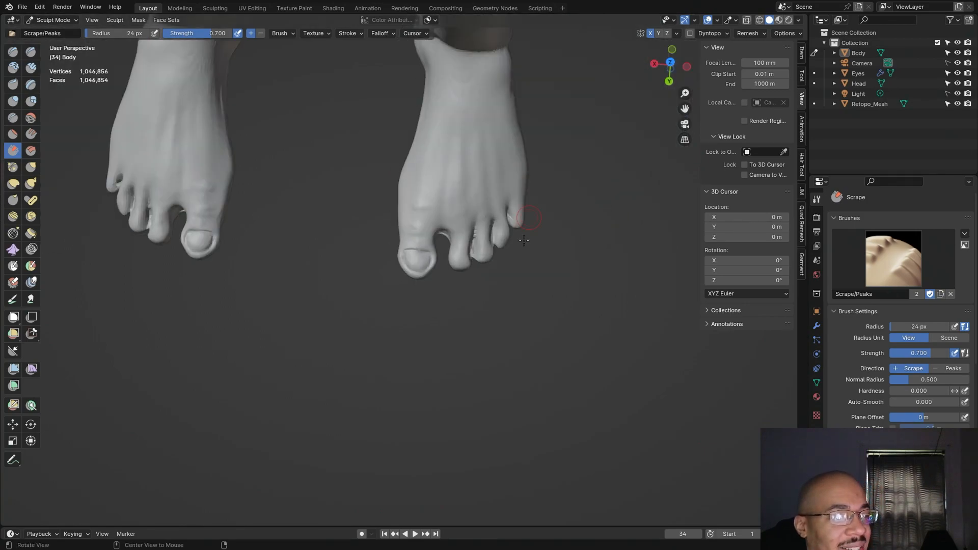
Step: Carve the nail outline on the tip of the second toe using Draw Sharp with a 24 px radius and 0.500 strength
{"action": "middle_click_drag", "start_coordinate": [552, 359], "coordinate": [525, 326]}
{"action": "scroll", "coordinate": [568, 216], "scroll_direction": "up", "scroll_amount": 3}
{"action": "middle_click_drag", "start_coordinate": [567, 217], "coordinate": [524, 400], "text": "shift"}
{"action": "left_click", "coordinate": [30, 51]}
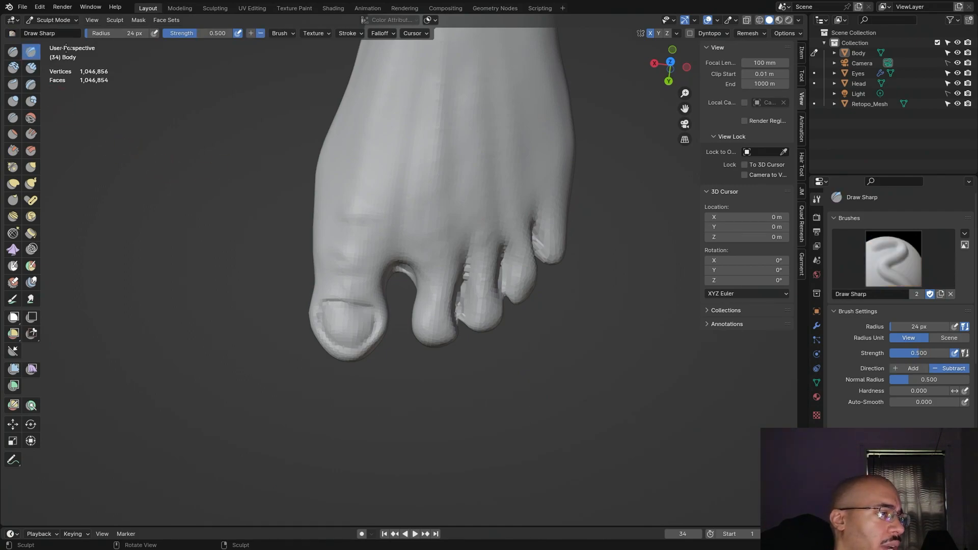
{"action": "mouse_move", "coordinate": [444, 319]}
{"action": "left_mouse_down"}
{"action": "mouse_move", "coordinate": [424, 322]}
{"action": "mouse_move", "coordinate": [431, 336]}
{"action": "left_mouse_up"}
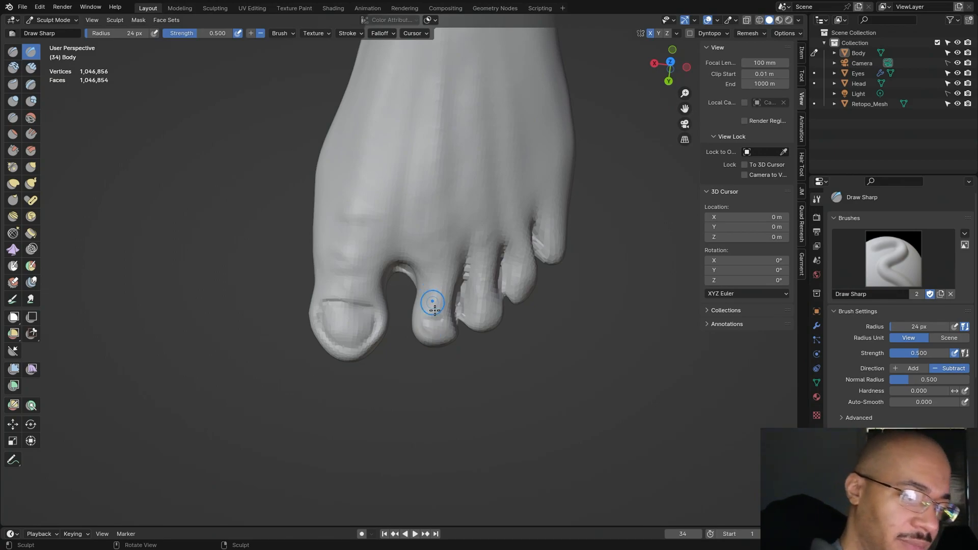
{"action": "left_click_drag", "start_coordinate": [440, 319], "coordinate": [424, 319]}
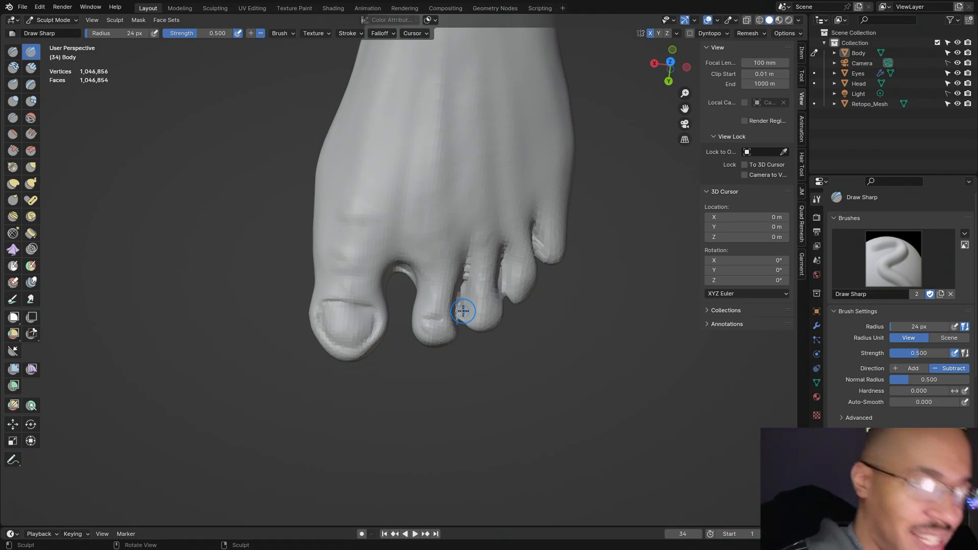
{"action": "mouse_move", "coordinate": [433, 317]}
{"action": "left_mouse_down"}
{"action": "mouse_move", "coordinate": [425, 317]}
{"action": "mouse_move", "coordinate": [445, 332]}
{"action": "left_mouse_up"}
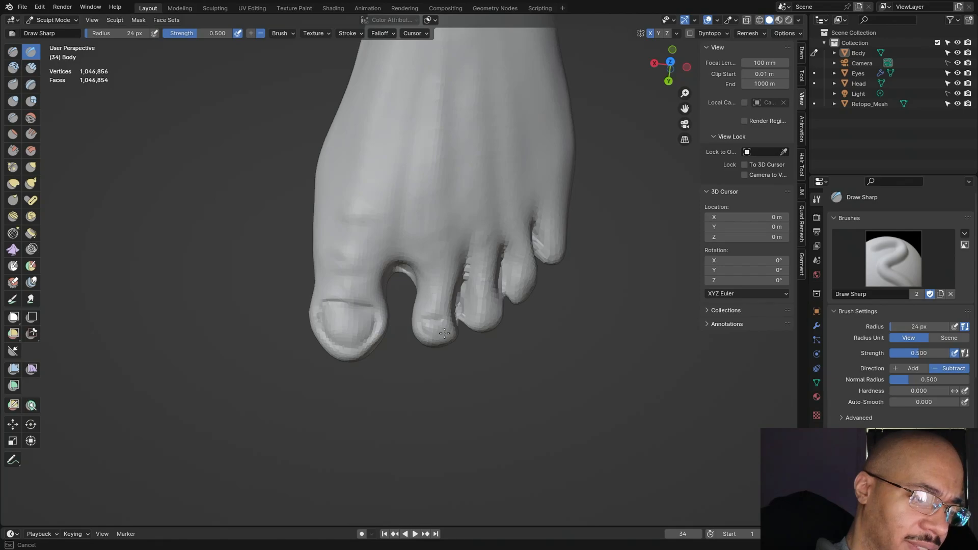
{"action": "mouse_move", "coordinate": [430, 333]}
{"action": "left_mouse_down"}
{"action": "mouse_move", "coordinate": [425, 323]}
{"action": "mouse_move", "coordinate": [442, 321]}
{"action": "mouse_move", "coordinate": [437, 334]}
{"action": "left_mouse_up"}
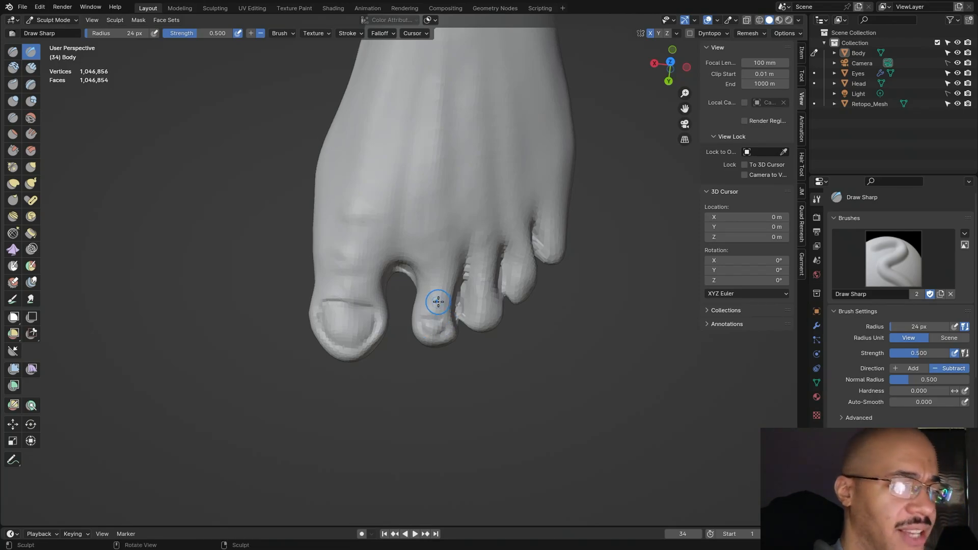
{"action": "scroll", "coordinate": [438, 301], "scroll_direction": "down", "scroll_amount": 8}
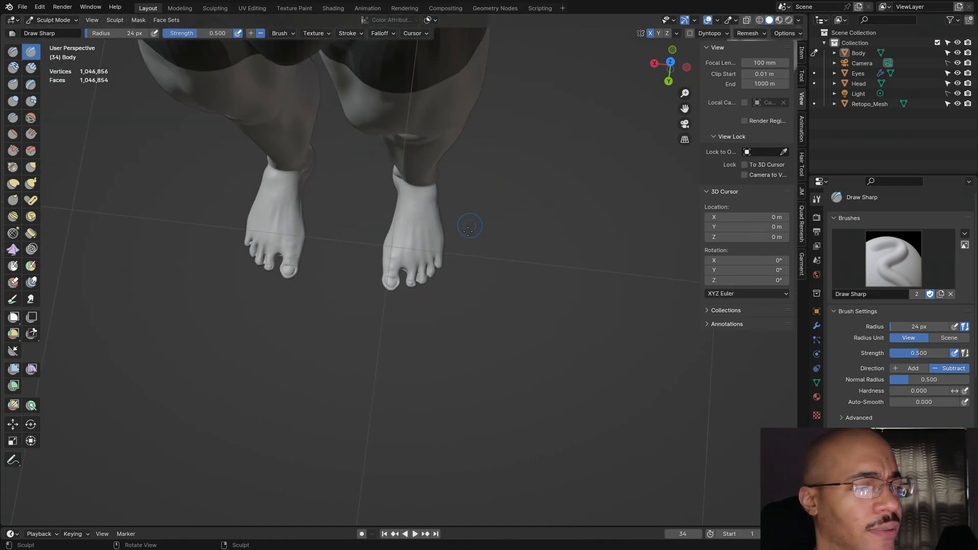
{"action": "scroll", "coordinate": [447, 297], "scroll_direction": "up", "scroll_amount": 8}
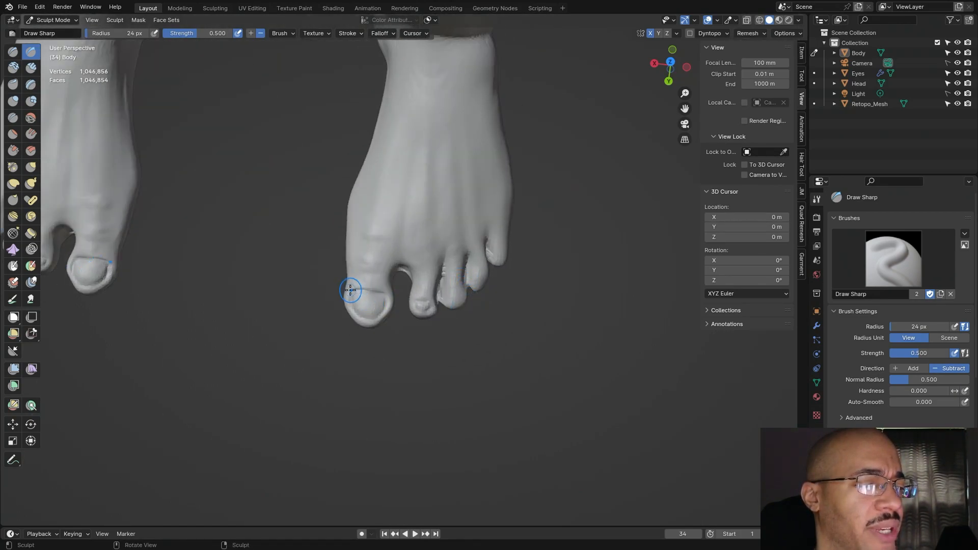
{"action": "scroll", "coordinate": [500, 310], "scroll_direction": "up", "scroll_amount": 3}
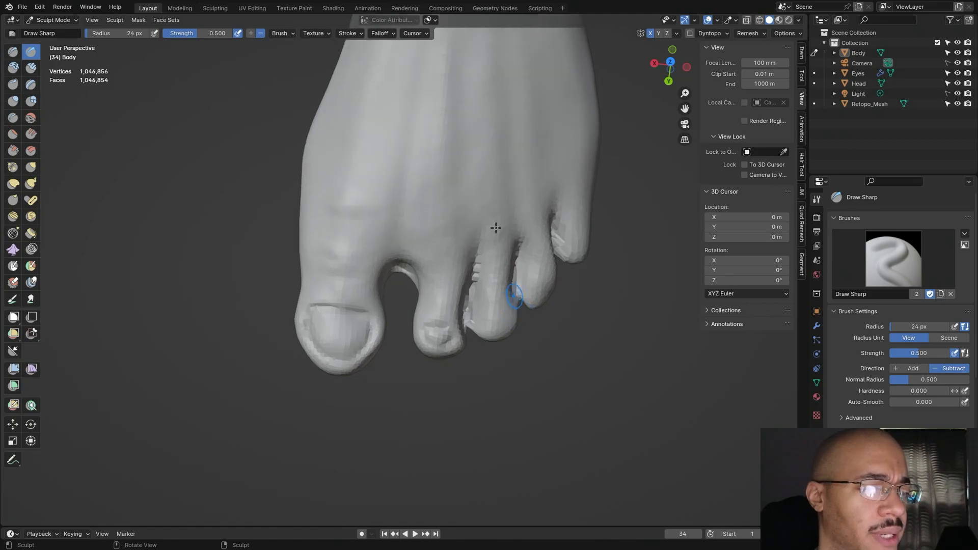
{"action": "mouse_move", "coordinate": [448, 332]}
{"action": "left_mouse_down"}
{"action": "mouse_move", "coordinate": [430, 331]}
{"action": "mouse_move", "coordinate": [450, 338]}
{"action": "mouse_move", "coordinate": [477, 284]}
{"action": "left_mouse_up"}
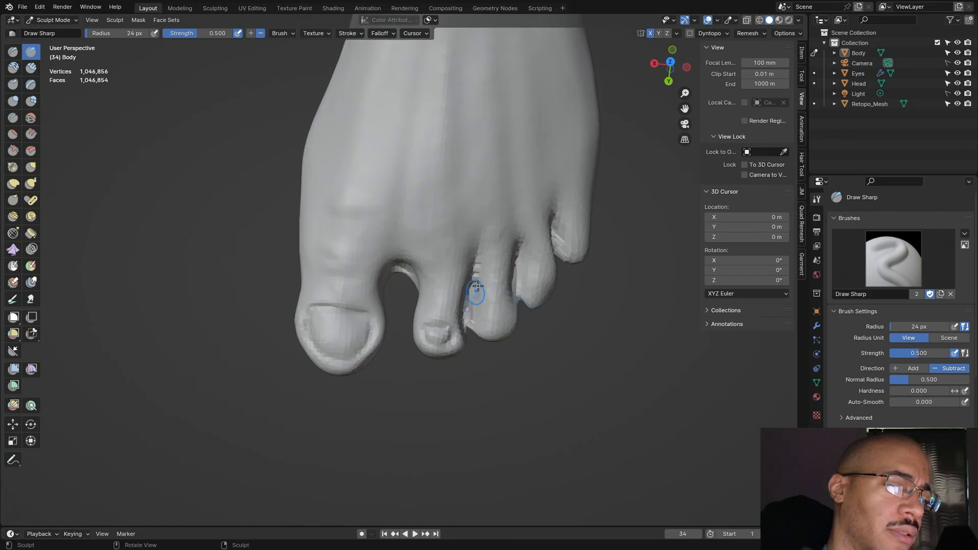
Step: Flatten the second toe's nail surface using the Scrape brush with a 24 px radius and 0.700 strength
{"action": "left_click", "coordinate": [13, 150]}
{"action": "mouse_move", "coordinate": [430, 332]}
{"action": "left_mouse_down"}
{"action": "mouse_move", "coordinate": [442, 335]}
{"action": "mouse_move", "coordinate": [432, 339]}
{"action": "left_mouse_up"}
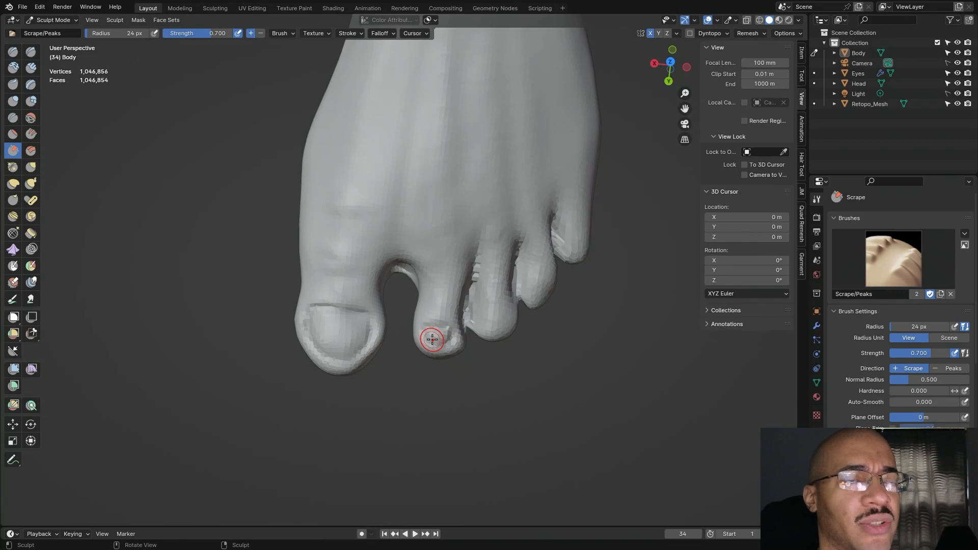
{"action": "scroll", "coordinate": [431, 337], "scroll_direction": "down", "scroll_amount": 10}
{"action": "mouse_move", "coordinate": [497, 326]}
{"action": "middle_mouse_down"}
{"action": "mouse_move", "coordinate": [500, 318]}
{"action": "mouse_move", "coordinate": [364, 249]}
{"action": "mouse_move", "coordinate": [507, 247]}
{"action": "middle_mouse_up"}
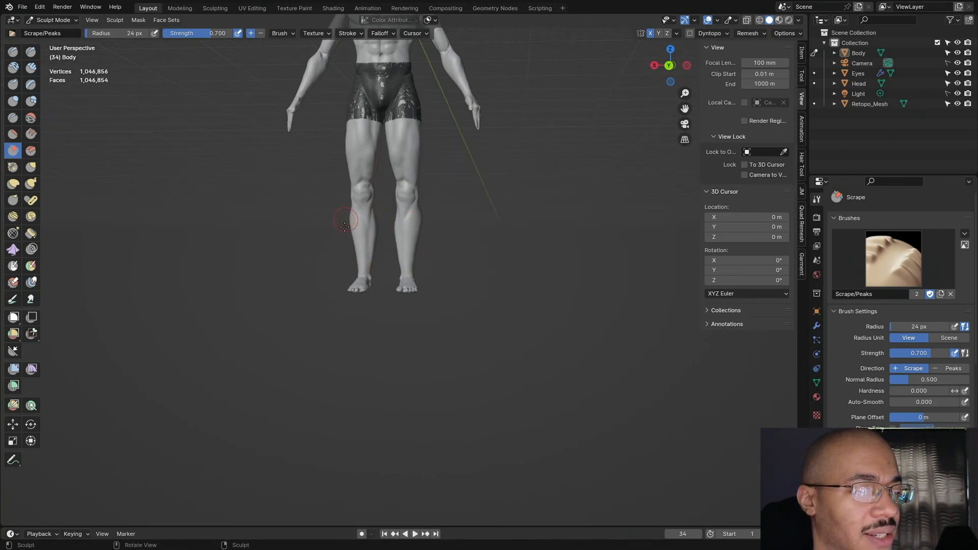
{"action": "mouse_move", "coordinate": [466, 214]}
{"action": "middle_mouse_down"}
{"action": "mouse_move", "coordinate": [485, 293]}
{"action": "mouse_move", "coordinate": [426, 296]}
{"action": "mouse_move", "coordinate": [457, 324]}
{"action": "mouse_move", "coordinate": [502, 304]}
{"action": "mouse_move", "coordinate": [489, 286]}
{"action": "middle_mouse_up"}
{"action": "scroll", "coordinate": [426, 210], "scroll_direction": "up", "scroll_amount": 5}
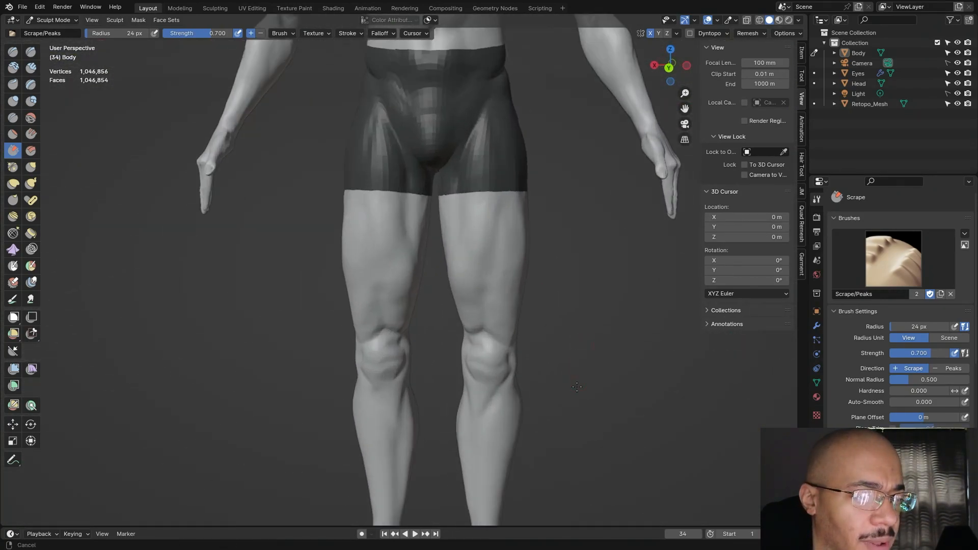
{"action": "scroll", "coordinate": [415, 246], "scroll_direction": "up", "scroll_amount": 5}
{"action": "middle_click_drag", "start_coordinate": [402, 249], "coordinate": [376, 308]}
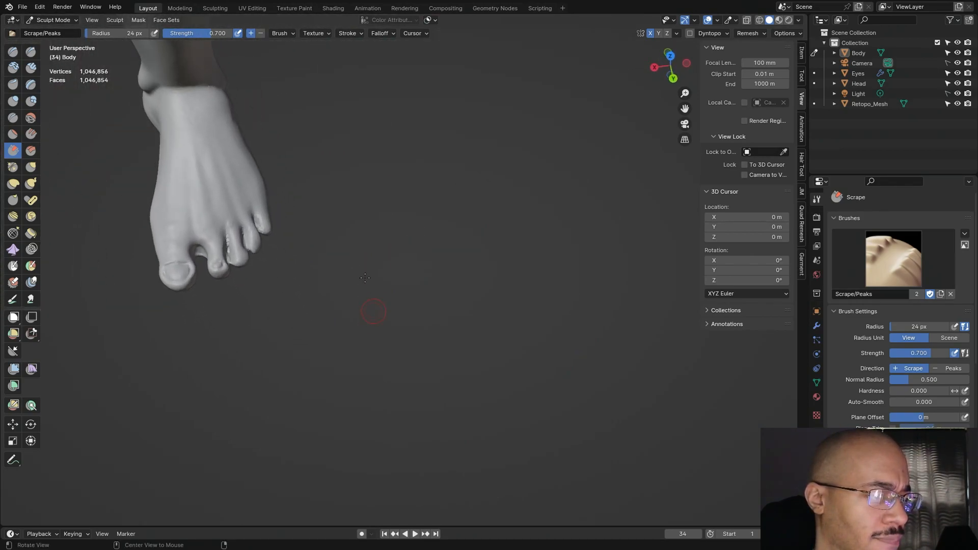
{"action": "middle_click_drag", "start_coordinate": [326, 269], "coordinate": [367, 285]}
{"action": "mouse_move", "coordinate": [437, 306]}
{"action": "middle_mouse_down"}
{"action": "mouse_move", "coordinate": [417, 342]}
{"action": "mouse_move", "coordinate": [364, 299]}
{"action": "middle_mouse_up"}
{"action": "middle_click_drag", "start_coordinate": [322, 253], "coordinate": [602, 279], "text": "shift"}
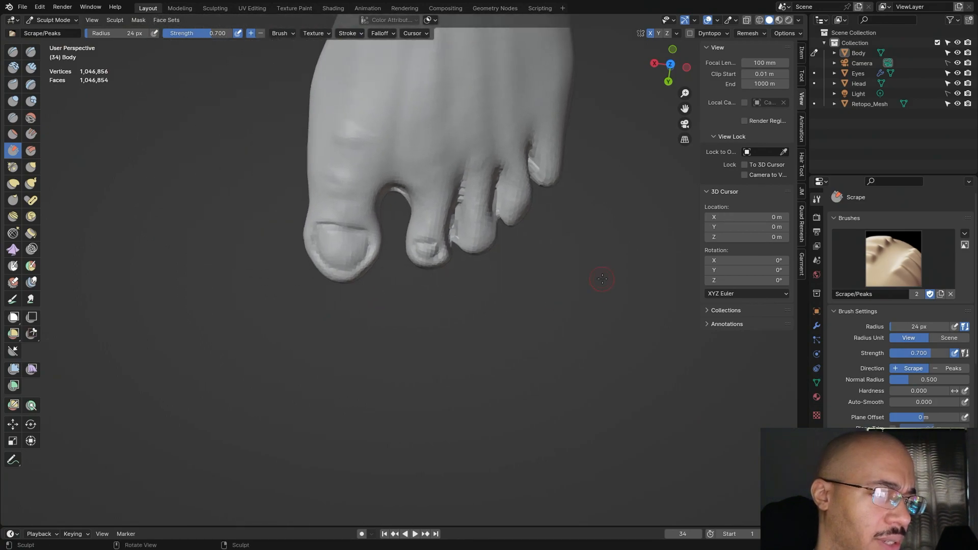
{"action": "left_click_drag", "start_coordinate": [426, 247], "coordinate": [434, 252]}
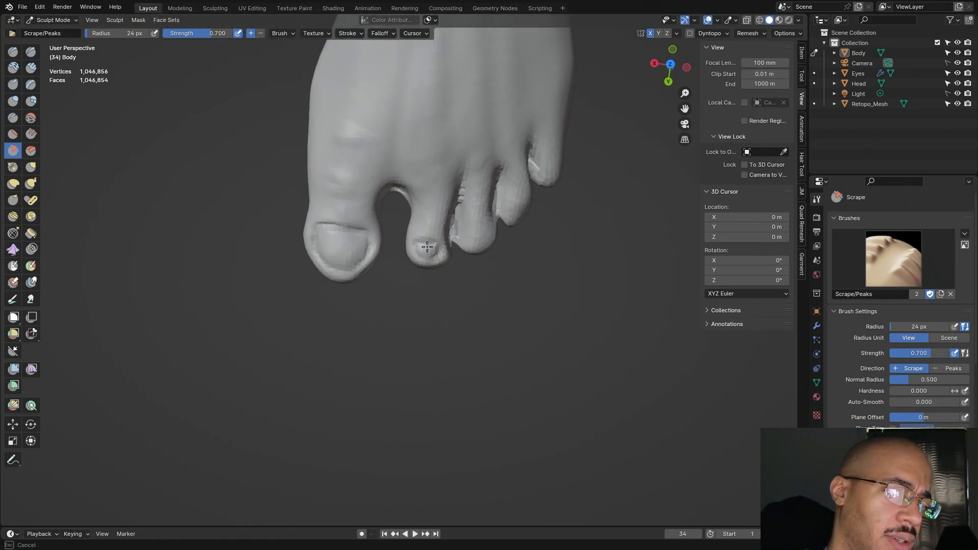
{"action": "mouse_move", "coordinate": [458, 239]}
{"action": "middle_mouse_down"}
{"action": "mouse_move", "coordinate": [481, 229]}
{"action": "mouse_move", "coordinate": [339, 225]}
{"action": "middle_mouse_up"}
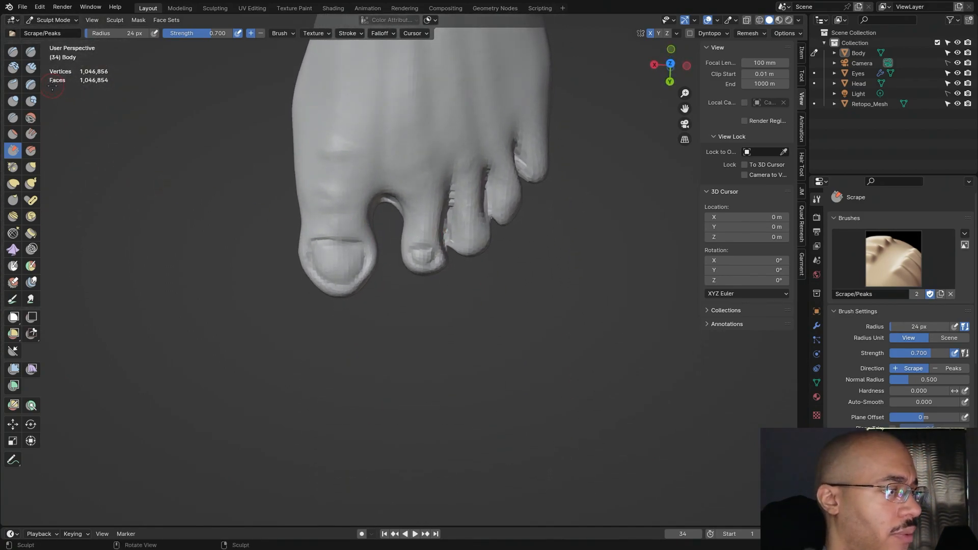
Step: Carve nail outlines on the tips of the third, fourth and little toes using Draw Sharp with a 24 px radius and 0.500 strength
{"action": "left_click", "coordinate": [30, 51]}
{"action": "mouse_move", "coordinate": [478, 231]}
{"action": "left_mouse_down"}
{"action": "mouse_move", "coordinate": [462, 236]}
{"action": "mouse_move", "coordinate": [464, 246]}
{"action": "left_mouse_up"}
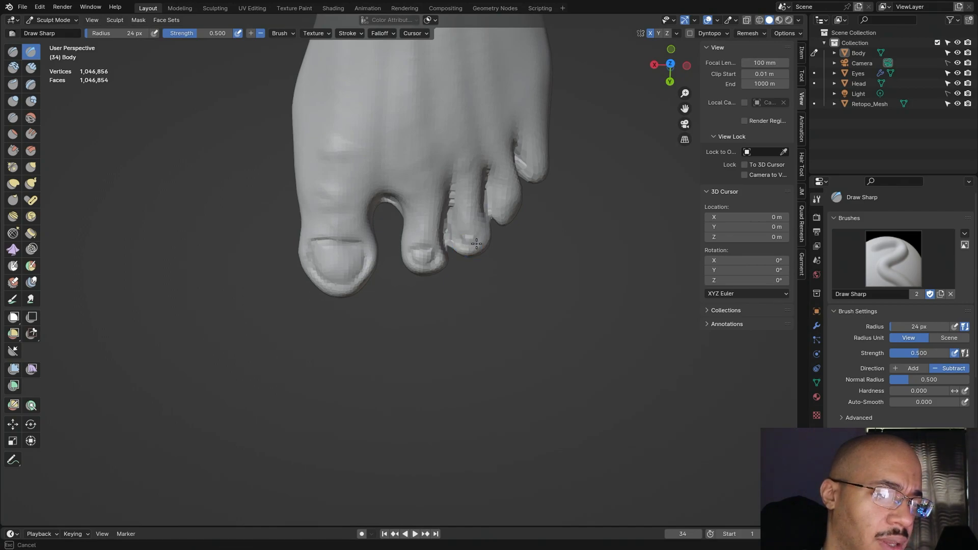
{"action": "mouse_move", "coordinate": [456, 240]}
{"action": "left_mouse_down"}
{"action": "mouse_move", "coordinate": [481, 234]}
{"action": "mouse_move", "coordinate": [465, 219]}
{"action": "mouse_move", "coordinate": [504, 209]}
{"action": "left_mouse_up"}
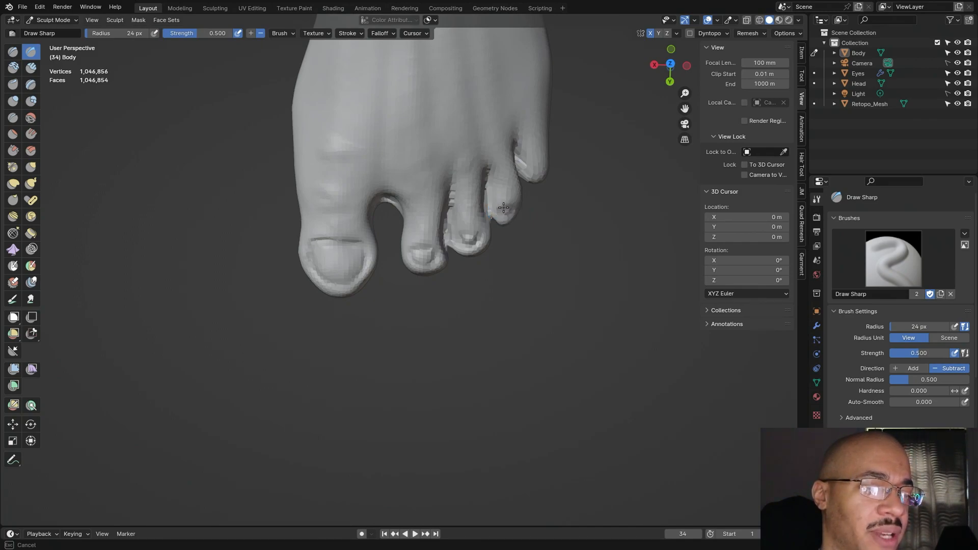
{"action": "left_click_drag", "start_coordinate": [510, 209], "coordinate": [515, 204]}
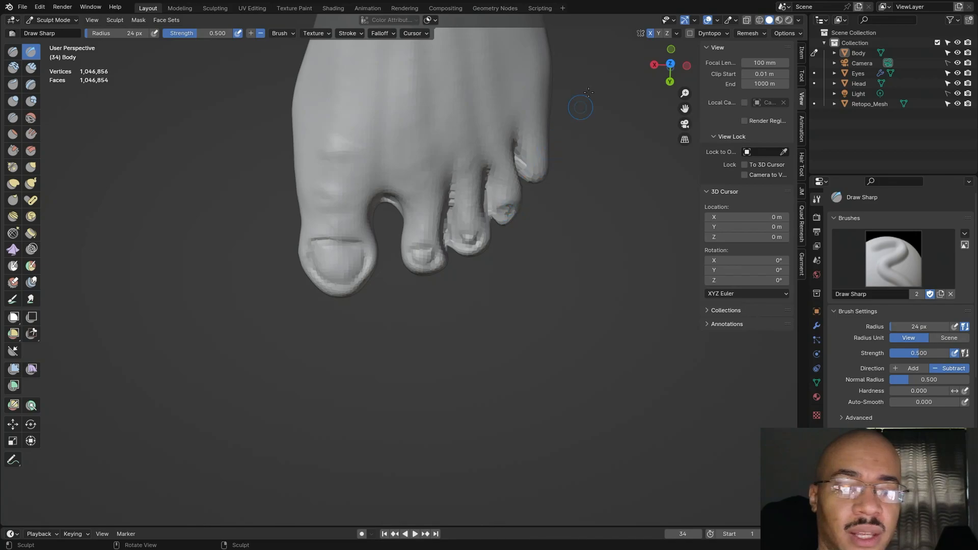
{"action": "left_click_drag", "start_coordinate": [535, 166], "coordinate": [539, 169]}
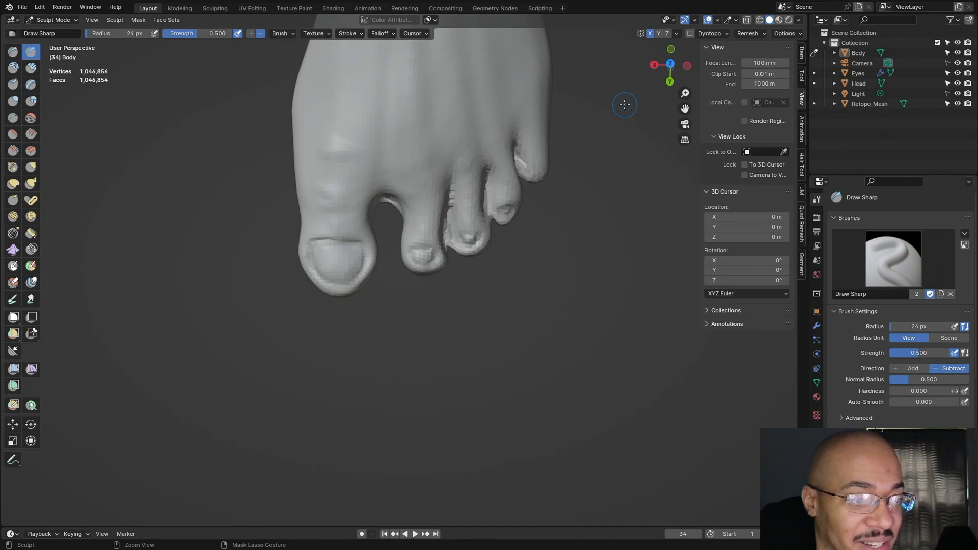
{"action": "left_click_drag", "start_coordinate": [540, 166], "coordinate": [529, 166]}
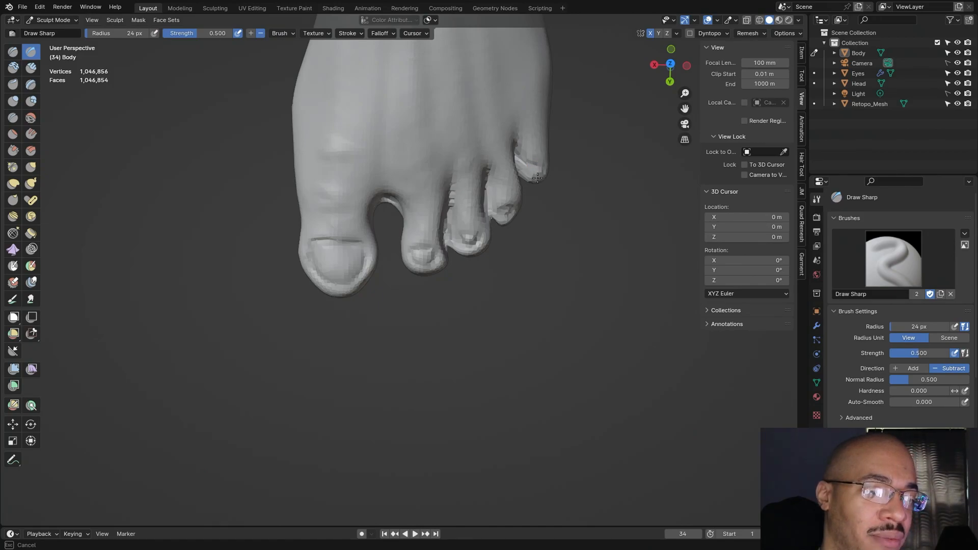
{"action": "mouse_move", "coordinate": [525, 164]}
{"action": "left_mouse_down"}
{"action": "mouse_move", "coordinate": [545, 165]}
{"action": "mouse_move", "coordinate": [566, 128]}
{"action": "left_mouse_up"}
Step: Refine the nail outlines on the little and fourth toes using Draw Sharp with the radius reduced to 12 px
{"action": "scroll", "coordinate": [566, 130], "scroll_direction": "down", "scroll_amount": 5}
{"action": "mouse_move", "coordinate": [565, 130]}
{"action": "middle_mouse_down"}
{"action": "mouse_move", "coordinate": [463, 159]}
{"action": "mouse_move", "coordinate": [488, 195]}
{"action": "middle_mouse_up"}
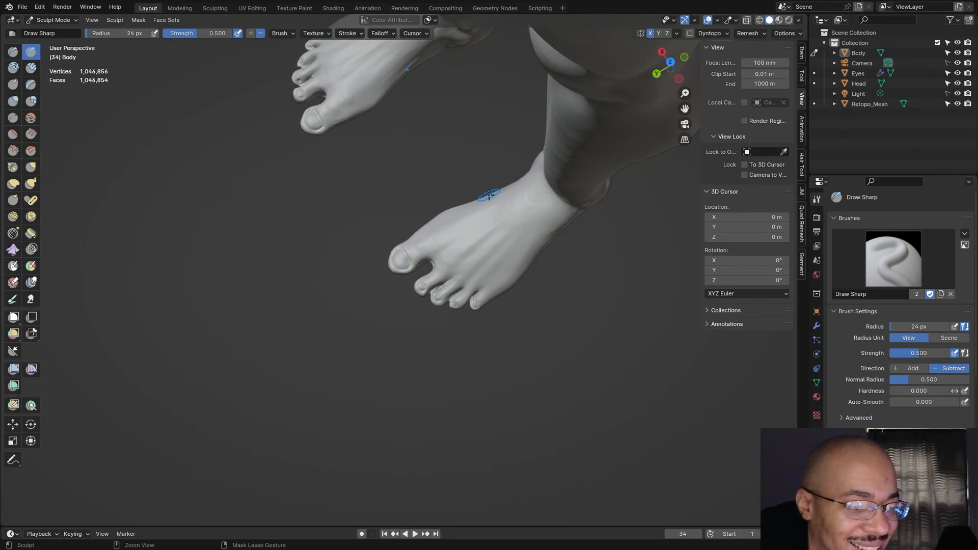
{"action": "middle_click_drag", "start_coordinate": [545, 389], "coordinate": [629, 396], "text": "ctrl"}
{"action": "scroll", "coordinate": [702, 369], "scroll_direction": "up", "scroll_amount": 4}
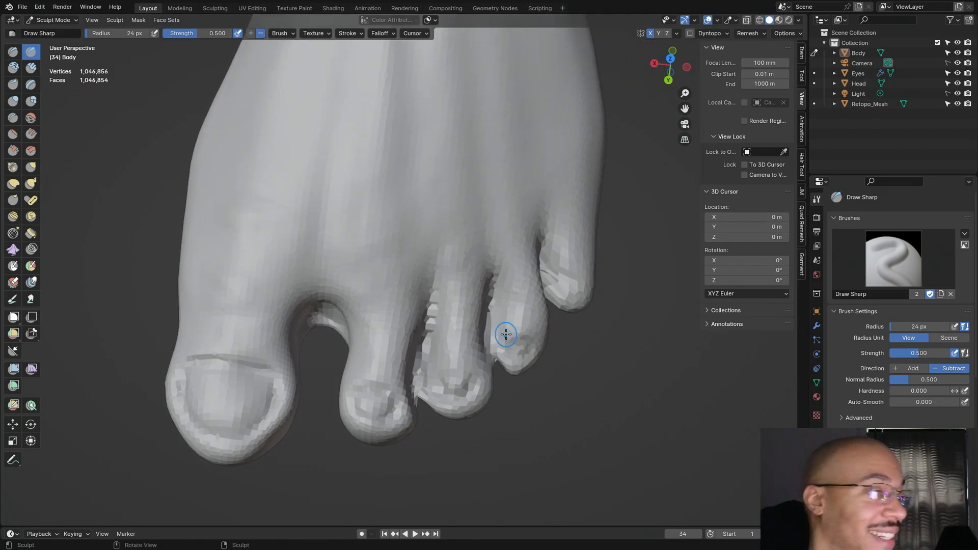
{"action": "left_click_drag", "start_coordinate": [75, 26], "coordinate": [73, 25]}
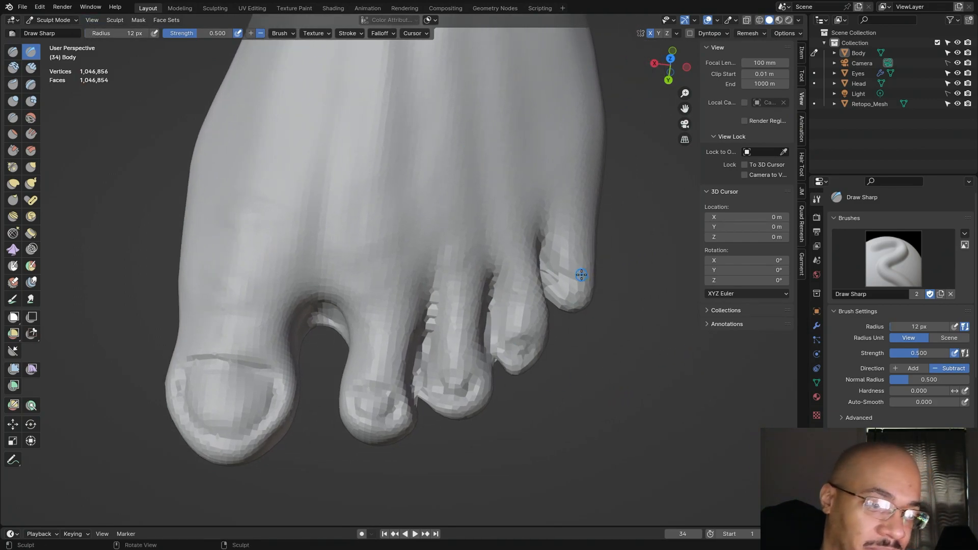
{"action": "left_click_drag", "start_coordinate": [570, 274], "coordinate": [570, 274]}
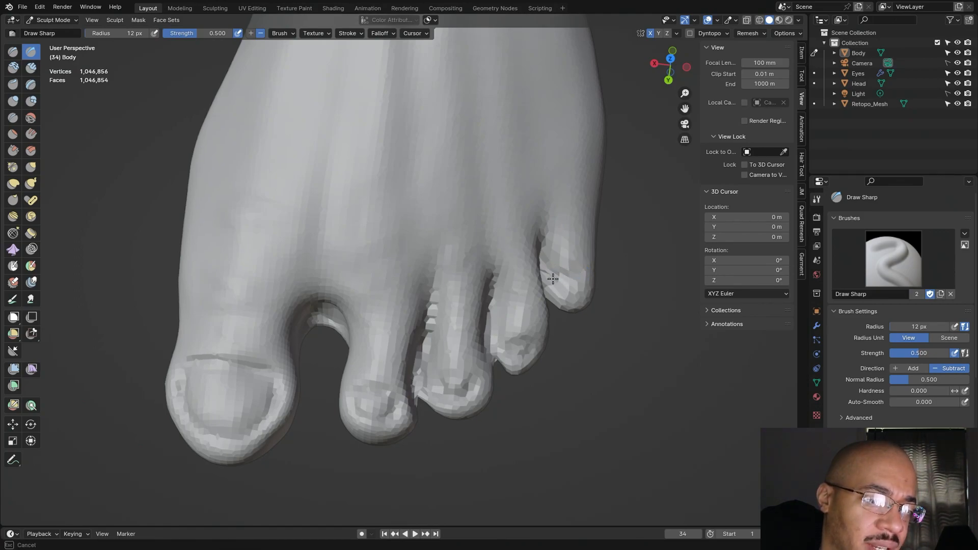
{"action": "left_click_drag", "start_coordinate": [553, 282], "coordinate": [570, 305]}
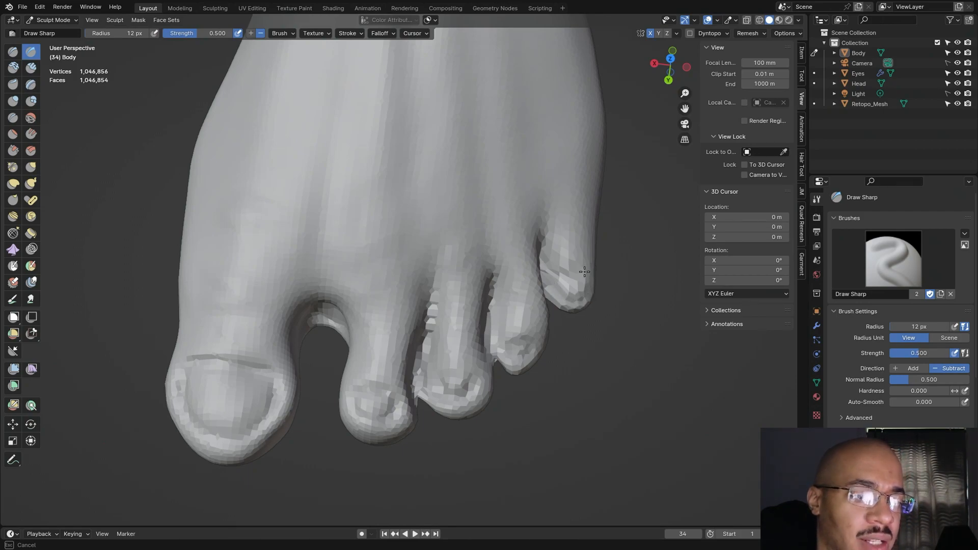
{"action": "left_click_drag", "start_coordinate": [578, 275], "coordinate": [548, 286]}
{"action": "left_click_drag", "start_coordinate": [529, 336], "coordinate": [521, 337]}
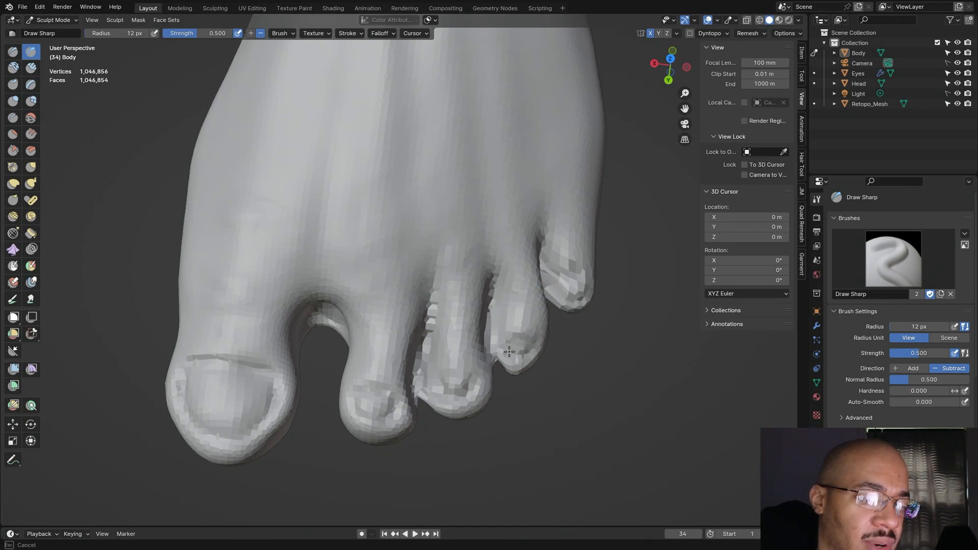
{"action": "left_click_drag", "start_coordinate": [531, 337], "coordinate": [520, 341]}
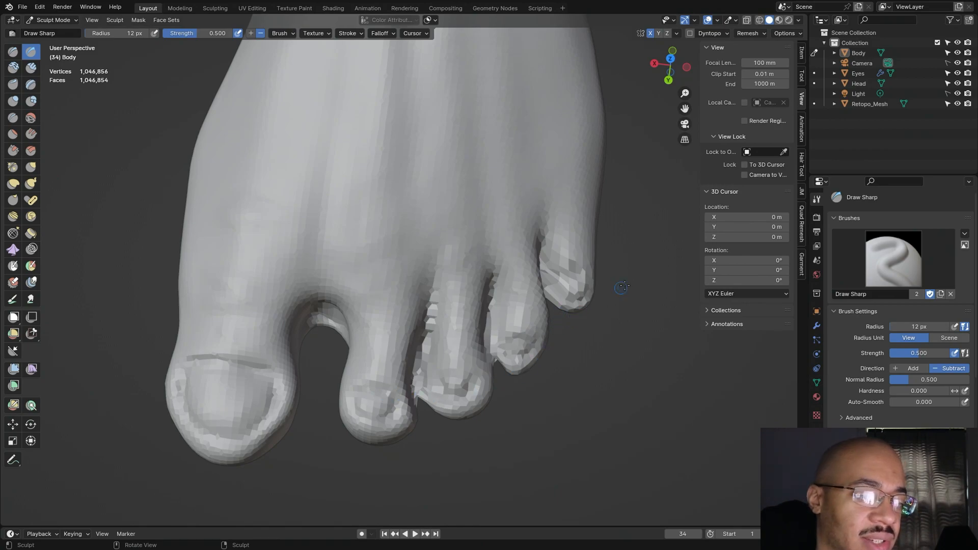
Step: Build up joint wrinkles along the tops of the four smaller toes using Clay Strips with a 12 px radius and 0.600 strength
{"action": "scroll", "coordinate": [625, 286], "scroll_direction": "down", "scroll_amount": 6}
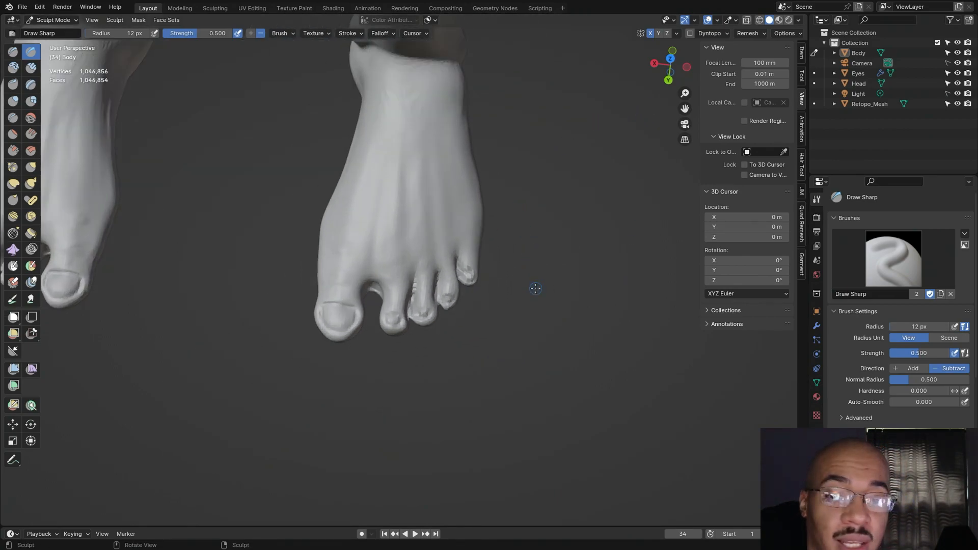
{"action": "middle_click_drag", "start_coordinate": [507, 303], "coordinate": [567, 257], "text": "shift"}
{"action": "scroll", "coordinate": [568, 257], "scroll_direction": "up", "scroll_amount": 4}
{"action": "mouse_move", "coordinate": [563, 221]}
{"action": "middle_mouse_down", "text": "shift"}
{"action": "mouse_move", "coordinate": [532, 321]}
{"action": "mouse_move", "coordinate": [549, 358]}
{"action": "mouse_move", "coordinate": [551, 411]}
{"action": "middle_mouse_up", "text": "shift"}
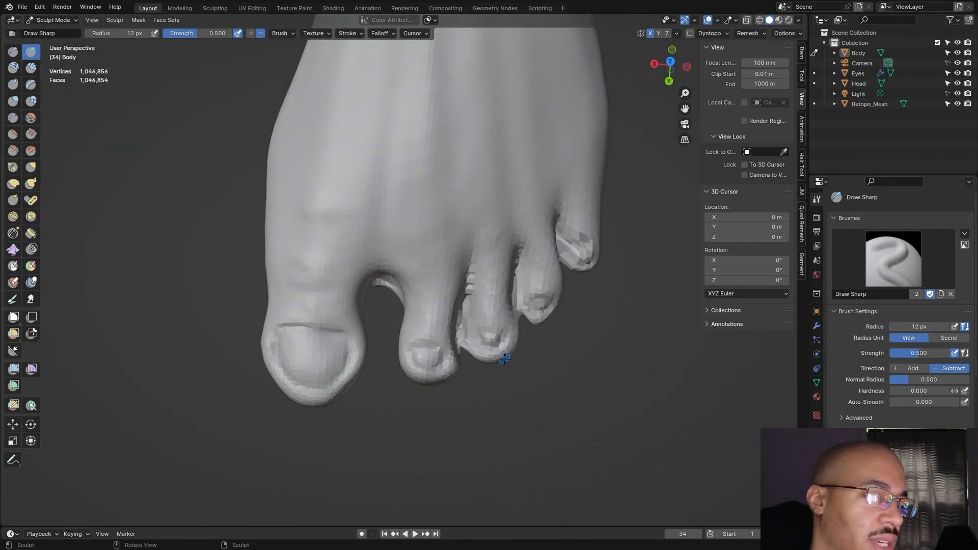
{"action": "left_click", "coordinate": [31, 67]}
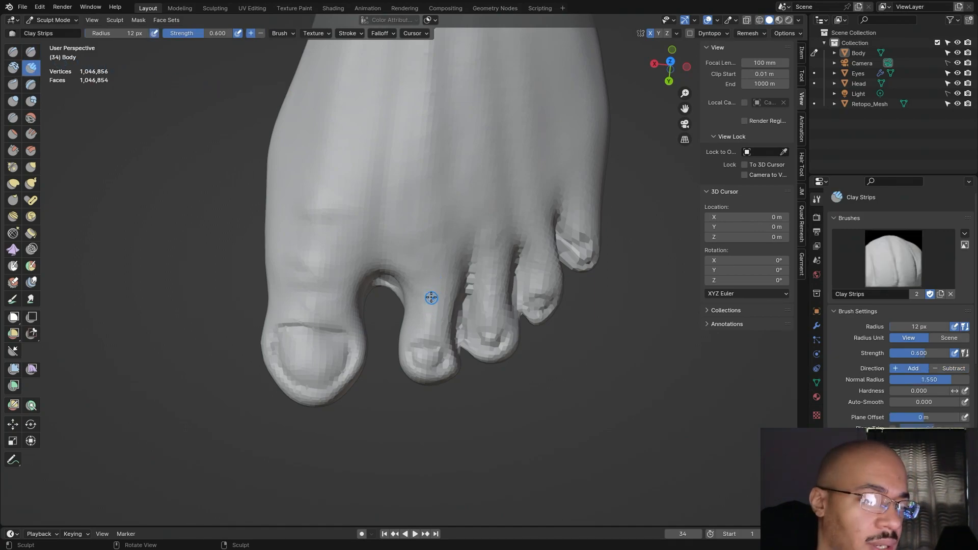
{"action": "left_click_drag", "start_coordinate": [427, 292], "coordinate": [435, 315]}
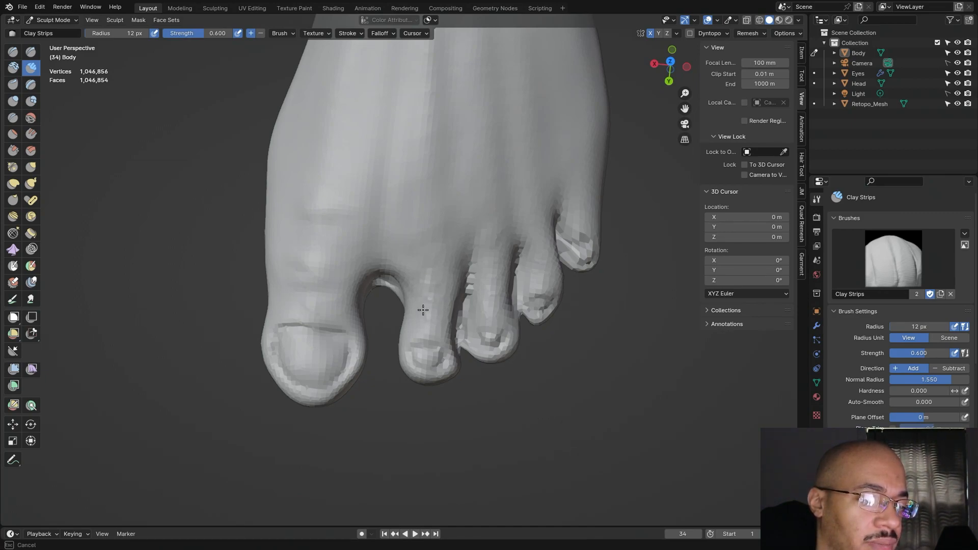
{"action": "left_click_drag", "start_coordinate": [438, 331], "coordinate": [433, 323]}
{"action": "left_click_drag", "start_coordinate": [491, 270], "coordinate": [493, 255]}
{"action": "left_click_drag", "start_coordinate": [498, 297], "coordinate": [500, 302]}
{"action": "mouse_move", "coordinate": [546, 265]}
{"action": "left_mouse_down"}
{"action": "mouse_move", "coordinate": [538, 277]}
{"action": "mouse_move", "coordinate": [538, 265]}
{"action": "mouse_move", "coordinate": [540, 289]}
{"action": "left_mouse_up"}
{"action": "left_click_drag", "start_coordinate": [580, 218], "coordinate": [589, 225]}
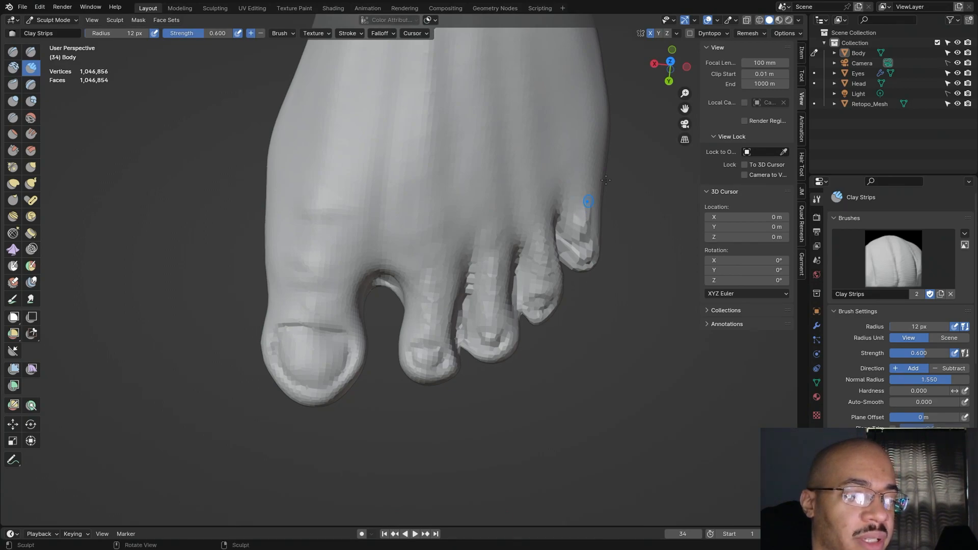
Step: Reshape the underside of the forefoot beneath the toes using the Grab brush with an 86 px radius and 0.400 strength
{"action": "scroll", "coordinate": [612, 173], "scroll_direction": "down", "scroll_amount": 6}
{"action": "mouse_move", "coordinate": [610, 153]}
{"action": "middle_mouse_down"}
{"action": "mouse_move", "coordinate": [509, 211]}
{"action": "mouse_move", "coordinate": [444, 176]}
{"action": "mouse_move", "coordinate": [577, 163]}
{"action": "mouse_move", "coordinate": [586, 182]}
{"action": "middle_mouse_up"}
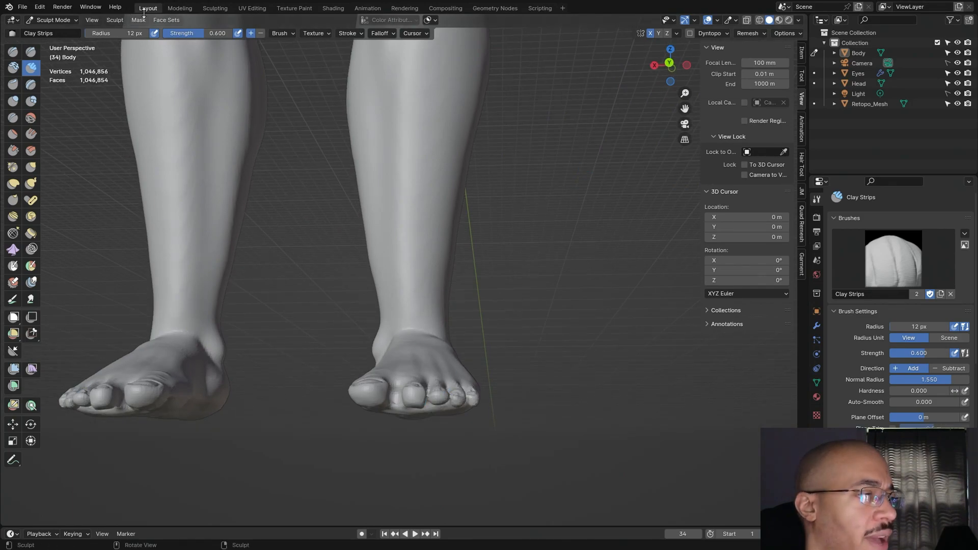
{"action": "left_click", "coordinate": [29, 167]}
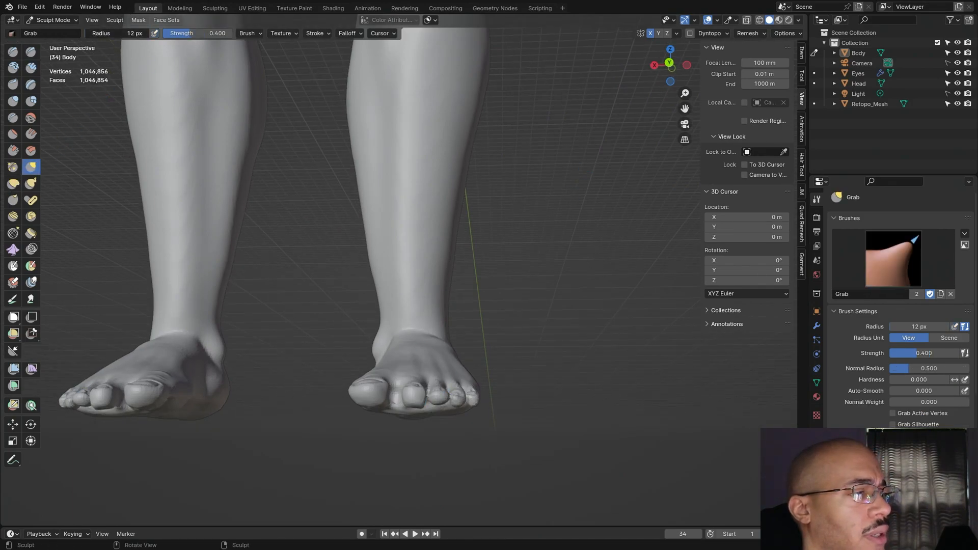
{"action": "left_click_drag", "start_coordinate": [93, 34], "coordinate": [95, 34]}
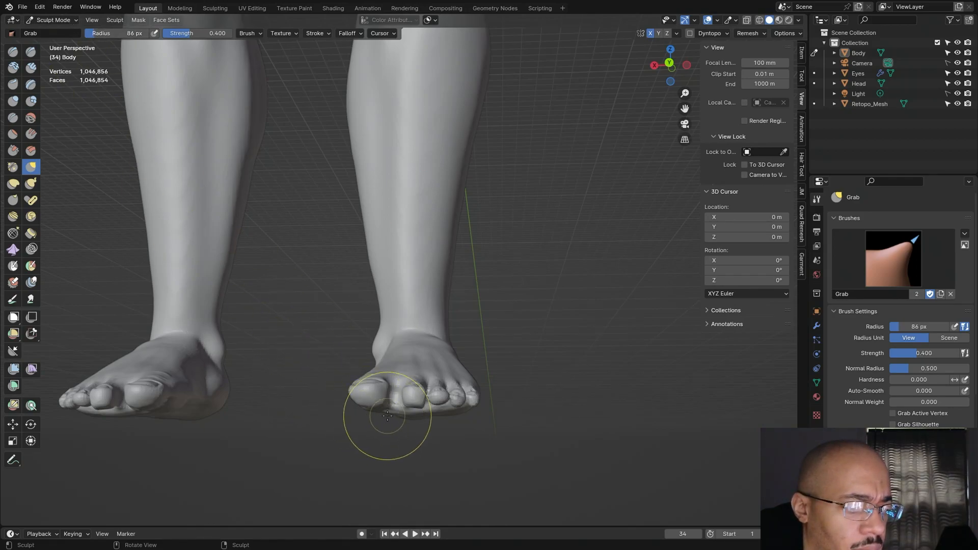
{"action": "left_click_drag", "start_coordinate": [395, 416], "coordinate": [395, 406]}
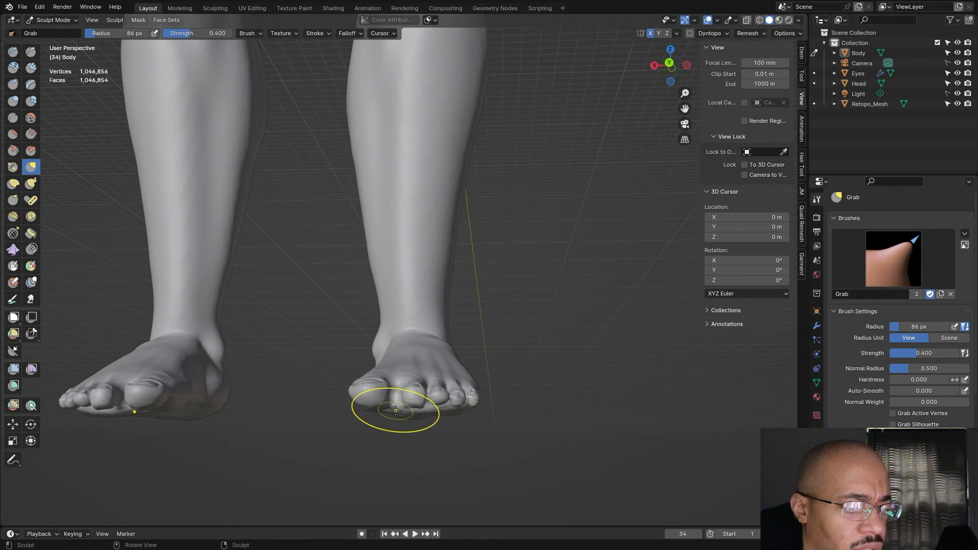
{"action": "mouse_move", "coordinate": [408, 415]}
{"action": "left_mouse_down"}
{"action": "mouse_move", "coordinate": [433, 413]}
{"action": "mouse_move", "coordinate": [400, 412]}
{"action": "left_mouse_up"}
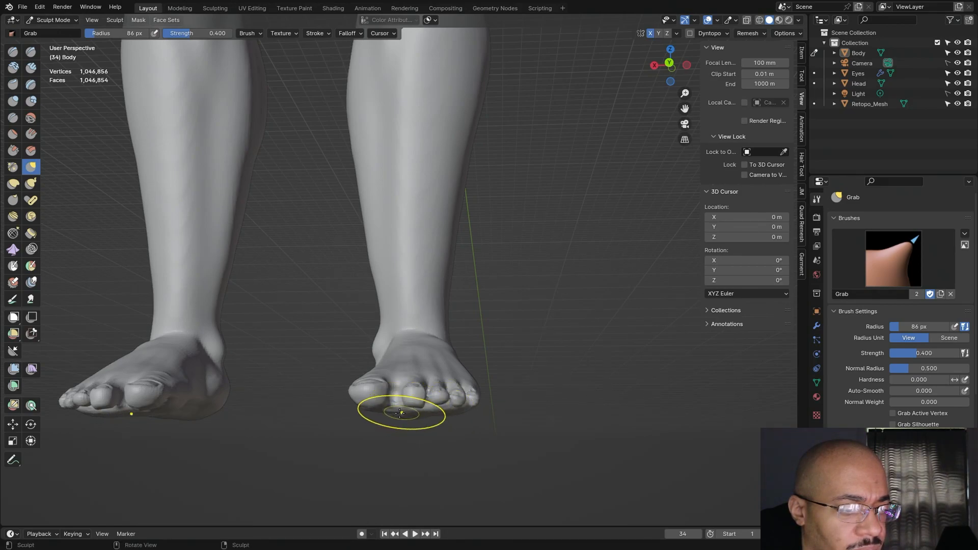
{"action": "mouse_move", "coordinate": [461, 414]}
{"action": "middle_mouse_down"}
{"action": "mouse_move", "coordinate": [412, 433]}
{"action": "mouse_move", "coordinate": [471, 428]}
{"action": "middle_mouse_up"}
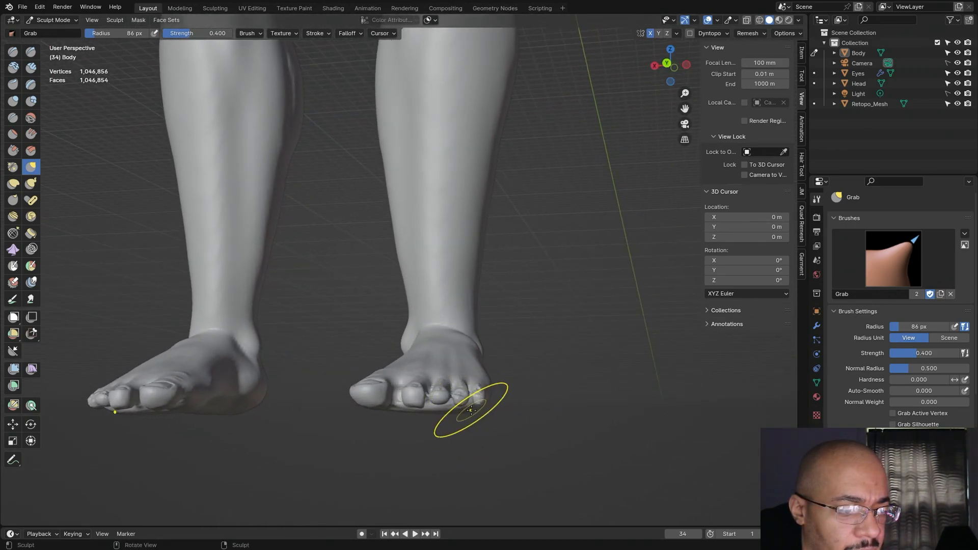
{"action": "left_click_drag", "start_coordinate": [464, 412], "coordinate": [465, 421]}
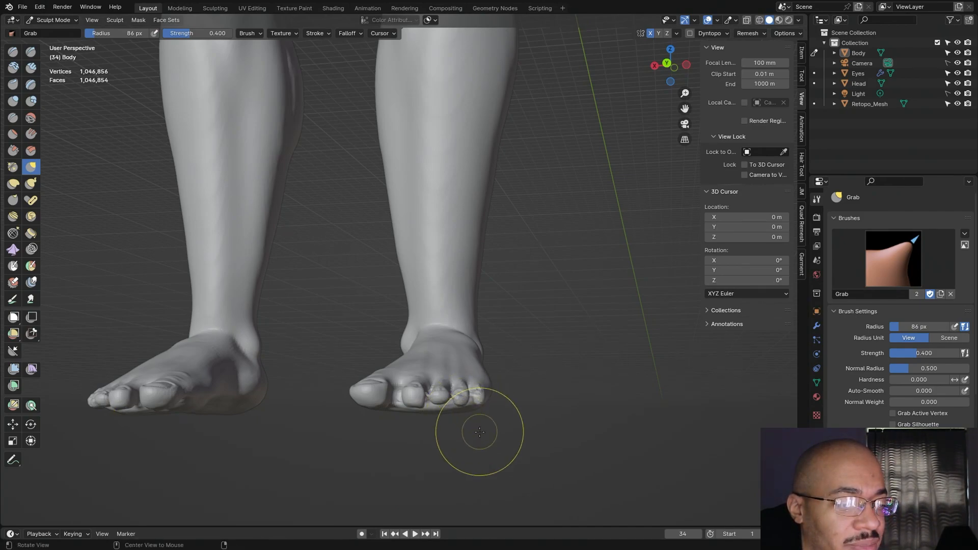
{"action": "middle_click_drag", "start_coordinate": [469, 430], "coordinate": [478, 424]}
{"action": "left_click_drag", "start_coordinate": [472, 416], "coordinate": [472, 414]}
Step: Build up volume around the base of the big toe using the Inflate/Deflate brush with an 86 px radius and 0.198 strength
{"action": "mouse_move", "coordinate": [473, 414]}
{"action": "middle_mouse_down"}
{"action": "mouse_move", "coordinate": [637, 423]}
{"action": "mouse_move", "coordinate": [571, 426]}
{"action": "mouse_move", "coordinate": [597, 428]}
{"action": "mouse_move", "coordinate": [594, 408]}
{"action": "mouse_move", "coordinate": [584, 425]}
{"action": "mouse_move", "coordinate": [469, 422]}
{"action": "mouse_move", "coordinate": [588, 317]}
{"action": "mouse_move", "coordinate": [501, 431]}
{"action": "mouse_move", "coordinate": [481, 430]}
{"action": "mouse_move", "coordinate": [645, 470]}
{"action": "mouse_move", "coordinate": [721, 384]}
{"action": "mouse_move", "coordinate": [444, 425]}
{"action": "mouse_move", "coordinate": [536, 461]}
{"action": "mouse_move", "coordinate": [646, 438]}
{"action": "mouse_move", "coordinate": [605, 20]}
{"action": "middle_mouse_up"}
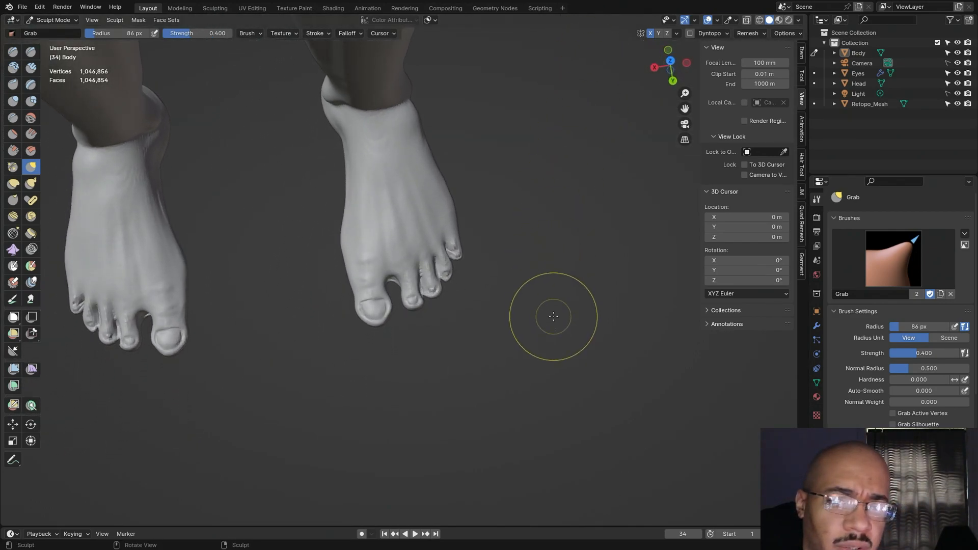
{"action": "scroll", "coordinate": [554, 316], "scroll_direction": "up", "scroll_amount": 2}
{"action": "scroll", "coordinate": [554, 316], "scroll_direction": "up", "scroll_amount": 2}
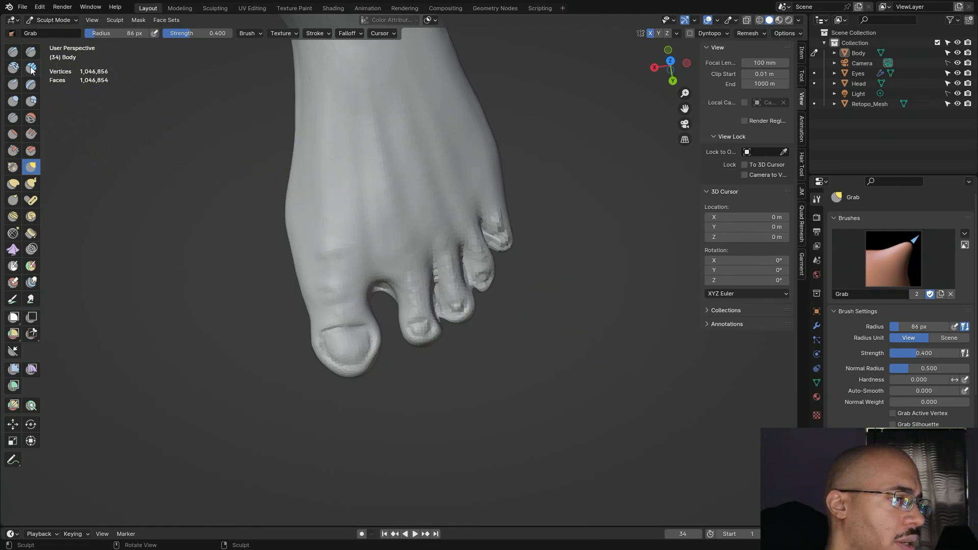
{"action": "left_click", "coordinate": [13, 101]}
{"action": "mouse_move", "coordinate": [337, 274]}
{"action": "left_mouse_down"}
{"action": "mouse_move", "coordinate": [335, 255]}
{"action": "mouse_move", "coordinate": [336, 282]}
{"action": "mouse_move", "coordinate": [348, 240]}
{"action": "left_mouse_up"}
{"action": "left_click_drag", "start_coordinate": [332, 307], "coordinate": [326, 251]}
{"action": "left_click_drag", "start_coordinate": [325, 305], "coordinate": [325, 297]}
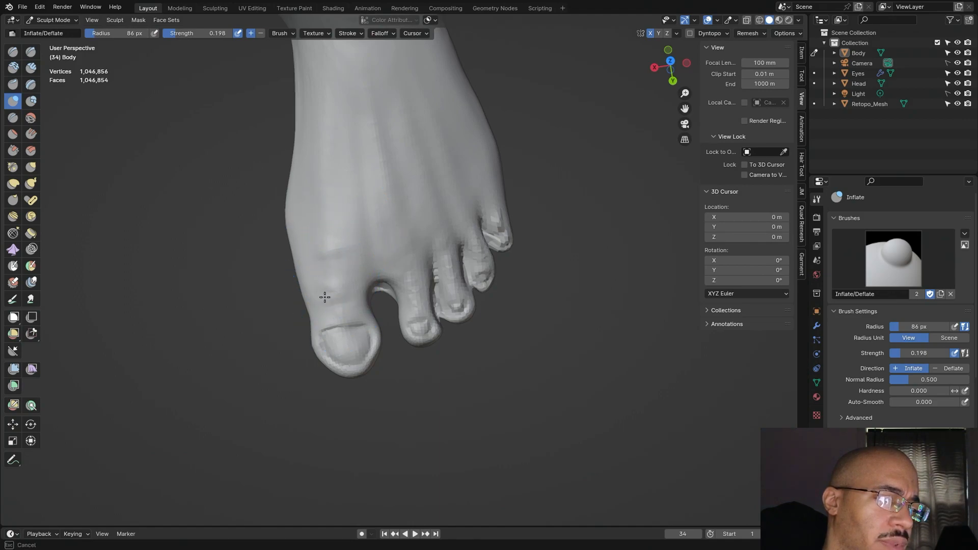
Step: Inflate the top of the forefoot across the knuckles behind the toes, from the big toe to the little toe
{"action": "left_click_drag", "start_coordinate": [348, 240], "coordinate": [351, 229]}
{"action": "left_click_drag", "start_coordinate": [350, 296], "coordinate": [384, 208]}
{"action": "mouse_move", "coordinate": [358, 258]}
{"action": "left_mouse_down"}
{"action": "mouse_move", "coordinate": [392, 224]}
{"action": "mouse_move", "coordinate": [367, 231]}
{"action": "mouse_move", "coordinate": [412, 214]}
{"action": "left_mouse_up"}
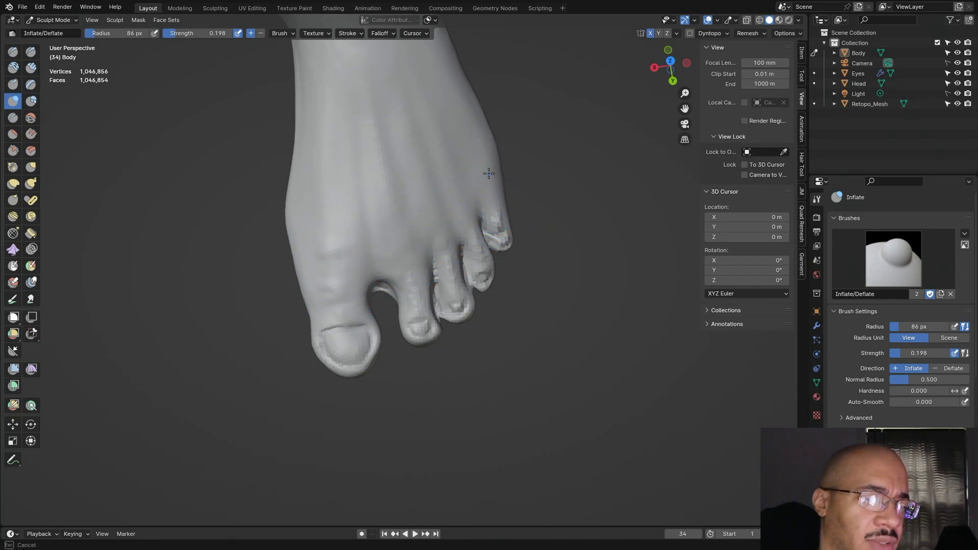
{"action": "mouse_move", "coordinate": [382, 225]}
{"action": "left_mouse_down"}
{"action": "mouse_move", "coordinate": [337, 248]}
{"action": "mouse_move", "coordinate": [332, 268]}
{"action": "left_mouse_up"}
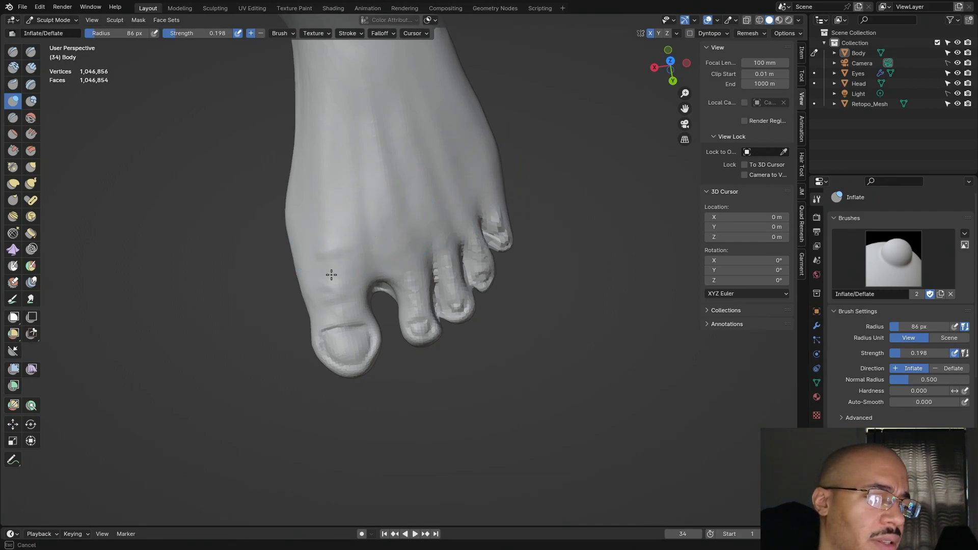
{"action": "mouse_move", "coordinate": [370, 229]}
{"action": "left_mouse_down"}
{"action": "mouse_move", "coordinate": [474, 165]}
{"action": "mouse_move", "coordinate": [362, 237]}
{"action": "mouse_move", "coordinate": [330, 293]}
{"action": "left_mouse_up"}
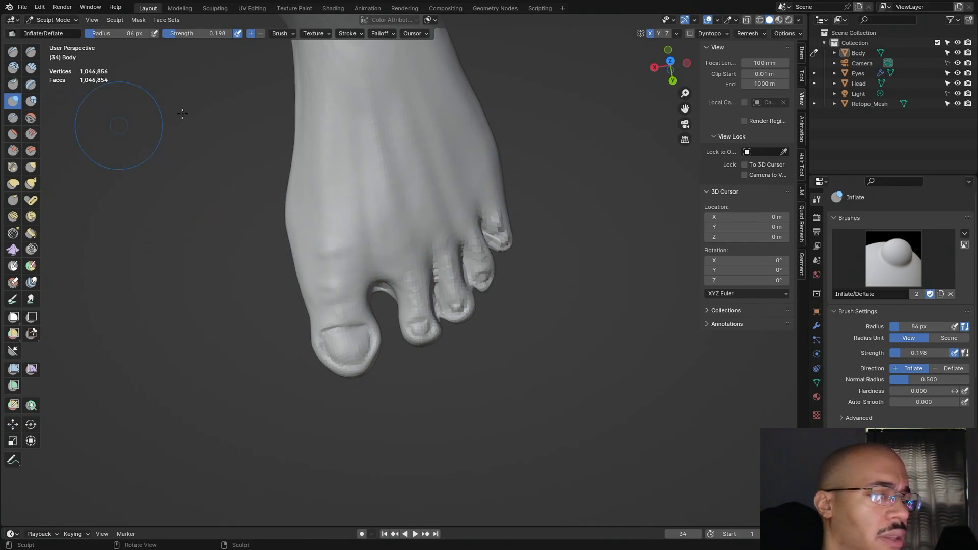
{"action": "left_click_drag", "start_coordinate": [491, 207], "coordinate": [392, 246]}
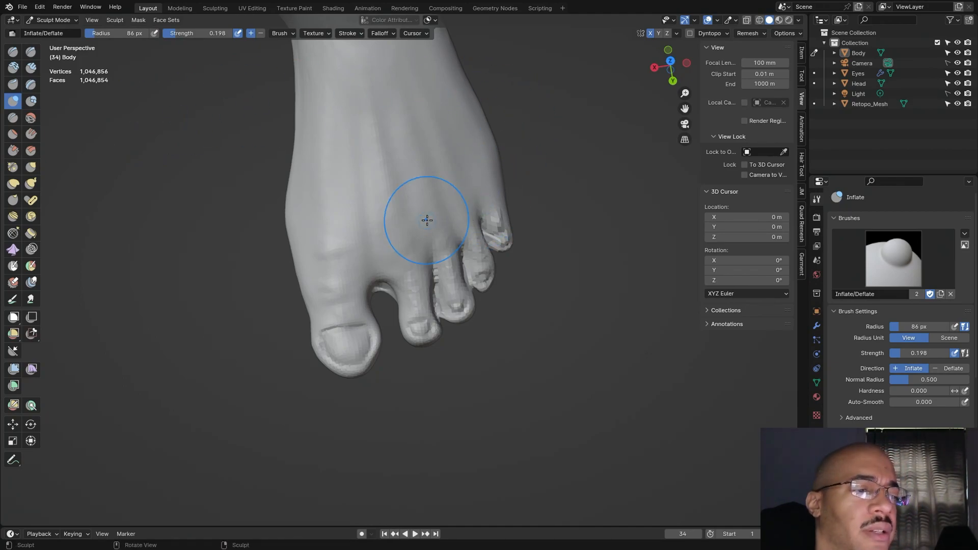
Step: Reshape the sides of the heel from below using the Grab brush with an 86 px radius and 0.400 strength
{"action": "scroll", "coordinate": [427, 220], "scroll_direction": "down", "scroll_amount": 6}
{"action": "middle_click_drag", "start_coordinate": [427, 220], "coordinate": [375, 242]}
{"action": "middle_click_drag", "start_coordinate": [324, 246], "coordinate": [388, 246]}
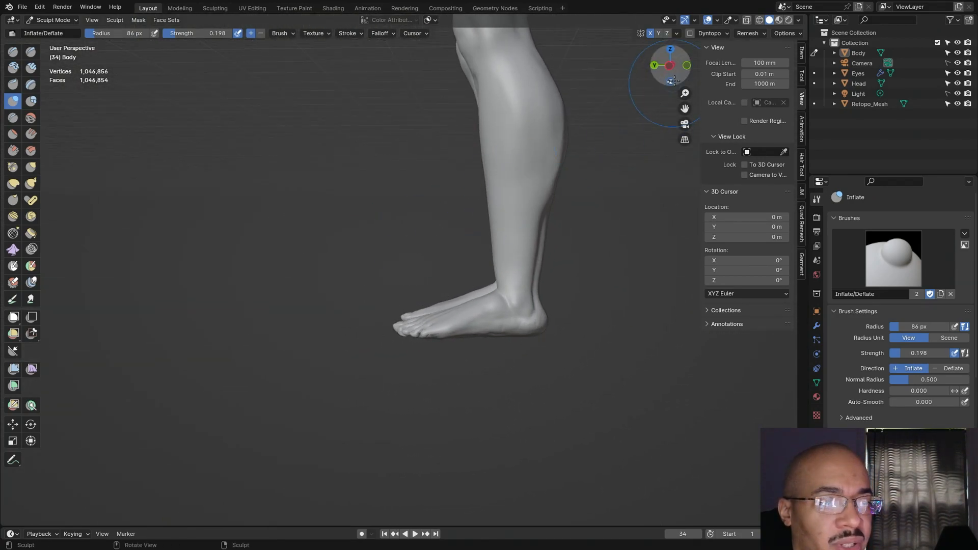
{"action": "left_click", "coordinate": [671, 65]}
{"action": "middle_click_drag", "start_coordinate": [634, 208], "coordinate": [521, 314], "text": "shift"}
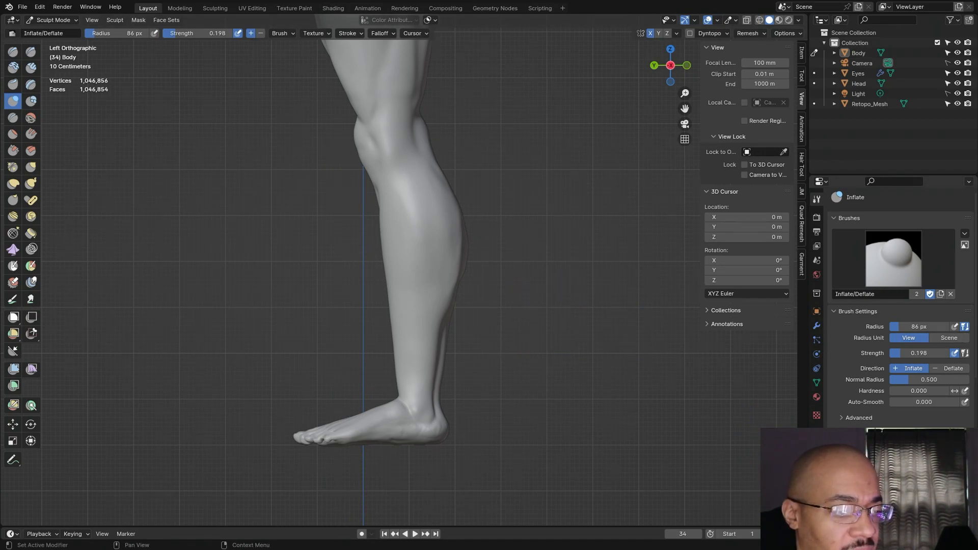
{"action": "mouse_move", "coordinate": [545, 404]}
{"action": "middle_mouse_down"}
{"action": "mouse_move", "coordinate": [669, 433]}
{"action": "mouse_move", "coordinate": [572, 248]}
{"action": "mouse_move", "coordinate": [491, 420]}
{"action": "mouse_move", "coordinate": [511, 280]}
{"action": "mouse_move", "coordinate": [431, 368]}
{"action": "mouse_move", "coordinate": [583, 87]}
{"action": "mouse_move", "coordinate": [586, 138]}
{"action": "mouse_move", "coordinate": [355, 300]}
{"action": "mouse_move", "coordinate": [199, 290]}
{"action": "mouse_move", "coordinate": [200, 281]}
{"action": "middle_mouse_up"}
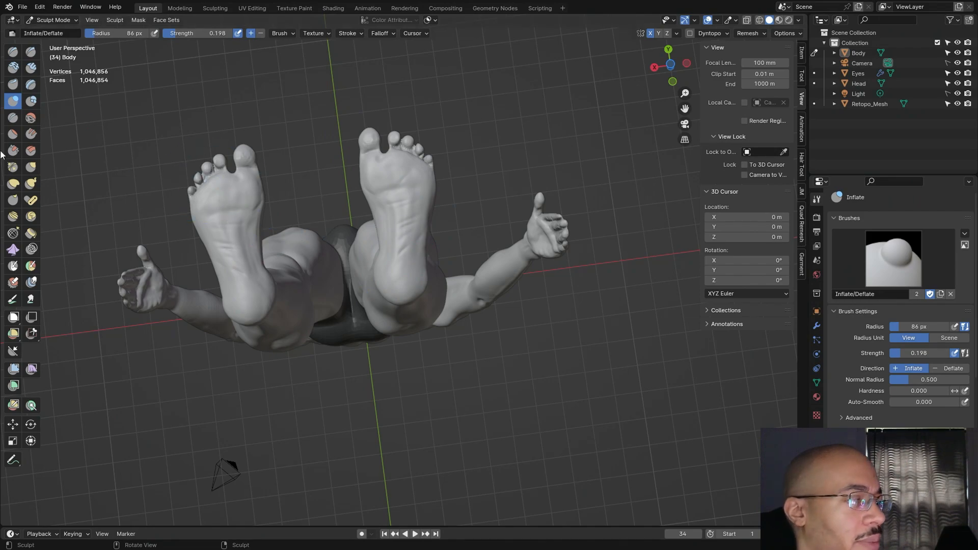
{"action": "left_click", "coordinate": [30, 167]}
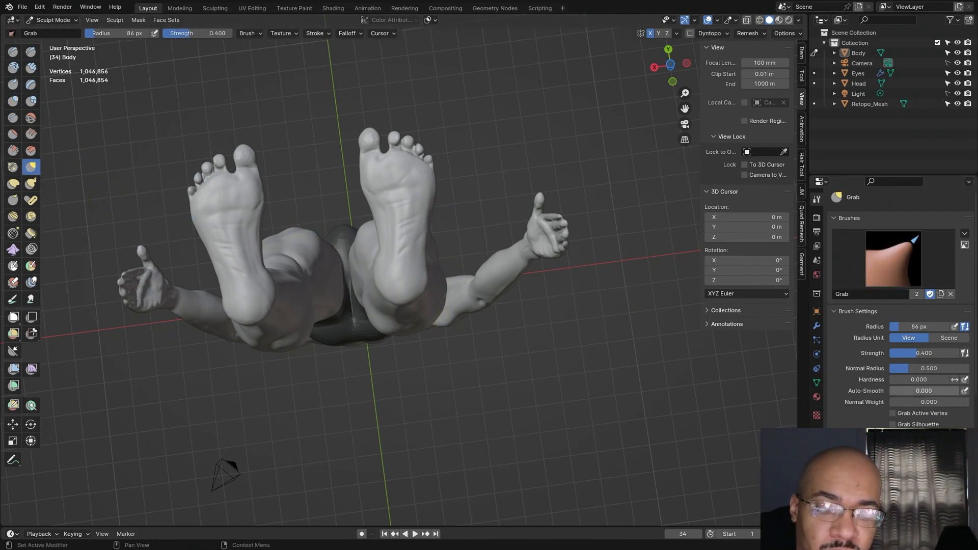
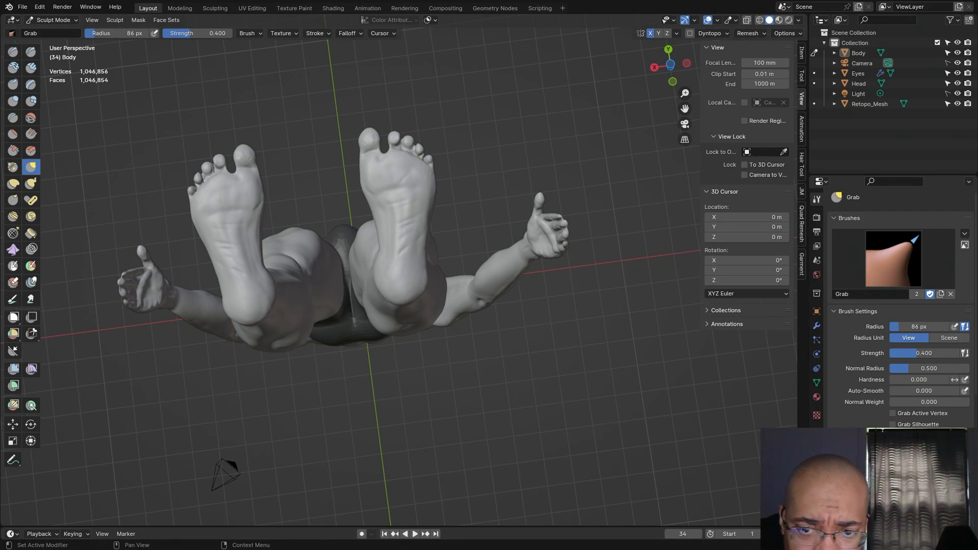
{"action": "middle_click_drag", "start_coordinate": [637, 387], "coordinate": [533, 379]}
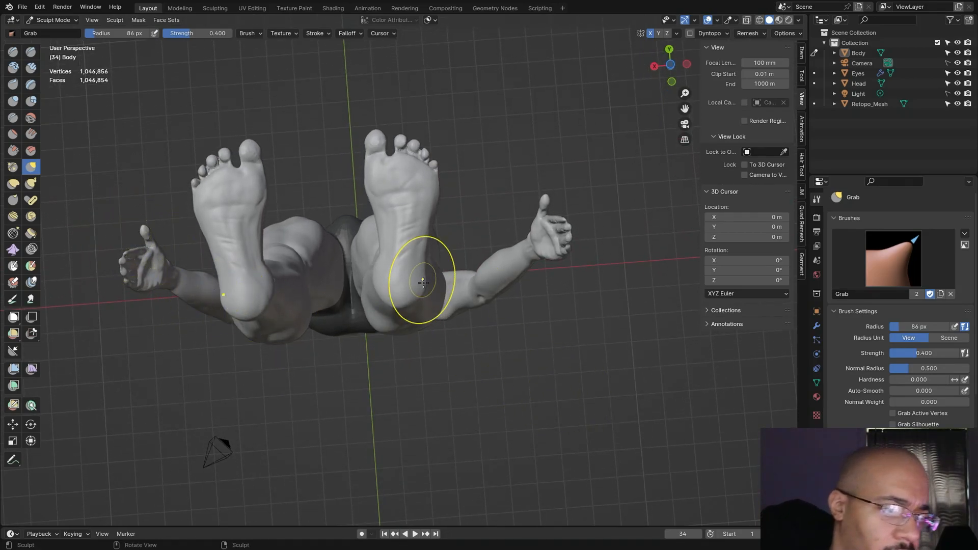
{"action": "mouse_move", "coordinate": [427, 285]}
{"action": "left_mouse_down"}
{"action": "mouse_move", "coordinate": [422, 295]}
{"action": "mouse_move", "coordinate": [376, 287]}
{"action": "left_mouse_up"}
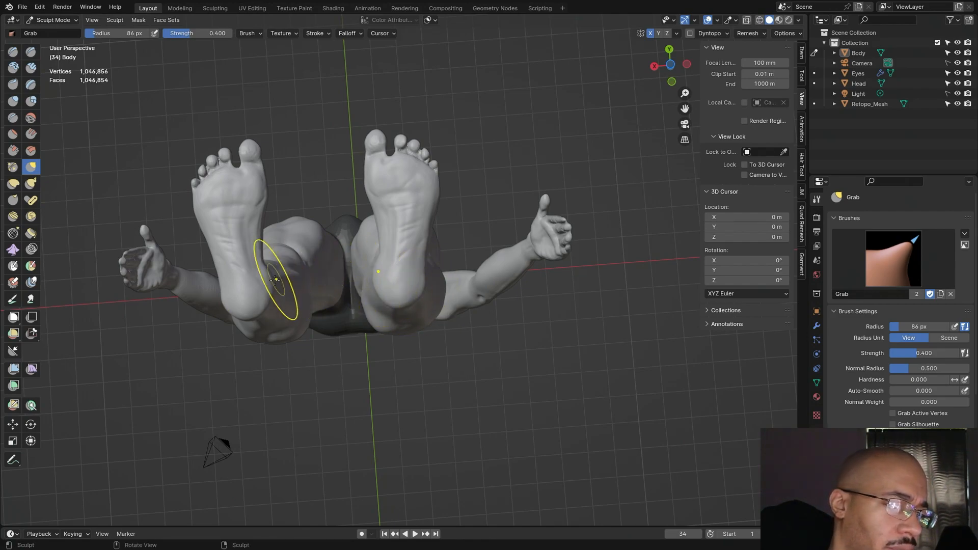
Step: Examine the heels, inner ankles and soles from below, behind and the side, checking their shape against the lower legs
{"action": "middle_click_drag", "start_coordinate": [293, 276], "coordinate": [337, 352]}
{"action": "mouse_move", "coordinate": [451, 350]}
{"action": "middle_mouse_down"}
{"action": "mouse_move", "coordinate": [500, 288]}
{"action": "mouse_move", "coordinate": [495, 280]}
{"action": "middle_mouse_up"}
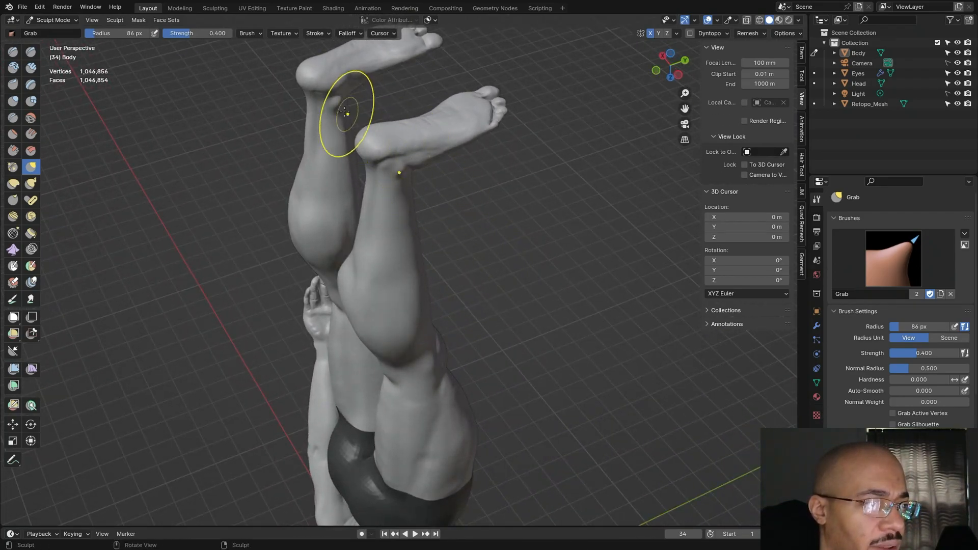
{"action": "mouse_move", "coordinate": [350, 100]}
{"action": "middle_mouse_down"}
{"action": "mouse_move", "coordinate": [527, 156]}
{"action": "mouse_move", "coordinate": [517, 146]}
{"action": "middle_mouse_up"}
{"action": "middle_click_drag", "start_coordinate": [426, 285], "coordinate": [338, 190]}
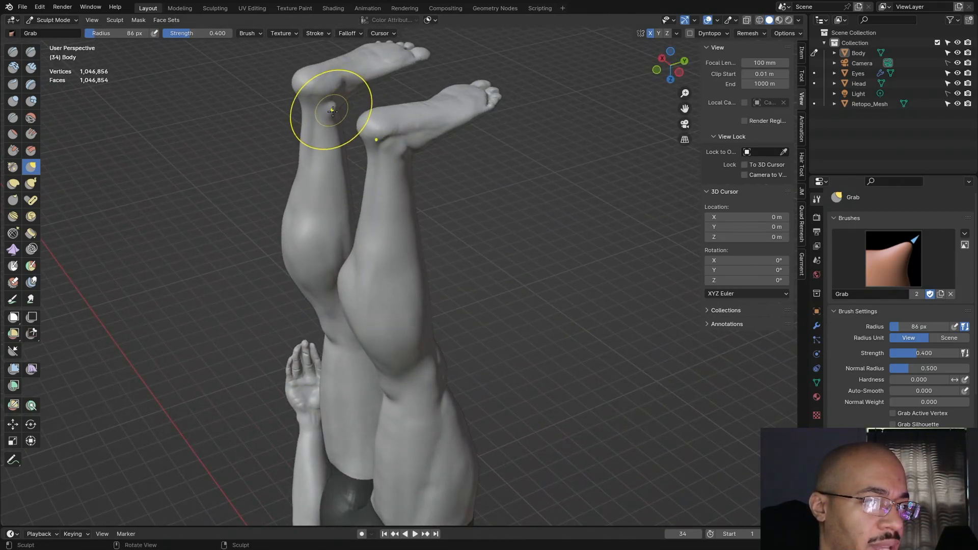
{"action": "middle_click_drag", "start_coordinate": [404, 124], "coordinate": [488, 216]}
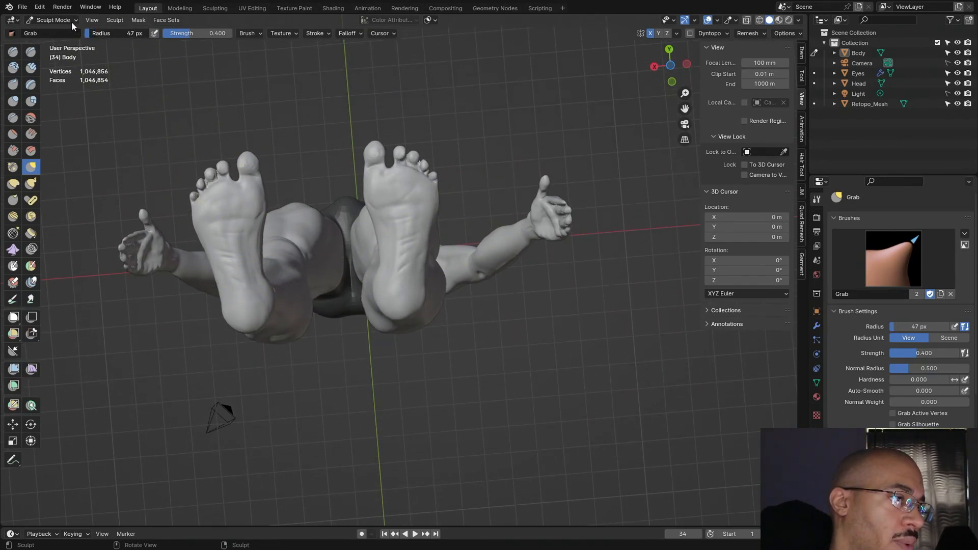
{"action": "left_click_drag", "start_coordinate": [71, 21], "coordinate": [70, 22]}
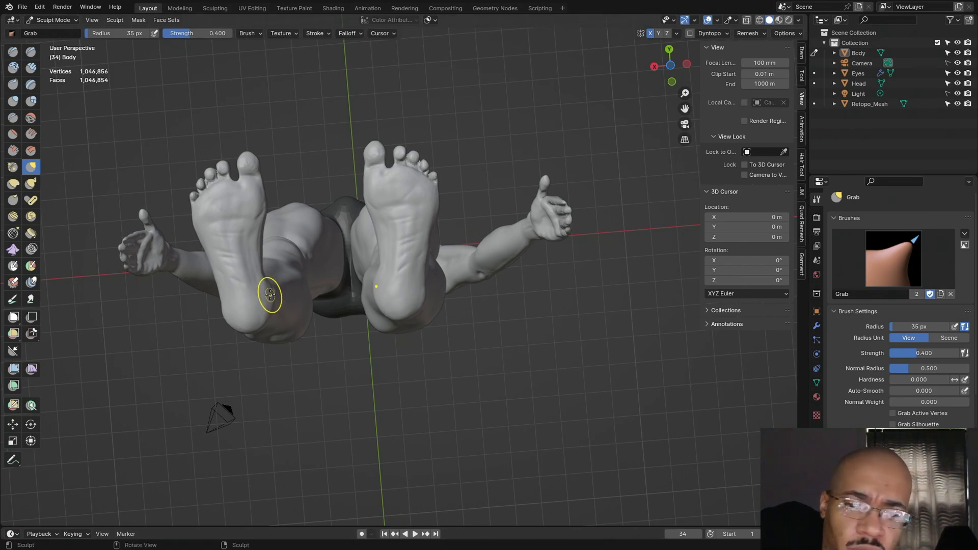
{"action": "left_click_drag", "start_coordinate": [331, 303], "coordinate": [271, 200], "text": "alt"}
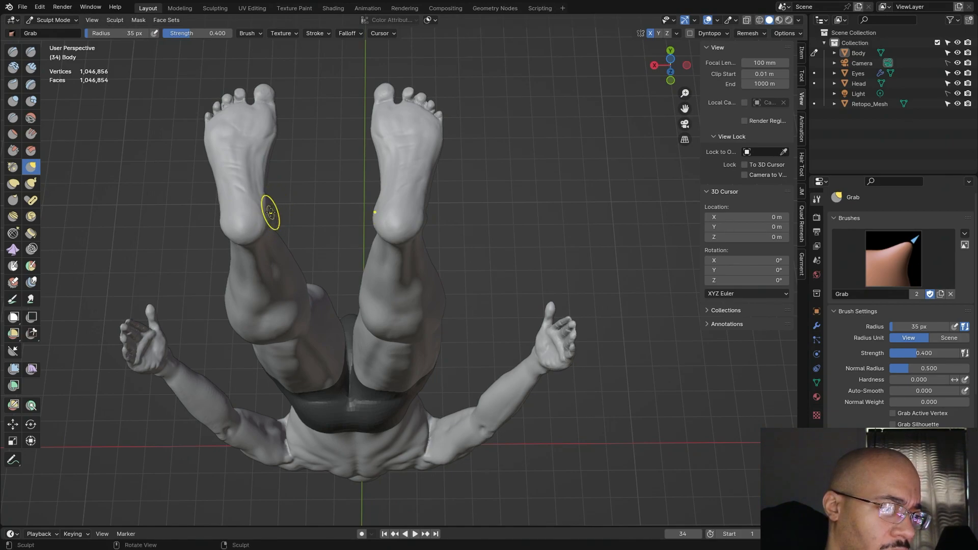
{"action": "mouse_move", "coordinate": [269, 204]}
{"action": "middle_mouse_down"}
{"action": "mouse_move", "coordinate": [316, 213]}
{"action": "mouse_move", "coordinate": [276, 291]}
{"action": "middle_mouse_up"}
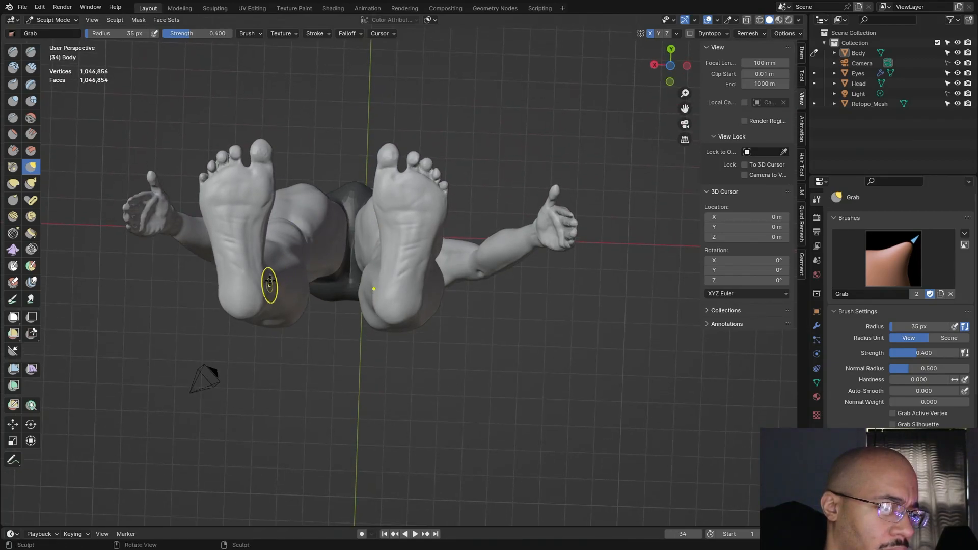
{"action": "middle_click_drag", "start_coordinate": [363, 214], "coordinate": [409, 207]}
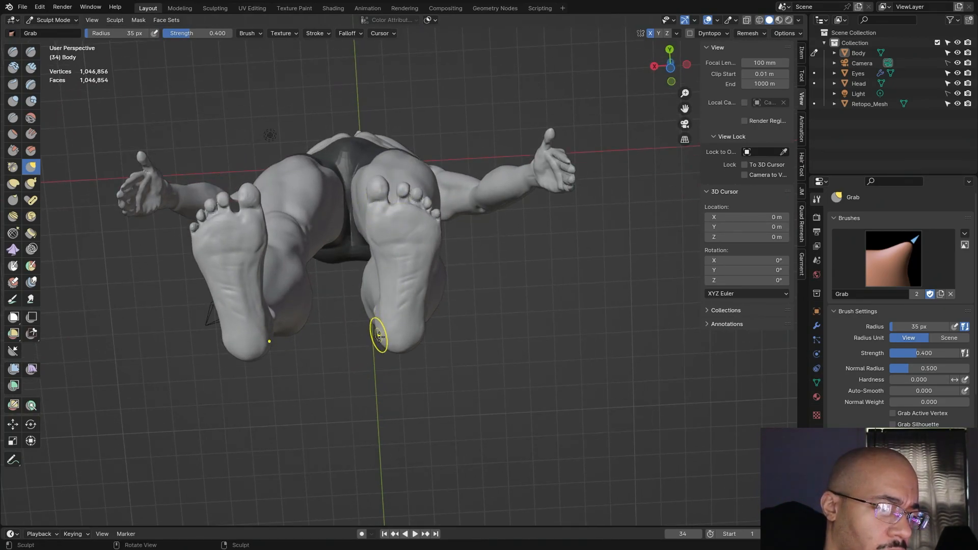
{"action": "mouse_move", "coordinate": [430, 346]}
{"action": "middle_mouse_down"}
{"action": "mouse_move", "coordinate": [484, 345]}
{"action": "mouse_move", "coordinate": [501, 230]}
{"action": "mouse_move", "coordinate": [600, 441]}
{"action": "middle_mouse_up"}
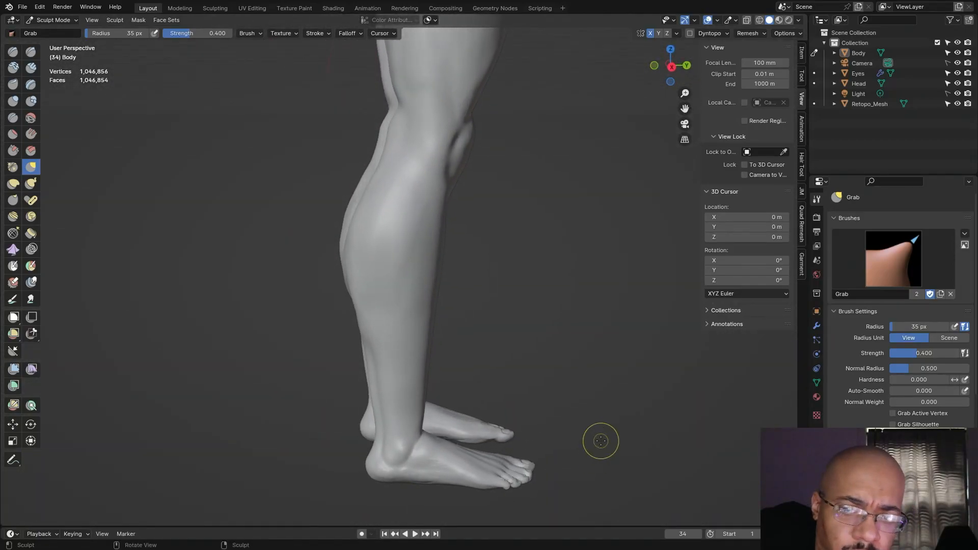
{"action": "middle_click_drag", "start_coordinate": [579, 423], "coordinate": [571, 275]}
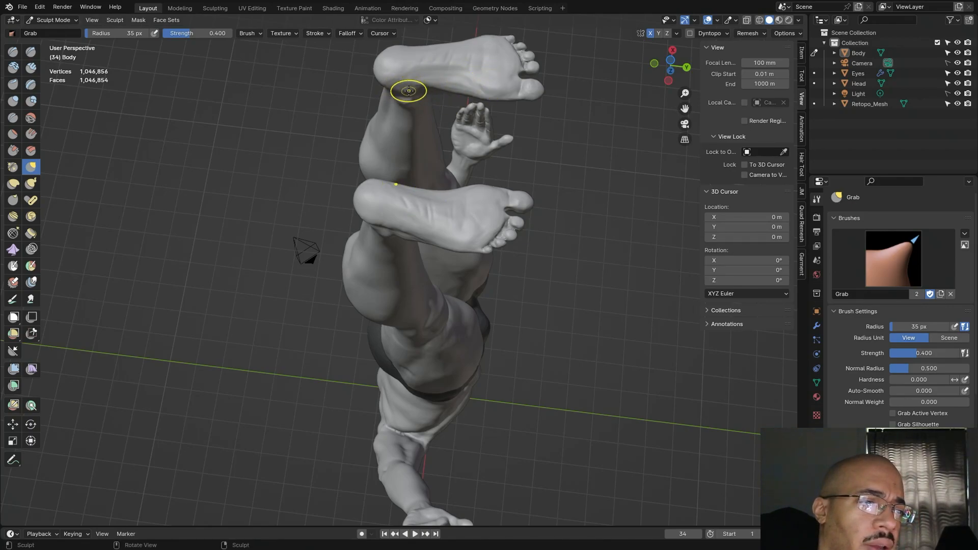
{"action": "mouse_move", "coordinate": [541, 144]}
{"action": "middle_mouse_down"}
{"action": "mouse_move", "coordinate": [600, 328]}
{"action": "mouse_move", "coordinate": [518, 301]}
{"action": "mouse_move", "coordinate": [607, 301]}
{"action": "mouse_move", "coordinate": [639, 326]}
{"action": "mouse_move", "coordinate": [562, 279]}
{"action": "mouse_move", "coordinate": [543, 244]}
{"action": "mouse_move", "coordinate": [446, 280]}
{"action": "mouse_move", "coordinate": [543, 248]}
{"action": "mouse_move", "coordinate": [448, 360]}
{"action": "mouse_move", "coordinate": [622, 354]}
{"action": "mouse_move", "coordinate": [343, 181]}
{"action": "middle_mouse_up"}
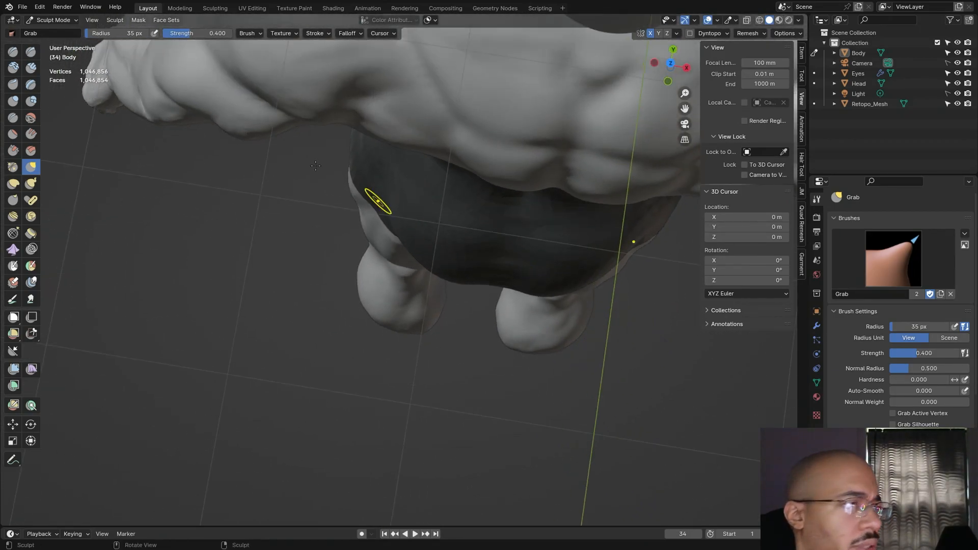
Step: Adjust the inner contour of the calves as seen from above using the Grab brush with the radius increased to 109 px
{"action": "left_click_drag", "start_coordinate": [110, 32], "coordinate": [116, 33]}
{"action": "mouse_move", "coordinate": [512, 349]}
{"action": "middle_mouse_down"}
{"action": "mouse_move", "coordinate": [517, 339]}
{"action": "mouse_move", "coordinate": [561, 373]}
{"action": "mouse_move", "coordinate": [527, 355]}
{"action": "middle_mouse_up"}
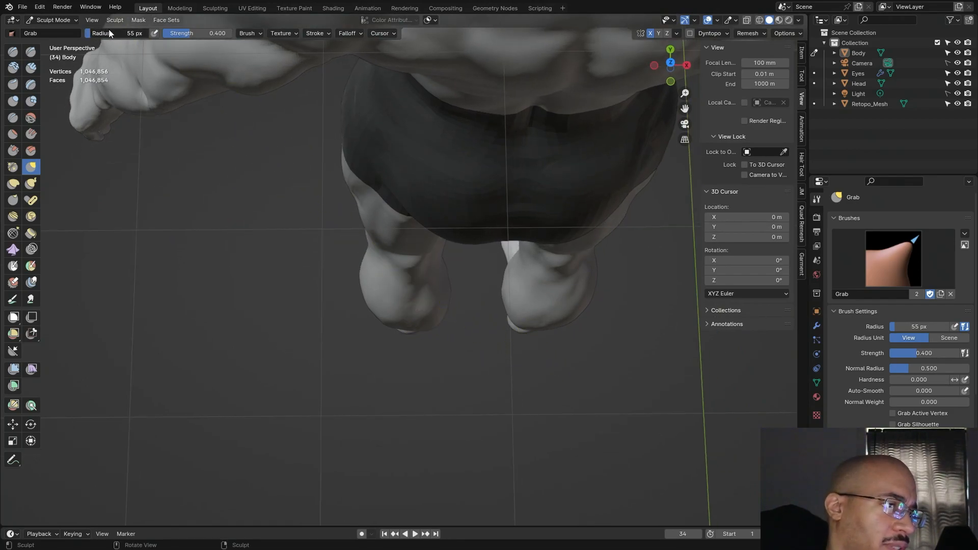
{"action": "left_click_drag", "start_coordinate": [115, 29], "coordinate": [116, 29]}
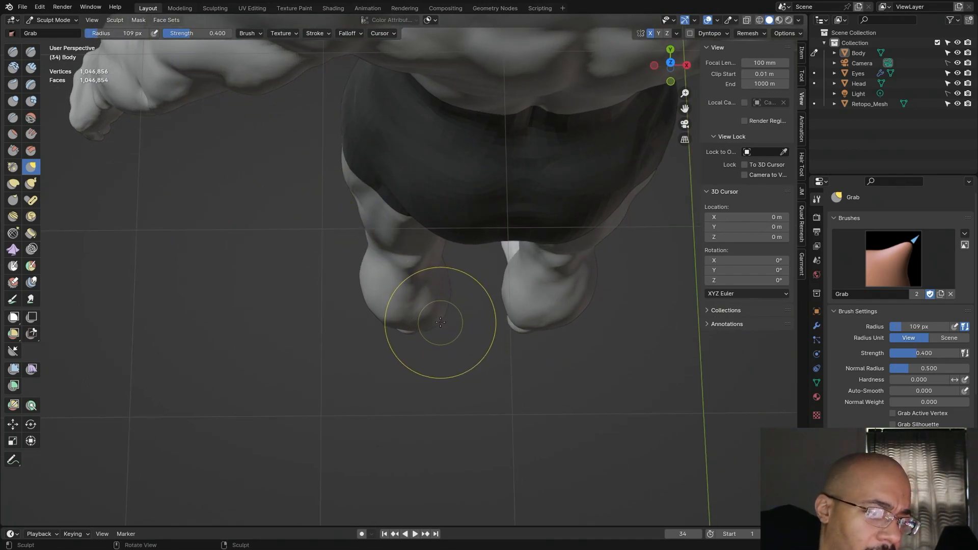
{"action": "left_click_drag", "start_coordinate": [438, 323], "coordinate": [434, 326]}
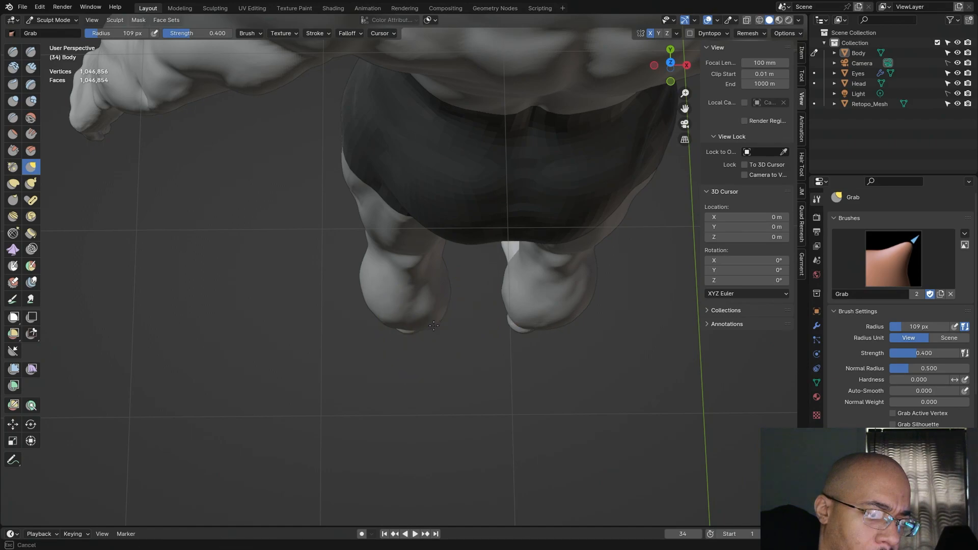
{"action": "left_click_drag", "start_coordinate": [431, 327], "coordinate": [431, 326]}
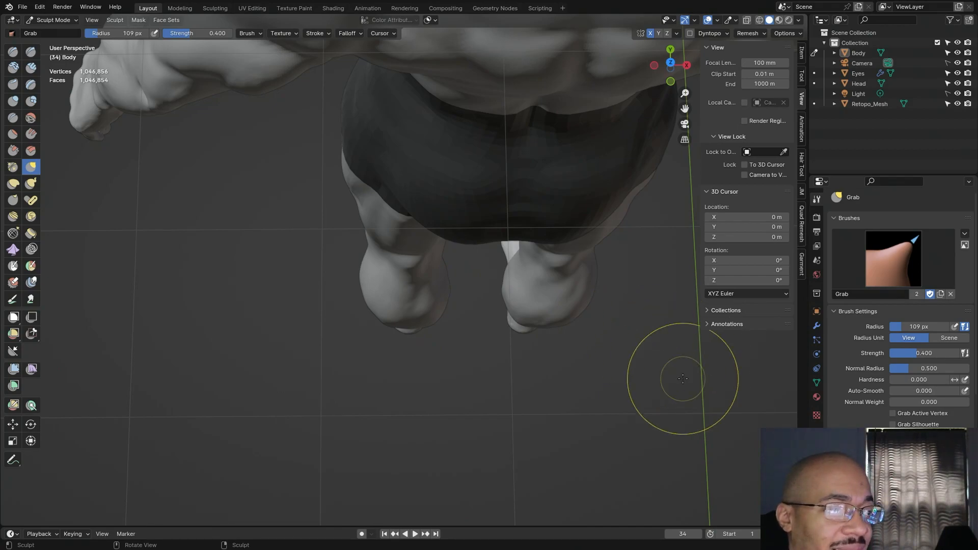
Step: Reshape the inner side of the lower legs between calf and ankle from behind, using Grab with a 109 px radius
{"action": "scroll", "coordinate": [673, 362], "scroll_direction": "down", "scroll_amount": 5}
{"action": "middle_click_drag", "start_coordinate": [602, 363], "coordinate": [453, 307]}
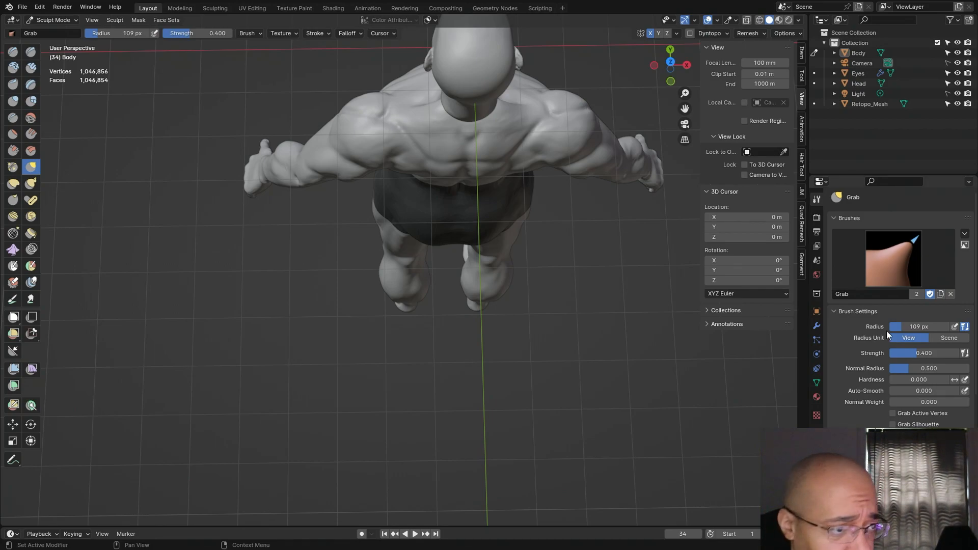
{"action": "middle_click_drag", "start_coordinate": [533, 382], "coordinate": [521, 313]}
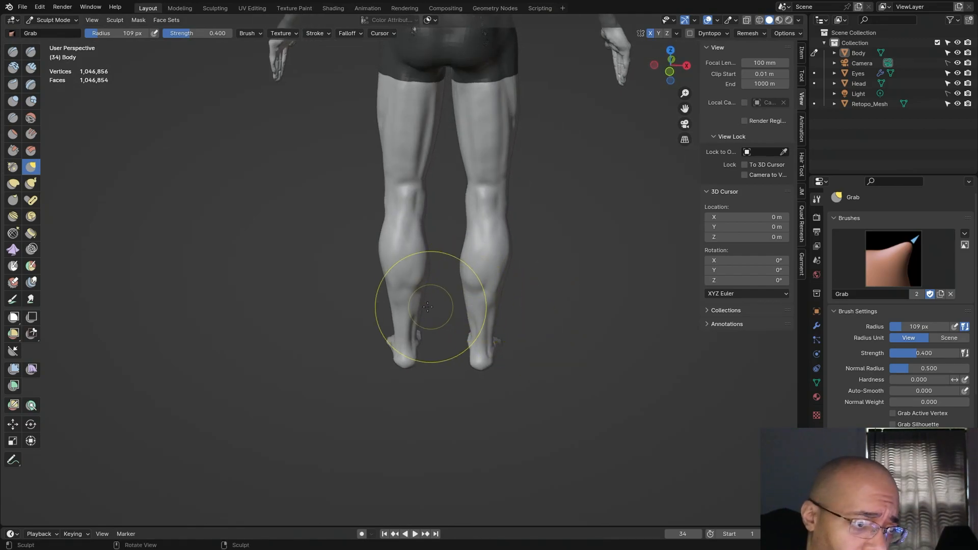
{"action": "left_click_drag", "start_coordinate": [421, 301], "coordinate": [416, 315]}
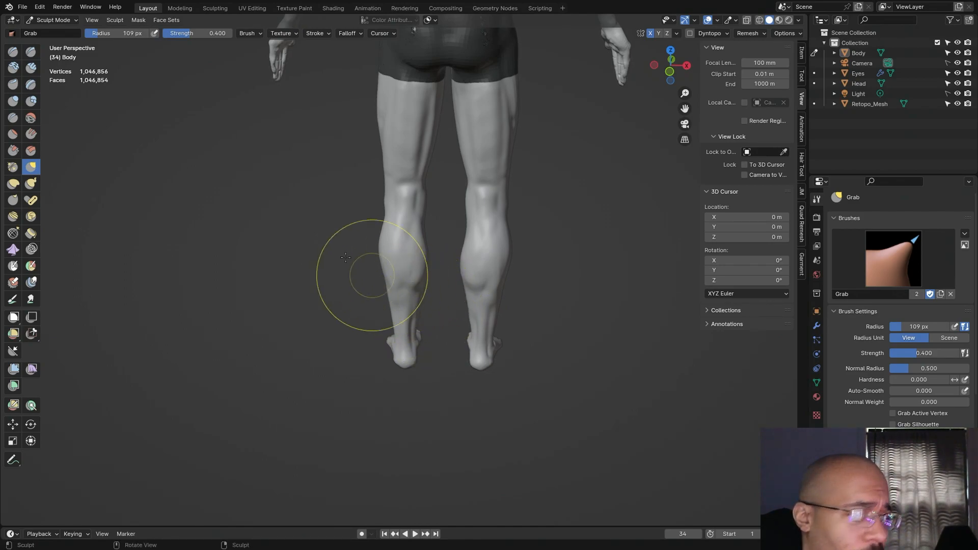
Step: Set the Grab radius to 78 px and examine the calves, lower legs and full figure from behind, both sides and the front
{"action": "left_click_drag", "start_coordinate": [77, 22], "coordinate": [76, 20]}
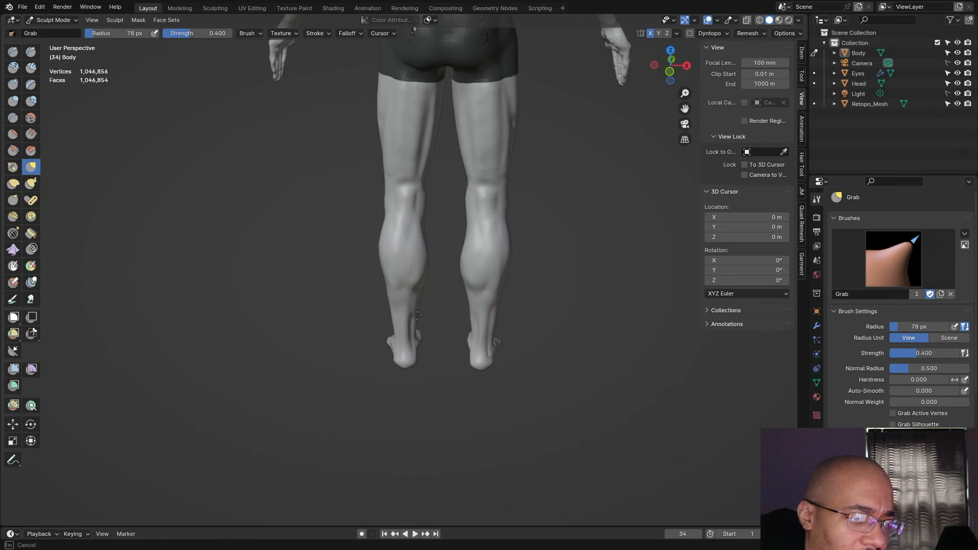
{"action": "mouse_move", "coordinate": [539, 284]}
{"action": "middle_mouse_down"}
{"action": "mouse_move", "coordinate": [614, 264]}
{"action": "mouse_move", "coordinate": [585, 281]}
{"action": "mouse_move", "coordinate": [460, 283]}
{"action": "mouse_move", "coordinate": [496, 270]}
{"action": "mouse_move", "coordinate": [531, 295]}
{"action": "middle_mouse_up"}
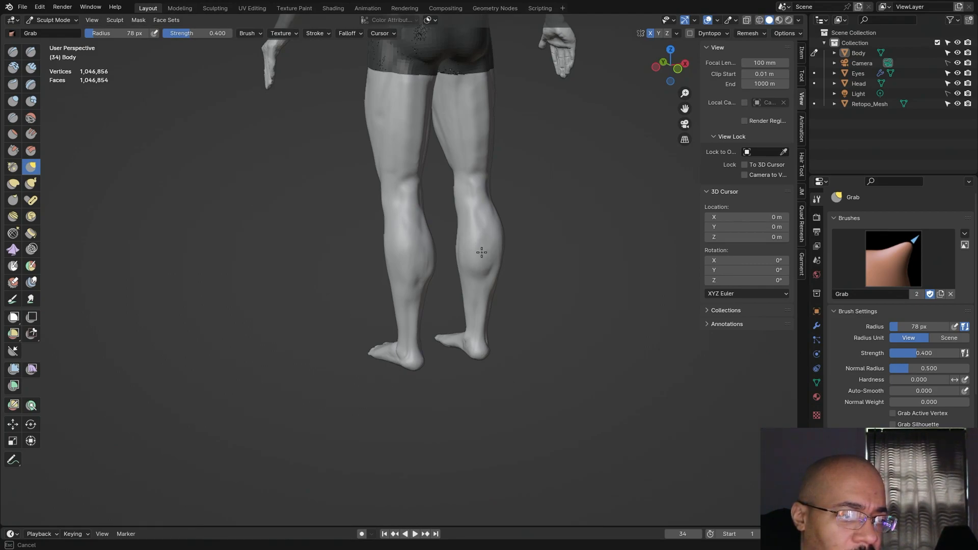
{"action": "middle_click_drag", "start_coordinate": [473, 251], "coordinate": [465, 268]}
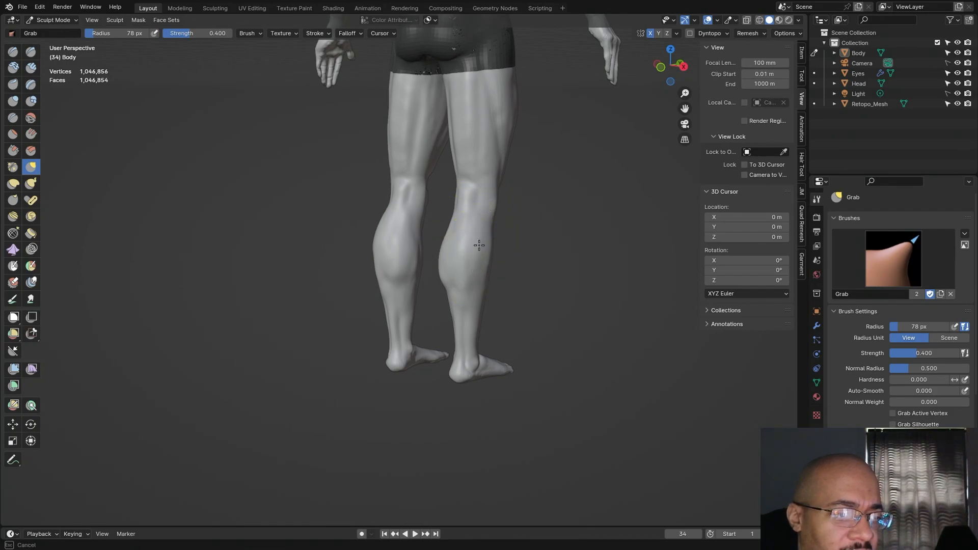
{"action": "middle_click_drag", "start_coordinate": [542, 267], "coordinate": [574, 290]}
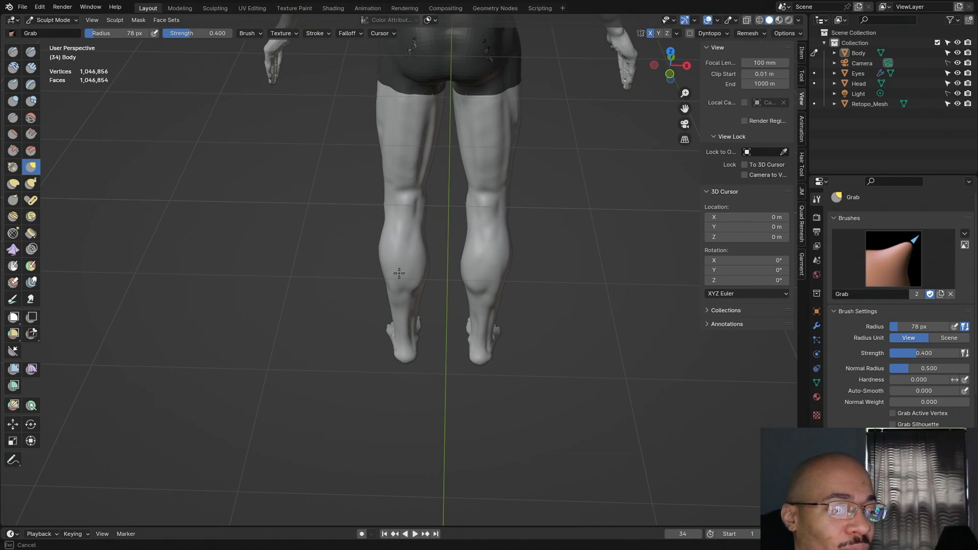
{"action": "mouse_move", "coordinate": [605, 266]}
{"action": "middle_mouse_down"}
{"action": "mouse_move", "coordinate": [572, 273]}
{"action": "mouse_move", "coordinate": [594, 274]}
{"action": "mouse_move", "coordinate": [556, 261]}
{"action": "middle_mouse_up"}
{"action": "scroll", "coordinate": [599, 268], "scroll_direction": "down", "scroll_amount": 3}
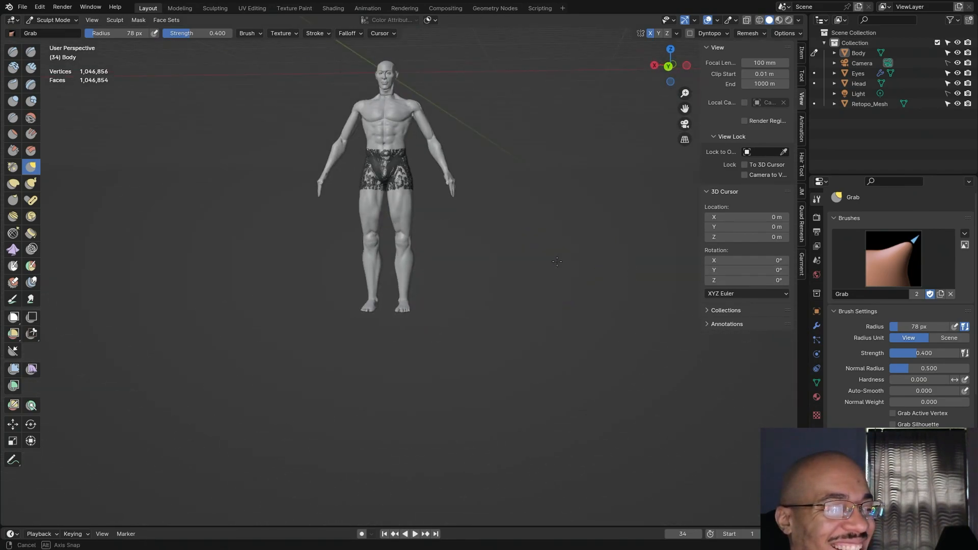
{"action": "mouse_move", "coordinate": [522, 211]}
{"action": "middle_mouse_down", "text": "shift"}
{"action": "mouse_move", "coordinate": [539, 319]}
{"action": "mouse_move", "coordinate": [549, 320]}
{"action": "mouse_move", "coordinate": [331, 321]}
{"action": "mouse_move", "coordinate": [555, 324]}
{"action": "mouse_move", "coordinate": [328, 323]}
{"action": "middle_mouse_up", "text": "shift"}
{"action": "scroll", "coordinate": [328, 323], "scroll_direction": "up", "scroll_amount": 5}
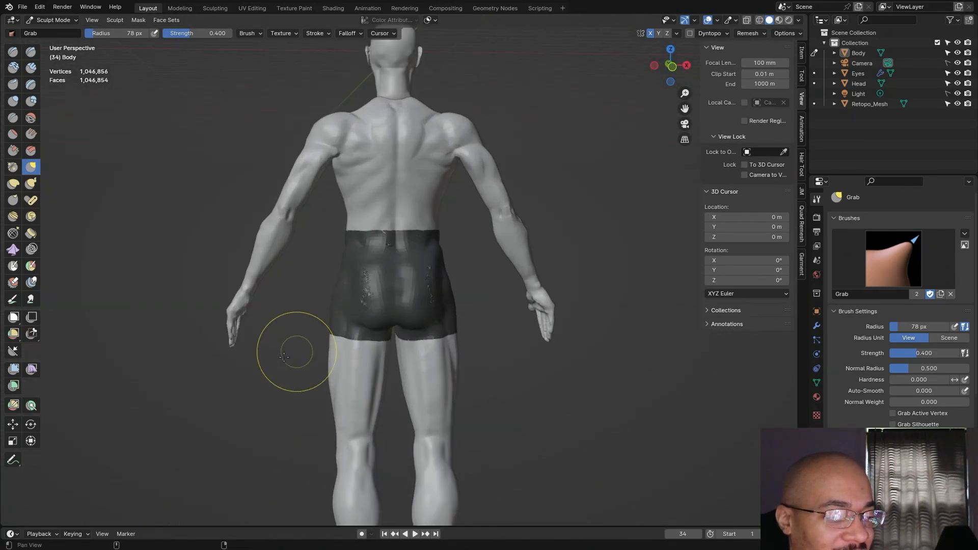
{"action": "middle_click_drag", "start_coordinate": [293, 353], "coordinate": [348, 229], "text": "shift"}
{"action": "scroll", "coordinate": [501, 281], "scroll_direction": "down", "scroll_amount": 3}
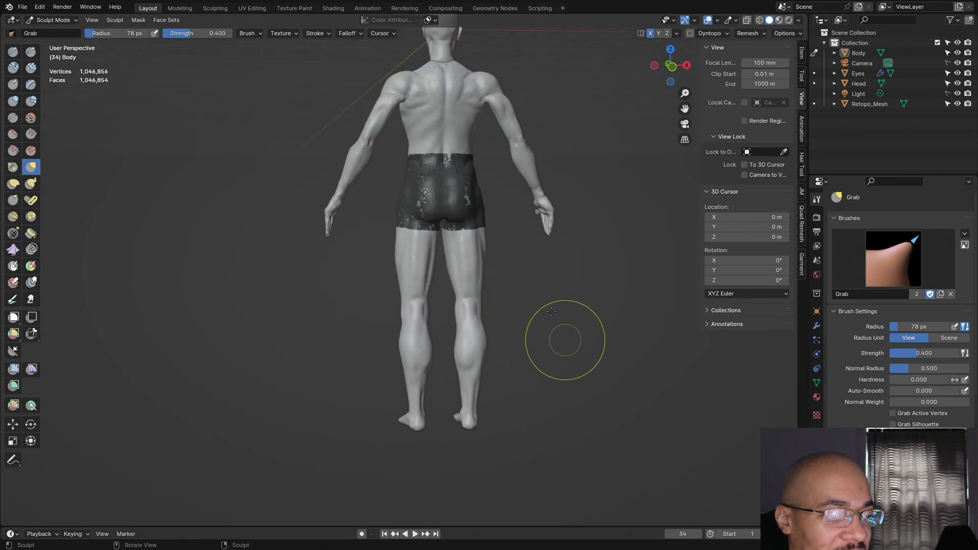
{"action": "mouse_move", "coordinate": [322, 271]}
{"action": "middle_mouse_down"}
{"action": "mouse_move", "coordinate": [507, 282]}
{"action": "mouse_move", "coordinate": [514, 275]}
{"action": "middle_mouse_up"}
{"action": "scroll", "coordinate": [514, 274], "scroll_direction": "down", "scroll_amount": 3}
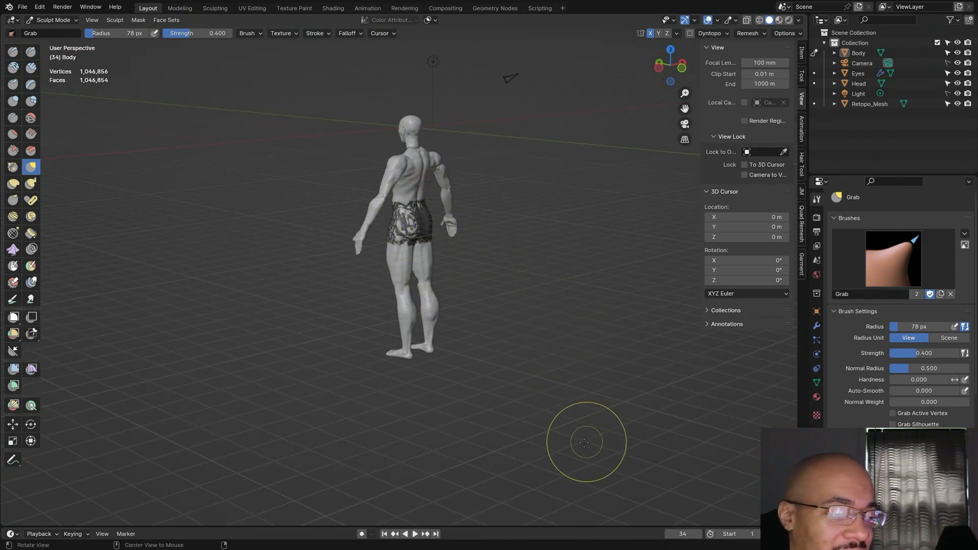
{"action": "scroll", "coordinate": [541, 408], "scroll_direction": "up", "scroll_amount": 5}
{"action": "middle_click_drag", "start_coordinate": [568, 408], "coordinate": [515, 377]}
{"action": "middle_click_drag", "start_coordinate": [499, 387], "coordinate": [484, 437]}
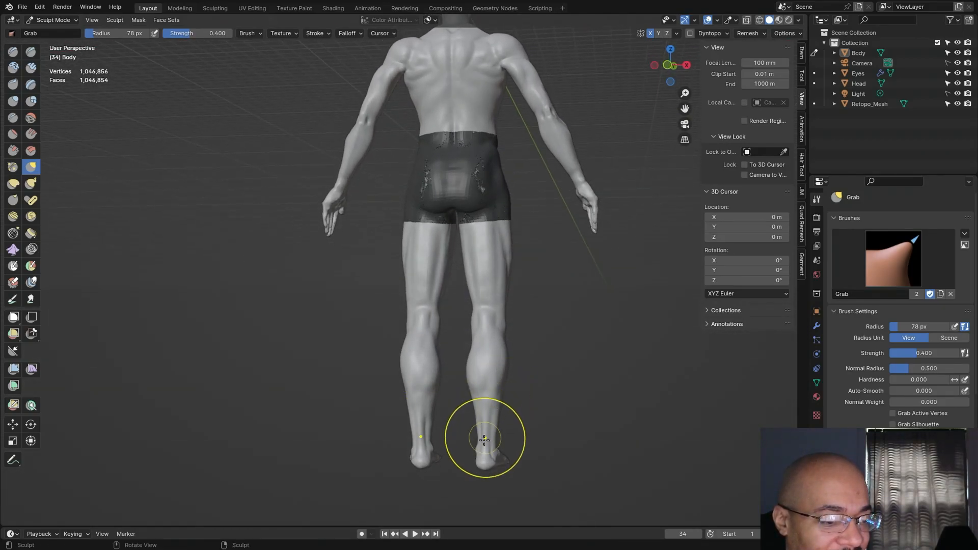
{"action": "middle_click_drag", "start_coordinate": [542, 414], "coordinate": [553, 395]}
Step: Reshape the area below the outer ankle and the outer side of the heel using Grab with a 47 px radius
{"action": "scroll", "coordinate": [611, 402], "scroll_direction": "up", "scroll_amount": 4}
{"action": "mouse_move", "coordinate": [655, 411]}
{"action": "middle_mouse_down", "text": "shift"}
{"action": "mouse_move", "coordinate": [607, 56]}
{"action": "mouse_move", "coordinate": [659, 208]}
{"action": "mouse_move", "coordinate": [596, 203]}
{"action": "mouse_move", "coordinate": [535, 160]}
{"action": "mouse_move", "coordinate": [457, 276]}
{"action": "middle_mouse_up", "text": "shift"}
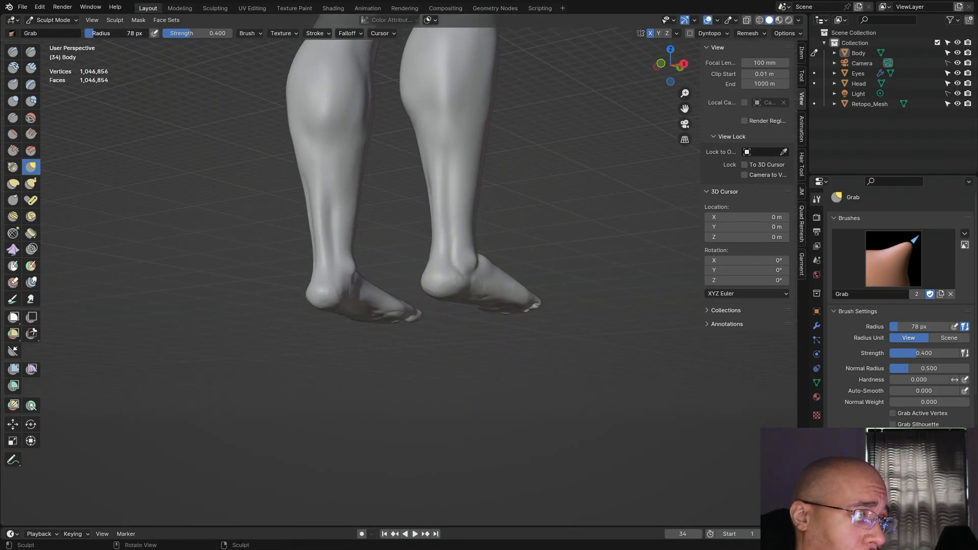
{"action": "left_click_drag", "start_coordinate": [91, 34], "coordinate": [91, 34]}
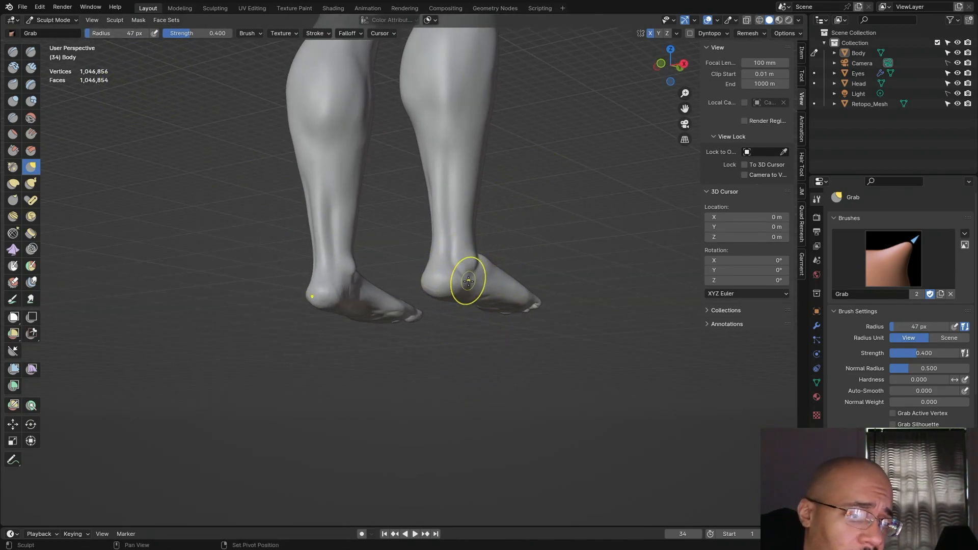
{"action": "left_click_drag", "start_coordinate": [465, 280], "coordinate": [464, 280]}
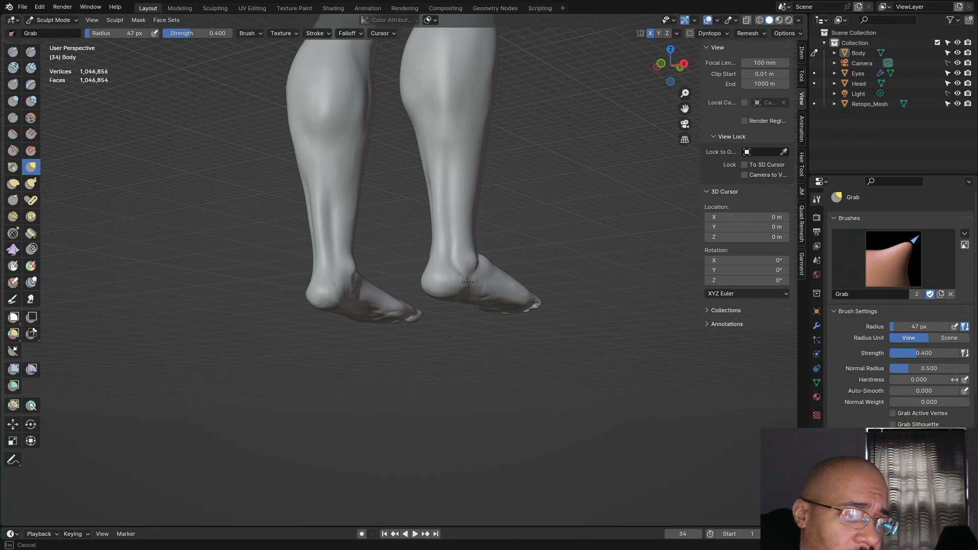
{"action": "left_click_drag", "start_coordinate": [469, 281], "coordinate": [475, 282]}
{"action": "mouse_move", "coordinate": [601, 346]}
{"action": "middle_mouse_down"}
{"action": "mouse_move", "coordinate": [555, 355]}
{"action": "mouse_move", "coordinate": [554, 364]}
{"action": "mouse_move", "coordinate": [563, 348]}
{"action": "mouse_move", "coordinate": [493, 321]}
{"action": "middle_mouse_up"}
{"action": "left_click_drag", "start_coordinate": [459, 320], "coordinate": [463, 320]}
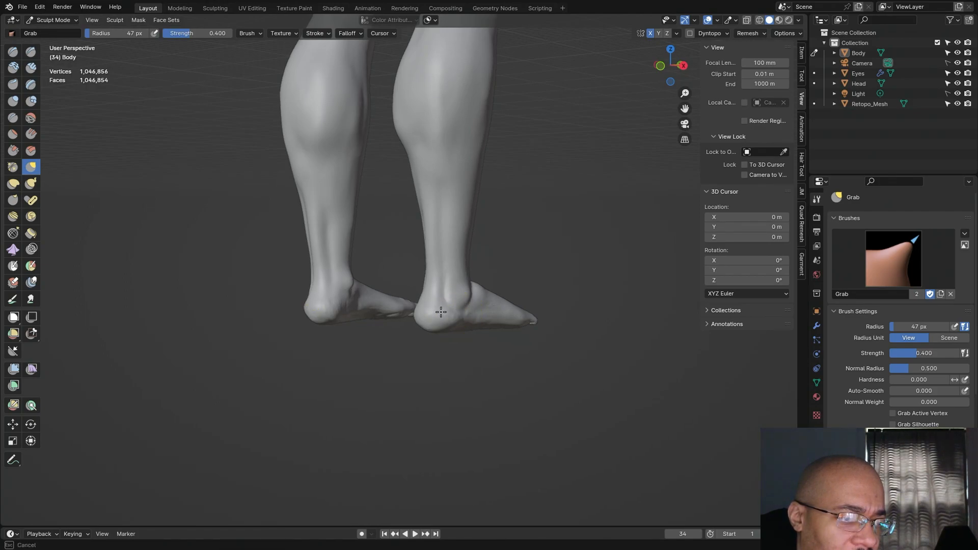
{"action": "mouse_move", "coordinate": [586, 354]}
{"action": "middle_mouse_down"}
{"action": "mouse_move", "coordinate": [529, 340]}
{"action": "mouse_move", "coordinate": [638, 353]}
{"action": "middle_mouse_up"}
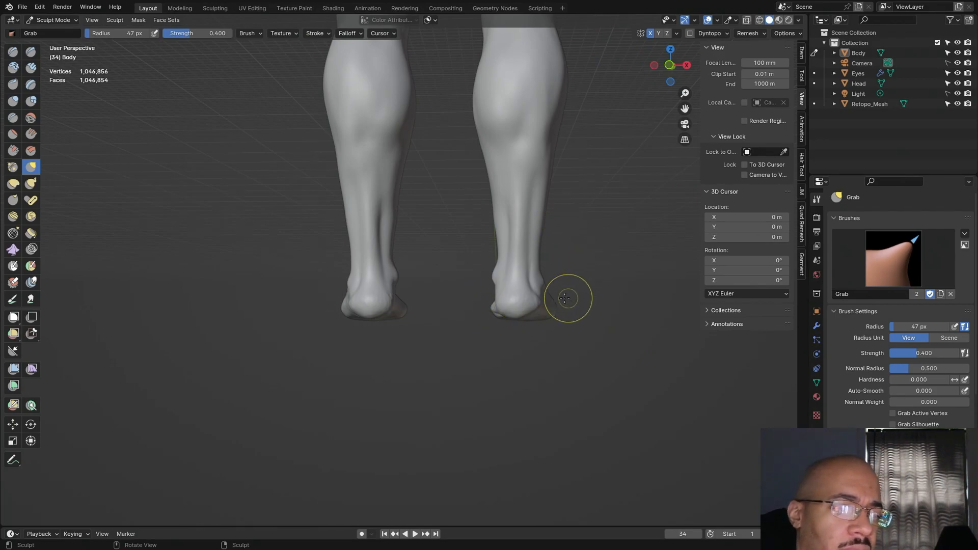
{"action": "left_click_drag", "start_coordinate": [537, 306], "coordinate": [543, 301]}
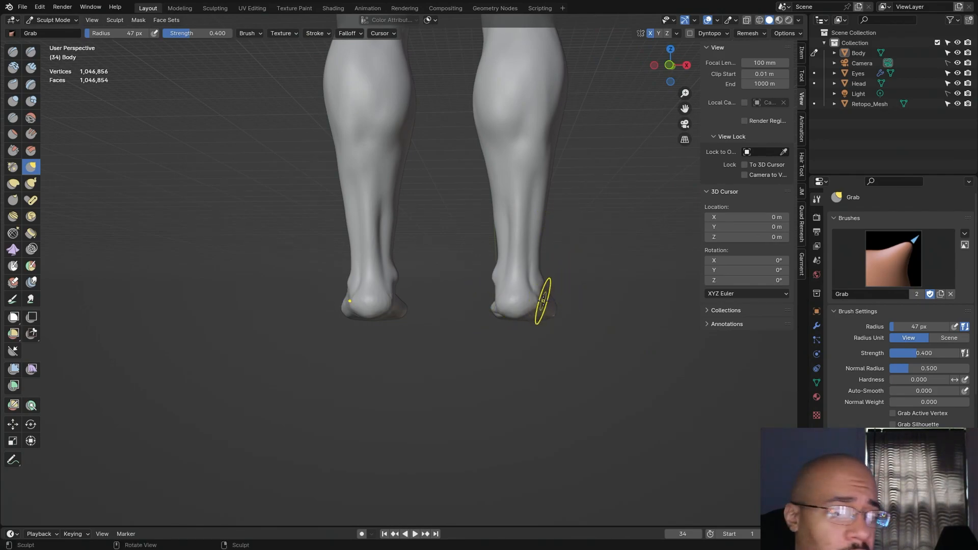
{"action": "mouse_move", "coordinate": [629, 327]}
{"action": "middle_mouse_down"}
{"action": "mouse_move", "coordinate": [547, 364]}
{"action": "mouse_move", "coordinate": [461, 349]}
{"action": "mouse_move", "coordinate": [503, 387]}
{"action": "mouse_move", "coordinate": [465, 321]}
{"action": "middle_mouse_up"}
Step: Reshape the front of the ankle where the shin meets the foot using Grab at 121 px, and reduce the radius to 59 px
{"action": "mouse_move", "coordinate": [558, 293]}
{"action": "middle_mouse_down"}
{"action": "mouse_move", "coordinate": [548, 272]}
{"action": "mouse_move", "coordinate": [551, 161]}
{"action": "mouse_move", "coordinate": [639, 288]}
{"action": "mouse_move", "coordinate": [617, 293]}
{"action": "mouse_move", "coordinate": [598, 456]}
{"action": "mouse_move", "coordinate": [595, 435]}
{"action": "middle_mouse_up"}
{"action": "scroll", "coordinate": [632, 287], "scroll_direction": "down", "scroll_amount": 3}
{"action": "scroll", "coordinate": [594, 435], "scroll_direction": "up", "scroll_amount": 2}
{"action": "middle_click_drag", "start_coordinate": [638, 466], "coordinate": [280, 360], "text": "shift"}
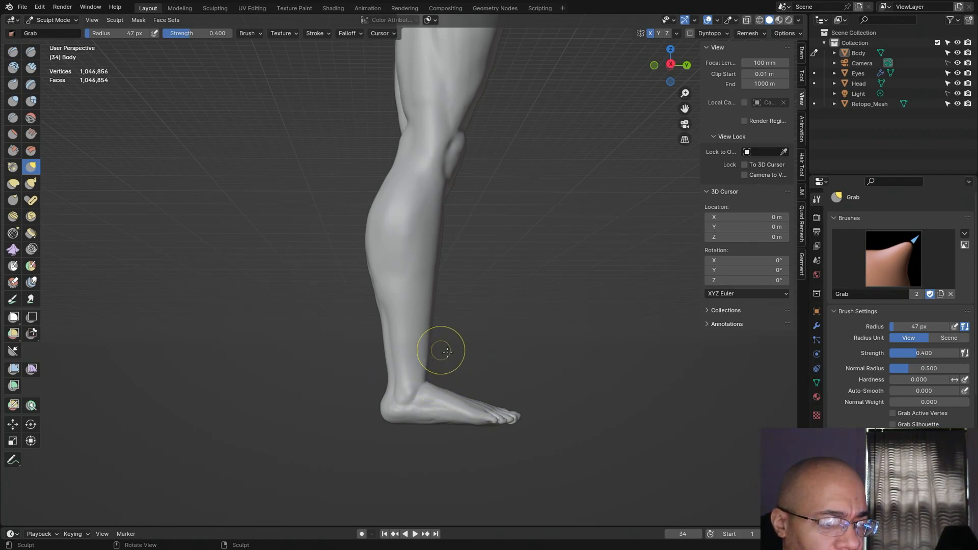
{"action": "scroll", "coordinate": [522, 381], "scroll_direction": "up", "scroll_amount": 4}
{"action": "middle_click_drag", "start_coordinate": [542, 382], "coordinate": [436, 221], "text": "shift"}
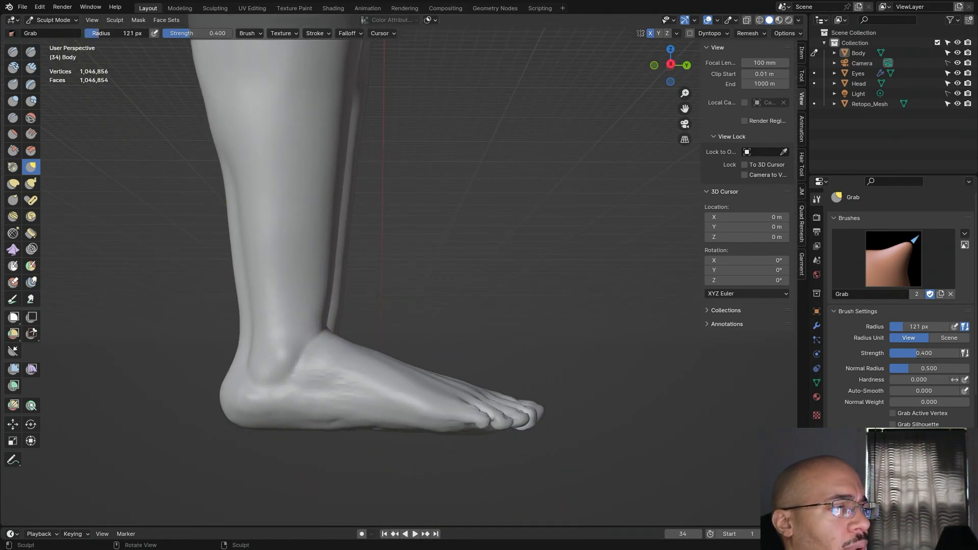
{"action": "mouse_move", "coordinate": [326, 328]}
{"action": "left_mouse_down"}
{"action": "mouse_move", "coordinate": [342, 326]}
{"action": "mouse_move", "coordinate": [331, 323]}
{"action": "left_mouse_up"}
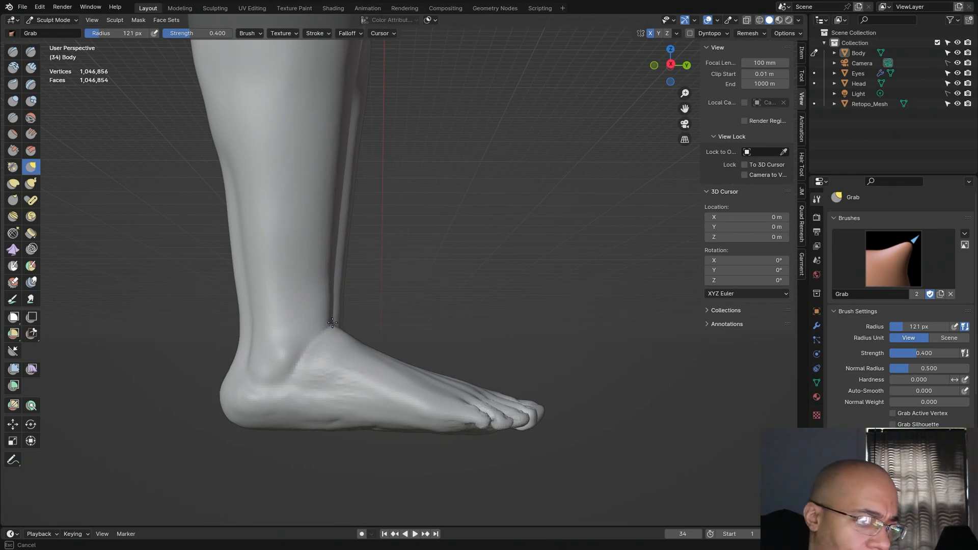
{"action": "left_click_drag", "start_coordinate": [333, 322], "coordinate": [331, 306]}
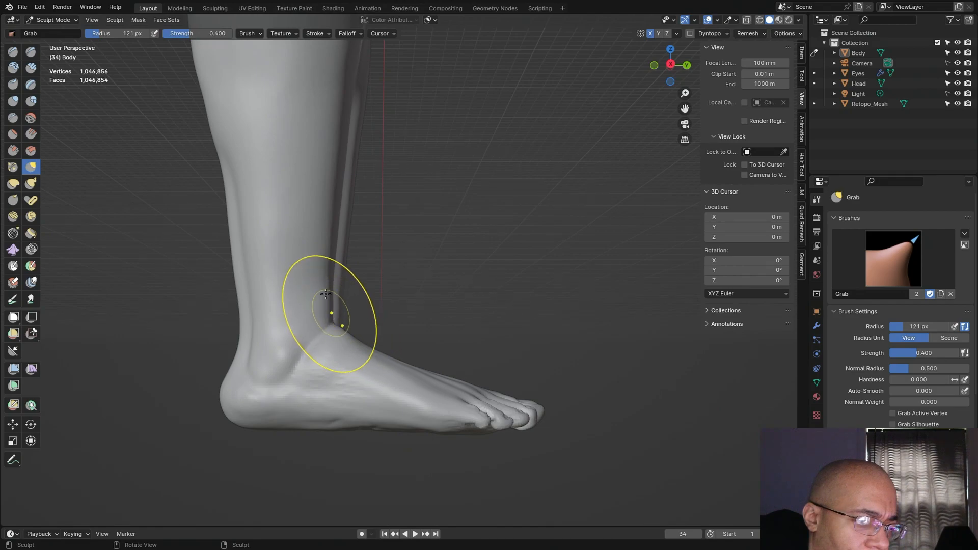
{"action": "left_click_drag", "start_coordinate": [77, 26], "coordinate": [68, 20]}
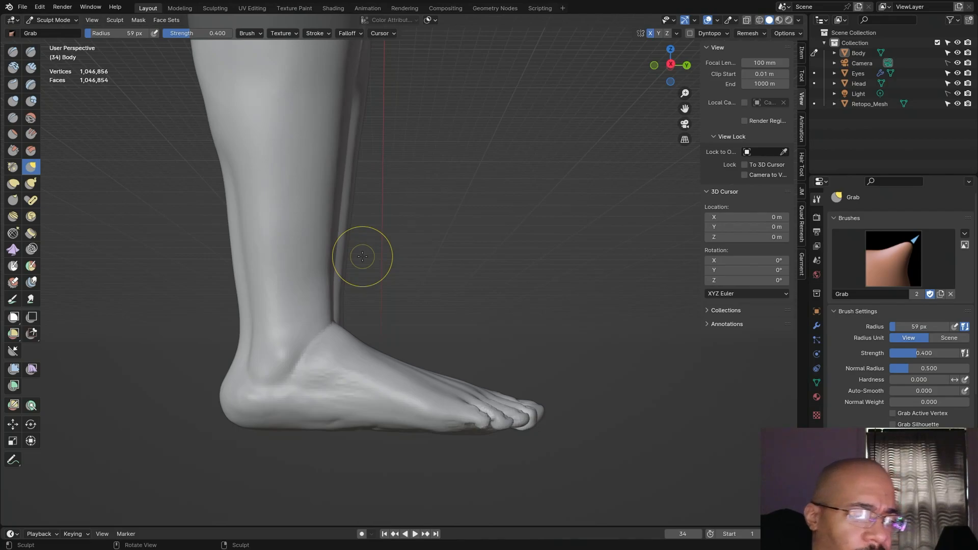
Step: Examine the thighs, knees, hips and hands from the front and from three-quarter angles
{"action": "scroll", "coordinate": [363, 256], "scroll_direction": "down", "scroll_amount": 2}
{"action": "mouse_move", "coordinate": [378, 284]}
{"action": "middle_mouse_down"}
{"action": "mouse_move", "coordinate": [465, 285]}
{"action": "mouse_move", "coordinate": [226, 287]}
{"action": "mouse_move", "coordinate": [478, 292]}
{"action": "mouse_move", "coordinate": [575, 305]}
{"action": "mouse_move", "coordinate": [557, 354]}
{"action": "mouse_move", "coordinate": [310, 365]}
{"action": "mouse_move", "coordinate": [231, 380]}
{"action": "mouse_move", "coordinate": [373, 364]}
{"action": "mouse_move", "coordinate": [340, 380]}
{"action": "middle_mouse_up"}
{"action": "scroll", "coordinate": [570, 302], "scroll_direction": "down", "scroll_amount": 3}
{"action": "scroll", "coordinate": [554, 341], "scroll_direction": "up", "scroll_amount": 4}
{"action": "scroll", "coordinate": [352, 353], "scroll_direction": "down", "scroll_amount": 2}
{"action": "scroll", "coordinate": [439, 351], "scroll_direction": "up", "scroll_amount": 4}
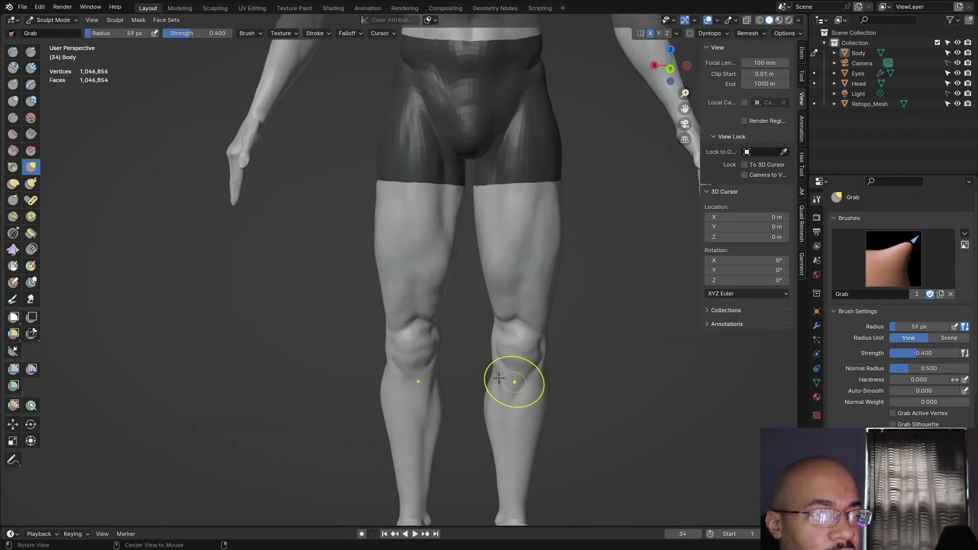
{"action": "mouse_move", "coordinate": [644, 375]}
{"action": "middle_mouse_down"}
{"action": "mouse_move", "coordinate": [548, 387]}
{"action": "mouse_move", "coordinate": [359, 378]}
{"action": "mouse_move", "coordinate": [563, 406]}
{"action": "middle_mouse_up"}
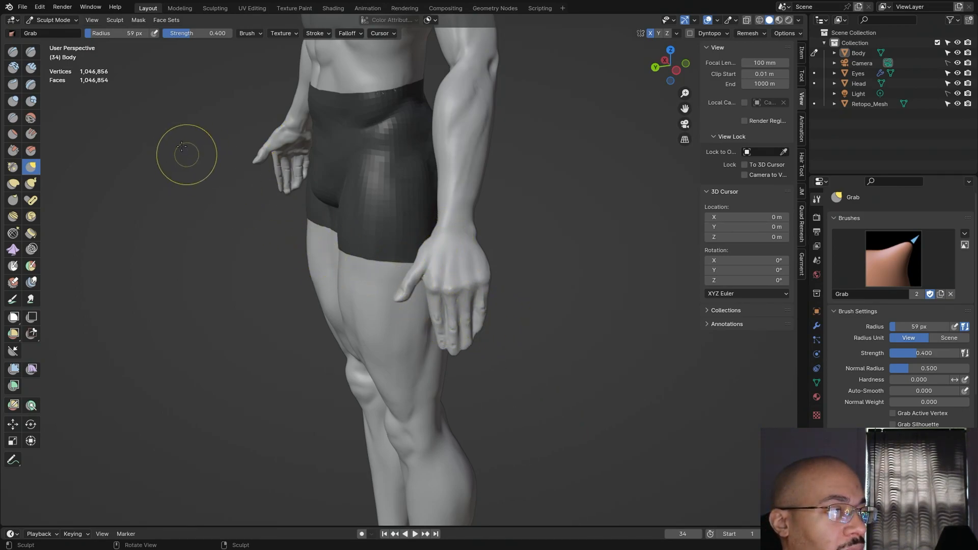
{"action": "mouse_move", "coordinate": [656, 381]}
{"action": "middle_mouse_down"}
{"action": "mouse_move", "coordinate": [591, 362]}
{"action": "mouse_move", "coordinate": [669, 371]}
{"action": "middle_mouse_up"}
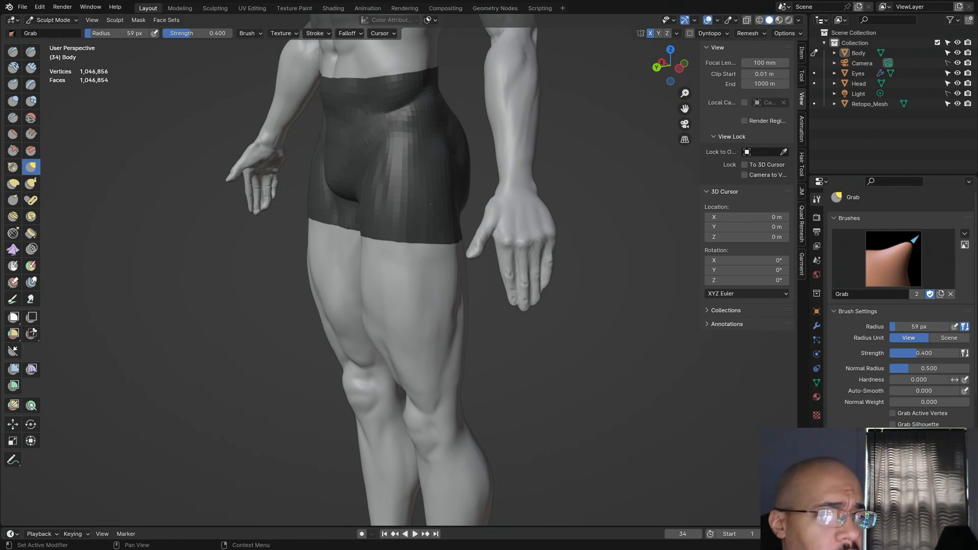
{"action": "mouse_move", "coordinate": [637, 343]}
{"action": "middle_mouse_down"}
{"action": "mouse_move", "coordinate": [634, 357]}
{"action": "mouse_move", "coordinate": [635, 347]}
{"action": "middle_mouse_up"}
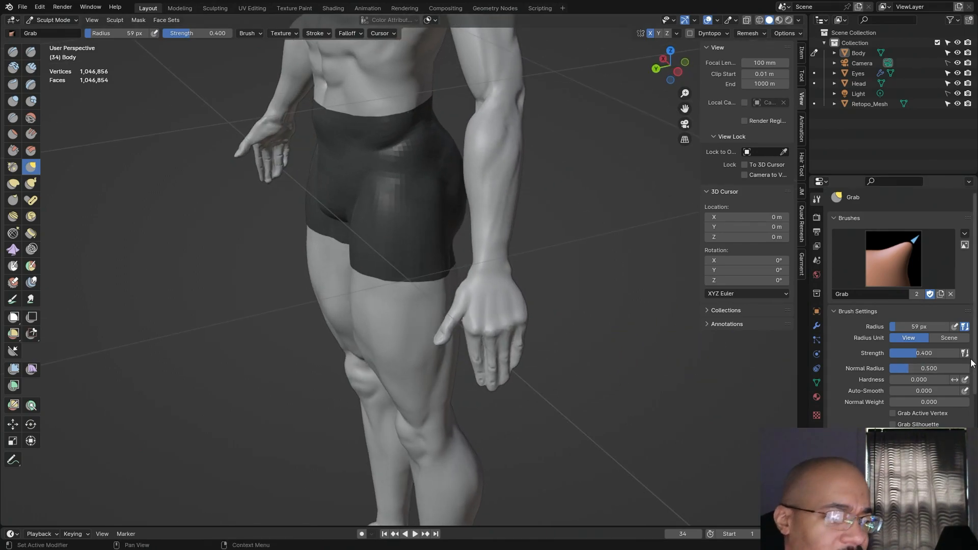
{"action": "scroll", "coordinate": [672, 349], "scroll_direction": "up", "scroll_amount": 2}
{"action": "mouse_move", "coordinate": [672, 374]}
{"action": "middle_mouse_down"}
{"action": "mouse_move", "coordinate": [666, 384]}
{"action": "mouse_move", "coordinate": [652, 378]}
{"action": "mouse_move", "coordinate": [658, 384]}
{"action": "middle_mouse_up"}
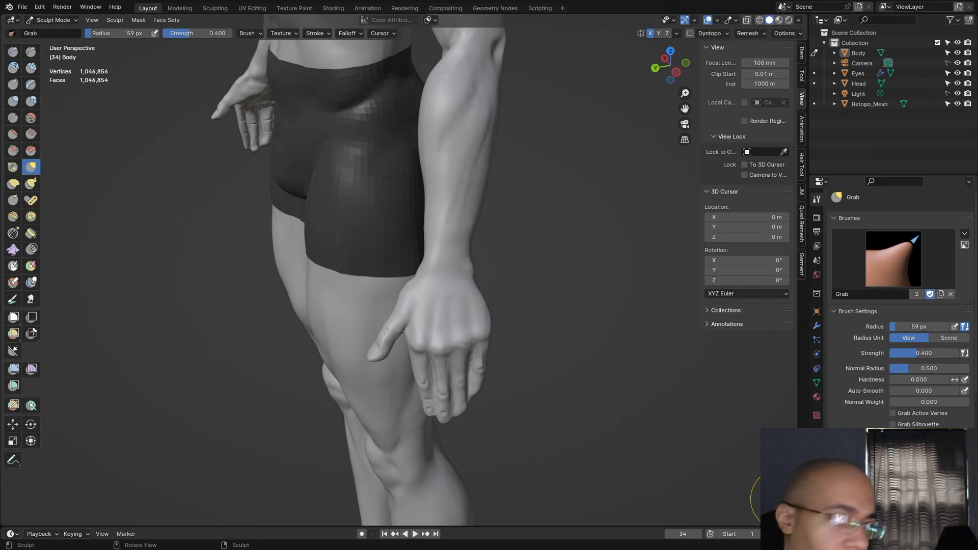
Step: Switch to the Back orthographic view and examine the proportions of the whole figure, head to feet
{"action": "left_click", "coordinate": [655, 68]}
{"action": "scroll", "coordinate": [601, 91], "scroll_direction": "down", "scroll_amount": 3}
{"action": "scroll", "coordinate": [595, 106], "scroll_direction": "down", "scroll_amount": 2}
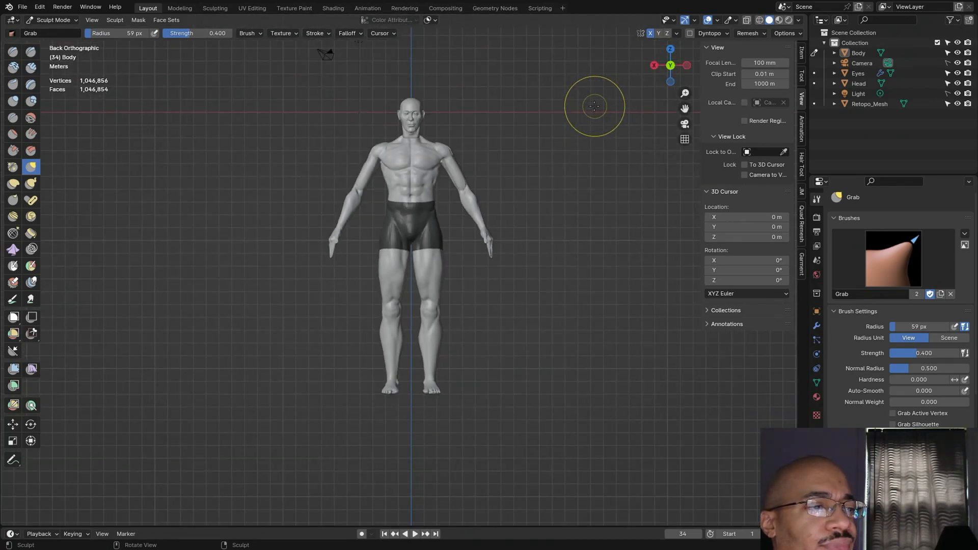
{"action": "scroll", "coordinate": [595, 106], "scroll_direction": "up", "scroll_amount": 1}
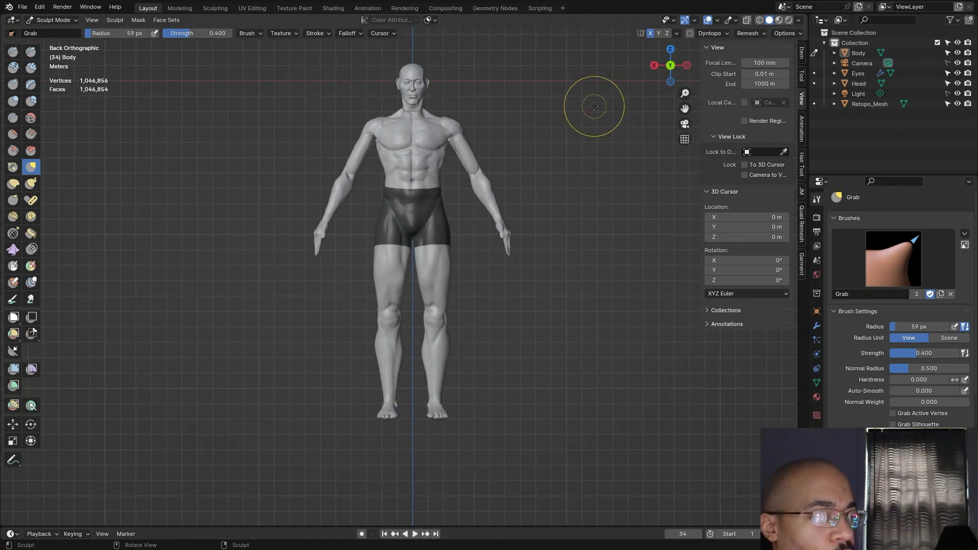
{"action": "scroll", "coordinate": [563, 169], "scroll_direction": "up", "scroll_amount": 1}
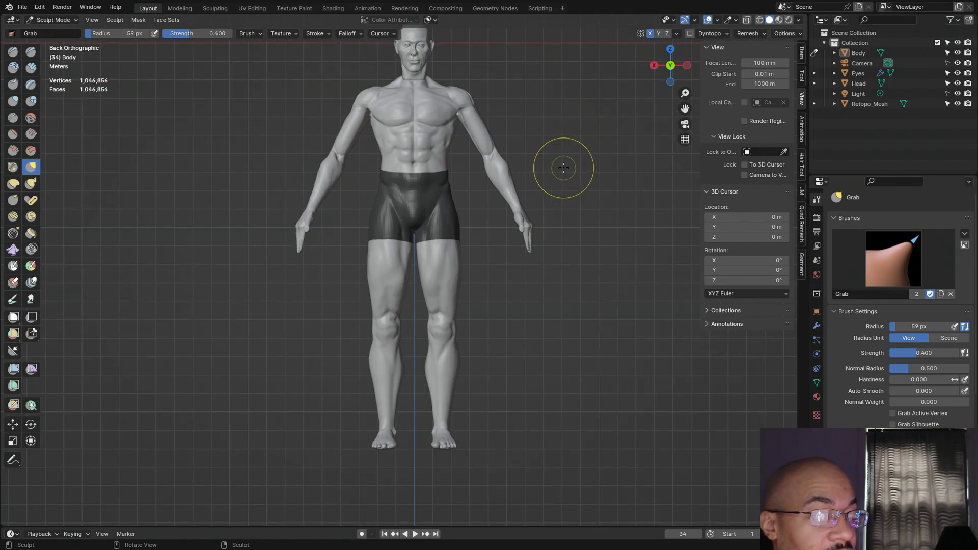
{"action": "middle_click_drag", "start_coordinate": [588, 145], "coordinate": [574, 194], "text": "shift"}
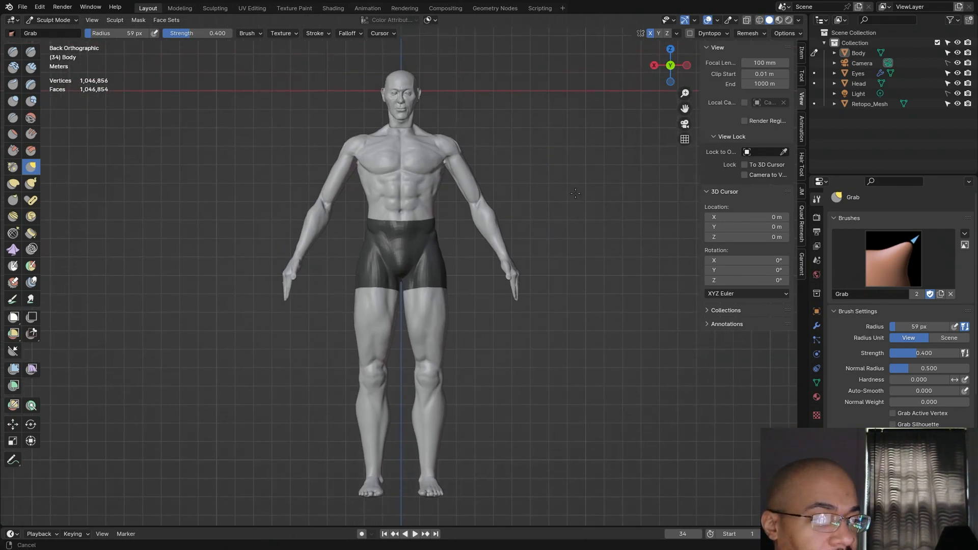
{"action": "scroll", "coordinate": [575, 194], "scroll_direction": "up", "scroll_amount": 1}
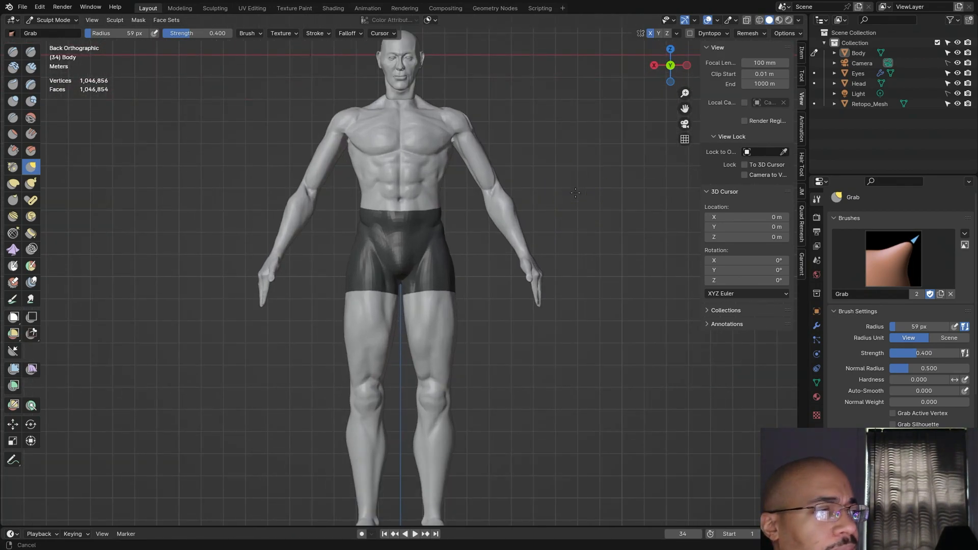
{"action": "scroll", "coordinate": [576, 193], "scroll_direction": "down", "scroll_amount": 1}
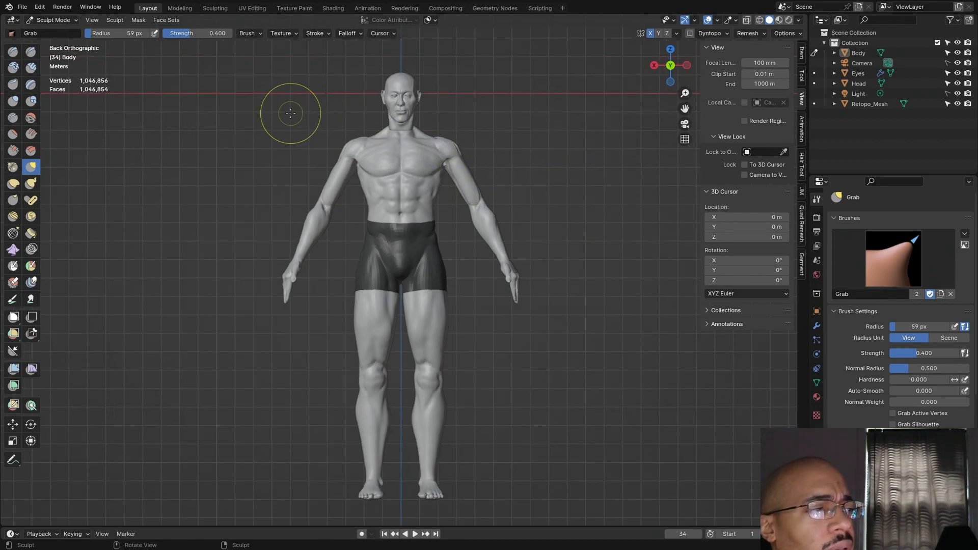
Step: Start timeline playback and view the full figure from a three-quarter angle and from the front
{"action": "key", "text": "space"}
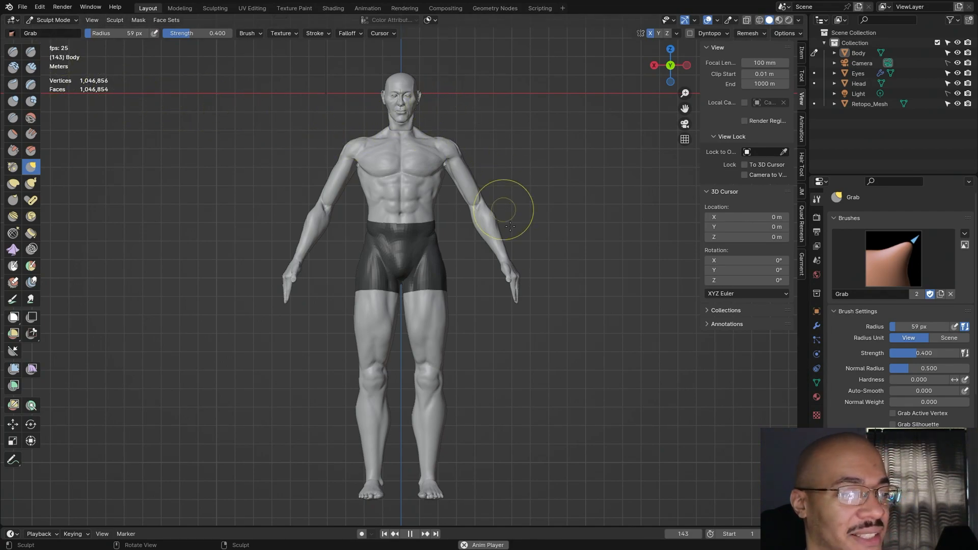
{"action": "middle_click_drag", "start_coordinate": [557, 267], "coordinate": [535, 270]}
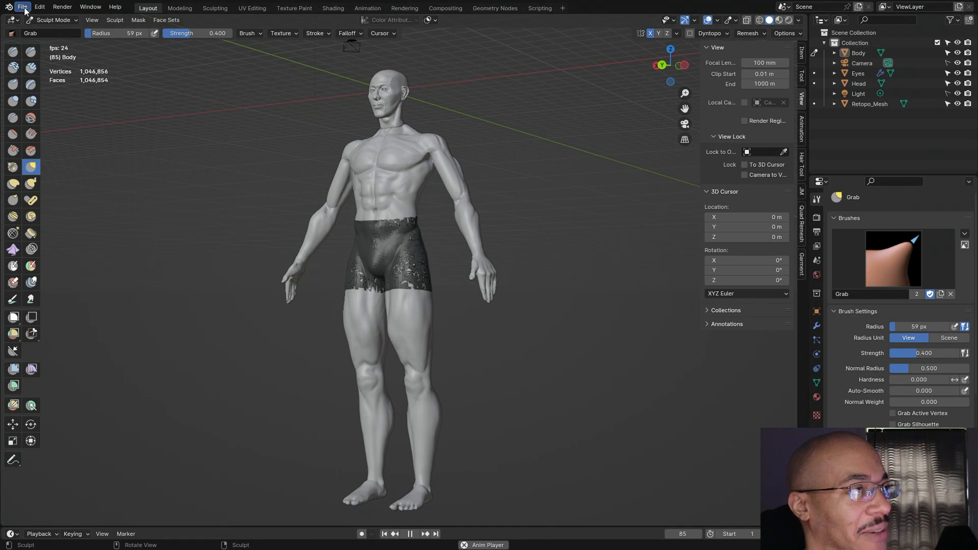
{"action": "middle_click_drag", "start_coordinate": [166, 192], "coordinate": [199, 189]}
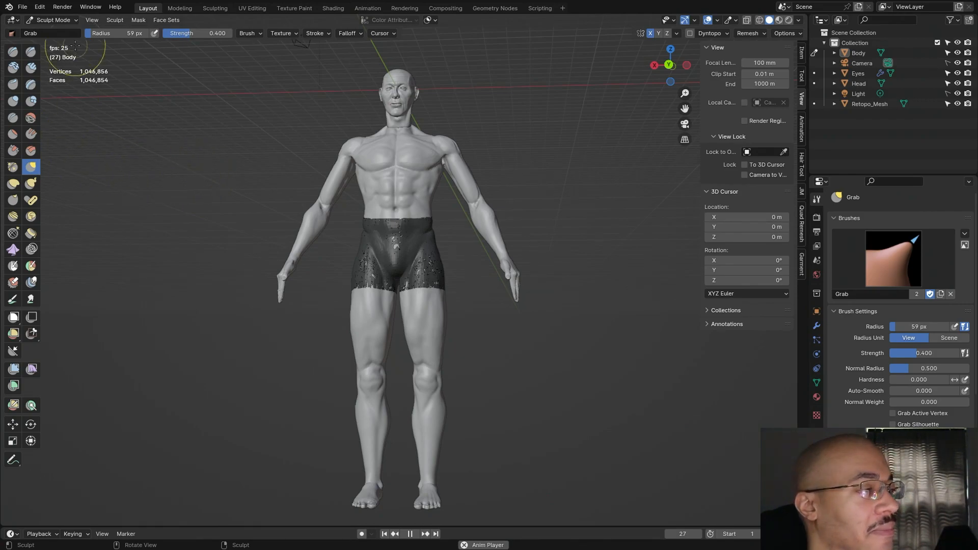
Step: Switch from Sculpt Mode to Object Mode and frame the whole figure in the Back orthographic view
{"action": "left_click", "coordinate": [53, 19]}
{"action": "left_click", "coordinate": [56, 32]}
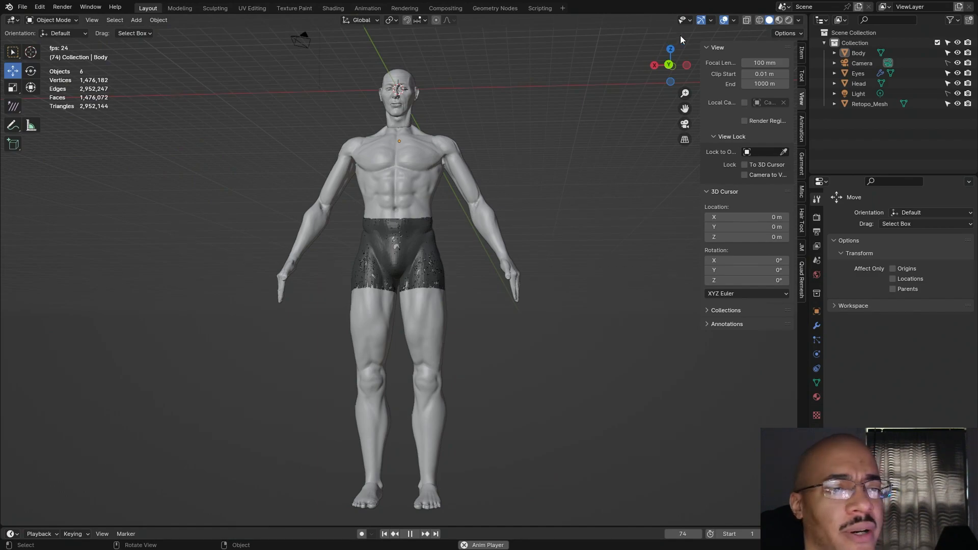
{"action": "left_click", "coordinate": [670, 66]}
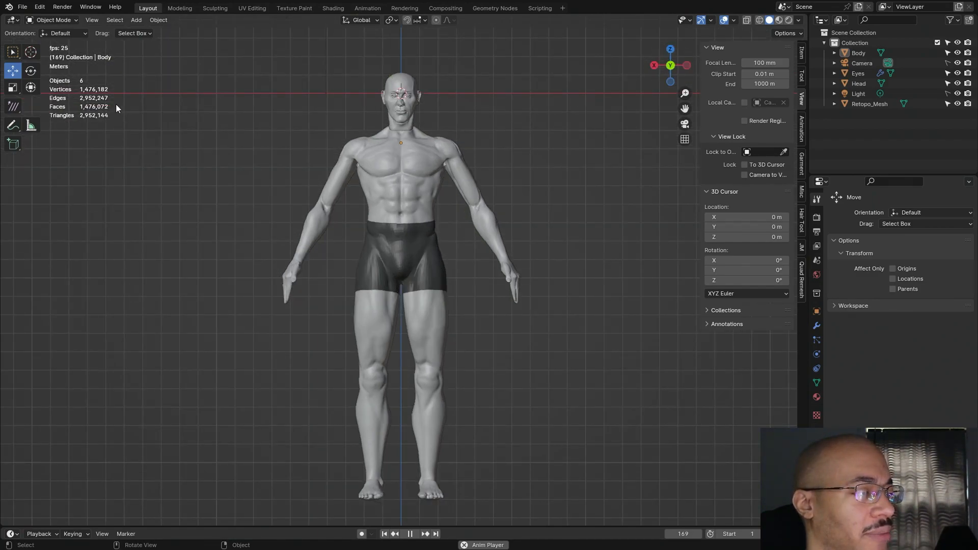
{"action": "scroll", "coordinate": [443, 147], "scroll_direction": "down", "scroll_amount": 3}
{"action": "scroll", "coordinate": [444, 145], "scroll_direction": "up", "scroll_amount": 2}
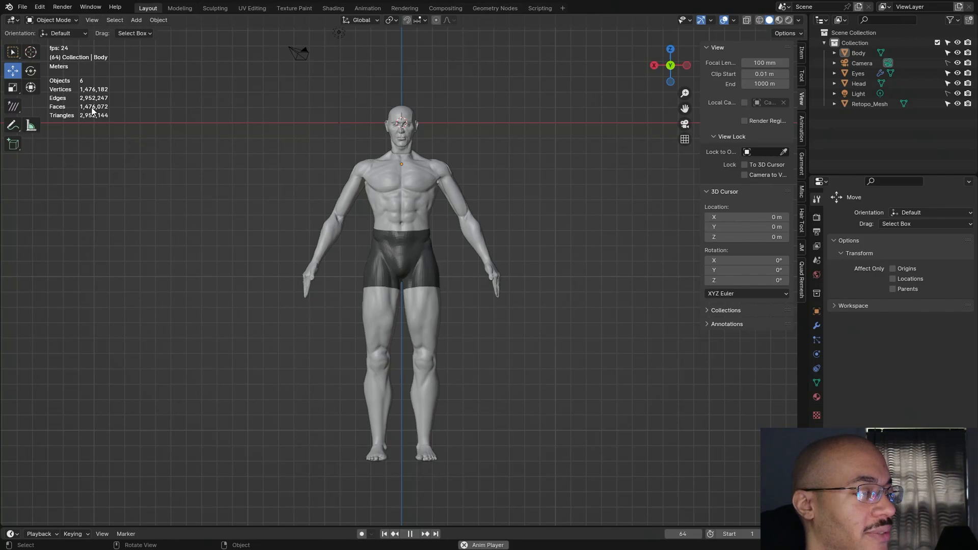
Step: Apply all transforms to the character's body
{"action": "scroll", "coordinate": [411, 177], "scroll_direction": "up", "scroll_amount": 2}
{"action": "scroll", "coordinate": [411, 177], "scroll_direction": "down", "scroll_amount": 1}
{"action": "middle_click_drag", "start_coordinate": [410, 178], "coordinate": [478, 218], "text": "shift"}
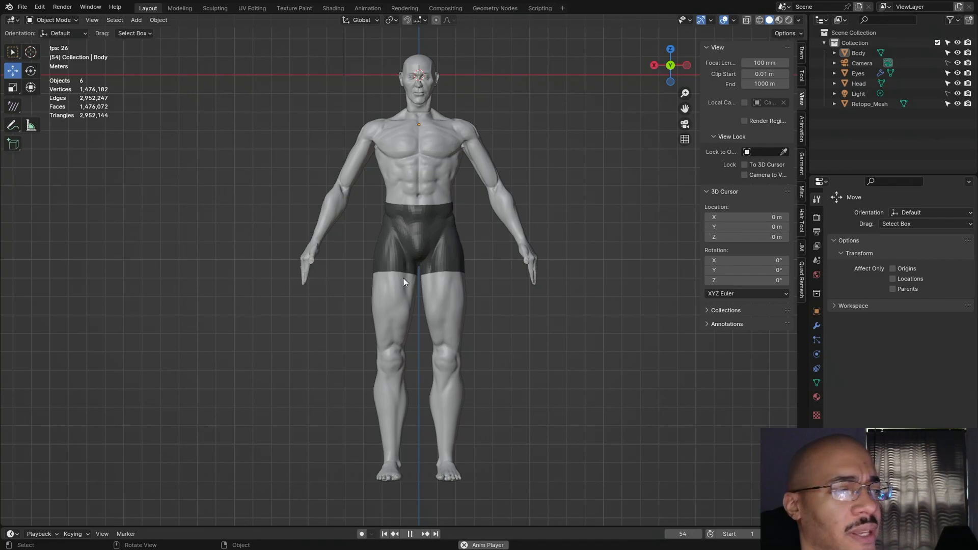
{"action": "mouse_move", "coordinate": [590, 391]}
{"action": "middle_mouse_down"}
{"action": "mouse_move", "coordinate": [520, 387]}
{"action": "mouse_move", "coordinate": [507, 421]}
{"action": "mouse_move", "coordinate": [617, 383]}
{"action": "mouse_move", "coordinate": [594, 378]}
{"action": "middle_mouse_up"}
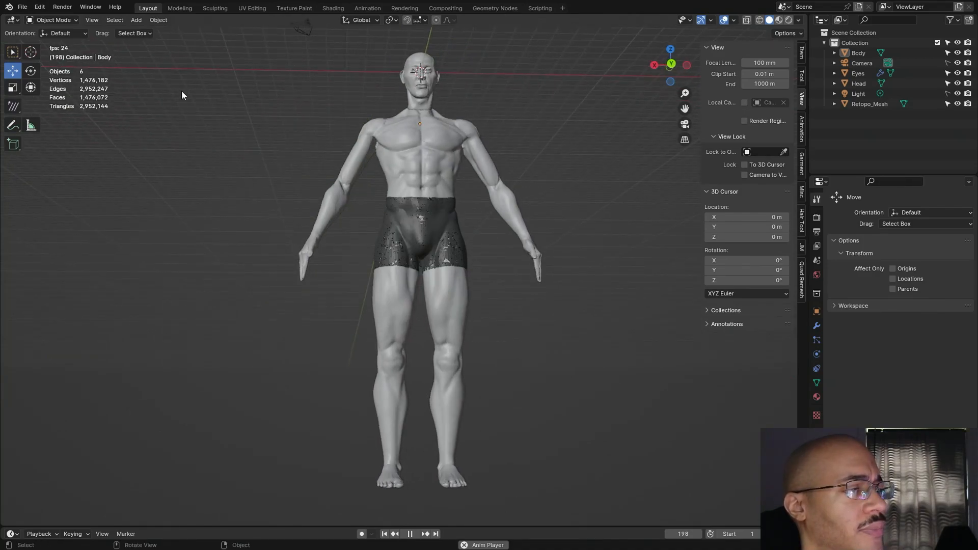
{"action": "left_click", "coordinate": [158, 19]}
{"action": "mouse_move", "coordinate": [203, 32]}
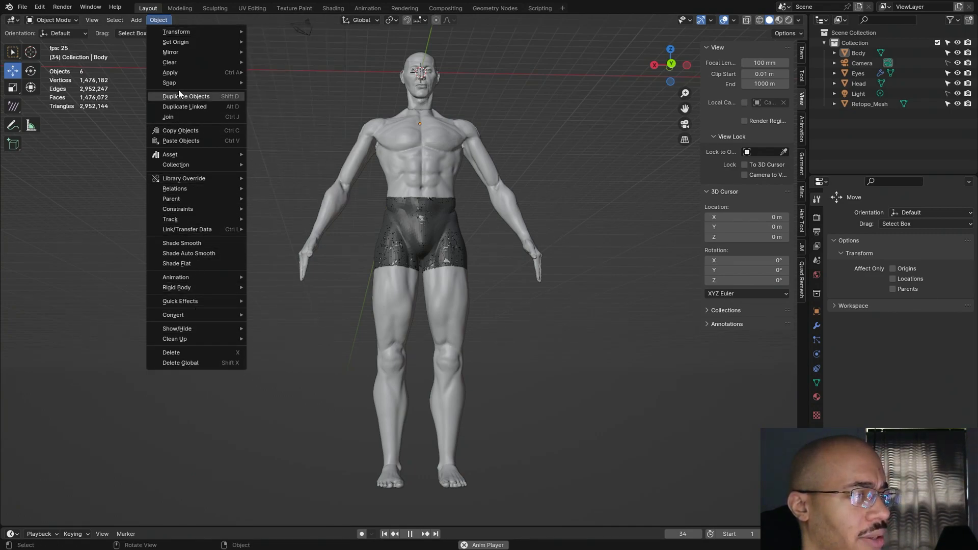
{"action": "mouse_move", "coordinate": [187, 75]}
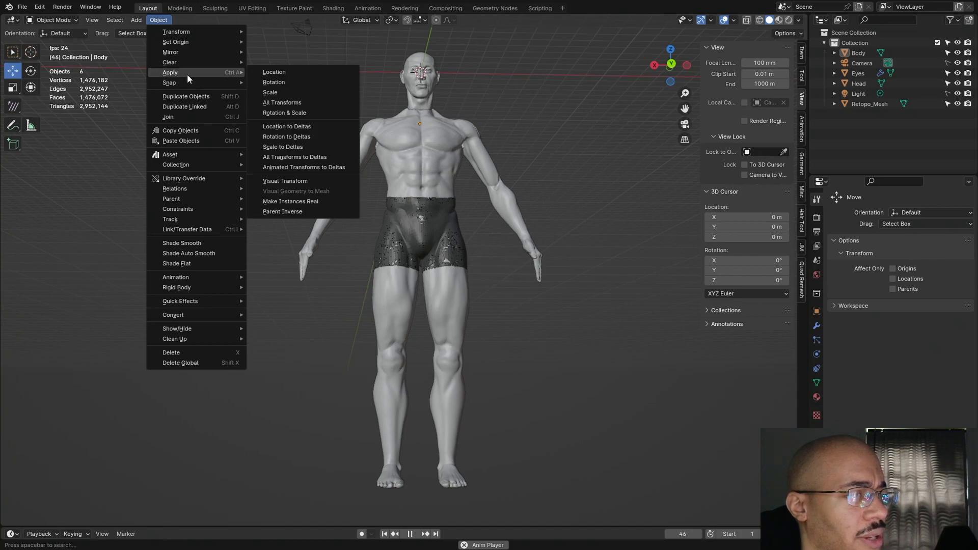
{"action": "left_click", "coordinate": [290, 102]}
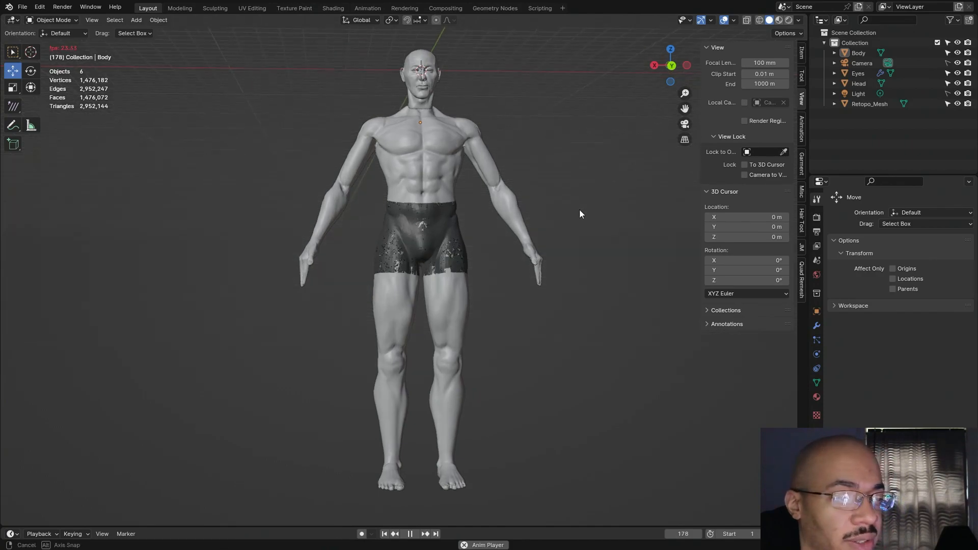
Step: Switch the body to Sculpt Mode and choose the Lasso Mask tool
{"action": "middle_click_drag", "start_coordinate": [564, 228], "coordinate": [574, 217]}
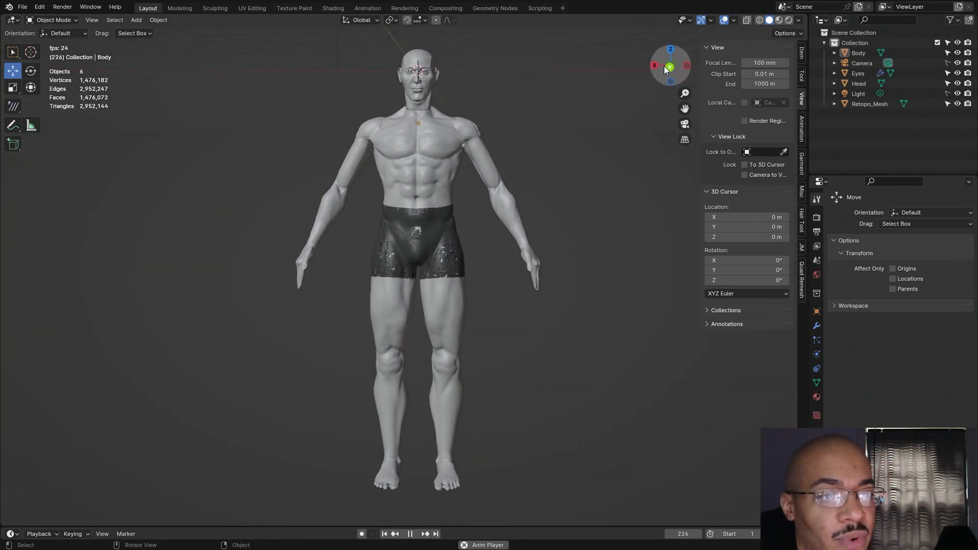
{"action": "left_click", "coordinate": [670, 67]}
{"action": "scroll", "coordinate": [634, 228], "scroll_direction": "up", "scroll_amount": 3}
{"action": "middle_click_drag", "start_coordinate": [633, 228], "coordinate": [496, 293], "text": "shift"}
{"action": "scroll", "coordinate": [387, 344], "scroll_direction": "up", "scroll_amount": 2}
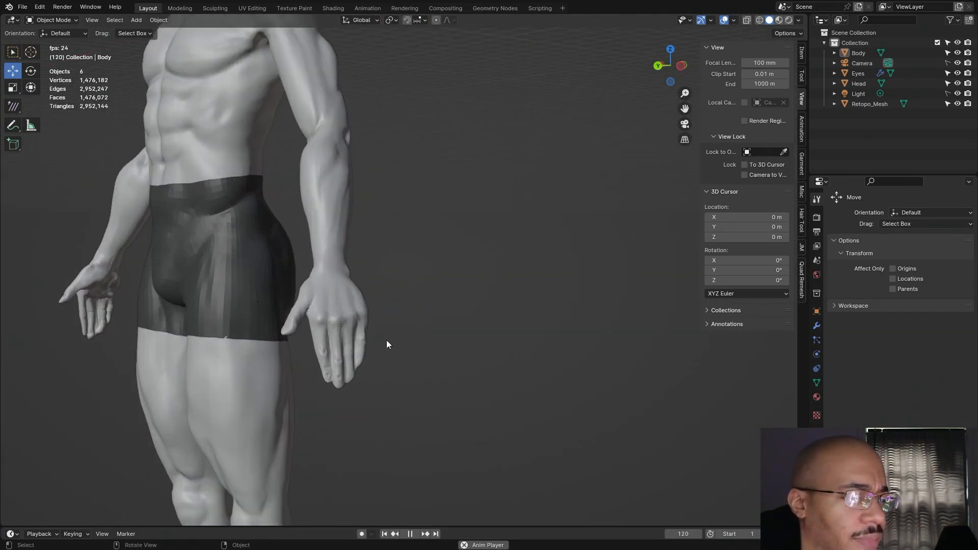
{"action": "middle_click_drag", "start_coordinate": [445, 312], "coordinate": [465, 323]}
{"action": "left_click_drag", "start_coordinate": [466, 322], "coordinate": [608, 239], "text": "alt+shift"}
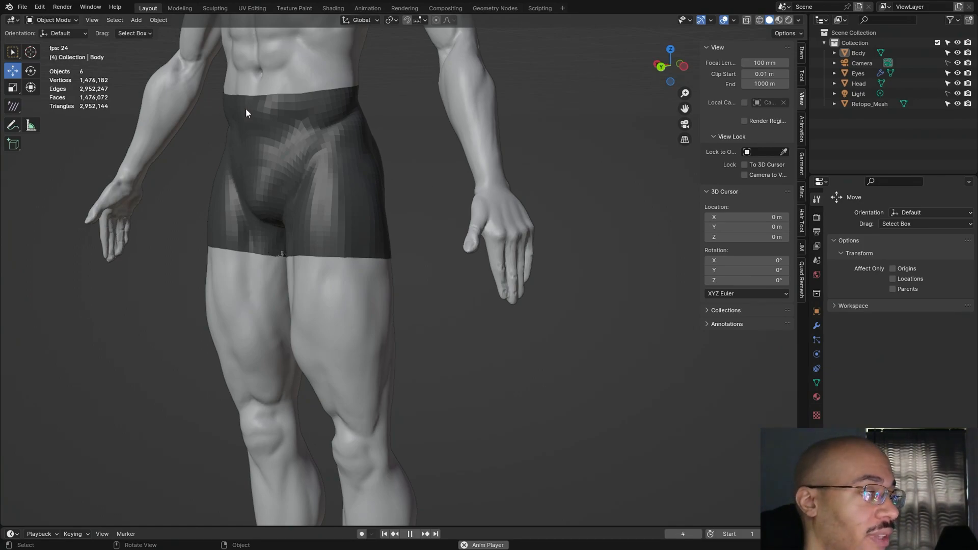
{"action": "left_click", "coordinate": [52, 20]}
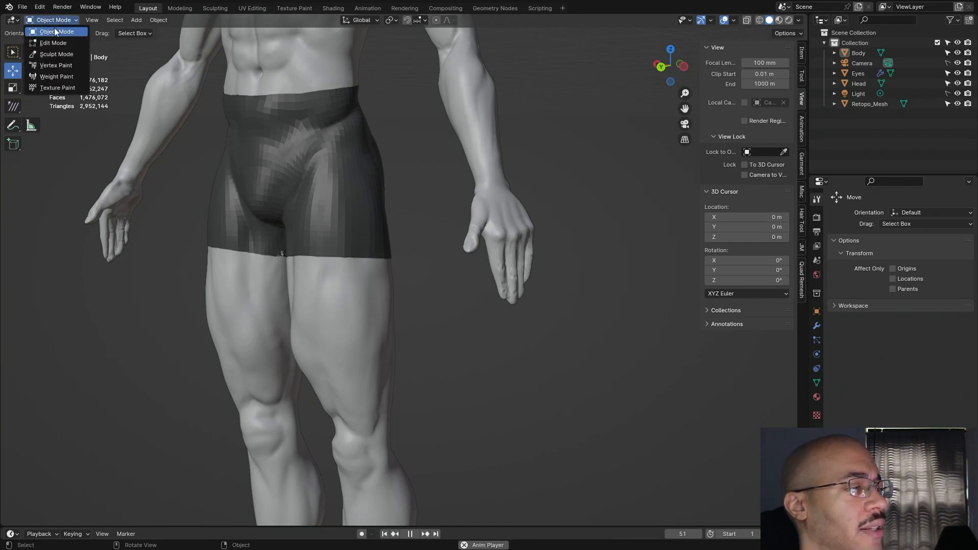
{"action": "left_click", "coordinate": [55, 53]}
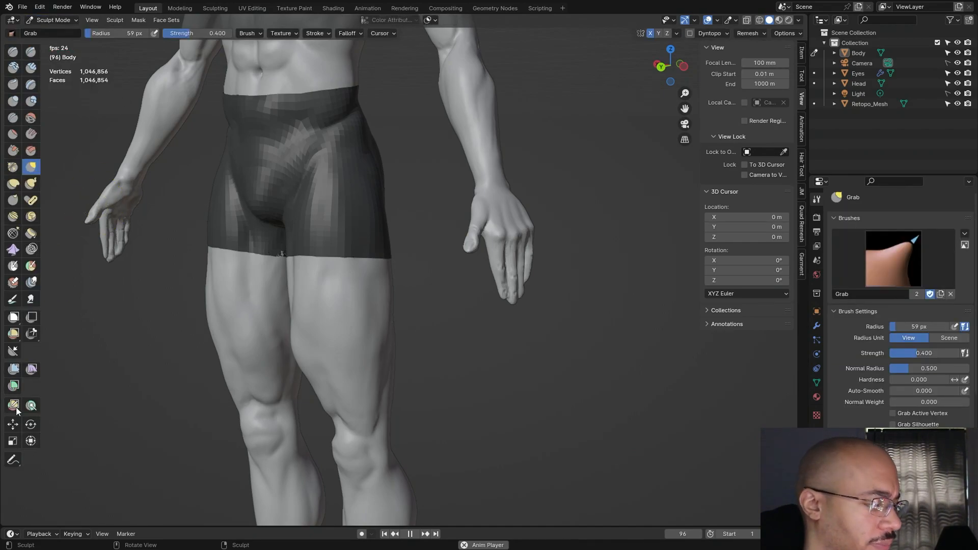
{"action": "left_click", "coordinate": [21, 324]}
{"action": "left_click_drag", "start_coordinate": [19, 322], "coordinate": [48, 341]}
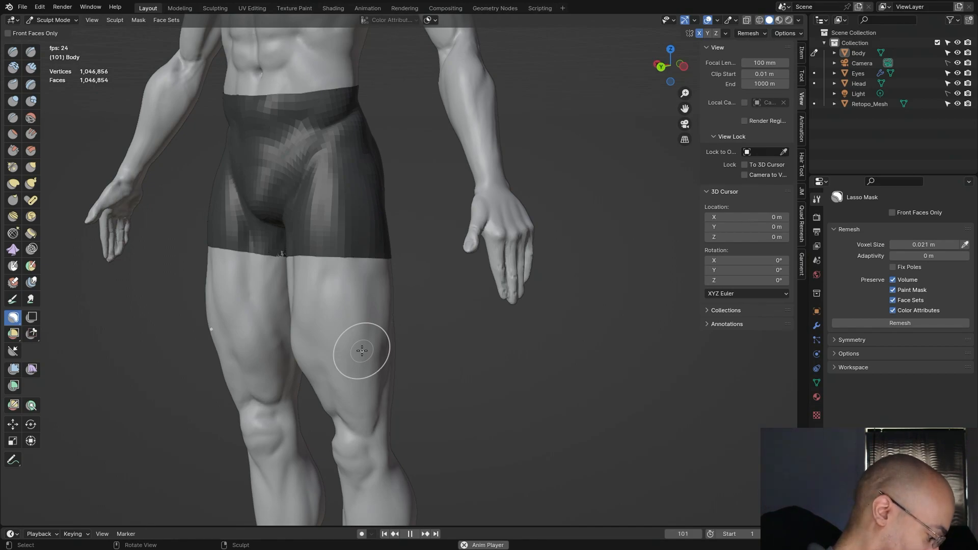
Step: Stop the animation playback and mask everything except both hands by lassoing them up to the wrists and inverting the mask
{"action": "key", "text": "space"}
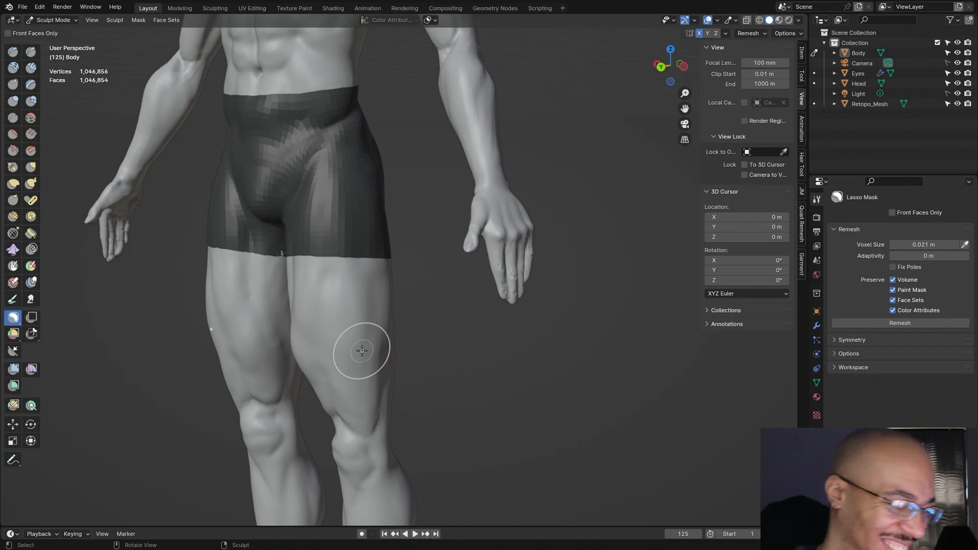
{"action": "middle_click_drag", "start_coordinate": [362, 351], "coordinate": [567, 311]}
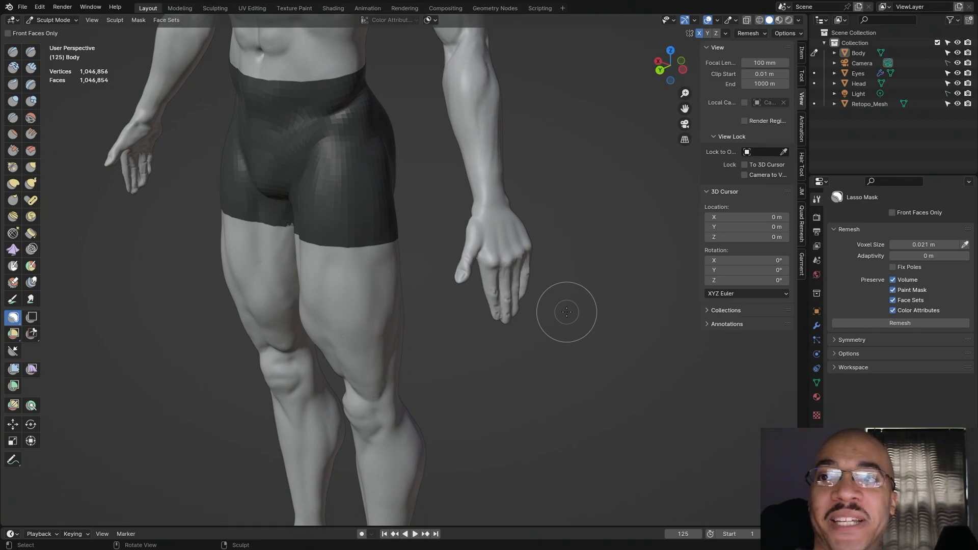
{"action": "mouse_move", "coordinate": [586, 212]}
{"action": "middle_mouse_down"}
{"action": "mouse_move", "coordinate": [578, 226]}
{"action": "mouse_move", "coordinate": [572, 201]}
{"action": "middle_mouse_up"}
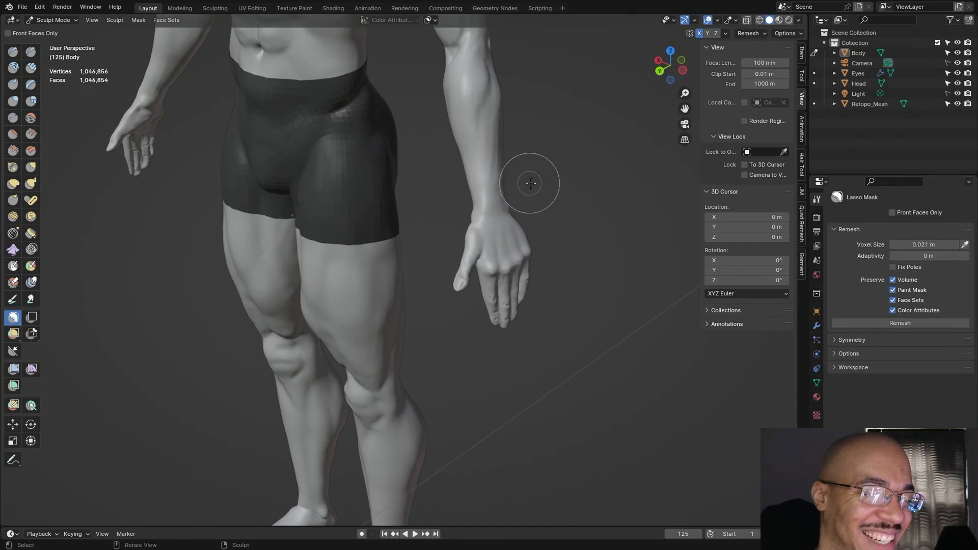
{"action": "mouse_move", "coordinate": [544, 180]}
{"action": "left_mouse_down"}
{"action": "mouse_move", "coordinate": [447, 194]}
{"action": "mouse_move", "coordinate": [436, 240]}
{"action": "mouse_move", "coordinate": [465, 332]}
{"action": "mouse_move", "coordinate": [572, 316]}
{"action": "mouse_move", "coordinate": [561, 187]}
{"action": "mouse_move", "coordinate": [548, 171]}
{"action": "mouse_move", "coordinate": [560, 167]}
{"action": "left_mouse_up"}
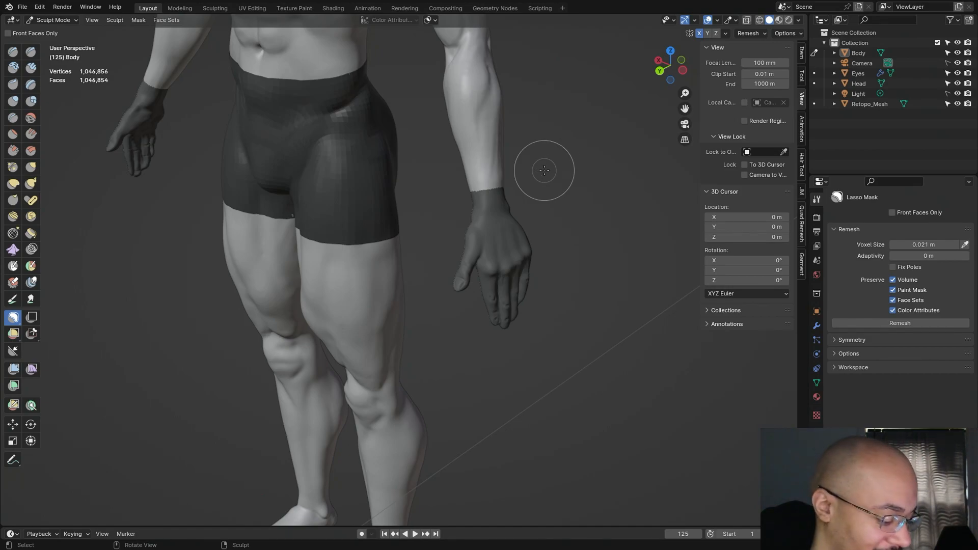
{"action": "key", "text": "ctrl+i"}
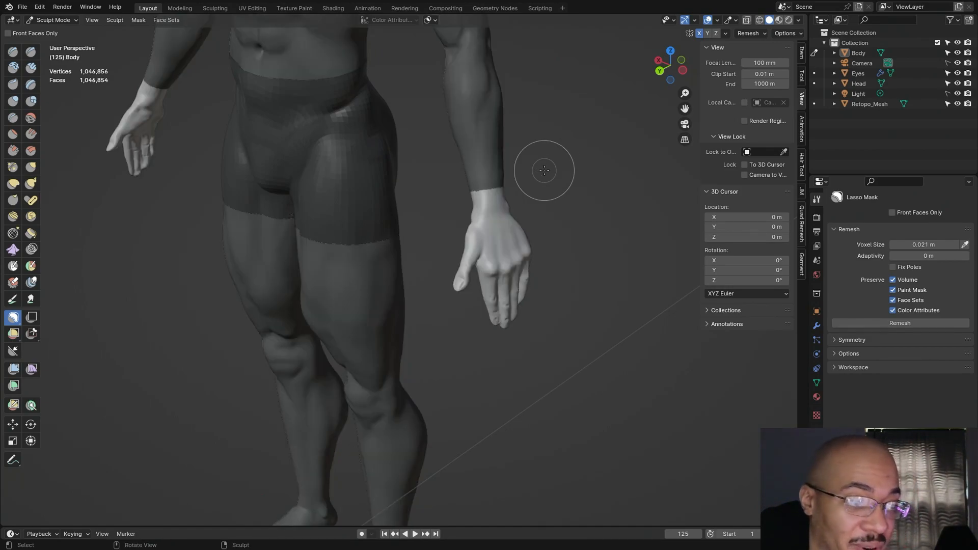
Step: Slice the masked part of the body off to a new object and deselect it
{"action": "left_click", "coordinate": [140, 21]}
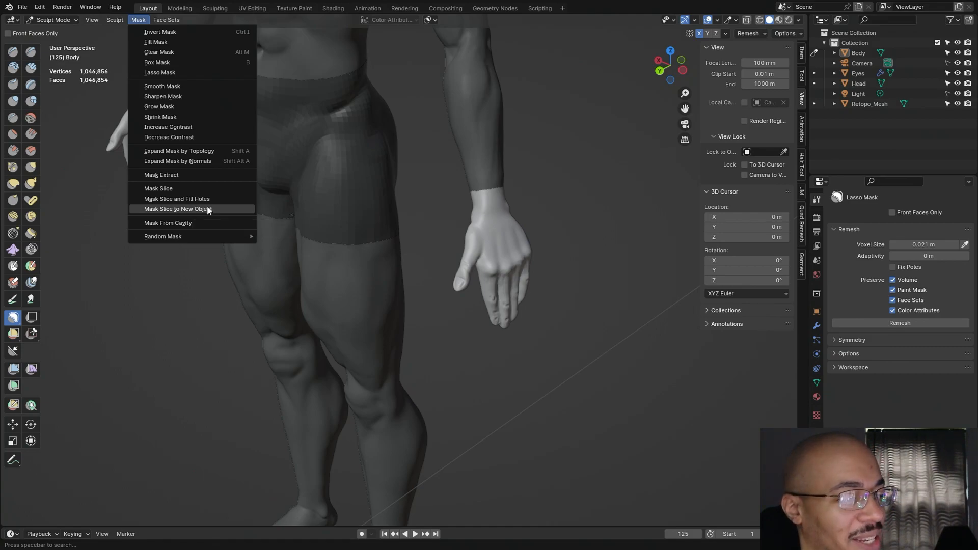
{"action": "left_click", "coordinate": [171, 207]}
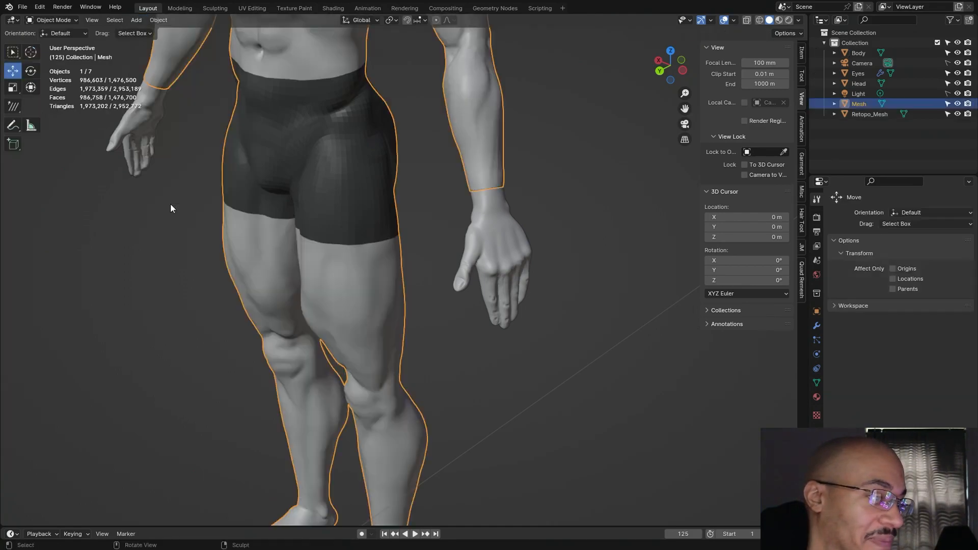
{"action": "left_click", "coordinate": [557, 205]}
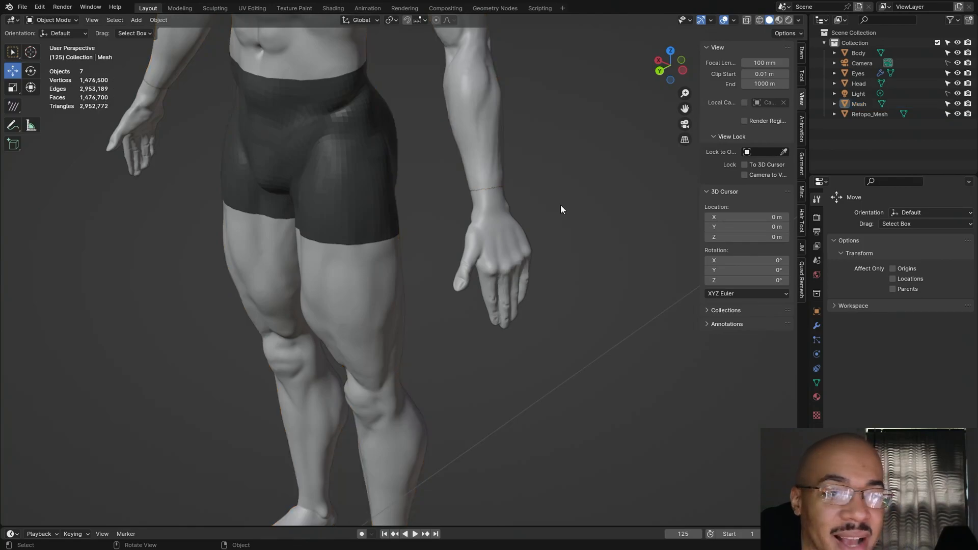
Step: Compare the two separated pieces and rename the torso-and-legs object Mesh as Bo
{"action": "left_click", "coordinate": [891, 106]}
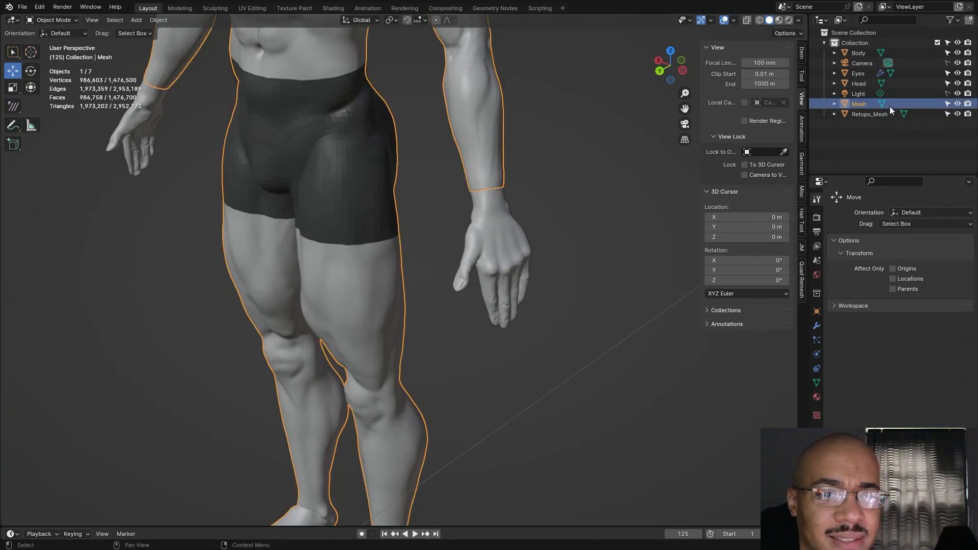
{"action": "left_click", "coordinate": [861, 53]}
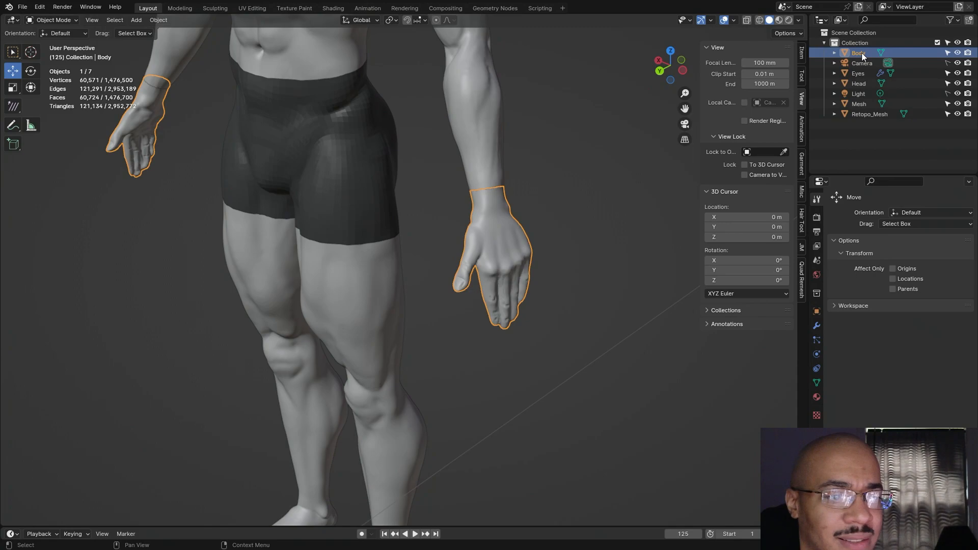
{"action": "left_click", "coordinate": [869, 104]}
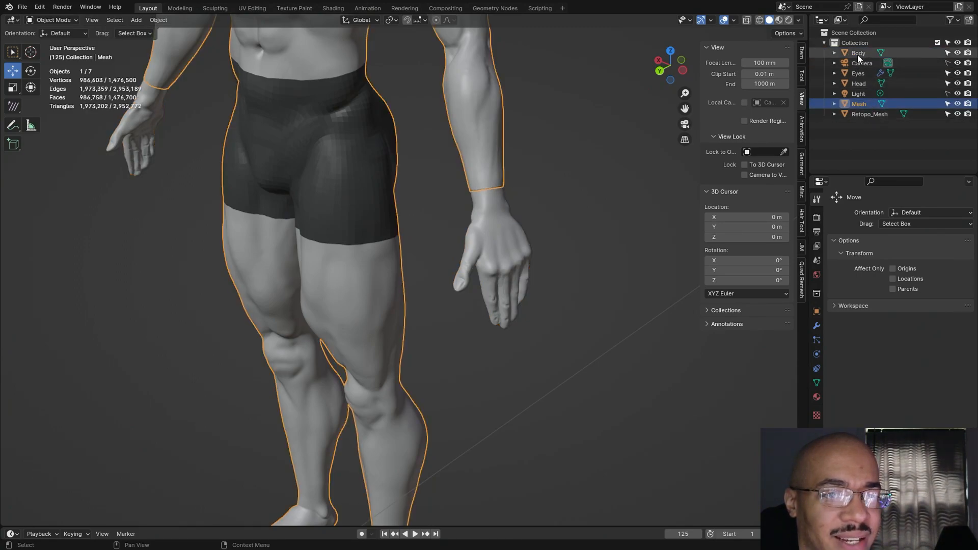
{"action": "left_click", "coordinate": [858, 54]}
{"action": "left_click", "coordinate": [861, 101]}
{"action": "double_click", "coordinate": [861, 103]}
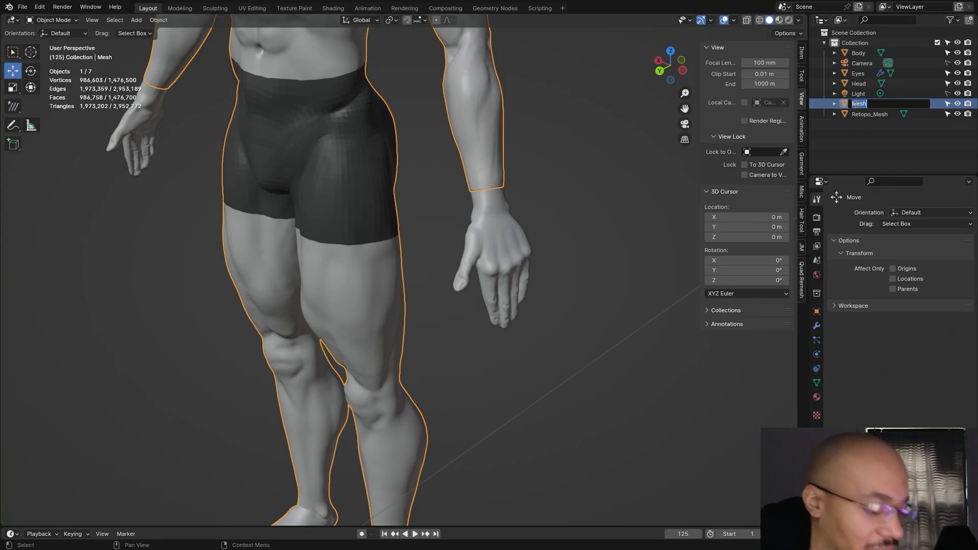
{"action": "type", "text": "Bo"}
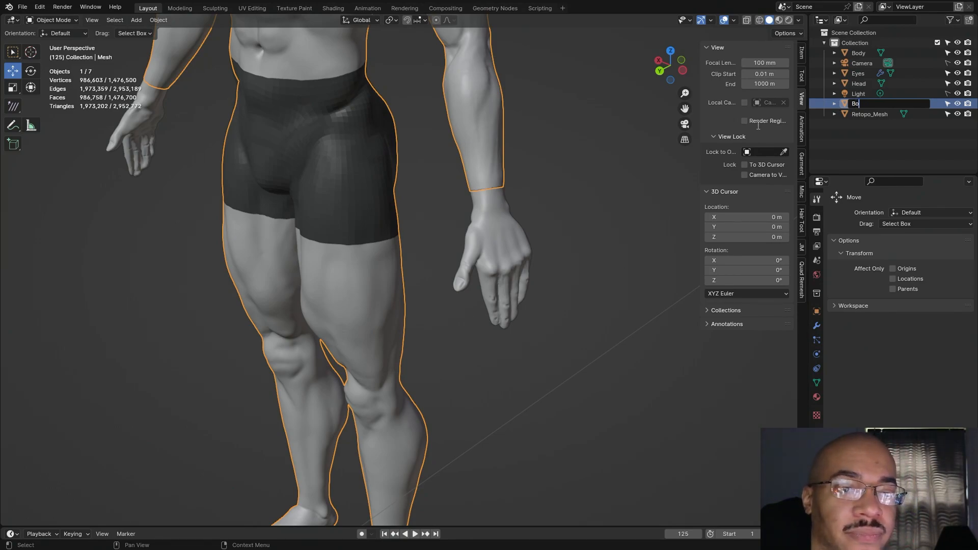
{"action": "key", "text": "Return"}
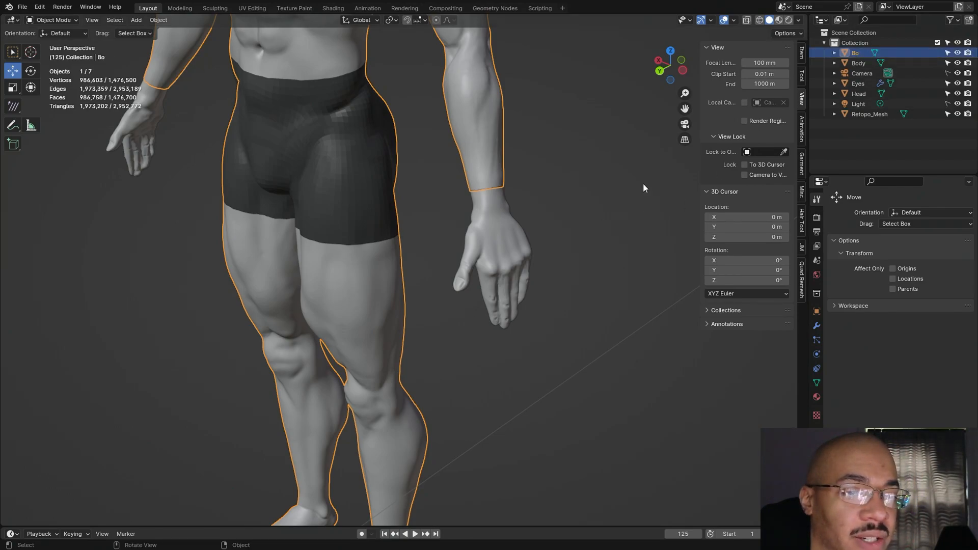
Step: Rename the object holding the two hands as Hand
{"action": "left_click", "coordinate": [858, 62]}
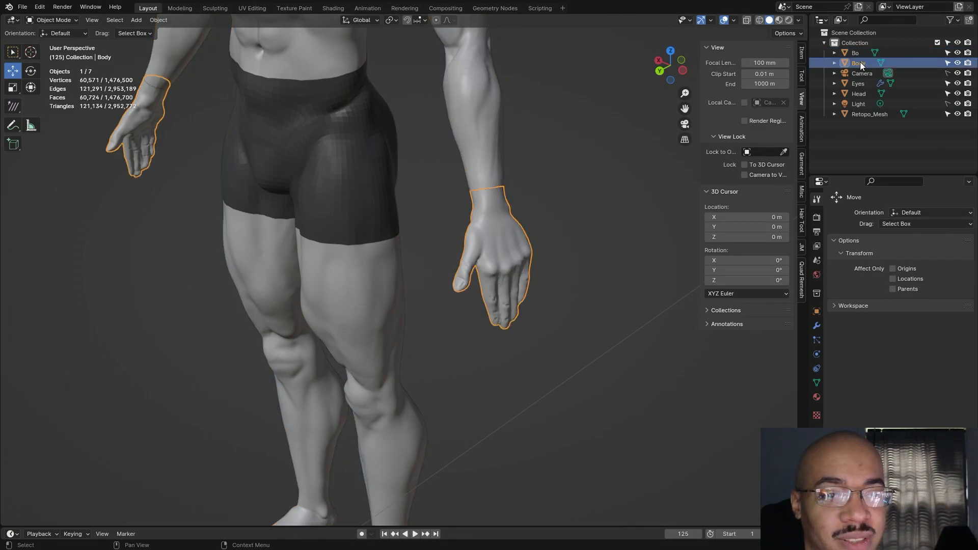
{"action": "double_click", "coordinate": [859, 63]}
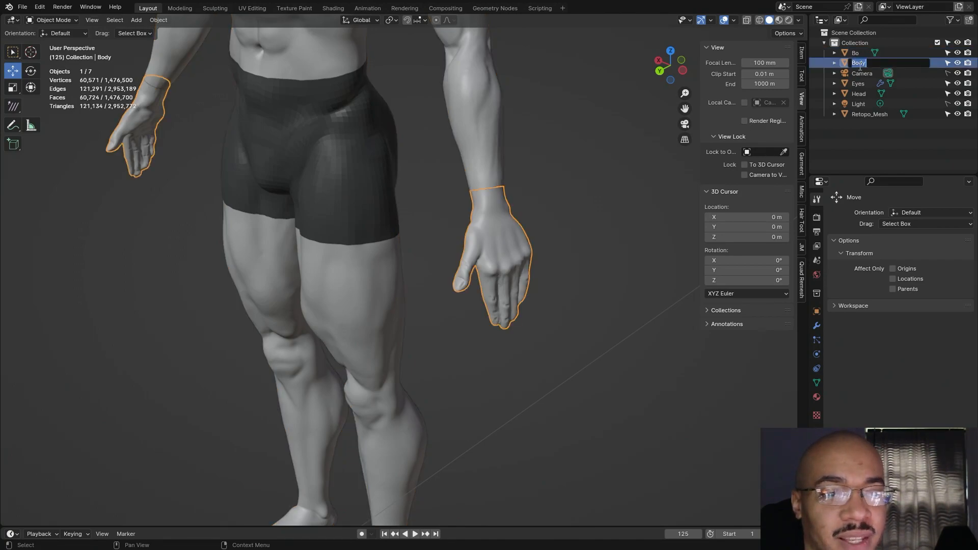
{"action": "type", "text": "Hand"}
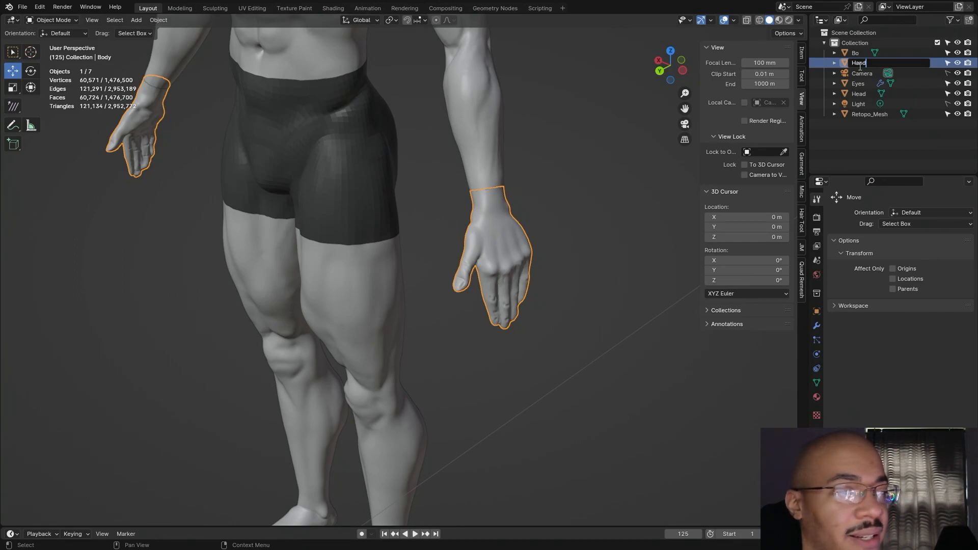
{"action": "key", "text": "Return"}
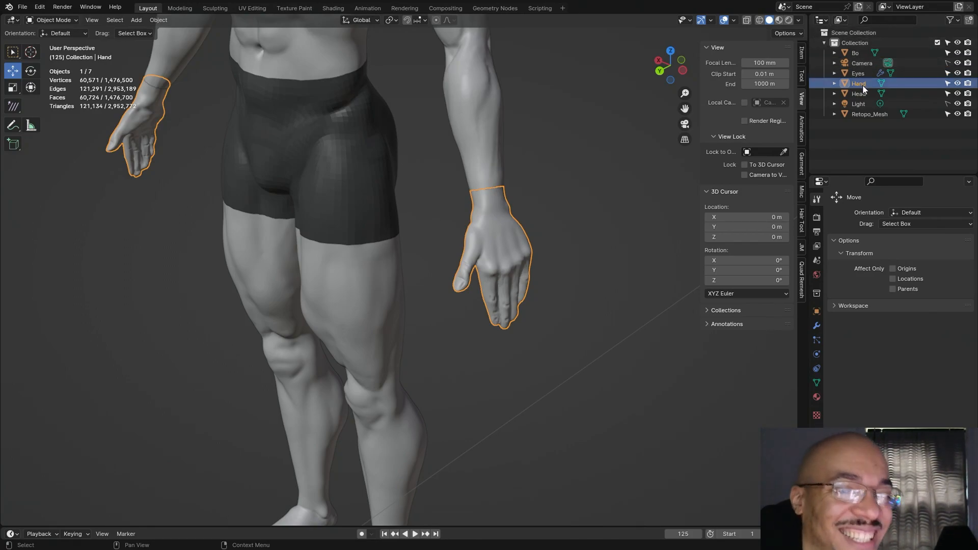
Step: Complete the name of the torso-and-legs object as Body
{"action": "left_click", "coordinate": [864, 56]}
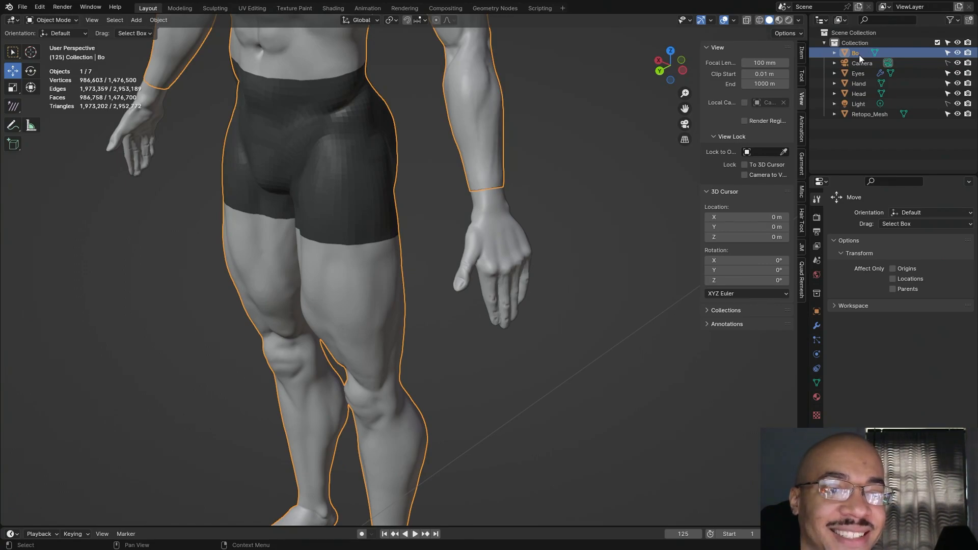
{"action": "double_click", "coordinate": [859, 53]}
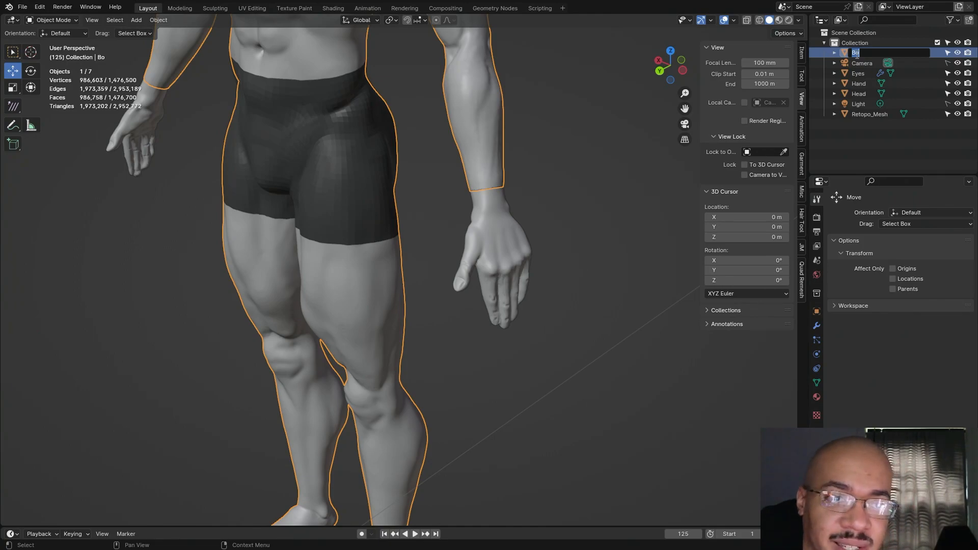
{"action": "left_click", "coordinate": [869, 53]}
{"action": "type", "text": "dy"}
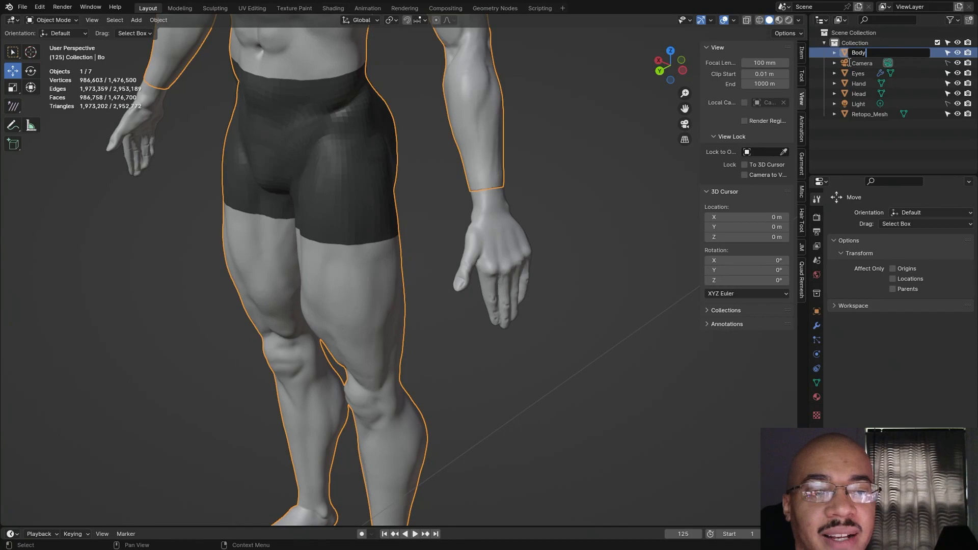
{"action": "key", "text": "Return"}
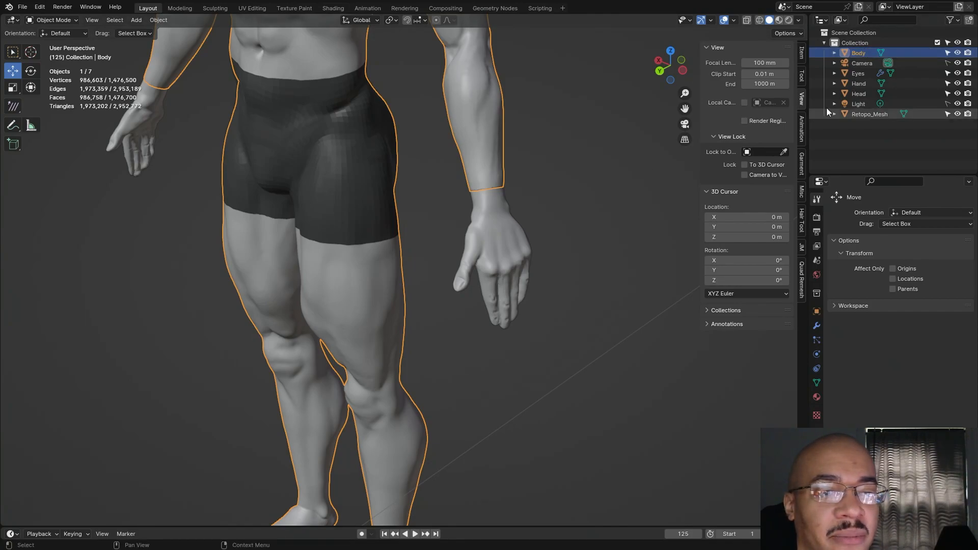
Step: Rename the Hand object to Hands
{"action": "left_click", "coordinate": [857, 83]}
{"action": "double_click", "coordinate": [859, 82]}
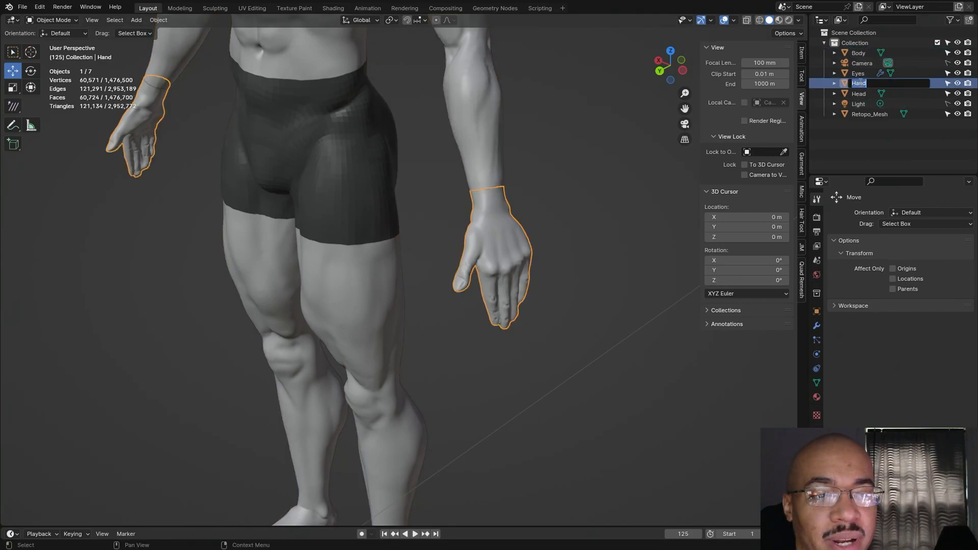
{"action": "left_click", "coordinate": [869, 83]}
{"action": "type", "text": "s"}
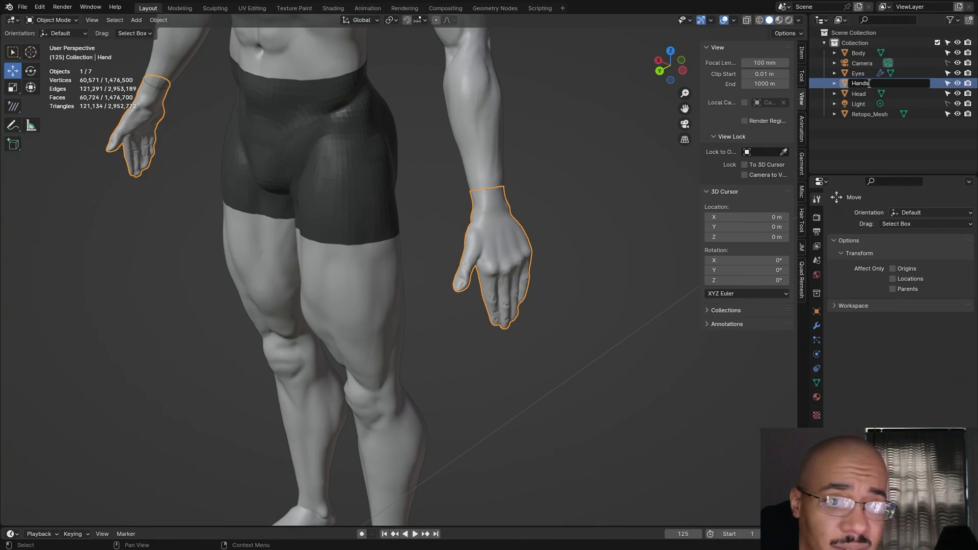
{"action": "key", "text": "Return"}
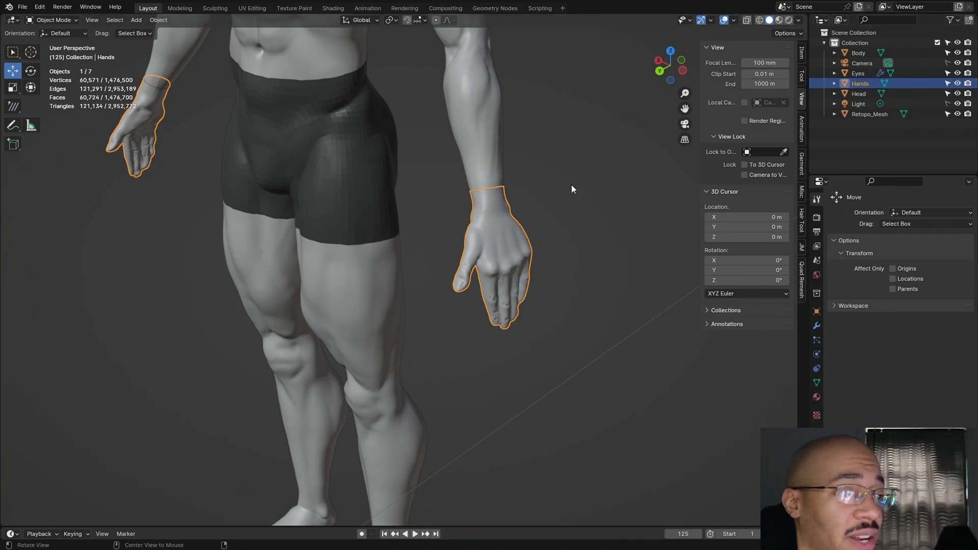
Step: Compare the Body and Hands pieces, and put the Hands object into Sculpt Mode
{"action": "middle_click_drag", "start_coordinate": [571, 185], "coordinate": [601, 164]}
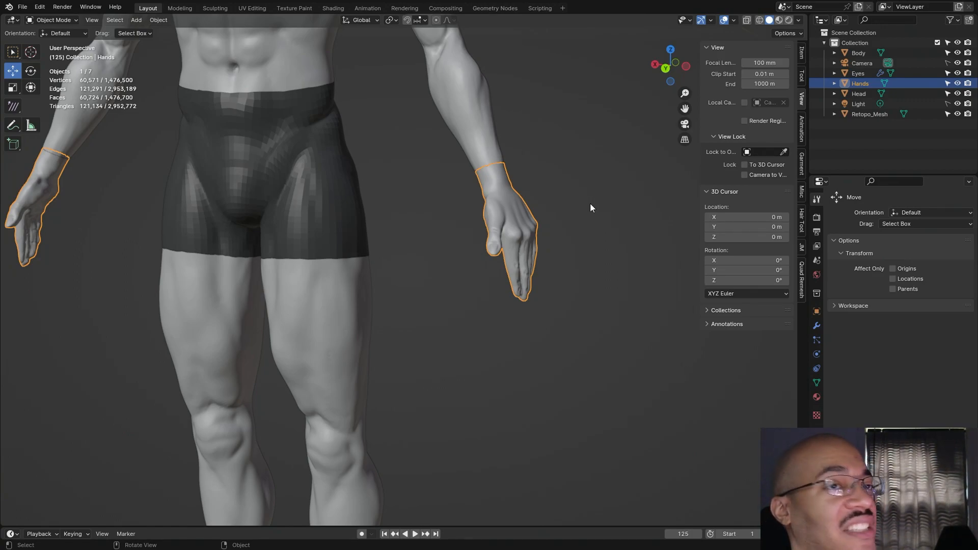
{"action": "scroll", "coordinate": [590, 201], "scroll_direction": "down", "scroll_amount": 1}
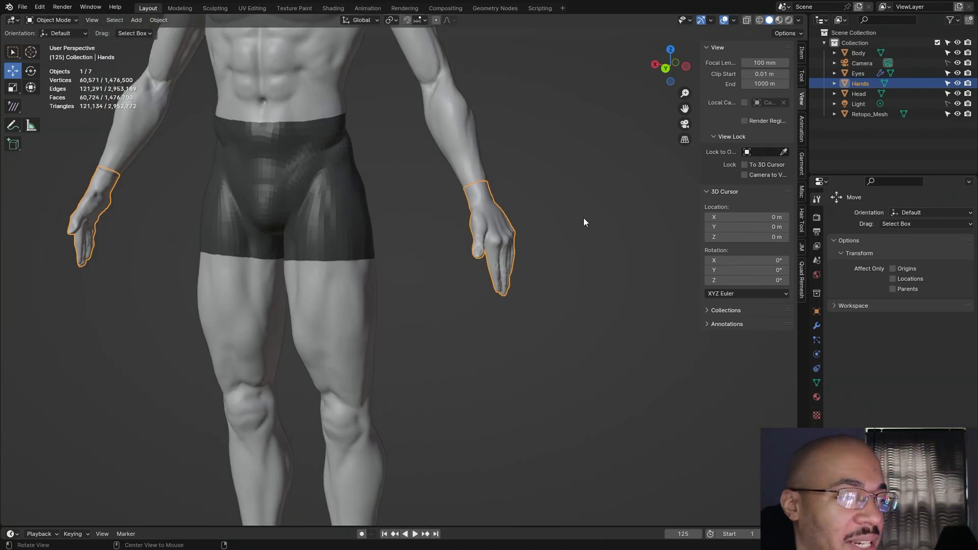
{"action": "middle_click_drag", "start_coordinate": [582, 229], "coordinate": [642, 214]}
{"action": "left_click", "coordinate": [550, 219]}
{"action": "left_click", "coordinate": [470, 231]}
{"action": "left_click", "coordinate": [857, 53]}
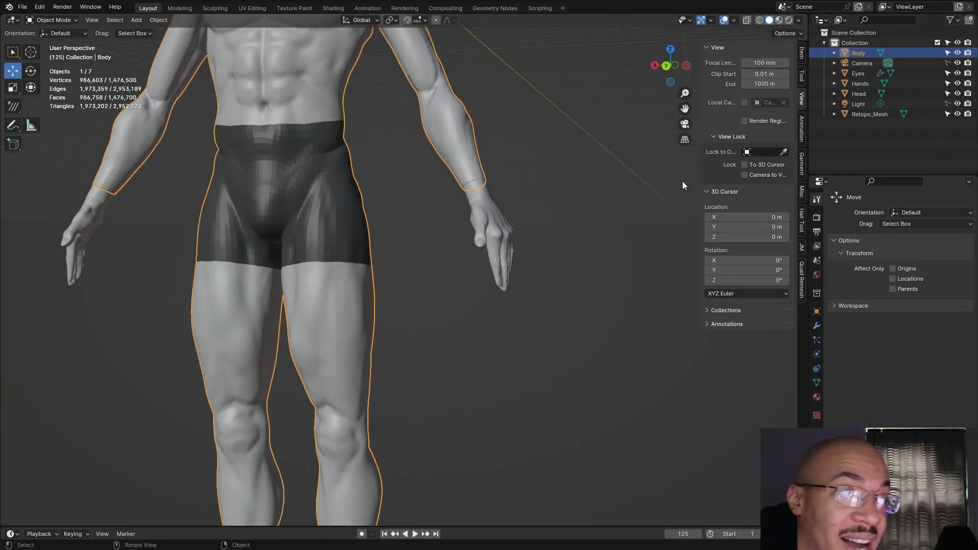
{"action": "left_click", "coordinate": [480, 206]}
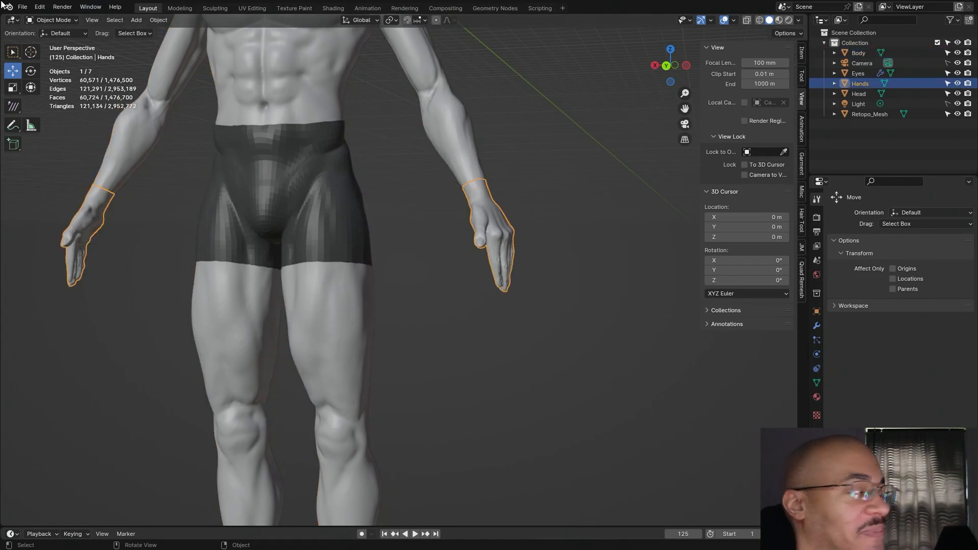
{"action": "left_click", "coordinate": [62, 21]}
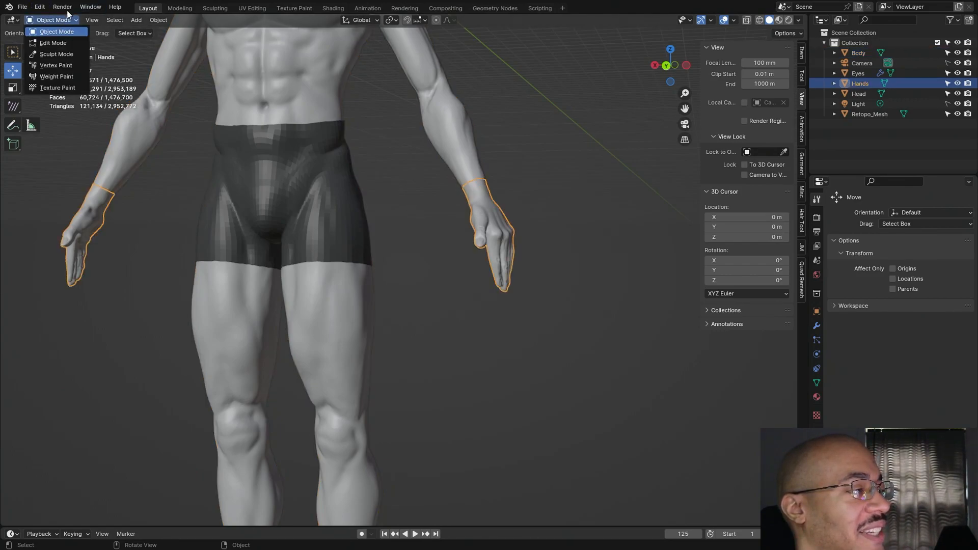
{"action": "left_click", "coordinate": [56, 54]}
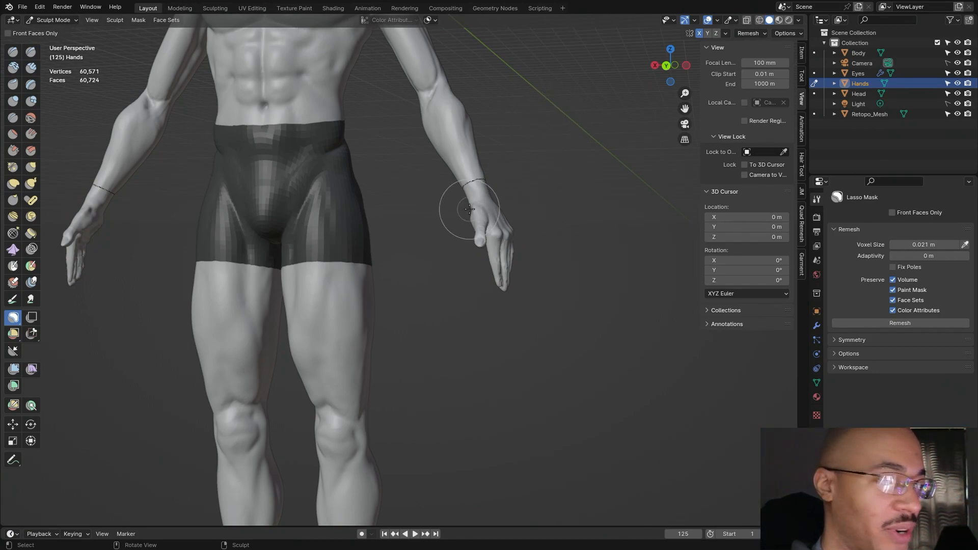
Step: Highlight the Head object to locate it on the full figure, and return the selection to Hands
{"action": "left_click", "coordinate": [863, 94]}
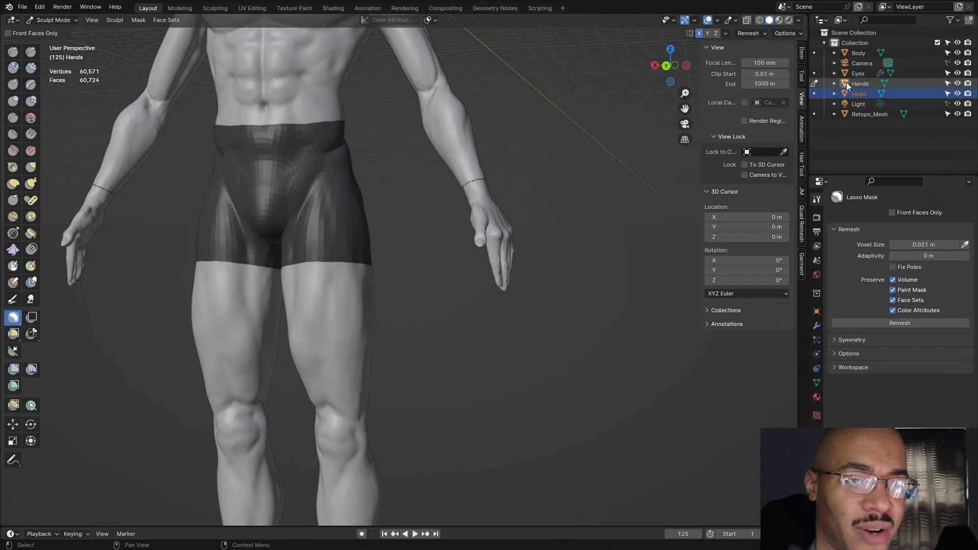
{"action": "scroll", "coordinate": [535, 128], "scroll_direction": "down", "scroll_amount": 1}
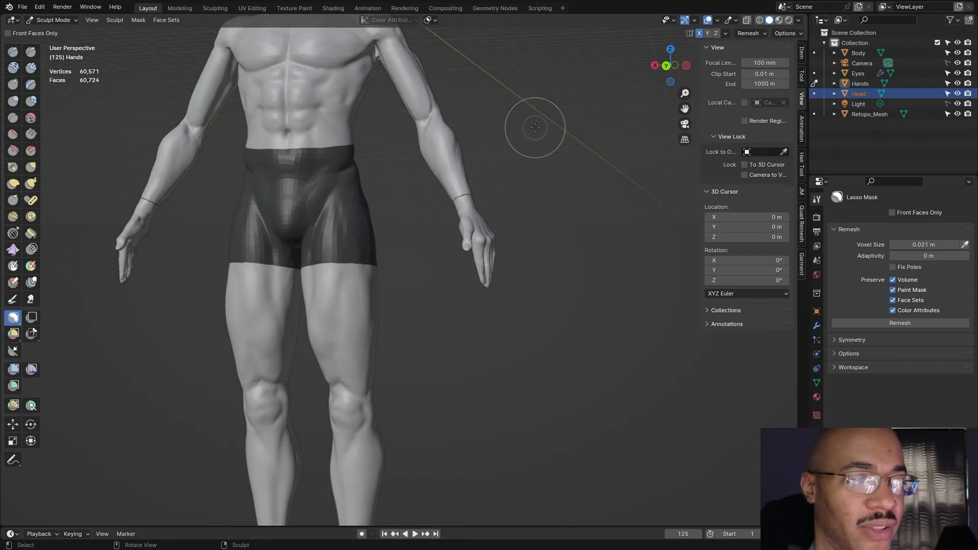
{"action": "scroll", "coordinate": [535, 127], "scroll_direction": "down", "scroll_amount": 5}
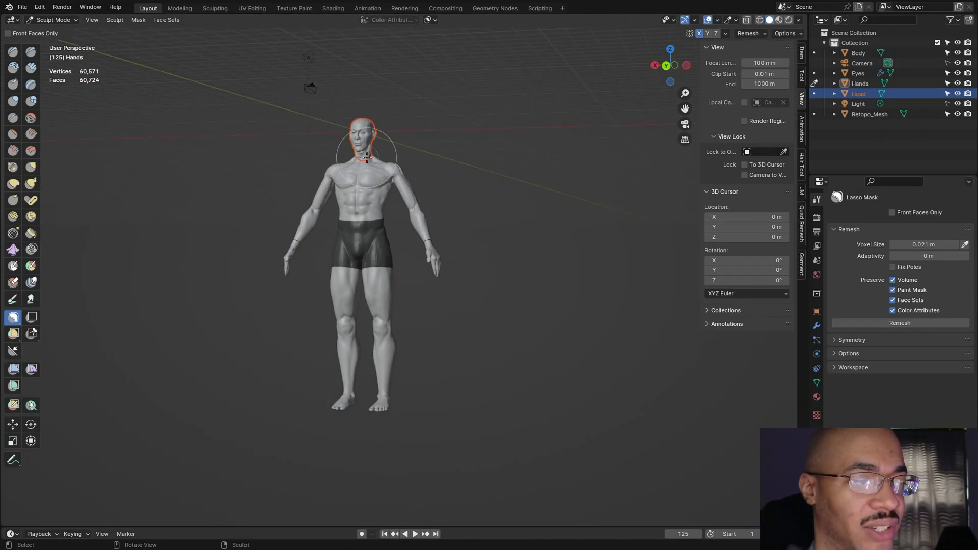
{"action": "left_click", "coordinate": [864, 85]}
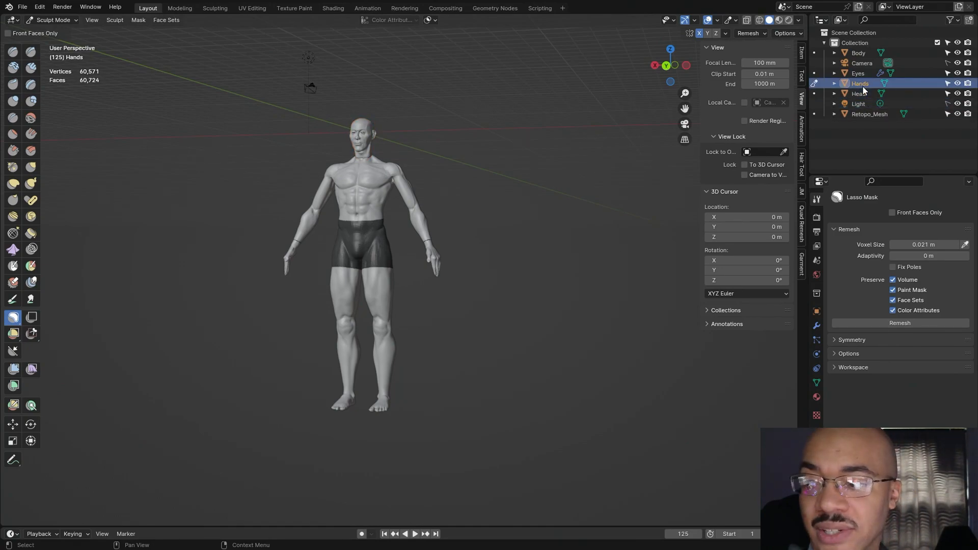
{"action": "left_click", "coordinate": [864, 95]}
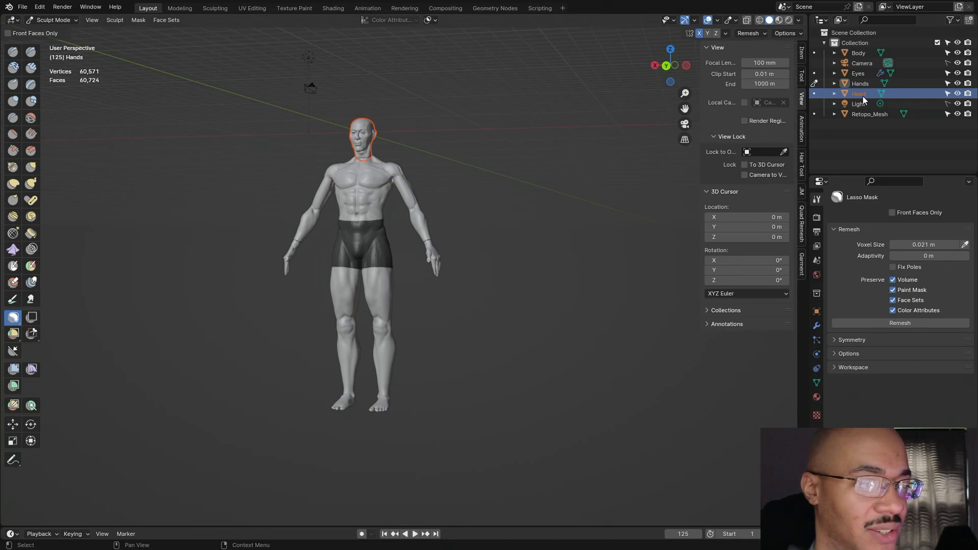
{"action": "left_click", "coordinate": [860, 83]}
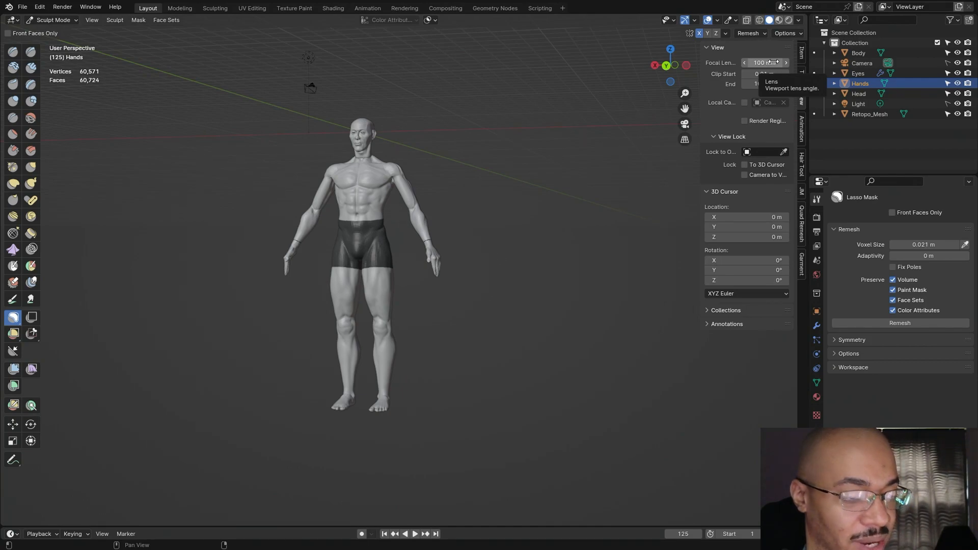
Step: Remesh the Hands object with a voxel size of 0.016 m
{"action": "left_click", "coordinate": [884, 84]}
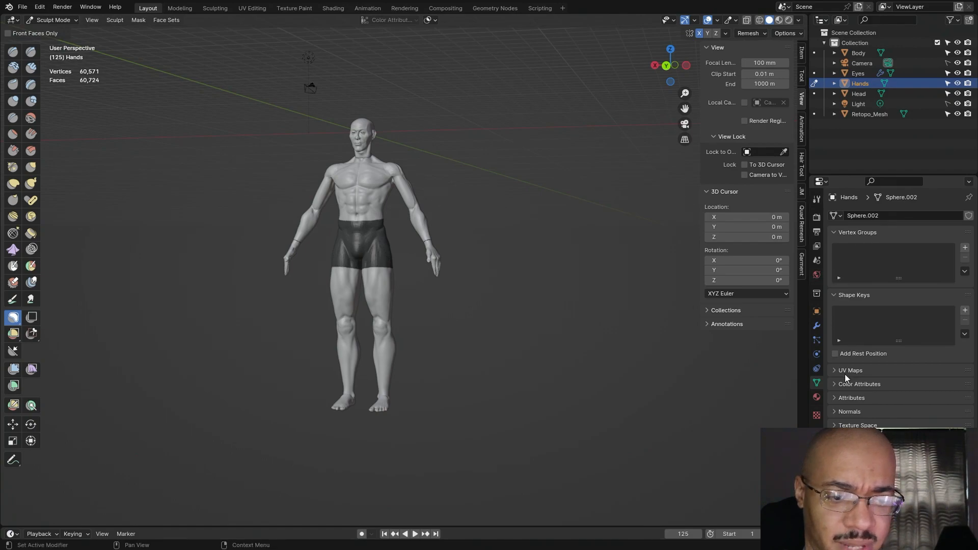
{"action": "left_click", "coordinate": [817, 200]}
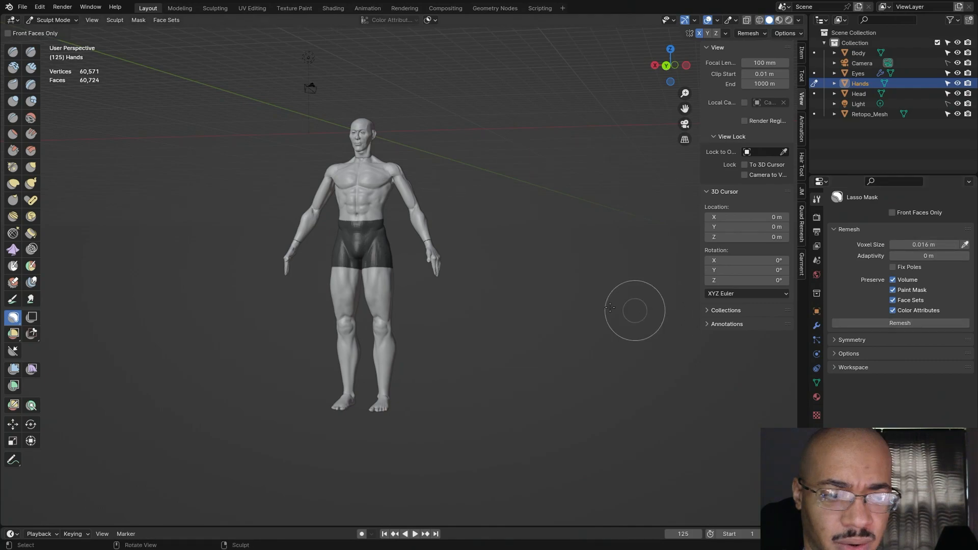
{"action": "scroll", "coordinate": [524, 299], "scroll_direction": "up", "scroll_amount": 6}
{"action": "middle_click_drag", "start_coordinate": [609, 260], "coordinate": [484, 336]}
{"action": "scroll", "coordinate": [491, 349], "scroll_direction": "up", "scroll_amount": 5}
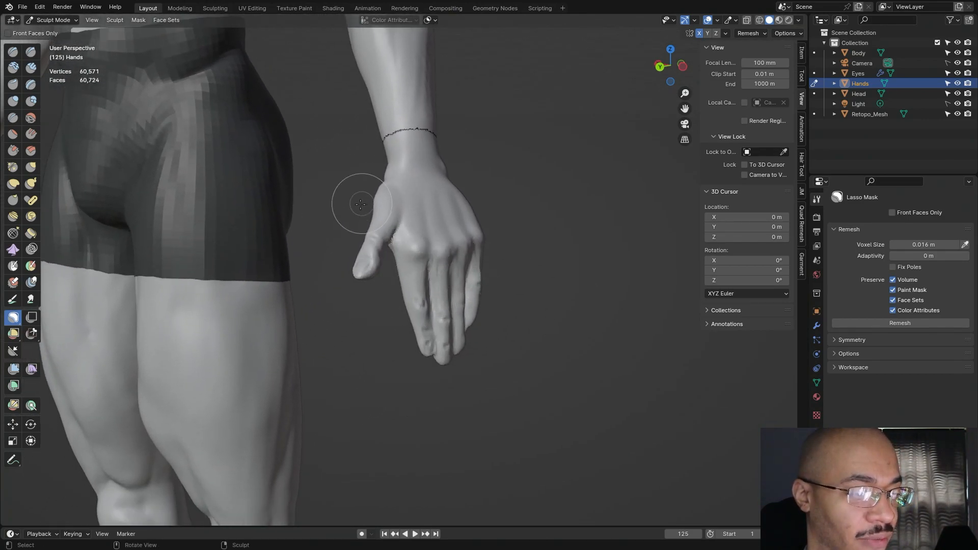
{"action": "left_click", "coordinate": [884, 324]}
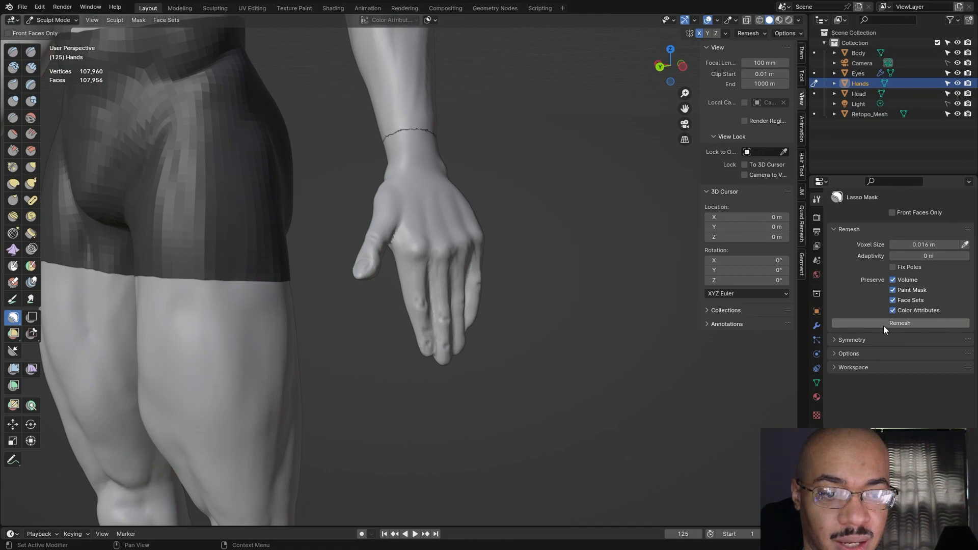
Step: Inspect the hand and wrist from several angles and undo the remesh
{"action": "mouse_move", "coordinate": [600, 321]}
{"action": "middle_mouse_down"}
{"action": "mouse_move", "coordinate": [582, 320]}
{"action": "mouse_move", "coordinate": [600, 342]}
{"action": "middle_mouse_up"}
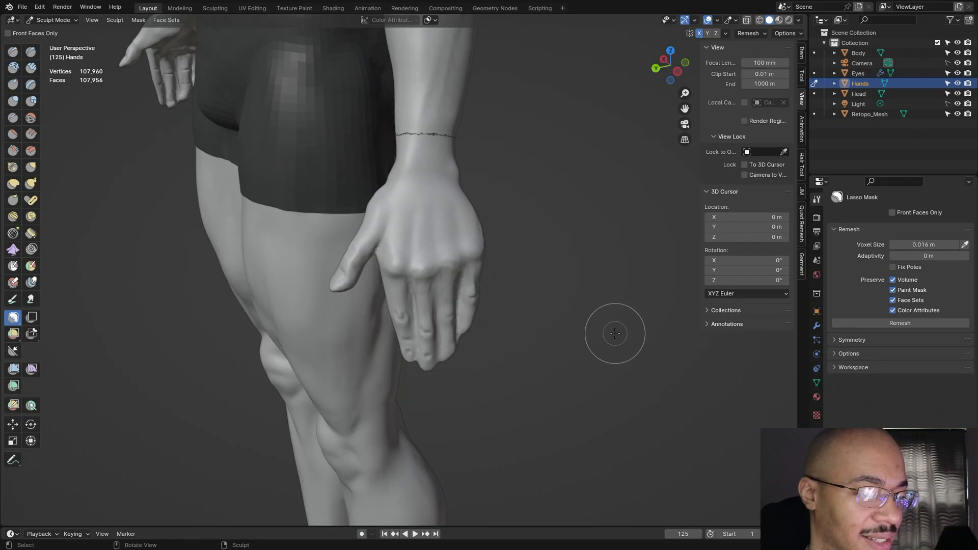
{"action": "middle_click_drag", "start_coordinate": [568, 349], "coordinate": [584, 331]}
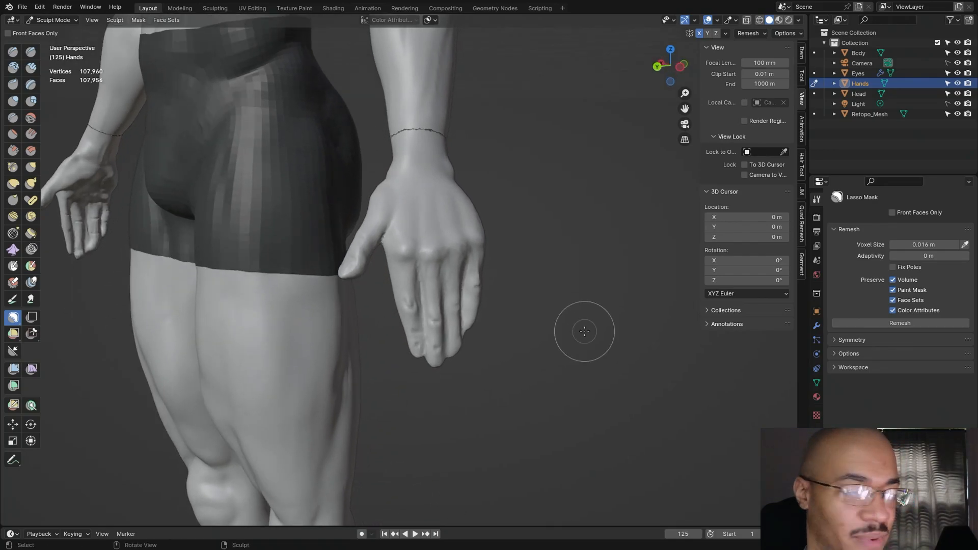
{"action": "mouse_move", "coordinate": [552, 343]}
{"action": "middle_mouse_down"}
{"action": "mouse_move", "coordinate": [602, 338]}
{"action": "mouse_move", "coordinate": [593, 349]}
{"action": "middle_mouse_up"}
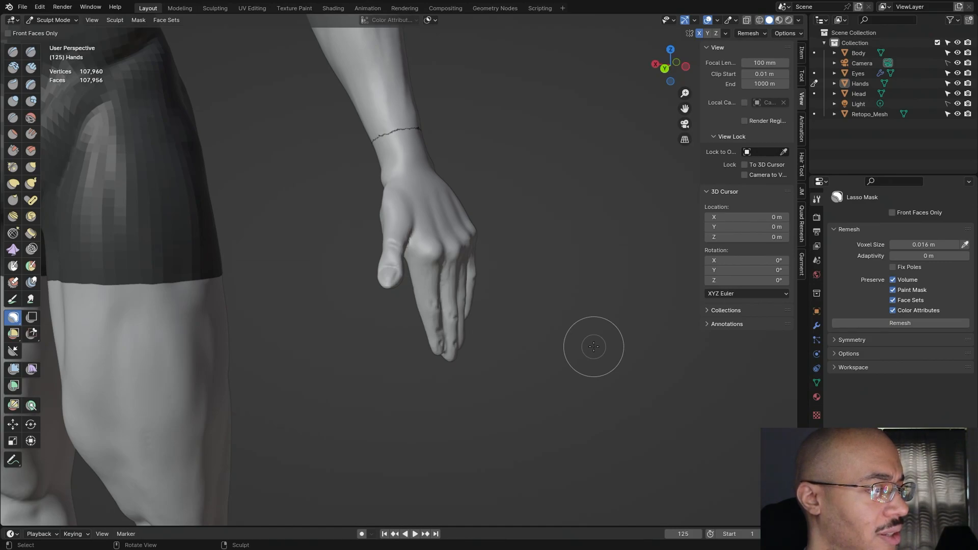
{"action": "key", "text": "ctrl+r"}
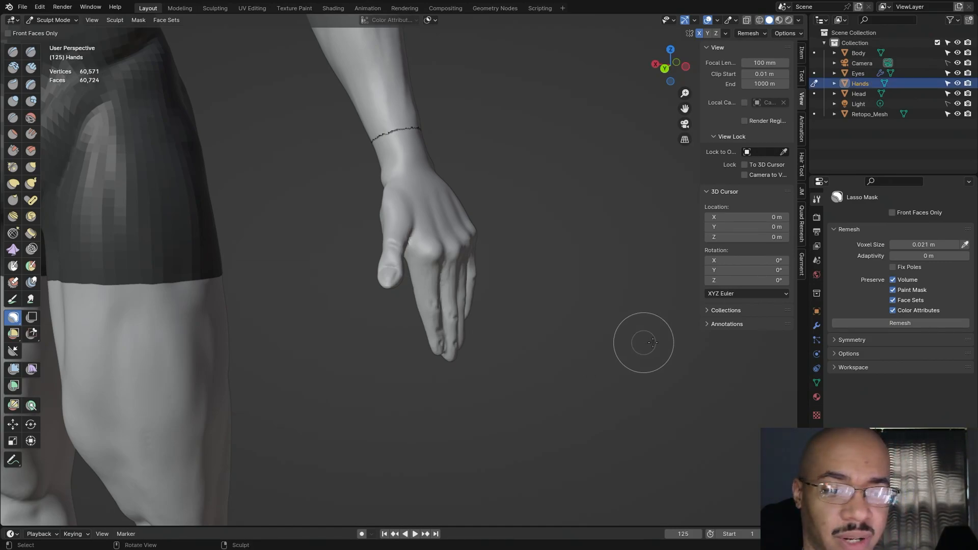
Step: Reduce the voxel size to 0.016 m and remesh the Hands object again
{"action": "left_click_drag", "start_coordinate": [943, 245], "coordinate": [912, 245]}
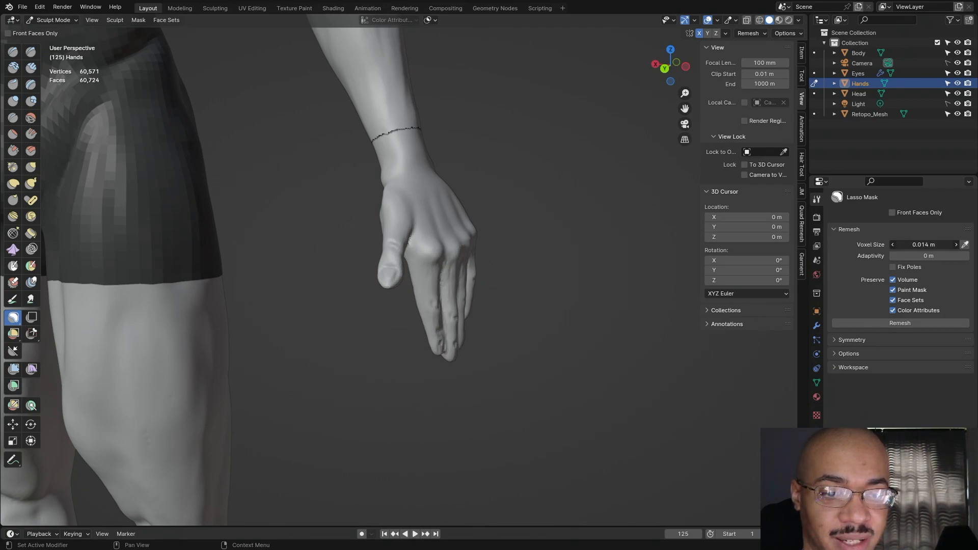
{"action": "left_click", "coordinate": [909, 322]}
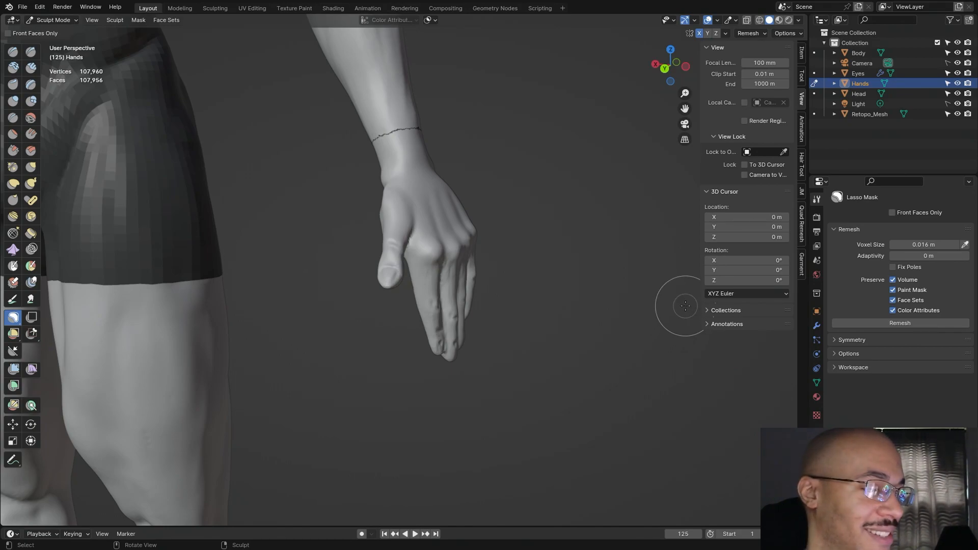
{"action": "left_click_drag", "start_coordinate": [630, 324], "coordinate": [632, 325]}
{"action": "mouse_move", "coordinate": [632, 325]}
{"action": "middle_mouse_down"}
{"action": "mouse_move", "coordinate": [606, 325]}
{"action": "mouse_move", "coordinate": [662, 321]}
{"action": "mouse_move", "coordinate": [538, 320]}
{"action": "mouse_move", "coordinate": [593, 363]}
{"action": "middle_mouse_up"}
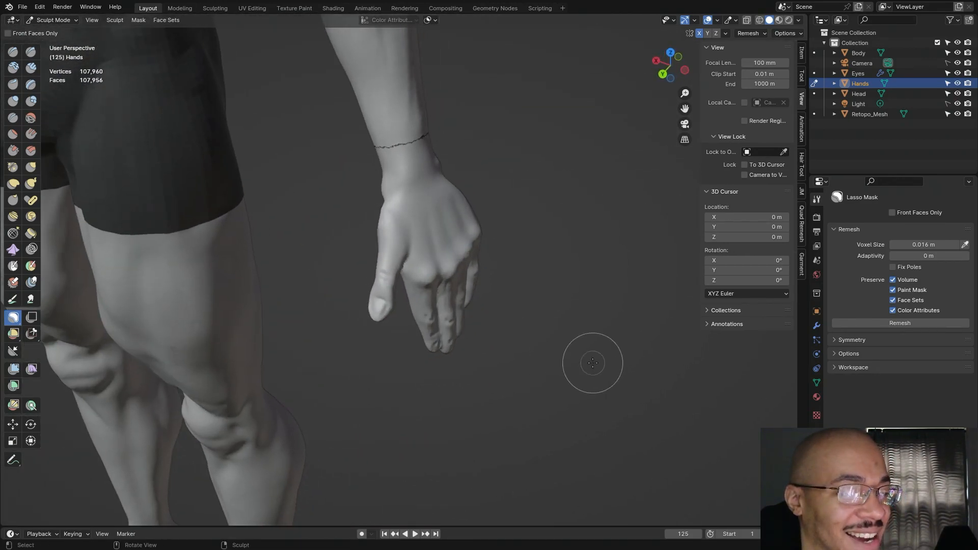
{"action": "left_click", "coordinate": [593, 363]}
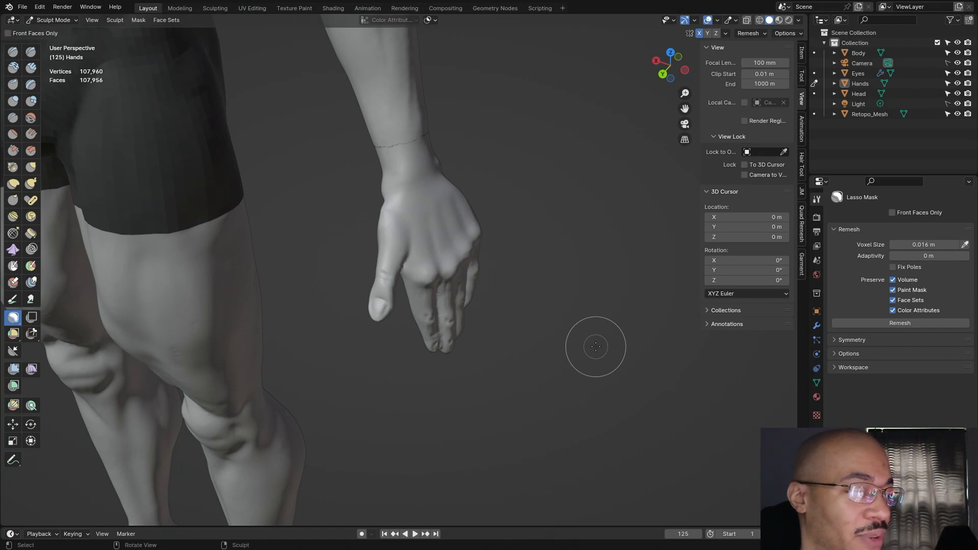
Step: Examine the wrist seam and both hands against the whole body
{"action": "middle_click_drag", "start_coordinate": [591, 331], "coordinate": [549, 257]}
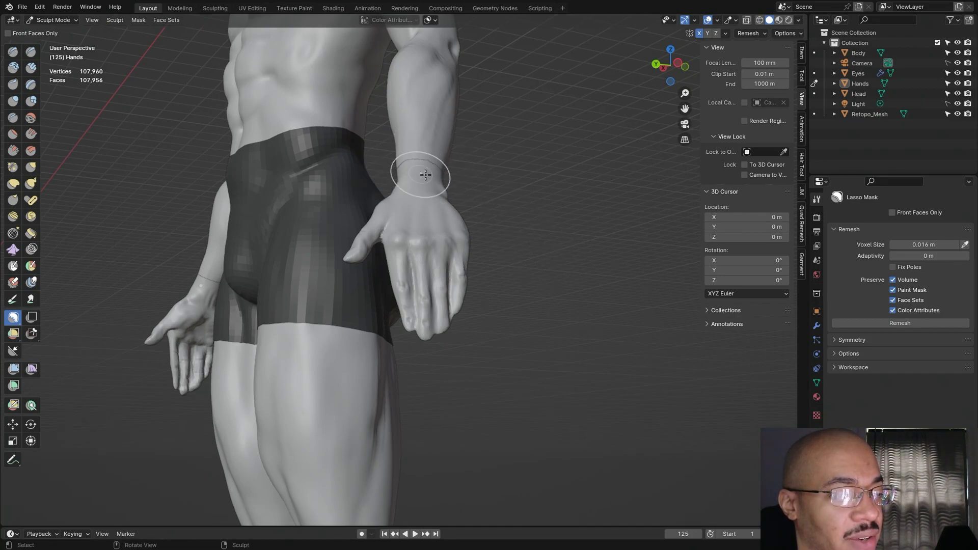
{"action": "mouse_move", "coordinate": [548, 248]}
{"action": "middle_mouse_down"}
{"action": "mouse_move", "coordinate": [621, 300]}
{"action": "mouse_move", "coordinate": [382, 163]}
{"action": "middle_mouse_up"}
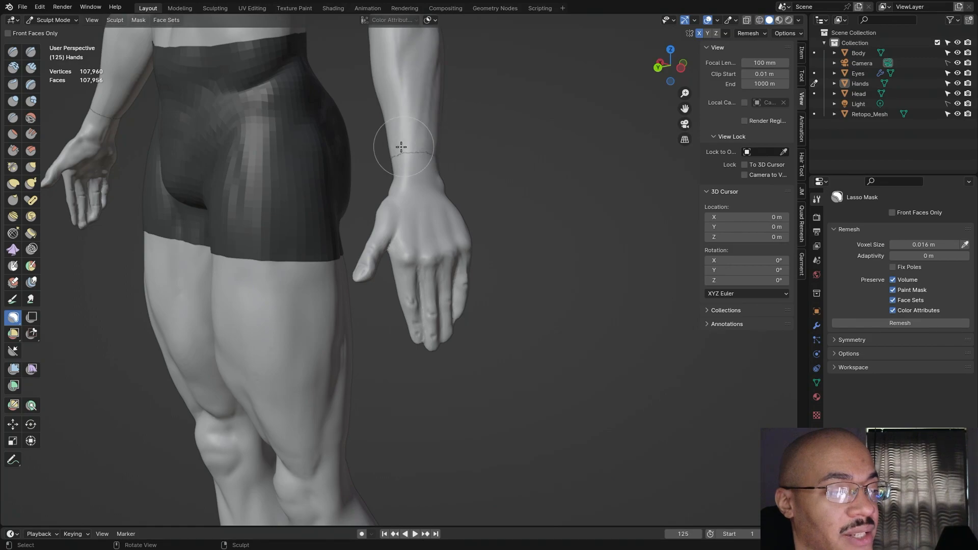
{"action": "scroll", "coordinate": [557, 358], "scroll_direction": "down", "scroll_amount": 6}
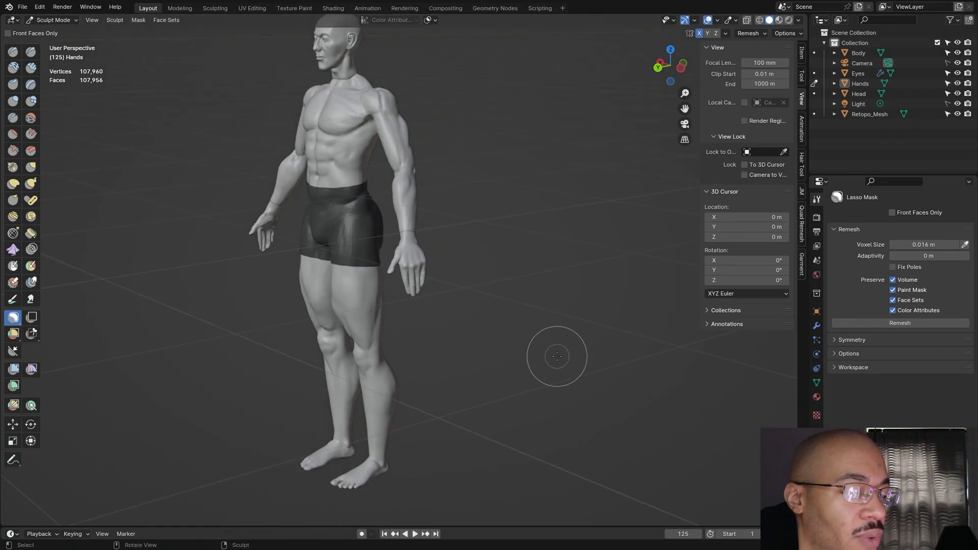
{"action": "scroll", "coordinate": [557, 356], "scroll_direction": "up", "scroll_amount": 8}
{"action": "middle_click_drag", "start_coordinate": [557, 345], "coordinate": [539, 339]}
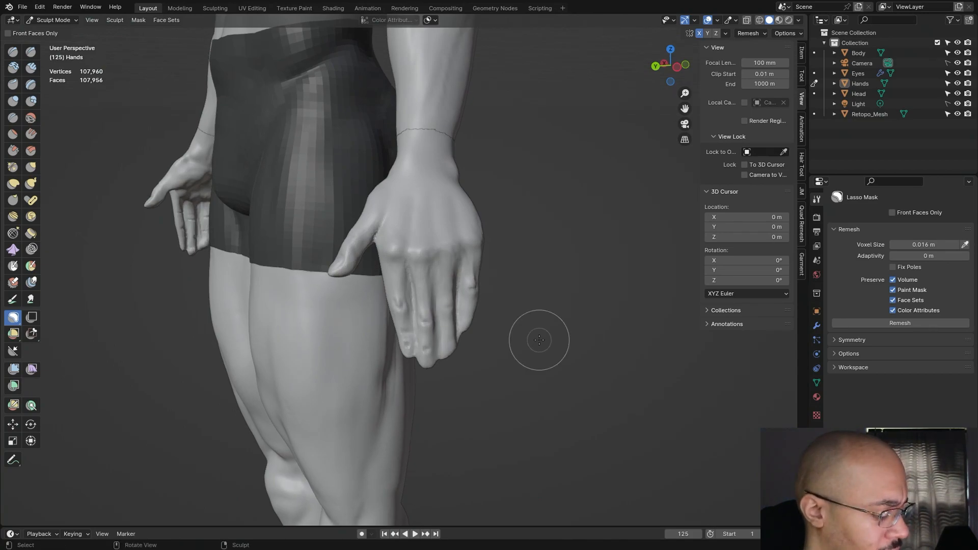
{"action": "middle_click_drag", "start_coordinate": [538, 360], "coordinate": [451, 352]}
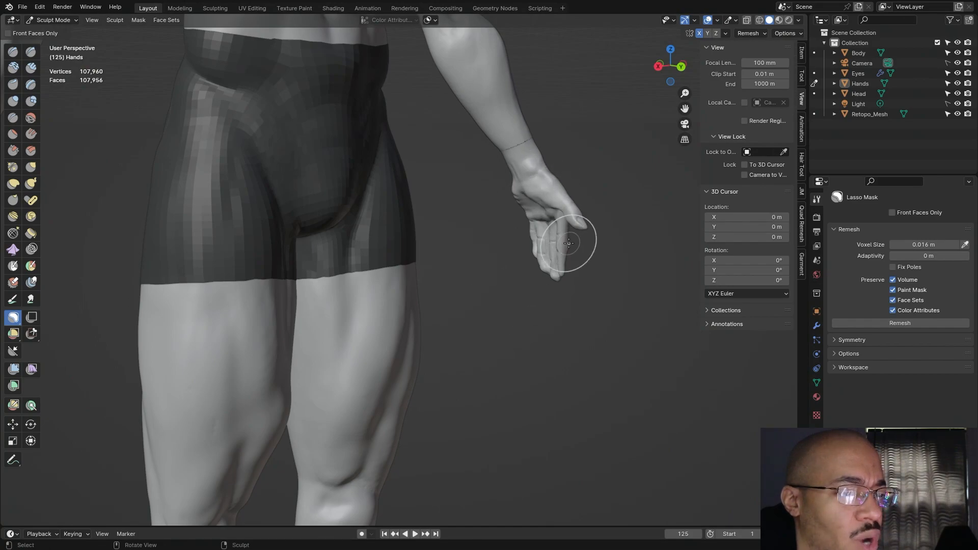
Step: Mask both hands completely up to the wrist seams with the Lasso Mask
{"action": "middle_click_drag", "start_coordinate": [476, 306], "coordinate": [439, 312]}
{"action": "scroll", "coordinate": [159, 278], "scroll_direction": "down", "scroll_amount": 2}
{"action": "middle_click_drag", "start_coordinate": [185, 312], "coordinate": [372, 317], "text": "shift"}
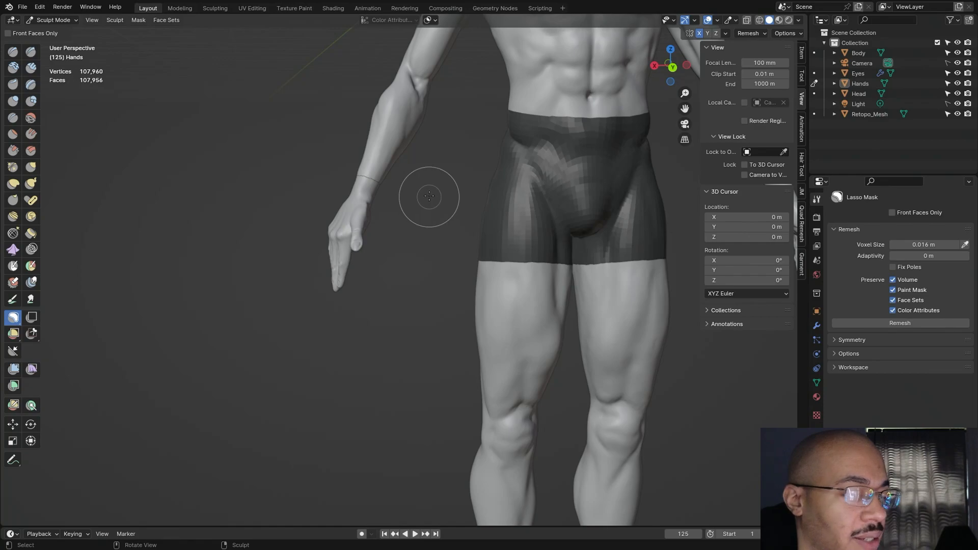
{"action": "mouse_move", "coordinate": [444, 164]}
{"action": "left_mouse_down"}
{"action": "mouse_move", "coordinate": [284, 186]}
{"action": "mouse_move", "coordinate": [262, 321]}
{"action": "mouse_move", "coordinate": [371, 321]}
{"action": "mouse_move", "coordinate": [443, 225]}
{"action": "mouse_move", "coordinate": [455, 172]}
{"action": "left_mouse_up"}
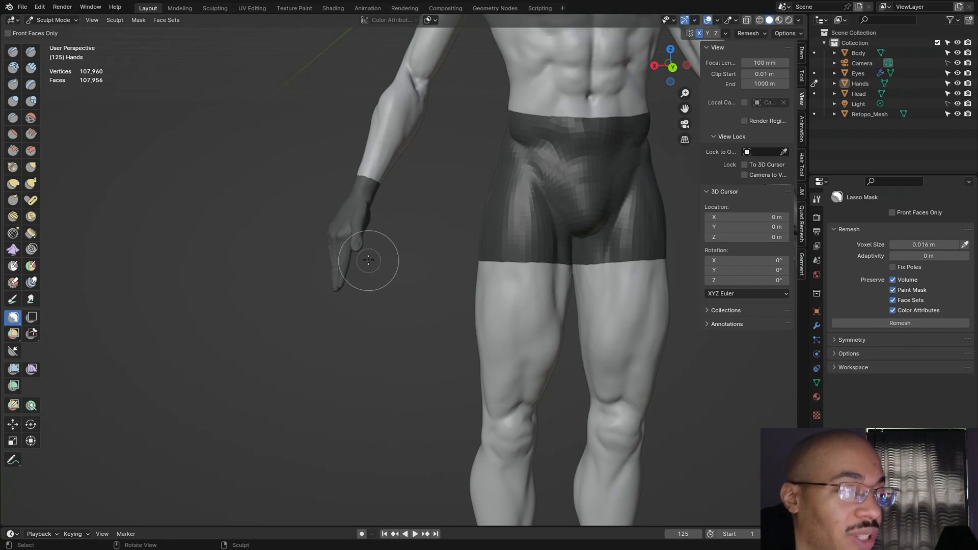
{"action": "middle_click_drag", "start_coordinate": [384, 284], "coordinate": [405, 290]}
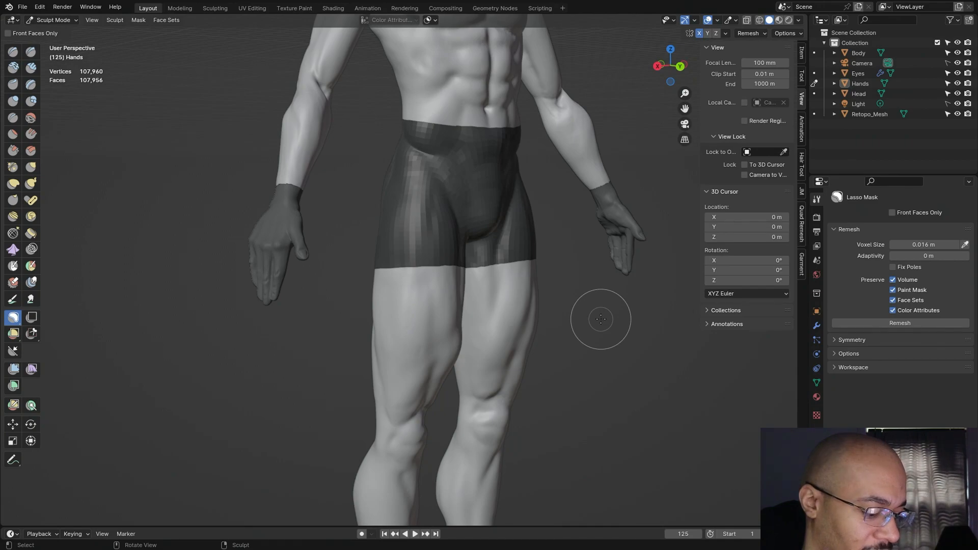
Step: Clear the mask, turn off X symmetry and lasso-mask only the character's right hand up to the wrist
{"action": "key", "text": "alt+m"}
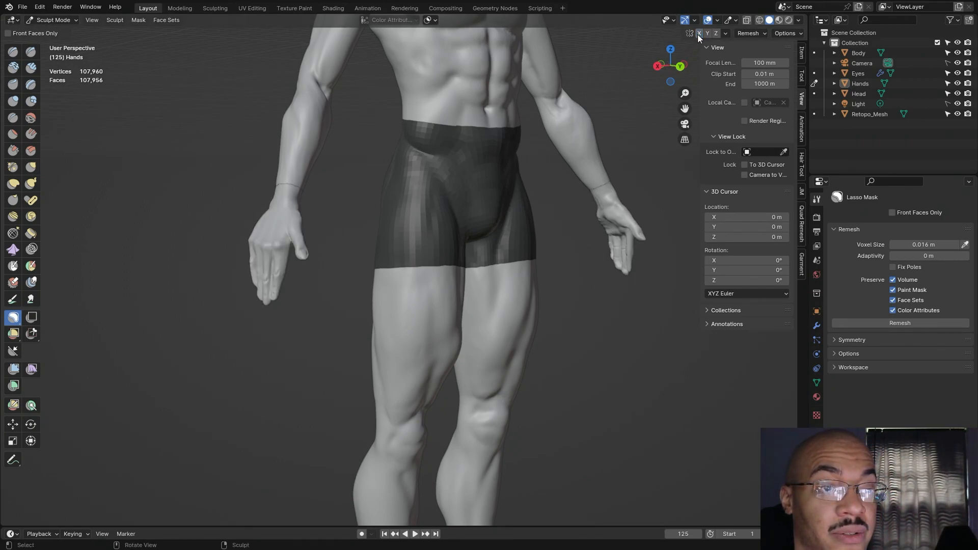
{"action": "mouse_move", "coordinate": [344, 174]}
{"action": "left_mouse_down"}
{"action": "mouse_move", "coordinate": [201, 197]}
{"action": "mouse_move", "coordinate": [258, 338]}
{"action": "mouse_move", "coordinate": [334, 275]}
{"action": "mouse_move", "coordinate": [345, 175]}
{"action": "left_mouse_up"}
{"action": "middle_click_drag", "start_coordinate": [348, 168], "coordinate": [229, 176]}
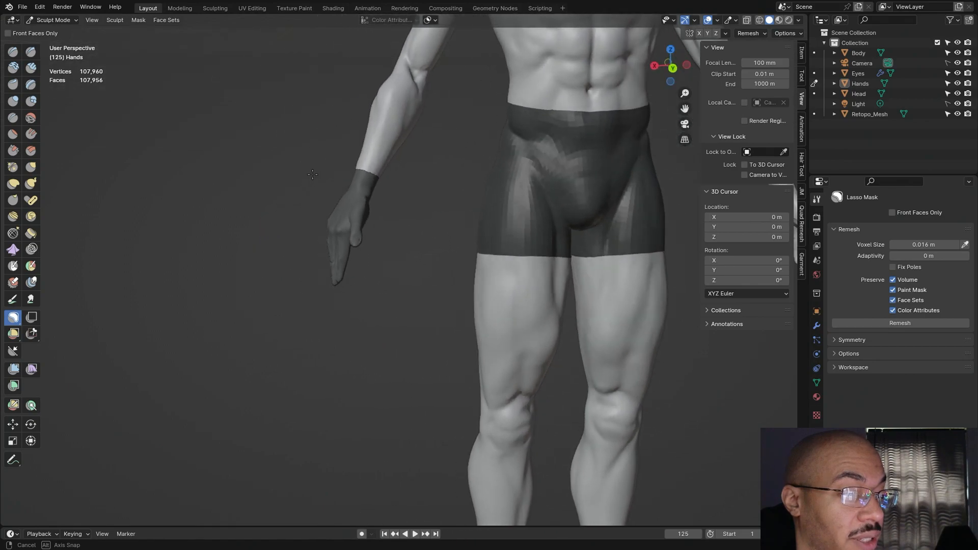
{"action": "right_click", "coordinate": [229, 174]}
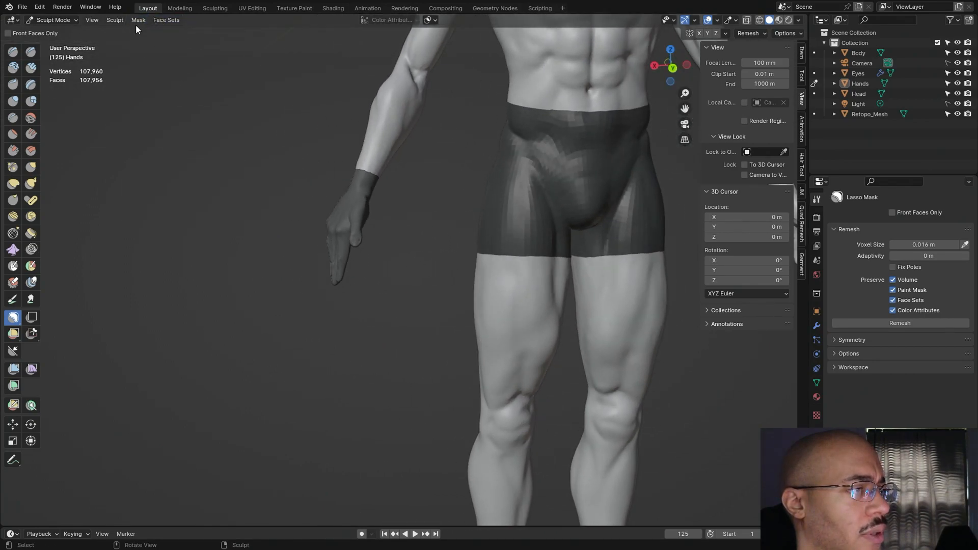
Step: Cut the masked right hand away from the Hands object with Mask Slice and Fill Holes
{"action": "left_click", "coordinate": [138, 20]}
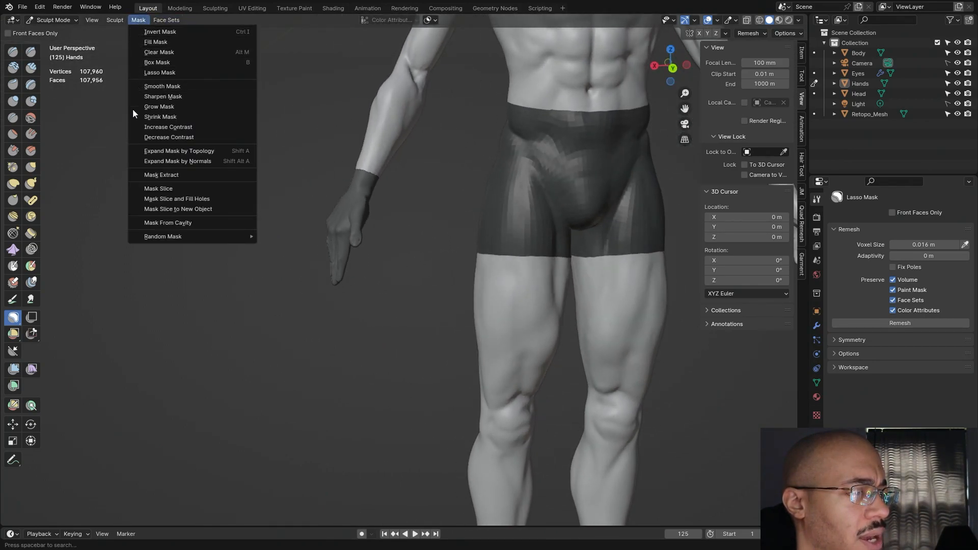
{"action": "left_click", "coordinate": [161, 200]}
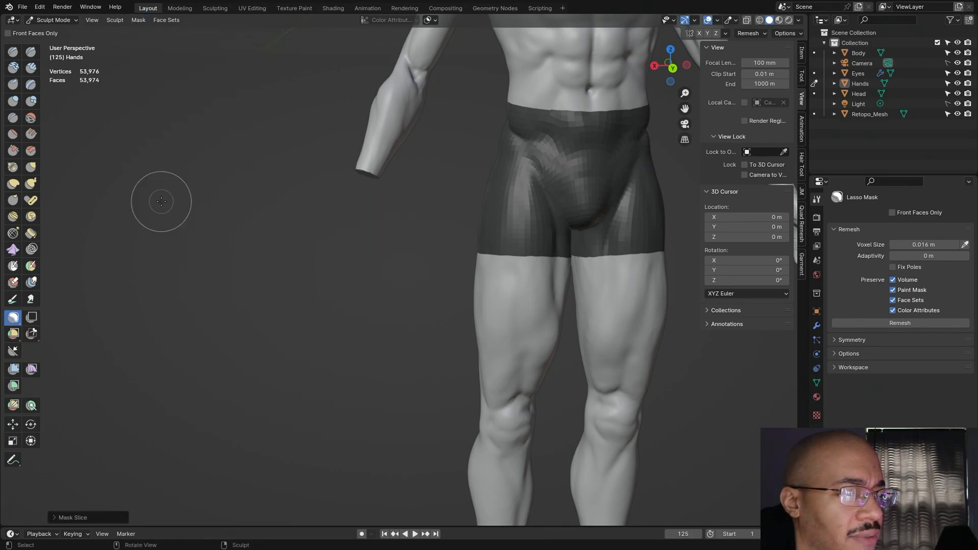
{"action": "mouse_move", "coordinate": [268, 244]}
{"action": "middle_mouse_down"}
{"action": "mouse_move", "coordinate": [281, 176]}
{"action": "mouse_move", "coordinate": [255, 245]}
{"action": "middle_mouse_up"}
{"action": "scroll", "coordinate": [255, 245], "scroll_direction": "down", "scroll_amount": 4}
Step: Examine the remaining left hand, its fingers and the wrist seam from several angles
{"action": "middle_click_drag", "start_coordinate": [656, 293], "coordinate": [518, 271], "text": "shift"}
{"action": "scroll", "coordinate": [520, 265], "scroll_direction": "up", "scroll_amount": 5}
{"action": "middle_click_drag", "start_coordinate": [538, 205], "coordinate": [515, 277], "text": "shift"}
{"action": "scroll", "coordinate": [515, 277], "scroll_direction": "up", "scroll_amount": 2}
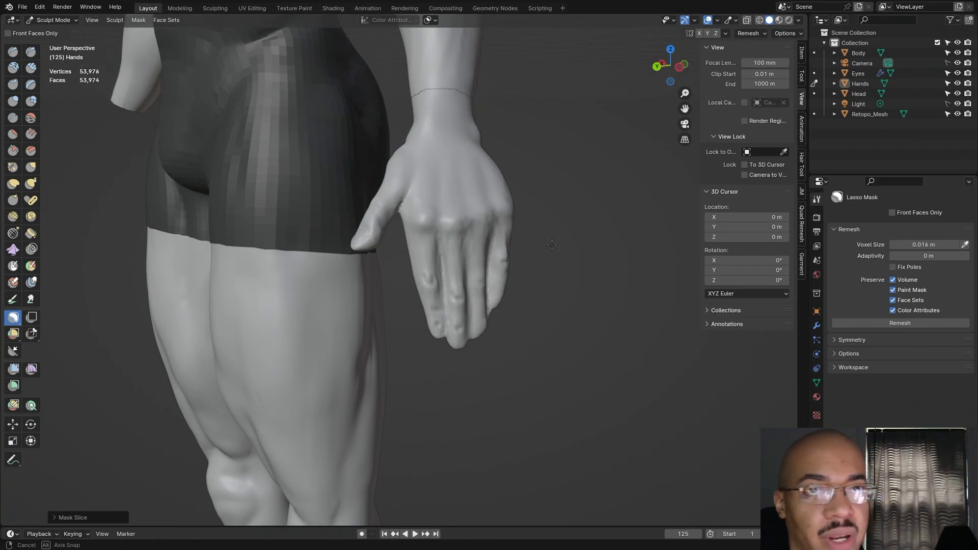
{"action": "middle_click_drag", "start_coordinate": [576, 244], "coordinate": [580, 241]}
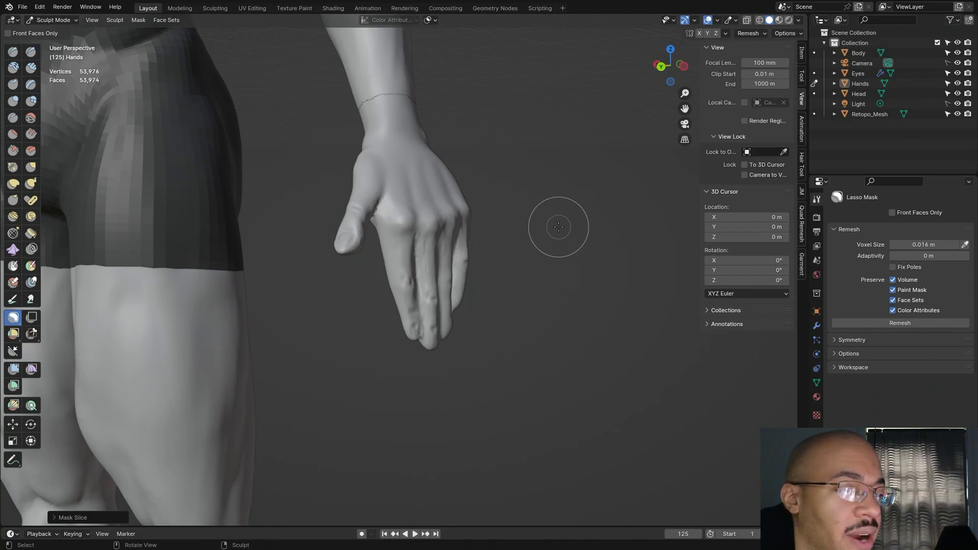
{"action": "scroll", "coordinate": [559, 227], "scroll_direction": "down", "scroll_amount": 1}
{"action": "middle_click_drag", "start_coordinate": [559, 227], "coordinate": [558, 228]}
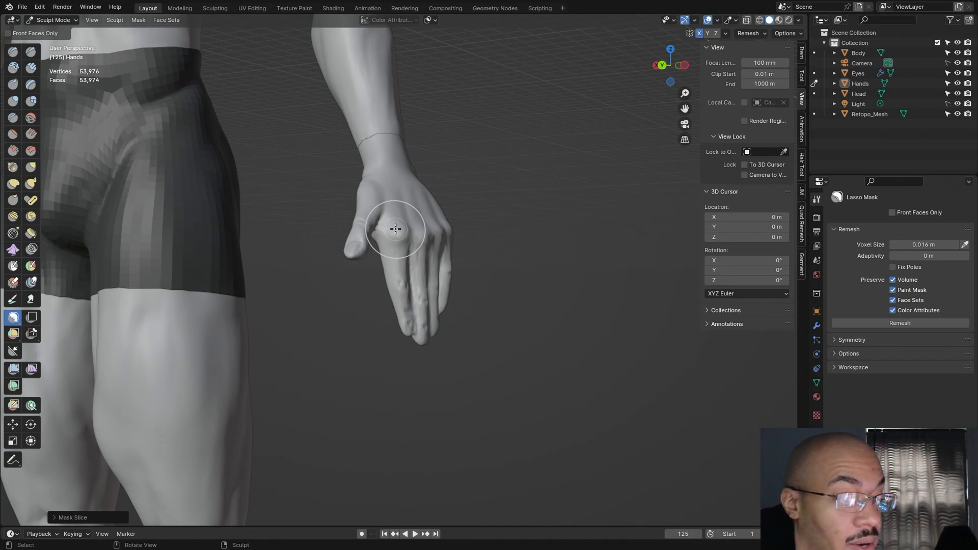
{"action": "middle_click_drag", "start_coordinate": [463, 381], "coordinate": [437, 404]}
{"action": "scroll", "coordinate": [465, 345], "scroll_direction": "up", "scroll_amount": 2}
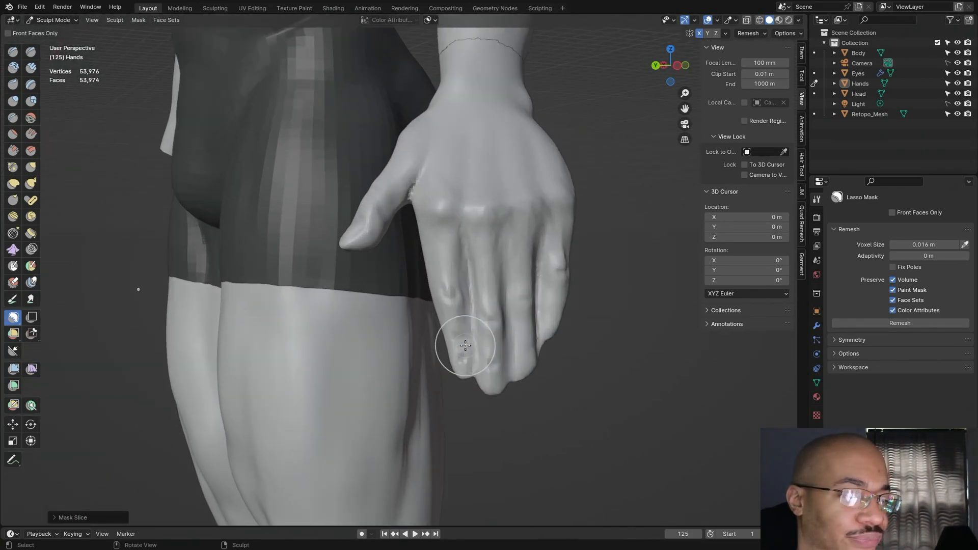
{"action": "middle_click_drag", "start_coordinate": [479, 395], "coordinate": [667, 366]}
{"action": "left_click_drag", "start_coordinate": [667, 367], "coordinate": [668, 345], "text": "alt"}
{"action": "left_click_drag", "start_coordinate": [527, 344], "coordinate": [589, 362], "text": "alt"}
{"action": "middle_click_drag", "start_coordinate": [589, 363], "coordinate": [499, 411]}
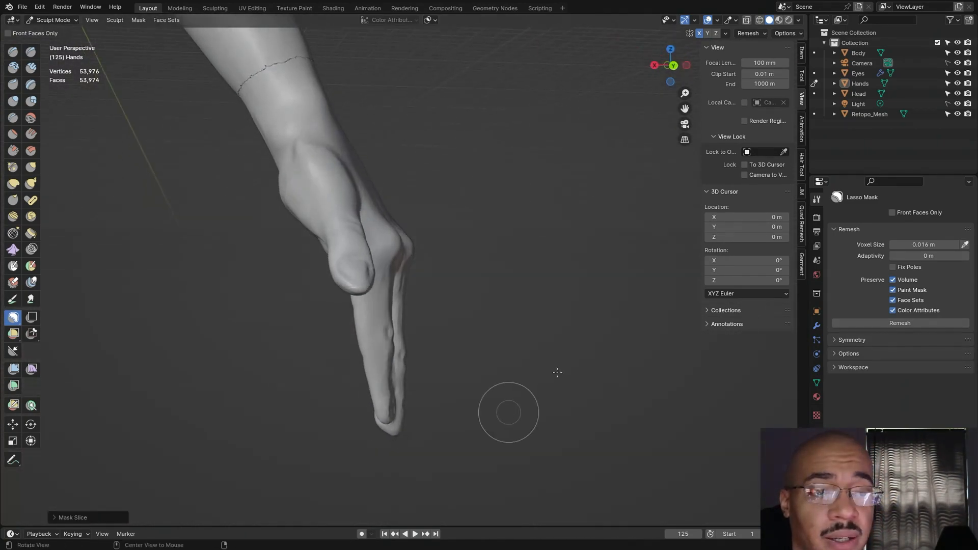
Step: Hide the Body and Retopo_Mesh objects to isolate the remaining hand
{"action": "left_click", "coordinate": [958, 53]}
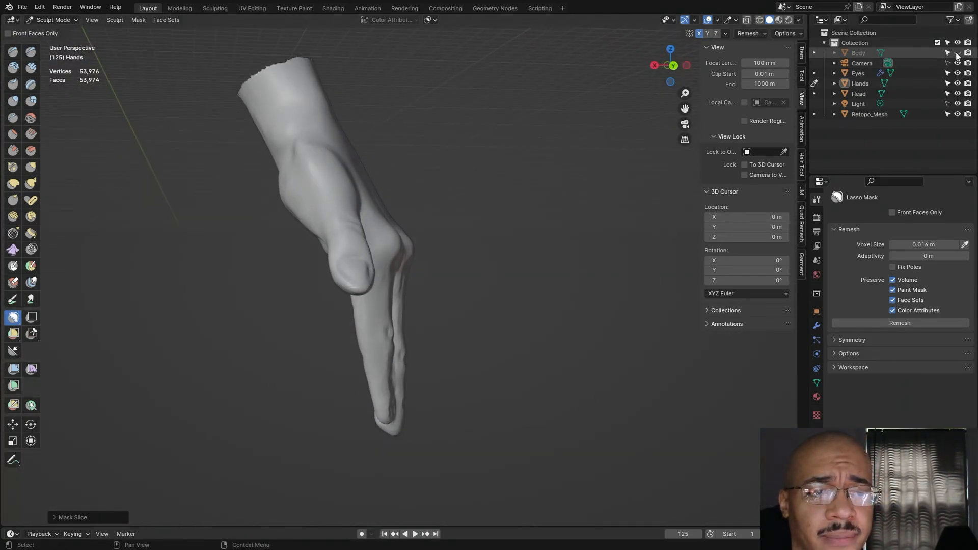
{"action": "scroll", "coordinate": [586, 224], "scroll_direction": "down", "scroll_amount": 5}
{"action": "middle_click_drag", "start_coordinate": [585, 225], "coordinate": [574, 247]}
{"action": "scroll", "coordinate": [576, 245], "scroll_direction": "up", "scroll_amount": 5}
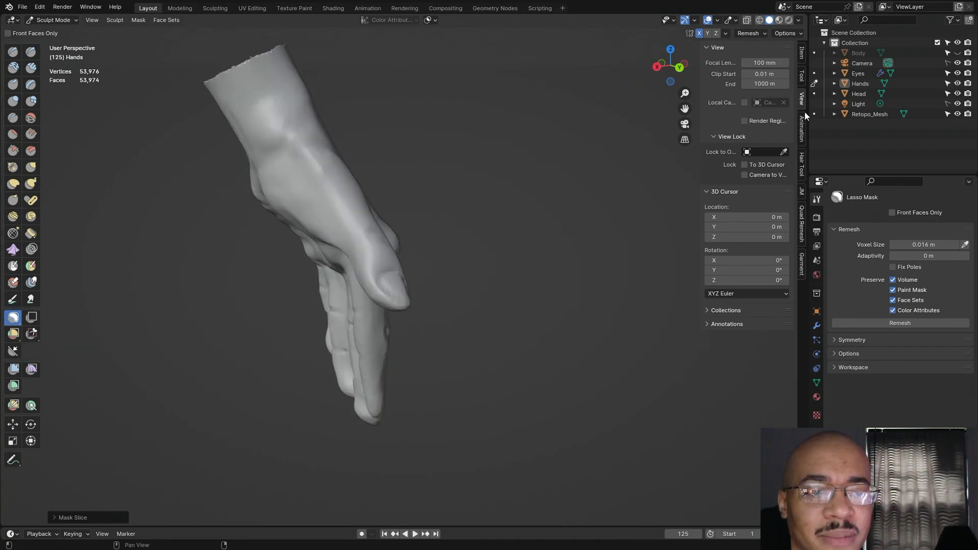
{"action": "mouse_move", "coordinate": [570, 209]}
{"action": "middle_mouse_down"}
{"action": "mouse_move", "coordinate": [502, 212]}
{"action": "mouse_move", "coordinate": [472, 201]}
{"action": "mouse_move", "coordinate": [602, 204]}
{"action": "mouse_move", "coordinate": [644, 187]}
{"action": "mouse_move", "coordinate": [484, 212]}
{"action": "mouse_move", "coordinate": [726, 203]}
{"action": "mouse_move", "coordinate": [480, 225]}
{"action": "mouse_move", "coordinate": [445, 281]}
{"action": "middle_mouse_up"}
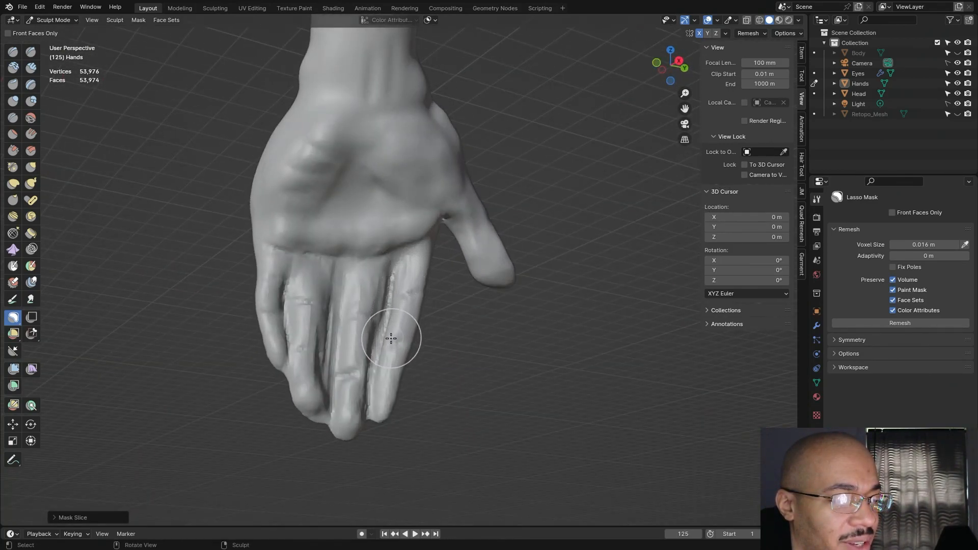
Step: Try to lasso-mask the middle, ring and little fingers from the palm side, and clear that mask
{"action": "mouse_move", "coordinate": [462, 373]}
{"action": "middle_mouse_down"}
{"action": "mouse_move", "coordinate": [240, 397]}
{"action": "mouse_move", "coordinate": [451, 373]}
{"action": "mouse_move", "coordinate": [443, 364]}
{"action": "middle_mouse_up"}
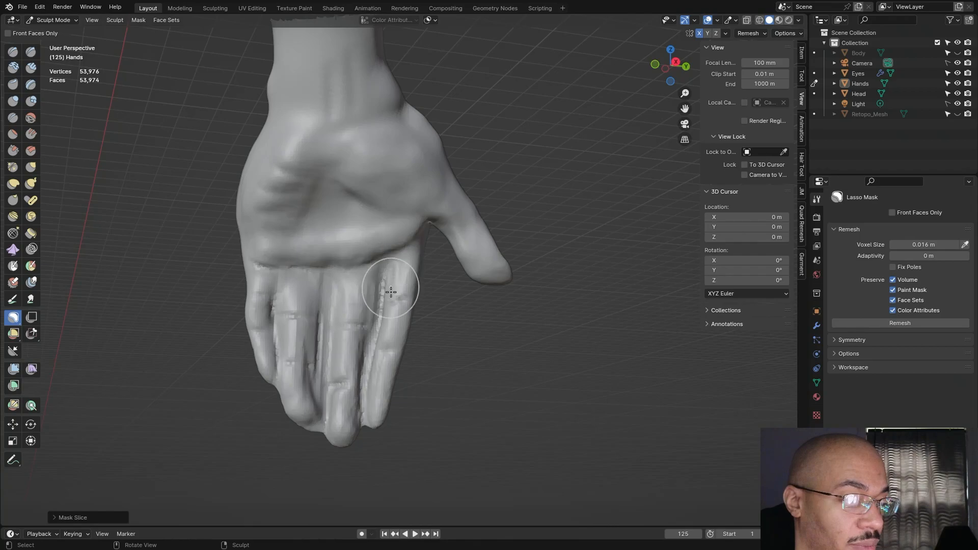
{"action": "scroll", "coordinate": [405, 298], "scroll_direction": "up", "scroll_amount": 1}
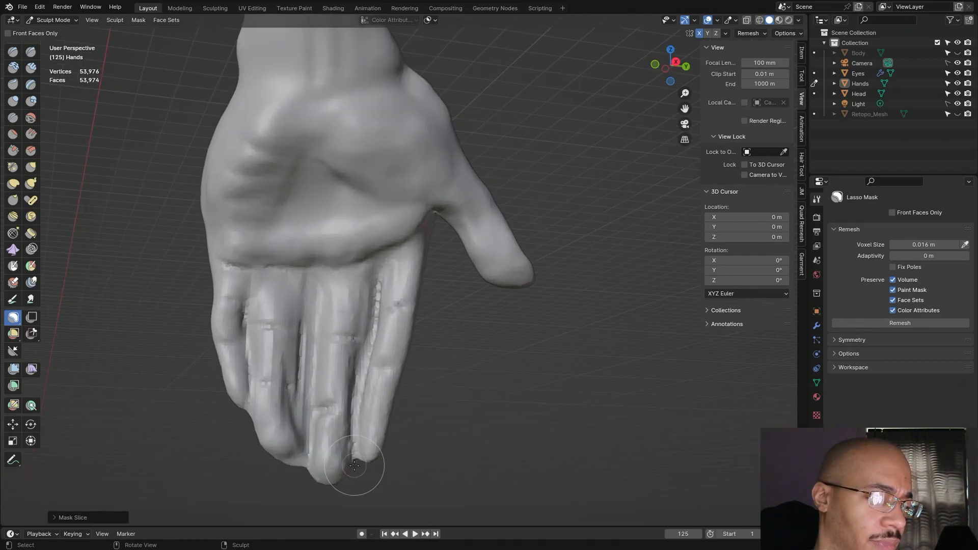
{"action": "left_click_drag", "start_coordinate": [353, 466], "coordinate": [352, 435]}
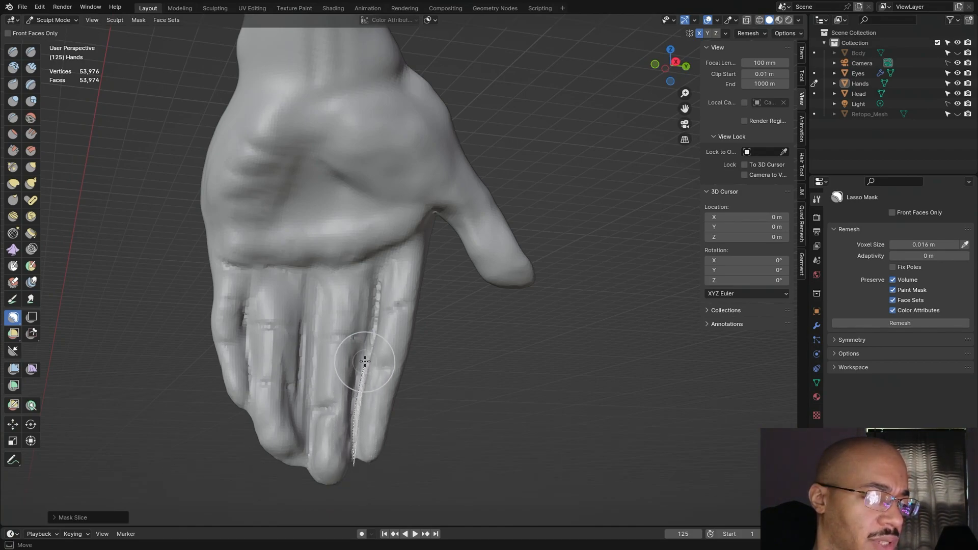
{"action": "left_click_drag", "start_coordinate": [371, 334], "coordinate": [375, 319]}
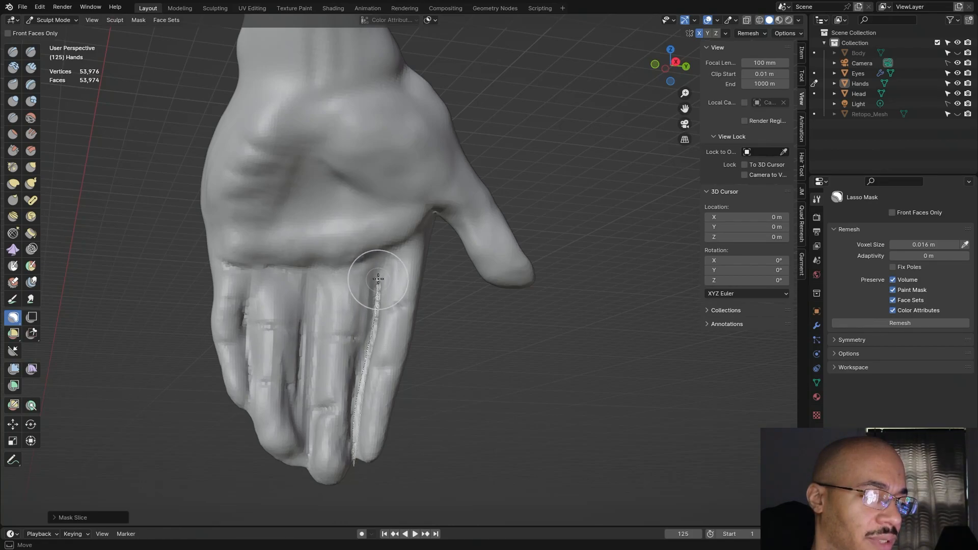
{"action": "mouse_move", "coordinate": [379, 271]}
{"action": "left_mouse_down"}
{"action": "mouse_move", "coordinate": [217, 261]}
{"action": "mouse_move", "coordinate": [197, 286]}
{"action": "mouse_move", "coordinate": [198, 360]}
{"action": "mouse_move", "coordinate": [236, 454]}
{"action": "mouse_move", "coordinate": [313, 497]}
{"action": "mouse_move", "coordinate": [345, 494]}
{"action": "mouse_move", "coordinate": [349, 484]}
{"action": "left_mouse_up"}
{"action": "mouse_move", "coordinate": [783, 360]}
{"action": "middle_mouse_down"}
{"action": "mouse_move", "coordinate": [630, 391]}
{"action": "mouse_move", "coordinate": [563, 393]}
{"action": "mouse_move", "coordinate": [567, 354]}
{"action": "mouse_move", "coordinate": [674, 375]}
{"action": "mouse_move", "coordinate": [775, 376]}
{"action": "mouse_move", "coordinate": [561, 371]}
{"action": "mouse_move", "coordinate": [606, 378]}
{"action": "mouse_move", "coordinate": [539, 384]}
{"action": "middle_mouse_up"}
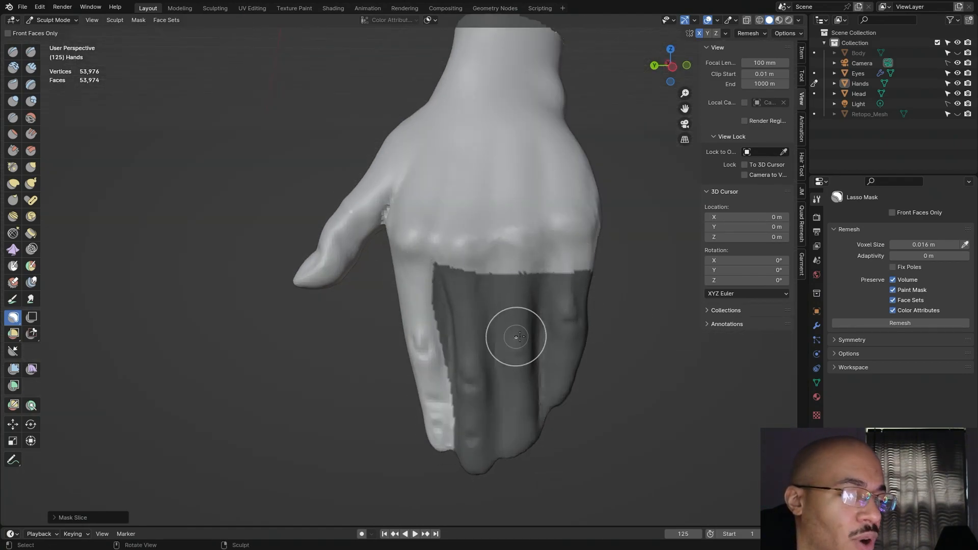
{"action": "key", "text": "alt+m"}
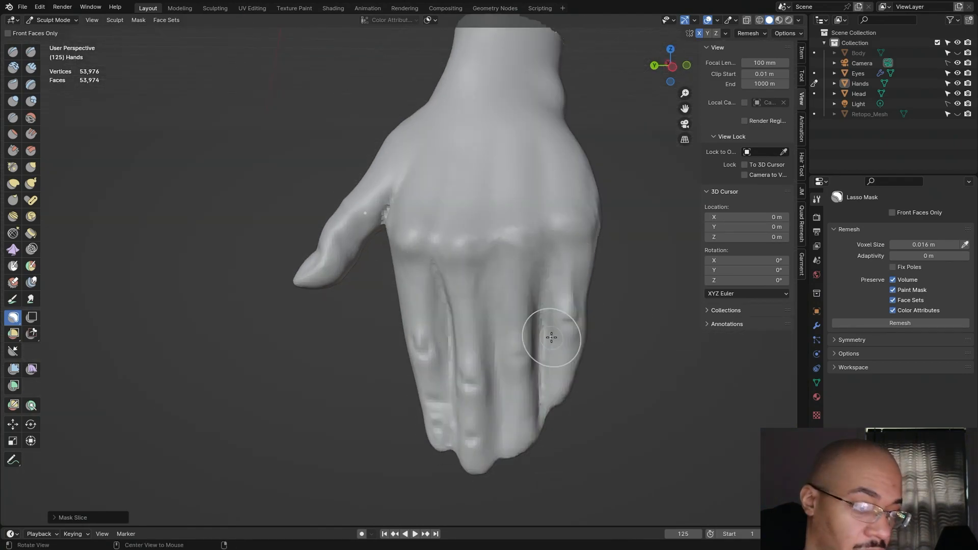
Step: Lasso-mask the middle, ring and little fingers from the back of the hand, filling unmasked gaps on the palm side and outer edge
{"action": "middle_click_drag", "start_coordinate": [626, 323], "coordinate": [649, 327]}
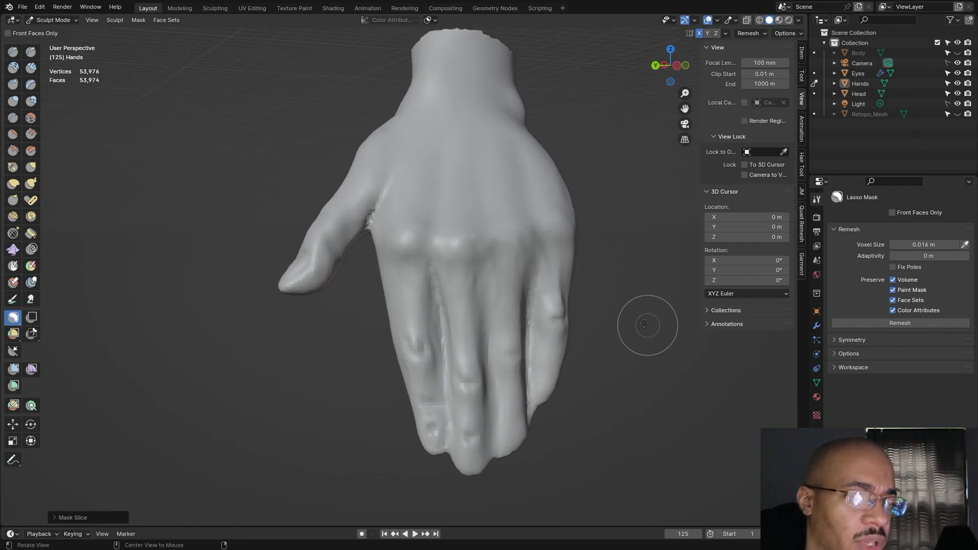
{"action": "mouse_move", "coordinate": [432, 268]}
{"action": "left_mouse_down"}
{"action": "mouse_move", "coordinate": [447, 443]}
{"action": "mouse_move", "coordinate": [467, 480]}
{"action": "mouse_move", "coordinate": [548, 454]}
{"action": "mouse_move", "coordinate": [586, 344]}
{"action": "mouse_move", "coordinate": [568, 260]}
{"action": "mouse_move", "coordinate": [575, 244]}
{"action": "left_mouse_up"}
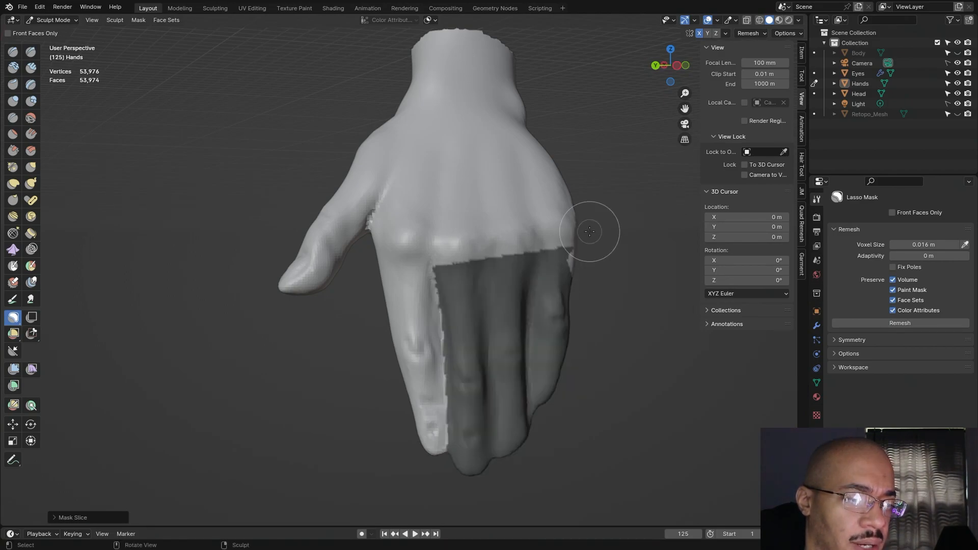
{"action": "mouse_move", "coordinate": [649, 280]}
{"action": "middle_mouse_down"}
{"action": "mouse_move", "coordinate": [433, 297]}
{"action": "mouse_move", "coordinate": [387, 288]}
{"action": "mouse_move", "coordinate": [408, 280]}
{"action": "mouse_move", "coordinate": [416, 257]}
{"action": "mouse_move", "coordinate": [389, 256]}
{"action": "mouse_move", "coordinate": [399, 285]}
{"action": "mouse_move", "coordinate": [365, 286]}
{"action": "middle_mouse_up"}
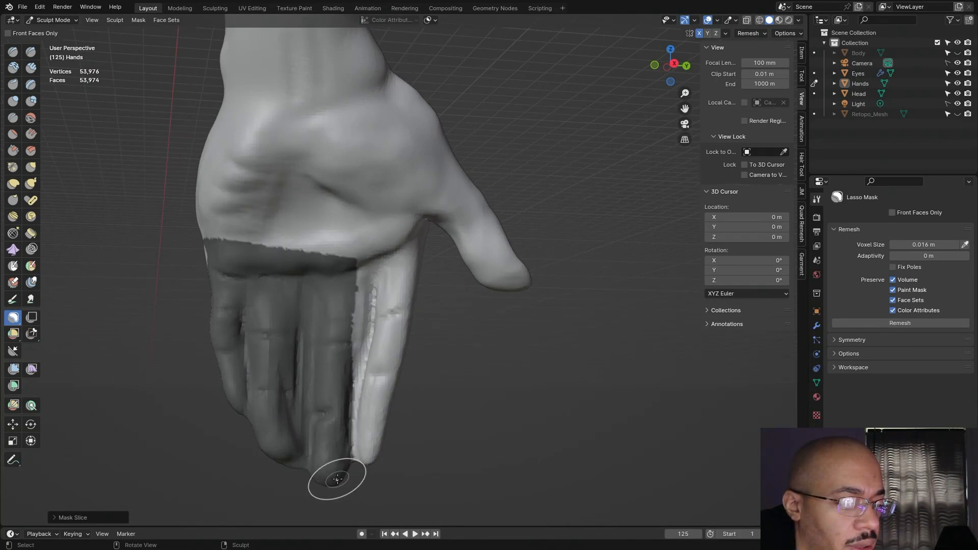
{"action": "mouse_move", "coordinate": [339, 478]}
{"action": "left_mouse_down"}
{"action": "mouse_move", "coordinate": [333, 406]}
{"action": "mouse_move", "coordinate": [361, 336]}
{"action": "left_mouse_up"}
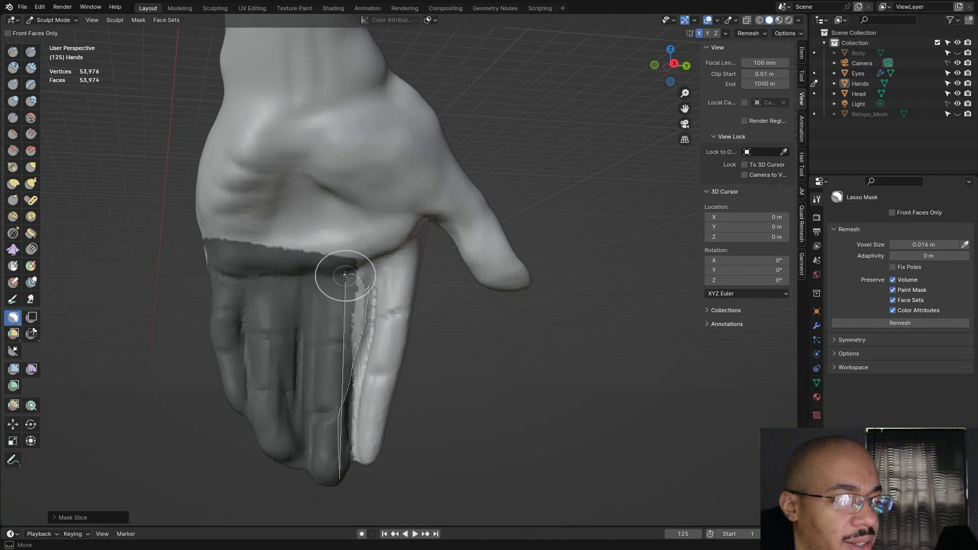
{"action": "mouse_move", "coordinate": [345, 277]}
{"action": "middle_mouse_down"}
{"action": "mouse_move", "coordinate": [573, 360]}
{"action": "mouse_move", "coordinate": [525, 337]}
{"action": "mouse_move", "coordinate": [535, 351]}
{"action": "mouse_move", "coordinate": [545, 360]}
{"action": "mouse_move", "coordinate": [507, 270]}
{"action": "middle_mouse_up"}
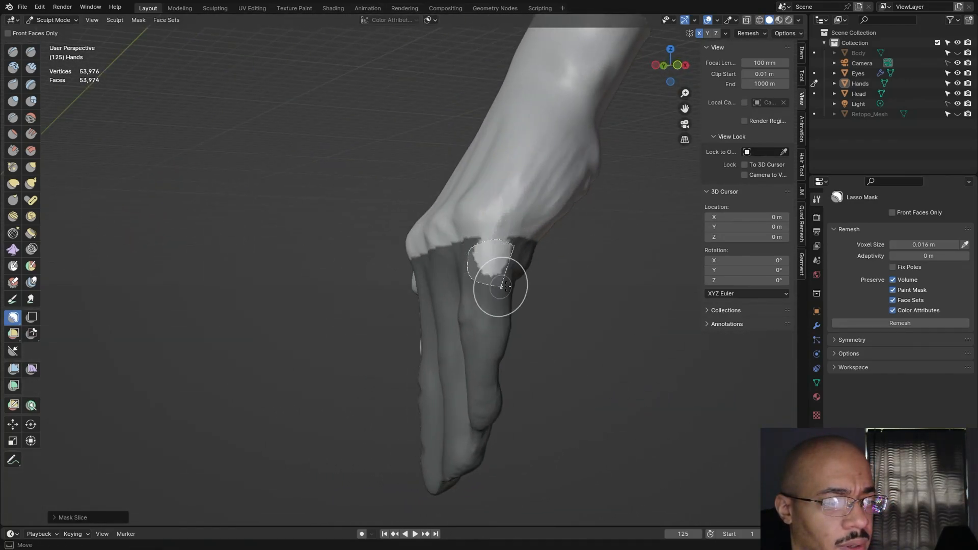
{"action": "mouse_move", "coordinate": [537, 266]}
{"action": "middle_mouse_down"}
{"action": "mouse_move", "coordinate": [679, 301]}
{"action": "mouse_move", "coordinate": [65, 243]}
{"action": "middle_mouse_up"}
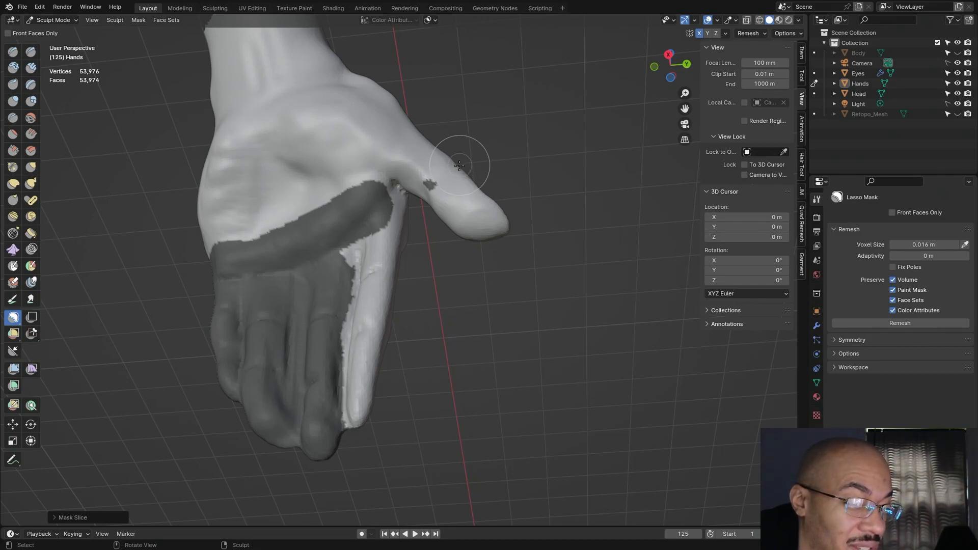
Step: Remove the stray mask patches around the thumb and sharpen the remaining finger mask
{"action": "mouse_move", "coordinate": [441, 172]}
{"action": "left_mouse_down", "text": "ctrl"}
{"action": "mouse_move", "coordinate": [413, 194]}
{"action": "mouse_move", "coordinate": [455, 184]}
{"action": "mouse_move", "coordinate": [433, 156]}
{"action": "mouse_move", "coordinate": [416, 180]}
{"action": "mouse_move", "coordinate": [449, 157]}
{"action": "left_mouse_up", "text": "ctrl"}
{"action": "mouse_move", "coordinate": [529, 160]}
{"action": "middle_mouse_down"}
{"action": "mouse_move", "coordinate": [364, 171]}
{"action": "mouse_move", "coordinate": [362, 204]}
{"action": "middle_mouse_up"}
{"action": "mouse_move", "coordinate": [371, 218]}
{"action": "left_mouse_down", "text": "ctrl"}
{"action": "mouse_move", "coordinate": [350, 271]}
{"action": "mouse_move", "coordinate": [386, 245]}
{"action": "mouse_move", "coordinate": [382, 225]}
{"action": "left_mouse_up", "text": "ctrl"}
{"action": "mouse_move", "coordinate": [382, 225]}
{"action": "middle_mouse_down"}
{"action": "mouse_move", "coordinate": [281, 290]}
{"action": "mouse_move", "coordinate": [179, 325]}
{"action": "mouse_move", "coordinate": [323, 328]}
{"action": "mouse_move", "coordinate": [334, 363]}
{"action": "mouse_move", "coordinate": [324, 348]}
{"action": "middle_mouse_up"}
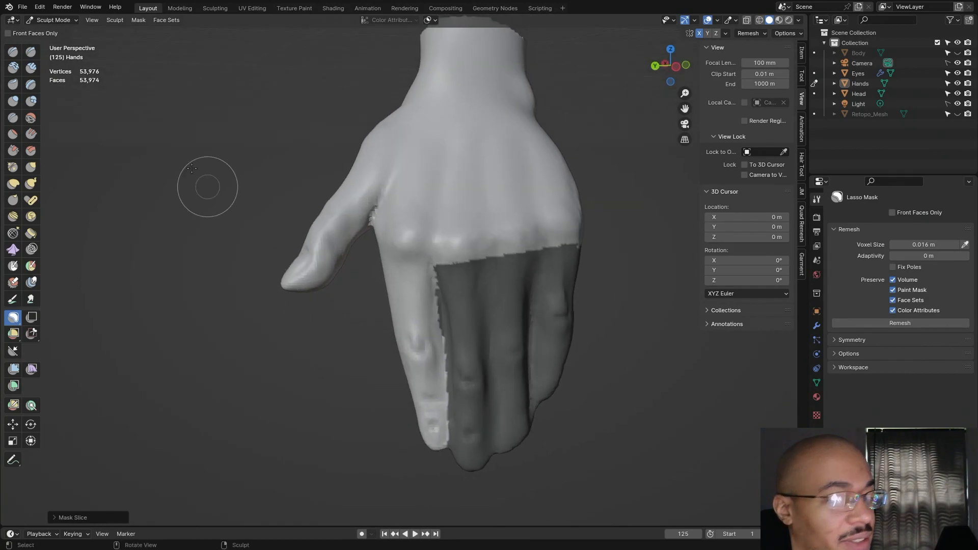
{"action": "left_click", "coordinate": [138, 20]}
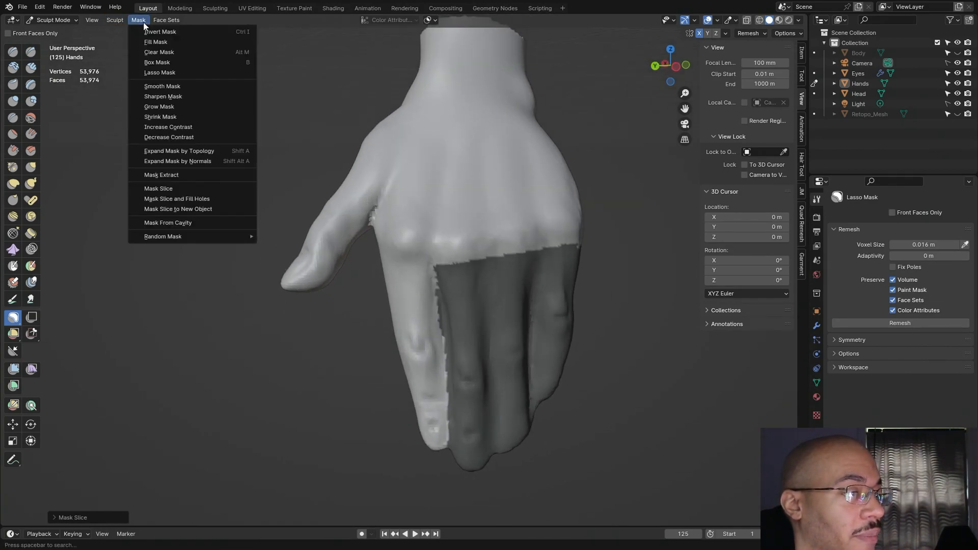
{"action": "left_click", "coordinate": [173, 97]}
Step: Unmask the strip across the palm so the mask ends at the base of the three outer fingers
{"action": "middle_click_drag", "start_coordinate": [177, 95], "coordinate": [742, 195]}
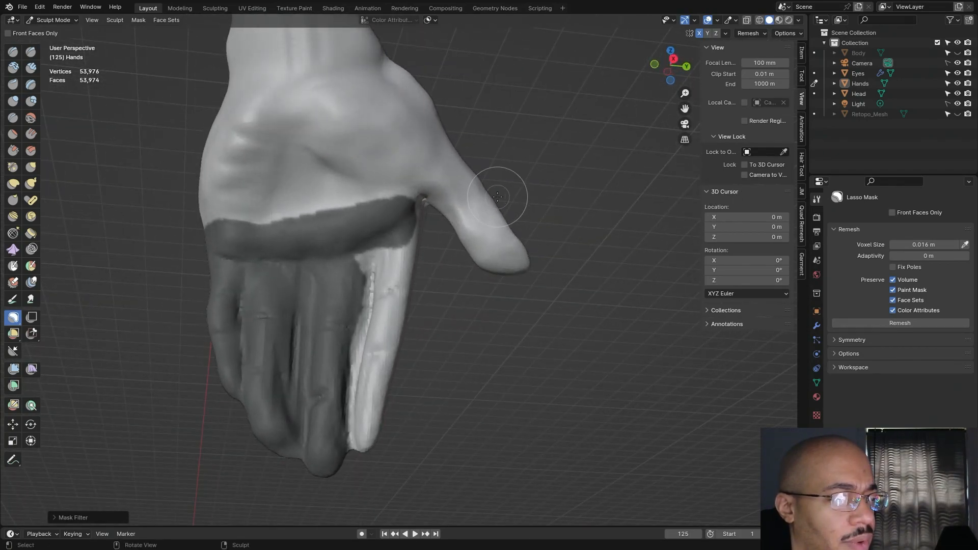
{"action": "middle_click_drag", "start_coordinate": [498, 192], "coordinate": [529, 214]}
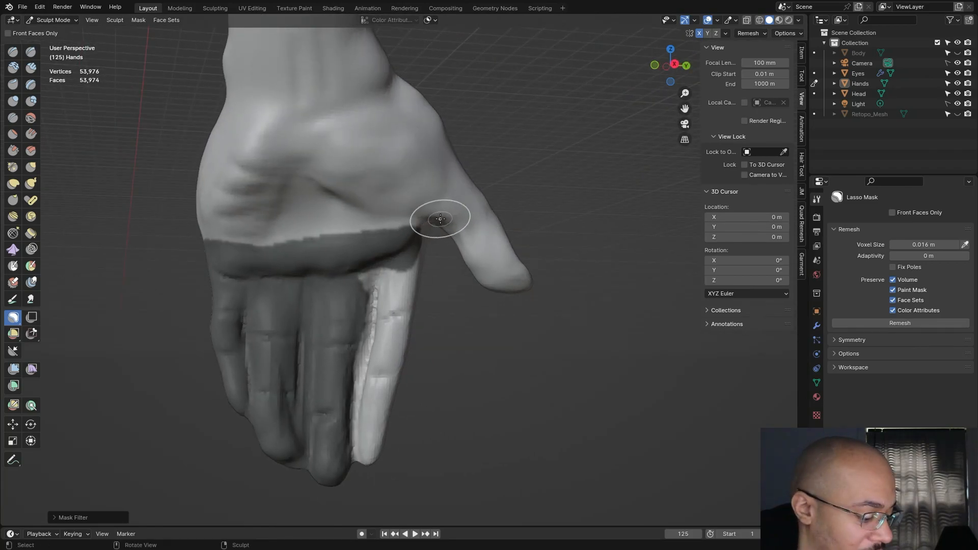
{"action": "mouse_move", "coordinate": [366, 211]}
{"action": "left_mouse_down"}
{"action": "mouse_move", "coordinate": [227, 219]}
{"action": "mouse_move", "coordinate": [200, 246]}
{"action": "mouse_move", "coordinate": [270, 275]}
{"action": "left_mouse_up"}
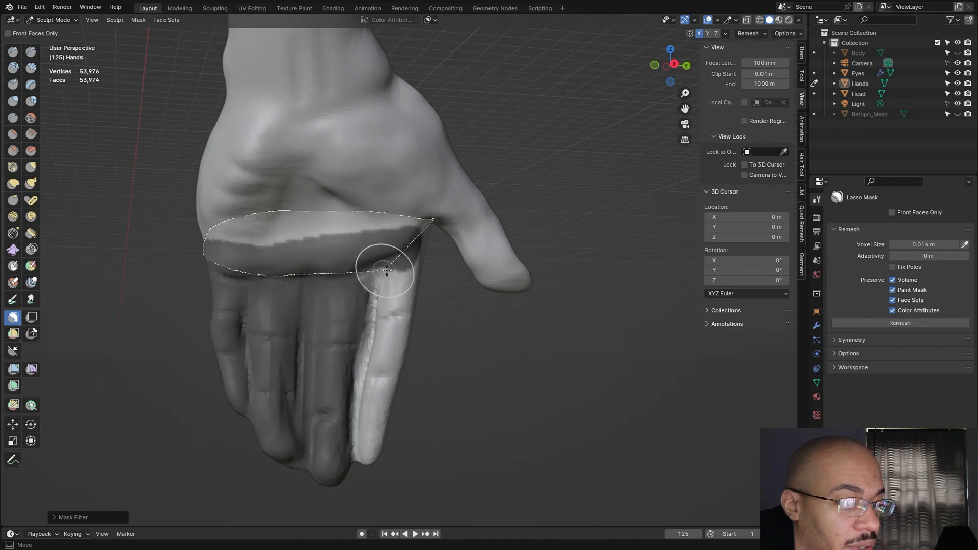
{"action": "left_click_drag", "start_coordinate": [423, 265], "coordinate": [423, 265], "text": "ctrl"}
{"action": "mouse_move", "coordinate": [447, 268]}
{"action": "middle_mouse_down"}
{"action": "mouse_move", "coordinate": [659, 285]}
{"action": "mouse_move", "coordinate": [467, 262]}
{"action": "mouse_move", "coordinate": [438, 240]}
{"action": "middle_mouse_up"}
{"action": "mouse_move", "coordinate": [324, 155]}
{"action": "left_mouse_down"}
{"action": "mouse_move", "coordinate": [308, 207]}
{"action": "mouse_move", "coordinate": [349, 158]}
{"action": "left_mouse_up"}
{"action": "mouse_move", "coordinate": [350, 157]}
{"action": "middle_mouse_down"}
{"action": "mouse_move", "coordinate": [452, 197]}
{"action": "mouse_move", "coordinate": [312, 209]}
{"action": "mouse_move", "coordinate": [426, 189]}
{"action": "mouse_move", "coordinate": [448, 252]}
{"action": "mouse_move", "coordinate": [476, 247]}
{"action": "mouse_move", "coordinate": [22, 239]}
{"action": "mouse_move", "coordinate": [40, 230]}
{"action": "mouse_move", "coordinate": [61, 250]}
{"action": "middle_mouse_up"}
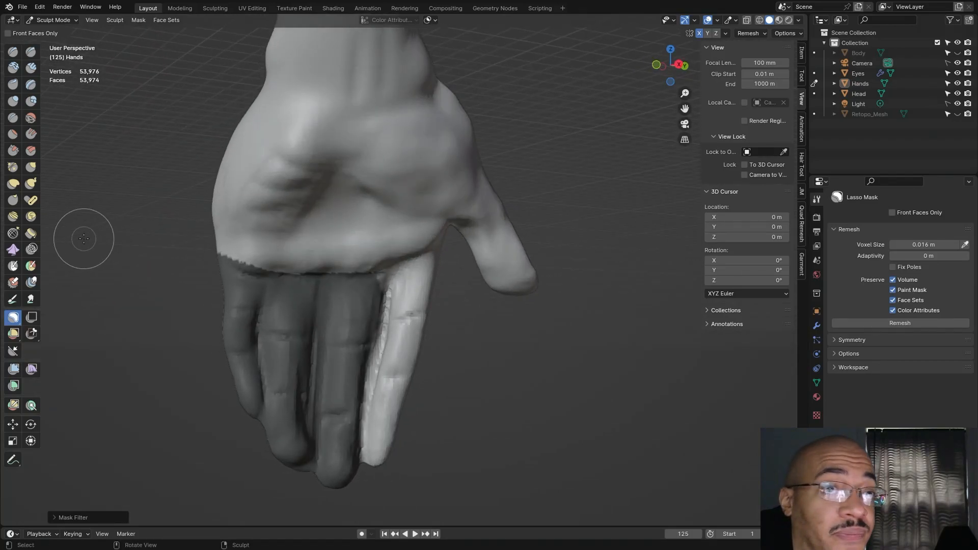
Step: Cut off the masked middle, ring and little fingers with Mask Slice and Fill Holes and check the cut surface
{"action": "middle_click_drag", "start_coordinate": [87, 258], "coordinate": [769, 218]}
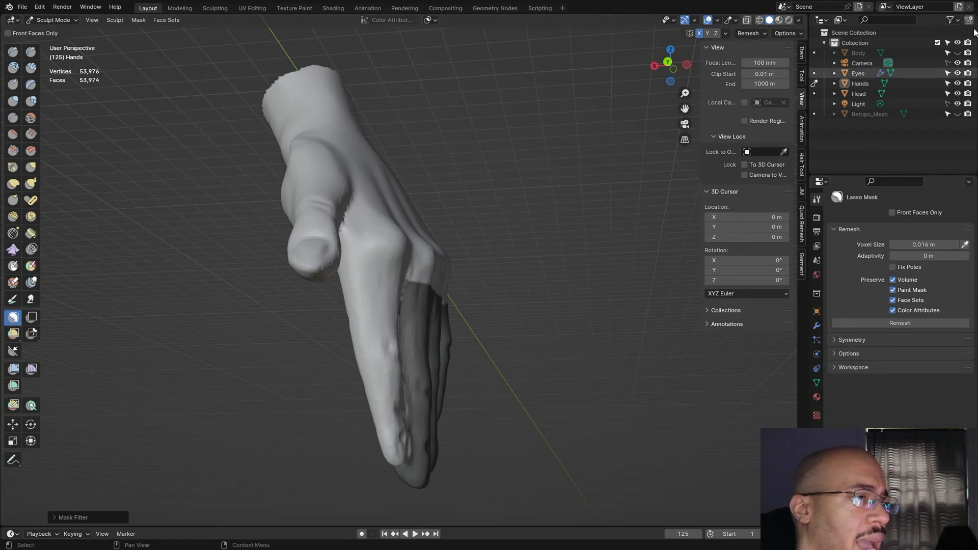
{"action": "left_click", "coordinate": [136, 23]}
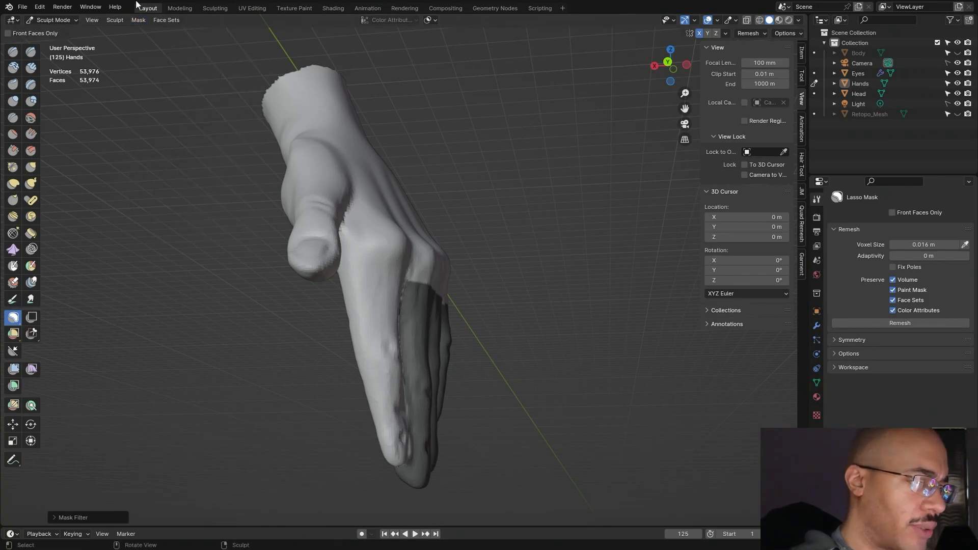
{"action": "left_click", "coordinate": [137, 21]}
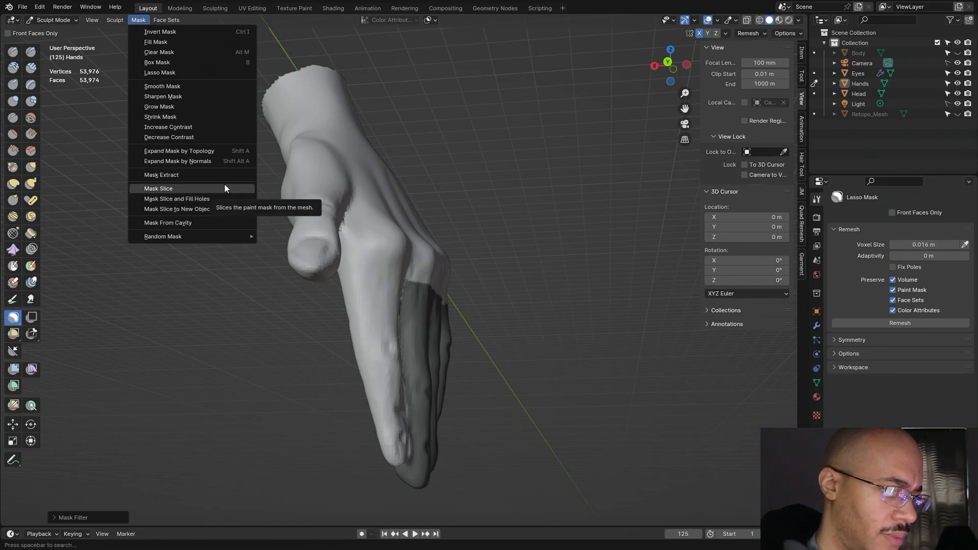
{"action": "left_click", "coordinate": [185, 199]}
{"action": "middle_click_drag", "start_coordinate": [185, 199], "coordinate": [54, 181]}
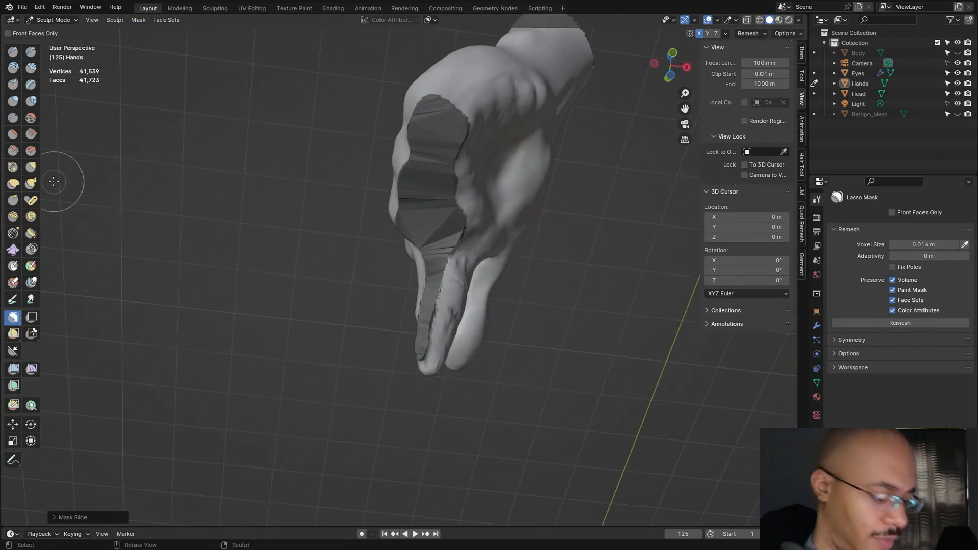
Step: Clear the mask from the cut surface and voxel-remesh the hand at a voxel size of 0.016 m
{"action": "key", "text": "alt+m"}
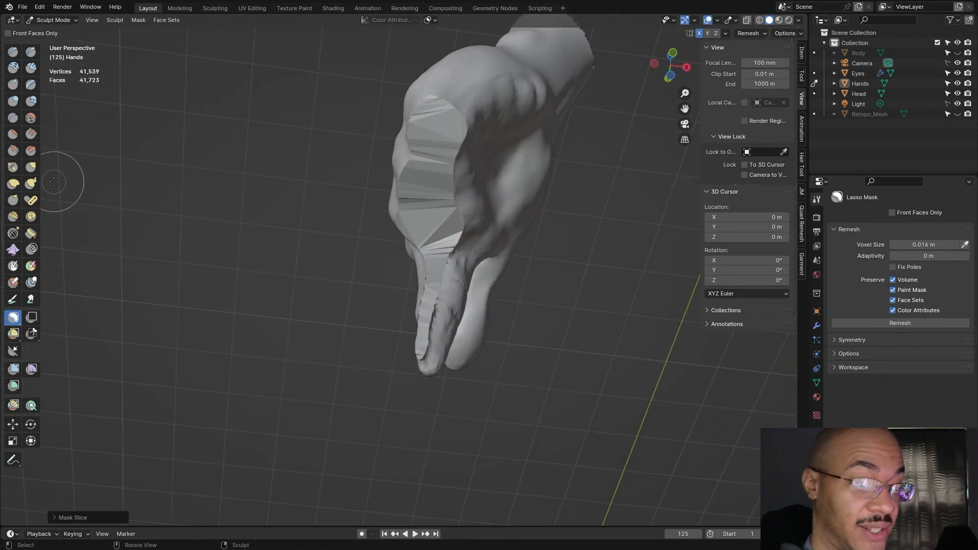
{"action": "mouse_move", "coordinate": [205, 244]}
{"action": "middle_mouse_down"}
{"action": "mouse_move", "coordinate": [410, 336]}
{"action": "mouse_move", "coordinate": [471, 303]}
{"action": "mouse_move", "coordinate": [283, 277]}
{"action": "middle_mouse_up"}
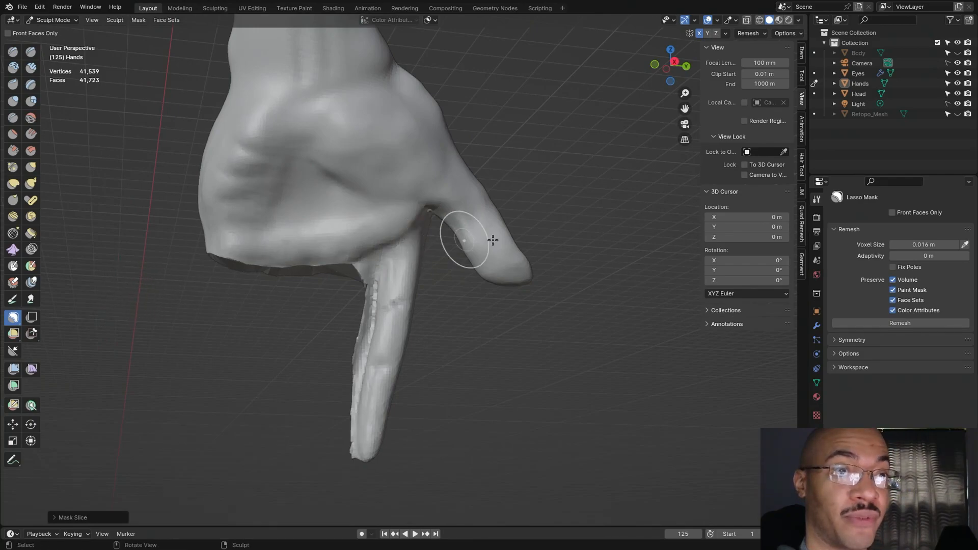
{"action": "middle_click_drag", "start_coordinate": [503, 230], "coordinate": [454, 309]}
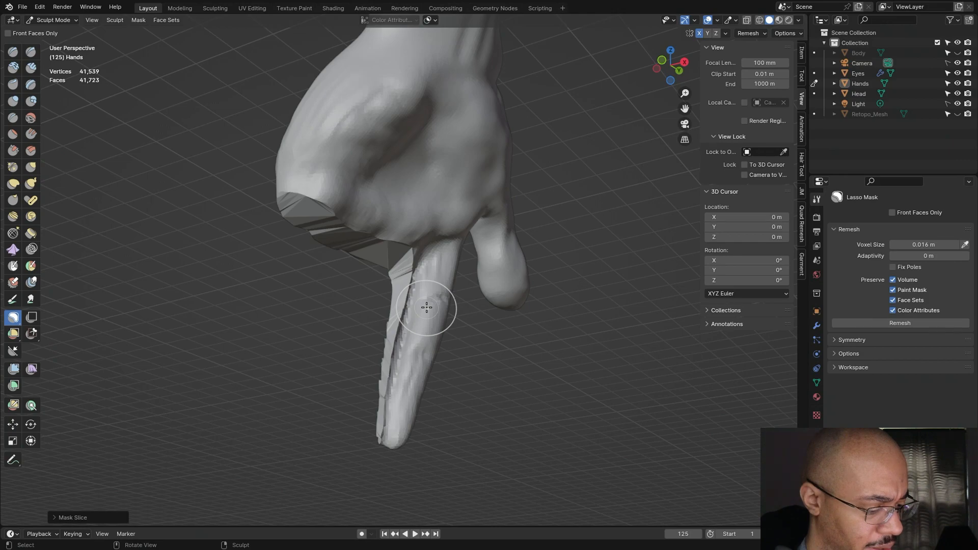
{"action": "left_click", "coordinate": [873, 322]}
{"action": "mouse_move", "coordinate": [545, 372]}
{"action": "middle_mouse_down"}
{"action": "mouse_move", "coordinate": [649, 402]}
{"action": "mouse_move", "coordinate": [631, 395]}
{"action": "mouse_move", "coordinate": [639, 384]}
{"action": "middle_mouse_up"}
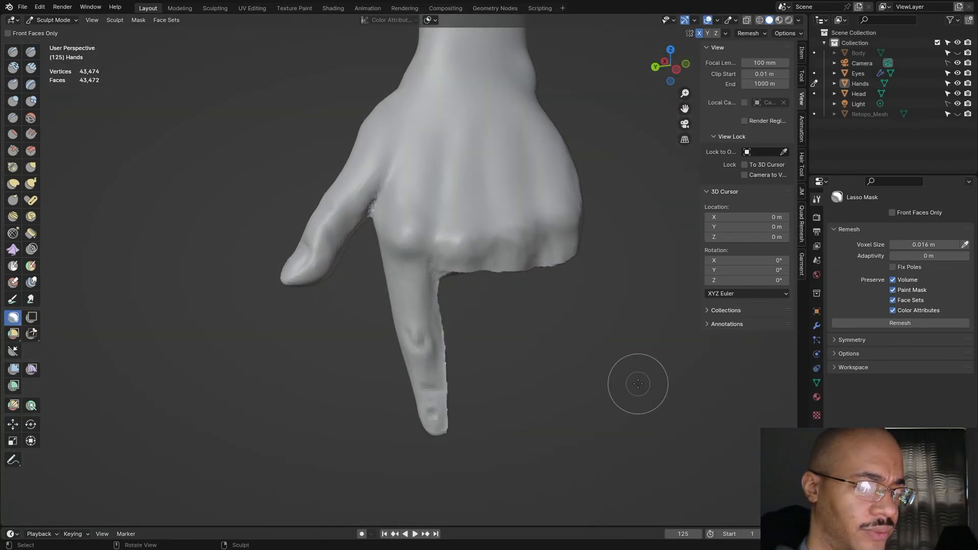
Step: Pull the index finger's tip and middle toward the thumb side with the Grab brush at a 121 px radius
{"action": "left_click", "coordinate": [31, 166]}
{"action": "left_click_drag", "start_coordinate": [121, 34], "coordinate": [125, 34]}
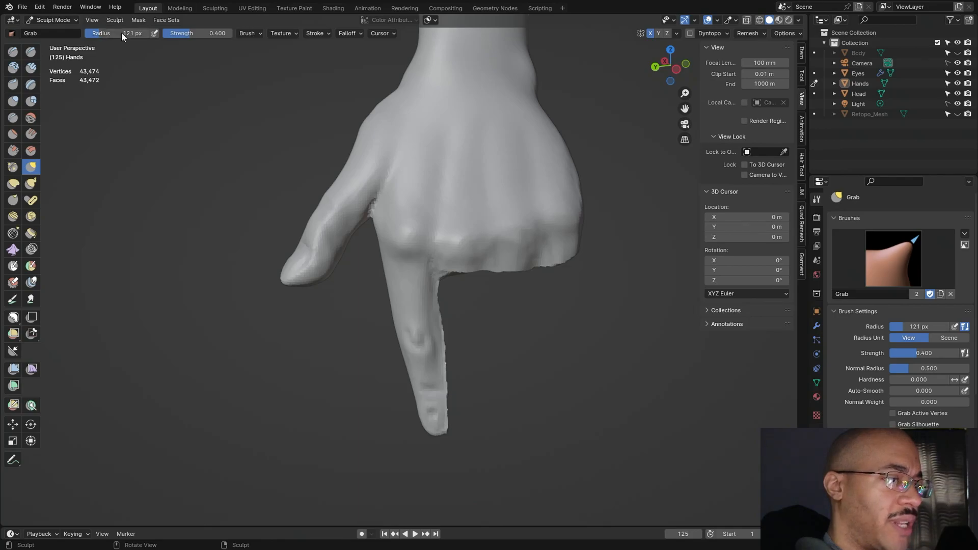
{"action": "left_click_drag", "start_coordinate": [436, 427], "coordinate": [419, 435]}
{"action": "left_click_drag", "start_coordinate": [441, 342], "coordinate": [436, 351]}
{"action": "left_click_drag", "start_coordinate": [441, 390], "coordinate": [432, 389]}
{"action": "left_click_drag", "start_coordinate": [404, 343], "coordinate": [415, 346]}
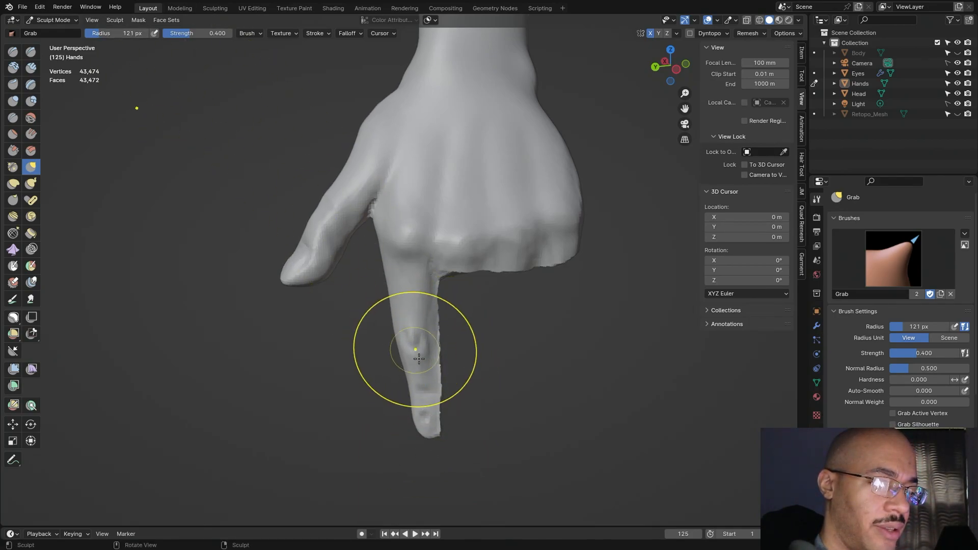
{"action": "left_click_drag", "start_coordinate": [432, 430], "coordinate": [424, 434]}
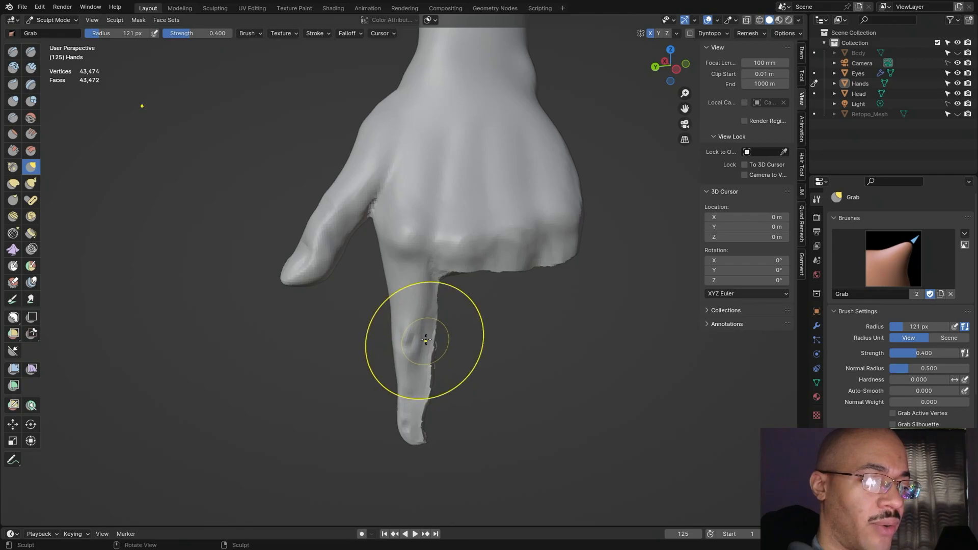
Step: Smooth the jagged cut edge running along the palm side of the index finger
{"action": "mouse_move", "coordinate": [400, 330]}
{"action": "middle_mouse_down"}
{"action": "mouse_move", "coordinate": [557, 350]}
{"action": "mouse_move", "coordinate": [569, 335]}
{"action": "mouse_move", "coordinate": [608, 405]}
{"action": "mouse_move", "coordinate": [612, 356]}
{"action": "mouse_move", "coordinate": [662, 387]}
{"action": "mouse_move", "coordinate": [648, 405]}
{"action": "middle_mouse_up"}
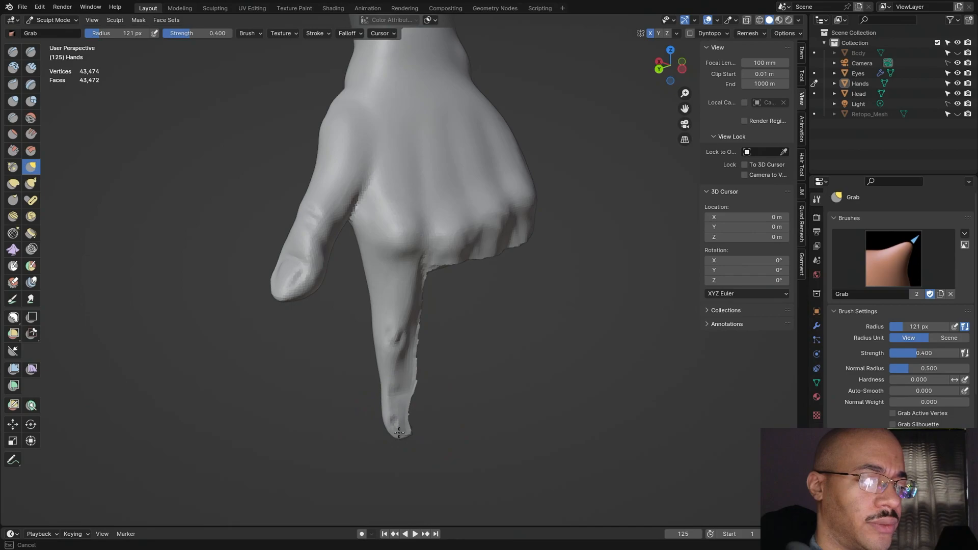
{"action": "middle_click_drag", "start_coordinate": [468, 344], "coordinate": [541, 297]}
{"action": "mouse_move", "coordinate": [454, 327]}
{"action": "middle_mouse_down"}
{"action": "mouse_move", "coordinate": [341, 353]}
{"action": "mouse_move", "coordinate": [368, 336]}
{"action": "middle_mouse_up"}
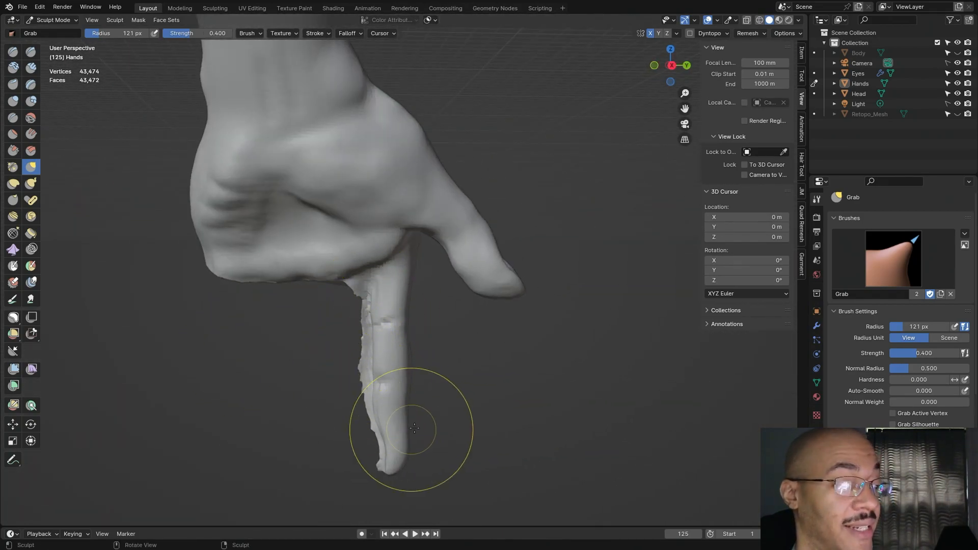
{"action": "mouse_move", "coordinate": [411, 430]}
{"action": "middle_mouse_down"}
{"action": "mouse_move", "coordinate": [552, 384]}
{"action": "mouse_move", "coordinate": [489, 392]}
{"action": "middle_mouse_up"}
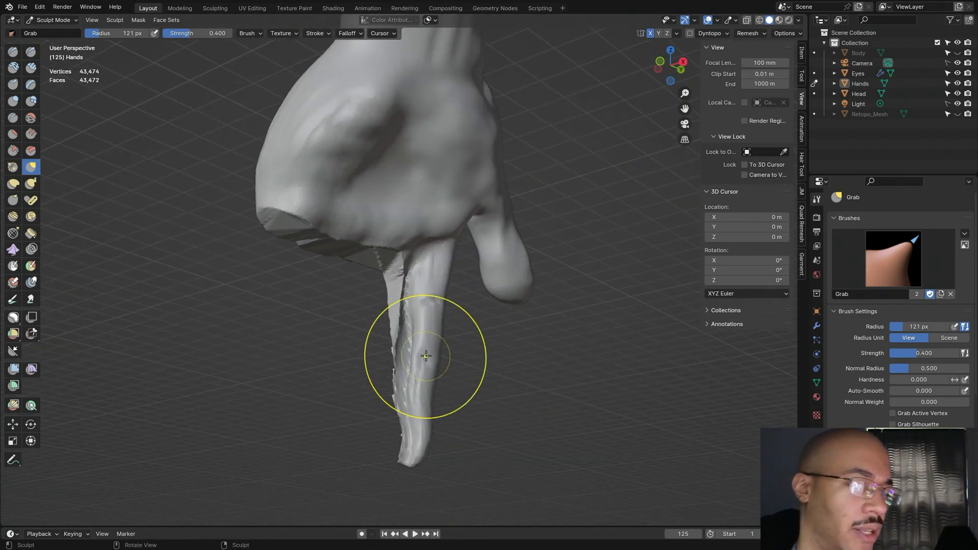
{"action": "left_click_drag", "start_coordinate": [425, 355], "coordinate": [405, 446]}
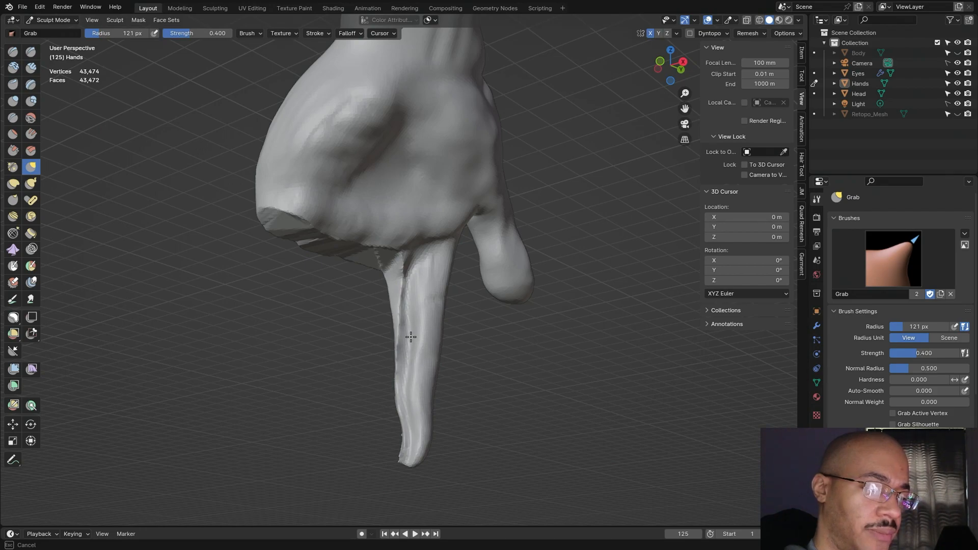
{"action": "left_click_drag", "start_coordinate": [405, 423], "coordinate": [410, 421]}
Step: Smooth the remaining cut face and back of the index finger and check the shape from both sides
{"action": "mouse_move", "coordinate": [488, 367]}
{"action": "middle_mouse_down"}
{"action": "mouse_move", "coordinate": [515, 359]}
{"action": "mouse_move", "coordinate": [574, 373]}
{"action": "mouse_move", "coordinate": [500, 393]}
{"action": "middle_mouse_up"}
{"action": "left_click_drag", "start_coordinate": [439, 407], "coordinate": [435, 418]}
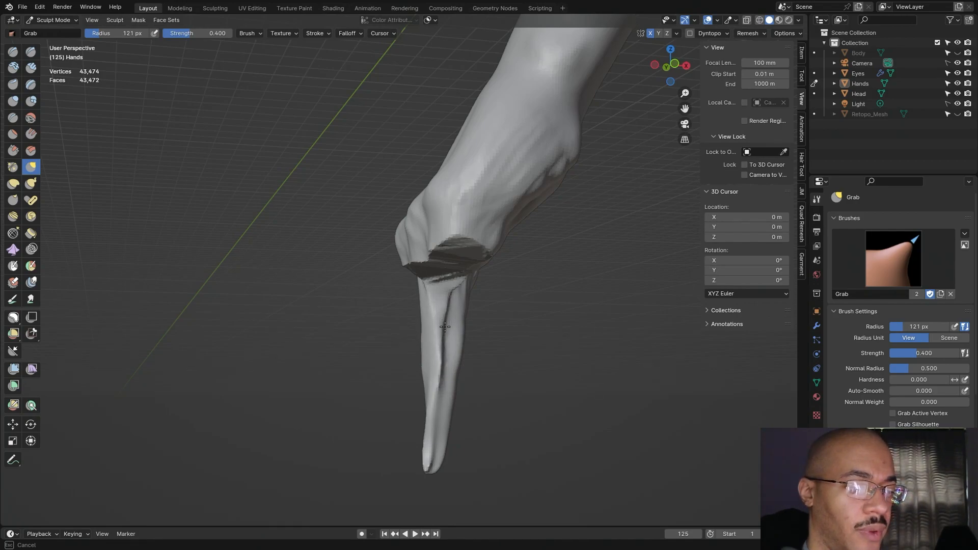
{"action": "left_click_drag", "start_coordinate": [436, 428], "coordinate": [436, 430]}
{"action": "mouse_move", "coordinate": [436, 430]}
{"action": "middle_mouse_down"}
{"action": "mouse_move", "coordinate": [444, 407]}
{"action": "mouse_move", "coordinate": [489, 387]}
{"action": "mouse_move", "coordinate": [431, 345]}
{"action": "middle_mouse_up"}
{"action": "left_click_drag", "start_coordinate": [399, 329], "coordinate": [408, 339]}
{"action": "middle_click_drag", "start_coordinate": [480, 376], "coordinate": [389, 332]}
{"action": "mouse_move", "coordinate": [542, 360]}
{"action": "middle_mouse_down"}
{"action": "mouse_move", "coordinate": [389, 316]}
{"action": "mouse_move", "coordinate": [443, 332]}
{"action": "middle_mouse_up"}
{"action": "middle_click_drag", "start_coordinate": [465, 364], "coordinate": [479, 433]}
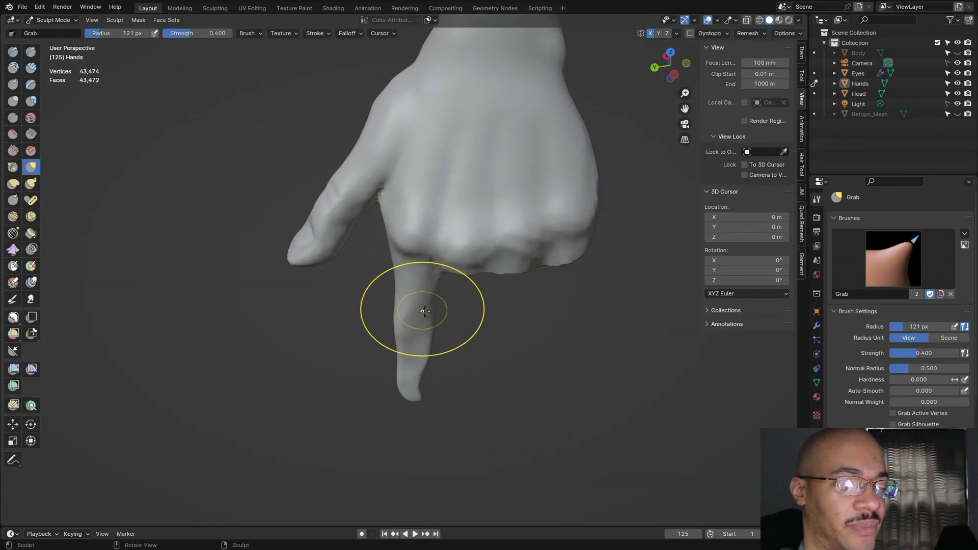
Step: Widen and straighten the index finger's thumb-side outline with the Grab brush and adjust its cut side
{"action": "left_click_drag", "start_coordinate": [469, 373], "coordinate": [435, 339], "text": "alt"}
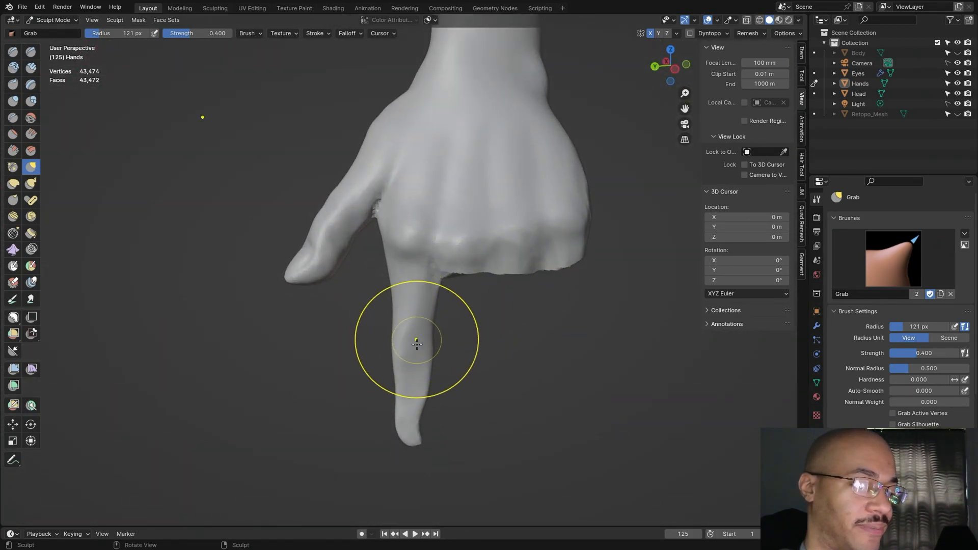
{"action": "mouse_move", "coordinate": [417, 411]}
{"action": "left_mouse_down"}
{"action": "mouse_move", "coordinate": [399, 441]}
{"action": "mouse_move", "coordinate": [422, 431]}
{"action": "left_mouse_up"}
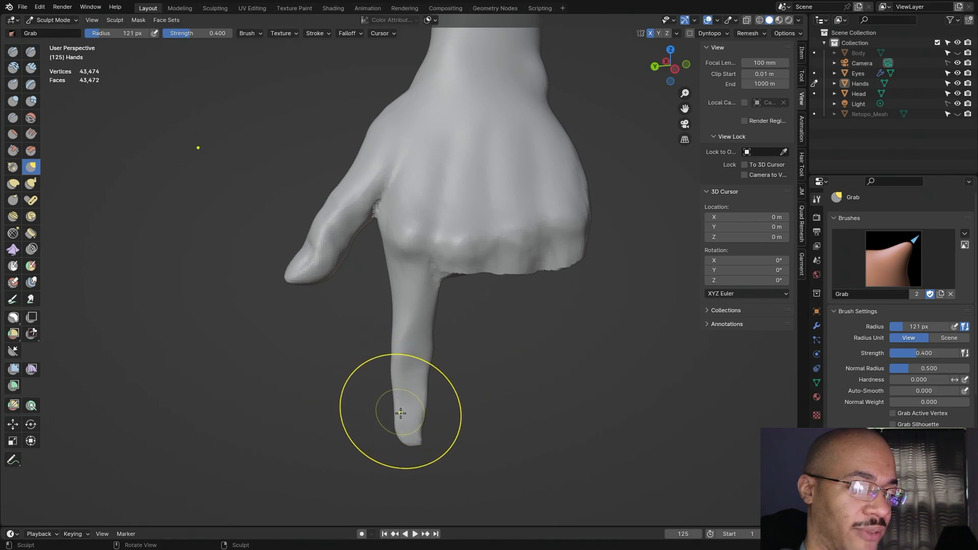
{"action": "left_click_drag", "start_coordinate": [396, 339], "coordinate": [395, 307]}
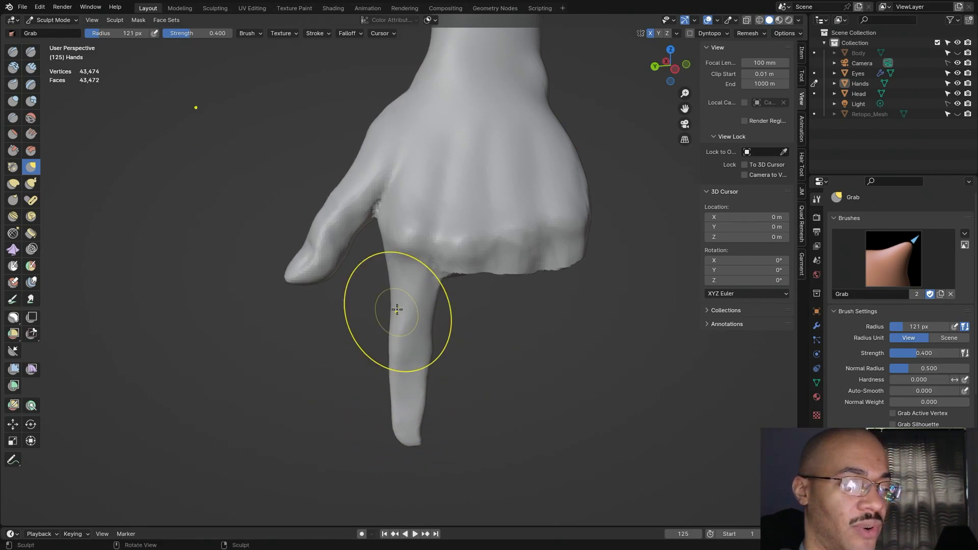
{"action": "mouse_move", "coordinate": [452, 367]}
{"action": "middle_mouse_down"}
{"action": "mouse_move", "coordinate": [502, 377]}
{"action": "mouse_move", "coordinate": [524, 360]}
{"action": "mouse_move", "coordinate": [579, 371]}
{"action": "mouse_move", "coordinate": [612, 350]}
{"action": "mouse_move", "coordinate": [638, 350]}
{"action": "middle_mouse_up"}
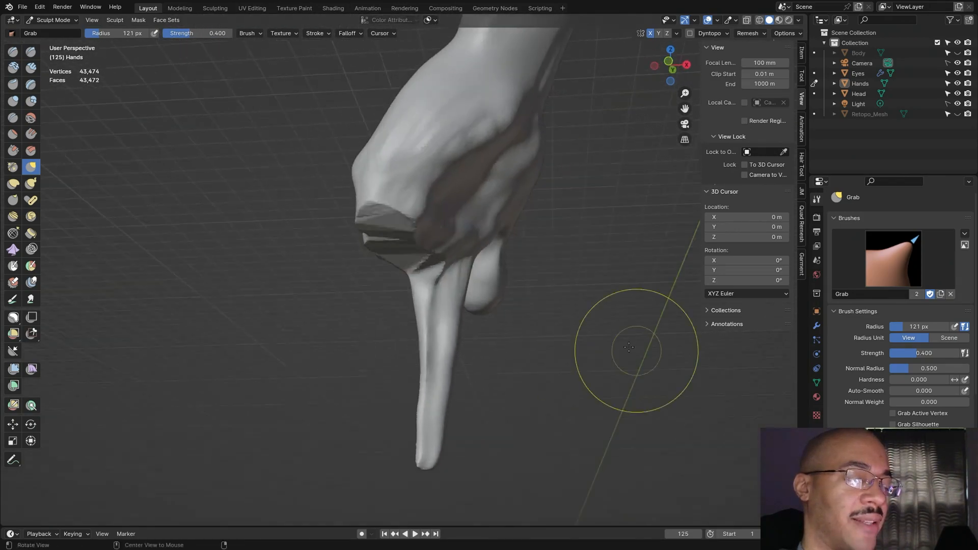
{"action": "mouse_move", "coordinate": [426, 344]}
{"action": "left_mouse_down"}
{"action": "mouse_move", "coordinate": [426, 336]}
{"action": "mouse_move", "coordinate": [428, 349]}
{"action": "left_mouse_up"}
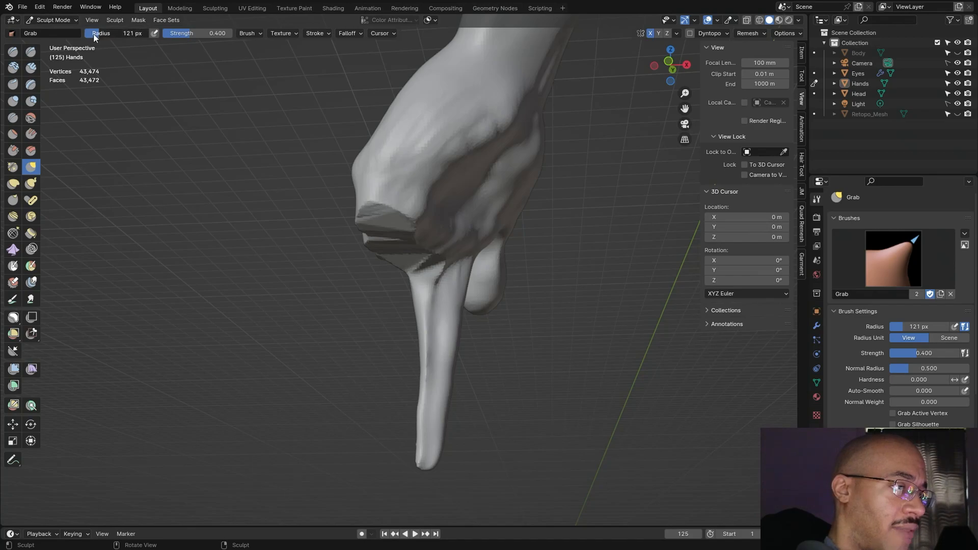
Step: Fill out the groove along the index finger's cut side using the Inflate brush at 59 px radius and 0.198 strength
{"action": "key", "text": "f"}
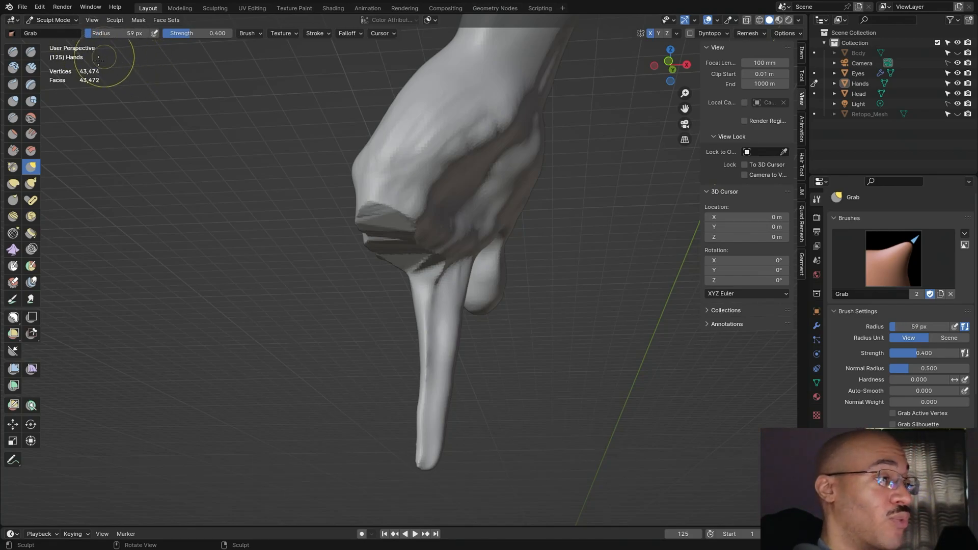
{"action": "left_click", "coordinate": [33, 71]}
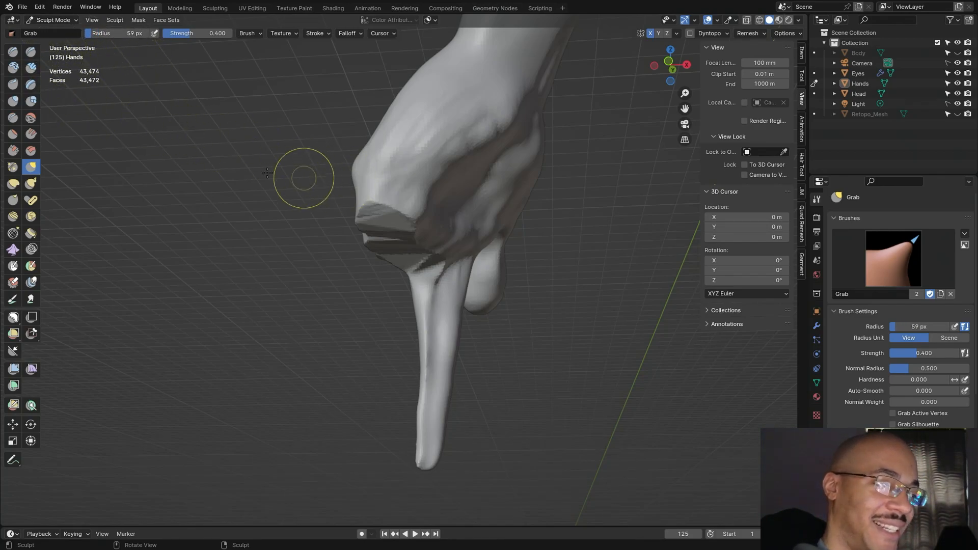
{"action": "left_click", "coordinate": [13, 101]}
{"action": "left_click_drag", "start_coordinate": [434, 320], "coordinate": [437, 303]}
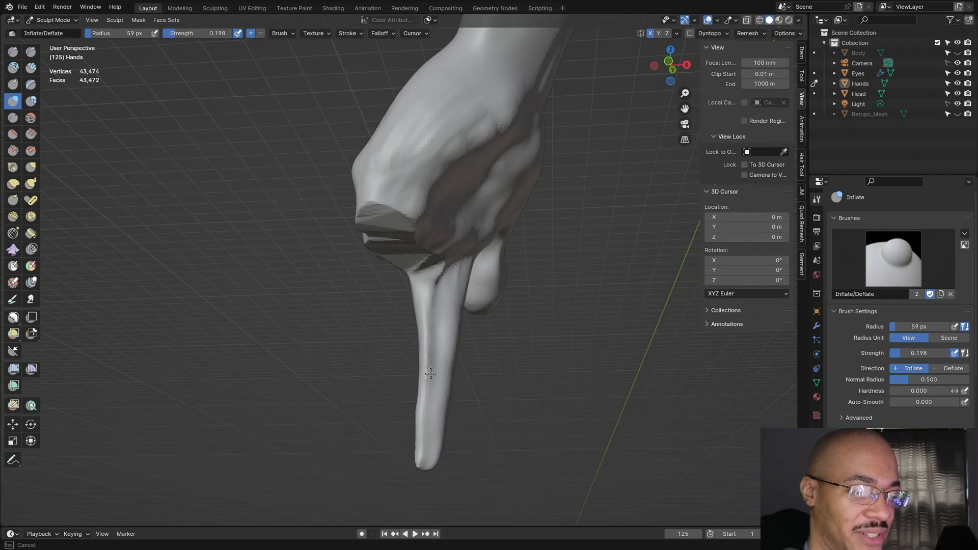
{"action": "left_click_drag", "start_coordinate": [441, 293], "coordinate": [442, 297]}
Step: Inflate the palm side of the index finger and build up the crease where it meets the palm
{"action": "mouse_move", "coordinate": [451, 355]}
{"action": "middle_mouse_down"}
{"action": "mouse_move", "coordinate": [525, 353]}
{"action": "mouse_move", "coordinate": [406, 355]}
{"action": "middle_mouse_up"}
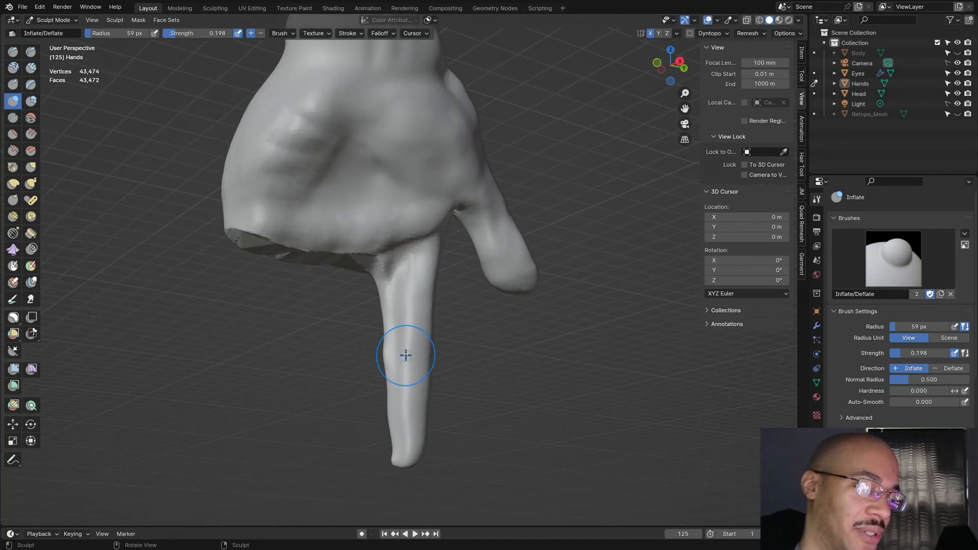
{"action": "mouse_move", "coordinate": [397, 277]}
{"action": "left_mouse_down"}
{"action": "mouse_move", "coordinate": [406, 259]}
{"action": "mouse_move", "coordinate": [403, 309]}
{"action": "left_mouse_up"}
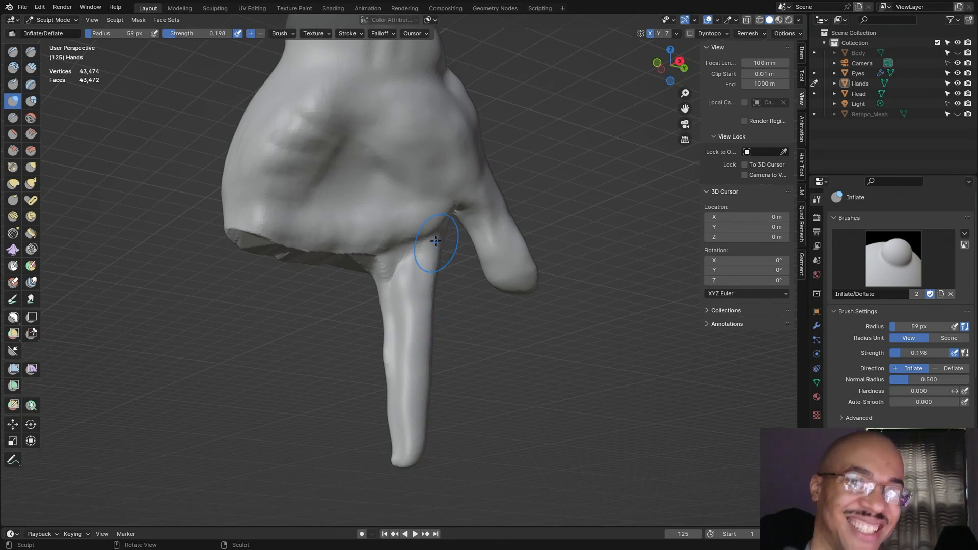
{"action": "mouse_move", "coordinate": [477, 311]}
{"action": "middle_mouse_down"}
{"action": "mouse_move", "coordinate": [455, 315]}
{"action": "mouse_move", "coordinate": [411, 279]}
{"action": "middle_mouse_up"}
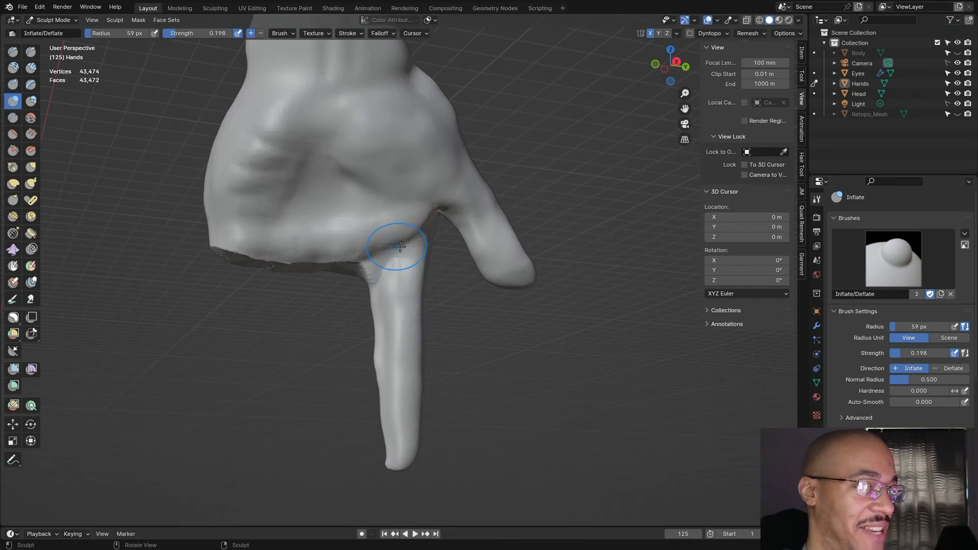
{"action": "left_click_drag", "start_coordinate": [400, 246], "coordinate": [409, 251]}
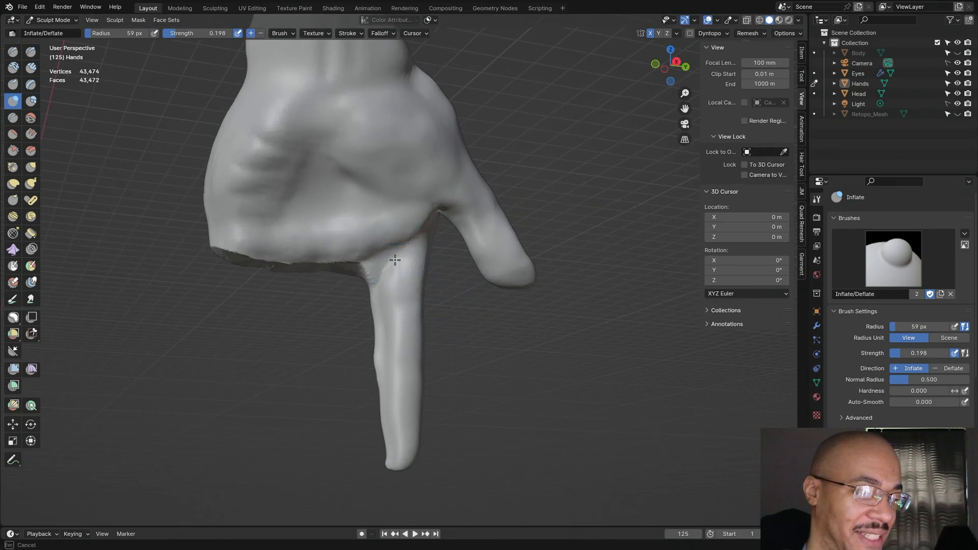
{"action": "left_click_drag", "start_coordinate": [386, 269], "coordinate": [391, 272]}
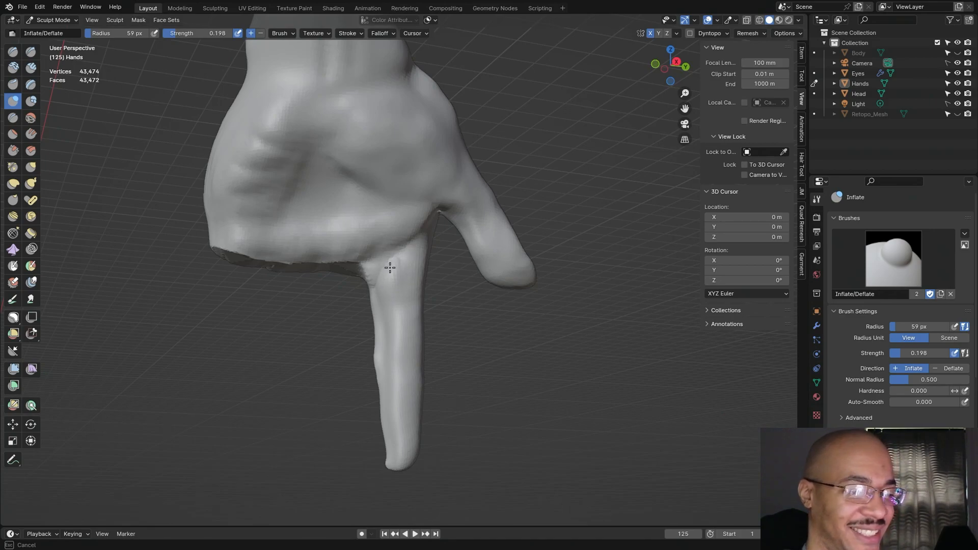
Step: Inflate the index finger's cut side from its base downward to round out the thin inner edge
{"action": "mouse_move", "coordinate": [402, 243]}
{"action": "middle_mouse_down"}
{"action": "mouse_move", "coordinate": [592, 304]}
{"action": "mouse_move", "coordinate": [629, 288]}
{"action": "mouse_move", "coordinate": [535, 277]}
{"action": "middle_mouse_up"}
{"action": "mouse_move", "coordinate": [439, 254]}
{"action": "left_mouse_down"}
{"action": "mouse_move", "coordinate": [430, 247]}
{"action": "mouse_move", "coordinate": [448, 262]}
{"action": "left_mouse_up"}
{"action": "mouse_move", "coordinate": [448, 262]}
{"action": "middle_mouse_down"}
{"action": "mouse_move", "coordinate": [493, 373]}
{"action": "mouse_move", "coordinate": [402, 297]}
{"action": "middle_mouse_up"}
{"action": "left_click_drag", "start_coordinate": [402, 297], "coordinate": [399, 302]}
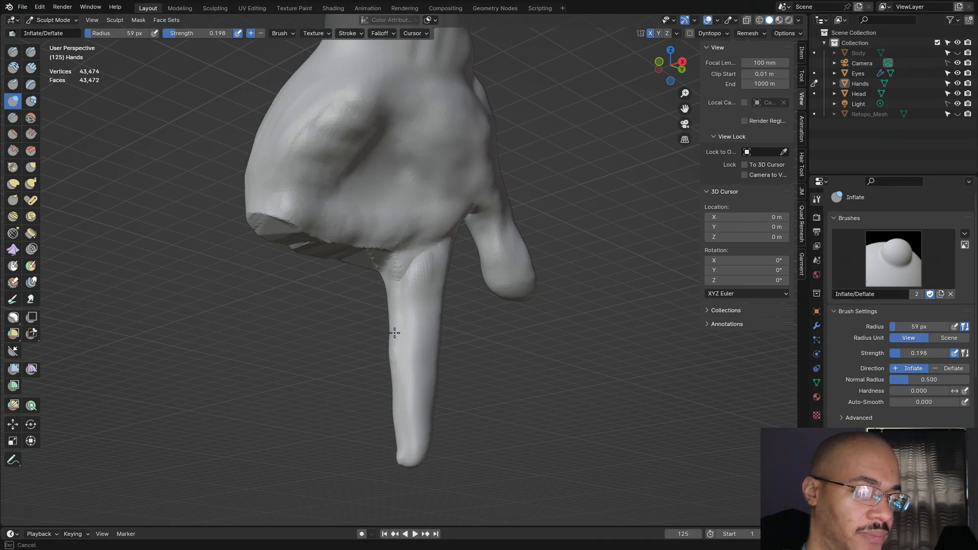
{"action": "middle_click_drag", "start_coordinate": [461, 351], "coordinate": [433, 333]}
{"action": "mouse_move", "coordinate": [408, 265]}
{"action": "left_mouse_down"}
{"action": "mouse_move", "coordinate": [393, 270]}
{"action": "mouse_move", "coordinate": [389, 253]}
{"action": "left_mouse_up"}
Step: Thicken the back of the index finger from knuckle to tip with the Inflate brush and check its roundness from below
{"action": "left_click", "coordinate": [31, 67]}
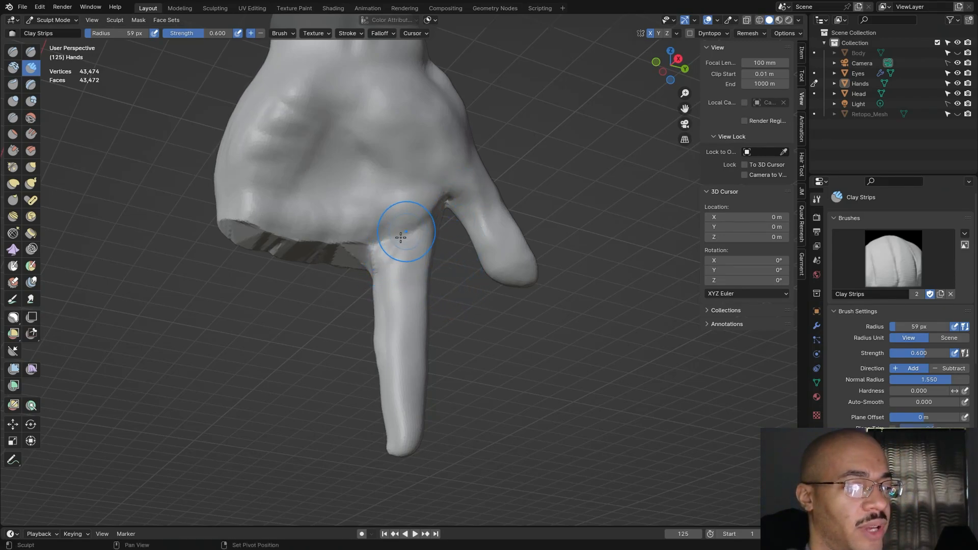
{"action": "mouse_move", "coordinate": [484, 259]}
{"action": "middle_mouse_down"}
{"action": "mouse_move", "coordinate": [465, 338]}
{"action": "mouse_move", "coordinate": [500, 321]}
{"action": "middle_mouse_up"}
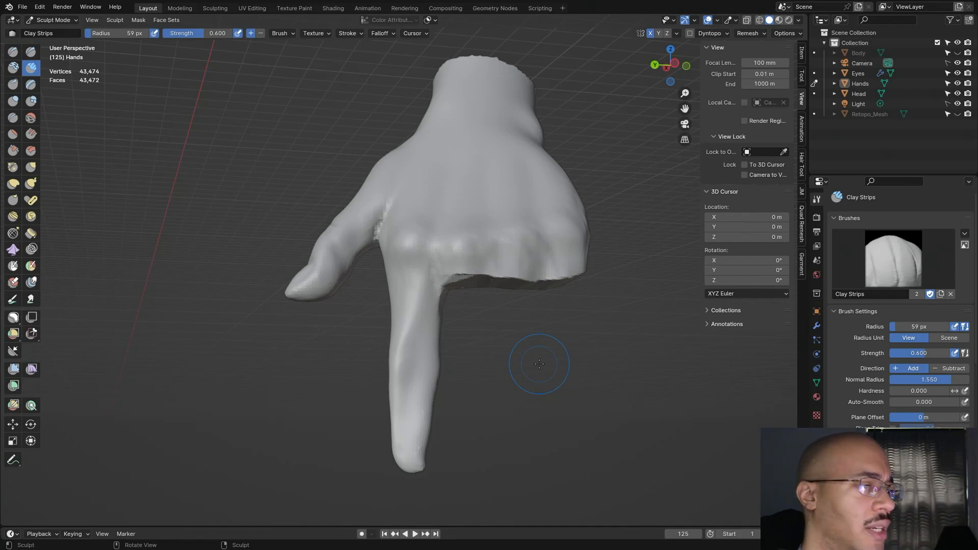
{"action": "mouse_move", "coordinate": [539, 364]}
{"action": "middle_mouse_down"}
{"action": "mouse_move", "coordinate": [536, 231]}
{"action": "mouse_move", "coordinate": [557, 235]}
{"action": "mouse_move", "coordinate": [532, 350]}
{"action": "middle_mouse_up"}
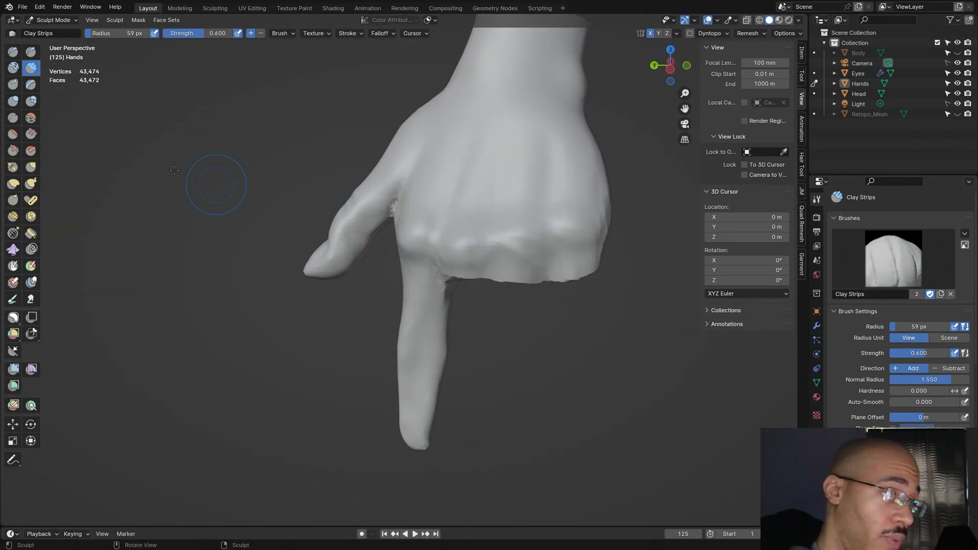
{"action": "left_click", "coordinate": [13, 102]}
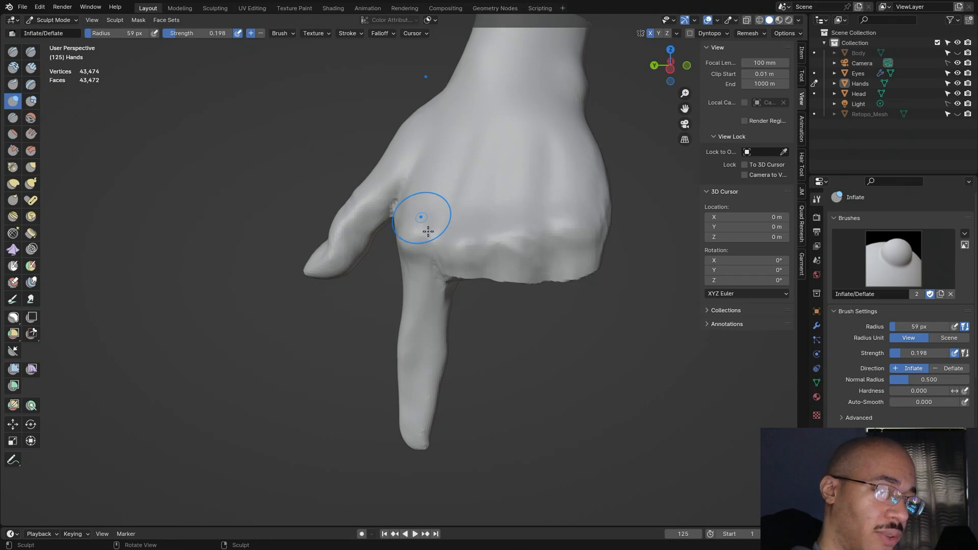
{"action": "left_click_drag", "start_coordinate": [430, 280], "coordinate": [424, 339]}
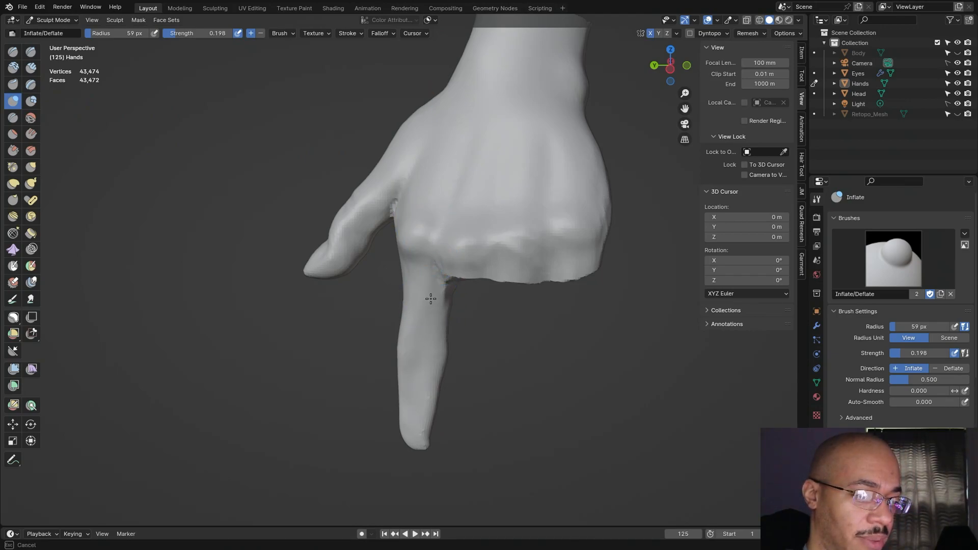
{"action": "mouse_move", "coordinate": [424, 421]}
{"action": "middle_mouse_down"}
{"action": "mouse_move", "coordinate": [535, 302]}
{"action": "mouse_move", "coordinate": [493, 354]}
{"action": "middle_mouse_up"}
{"action": "left_click_drag", "start_coordinate": [428, 321], "coordinate": [410, 434]}
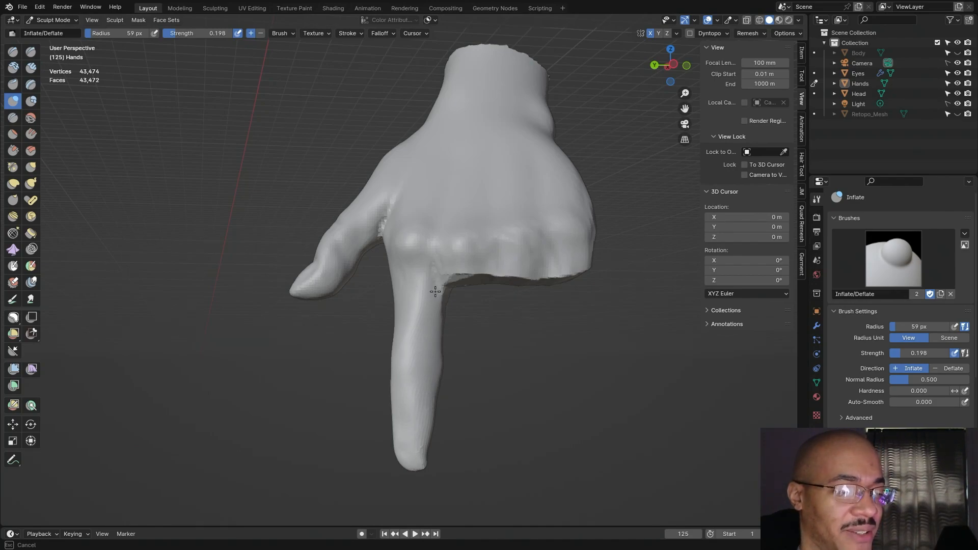
{"action": "middle_click_drag", "start_coordinate": [426, 323], "coordinate": [428, 406]}
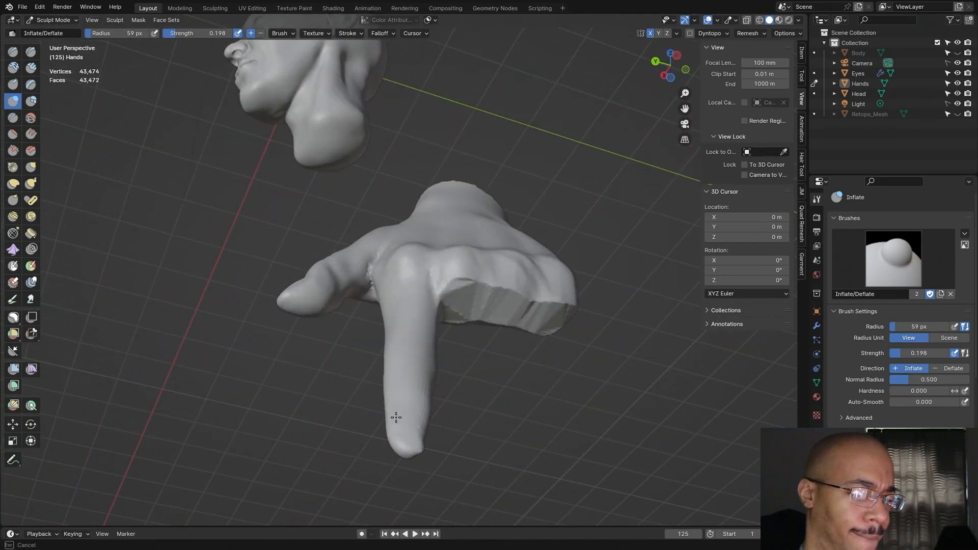
{"action": "middle_click_drag", "start_coordinate": [421, 434], "coordinate": [437, 352]}
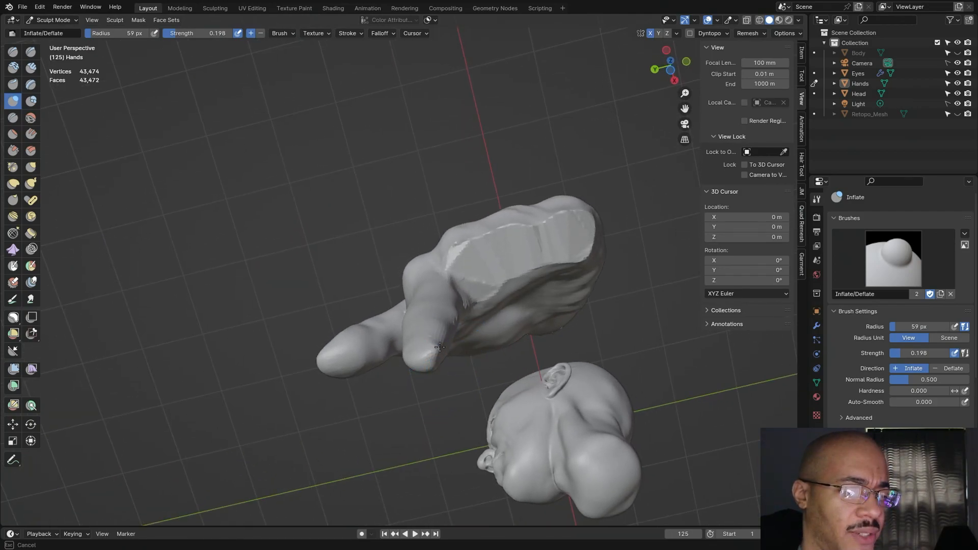
Step: Examine the index finger's thickness and roundness from below, from the cut side and from the back of the hand
{"action": "middle_click_drag", "start_coordinate": [433, 355], "coordinate": [469, 327]}
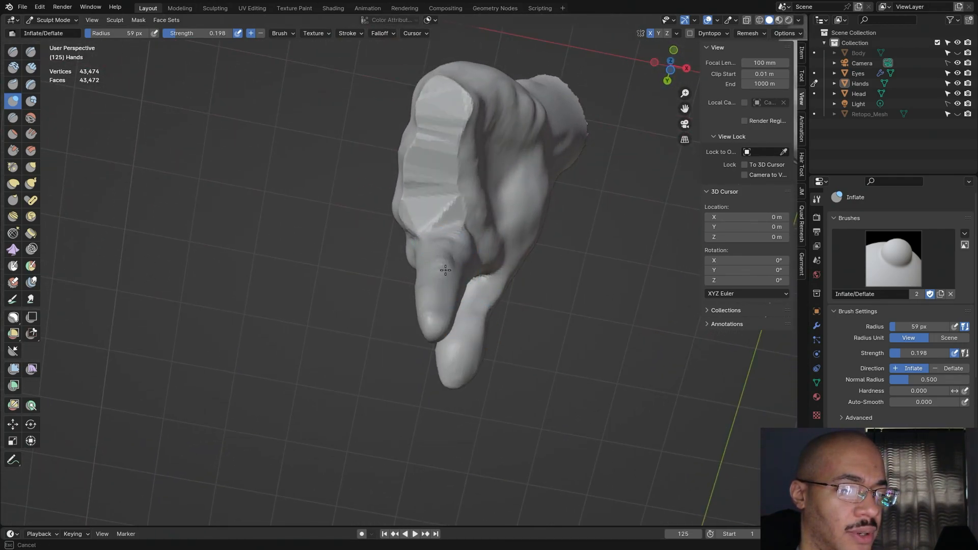
{"action": "middle_click_drag", "start_coordinate": [436, 261], "coordinate": [419, 293]}
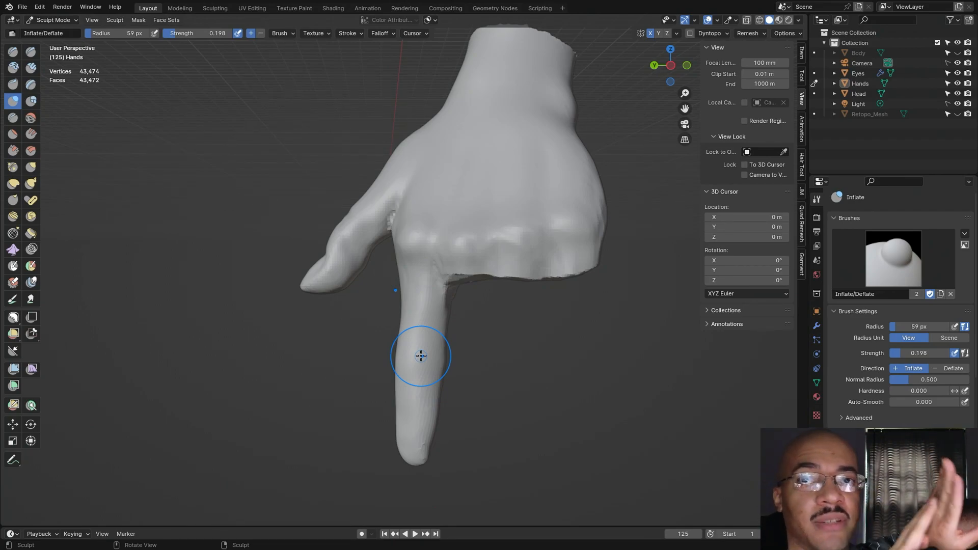
{"action": "mouse_move", "coordinate": [509, 343]}
{"action": "middle_mouse_down"}
{"action": "mouse_move", "coordinate": [497, 389]}
{"action": "mouse_move", "coordinate": [505, 357]}
{"action": "mouse_move", "coordinate": [520, 341]}
{"action": "middle_mouse_up"}
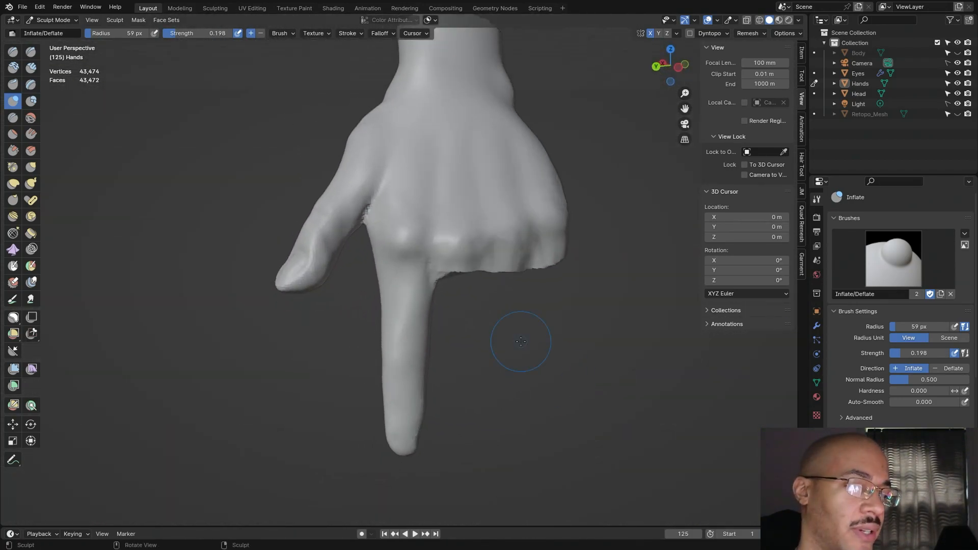
{"action": "mouse_move", "coordinate": [450, 332]}
{"action": "middle_mouse_down"}
{"action": "mouse_move", "coordinate": [443, 326]}
{"action": "mouse_move", "coordinate": [455, 351]}
{"action": "middle_mouse_up"}
{"action": "left_click", "coordinate": [587, 358]}
{"action": "mouse_move", "coordinate": [561, 376]}
{"action": "middle_mouse_down"}
{"action": "mouse_move", "coordinate": [589, 332]}
{"action": "mouse_move", "coordinate": [716, 301]}
{"action": "mouse_move", "coordinate": [605, 309]}
{"action": "middle_mouse_up"}
{"action": "scroll", "coordinate": [589, 333], "scroll_direction": "down", "scroll_amount": 5}
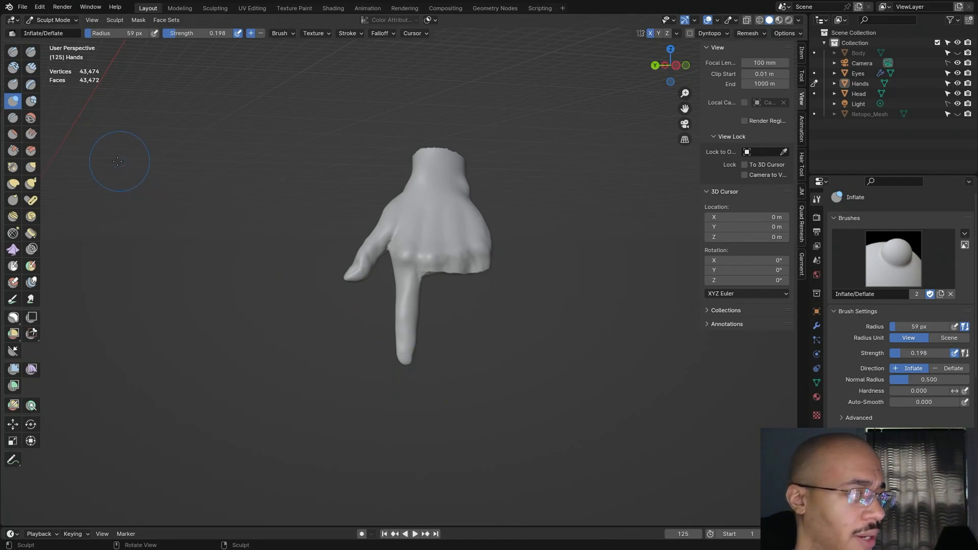
Step: Reshape the tip of the index finger with the Grab brush at 59 px radius and 0.400 strength
{"action": "left_click", "coordinate": [31, 167]}
{"action": "left_click_drag", "start_coordinate": [411, 351], "coordinate": [408, 368]}
{"action": "mouse_move", "coordinate": [407, 369]}
{"action": "middle_mouse_down"}
{"action": "mouse_move", "coordinate": [443, 334]}
{"action": "mouse_move", "coordinate": [415, 355]}
{"action": "middle_mouse_up"}
{"action": "left_click_drag", "start_coordinate": [418, 356], "coordinate": [404, 356]}
{"action": "mouse_move", "coordinate": [404, 356]}
{"action": "middle_mouse_down"}
{"action": "mouse_move", "coordinate": [411, 371]}
{"action": "mouse_move", "coordinate": [471, 344]}
{"action": "mouse_move", "coordinate": [507, 341]}
{"action": "mouse_move", "coordinate": [491, 254]}
{"action": "mouse_move", "coordinate": [498, 262]}
{"action": "middle_mouse_up"}
{"action": "mouse_move", "coordinate": [494, 297]}
{"action": "middle_mouse_down"}
{"action": "mouse_move", "coordinate": [501, 256]}
{"action": "mouse_move", "coordinate": [491, 305]}
{"action": "mouse_move", "coordinate": [582, 306]}
{"action": "mouse_move", "coordinate": [599, 282]}
{"action": "middle_mouse_up"}
Step: Adjust the cut knuckle edge beside the index finger and the palm-side rim with the Grab brush
{"action": "left_click_drag", "start_coordinate": [529, 308], "coordinate": [530, 308]}
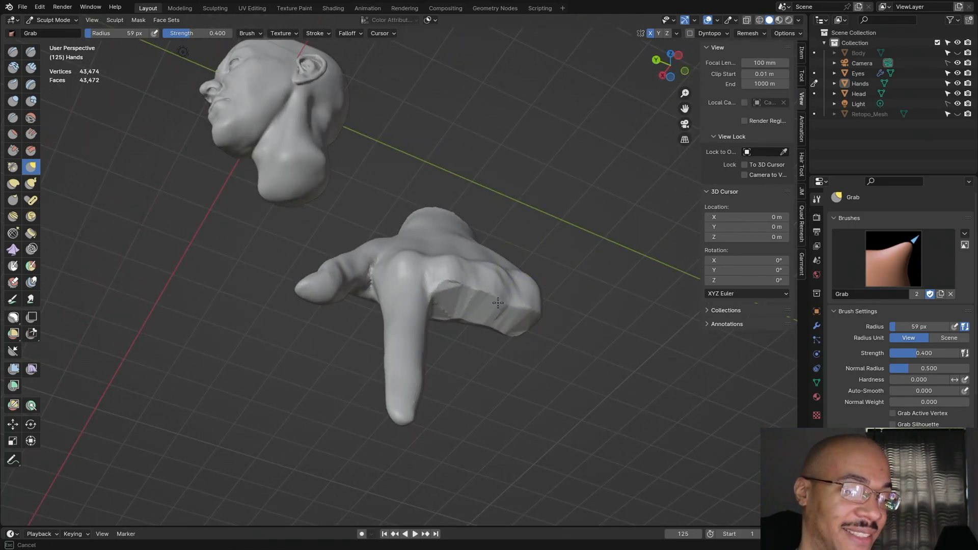
{"action": "left_click_drag", "start_coordinate": [442, 286], "coordinate": [443, 284]}
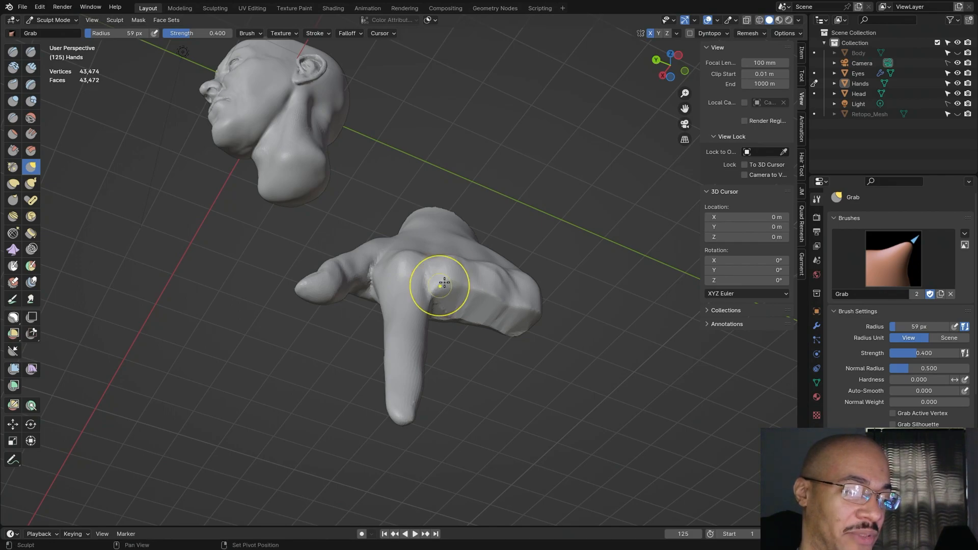
{"action": "middle_click_drag", "start_coordinate": [561, 356], "coordinate": [456, 325]}
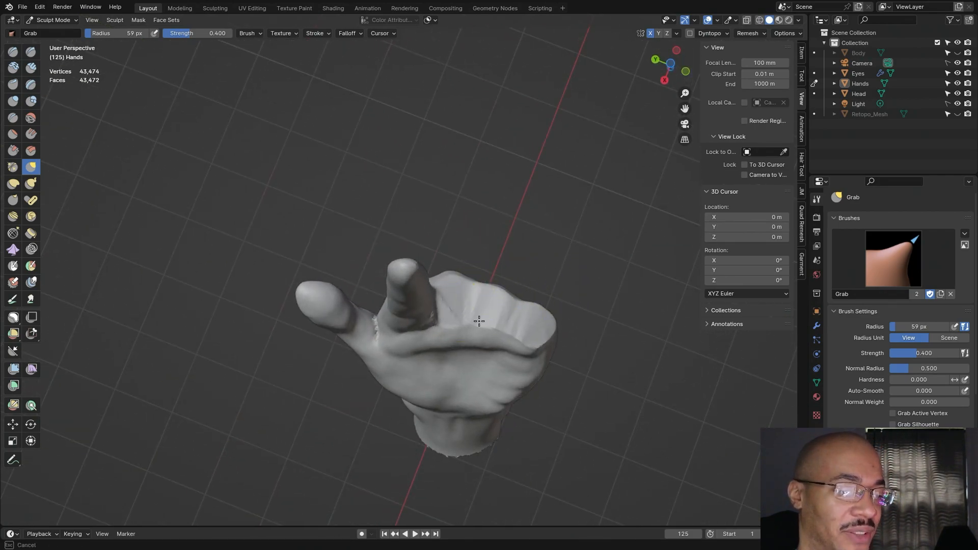
{"action": "left_click_drag", "start_coordinate": [489, 323], "coordinate": [539, 343]}
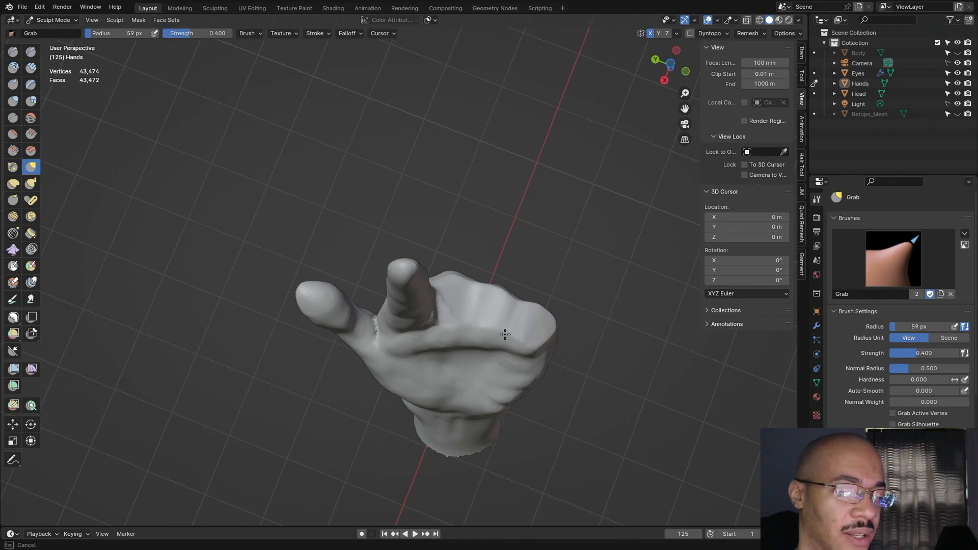
{"action": "left_click_drag", "start_coordinate": [480, 320], "coordinate": [481, 320]}
{"action": "mouse_move", "coordinate": [591, 306]}
{"action": "middle_mouse_down"}
{"action": "mouse_move", "coordinate": [563, 351]}
{"action": "mouse_move", "coordinate": [649, 408]}
{"action": "mouse_move", "coordinate": [588, 352]}
{"action": "middle_mouse_up"}
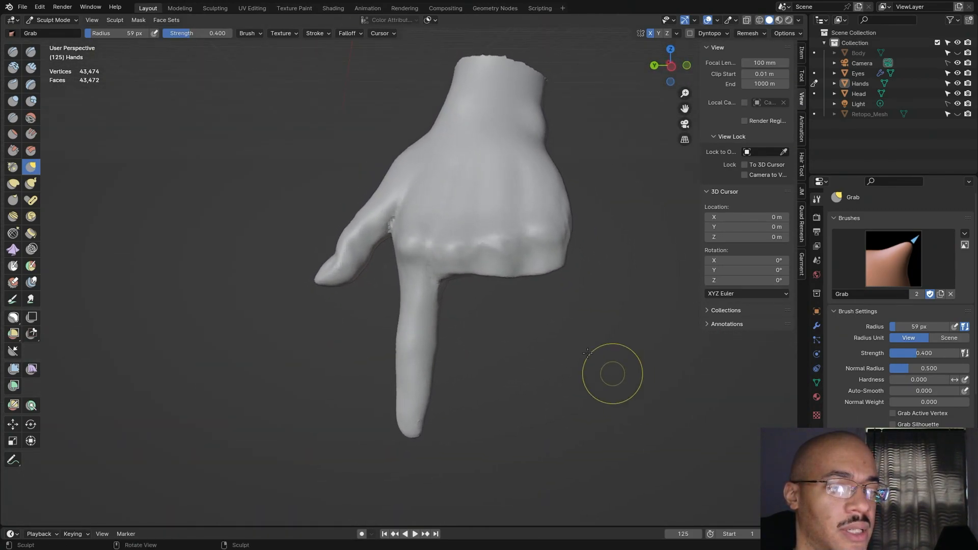
Step: Set the Grab radius to 117 px and even out the cut edge along the knuckles
{"action": "middle_click_drag", "start_coordinate": [484, 186], "coordinate": [546, 279]}
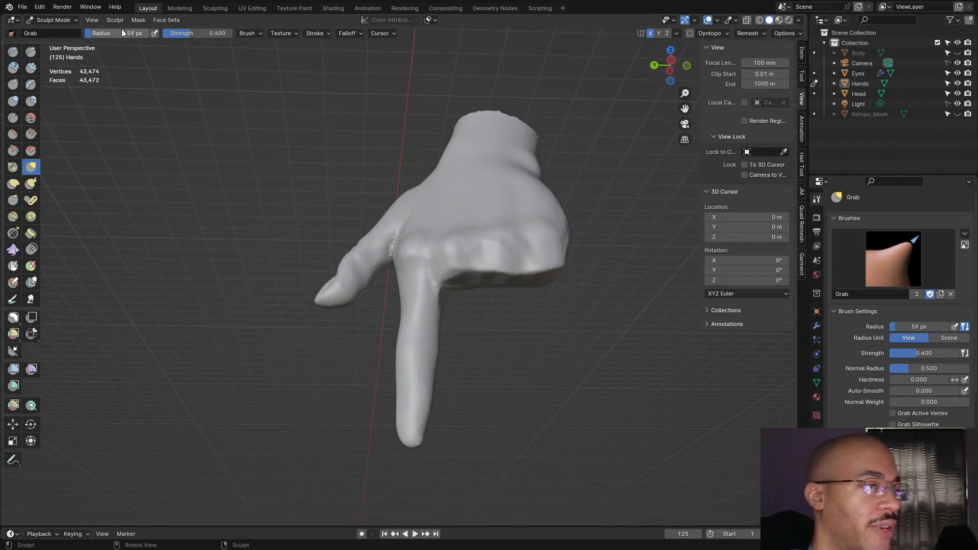
{"action": "left_click_drag", "start_coordinate": [114, 35], "coordinate": [120, 35]}
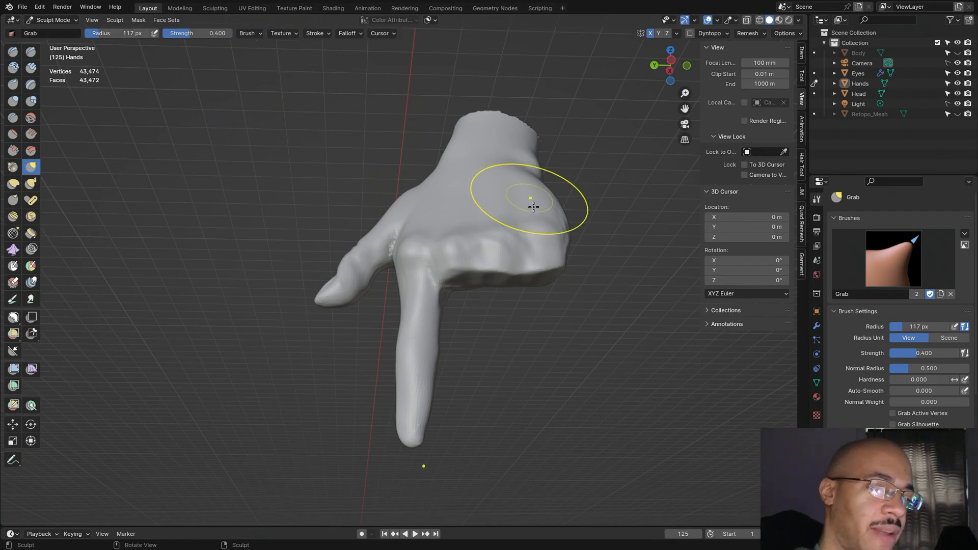
{"action": "left_click_drag", "start_coordinate": [542, 282], "coordinate": [551, 269]}
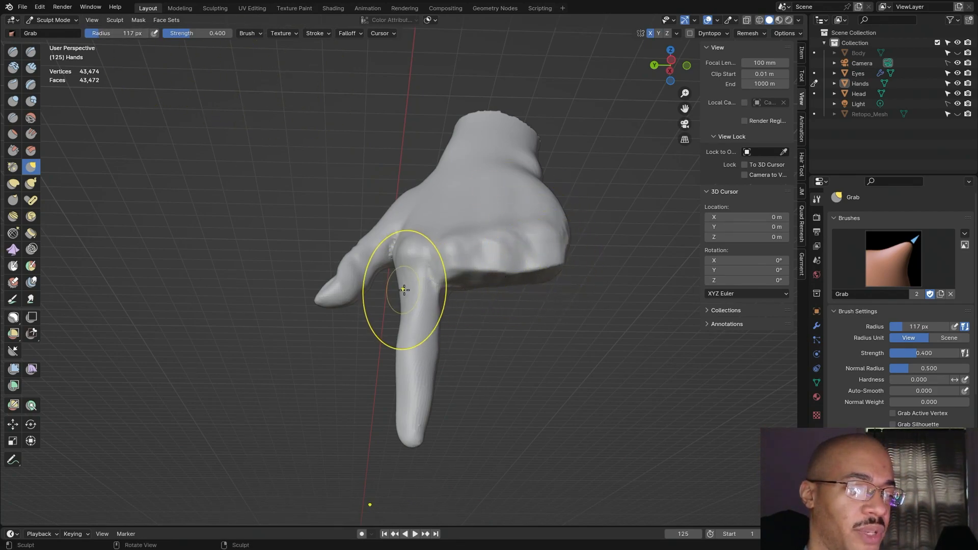
{"action": "left_click_drag", "start_coordinate": [546, 271], "coordinate": [553, 266]}
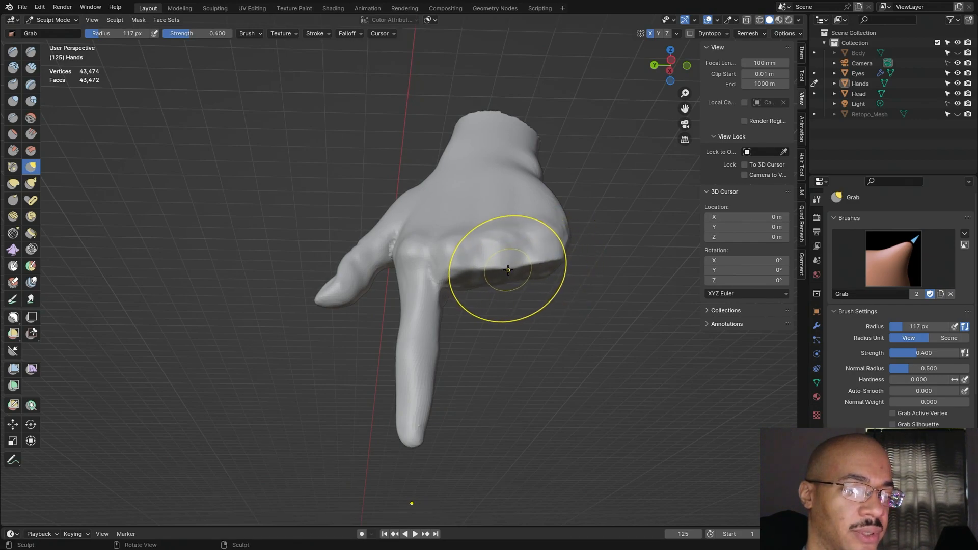
{"action": "left_click_drag", "start_coordinate": [459, 292], "coordinate": [462, 288]}
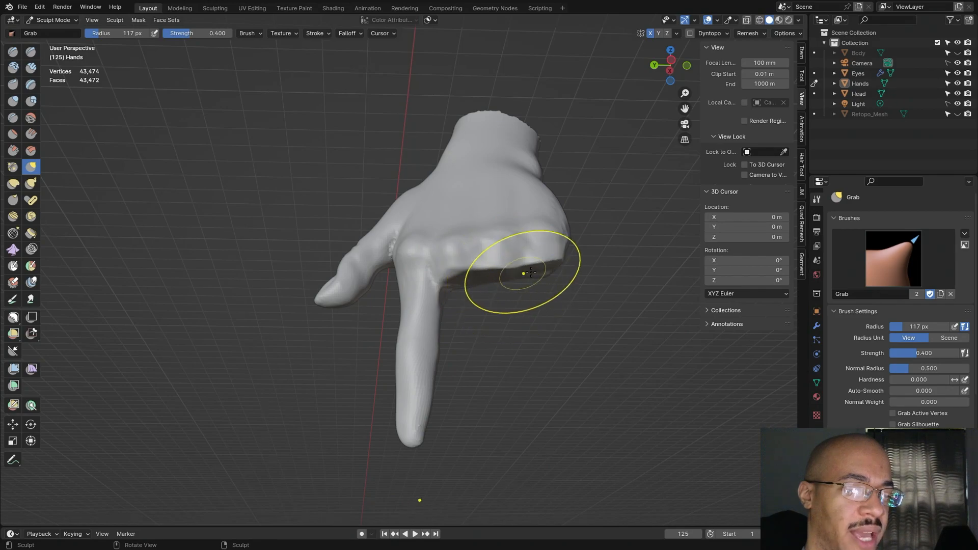
{"action": "left_click_drag", "start_coordinate": [555, 265], "coordinate": [549, 274]}
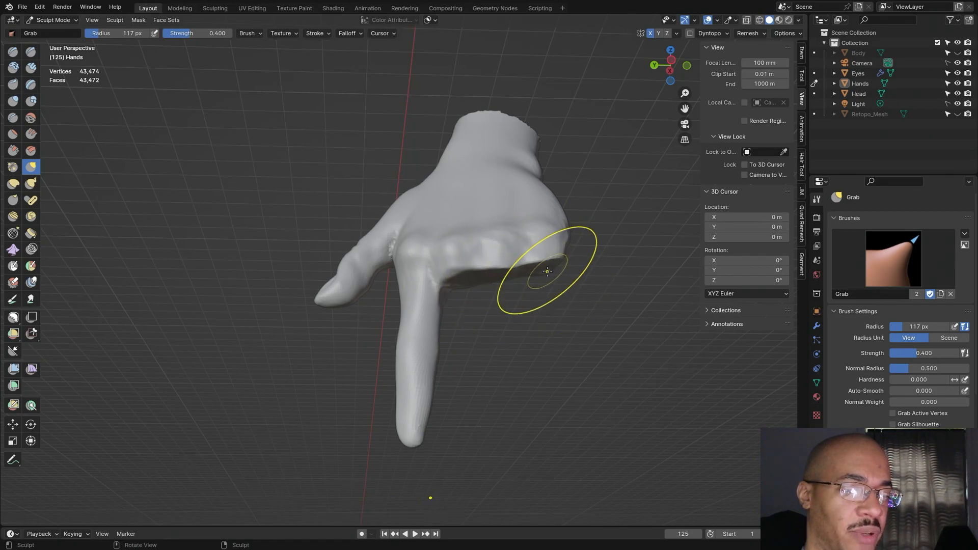
Step: Reshape the thumb's tip and outline with the Grab brush from the palm side and the back of the hand
{"action": "mouse_move", "coordinate": [607, 247]}
{"action": "middle_mouse_down"}
{"action": "mouse_move", "coordinate": [668, 252]}
{"action": "mouse_move", "coordinate": [624, 295]}
{"action": "mouse_move", "coordinate": [443, 268]}
{"action": "middle_mouse_up"}
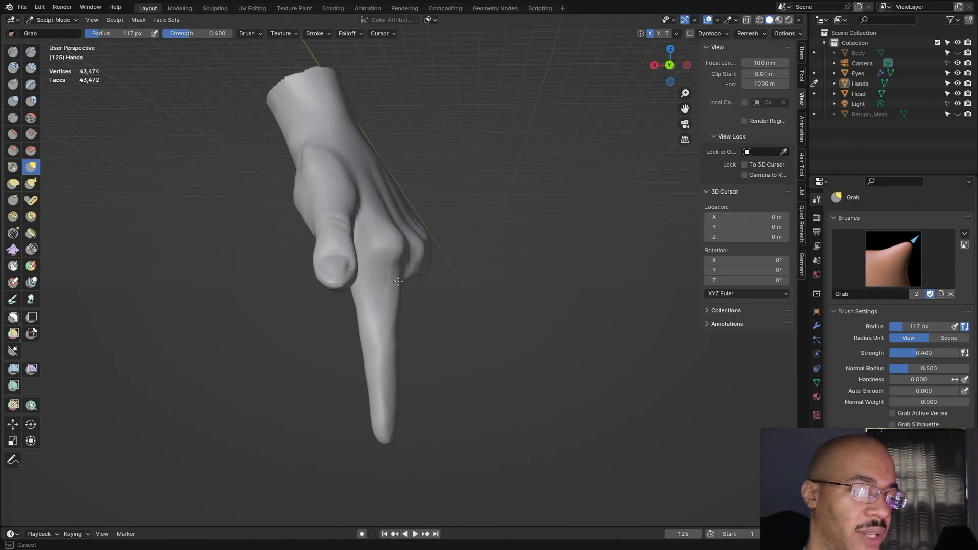
{"action": "mouse_move", "coordinate": [523, 276]}
{"action": "middle_mouse_down"}
{"action": "mouse_move", "coordinate": [476, 261]}
{"action": "mouse_move", "coordinate": [494, 294]}
{"action": "mouse_move", "coordinate": [516, 298]}
{"action": "mouse_move", "coordinate": [562, 203]}
{"action": "mouse_move", "coordinate": [528, 243]}
{"action": "middle_mouse_up"}
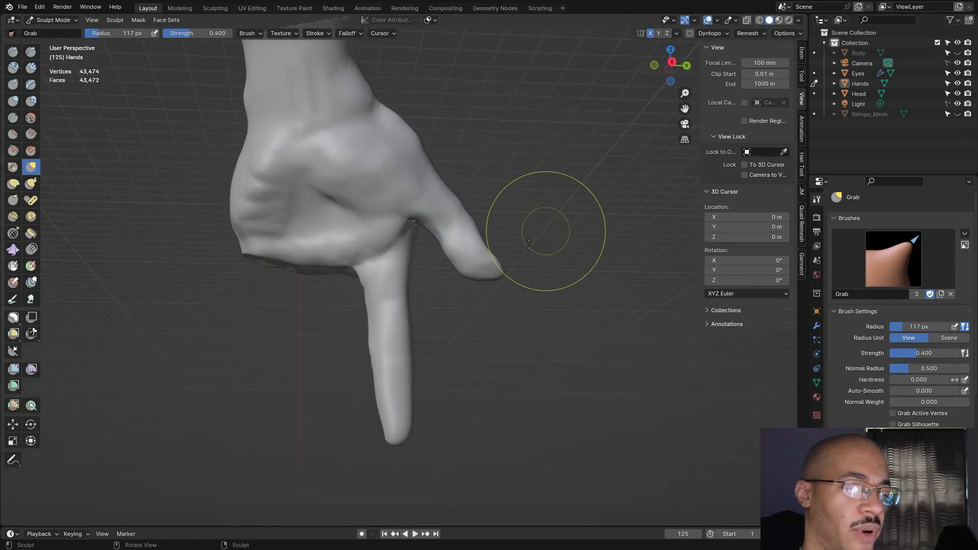
{"action": "left_click_drag", "start_coordinate": [465, 273], "coordinate": [471, 271]}
{"action": "mouse_move", "coordinate": [472, 272]}
{"action": "middle_mouse_down"}
{"action": "mouse_move", "coordinate": [519, 192]}
{"action": "mouse_move", "coordinate": [479, 212]}
{"action": "middle_mouse_up"}
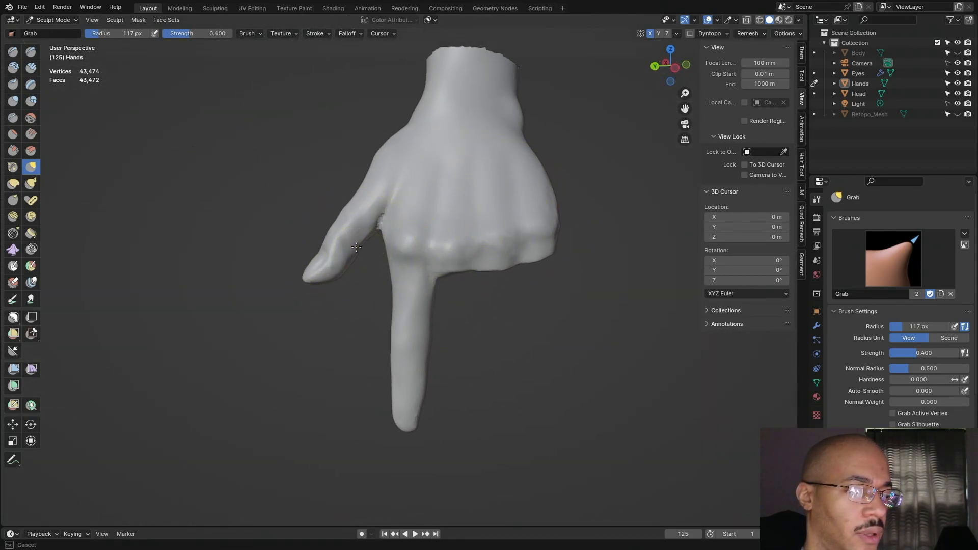
{"action": "mouse_move", "coordinate": [332, 271]}
{"action": "middle_mouse_down"}
{"action": "mouse_move", "coordinate": [373, 326]}
{"action": "mouse_move", "coordinate": [323, 323]}
{"action": "mouse_move", "coordinate": [327, 290]}
{"action": "middle_mouse_up"}
{"action": "left_click_drag", "start_coordinate": [327, 291], "coordinate": [335, 302]}
{"action": "left_click_drag", "start_coordinate": [324, 338], "coordinate": [321, 337]}
{"action": "left_click_drag", "start_coordinate": [337, 277], "coordinate": [334, 282]}
{"action": "left_click_drag", "start_coordinate": [336, 284], "coordinate": [311, 250]}
{"action": "mouse_move", "coordinate": [549, 268]}
{"action": "middle_mouse_down"}
{"action": "mouse_move", "coordinate": [469, 221]}
{"action": "mouse_move", "coordinate": [491, 276]}
{"action": "middle_mouse_up"}
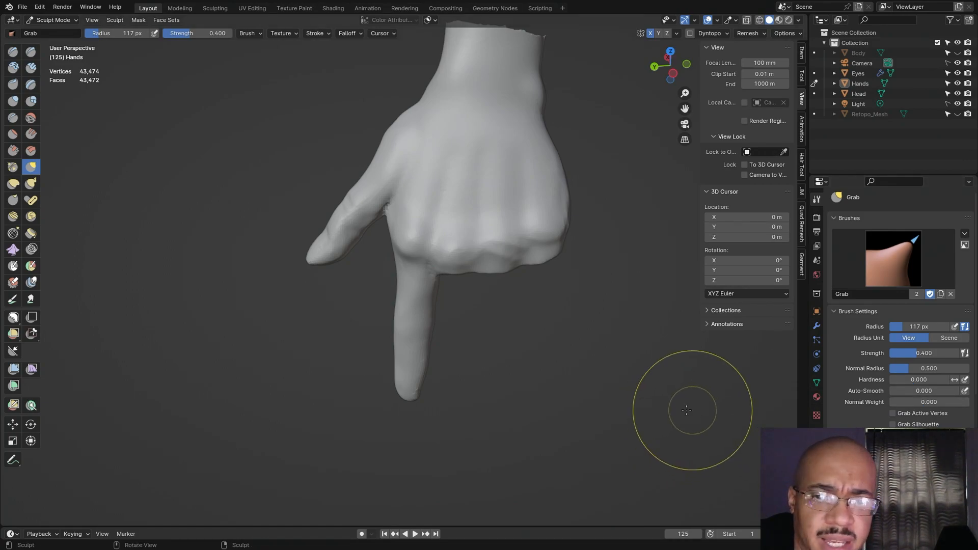
Step: Refine the thumb's length and curve with the Grab brush, checking it from several sides
{"action": "mouse_move", "coordinate": [516, 415]}
{"action": "middle_mouse_down"}
{"action": "mouse_move", "coordinate": [541, 420]}
{"action": "mouse_move", "coordinate": [584, 317]}
{"action": "middle_mouse_up"}
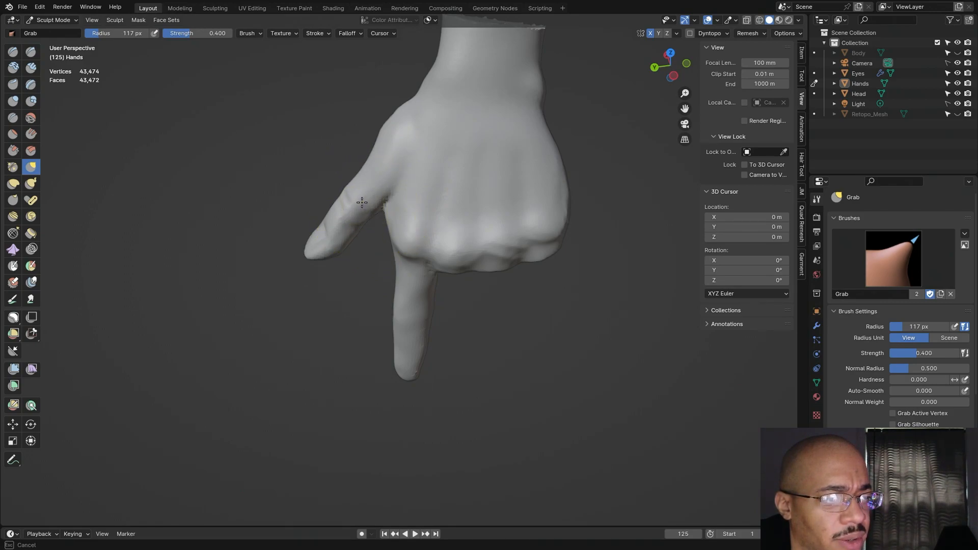
{"action": "middle_click_drag", "start_coordinate": [333, 292], "coordinate": [499, 252]}
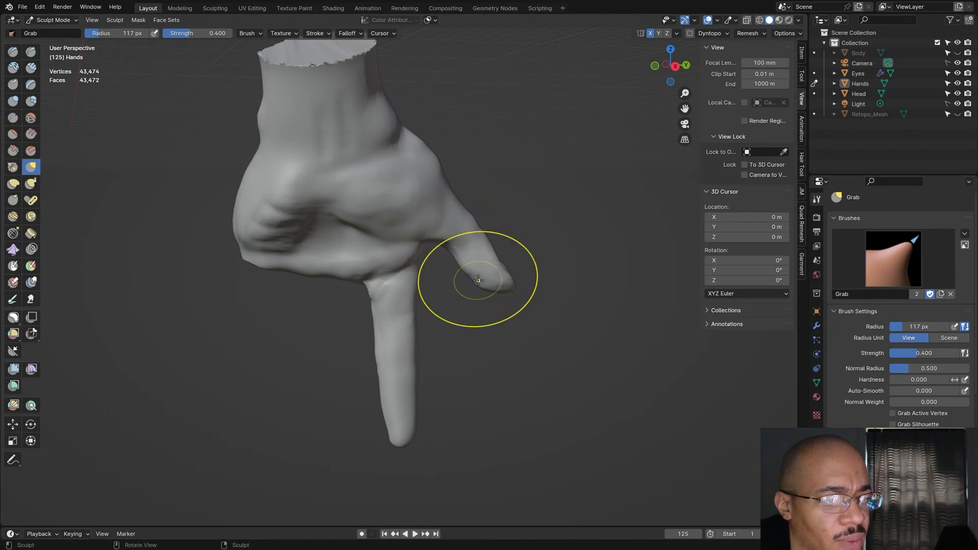
{"action": "middle_click_drag", "start_coordinate": [552, 259], "coordinate": [348, 296]}
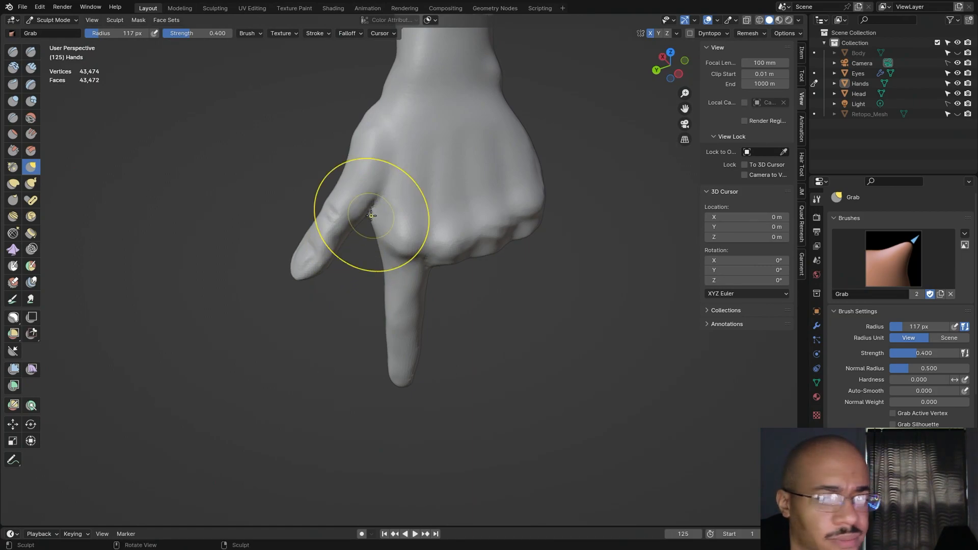
{"action": "middle_click_drag", "start_coordinate": [371, 215], "coordinate": [351, 217]}
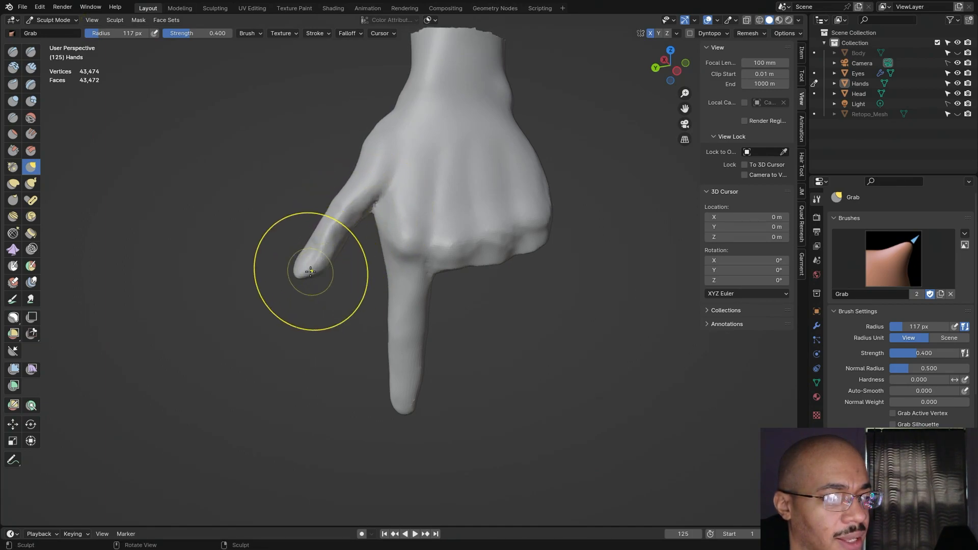
{"action": "middle_click_drag", "start_coordinate": [236, 277], "coordinate": [335, 357]}
{"action": "mouse_move", "coordinate": [336, 358]}
{"action": "left_mouse_down"}
{"action": "mouse_move", "coordinate": [331, 328]}
{"action": "mouse_move", "coordinate": [332, 355]}
{"action": "left_mouse_up"}
{"action": "mouse_move", "coordinate": [331, 355]}
{"action": "middle_mouse_down"}
{"action": "mouse_move", "coordinate": [323, 258]}
{"action": "mouse_move", "coordinate": [318, 284]}
{"action": "mouse_move", "coordinate": [345, 199]}
{"action": "mouse_move", "coordinate": [331, 263]}
{"action": "middle_mouse_up"}
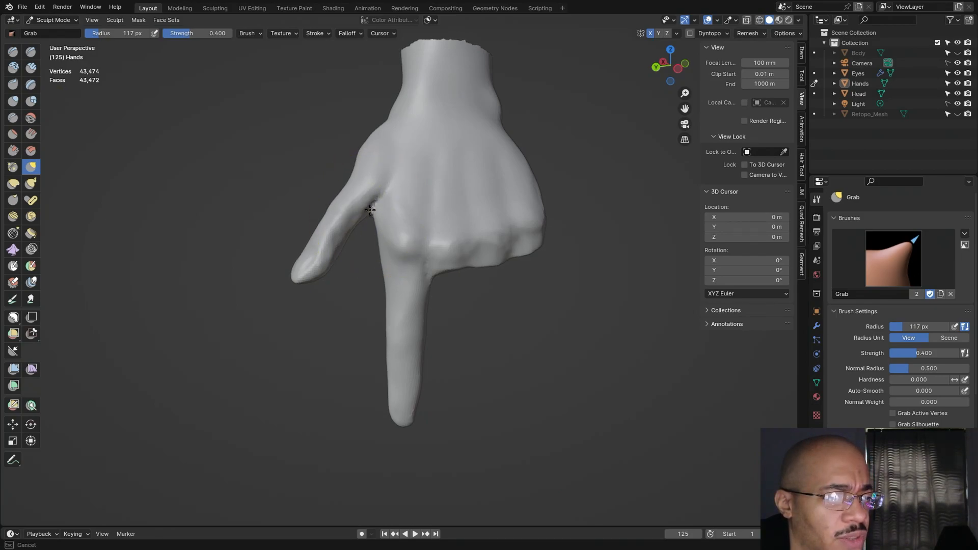
Step: Shape the web between thumb and index finger with the Grab brush and nudge the hand's outer edge below the wrist
{"action": "middle_click_drag", "start_coordinate": [368, 210], "coordinate": [546, 227]}
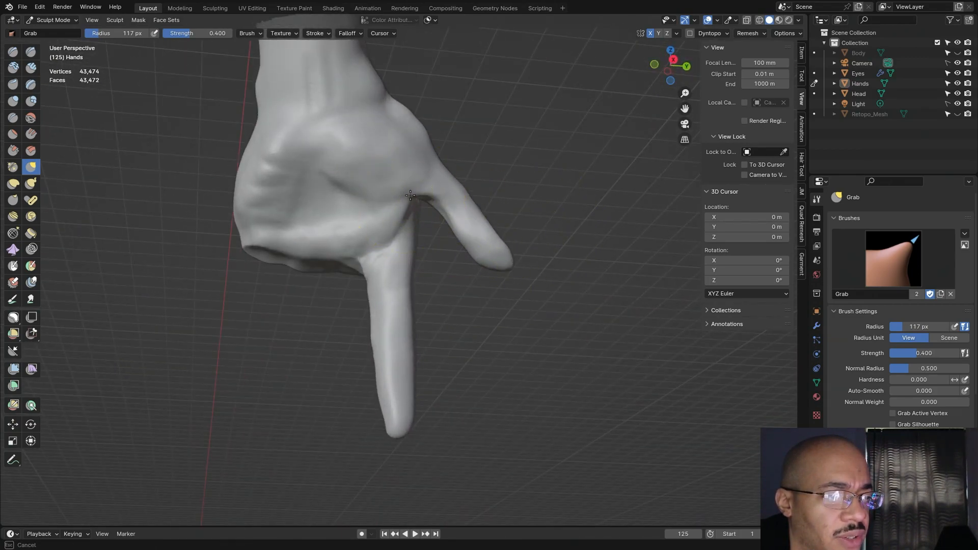
{"action": "mouse_move", "coordinate": [410, 193]}
{"action": "middle_mouse_down"}
{"action": "mouse_move", "coordinate": [414, 245]}
{"action": "mouse_move", "coordinate": [456, 274]}
{"action": "mouse_move", "coordinate": [236, 313]}
{"action": "mouse_move", "coordinate": [371, 206]}
{"action": "middle_mouse_up"}
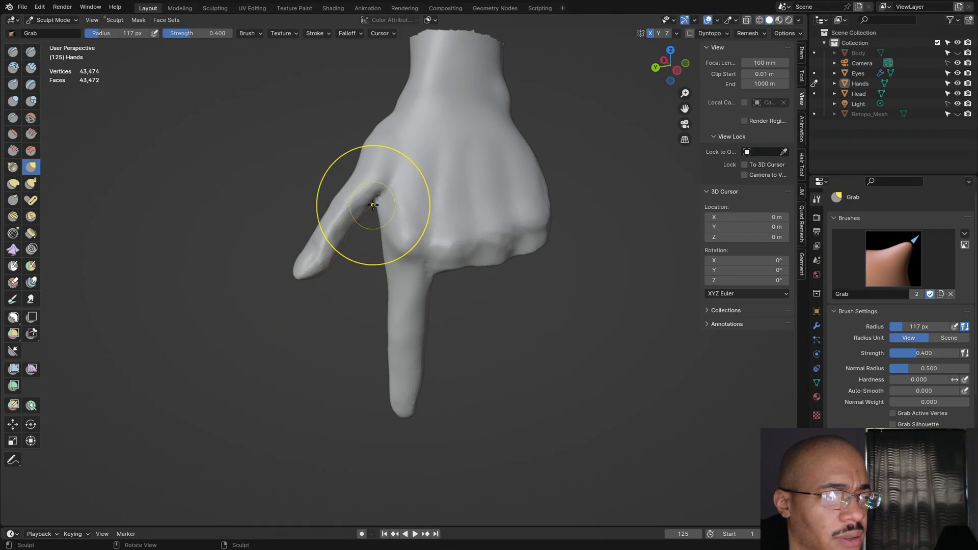
{"action": "left_click_drag", "start_coordinate": [379, 198], "coordinate": [381, 200]}
{"action": "mouse_move", "coordinate": [641, 206]}
{"action": "middle_mouse_down"}
{"action": "mouse_move", "coordinate": [639, 245]}
{"action": "mouse_move", "coordinate": [615, 223]}
{"action": "mouse_move", "coordinate": [494, 199]}
{"action": "middle_mouse_up"}
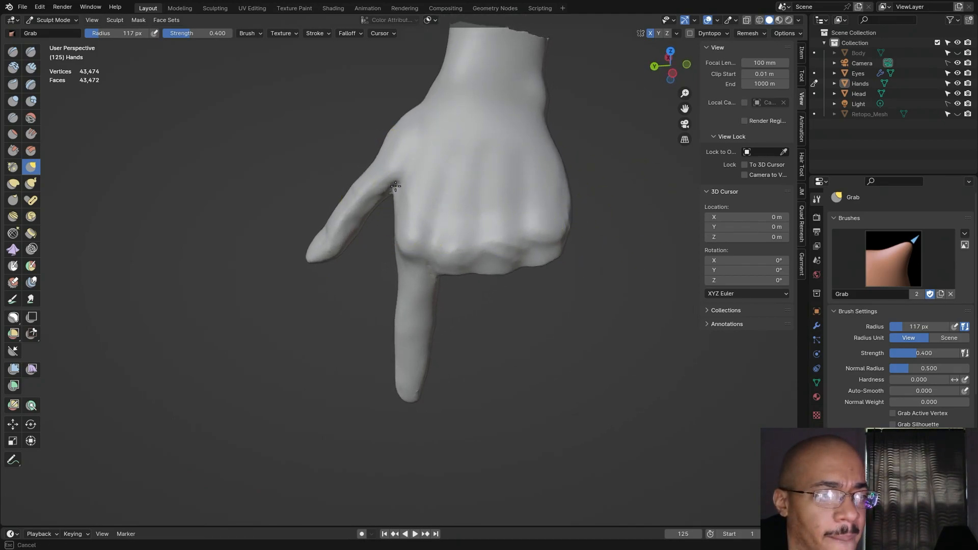
{"action": "left_click_drag", "start_coordinate": [395, 185], "coordinate": [396, 186]}
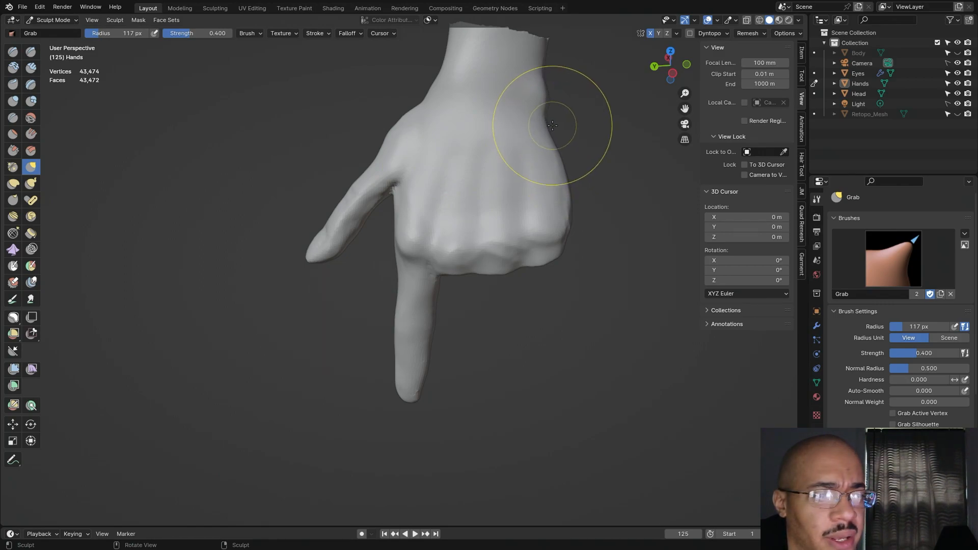
{"action": "mouse_move", "coordinate": [550, 131]}
{"action": "left_mouse_down"}
{"action": "mouse_move", "coordinate": [552, 143]}
{"action": "mouse_move", "coordinate": [552, 133]}
{"action": "left_mouse_up"}
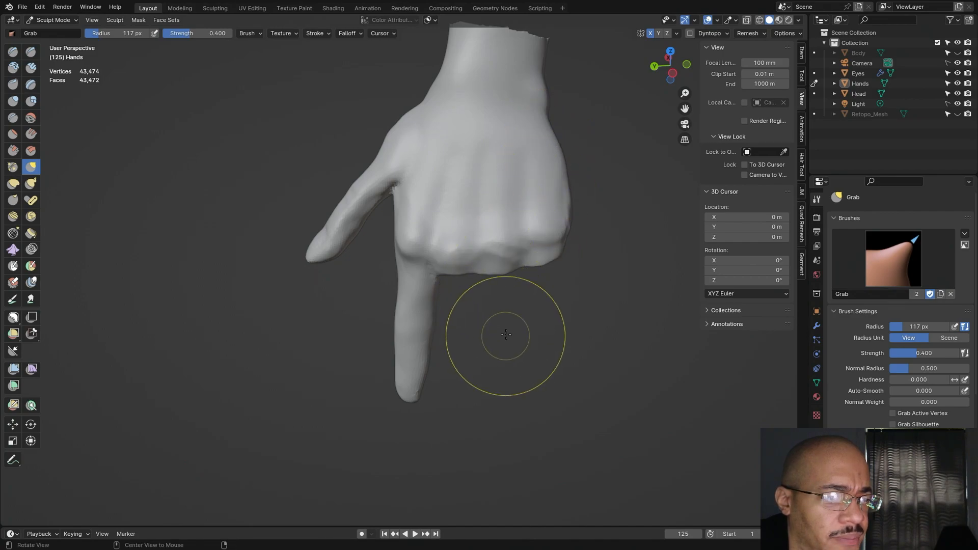
Step: Adjust both sides of the index finger's base where it meets the knuckle with the Grab brush
{"action": "middle_click_drag", "start_coordinate": [502, 338], "coordinate": [516, 301]}
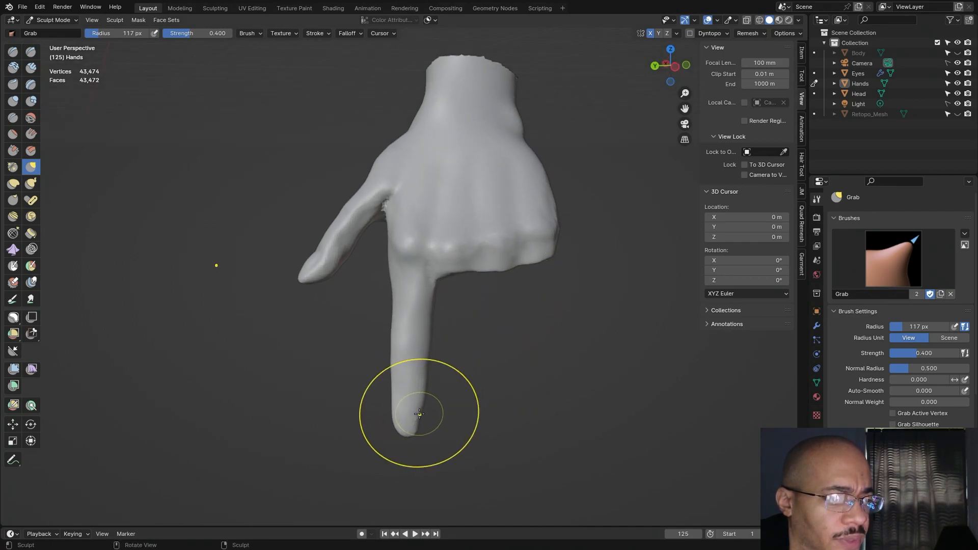
{"action": "mouse_move", "coordinate": [395, 413]}
{"action": "middle_mouse_down"}
{"action": "mouse_move", "coordinate": [558, 396]}
{"action": "mouse_move", "coordinate": [402, 380]}
{"action": "middle_mouse_up"}
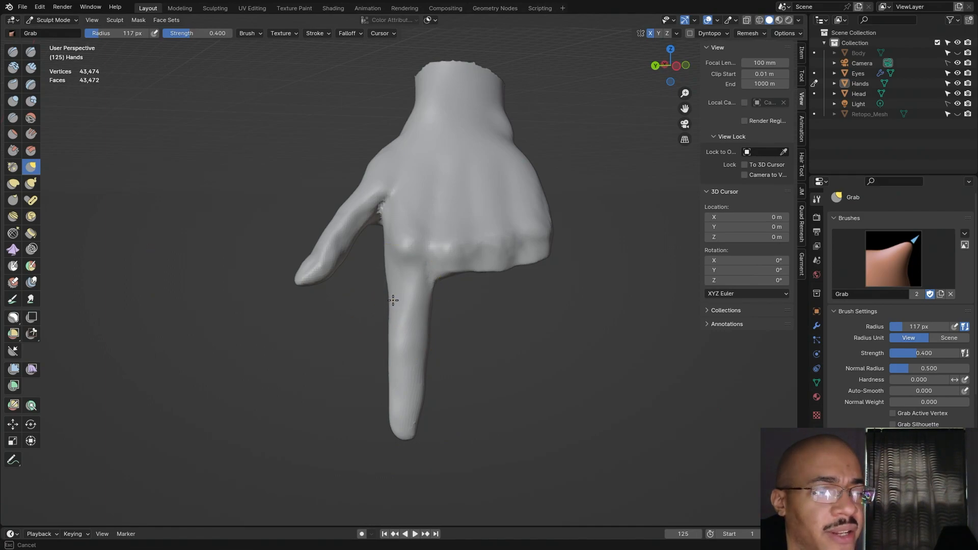
{"action": "left_click_drag", "start_coordinate": [393, 300], "coordinate": [402, 287]}
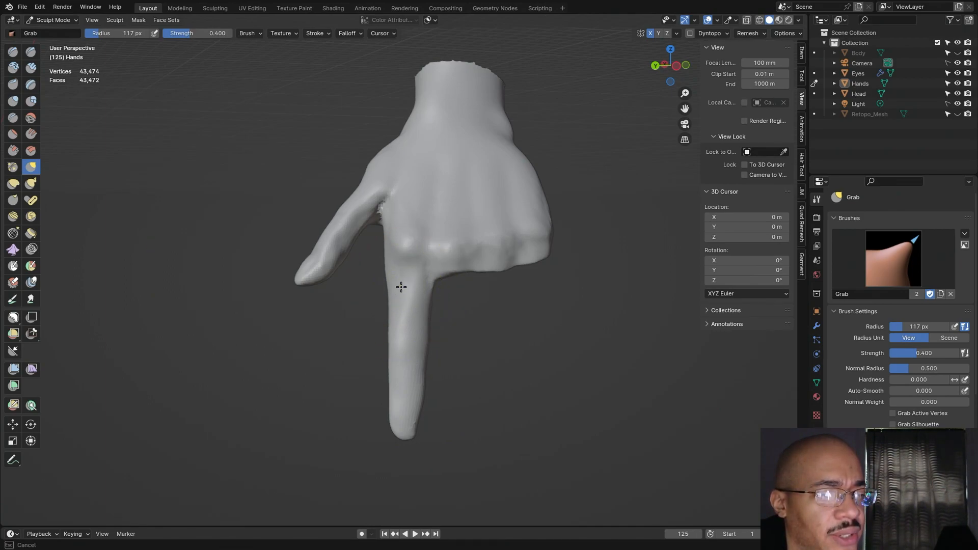
{"action": "left_click_drag", "start_coordinate": [435, 275], "coordinate": [428, 283]}
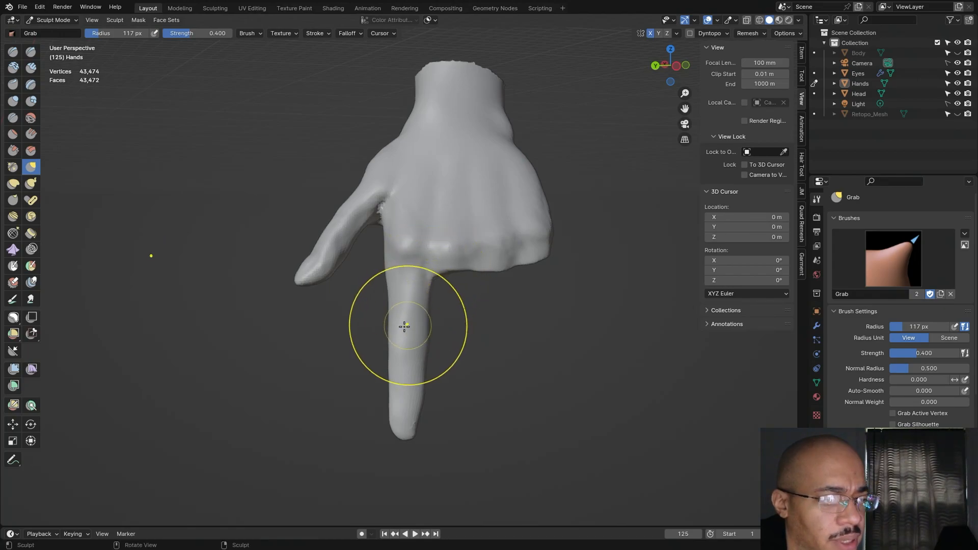
Step: Even out the index finger's outline from its middle to the tip with the Grab brush
{"action": "left_click_drag", "start_coordinate": [406, 326], "coordinate": [402, 328]}
{"action": "left_click_drag", "start_coordinate": [401, 341], "coordinate": [399, 342]}
{"action": "left_click_drag", "start_coordinate": [400, 382], "coordinate": [400, 416]}
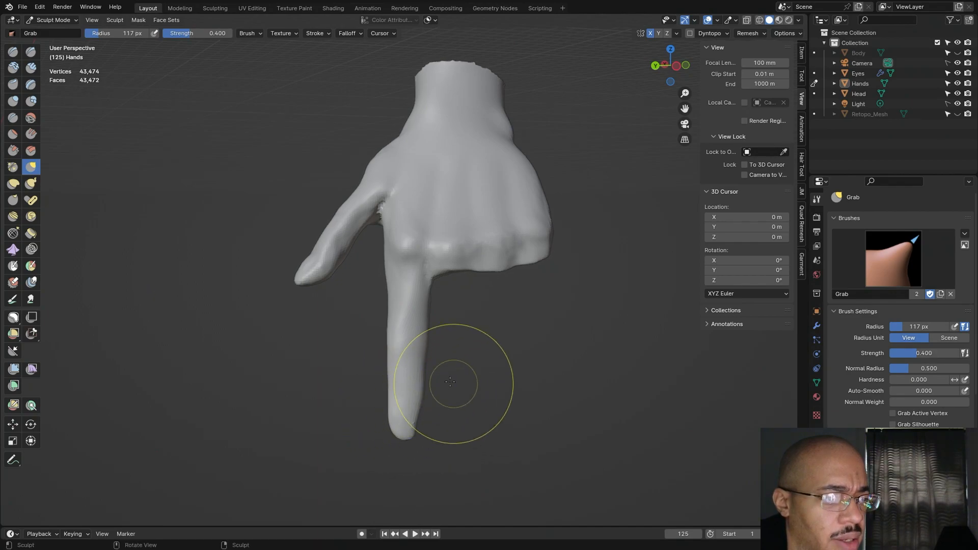
{"action": "left_click_drag", "start_coordinate": [427, 355], "coordinate": [419, 384]}
{"action": "left_click_drag", "start_coordinate": [410, 416], "coordinate": [420, 398]}
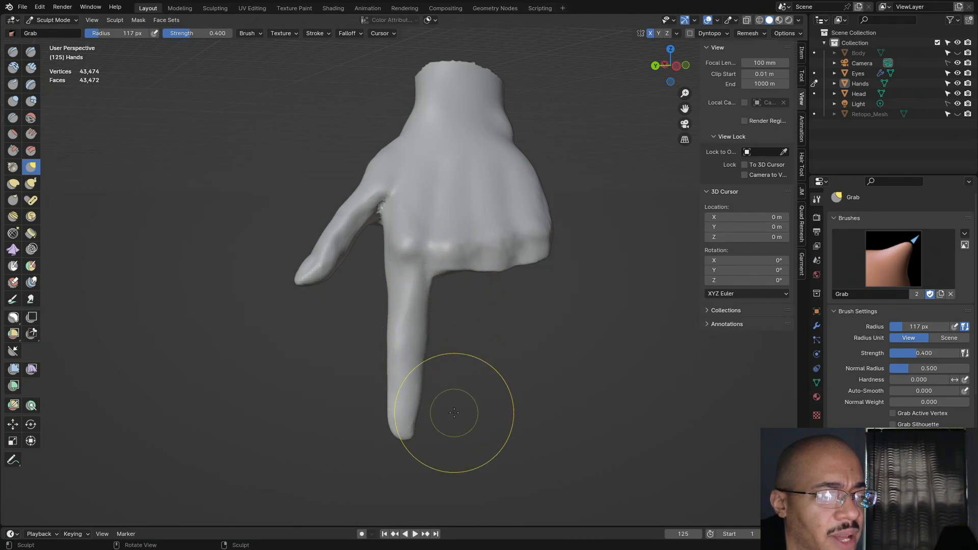
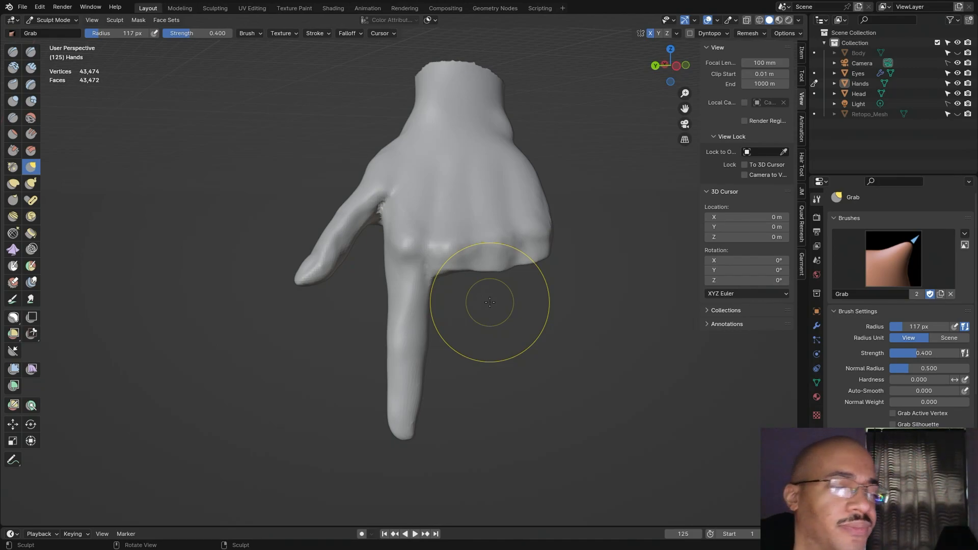
Step: Adjust the index finger's base, side and tip with the Grab brush at a 117 px radius, checking from the back and palm sides
{"action": "left_click_drag", "start_coordinate": [501, 291], "coordinate": [496, 306], "text": "alt"}
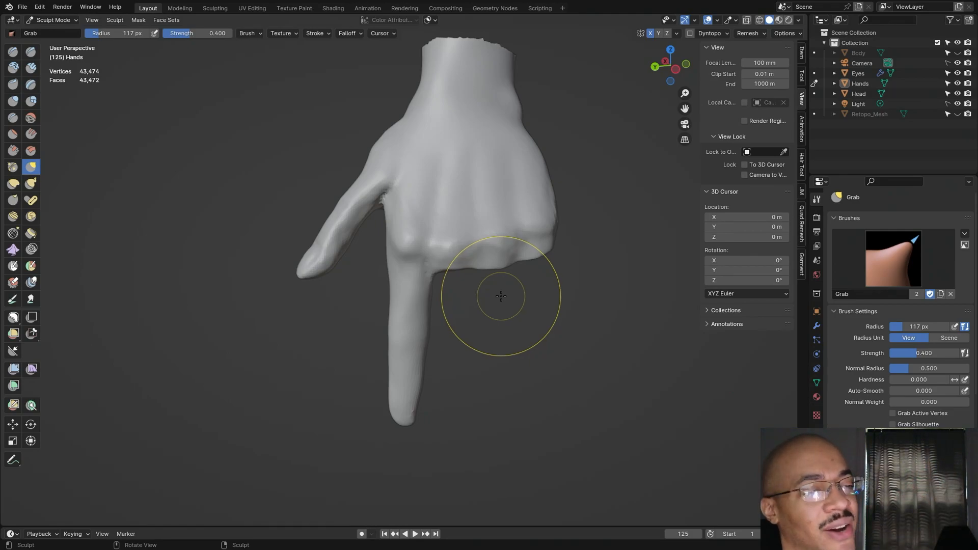
{"action": "mouse_move", "coordinate": [498, 345]}
{"action": "middle_mouse_down"}
{"action": "mouse_move", "coordinate": [449, 240]}
{"action": "mouse_move", "coordinate": [391, 310]}
{"action": "mouse_move", "coordinate": [312, 312]}
{"action": "middle_mouse_up"}
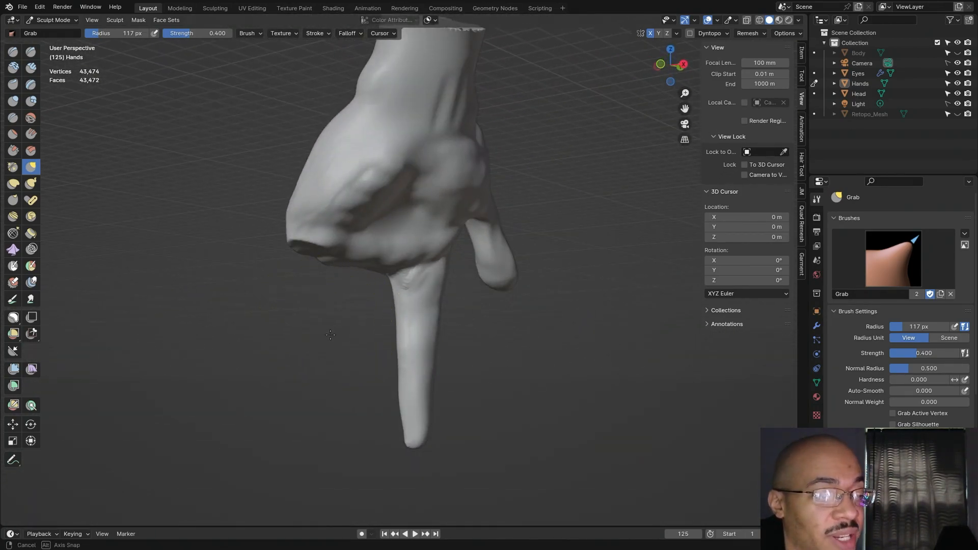
{"action": "left_click_drag", "start_coordinate": [379, 278], "coordinate": [376, 283]}
{"action": "mouse_move", "coordinate": [323, 330]}
{"action": "middle_mouse_down"}
{"action": "mouse_move", "coordinate": [550, 388]}
{"action": "mouse_move", "coordinate": [427, 420]}
{"action": "middle_mouse_up"}
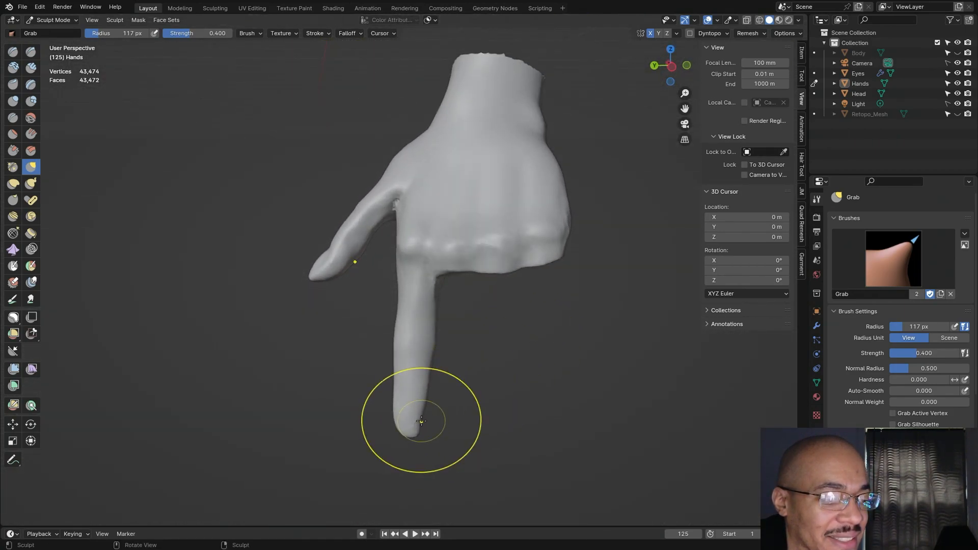
{"action": "left_click_drag", "start_coordinate": [418, 433], "coordinate": [418, 432]}
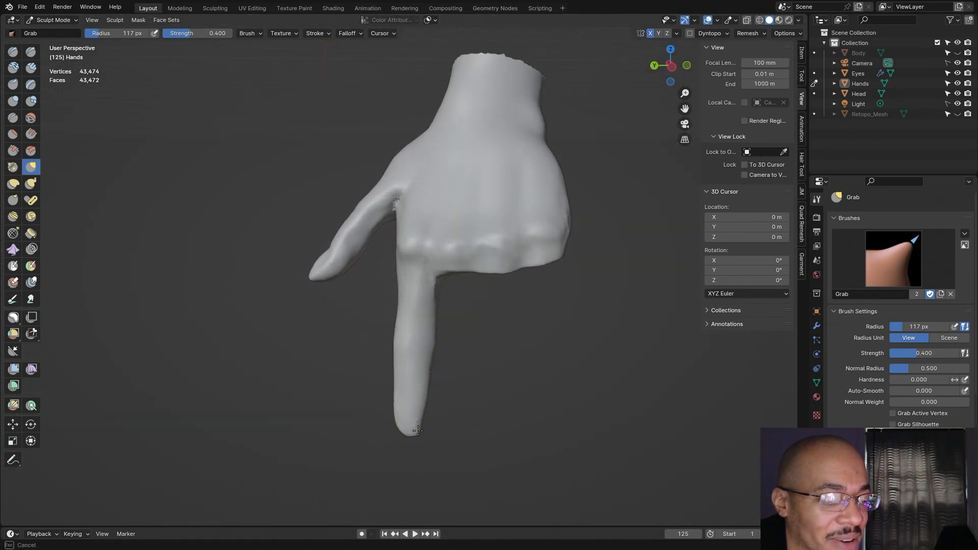
{"action": "left_click_drag", "start_coordinate": [431, 357], "coordinate": [480, 328]}
{"action": "mouse_move", "coordinate": [480, 328]}
{"action": "middle_mouse_down"}
{"action": "mouse_move", "coordinate": [485, 348]}
{"action": "mouse_move", "coordinate": [515, 293]}
{"action": "mouse_move", "coordinate": [371, 393]}
{"action": "middle_mouse_up"}
{"action": "mouse_move", "coordinate": [461, 410]}
{"action": "middle_mouse_down"}
{"action": "mouse_move", "coordinate": [457, 403]}
{"action": "mouse_move", "coordinate": [454, 410]}
{"action": "middle_mouse_up"}
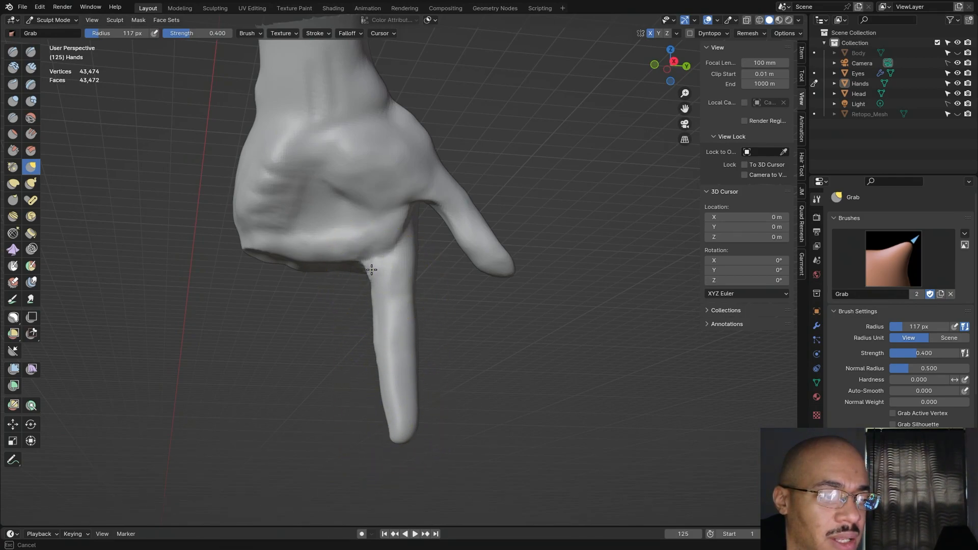
{"action": "mouse_move", "coordinate": [513, 323]}
{"action": "middle_mouse_down"}
{"action": "mouse_move", "coordinate": [313, 361]}
{"action": "mouse_move", "coordinate": [252, 361]}
{"action": "mouse_move", "coordinate": [406, 109]}
{"action": "mouse_move", "coordinate": [565, 161]}
{"action": "mouse_move", "coordinate": [749, 357]}
{"action": "middle_mouse_up"}
Step: Round out the index fingertip's inward-facing side, beside the cut knuckles, with the Grab brush at a 66 px radius
{"action": "mouse_move", "coordinate": [540, 456]}
{"action": "middle_mouse_down", "text": "shift"}
{"action": "mouse_move", "coordinate": [529, 393]}
{"action": "mouse_move", "coordinate": [491, 387]}
{"action": "mouse_move", "coordinate": [486, 337]}
{"action": "middle_mouse_up", "text": "shift"}
{"action": "scroll", "coordinate": [466, 395], "scroll_direction": "up", "scroll_amount": 3}
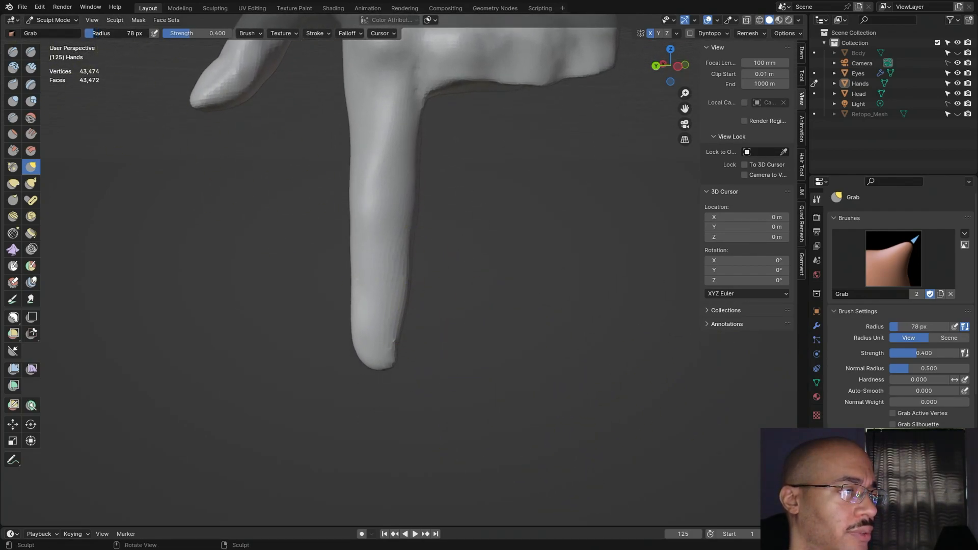
{"action": "middle_click_drag", "start_coordinate": [496, 327], "coordinate": [489, 286], "text": "shift"}
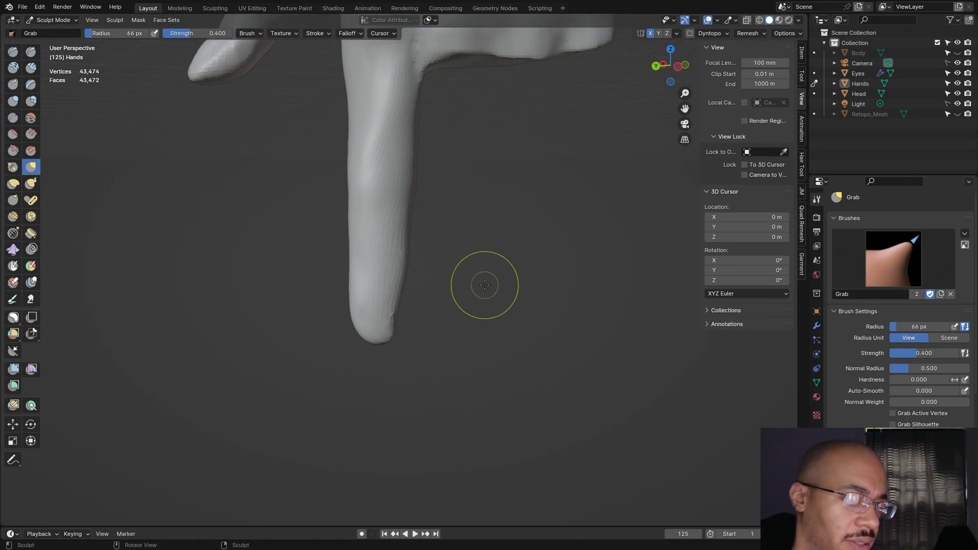
{"action": "left_click_drag", "start_coordinate": [395, 319], "coordinate": [390, 322]}
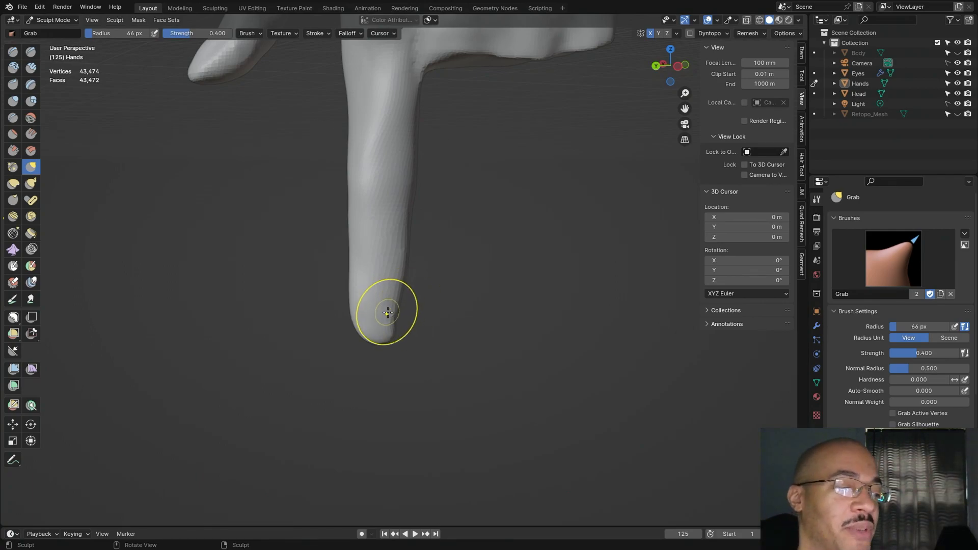
{"action": "left_click_drag", "start_coordinate": [394, 318], "coordinate": [399, 330]}
{"action": "left_click_drag", "start_coordinate": [398, 310], "coordinate": [402, 304]}
{"action": "left_click_drag", "start_coordinate": [400, 295], "coordinate": [403, 295]}
{"action": "mouse_move", "coordinate": [396, 316]}
{"action": "left_mouse_down"}
{"action": "mouse_move", "coordinate": [399, 332]}
{"action": "mouse_move", "coordinate": [397, 321]}
{"action": "left_mouse_up"}
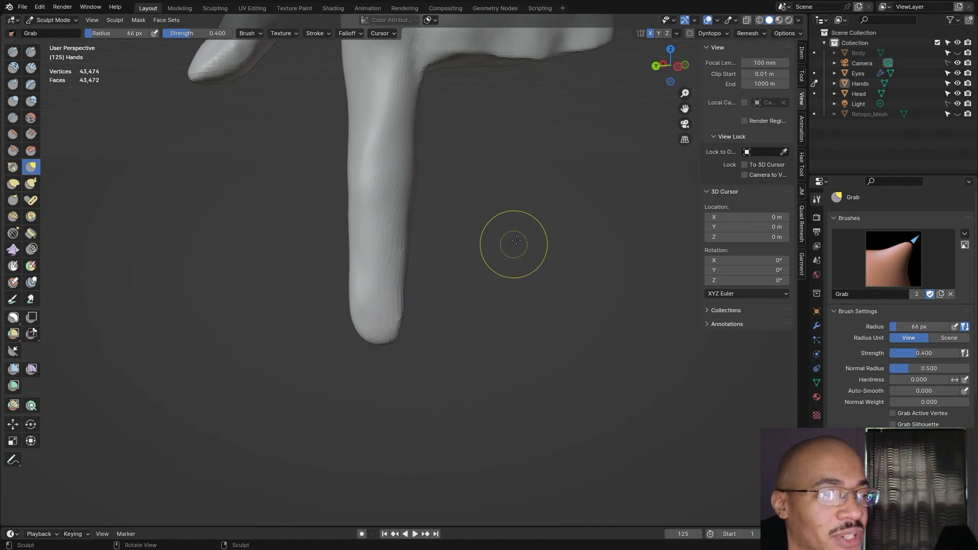
Step: Smooth the bumpy ridge running down the side of the index finger
{"action": "mouse_move", "coordinate": [540, 215]}
{"action": "middle_mouse_down"}
{"action": "mouse_move", "coordinate": [544, 206]}
{"action": "mouse_move", "coordinate": [518, 341]}
{"action": "mouse_move", "coordinate": [390, 300]}
{"action": "mouse_move", "coordinate": [346, 319]}
{"action": "middle_mouse_up"}
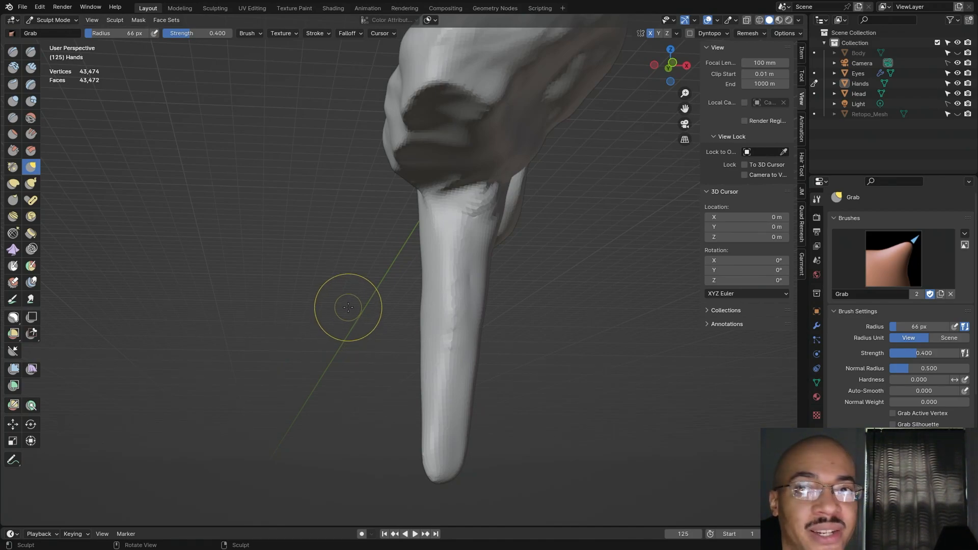
{"action": "mouse_move", "coordinate": [338, 328]}
{"action": "middle_mouse_down"}
{"action": "mouse_move", "coordinate": [402, 350]}
{"action": "mouse_move", "coordinate": [272, 345]}
{"action": "mouse_move", "coordinate": [307, 314]}
{"action": "middle_mouse_up"}
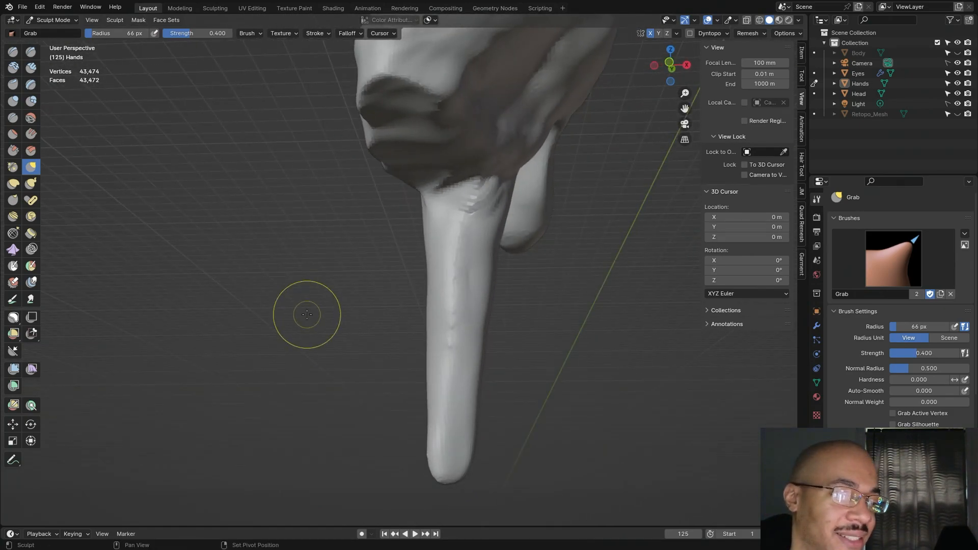
{"action": "left_click_drag", "start_coordinate": [459, 223], "coordinate": [462, 228]}
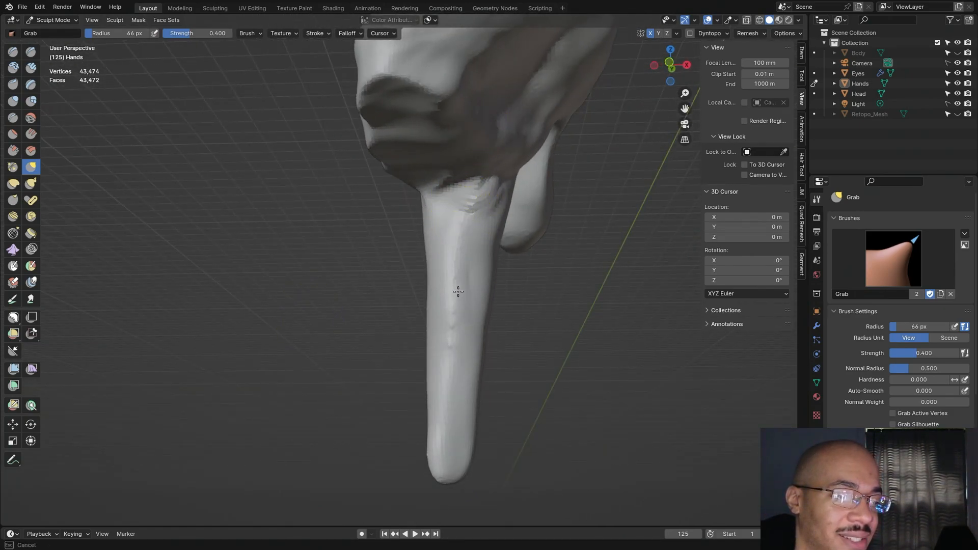
{"action": "left_click_drag", "start_coordinate": [452, 331], "coordinate": [454, 338], "text": "shift"}
{"action": "left_click_drag", "start_coordinate": [461, 273], "coordinate": [474, 291], "text": "shift"}
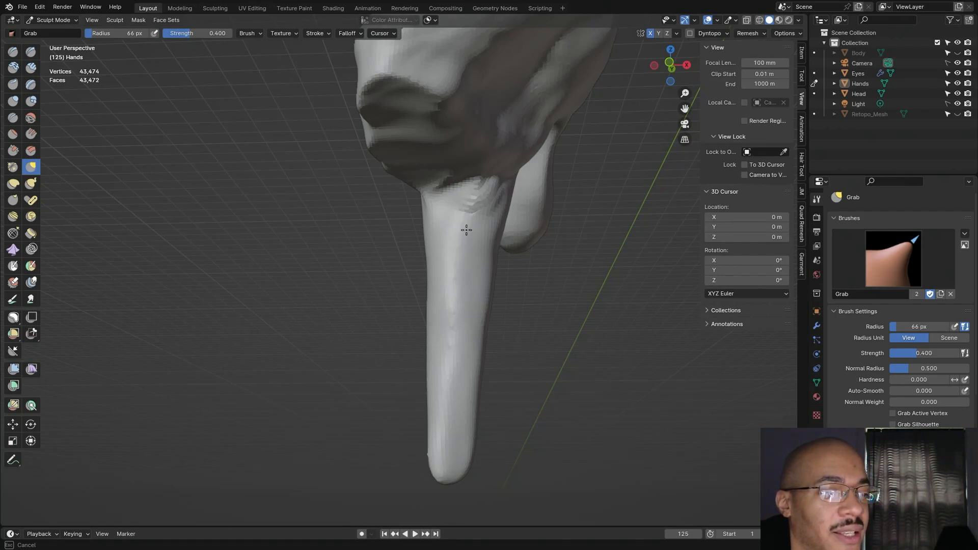
{"action": "left_click_drag", "start_coordinate": [454, 305], "coordinate": [459, 304], "text": "shift"}
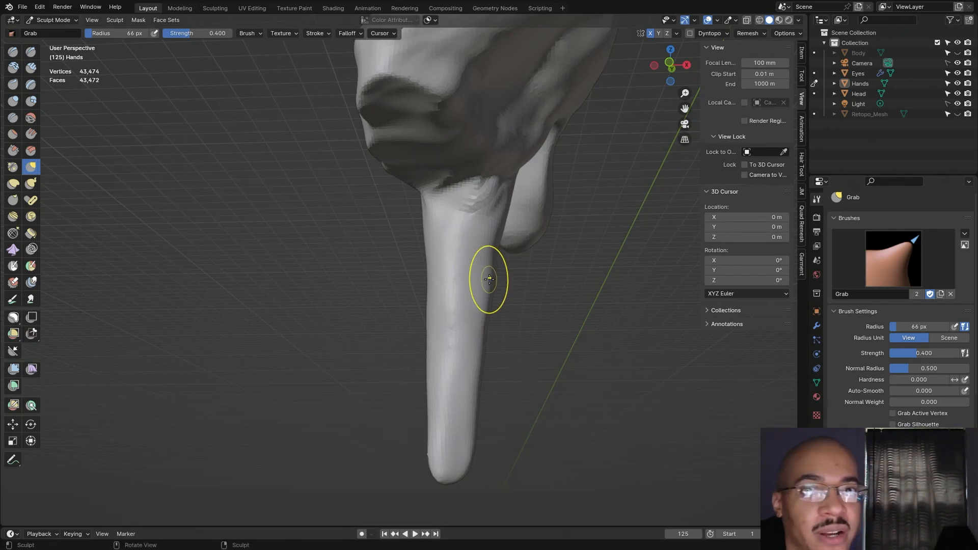
Step: Smooth the creases where the index finger's base meets the underside of the palm
{"action": "mouse_move", "coordinate": [489, 279]}
{"action": "middle_mouse_down"}
{"action": "mouse_move", "coordinate": [678, 326]}
{"action": "mouse_move", "coordinate": [539, 327]}
{"action": "mouse_move", "coordinate": [669, 307]}
{"action": "mouse_move", "coordinate": [615, 299]}
{"action": "middle_mouse_up"}
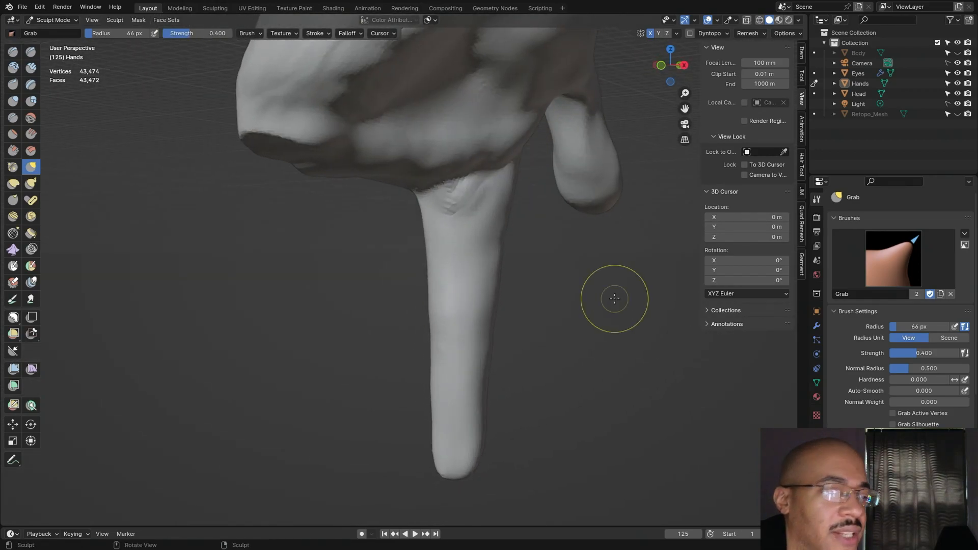
{"action": "left_click_drag", "start_coordinate": [457, 201], "coordinate": [462, 198], "text": "shift"}
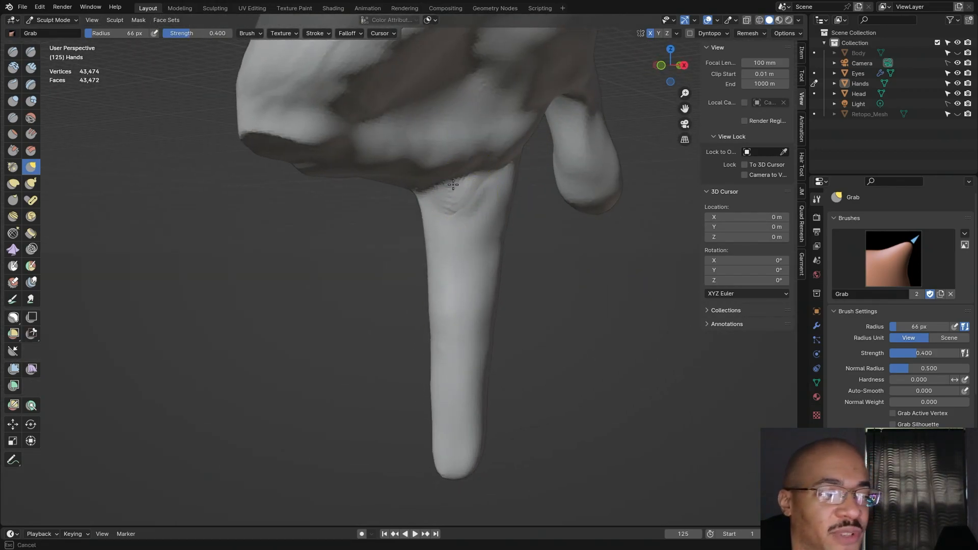
{"action": "left_click_drag", "start_coordinate": [459, 188], "coordinate": [457, 220], "text": "shift"}
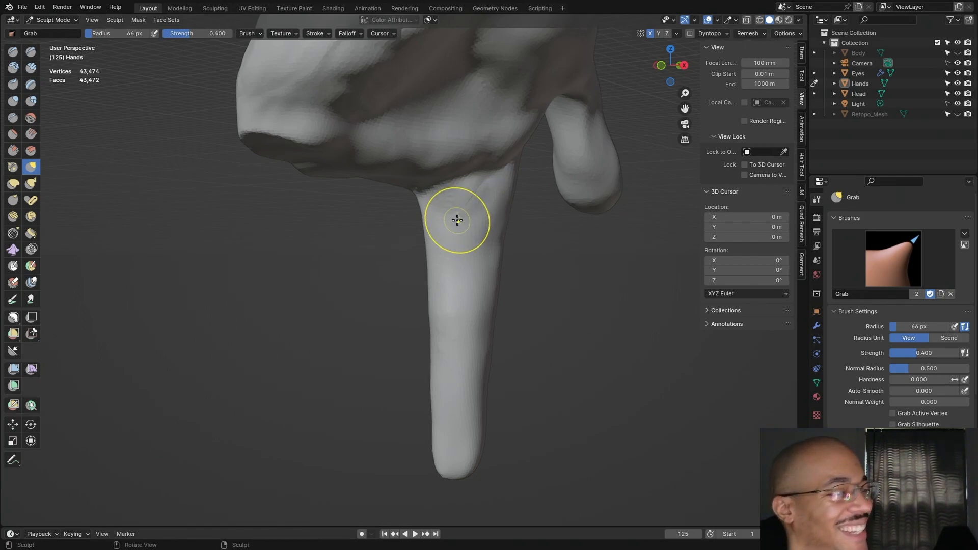
Step: Nudge the edge of the thumb's tip inward with the Grab brush
{"action": "mouse_move", "coordinate": [447, 218]}
{"action": "middle_mouse_down"}
{"action": "mouse_move", "coordinate": [139, 240]}
{"action": "mouse_move", "coordinate": [143, 273]}
{"action": "mouse_move", "coordinate": [249, 257]}
{"action": "mouse_move", "coordinate": [203, 289]}
{"action": "mouse_move", "coordinate": [279, 306]}
{"action": "middle_mouse_up"}
{"action": "scroll", "coordinate": [141, 245], "scroll_direction": "down", "scroll_amount": 3}
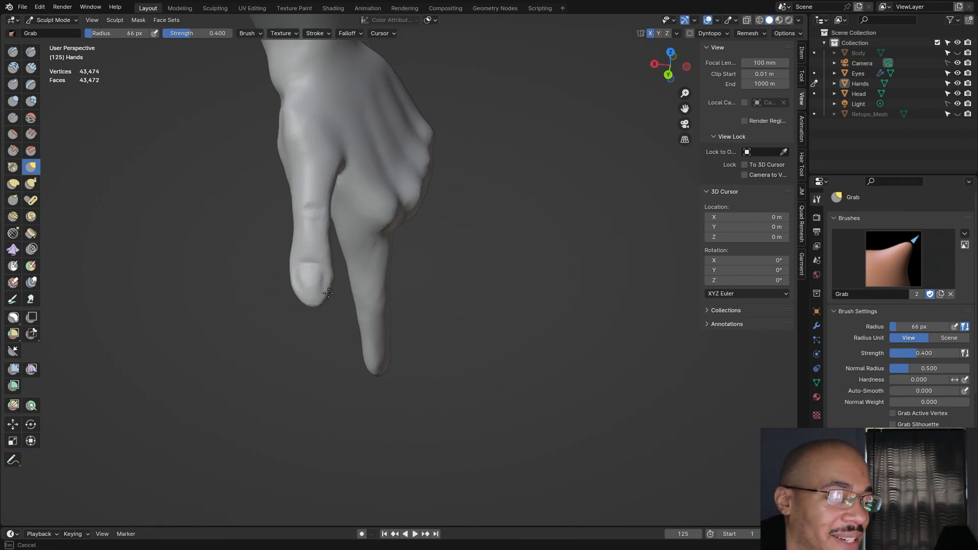
{"action": "left_click_drag", "start_coordinate": [329, 286], "coordinate": [316, 299]}
Step: Hide the Head and Eyes objects so the hand can be viewed unobstructed from below
{"action": "mouse_move", "coordinate": [448, 316]}
{"action": "middle_mouse_down"}
{"action": "mouse_move", "coordinate": [367, 289]}
{"action": "mouse_move", "coordinate": [383, 295]}
{"action": "mouse_move", "coordinate": [393, 203]}
{"action": "mouse_move", "coordinate": [398, 214]}
{"action": "middle_mouse_up"}
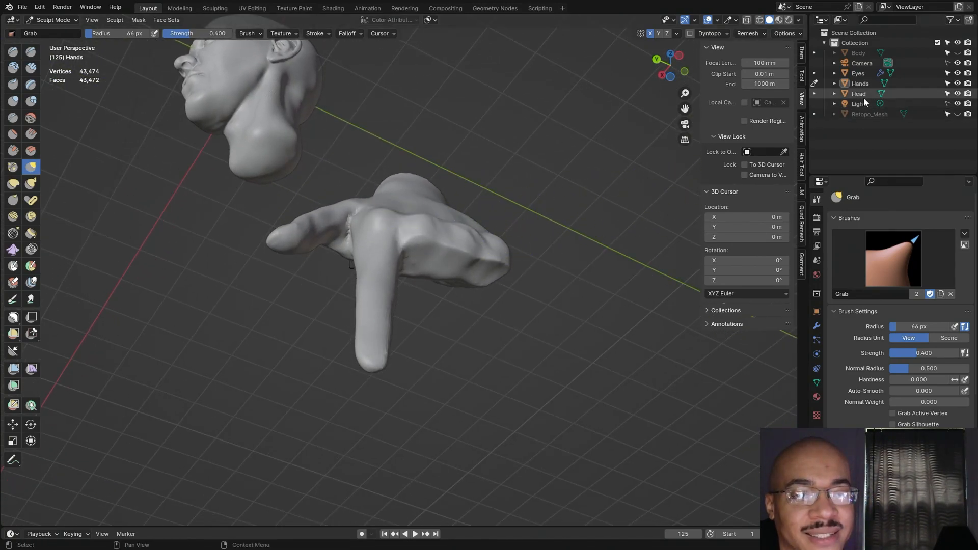
{"action": "left_click", "coordinate": [958, 94]}
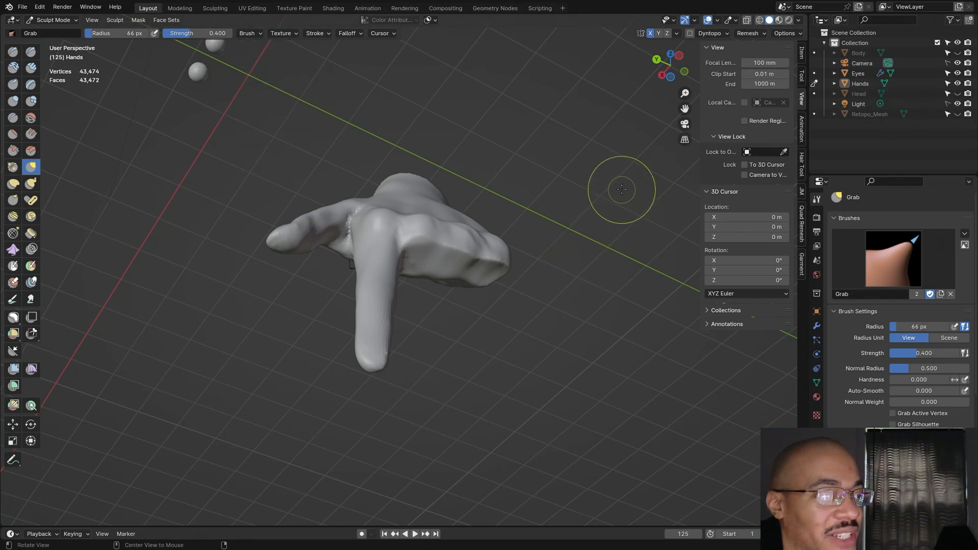
{"action": "left_click", "coordinate": [958, 74]}
{"action": "mouse_move", "coordinate": [496, 345]}
{"action": "middle_mouse_down"}
{"action": "mouse_move", "coordinate": [514, 419]}
{"action": "mouse_move", "coordinate": [476, 396]}
{"action": "mouse_move", "coordinate": [494, 351]}
{"action": "mouse_move", "coordinate": [504, 265]}
{"action": "mouse_move", "coordinate": [447, 256]}
{"action": "mouse_move", "coordinate": [439, 277]}
{"action": "mouse_move", "coordinate": [470, 250]}
{"action": "middle_mouse_up"}
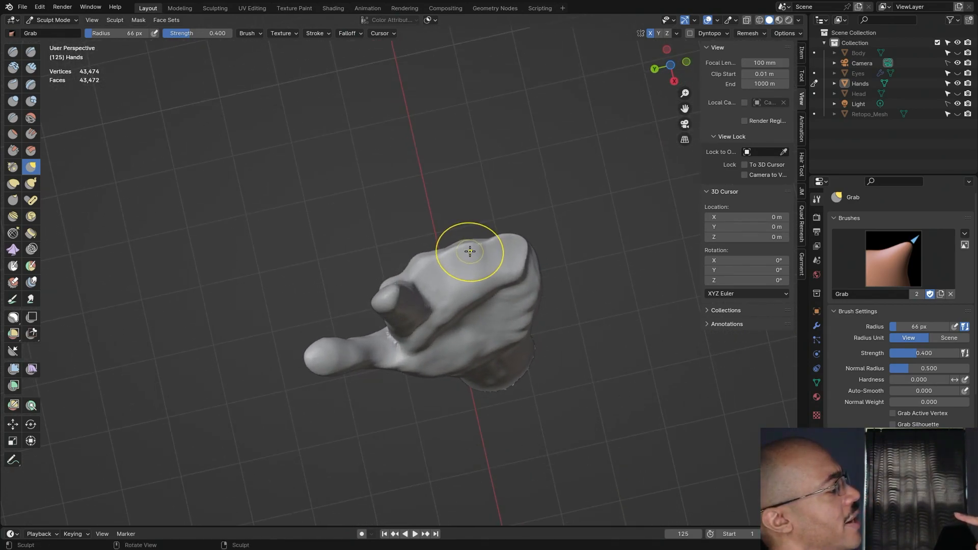
Step: Fill out the index finger near its tip with the Inflate/Deflate brush at a 58 px radius
{"action": "mouse_move", "coordinate": [431, 195]}
{"action": "middle_mouse_down"}
{"action": "mouse_move", "coordinate": [443, 206]}
{"action": "mouse_move", "coordinate": [484, 195]}
{"action": "mouse_move", "coordinate": [484, 183]}
{"action": "middle_mouse_up"}
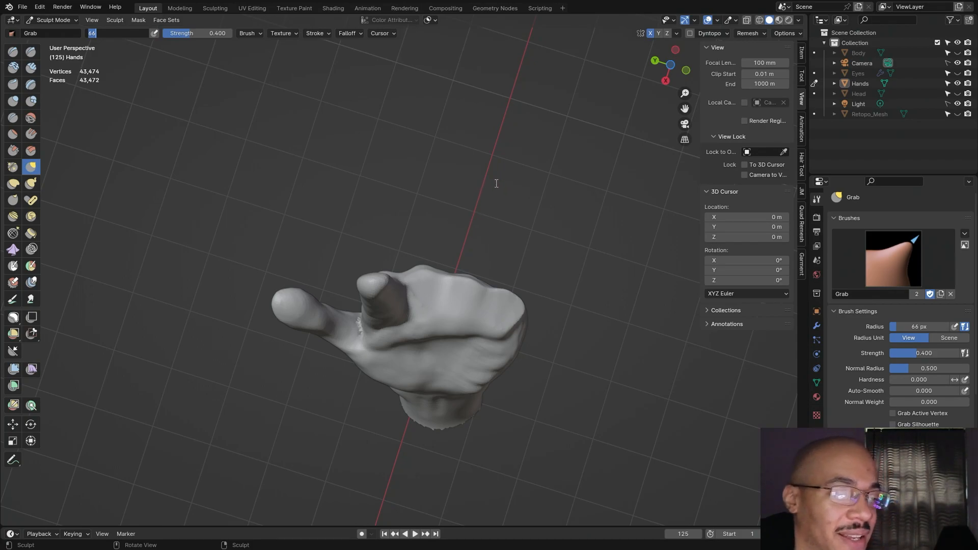
{"action": "key", "text": "Return"}
{"action": "mouse_move", "coordinate": [500, 193]}
{"action": "middle_mouse_down"}
{"action": "mouse_move", "coordinate": [465, 198]}
{"action": "mouse_move", "coordinate": [576, 212]}
{"action": "mouse_move", "coordinate": [540, 198]}
{"action": "middle_mouse_up"}
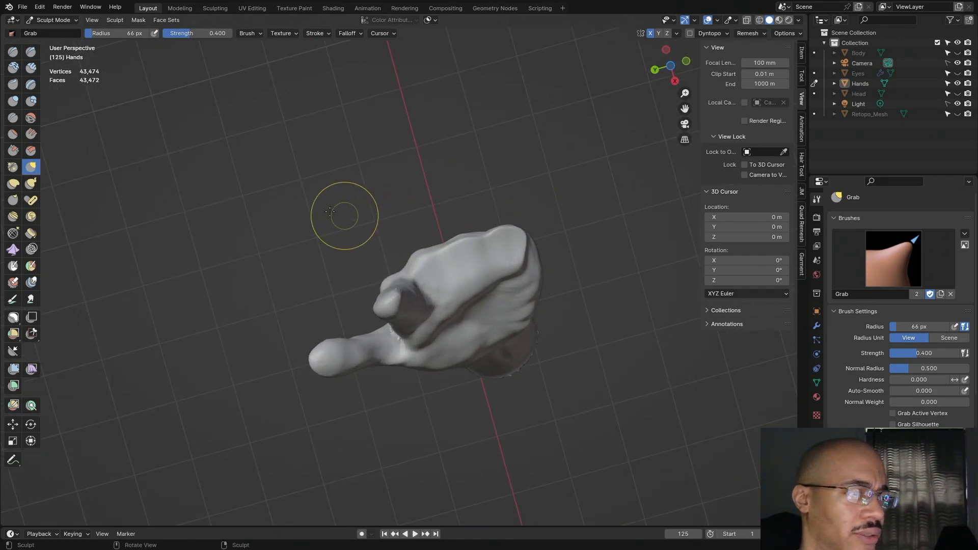
{"action": "left_click", "coordinate": [13, 101]}
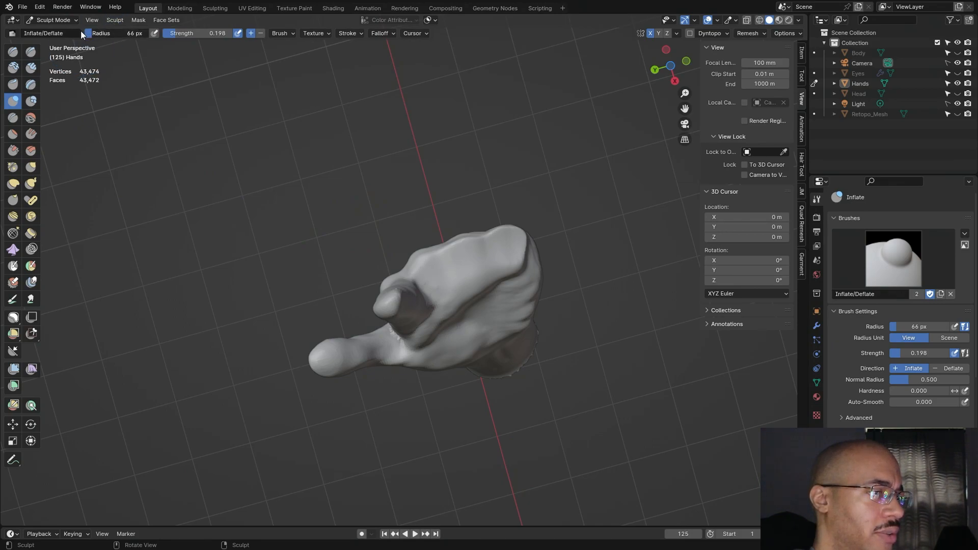
{"action": "mouse_move", "coordinate": [285, 95]}
{"action": "middle_mouse_down"}
{"action": "mouse_move", "coordinate": [487, 157]}
{"action": "mouse_move", "coordinate": [410, 233]}
{"action": "middle_mouse_up"}
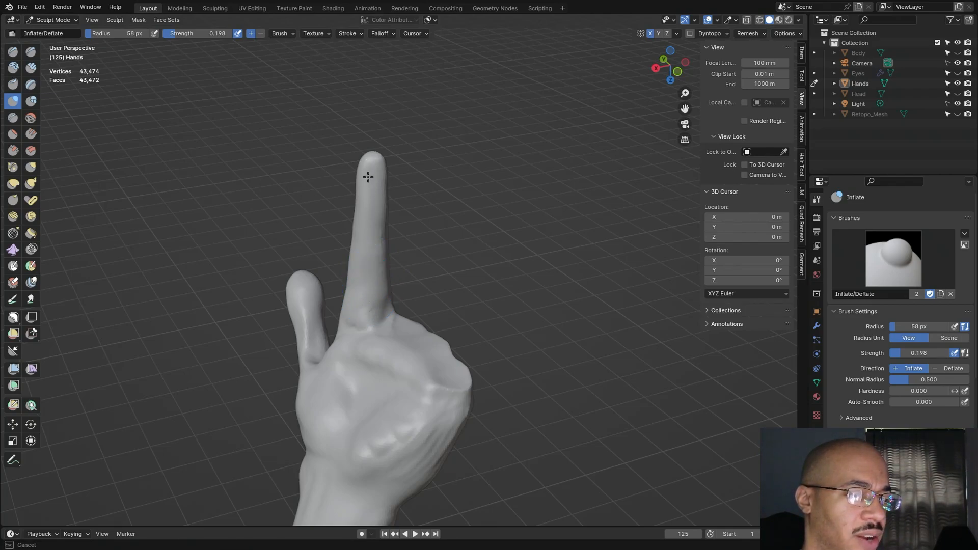
{"action": "mouse_move", "coordinate": [441, 197]}
{"action": "middle_mouse_down"}
{"action": "mouse_move", "coordinate": [462, 232]}
{"action": "mouse_move", "coordinate": [514, 255]}
{"action": "mouse_move", "coordinate": [153, 166]}
{"action": "middle_mouse_up"}
Step: Refine the index finger's cross-section from the fingertip end with the Grab brush, using a 27 px and then a 54 px radius
{"action": "left_click", "coordinate": [32, 166]}
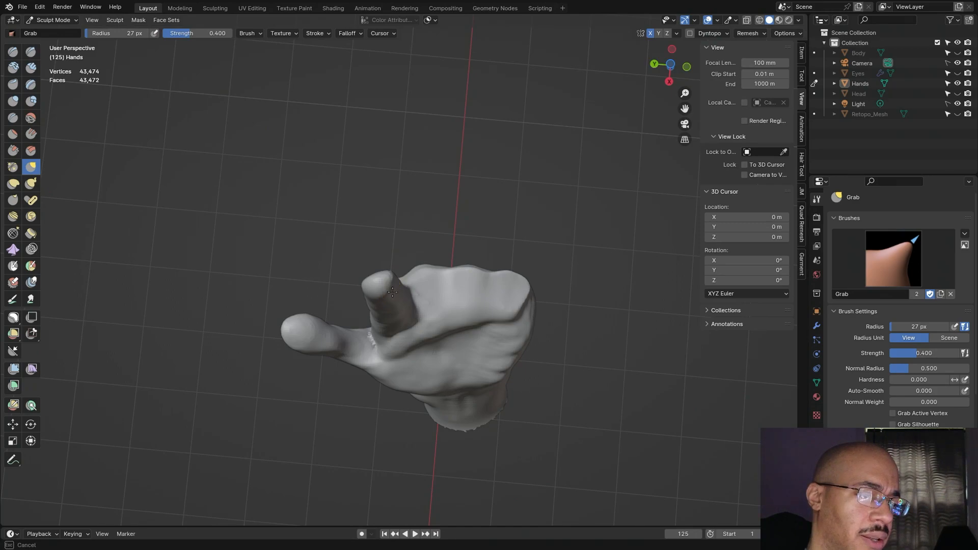
{"action": "middle_click_drag", "start_coordinate": [419, 229], "coordinate": [396, 301]}
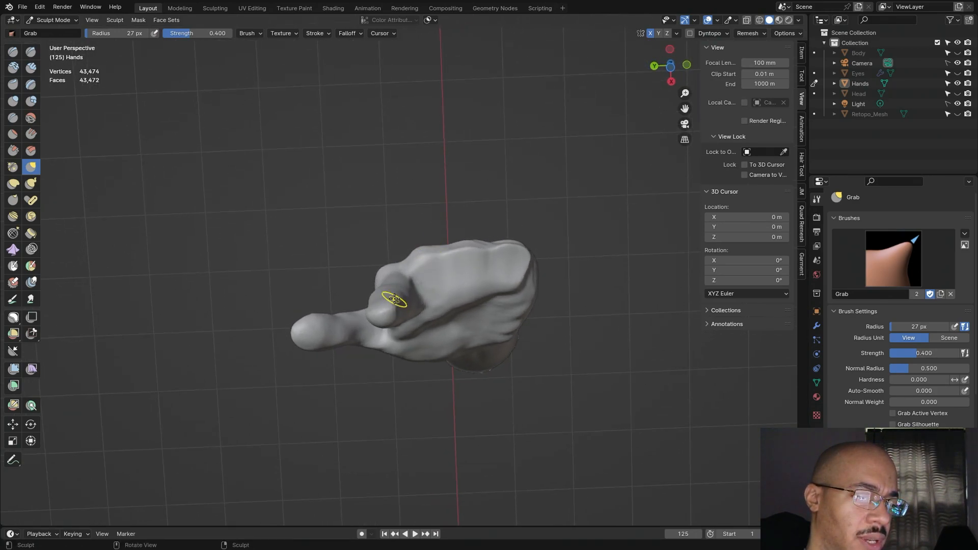
{"action": "middle_click_drag", "start_coordinate": [478, 193], "coordinate": [508, 161]}
{"action": "mouse_move", "coordinate": [530, 128]}
{"action": "middle_mouse_down"}
{"action": "mouse_move", "coordinate": [508, 245]}
{"action": "mouse_move", "coordinate": [553, 152]}
{"action": "middle_mouse_up"}
{"action": "mouse_move", "coordinate": [515, 191]}
{"action": "middle_mouse_down"}
{"action": "mouse_move", "coordinate": [515, 201]}
{"action": "mouse_move", "coordinate": [526, 151]}
{"action": "mouse_move", "coordinate": [541, 279]}
{"action": "mouse_move", "coordinate": [540, 167]}
{"action": "mouse_move", "coordinate": [535, 219]}
{"action": "mouse_move", "coordinate": [528, 154]}
{"action": "mouse_move", "coordinate": [459, 246]}
{"action": "mouse_move", "coordinate": [479, 104]}
{"action": "mouse_move", "coordinate": [412, 296]}
{"action": "middle_mouse_up"}
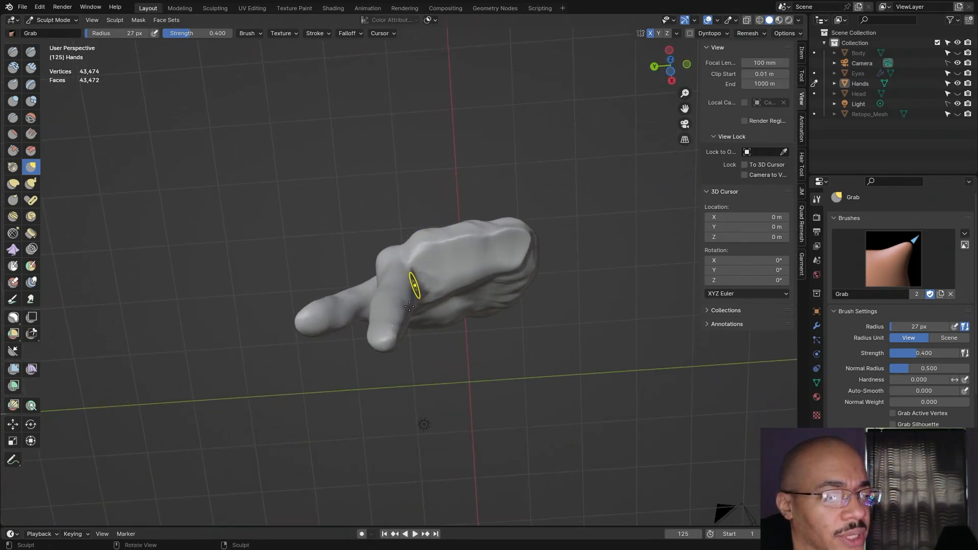
{"action": "mouse_move", "coordinate": [467, 214]}
{"action": "middle_mouse_down"}
{"action": "mouse_move", "coordinate": [534, 186]}
{"action": "mouse_move", "coordinate": [161, 131]}
{"action": "middle_mouse_up"}
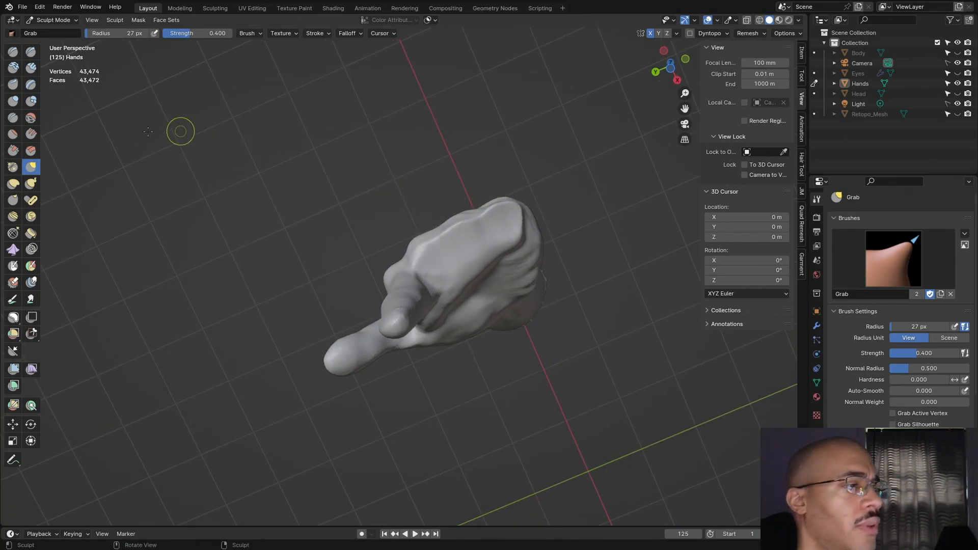
{"action": "left_click_drag", "start_coordinate": [114, 29], "coordinate": [116, 29]}
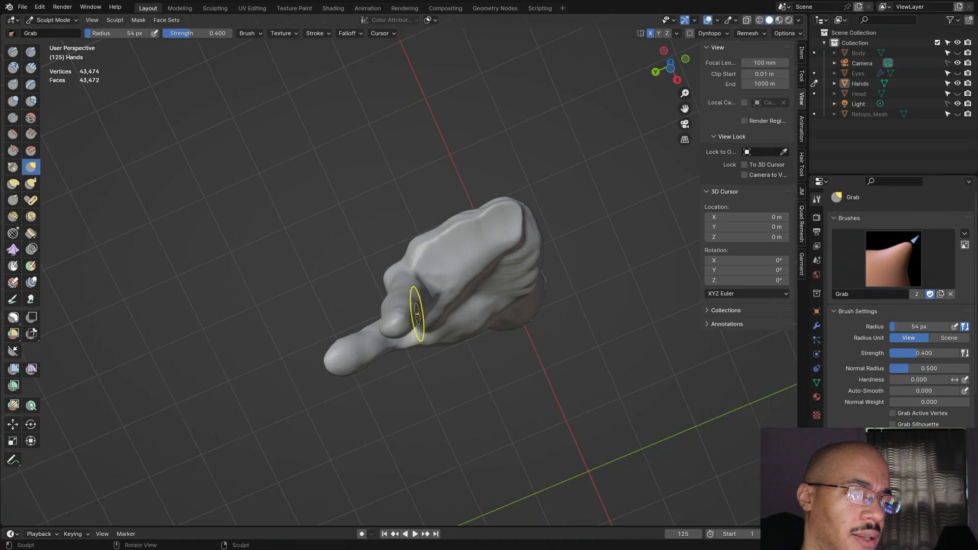
{"action": "middle_click_drag", "start_coordinate": [447, 274], "coordinate": [545, 263]}
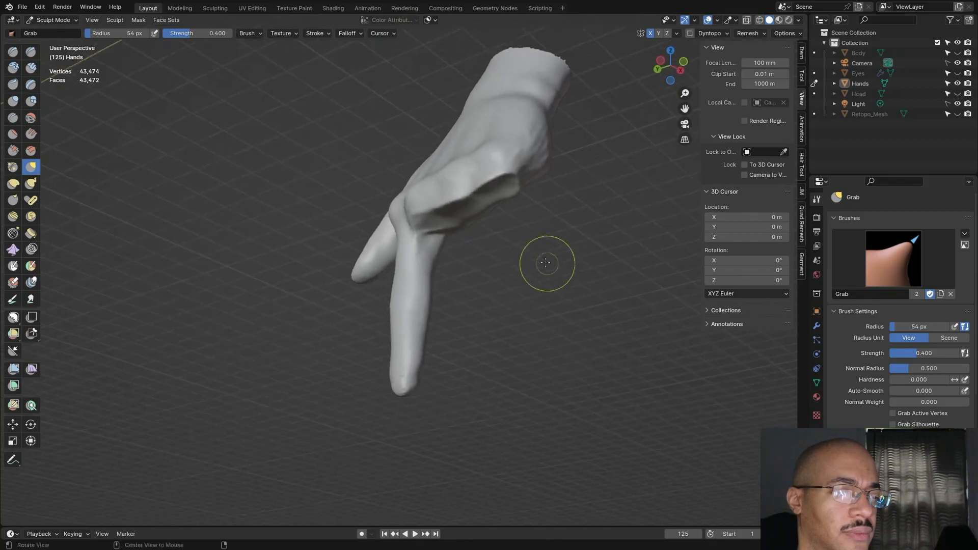
Step: Set the Grab brush's radius to 89 px and then to 50 px
{"action": "mouse_move", "coordinate": [428, 263]}
{"action": "middle_mouse_down"}
{"action": "mouse_move", "coordinate": [554, 243]}
{"action": "mouse_move", "coordinate": [563, 307]}
{"action": "mouse_move", "coordinate": [673, 357]}
{"action": "middle_mouse_up"}
{"action": "left_click_drag", "start_coordinate": [114, 35], "coordinate": [153, 35]}
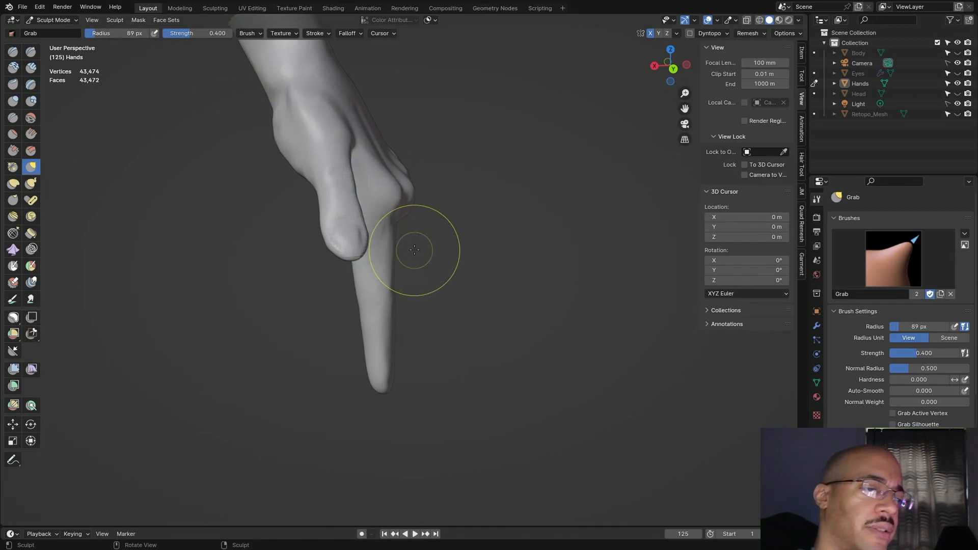
{"action": "left_click_drag", "start_coordinate": [81, 25], "coordinate": [75, 20]}
{"action": "mouse_move", "coordinate": [458, 223]}
{"action": "middle_mouse_down"}
{"action": "mouse_move", "coordinate": [471, 213]}
{"action": "mouse_move", "coordinate": [484, 161]}
{"action": "mouse_move", "coordinate": [403, 235]}
{"action": "mouse_move", "coordinate": [428, 264]}
{"action": "mouse_move", "coordinate": [564, 285]}
{"action": "mouse_move", "coordinate": [456, 221]}
{"action": "middle_mouse_up"}
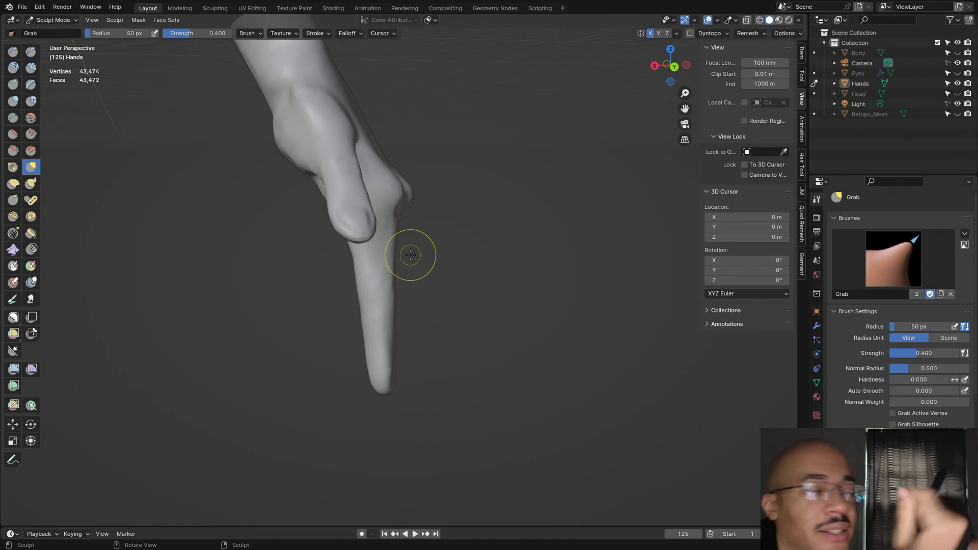
Step: Examine the shape of the index finger, thumb and cut knuckle edge from the side, front, back and above
{"action": "mouse_move", "coordinate": [410, 255]}
{"action": "middle_mouse_down"}
{"action": "mouse_move", "coordinate": [456, 161]}
{"action": "mouse_move", "coordinate": [509, 225]}
{"action": "mouse_move", "coordinate": [484, 353]}
{"action": "mouse_move", "coordinate": [547, 320]}
{"action": "mouse_move", "coordinate": [393, 288]}
{"action": "middle_mouse_up"}
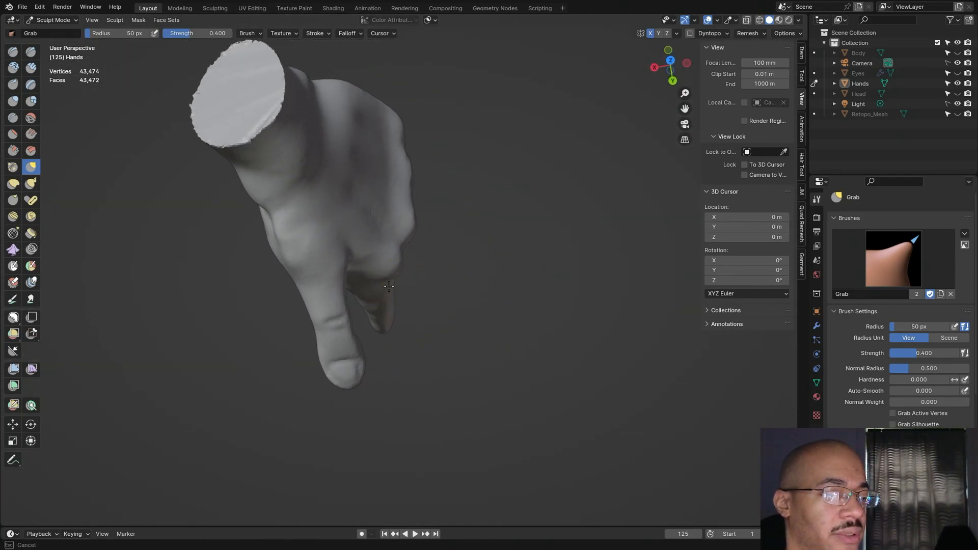
{"action": "mouse_move", "coordinate": [470, 268]}
{"action": "middle_mouse_down"}
{"action": "mouse_move", "coordinate": [422, 149]}
{"action": "mouse_move", "coordinate": [469, 167]}
{"action": "mouse_move", "coordinate": [439, 176]}
{"action": "middle_mouse_up"}
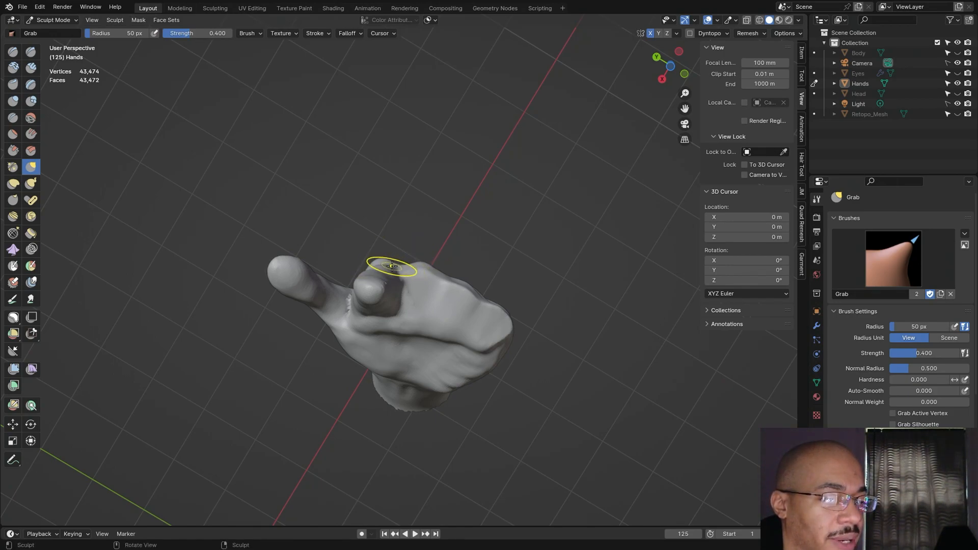
{"action": "mouse_move", "coordinate": [393, 263]}
{"action": "middle_mouse_down"}
{"action": "mouse_move", "coordinate": [477, 193]}
{"action": "mouse_move", "coordinate": [361, 163]}
{"action": "mouse_move", "coordinate": [343, 284]}
{"action": "mouse_move", "coordinate": [474, 194]}
{"action": "mouse_move", "coordinate": [408, 273]}
{"action": "middle_mouse_up"}
{"action": "middle_click_drag", "start_coordinate": [436, 234], "coordinate": [360, 271]}
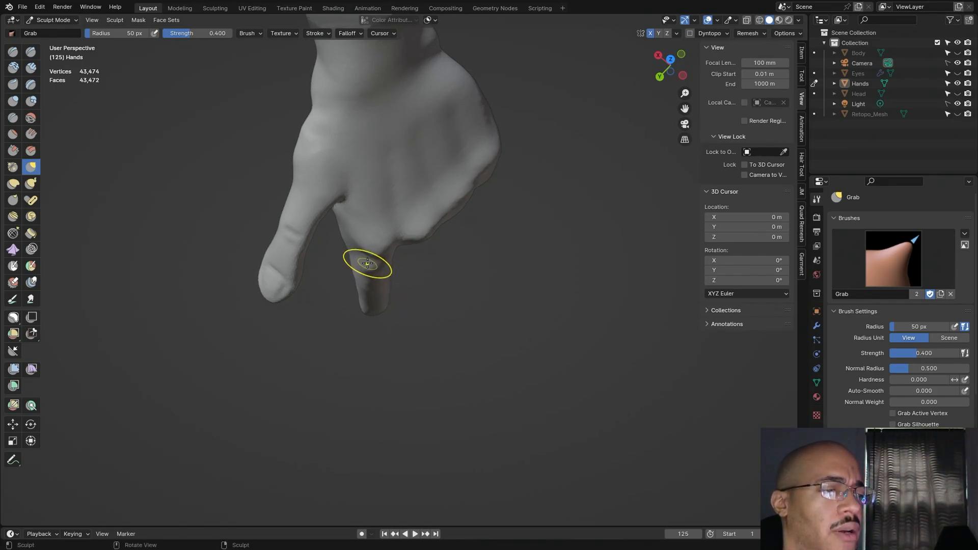
{"action": "mouse_move", "coordinate": [462, 278]}
{"action": "middle_mouse_down"}
{"action": "mouse_move", "coordinate": [436, 83]}
{"action": "mouse_move", "coordinate": [428, 265]}
{"action": "mouse_move", "coordinate": [541, 320]}
{"action": "mouse_move", "coordinate": [466, 260]}
{"action": "middle_mouse_up"}
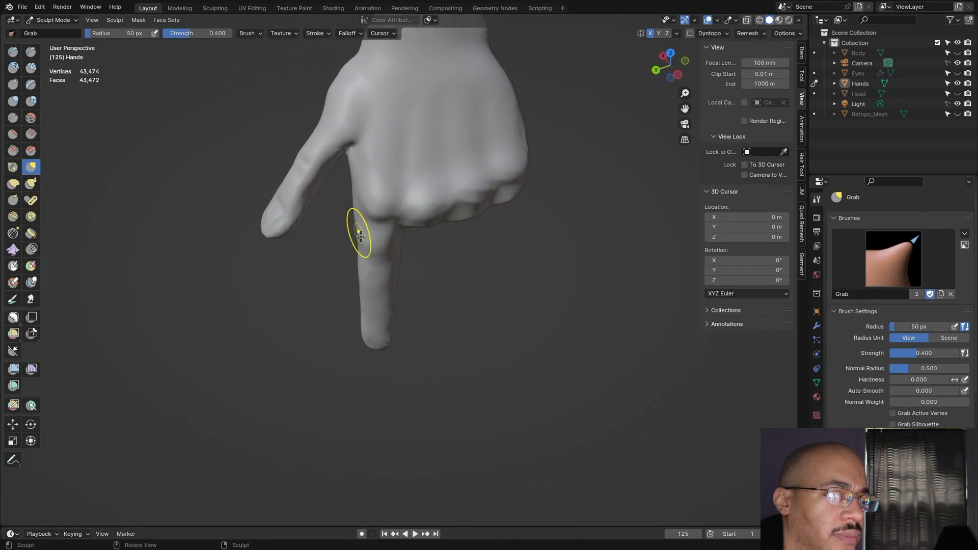
{"action": "middle_click_drag", "start_coordinate": [400, 254], "coordinate": [484, 130]}
{"action": "middle_click_drag", "start_coordinate": [424, 208], "coordinate": [421, 184]}
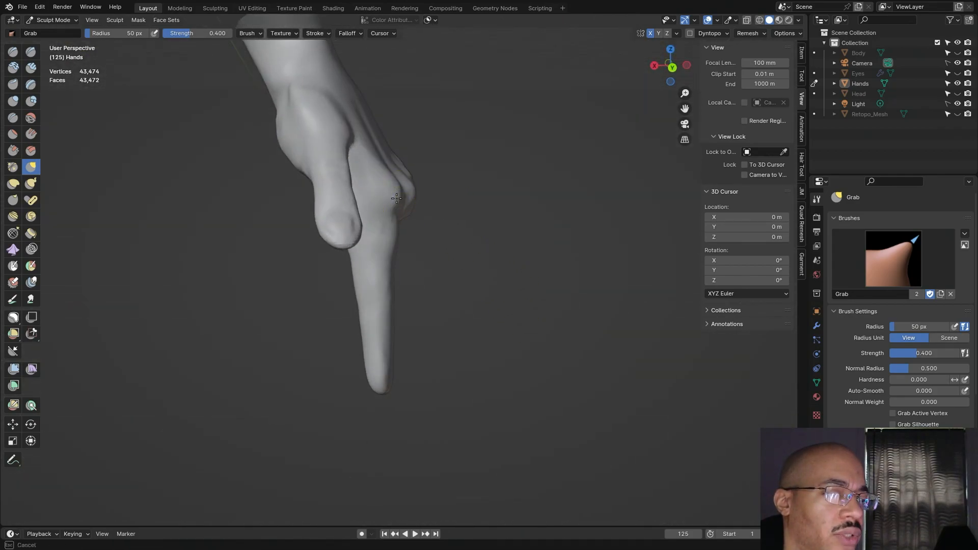
{"action": "middle_click_drag", "start_coordinate": [481, 192], "coordinate": [502, 180]}
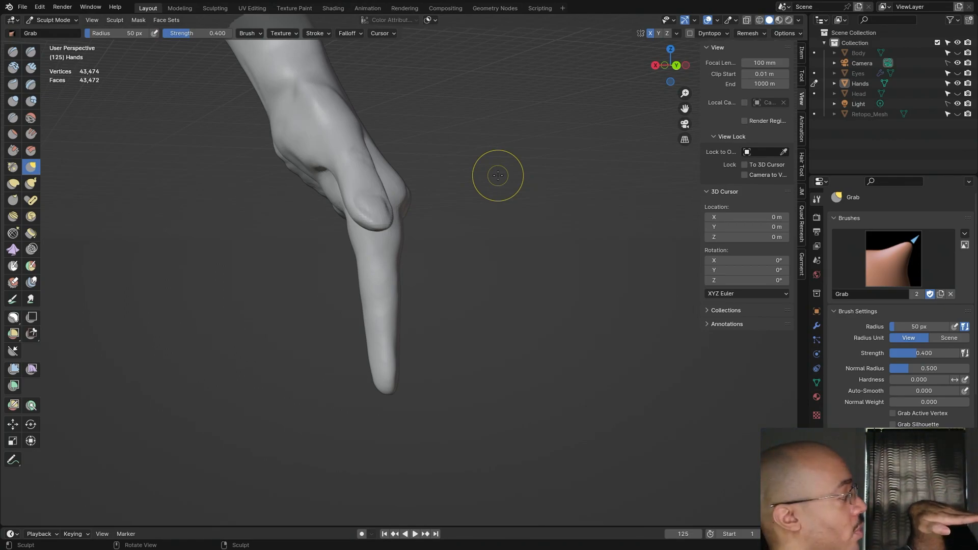
{"action": "mouse_move", "coordinate": [495, 264]}
{"action": "middle_mouse_down"}
{"action": "mouse_move", "coordinate": [488, 269]}
{"action": "mouse_move", "coordinate": [438, 193]}
{"action": "middle_mouse_up"}
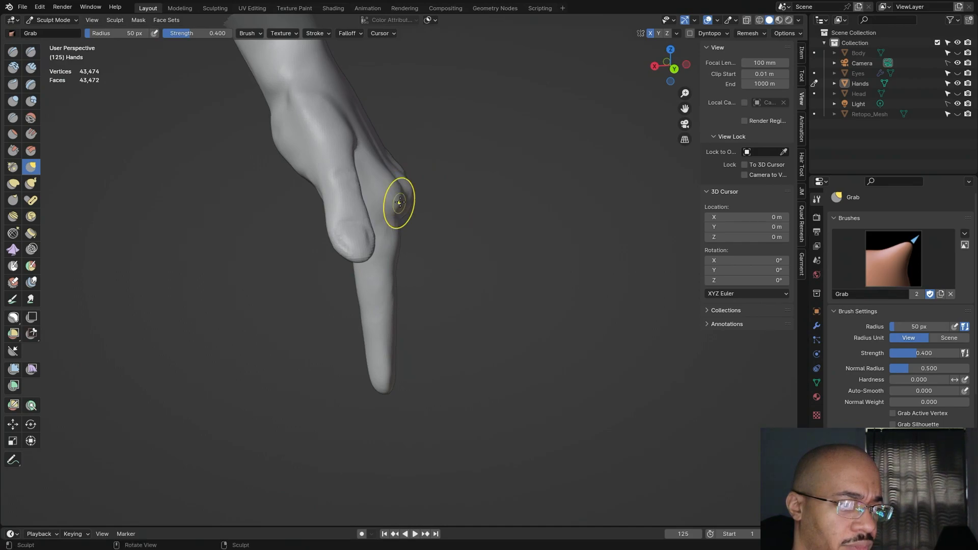
{"action": "middle_click_drag", "start_coordinate": [488, 180], "coordinate": [441, 173]}
{"action": "mouse_move", "coordinate": [496, 205]}
{"action": "middle_mouse_down"}
{"action": "mouse_move", "coordinate": [493, 175]}
{"action": "mouse_move", "coordinate": [482, 218]}
{"action": "mouse_move", "coordinate": [381, 219]}
{"action": "middle_mouse_up"}
{"action": "middle_click_drag", "start_coordinate": [534, 189], "coordinate": [424, 196]}
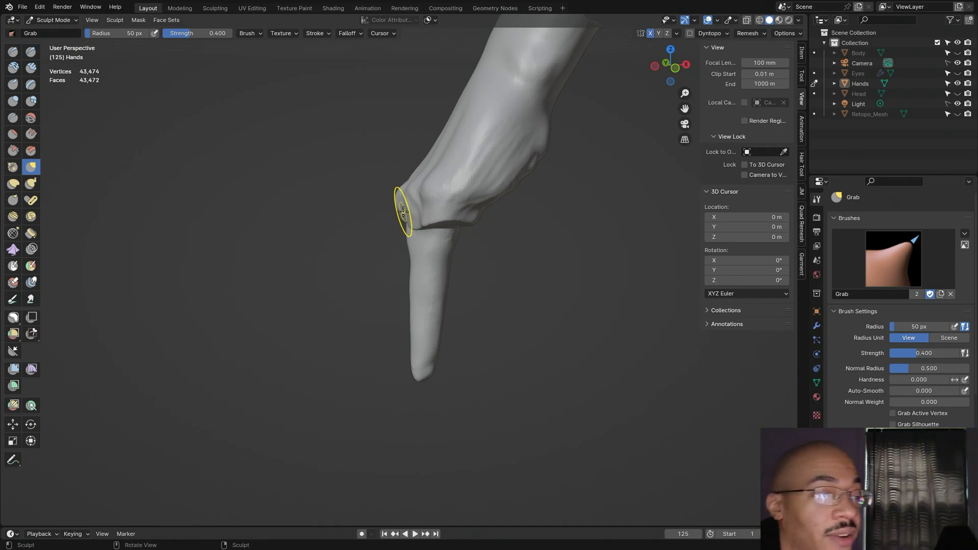
{"action": "mouse_move", "coordinate": [519, 209]}
{"action": "middle_mouse_down"}
{"action": "mouse_move", "coordinate": [647, 247]}
{"action": "mouse_move", "coordinate": [579, 303]}
{"action": "mouse_move", "coordinate": [476, 249]}
{"action": "middle_mouse_up"}
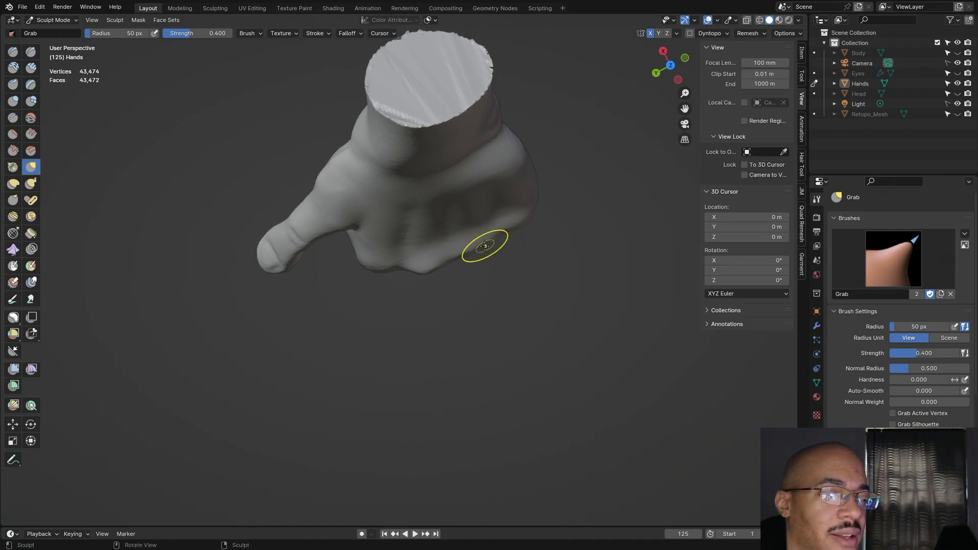
{"action": "mouse_move", "coordinate": [490, 283]}
{"action": "middle_mouse_down"}
{"action": "mouse_move", "coordinate": [537, 158]}
{"action": "mouse_move", "coordinate": [528, 234]}
{"action": "mouse_move", "coordinate": [590, 343]}
{"action": "mouse_move", "coordinate": [453, 276]}
{"action": "mouse_move", "coordinate": [460, 135]}
{"action": "mouse_move", "coordinate": [427, 166]}
{"action": "mouse_move", "coordinate": [425, 209]}
{"action": "middle_mouse_up"}
{"action": "mouse_move", "coordinate": [453, 381]}
{"action": "middle_mouse_down"}
{"action": "mouse_move", "coordinate": [433, 286]}
{"action": "mouse_move", "coordinate": [579, 312]}
{"action": "mouse_move", "coordinate": [608, 353]}
{"action": "middle_mouse_up"}
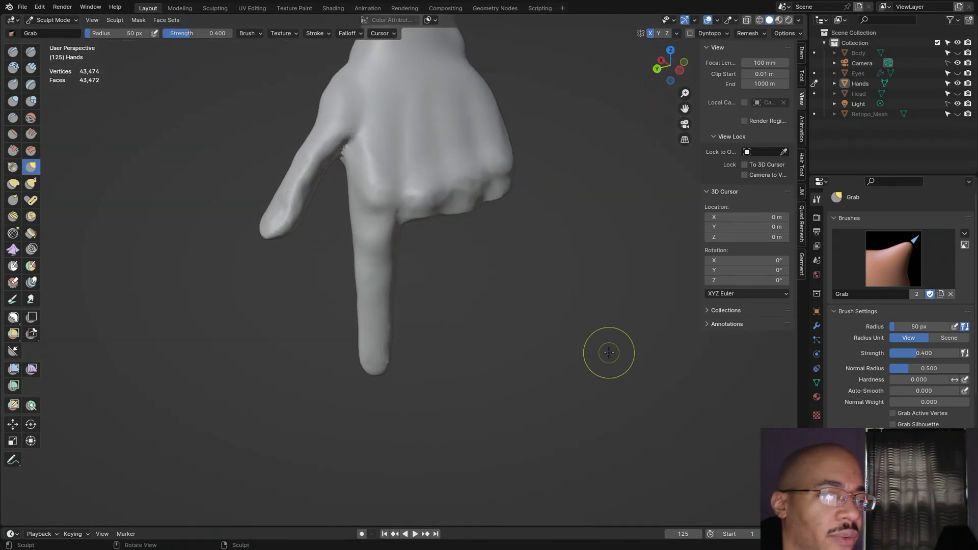
Step: Nudge the palm surface beside the index finger's base with the Grab brush at a 50 px radius
{"action": "mouse_move", "coordinate": [516, 383]}
{"action": "middle_mouse_down"}
{"action": "mouse_move", "coordinate": [690, 348]}
{"action": "mouse_move", "coordinate": [579, 349]}
{"action": "mouse_move", "coordinate": [491, 302]}
{"action": "mouse_move", "coordinate": [504, 326]}
{"action": "mouse_move", "coordinate": [489, 285]}
{"action": "mouse_move", "coordinate": [362, 181]}
{"action": "middle_mouse_up"}
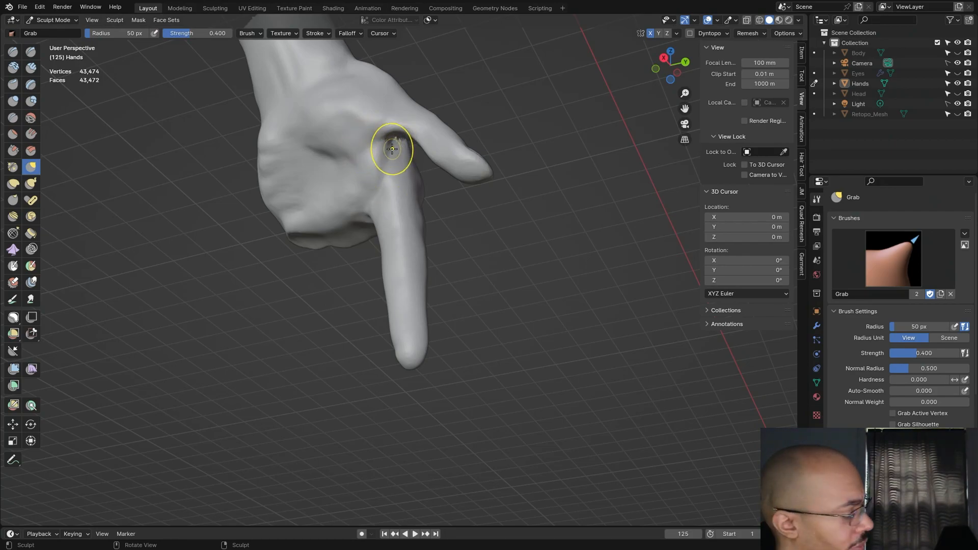
{"action": "mouse_move", "coordinate": [488, 225]}
{"action": "middle_mouse_down"}
{"action": "mouse_move", "coordinate": [502, 227]}
{"action": "mouse_move", "coordinate": [412, 263]}
{"action": "mouse_move", "coordinate": [494, 275]}
{"action": "mouse_move", "coordinate": [492, 252]}
{"action": "middle_mouse_up"}
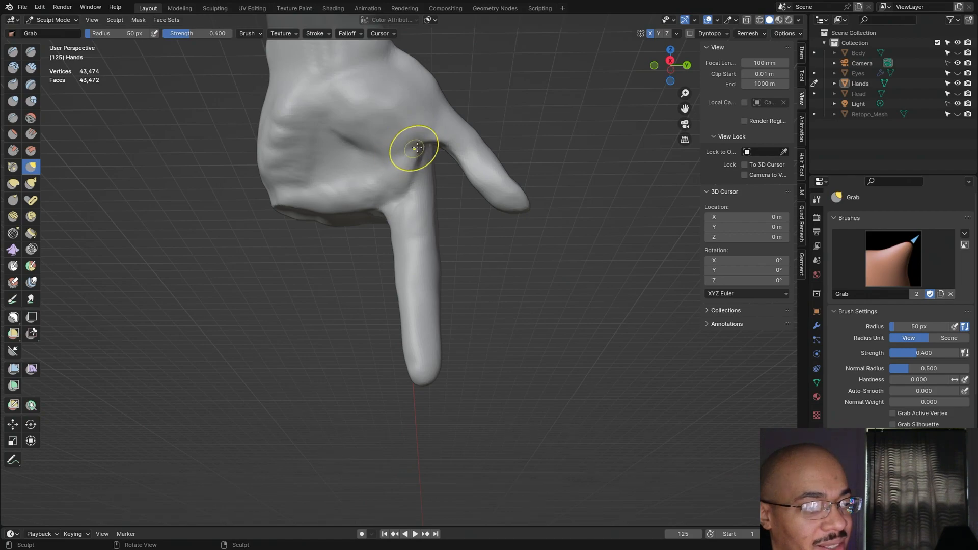
{"action": "mouse_move", "coordinate": [481, 231]}
{"action": "middle_mouse_down"}
{"action": "mouse_move", "coordinate": [468, 217]}
{"action": "mouse_move", "coordinate": [497, 183]}
{"action": "mouse_move", "coordinate": [467, 255]}
{"action": "mouse_move", "coordinate": [415, 246]}
{"action": "middle_mouse_up"}
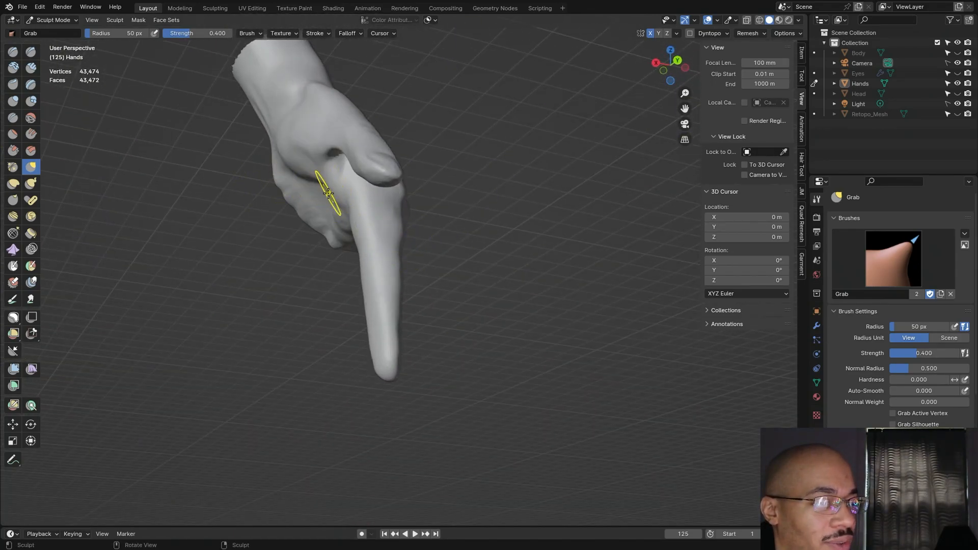
{"action": "left_click_drag", "start_coordinate": [328, 192], "coordinate": [338, 193]}
{"action": "mouse_move", "coordinate": [338, 193]}
{"action": "middle_mouse_down"}
{"action": "mouse_move", "coordinate": [485, 213]}
{"action": "mouse_move", "coordinate": [401, 229]}
{"action": "mouse_move", "coordinate": [374, 192]}
{"action": "mouse_move", "coordinate": [438, 217]}
{"action": "mouse_move", "coordinate": [573, 212]}
{"action": "mouse_move", "coordinate": [573, 222]}
{"action": "middle_mouse_up"}
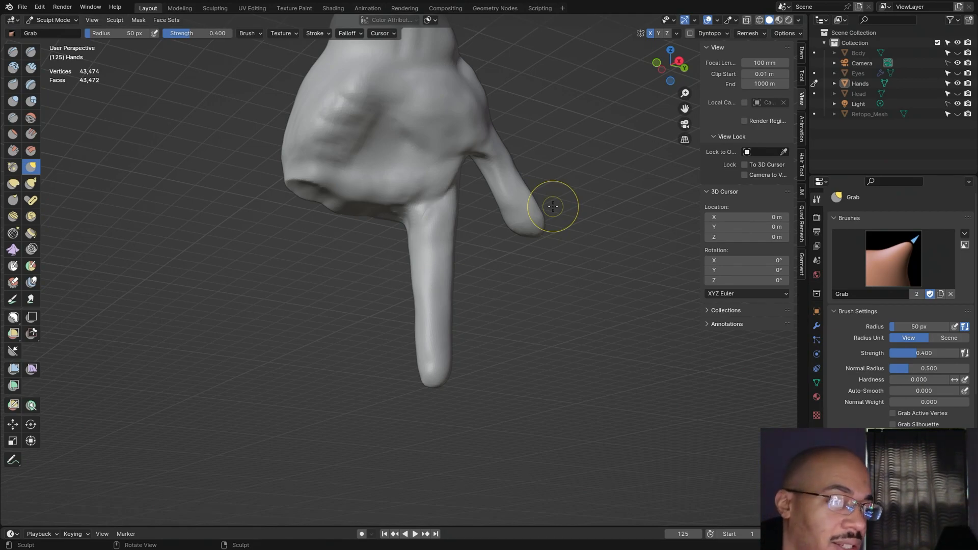
{"action": "mouse_move", "coordinate": [556, 193]}
{"action": "middle_mouse_down"}
{"action": "mouse_move", "coordinate": [423, 289]}
{"action": "mouse_move", "coordinate": [693, 338]}
{"action": "mouse_move", "coordinate": [255, 332]}
{"action": "middle_mouse_up"}
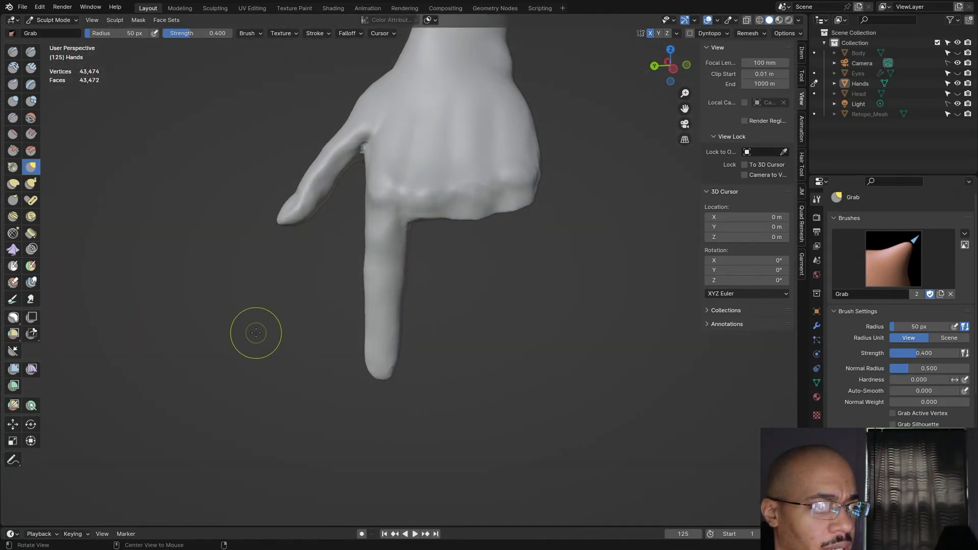
Step: Sculpt small skin folds across the back of the index finger's joint with the Clay Strips brush at a 19 px radius
{"action": "scroll", "coordinate": [300, 357], "scroll_direction": "up", "scroll_amount": 2}
{"action": "middle_click_drag", "start_coordinate": [476, 360], "coordinate": [542, 300], "text": "shift"}
{"action": "key", "text": "c"}
{"action": "left_click_drag", "start_coordinate": [87, 33], "coordinate": [72, 19]}
{"action": "mouse_move", "coordinate": [530, 328]}
{"action": "middle_mouse_down"}
{"action": "mouse_move", "coordinate": [601, 318]}
{"action": "mouse_move", "coordinate": [536, 322]}
{"action": "mouse_move", "coordinate": [511, 270]}
{"action": "middle_mouse_up"}
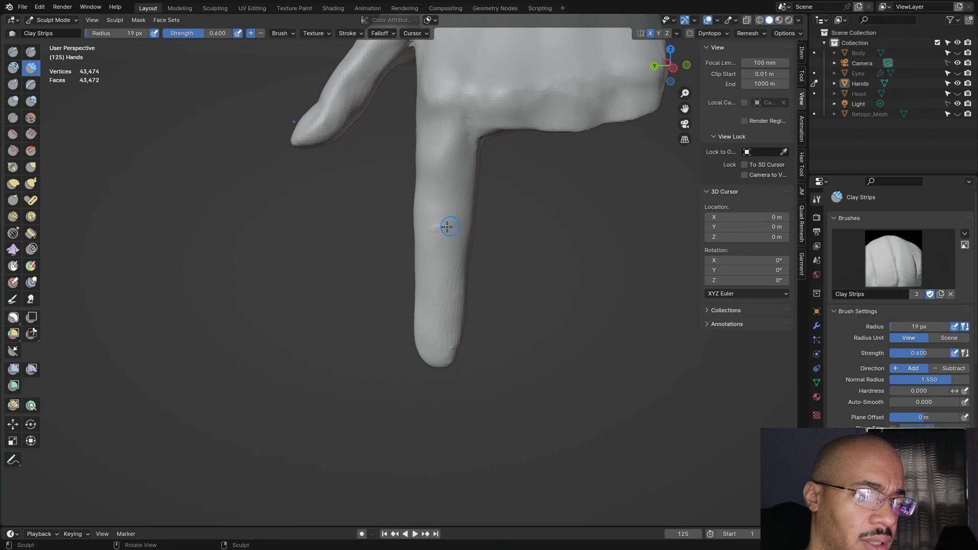
{"action": "left_click_drag", "start_coordinate": [431, 232], "coordinate": [442, 224]}
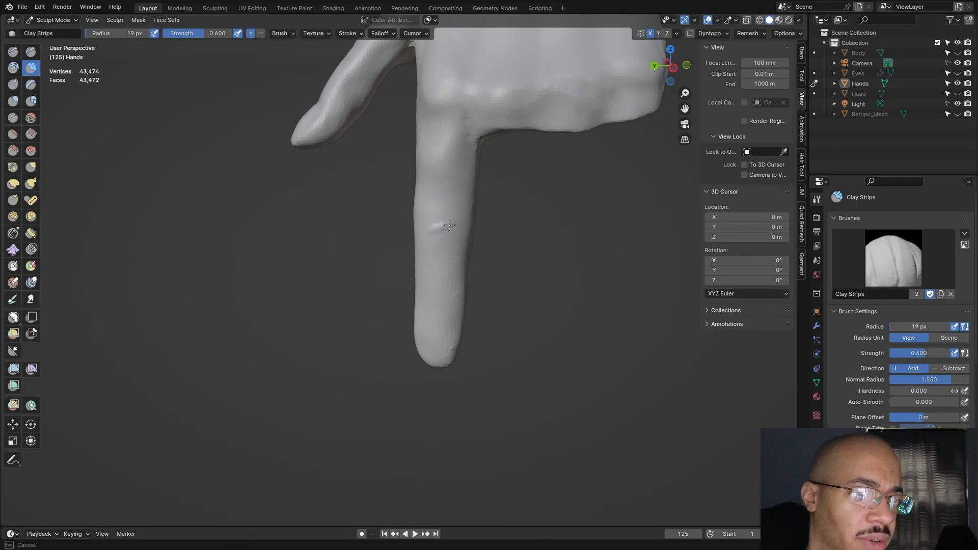
{"action": "mouse_move", "coordinate": [433, 232]}
{"action": "left_mouse_down"}
{"action": "mouse_move", "coordinate": [441, 231]}
{"action": "mouse_move", "coordinate": [437, 246]}
{"action": "mouse_move", "coordinate": [444, 241]}
{"action": "mouse_move", "coordinate": [423, 234]}
{"action": "left_mouse_up"}
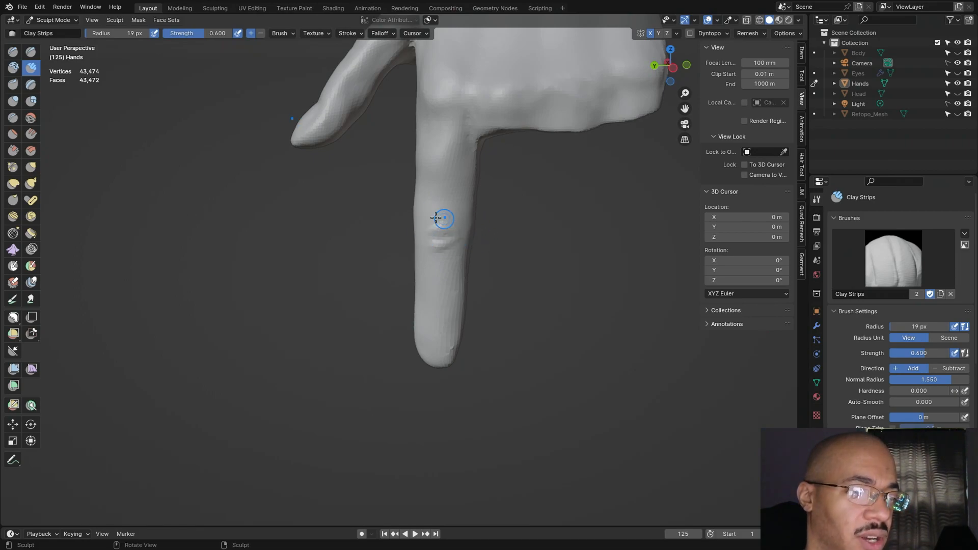
{"action": "left_click_drag", "start_coordinate": [443, 235], "coordinate": [450, 238]}
{"action": "left_click_drag", "start_coordinate": [433, 238], "coordinate": [449, 239]}
{"action": "mouse_move", "coordinate": [534, 235]}
{"action": "middle_mouse_down"}
{"action": "mouse_move", "coordinate": [535, 221]}
{"action": "mouse_move", "coordinate": [535, 251]}
{"action": "middle_mouse_up"}
{"action": "left_click_drag", "start_coordinate": [441, 223], "coordinate": [454, 221]}
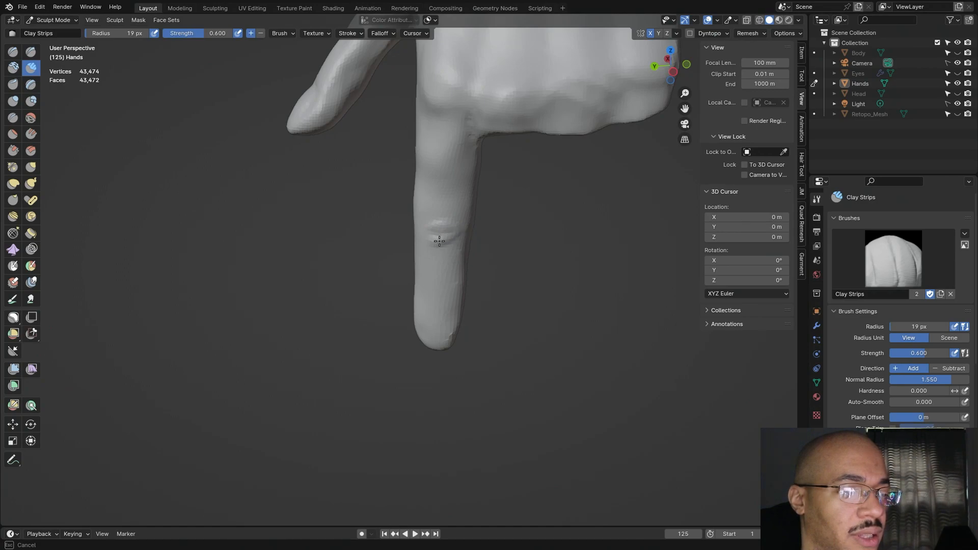
{"action": "left_click_drag", "start_coordinate": [436, 239], "coordinate": [436, 239]}
Step: Build up the back of the index finger above and below the joint with the Clay Strips brush at a 50 px radius
{"action": "mouse_move", "coordinate": [550, 252]}
{"action": "middle_mouse_down"}
{"action": "mouse_move", "coordinate": [546, 245]}
{"action": "mouse_move", "coordinate": [555, 247]}
{"action": "middle_mouse_up"}
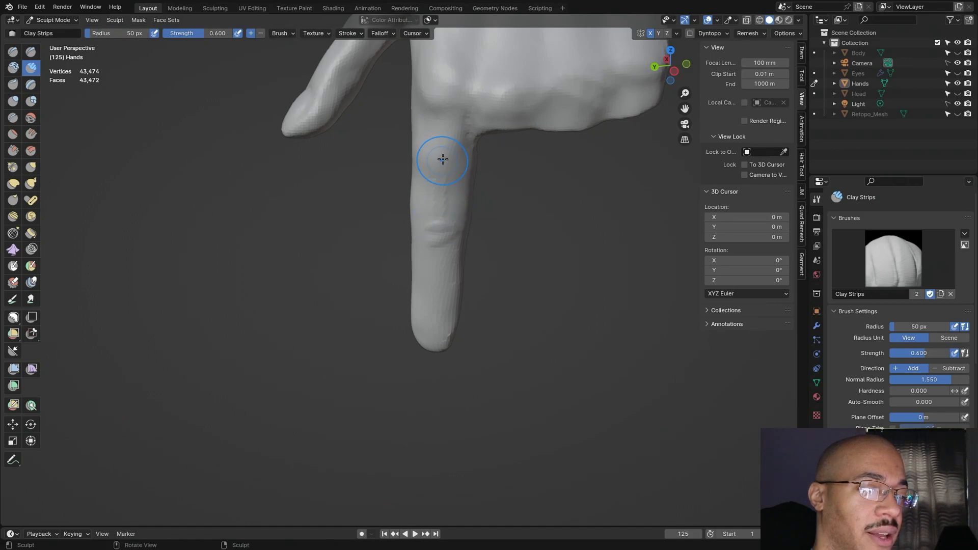
{"action": "mouse_move", "coordinate": [444, 187]}
{"action": "left_mouse_down"}
{"action": "mouse_move", "coordinate": [443, 199]}
{"action": "mouse_move", "coordinate": [441, 141]}
{"action": "mouse_move", "coordinate": [443, 184]}
{"action": "left_mouse_up"}
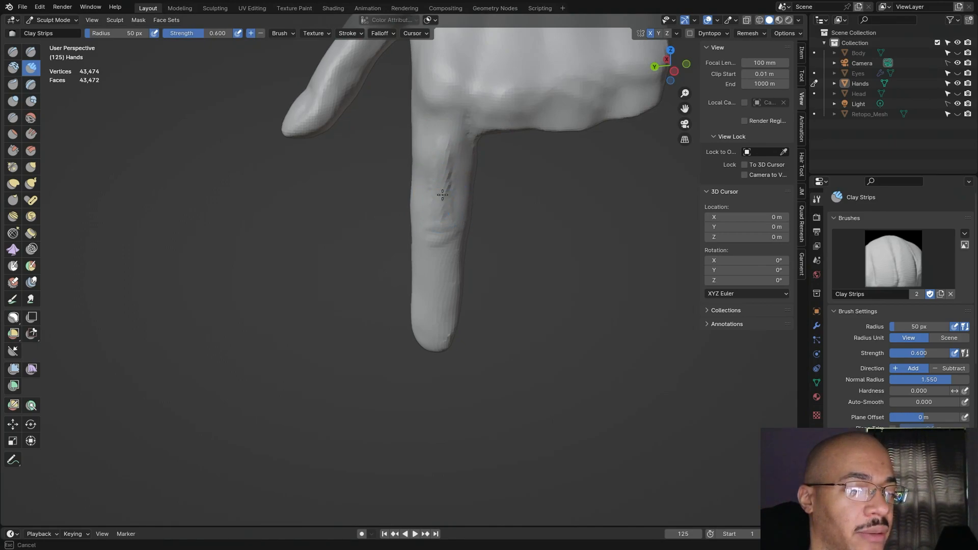
{"action": "left_click_drag", "start_coordinate": [439, 142], "coordinate": [440, 136]}
{"action": "left_click_drag", "start_coordinate": [435, 219], "coordinate": [437, 135]}
{"action": "mouse_move", "coordinate": [443, 148]}
{"action": "middle_mouse_down"}
{"action": "mouse_move", "coordinate": [523, 145]}
{"action": "mouse_move", "coordinate": [455, 116]}
{"action": "middle_mouse_up"}
{"action": "left_click_drag", "start_coordinate": [443, 175], "coordinate": [437, 120]}
{"action": "left_click_drag", "start_coordinate": [431, 257], "coordinate": [443, 176]}
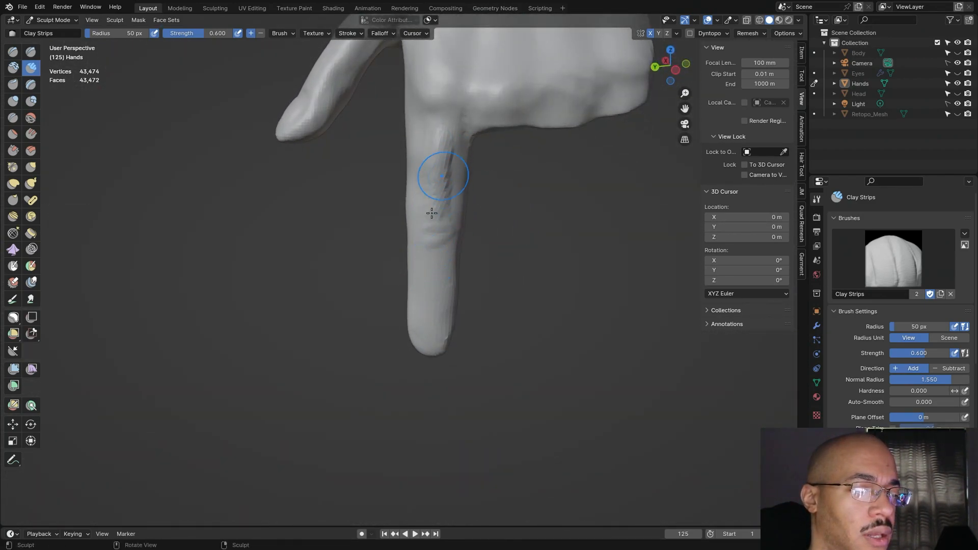
{"action": "left_click_drag", "start_coordinate": [432, 251], "coordinate": [434, 270]}
{"action": "mouse_move", "coordinate": [434, 303]}
{"action": "left_mouse_down"}
{"action": "mouse_move", "coordinate": [428, 226]}
{"action": "mouse_move", "coordinate": [443, 225]}
{"action": "mouse_move", "coordinate": [449, 233]}
{"action": "mouse_move", "coordinate": [428, 240]}
{"action": "mouse_move", "coordinate": [420, 231]}
{"action": "mouse_move", "coordinate": [430, 244]}
{"action": "left_mouse_up"}
{"action": "left_click", "coordinate": [13, 101]}
{"action": "mouse_move", "coordinate": [443, 105]}
{"action": "middle_mouse_down"}
{"action": "mouse_move", "coordinate": [509, 181]}
{"action": "mouse_move", "coordinate": [153, 120]}
{"action": "middle_mouse_up"}
{"action": "left_click", "coordinate": [31, 68]}
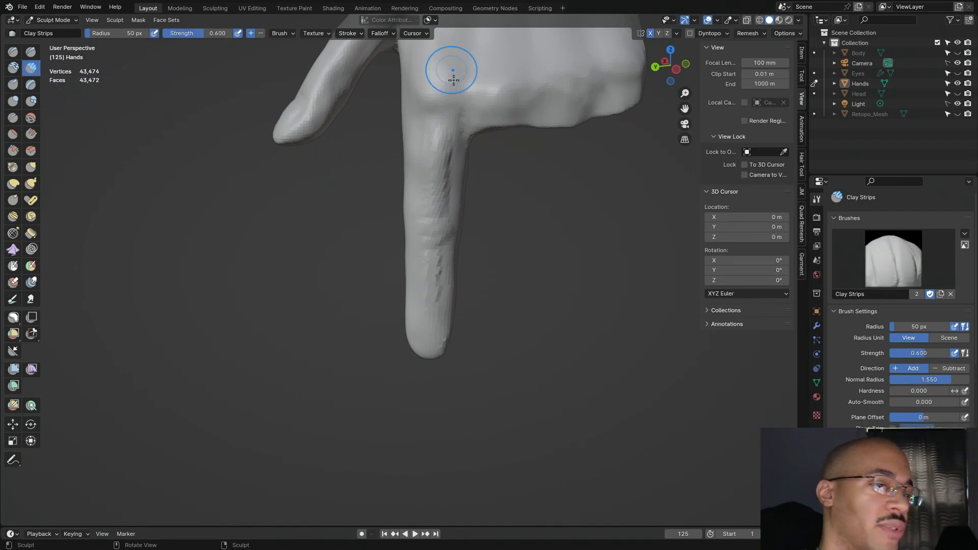
Step: Build up the index finger's base knuckle with Clay Strips and even out the rough strokes along the back of the finger
{"action": "mouse_move", "coordinate": [428, 117]}
{"action": "left_mouse_down"}
{"action": "mouse_move", "coordinate": [435, 141]}
{"action": "mouse_move", "coordinate": [456, 116]}
{"action": "left_mouse_up"}
{"action": "mouse_move", "coordinate": [517, 247]}
{"action": "middle_mouse_down"}
{"action": "mouse_move", "coordinate": [565, 240]}
{"action": "mouse_move", "coordinate": [548, 246]}
{"action": "mouse_move", "coordinate": [555, 240]}
{"action": "mouse_move", "coordinate": [539, 270]}
{"action": "mouse_move", "coordinate": [473, 239]}
{"action": "middle_mouse_up"}
{"action": "left_click_drag", "start_coordinate": [448, 133], "coordinate": [448, 181]}
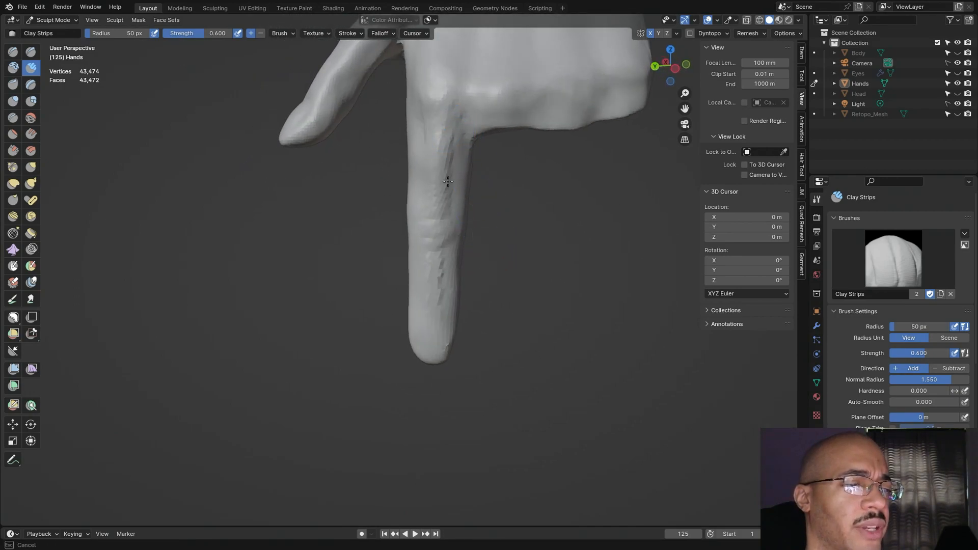
{"action": "left_click_drag", "start_coordinate": [427, 108], "coordinate": [421, 204]}
{"action": "mouse_move", "coordinate": [449, 127]}
{"action": "left_mouse_down"}
{"action": "mouse_move", "coordinate": [459, 72]}
{"action": "mouse_move", "coordinate": [453, 216]}
{"action": "left_mouse_up"}
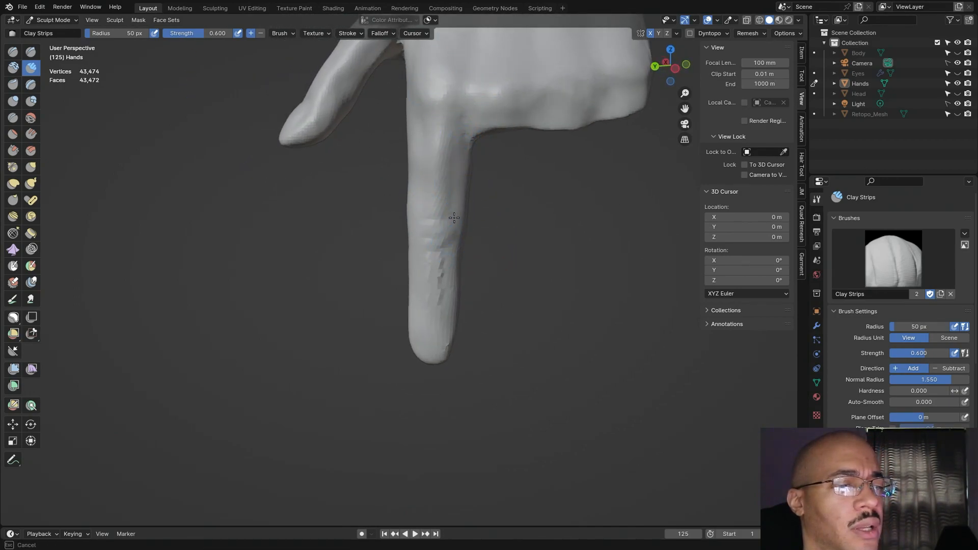
{"action": "left_click_drag", "start_coordinate": [435, 315], "coordinate": [431, 301]}
{"action": "mouse_move", "coordinate": [517, 266]}
{"action": "middle_mouse_down"}
{"action": "mouse_move", "coordinate": [456, 293]}
{"action": "mouse_move", "coordinate": [448, 286]}
{"action": "mouse_move", "coordinate": [520, 267]}
{"action": "mouse_move", "coordinate": [576, 285]}
{"action": "middle_mouse_up"}
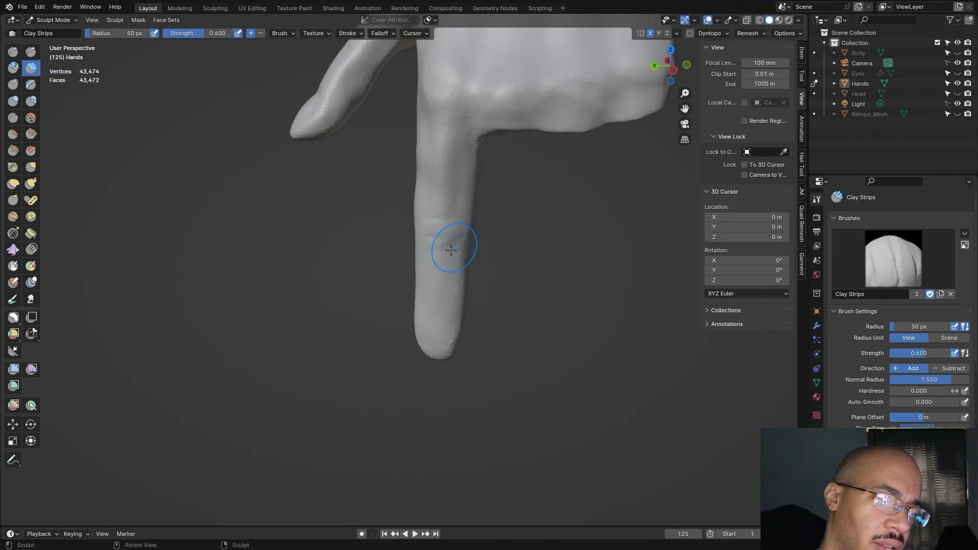
{"action": "left_click_drag", "start_coordinate": [434, 247], "coordinate": [433, 243]}
Step: Reduce the sculpting brush radius to 12 px and switch from Clay Strips to the Draw Sharp brush
{"action": "middle_click_drag", "start_coordinate": [504, 214], "coordinate": [570, 223]}
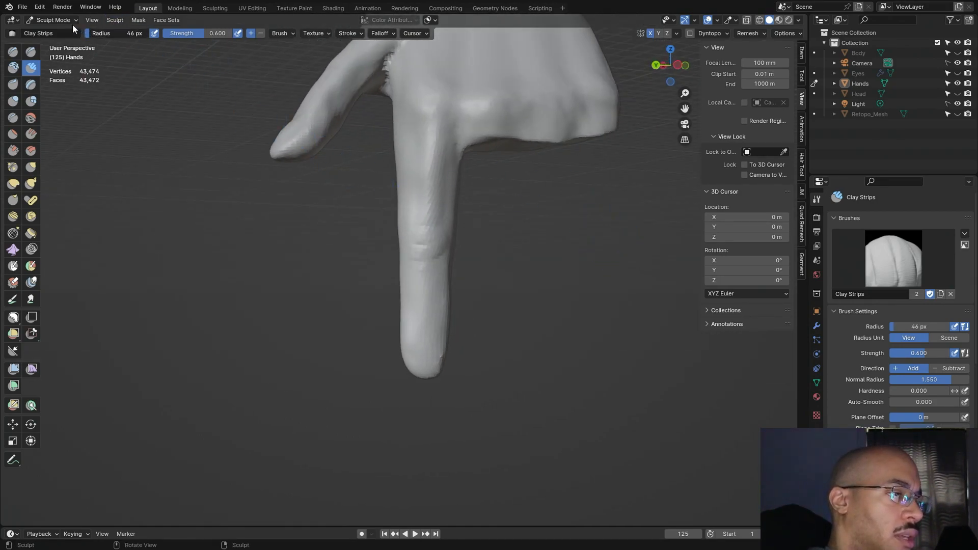
{"action": "key", "text": "bracketright"}
{"action": "key", "text": "bracketright"}
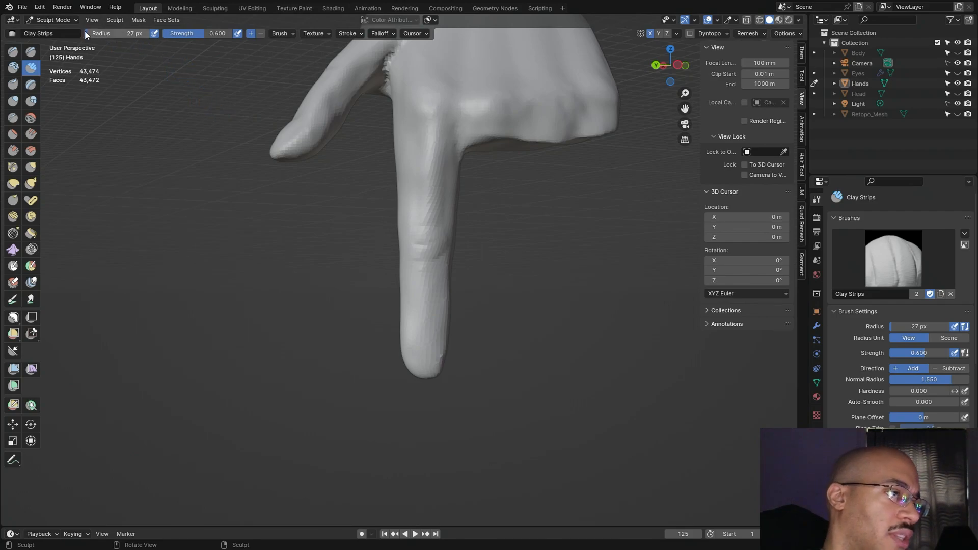
{"action": "left_click_drag", "start_coordinate": [84, 31], "coordinate": [64, 22]}
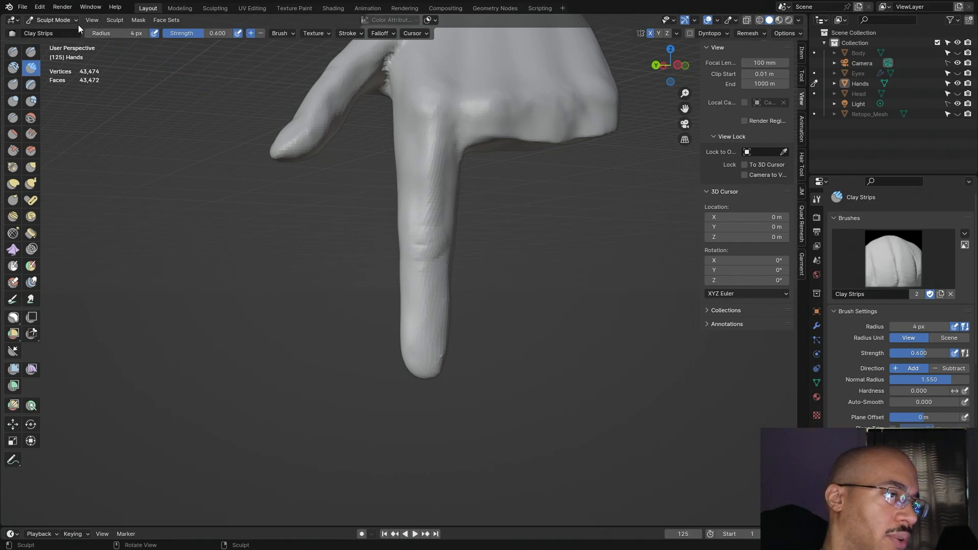
{"action": "left_click", "coordinate": [80, 32]}
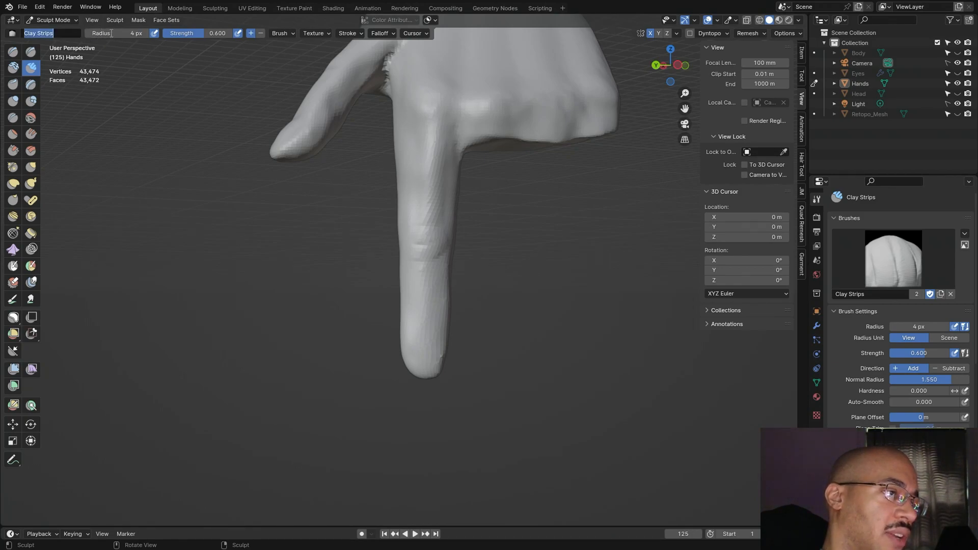
{"action": "left_click", "coordinate": [146, 67]}
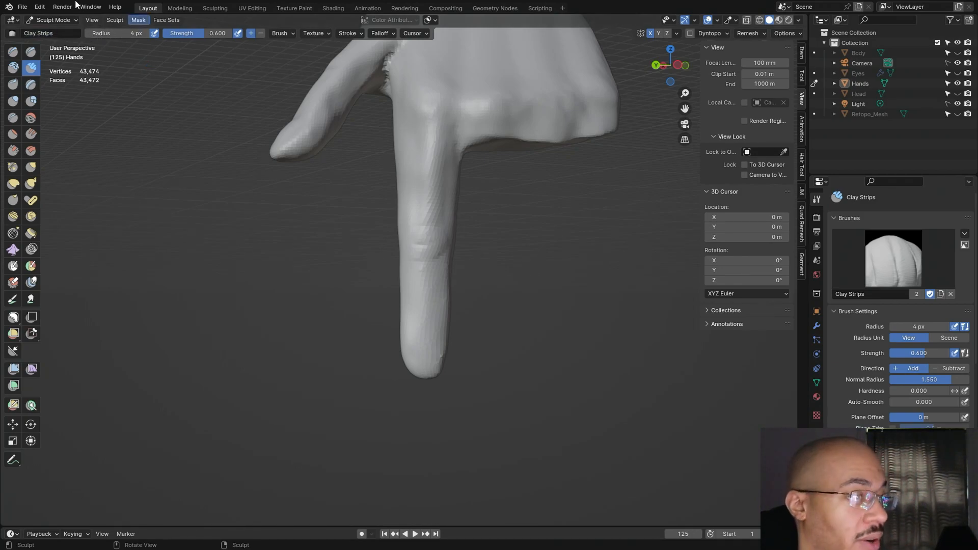
{"action": "left_click_drag", "start_coordinate": [87, 34], "coordinate": [92, 34]}
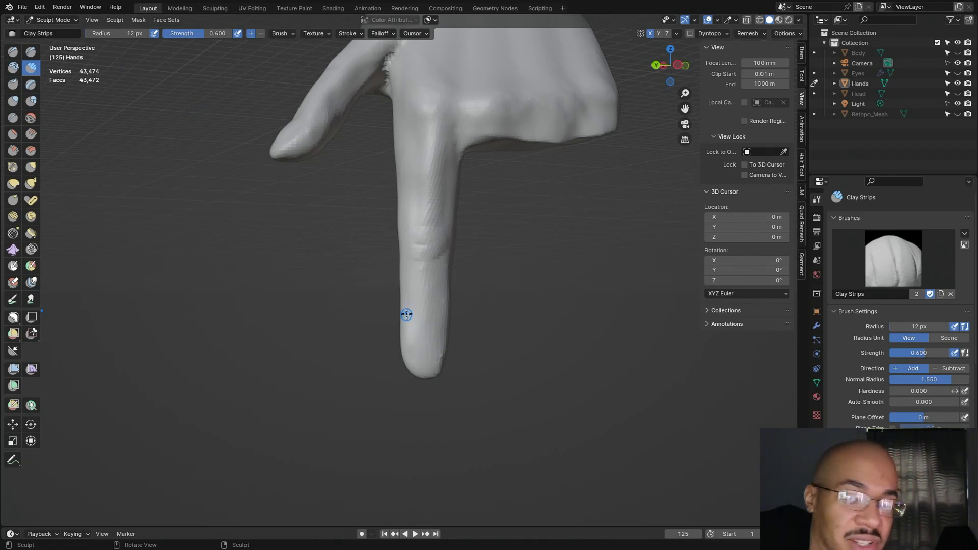
{"action": "left_click_drag", "start_coordinate": [437, 357], "coordinate": [439, 354]}
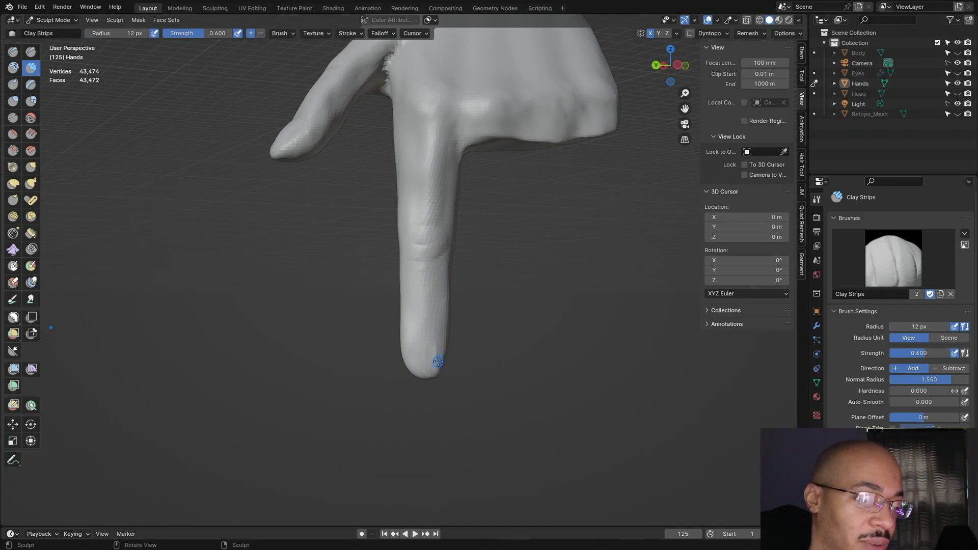
{"action": "left_click", "coordinate": [31, 52]}
Step: Try to carve the fingernail outline on the index fingertip with the Draw Sharp brush at a 12 px radius
{"action": "mouse_move", "coordinate": [438, 366]}
{"action": "left_mouse_down"}
{"action": "mouse_move", "coordinate": [439, 345]}
{"action": "mouse_move", "coordinate": [426, 349]}
{"action": "mouse_move", "coordinate": [439, 349]}
{"action": "left_mouse_up"}
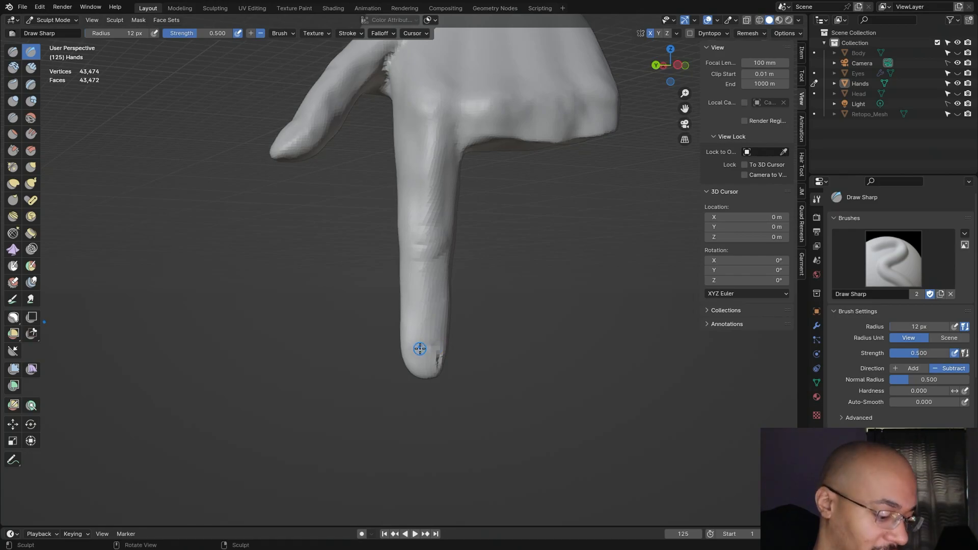
{"action": "key", "text": "f"}
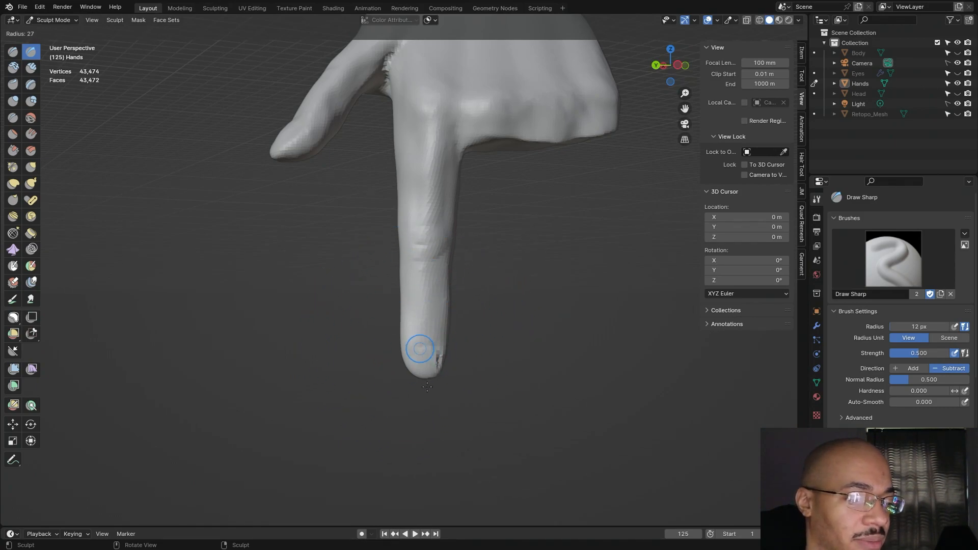
{"action": "left_click", "coordinate": [420, 405]}
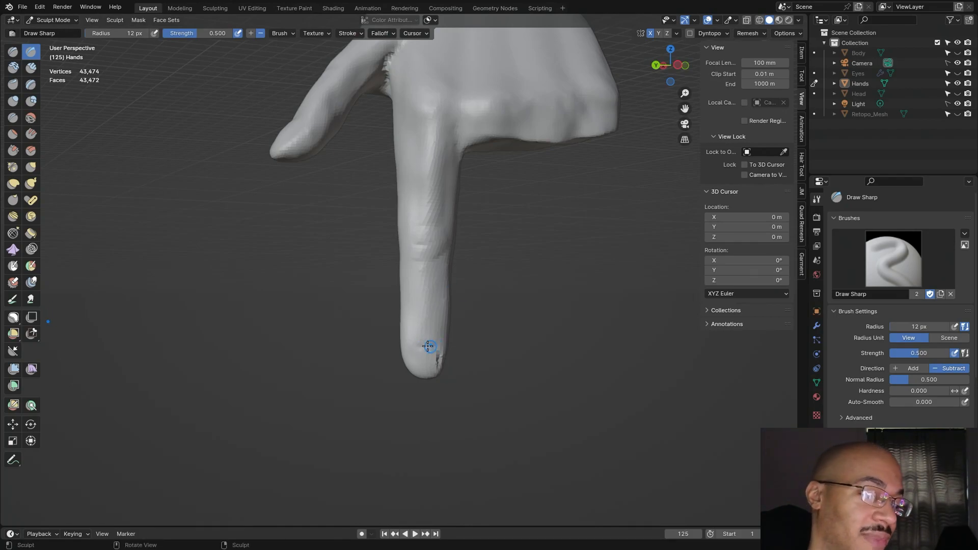
{"action": "middle_click_drag", "start_coordinate": [482, 341], "coordinate": [430, 349]}
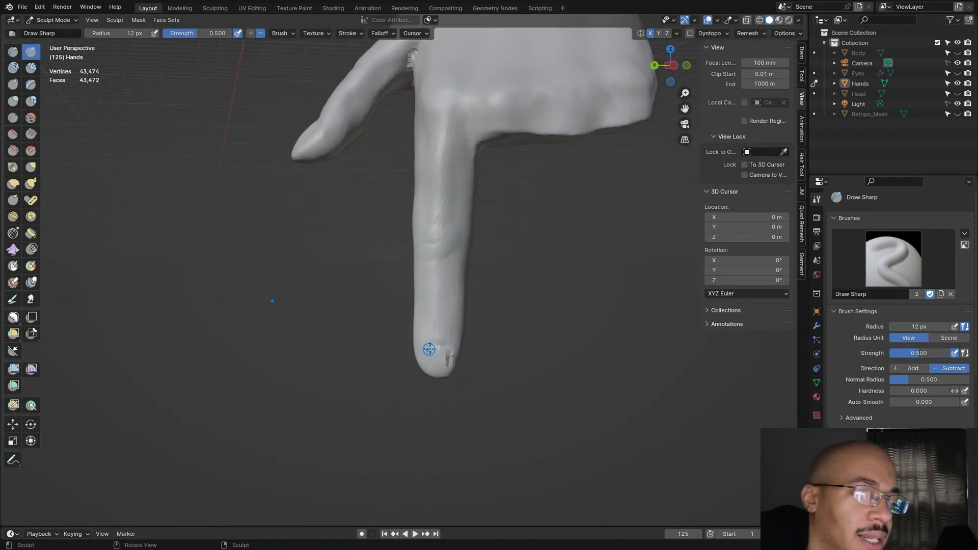
{"action": "left_click_drag", "start_coordinate": [426, 347], "coordinate": [439, 347]}
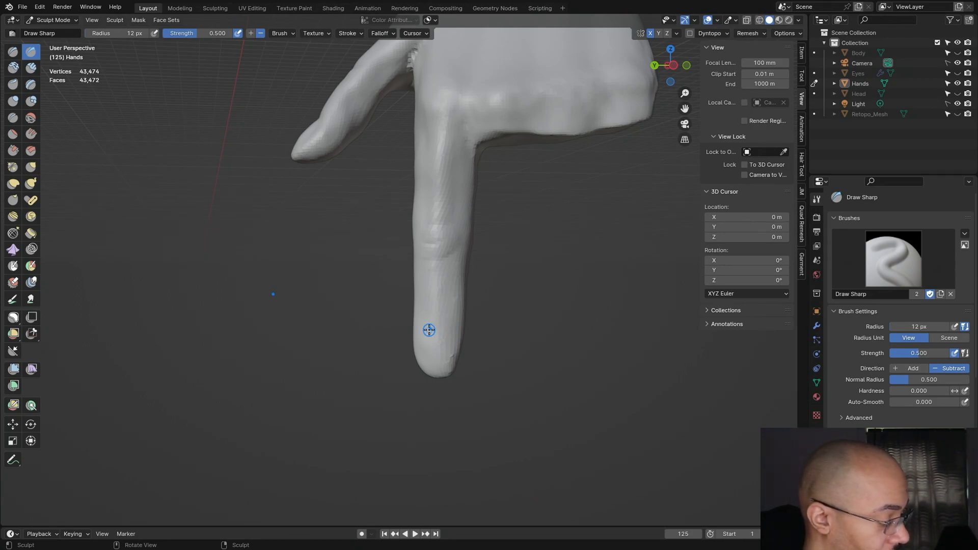
Step: Remesh the Hands object more finely with a voxel size of 0.011 m
{"action": "scroll", "coordinate": [900, 308], "scroll_direction": "down", "scroll_amount": 7}
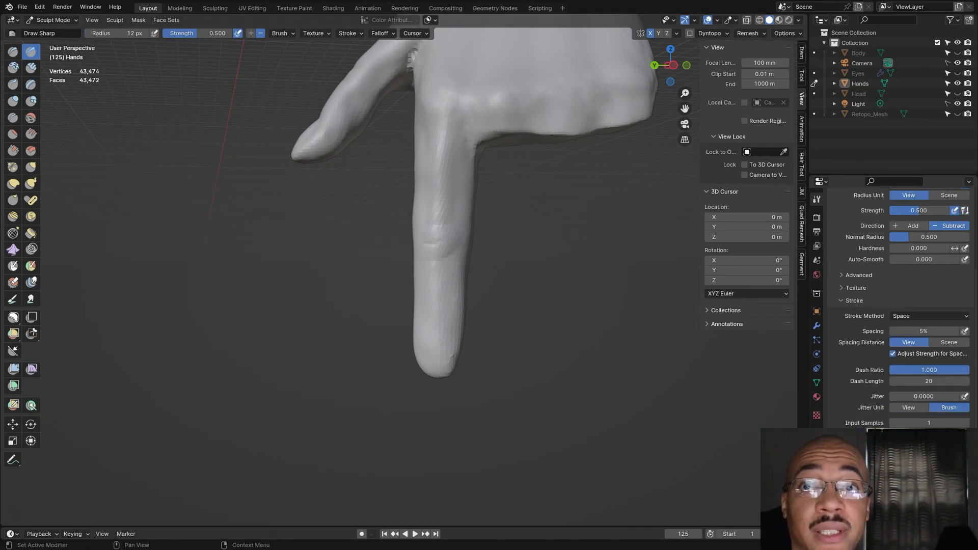
{"action": "scroll", "coordinate": [900, 308], "scroll_direction": "down", "scroll_amount": 3}
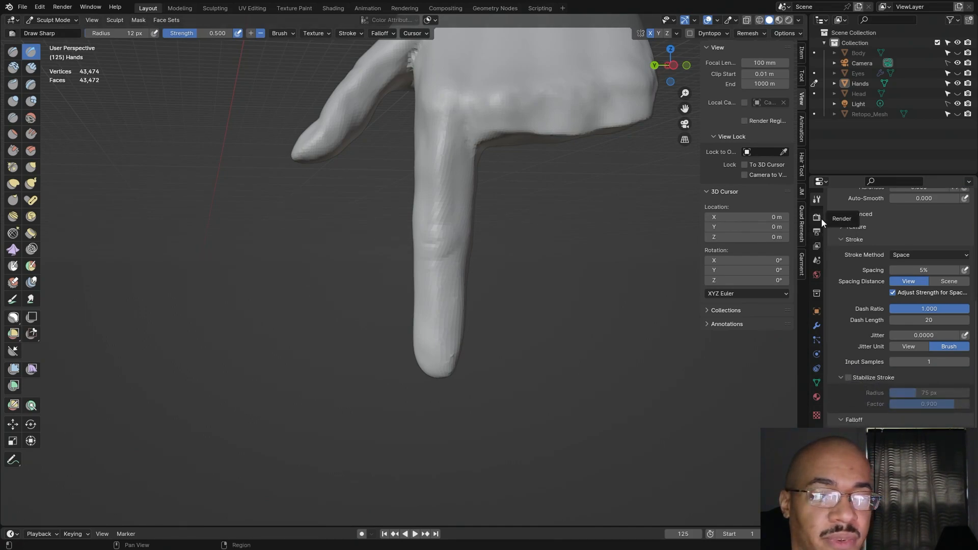
{"action": "scroll", "coordinate": [851, 243], "scroll_direction": "up", "scroll_amount": 10}
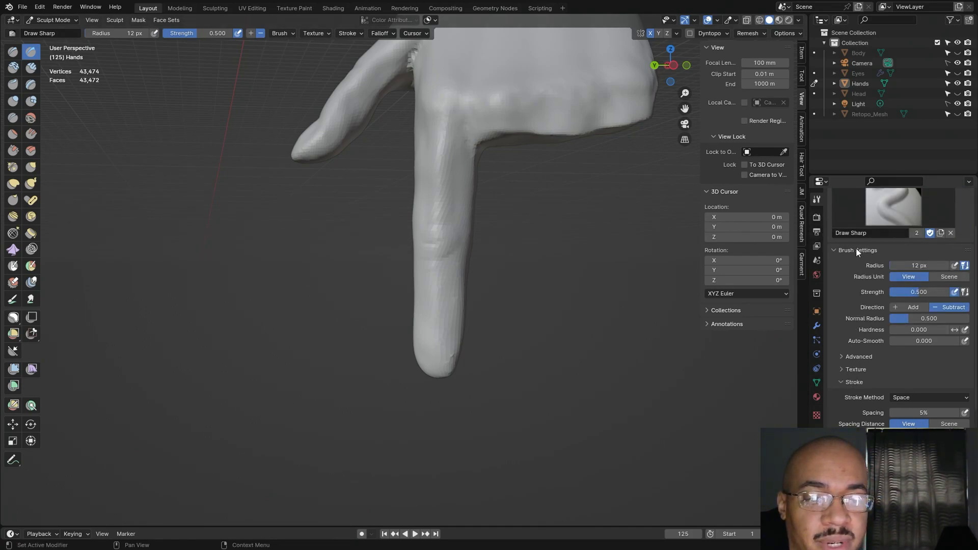
{"action": "scroll", "coordinate": [862, 253], "scroll_direction": "down", "scroll_amount": 15}
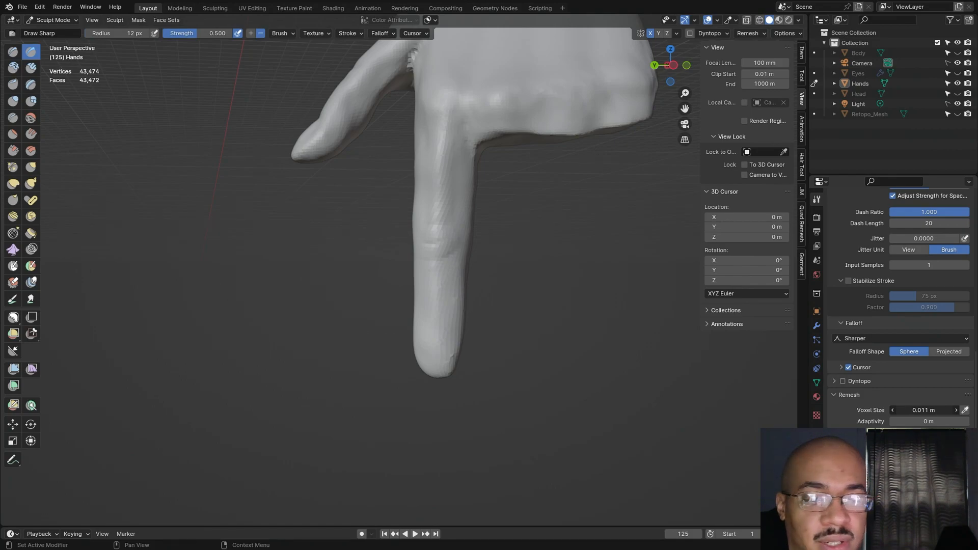
{"action": "key", "text": "ctrl+r"}
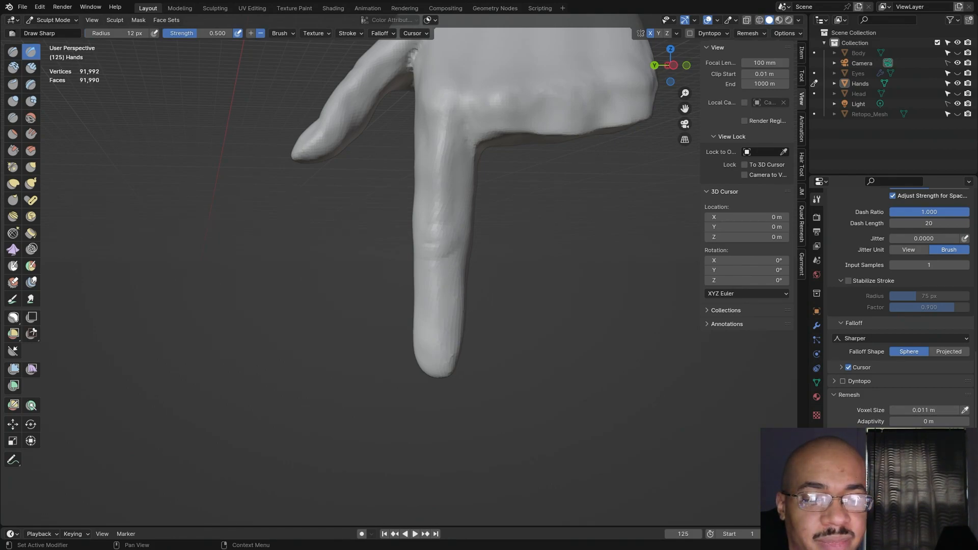
Step: Carve the fingernail outline into the index fingertip, including sides, tip edge and cuticle line, with Draw Sharp at a 12 px radius
{"action": "scroll", "coordinate": [492, 360], "scroll_direction": "up", "scroll_amount": 2}
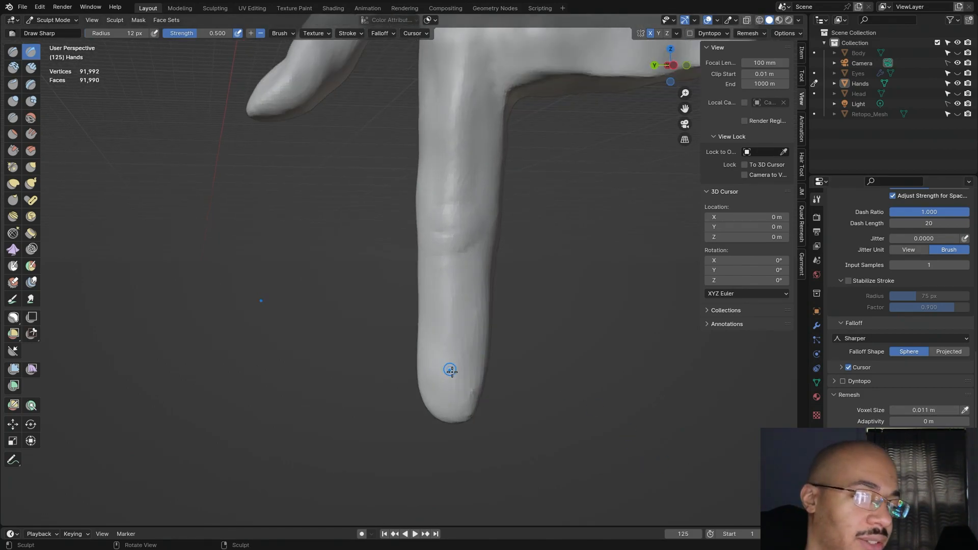
{"action": "mouse_move", "coordinate": [447, 373]}
{"action": "left_mouse_down"}
{"action": "mouse_move", "coordinate": [468, 374]}
{"action": "mouse_move", "coordinate": [449, 375]}
{"action": "left_mouse_up"}
{"action": "mouse_move", "coordinate": [448, 375]}
{"action": "left_mouse_down"}
{"action": "mouse_move", "coordinate": [426, 375]}
{"action": "mouse_move", "coordinate": [460, 376]}
{"action": "mouse_move", "coordinate": [426, 373]}
{"action": "mouse_move", "coordinate": [433, 406]}
{"action": "left_mouse_up"}
{"action": "mouse_move", "coordinate": [433, 406]}
{"action": "left_mouse_down"}
{"action": "mouse_move", "coordinate": [430, 399]}
{"action": "mouse_move", "coordinate": [453, 407]}
{"action": "mouse_move", "coordinate": [446, 413]}
{"action": "mouse_move", "coordinate": [469, 411]}
{"action": "mouse_move", "coordinate": [477, 374]}
{"action": "mouse_move", "coordinate": [430, 376]}
{"action": "mouse_move", "coordinate": [423, 389]}
{"action": "mouse_move", "coordinate": [454, 415]}
{"action": "mouse_move", "coordinate": [474, 398]}
{"action": "mouse_move", "coordinate": [478, 373]}
{"action": "mouse_move", "coordinate": [425, 377]}
{"action": "left_mouse_up"}
{"action": "mouse_move", "coordinate": [556, 356]}
{"action": "middle_mouse_down"}
{"action": "mouse_move", "coordinate": [563, 412]}
{"action": "mouse_move", "coordinate": [584, 425]}
{"action": "mouse_move", "coordinate": [563, 370]}
{"action": "mouse_move", "coordinate": [531, 362]}
{"action": "middle_mouse_up"}
{"action": "left_click_drag", "start_coordinate": [475, 341], "coordinate": [418, 340]}
{"action": "mouse_move", "coordinate": [421, 352]}
{"action": "left_mouse_down"}
{"action": "mouse_move", "coordinate": [454, 373]}
{"action": "mouse_move", "coordinate": [462, 368]}
{"action": "mouse_move", "coordinate": [469, 340]}
{"action": "mouse_move", "coordinate": [429, 338]}
{"action": "left_mouse_up"}
{"action": "mouse_move", "coordinate": [498, 343]}
{"action": "middle_mouse_down"}
{"action": "mouse_move", "coordinate": [547, 277]}
{"action": "mouse_move", "coordinate": [529, 328]}
{"action": "mouse_move", "coordinate": [510, 256]}
{"action": "middle_mouse_up"}
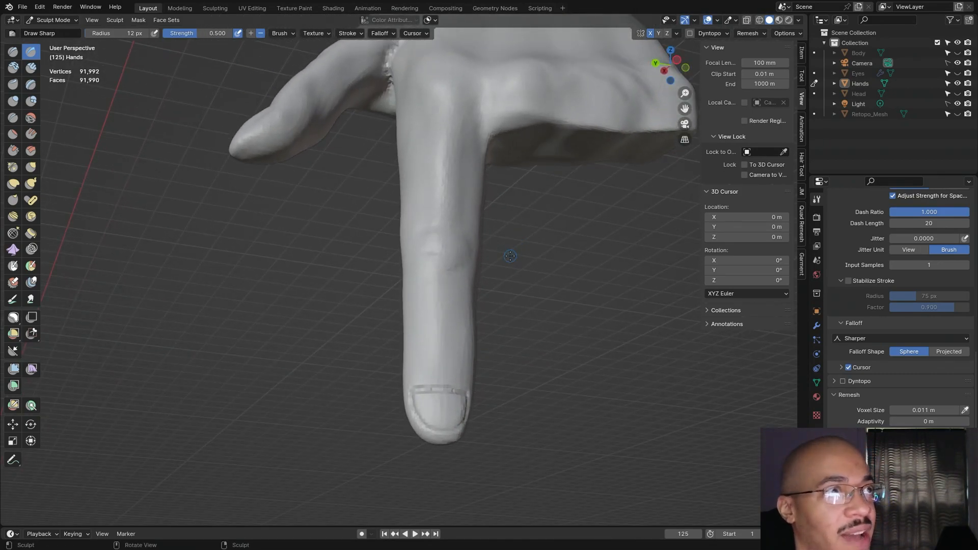
Step: Smooth the carved grooves around the index fingernail's cuticle line and side edges at a 43 px brush radius
{"action": "mouse_move", "coordinate": [510, 255]}
{"action": "middle_mouse_down"}
{"action": "mouse_move", "coordinate": [559, 343]}
{"action": "mouse_move", "coordinate": [502, 275]}
{"action": "mouse_move", "coordinate": [459, 307]}
{"action": "mouse_move", "coordinate": [539, 345]}
{"action": "middle_mouse_up"}
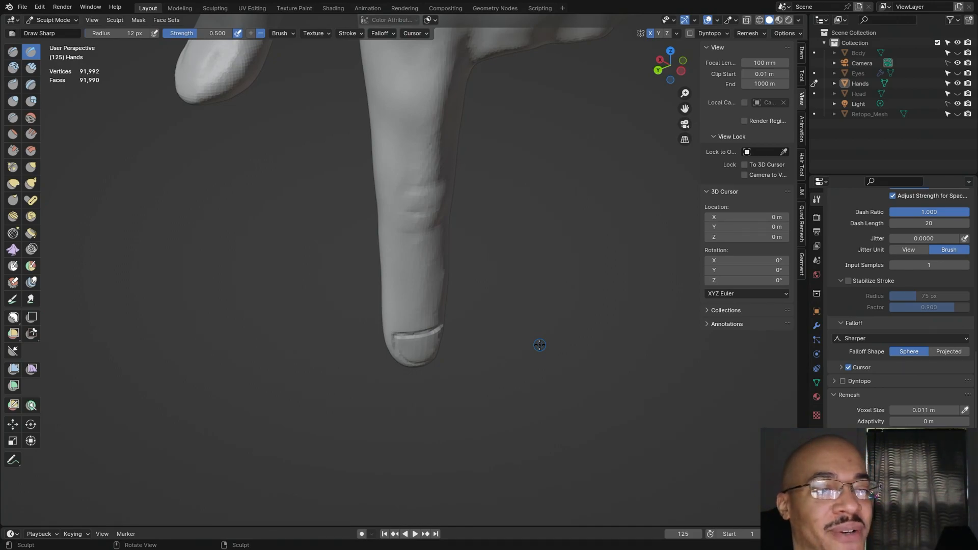
{"action": "mouse_move", "coordinate": [539, 345]}
{"action": "middle_mouse_down"}
{"action": "mouse_move", "coordinate": [448, 258]}
{"action": "mouse_move", "coordinate": [473, 306]}
{"action": "mouse_move", "coordinate": [515, 255]}
{"action": "mouse_move", "coordinate": [545, 332]}
{"action": "mouse_move", "coordinate": [485, 345]}
{"action": "middle_mouse_up"}
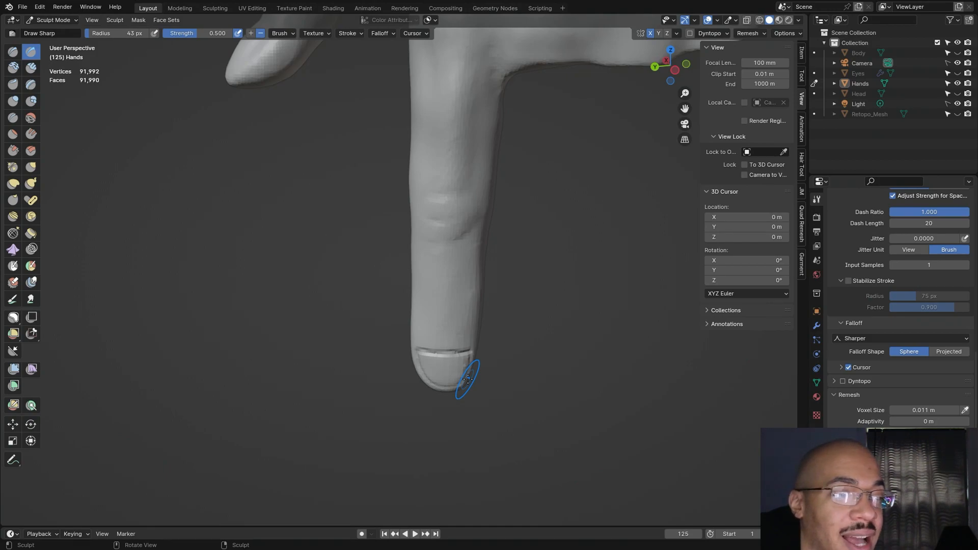
{"action": "scroll", "coordinate": [467, 379], "scroll_direction": "down", "scroll_amount": 5}
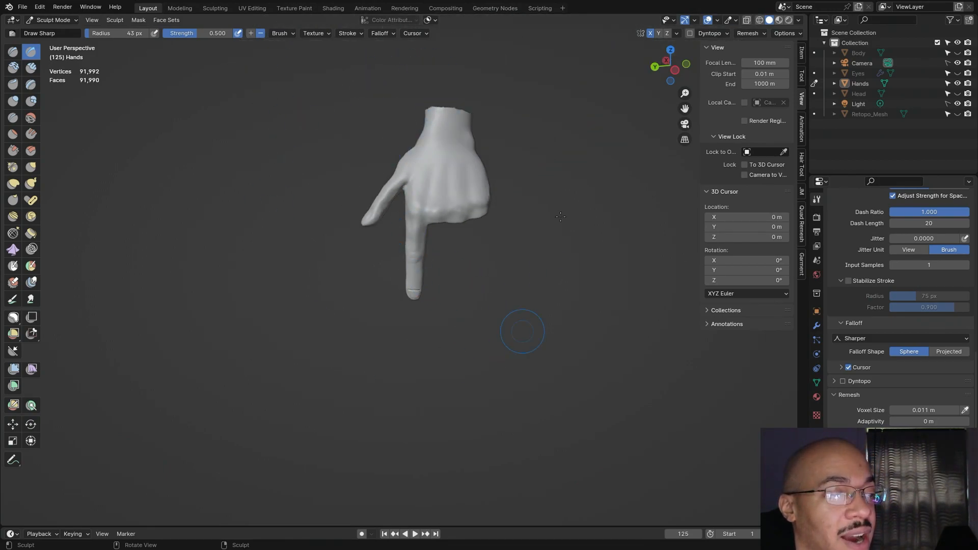
{"action": "scroll", "coordinate": [487, 333], "scroll_direction": "up", "scroll_amount": 5}
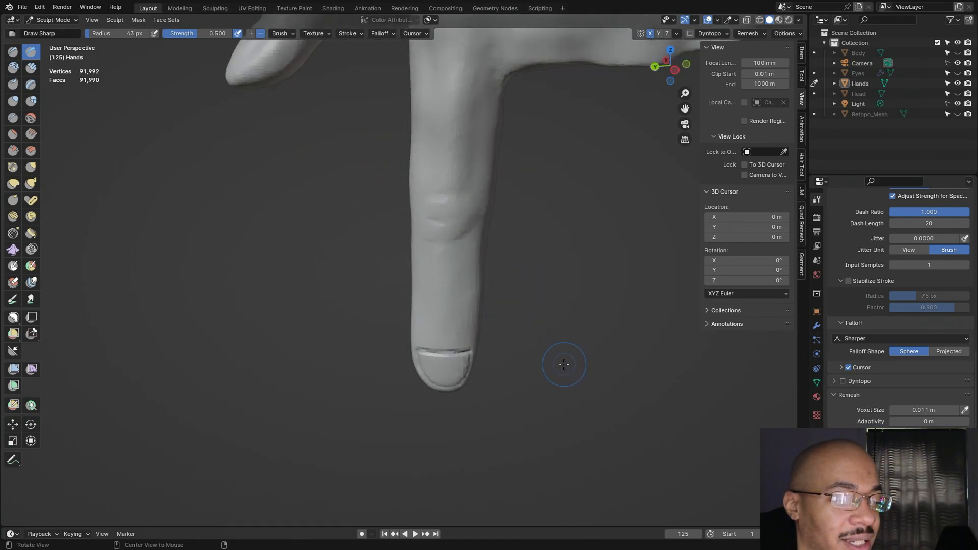
{"action": "mouse_move", "coordinate": [564, 360]}
{"action": "middle_mouse_down"}
{"action": "mouse_move", "coordinate": [517, 258]}
{"action": "mouse_move", "coordinate": [493, 284]}
{"action": "mouse_move", "coordinate": [581, 360]}
{"action": "mouse_move", "coordinate": [569, 352]}
{"action": "mouse_move", "coordinate": [567, 371]}
{"action": "middle_mouse_up"}
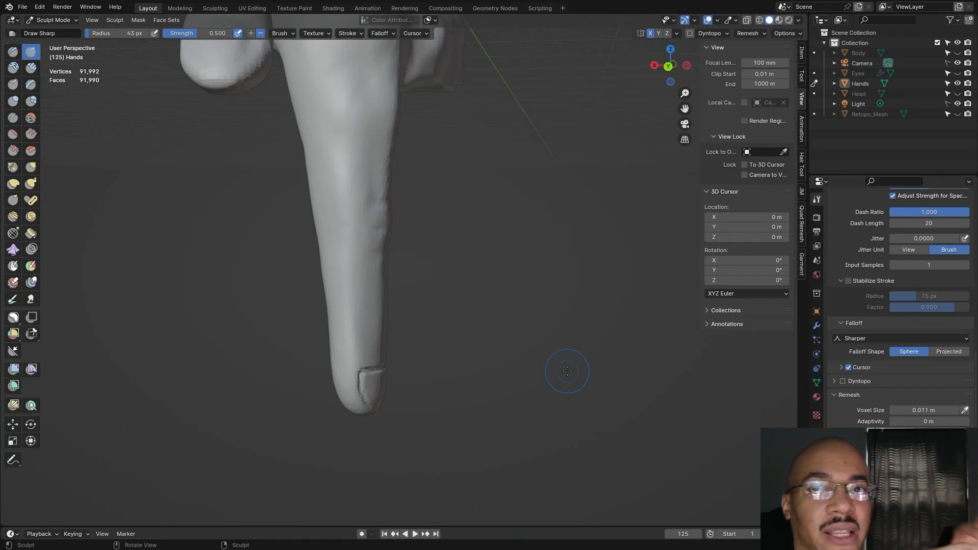
{"action": "mouse_move", "coordinate": [496, 304]}
{"action": "middle_mouse_down"}
{"action": "mouse_move", "coordinate": [430, 299]}
{"action": "mouse_move", "coordinate": [448, 374]}
{"action": "mouse_move", "coordinate": [451, 324]}
{"action": "mouse_move", "coordinate": [486, 291]}
{"action": "mouse_move", "coordinate": [497, 312]}
{"action": "mouse_move", "coordinate": [464, 317]}
{"action": "middle_mouse_up"}
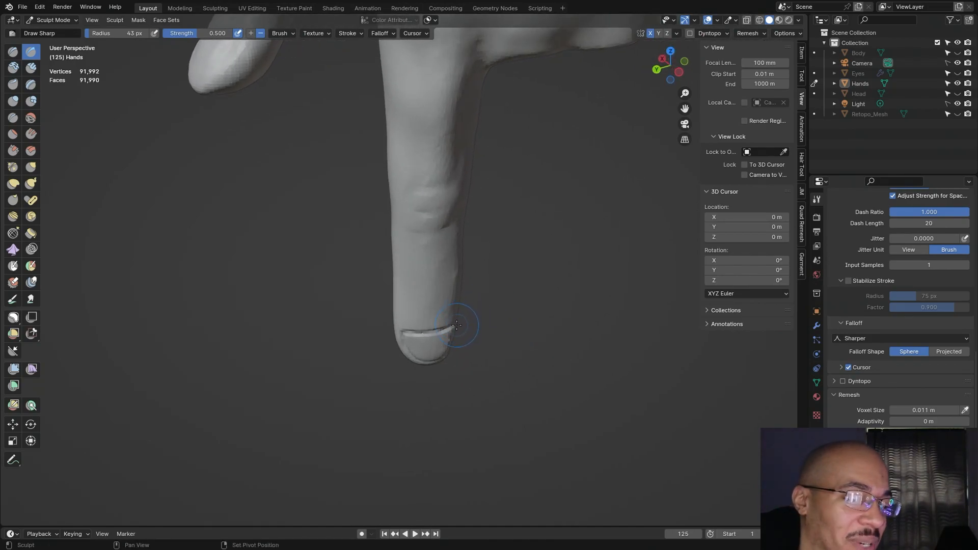
{"action": "left_click_drag", "start_coordinate": [452, 327], "coordinate": [441, 331]}
{"action": "left_click_drag", "start_coordinate": [453, 328], "coordinate": [403, 336]}
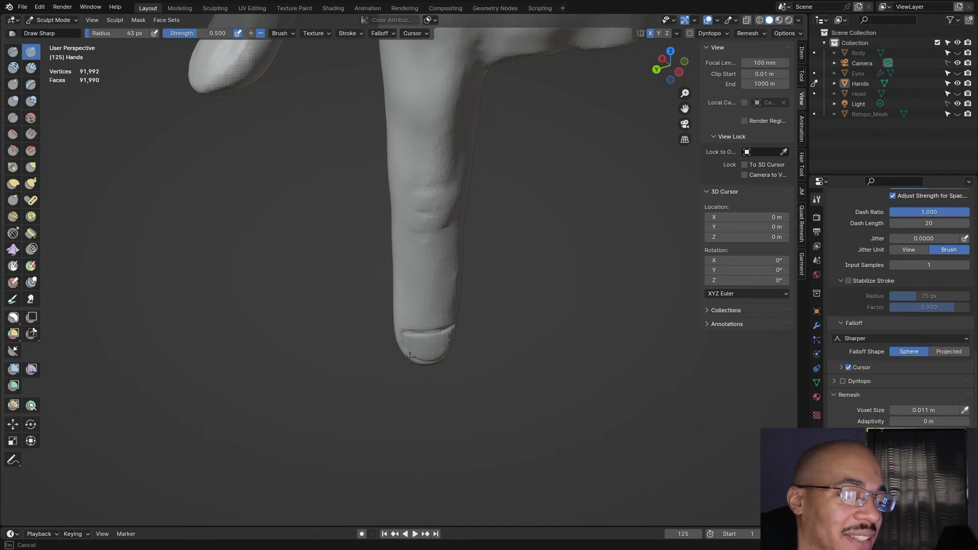
{"action": "mouse_move", "coordinate": [481, 338]}
{"action": "middle_mouse_down"}
{"action": "mouse_move", "coordinate": [506, 304]}
{"action": "mouse_move", "coordinate": [471, 305]}
{"action": "middle_mouse_up"}
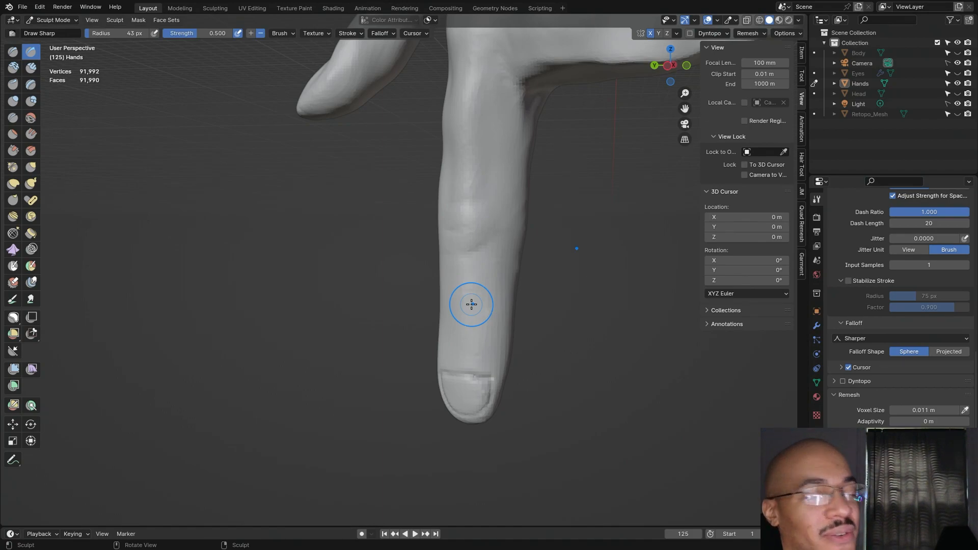
{"action": "middle_click_drag", "start_coordinate": [537, 338], "coordinate": [580, 344]}
{"action": "mouse_move", "coordinate": [462, 375]}
{"action": "left_mouse_down"}
{"action": "mouse_move", "coordinate": [427, 374]}
{"action": "mouse_move", "coordinate": [414, 391]}
{"action": "left_mouse_up"}
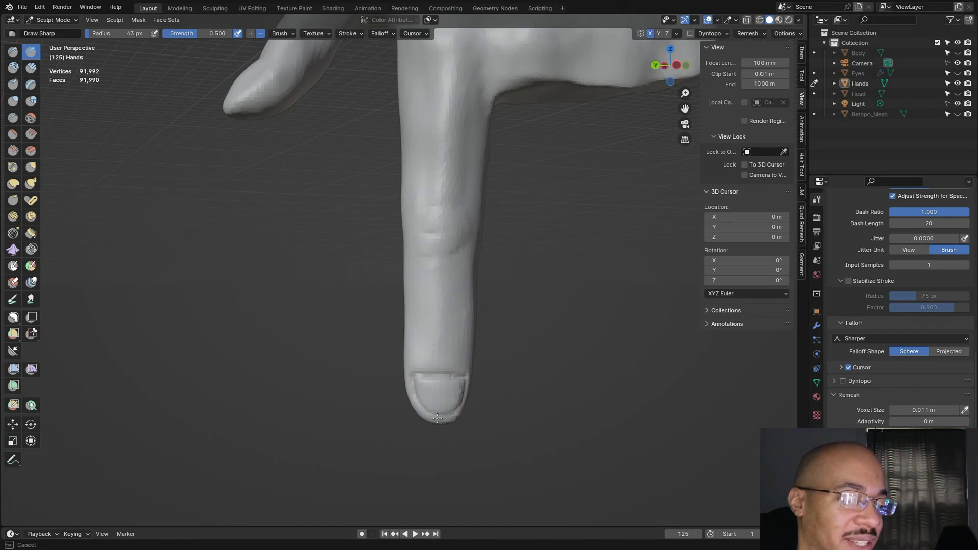
{"action": "left_click_drag", "start_coordinate": [465, 376], "coordinate": [424, 373]}
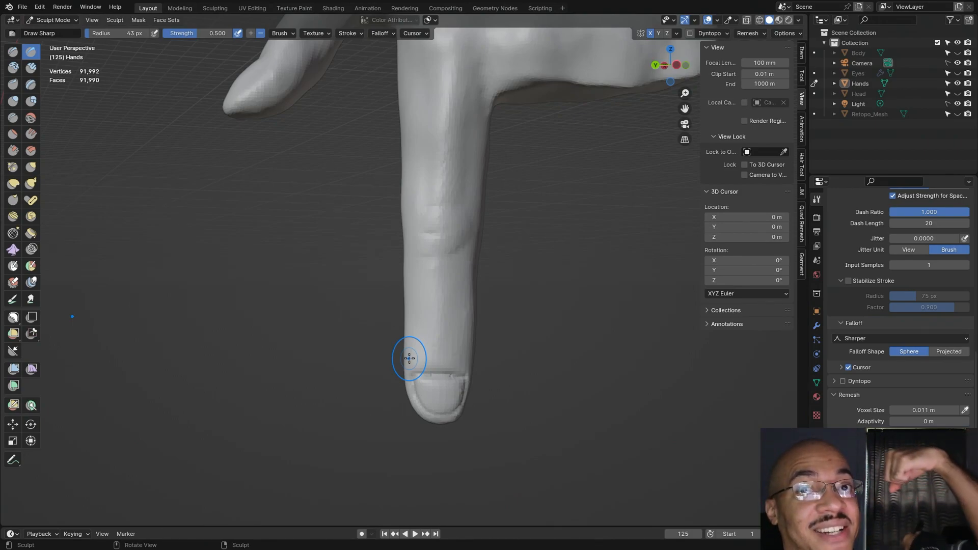
Step: Puff up the skin around the fingernail's cuticle and sides with the Inflate/Deflate brush at a 39 px radius
{"action": "mouse_move", "coordinate": [522, 292]}
{"action": "middle_mouse_down"}
{"action": "mouse_move", "coordinate": [501, 305]}
{"action": "mouse_move", "coordinate": [569, 318]}
{"action": "middle_mouse_up"}
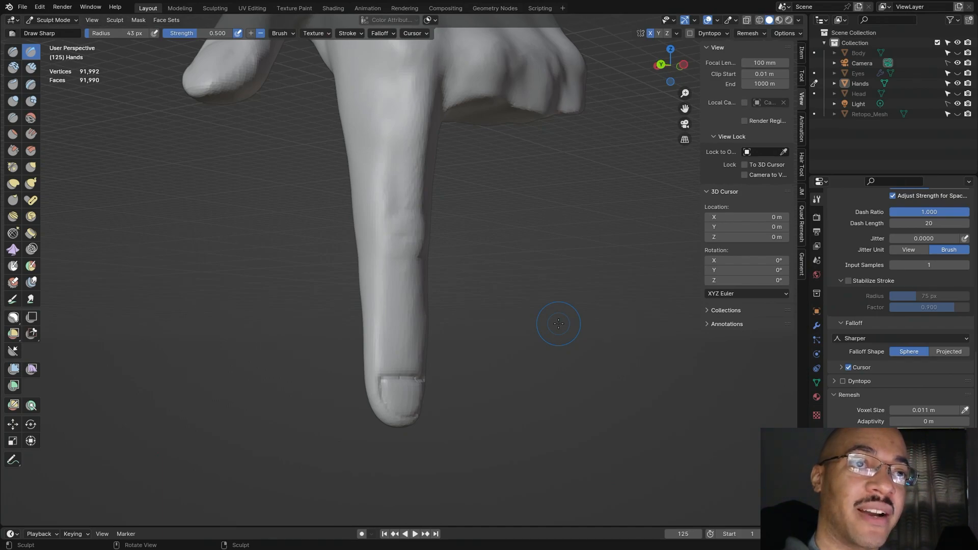
{"action": "mouse_move", "coordinate": [432, 284]}
{"action": "middle_mouse_down"}
{"action": "mouse_move", "coordinate": [512, 331]}
{"action": "mouse_move", "coordinate": [487, 339]}
{"action": "middle_mouse_up"}
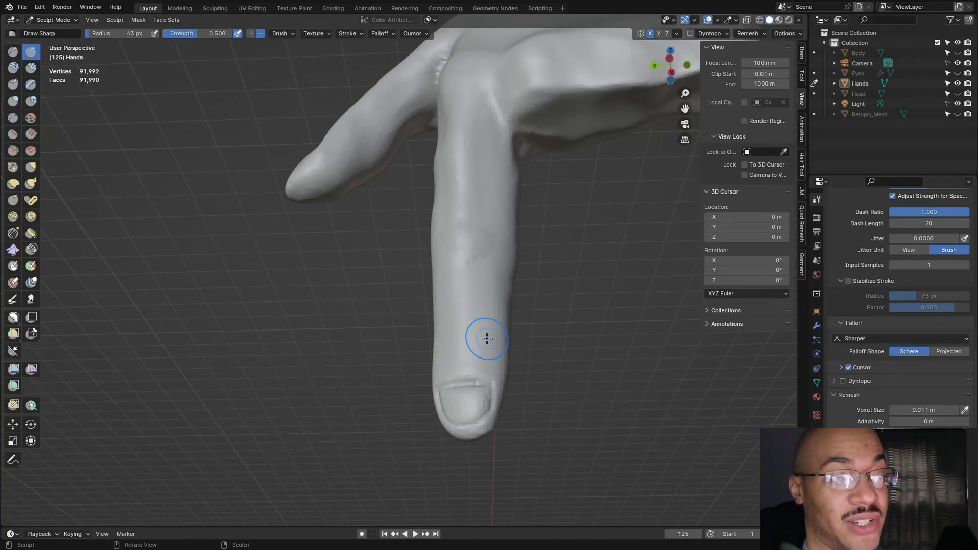
{"action": "mouse_move", "coordinate": [487, 339]}
{"action": "middle_mouse_down"}
{"action": "mouse_move", "coordinate": [559, 341]}
{"action": "mouse_move", "coordinate": [528, 361]}
{"action": "mouse_move", "coordinate": [505, 341]}
{"action": "middle_mouse_up"}
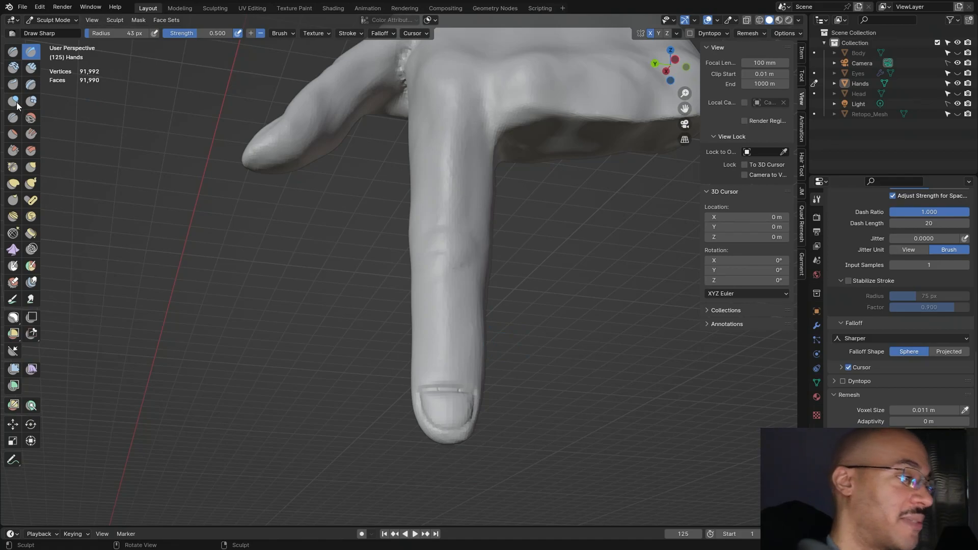
{"action": "left_click", "coordinate": [14, 102]}
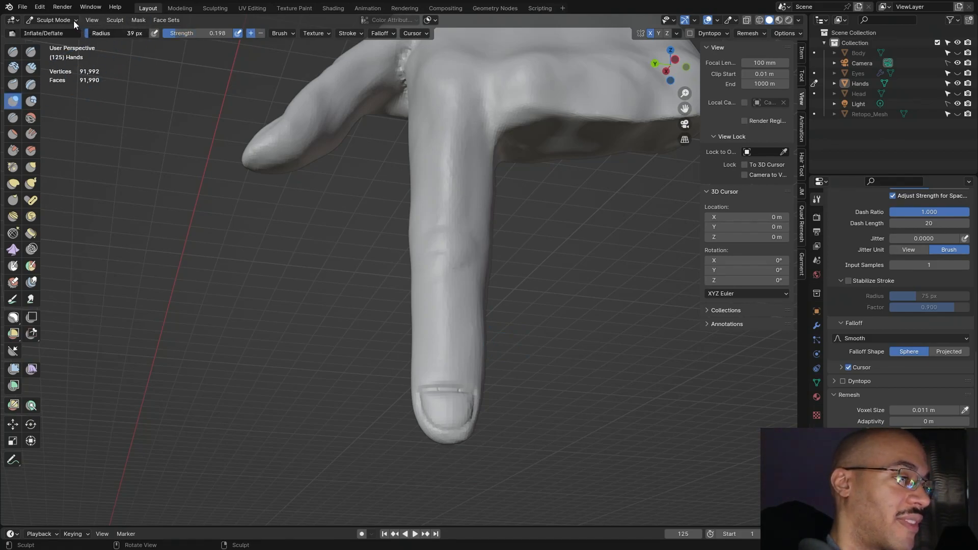
{"action": "mouse_move", "coordinate": [472, 383]}
{"action": "left_mouse_down"}
{"action": "mouse_move", "coordinate": [420, 383]}
{"action": "mouse_move", "coordinate": [458, 381]}
{"action": "left_mouse_up"}
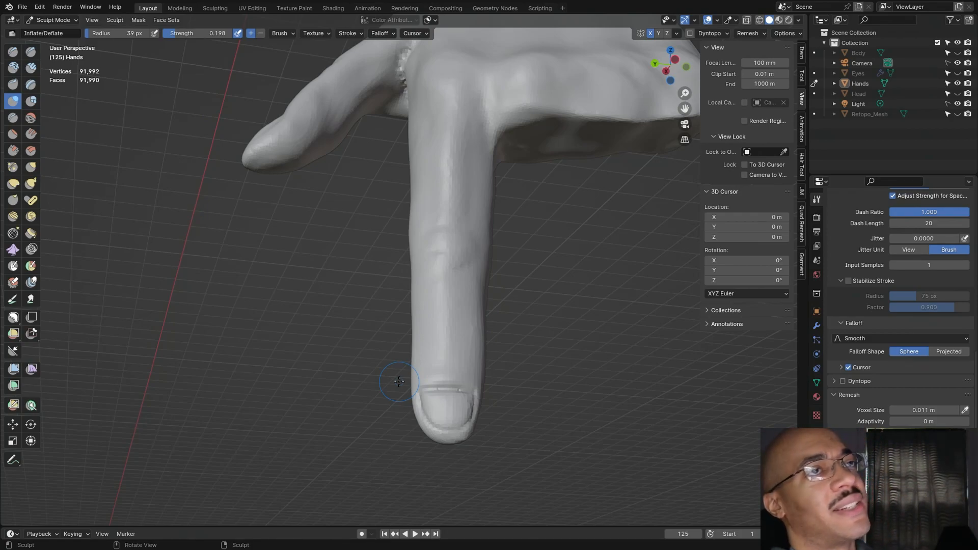
{"action": "left_click_drag", "start_coordinate": [479, 387], "coordinate": [471, 421]}
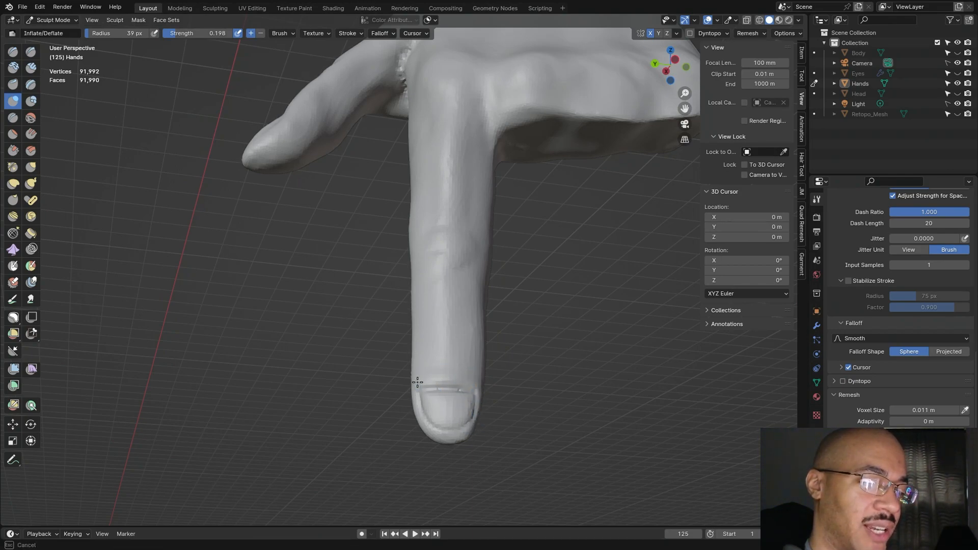
{"action": "mouse_move", "coordinate": [417, 396]}
{"action": "left_mouse_down"}
{"action": "mouse_move", "coordinate": [464, 376]}
{"action": "mouse_move", "coordinate": [474, 382]}
{"action": "mouse_move", "coordinate": [437, 389]}
{"action": "mouse_move", "coordinate": [437, 377]}
{"action": "left_mouse_up"}
Step: Inflate the nail surface and the skin around its edges and the fingertip with Inflate/Deflate at a 27 px radius
{"action": "mouse_move", "coordinate": [436, 377]}
{"action": "middle_mouse_down"}
{"action": "mouse_move", "coordinate": [566, 426]}
{"action": "mouse_move", "coordinate": [605, 408]}
{"action": "middle_mouse_up"}
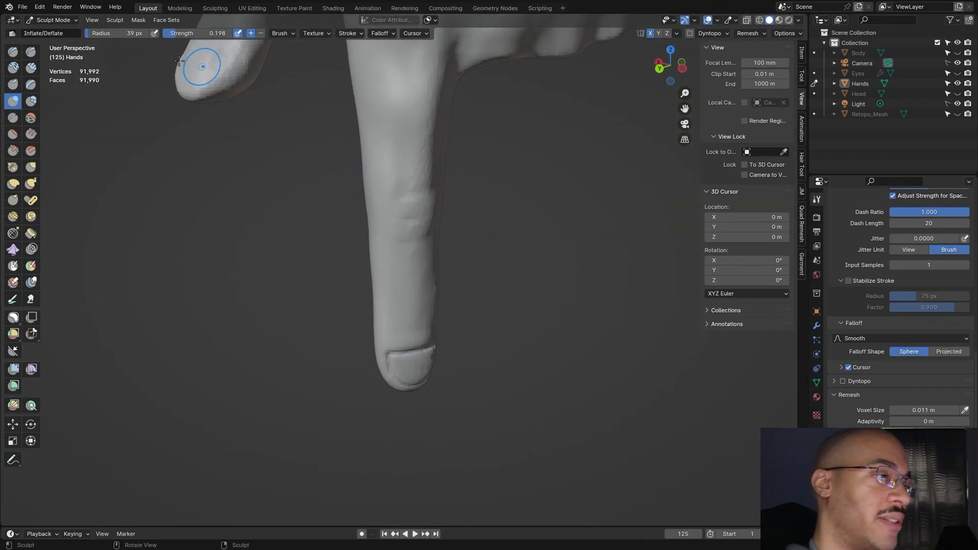
{"action": "key", "text": "bracketright"}
{"action": "key", "text": "bracketleft"}
{"action": "key", "text": "bracketleft"}
{"action": "key", "text": "bracketleft"}
{"action": "key", "text": "bracketleft"}
{"action": "mouse_move", "coordinate": [432, 344]}
{"action": "left_mouse_down"}
{"action": "mouse_move", "coordinate": [389, 351]}
{"action": "mouse_move", "coordinate": [395, 380]}
{"action": "mouse_move", "coordinate": [404, 374]}
{"action": "left_mouse_up"}
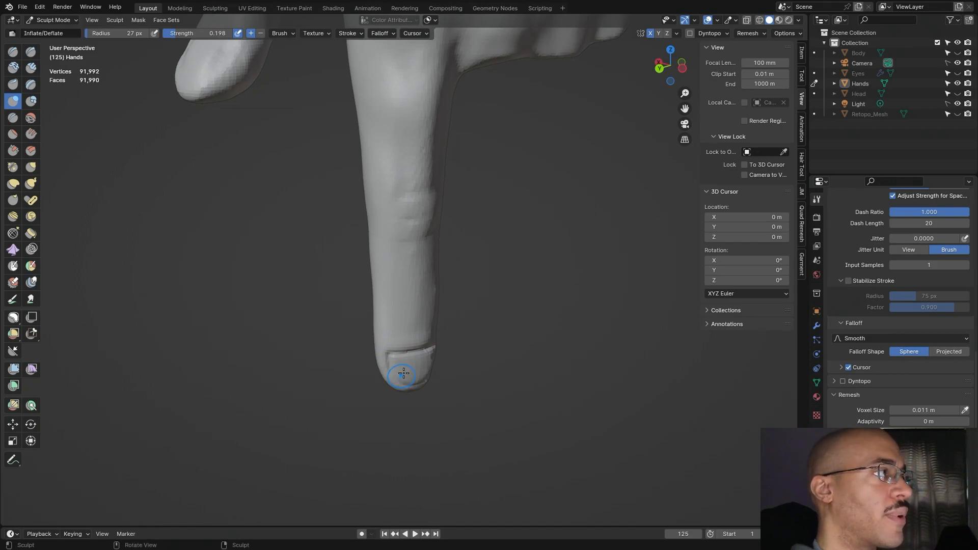
{"action": "middle_click_drag", "start_coordinate": [510, 341], "coordinate": [484, 300]}
{"action": "left_click_drag", "start_coordinate": [486, 401], "coordinate": [484, 410]}
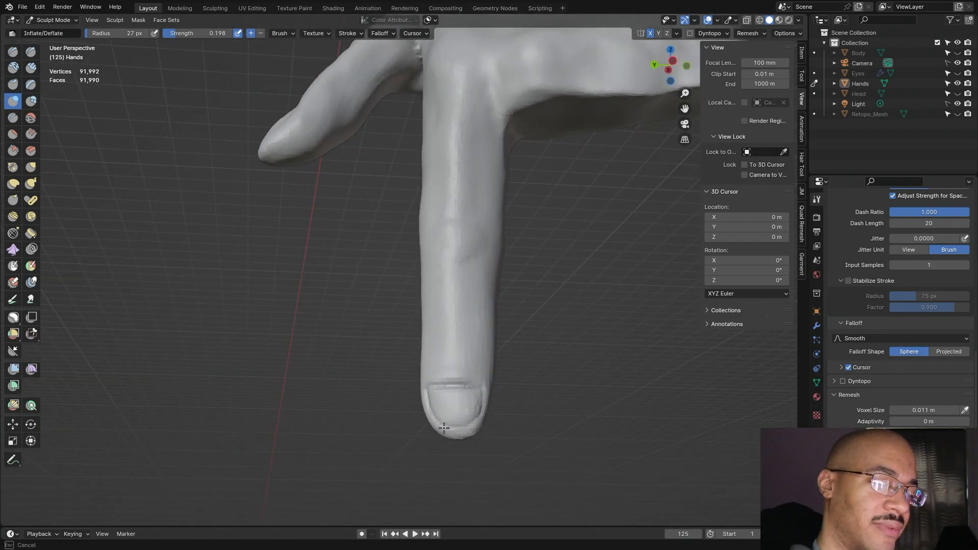
{"action": "mouse_move", "coordinate": [428, 413]}
{"action": "left_mouse_down"}
{"action": "mouse_move", "coordinate": [443, 382]}
{"action": "mouse_move", "coordinate": [480, 381]}
{"action": "left_mouse_up"}
{"action": "mouse_move", "coordinate": [441, 425]}
{"action": "left_mouse_down"}
{"action": "mouse_move", "coordinate": [487, 403]}
{"action": "mouse_move", "coordinate": [450, 439]}
{"action": "left_mouse_up"}
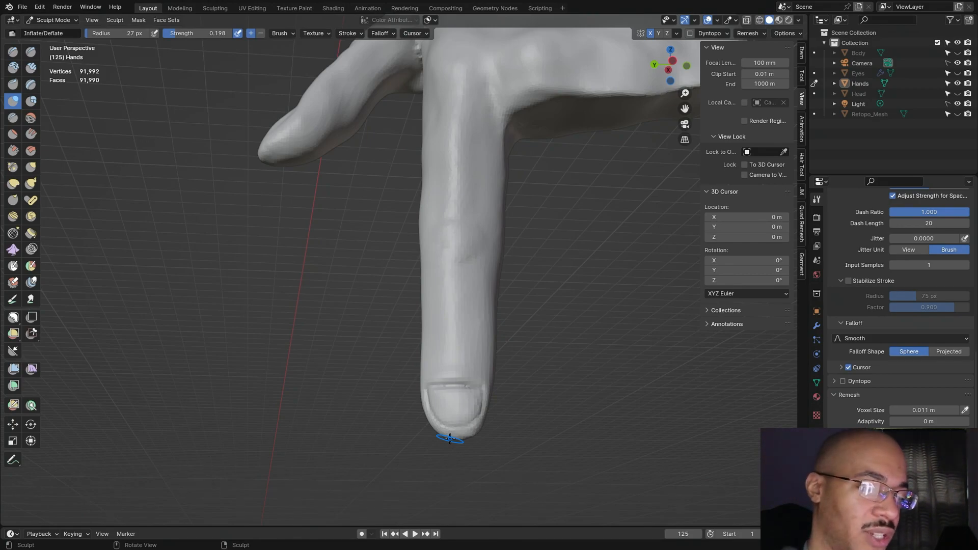
Step: Refine the index fingertip around the nail with Clay Strips strokes at a 27 px radius and 0.600 strength
{"action": "mouse_move", "coordinate": [524, 366]}
{"action": "middle_mouse_down"}
{"action": "mouse_move", "coordinate": [489, 352]}
{"action": "mouse_move", "coordinate": [510, 336]}
{"action": "mouse_move", "coordinate": [439, 310]}
{"action": "middle_mouse_up"}
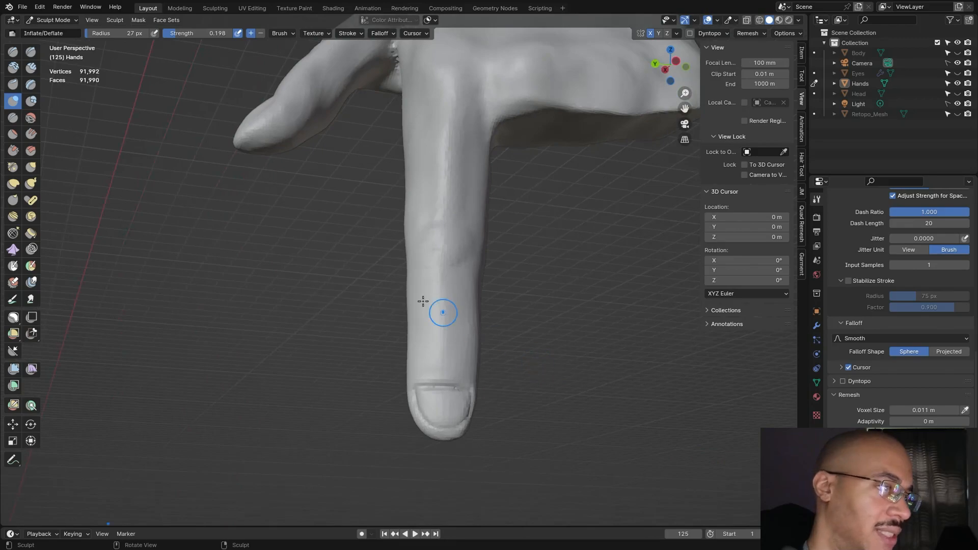
{"action": "left_click", "coordinate": [33, 66]}
{"action": "mouse_move", "coordinate": [475, 234]}
{"action": "middle_mouse_down"}
{"action": "mouse_move", "coordinate": [553, 182]}
{"action": "mouse_move", "coordinate": [564, 335]}
{"action": "mouse_move", "coordinate": [442, 271]}
{"action": "middle_mouse_up"}
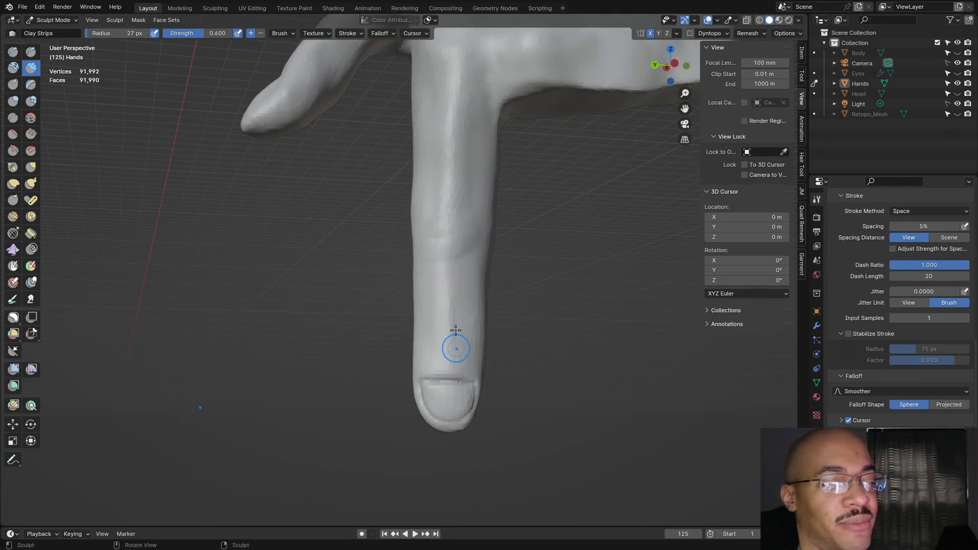
{"action": "mouse_move", "coordinate": [576, 328]}
{"action": "middle_mouse_down"}
{"action": "mouse_move", "coordinate": [563, 294]}
{"action": "mouse_move", "coordinate": [545, 305]}
{"action": "mouse_move", "coordinate": [579, 300]}
{"action": "mouse_move", "coordinate": [617, 371]}
{"action": "middle_mouse_up"}
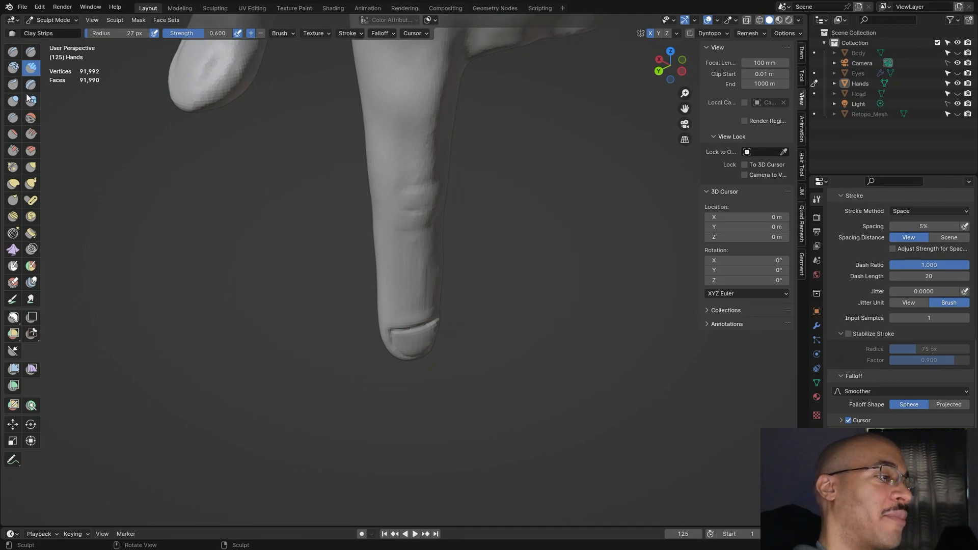
{"action": "mouse_move", "coordinate": [432, 322]}
{"action": "middle_mouse_down"}
{"action": "mouse_move", "coordinate": [459, 362]}
{"action": "mouse_move", "coordinate": [498, 384]}
{"action": "middle_mouse_up"}
{"action": "mouse_move", "coordinate": [499, 385]}
{"action": "left_mouse_down"}
{"action": "mouse_move", "coordinate": [493, 399]}
{"action": "mouse_move", "coordinate": [497, 382]}
{"action": "left_mouse_up"}
{"action": "mouse_move", "coordinate": [530, 375]}
{"action": "middle_mouse_down"}
{"action": "mouse_move", "coordinate": [576, 415]}
{"action": "mouse_move", "coordinate": [530, 369]}
{"action": "mouse_move", "coordinate": [495, 366]}
{"action": "middle_mouse_up"}
{"action": "mouse_move", "coordinate": [430, 384]}
{"action": "left_mouse_down"}
{"action": "mouse_move", "coordinate": [417, 411]}
{"action": "mouse_move", "coordinate": [415, 389]}
{"action": "mouse_move", "coordinate": [426, 423]}
{"action": "left_mouse_up"}
{"action": "middle_click_drag", "start_coordinate": [426, 423], "coordinate": [577, 377]}
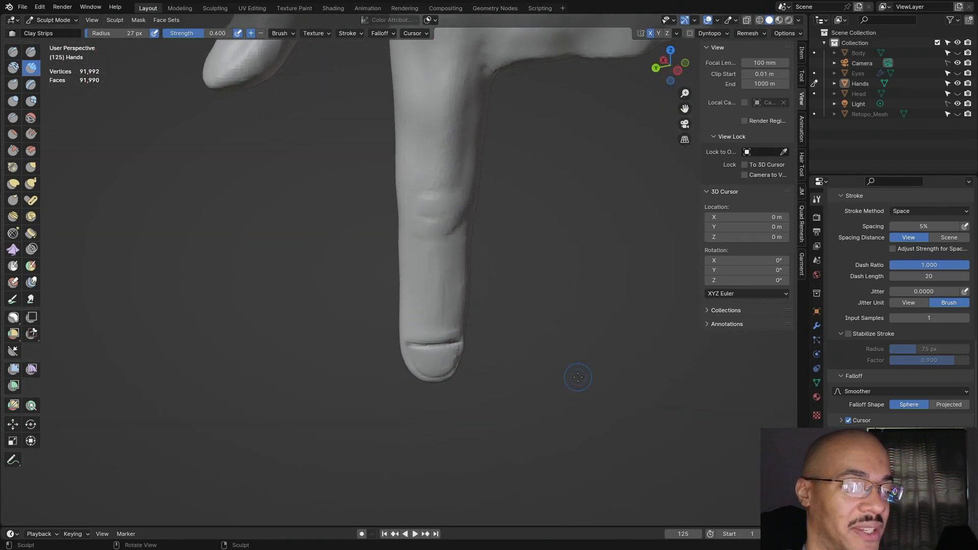
Step: Use the Inflate/Deflate brush at 0.198 strength to add volume to the very tip of the index finger below the nail
{"action": "scroll", "coordinate": [531, 346], "scroll_direction": "down", "scroll_amount": 3}
{"action": "middle_click_drag", "start_coordinate": [531, 346], "coordinate": [471, 294]}
{"action": "scroll", "coordinate": [493, 223], "scroll_direction": "up", "scroll_amount": 2}
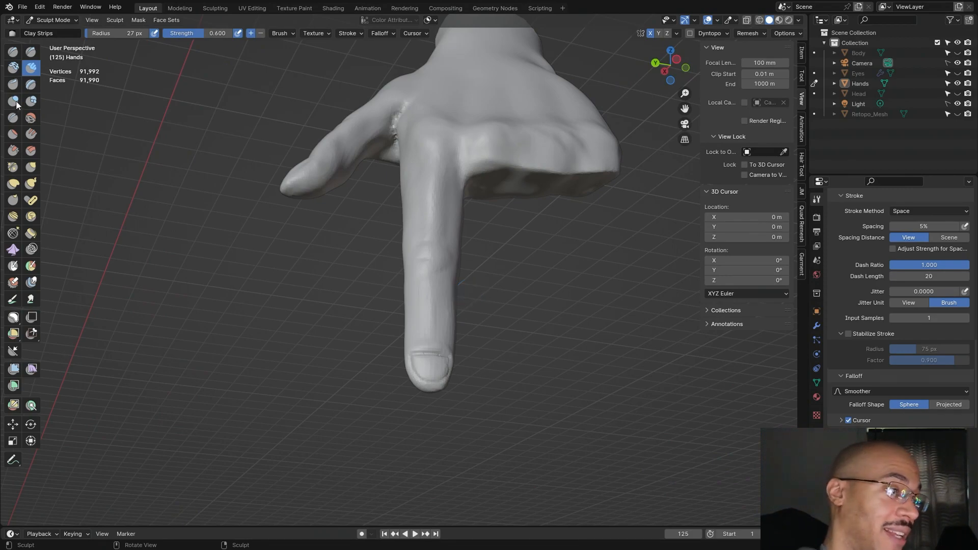
{"action": "left_click", "coordinate": [15, 102]}
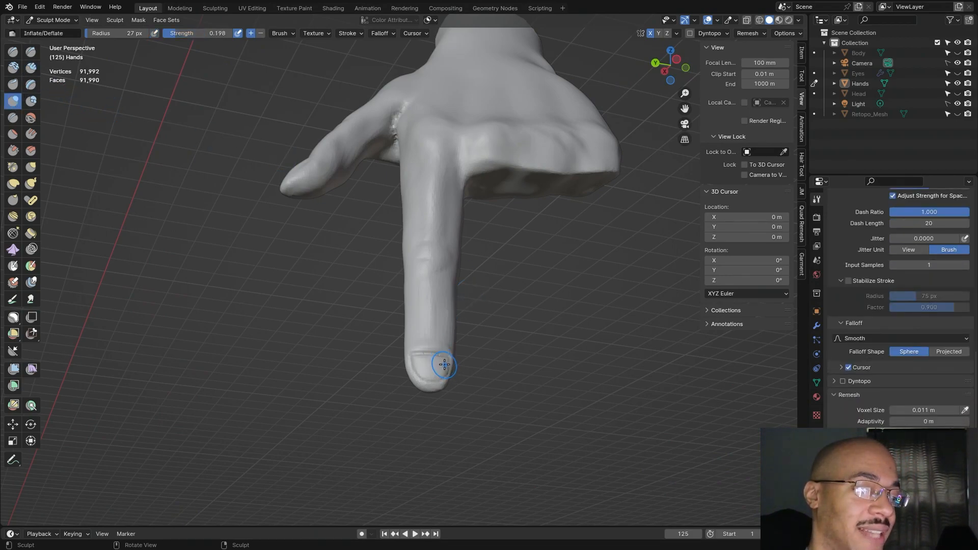
{"action": "mouse_move", "coordinate": [433, 359]}
{"action": "middle_mouse_down"}
{"action": "mouse_move", "coordinate": [531, 348]}
{"action": "mouse_move", "coordinate": [524, 292]}
{"action": "mouse_move", "coordinate": [533, 289]}
{"action": "mouse_move", "coordinate": [529, 317]}
{"action": "middle_mouse_up"}
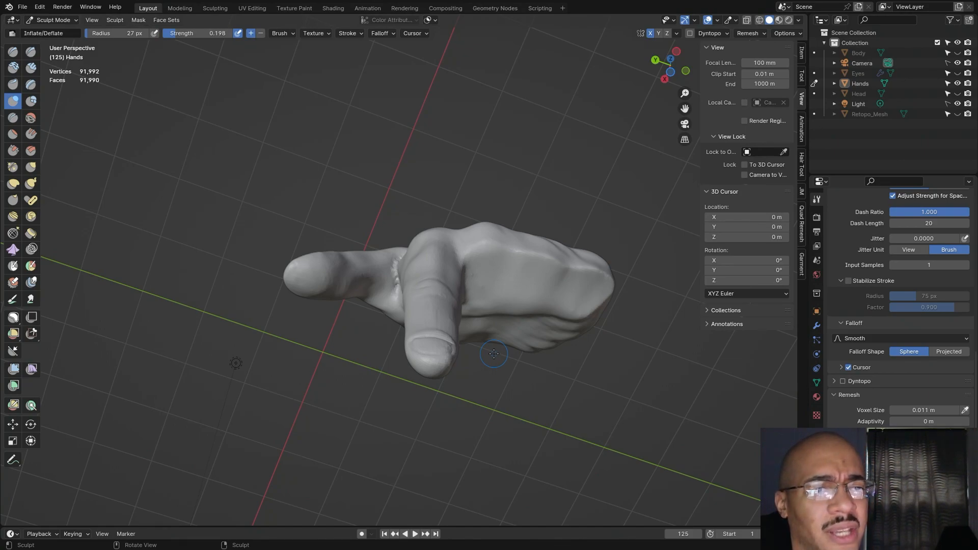
{"action": "mouse_move", "coordinate": [494, 353]}
{"action": "middle_mouse_down"}
{"action": "mouse_move", "coordinate": [581, 243]}
{"action": "mouse_move", "coordinate": [540, 275]}
{"action": "mouse_move", "coordinate": [551, 246]}
{"action": "mouse_move", "coordinate": [470, 349]}
{"action": "middle_mouse_up"}
{"action": "left_click_drag", "start_coordinate": [470, 350], "coordinate": [433, 363]}
Step: Round out both sides of the index fingertip alongside the nail with further Inflate/Deflate strokes
{"action": "mouse_move", "coordinate": [519, 289]}
{"action": "middle_mouse_down"}
{"action": "mouse_move", "coordinate": [567, 342]}
{"action": "mouse_move", "coordinate": [498, 338]}
{"action": "middle_mouse_up"}
{"action": "mouse_move", "coordinate": [453, 331]}
{"action": "left_mouse_down"}
{"action": "mouse_move", "coordinate": [432, 328]}
{"action": "mouse_move", "coordinate": [456, 341]}
{"action": "left_mouse_up"}
{"action": "mouse_move", "coordinate": [456, 341]}
{"action": "middle_mouse_down"}
{"action": "mouse_move", "coordinate": [524, 234]}
{"action": "mouse_move", "coordinate": [474, 290]}
{"action": "mouse_move", "coordinate": [551, 320]}
{"action": "mouse_move", "coordinate": [372, 344]}
{"action": "middle_mouse_up"}
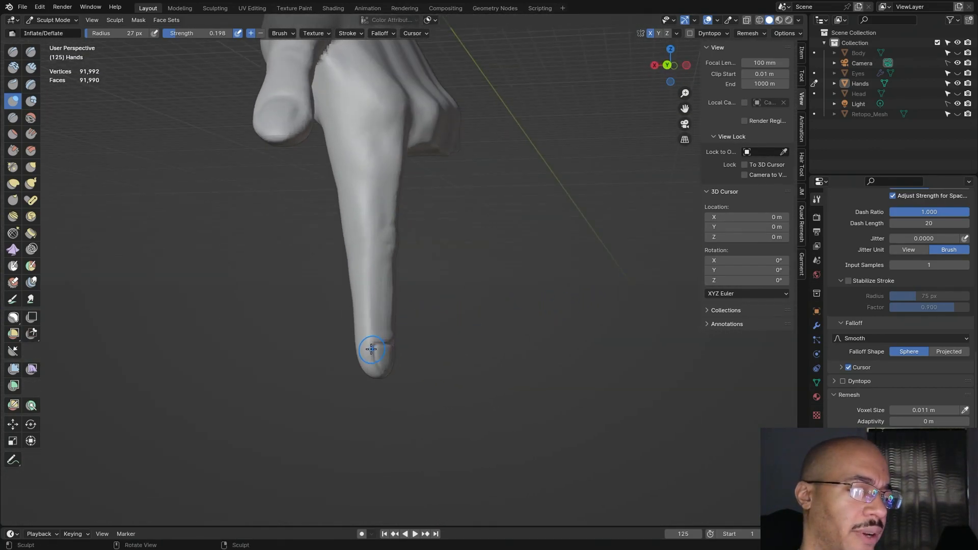
{"action": "left_click_drag", "start_coordinate": [372, 348], "coordinate": [375, 354]}
{"action": "mouse_move", "coordinate": [375, 354]}
{"action": "middle_mouse_down"}
{"action": "mouse_move", "coordinate": [454, 343]}
{"action": "mouse_move", "coordinate": [476, 322]}
{"action": "middle_mouse_up"}
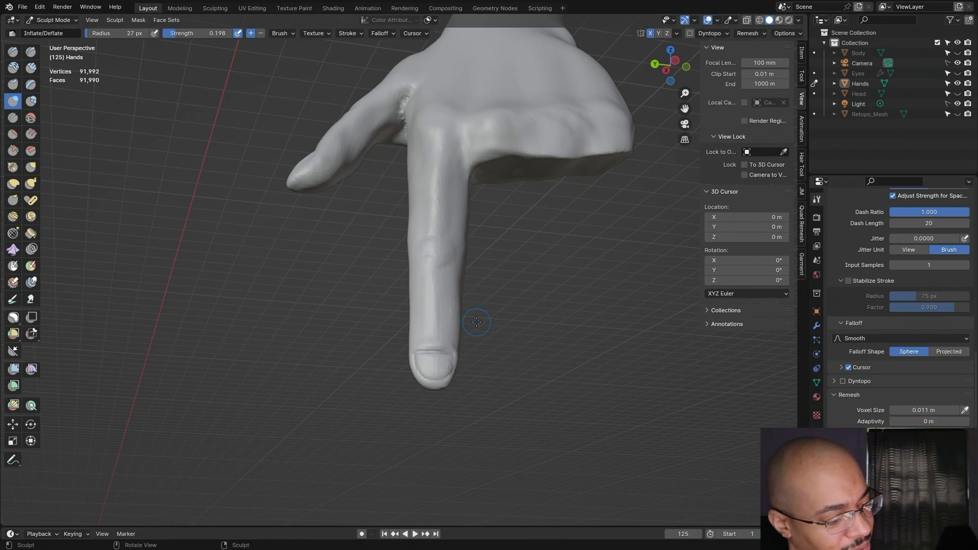
{"action": "middle_click_drag", "start_coordinate": [476, 322], "coordinate": [463, 359]}
{"action": "left_click_drag", "start_coordinate": [462, 360], "coordinate": [408, 352]}
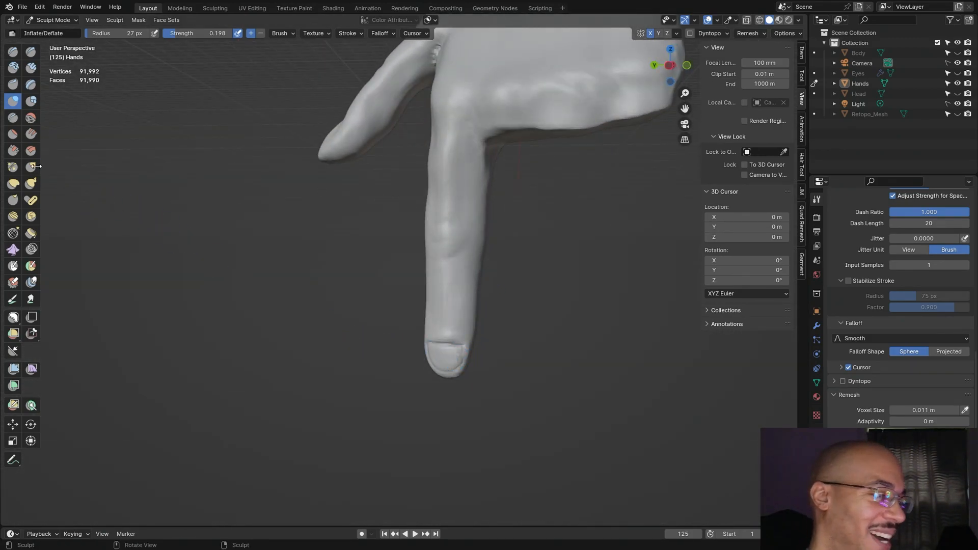
Step: Adjust the nail area of the index fingertip with the Grab brush at a 40 px radius
{"action": "left_click", "coordinate": [38, 168]}
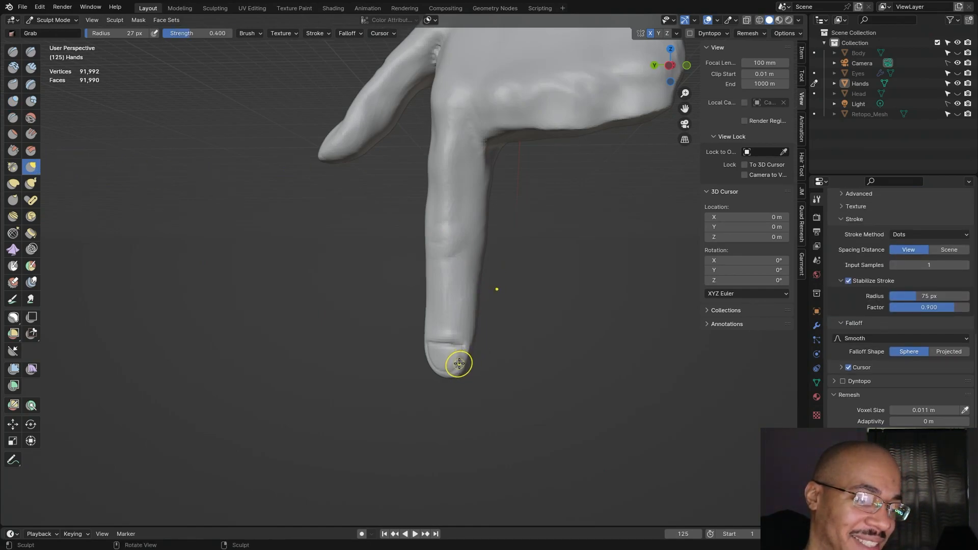
{"action": "mouse_move", "coordinate": [518, 340]}
{"action": "left_mouse_down", "text": "alt"}
{"action": "mouse_move", "coordinate": [612, 320]}
{"action": "mouse_move", "coordinate": [607, 292]}
{"action": "mouse_move", "coordinate": [578, 345]}
{"action": "mouse_move", "coordinate": [479, 332]}
{"action": "mouse_move", "coordinate": [472, 353]}
{"action": "left_mouse_up", "text": "alt"}
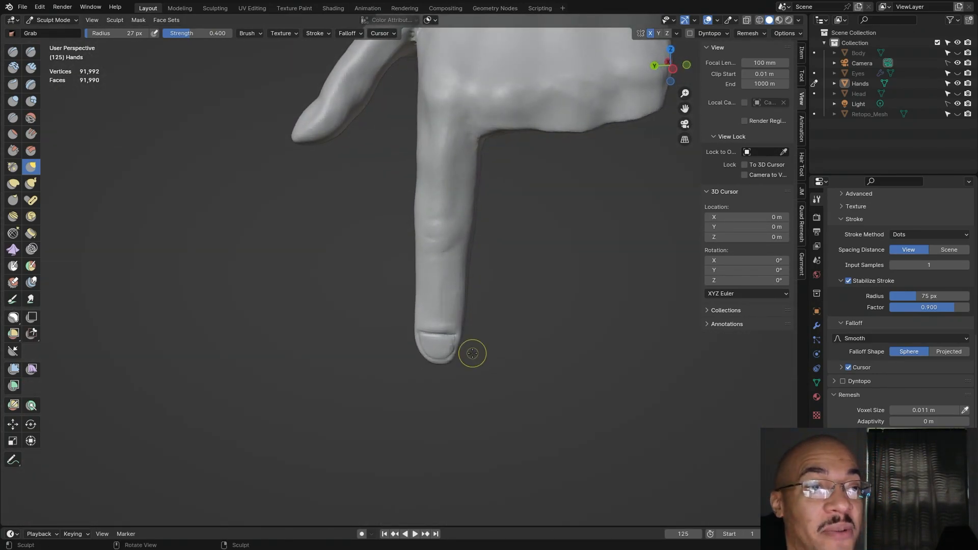
{"action": "left_click_drag", "start_coordinate": [516, 304], "coordinate": [606, 255], "text": "alt"}
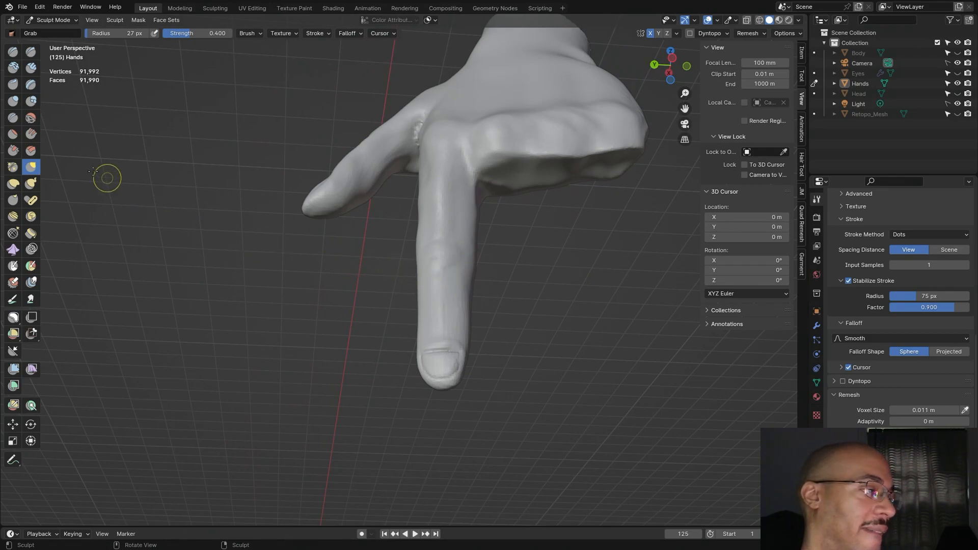
{"action": "mouse_move", "coordinate": [569, 182]}
{"action": "middle_mouse_down"}
{"action": "mouse_move", "coordinate": [562, 262]}
{"action": "mouse_move", "coordinate": [453, 309]}
{"action": "middle_mouse_up"}
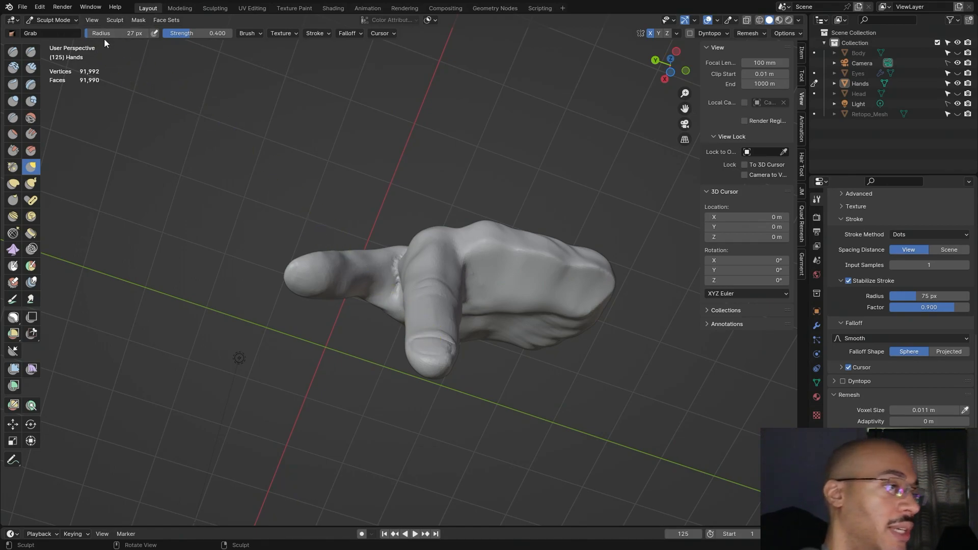
{"action": "left_click", "coordinate": [124, 35]}
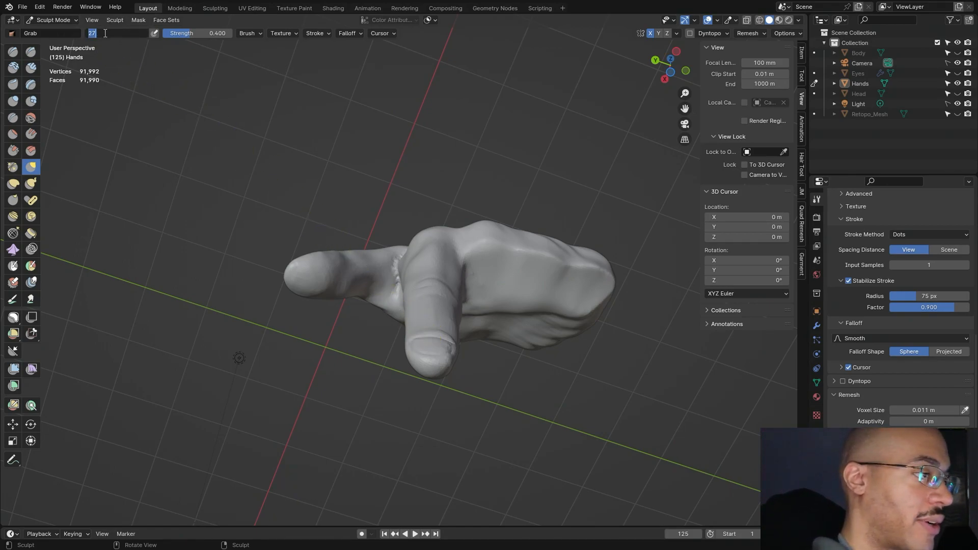
{"action": "key", "text": "Return"}
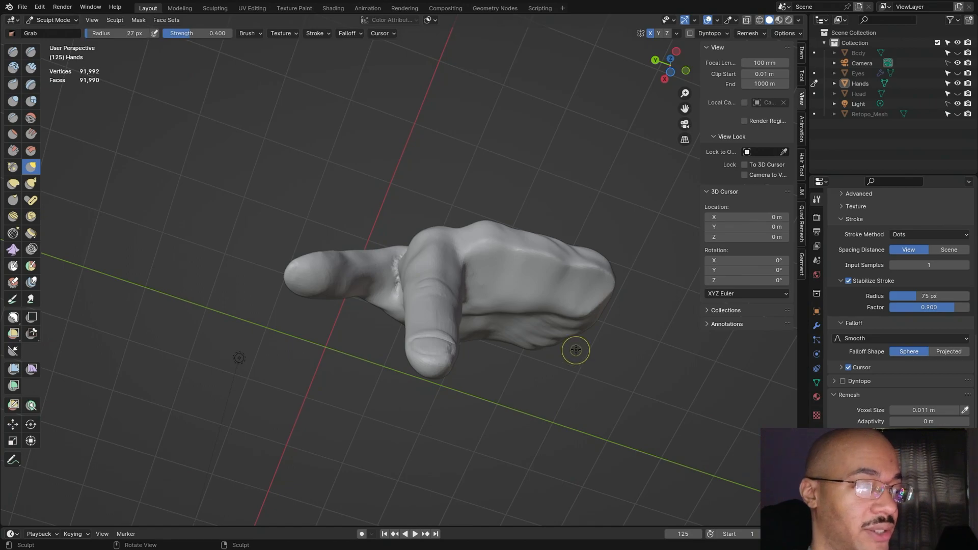
{"action": "key", "text": "f"}
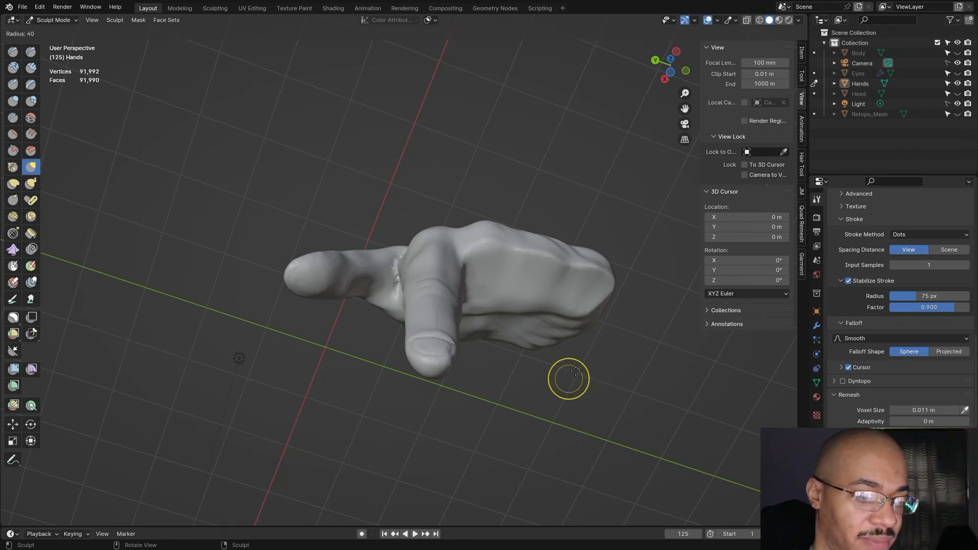
{"action": "left_click", "coordinate": [577, 368]}
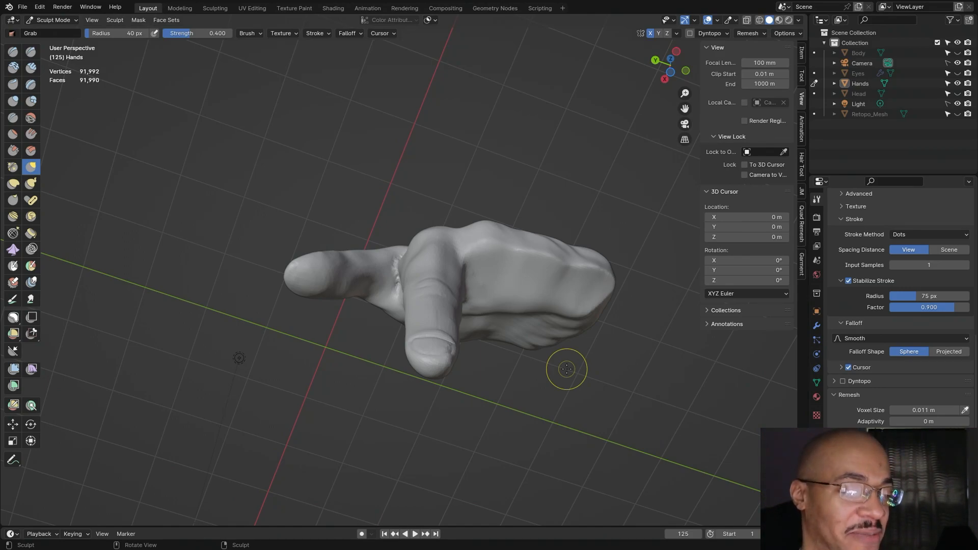
{"action": "mouse_move", "coordinate": [565, 364]}
{"action": "middle_mouse_down"}
{"action": "mouse_move", "coordinate": [536, 284]}
{"action": "mouse_move", "coordinate": [498, 225]}
{"action": "mouse_move", "coordinate": [468, 239]}
{"action": "mouse_move", "coordinate": [484, 248]}
{"action": "mouse_move", "coordinate": [430, 295]}
{"action": "middle_mouse_up"}
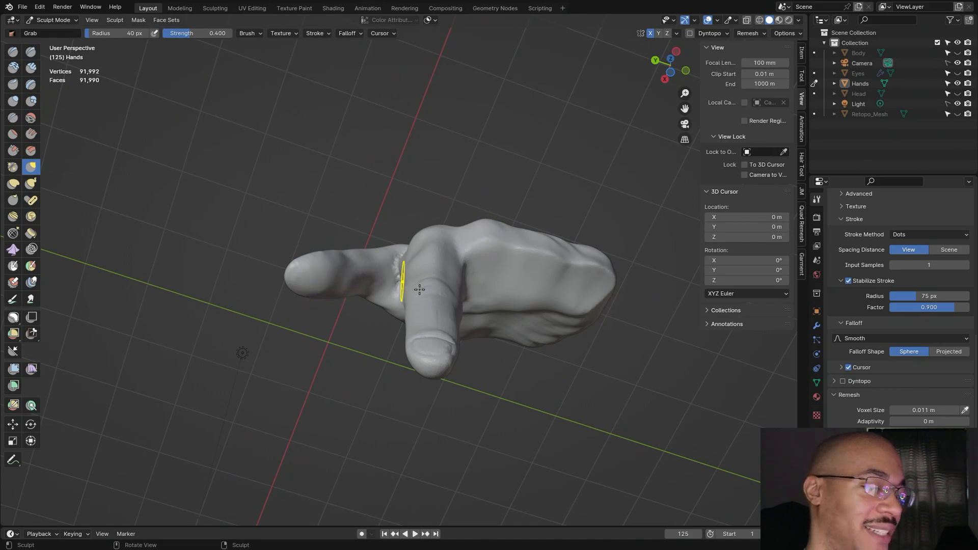
{"action": "left_click_drag", "start_coordinate": [432, 346], "coordinate": [421, 339]}
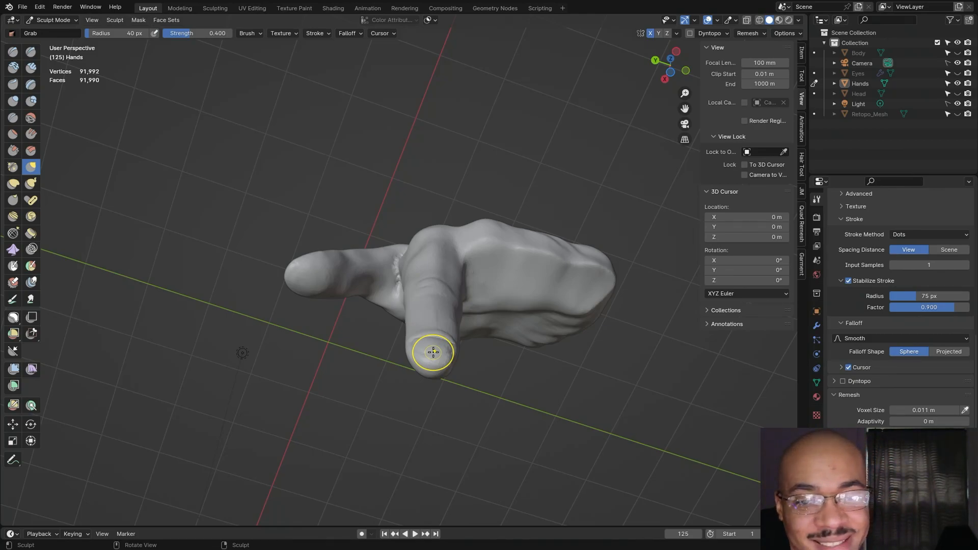
Step: Examine the index finger's shape and nail from the front, side and underneath
{"action": "mouse_move", "coordinate": [525, 148]}
{"action": "middle_mouse_down"}
{"action": "mouse_move", "coordinate": [530, 206]}
{"action": "mouse_move", "coordinate": [565, 190]}
{"action": "mouse_move", "coordinate": [552, 197]}
{"action": "middle_mouse_up"}
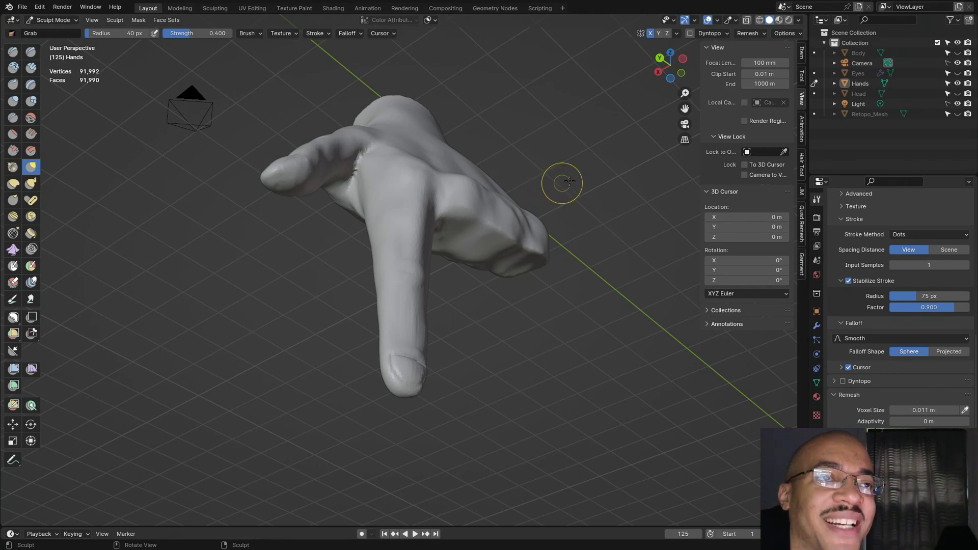
{"action": "mouse_move", "coordinate": [614, 198]}
{"action": "middle_mouse_down"}
{"action": "mouse_move", "coordinate": [584, 133]}
{"action": "mouse_move", "coordinate": [556, 153]}
{"action": "mouse_move", "coordinate": [574, 159]}
{"action": "mouse_move", "coordinate": [655, 291]}
{"action": "mouse_move", "coordinate": [585, 159]}
{"action": "mouse_move", "coordinate": [606, 191]}
{"action": "middle_mouse_up"}
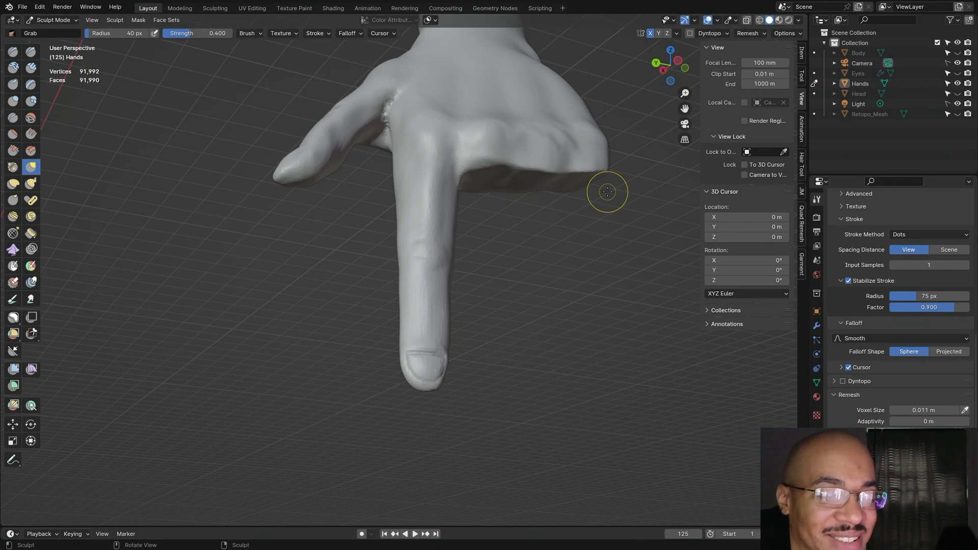
{"action": "middle_click_drag", "start_coordinate": [578, 285], "coordinate": [582, 241]}
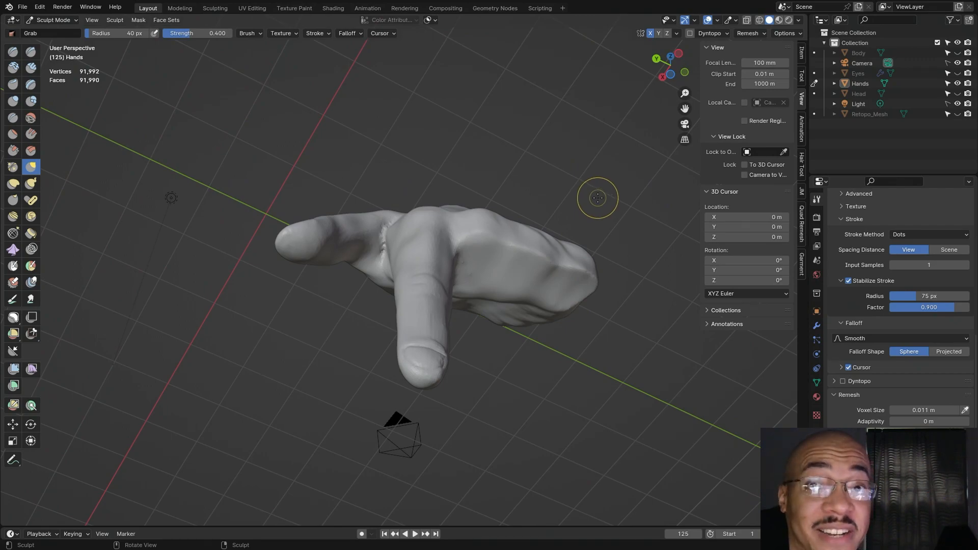
{"action": "mouse_move", "coordinate": [594, 197]}
{"action": "middle_mouse_down"}
{"action": "mouse_move", "coordinate": [535, 275]}
{"action": "mouse_move", "coordinate": [460, 273]}
{"action": "mouse_move", "coordinate": [691, 256]}
{"action": "mouse_move", "coordinate": [550, 263]}
{"action": "mouse_move", "coordinate": [611, 258]}
{"action": "middle_mouse_up"}
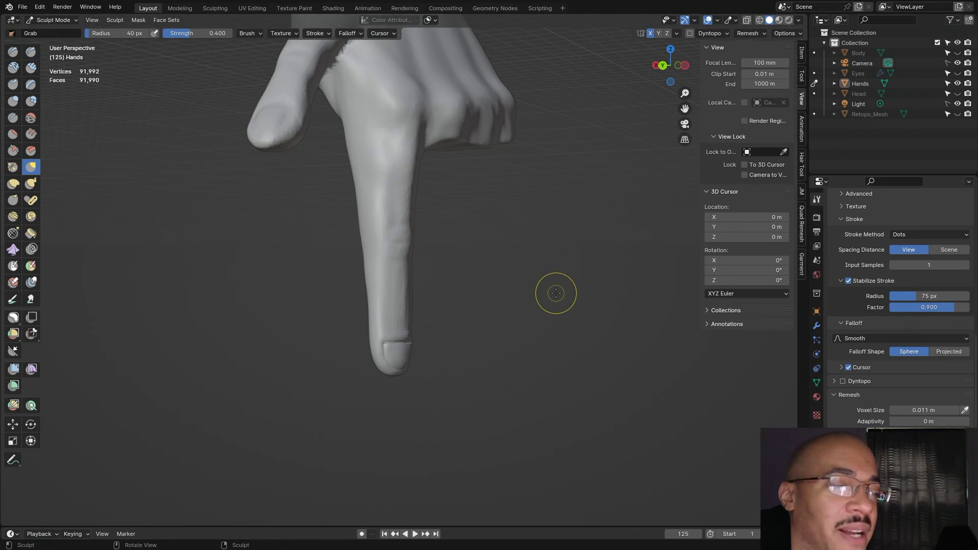
{"action": "mouse_move", "coordinate": [522, 293]}
{"action": "middle_mouse_down"}
{"action": "mouse_move", "coordinate": [489, 242]}
{"action": "mouse_move", "coordinate": [526, 253]}
{"action": "middle_mouse_up"}
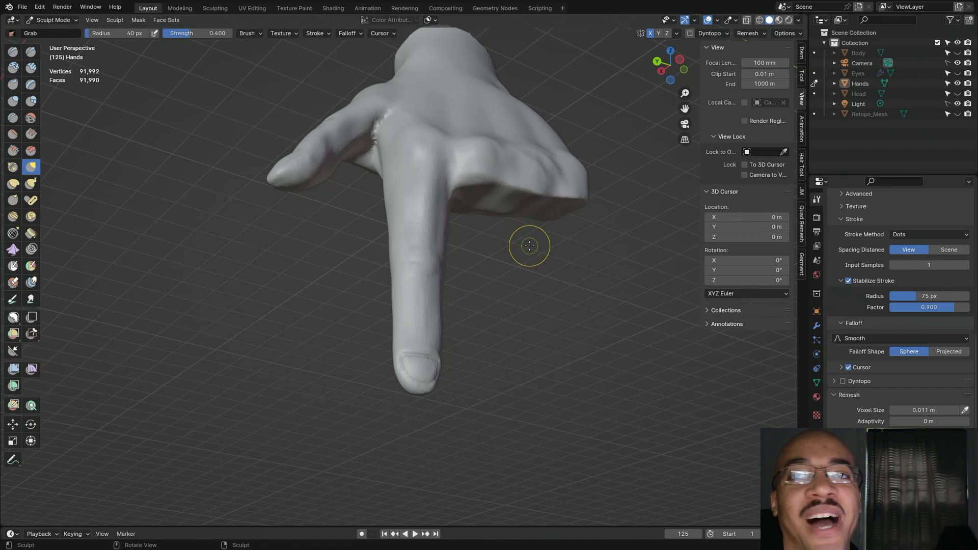
{"action": "middle_click_drag", "start_coordinate": [533, 265], "coordinate": [551, 325]}
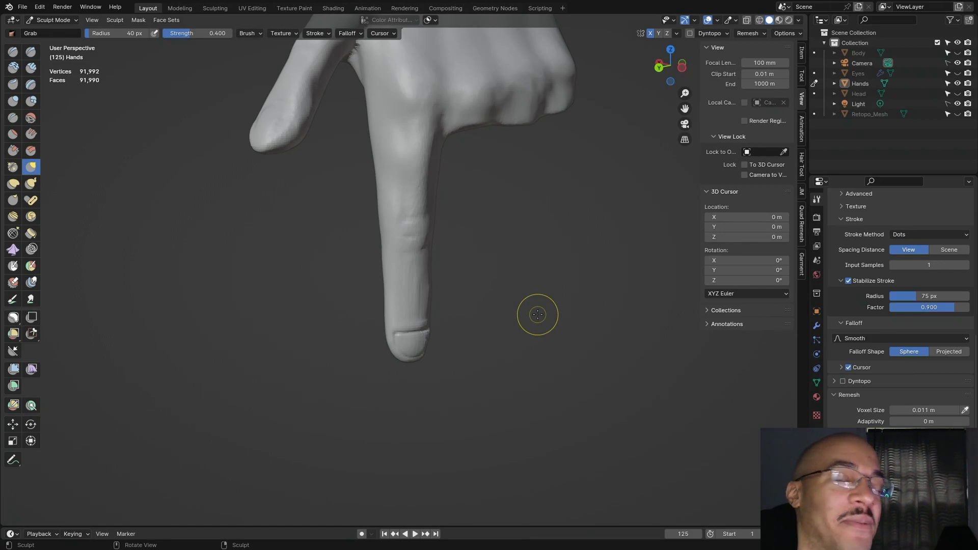
{"action": "mouse_move", "coordinate": [521, 214]}
{"action": "middle_mouse_down"}
{"action": "mouse_move", "coordinate": [458, 175]}
{"action": "mouse_move", "coordinate": [547, 234]}
{"action": "mouse_move", "coordinate": [323, 240]}
{"action": "middle_mouse_up"}
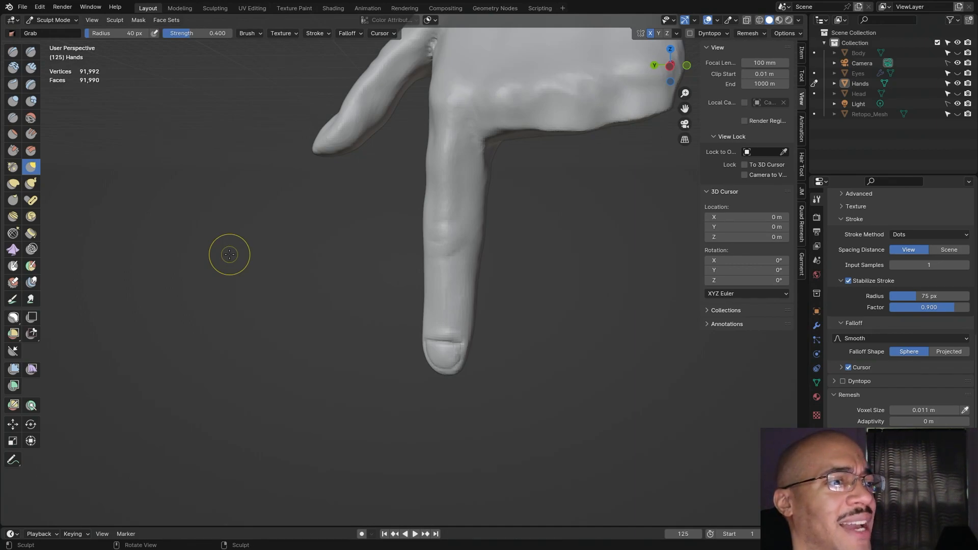
{"action": "mouse_move", "coordinate": [539, 203]}
{"action": "middle_mouse_down"}
{"action": "mouse_move", "coordinate": [584, 92]}
{"action": "mouse_move", "coordinate": [574, 143]}
{"action": "mouse_move", "coordinate": [555, 155]}
{"action": "middle_mouse_up"}
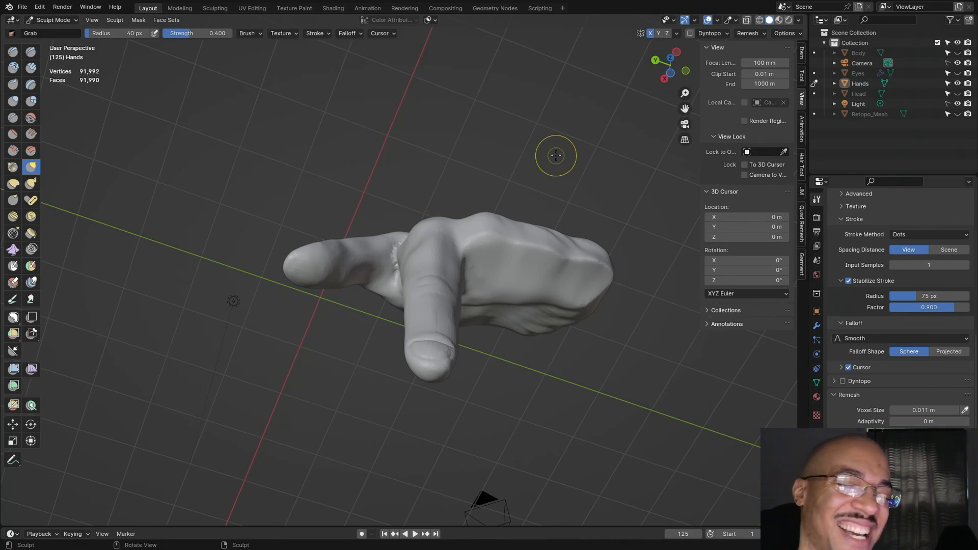
{"action": "mouse_move", "coordinate": [614, 192]}
{"action": "left_mouse_down", "text": "alt"}
{"action": "mouse_move", "coordinate": [593, 250]}
{"action": "mouse_move", "coordinate": [610, 267]}
{"action": "mouse_move", "coordinate": [527, 132]}
{"action": "mouse_move", "coordinate": [555, 155]}
{"action": "mouse_move", "coordinate": [617, 329]}
{"action": "mouse_move", "coordinate": [552, 334]}
{"action": "left_mouse_up", "text": "alt"}
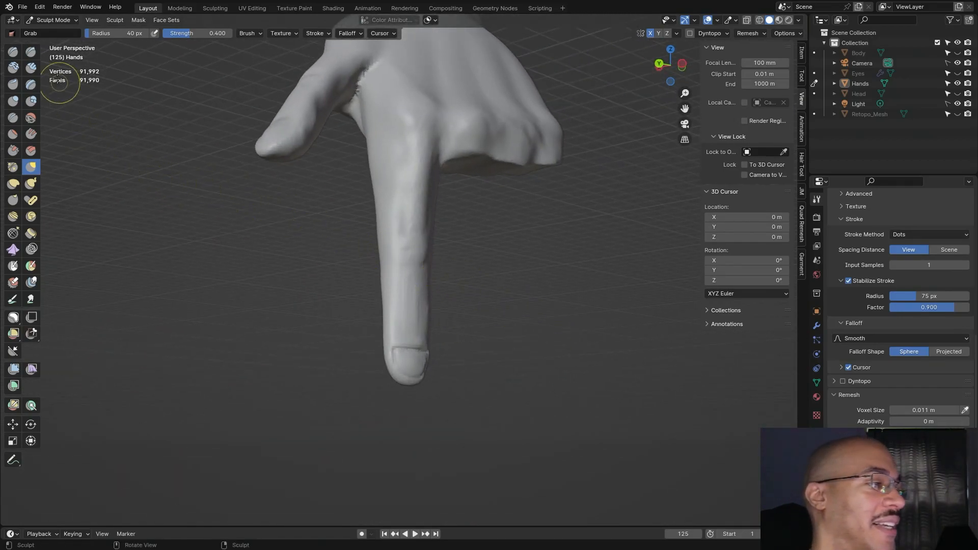
Step: Build up the back of the index finger between the knuckle and middle joint using Clay Strips at a 40 px radius
{"action": "left_click", "coordinate": [30, 67]}
{"action": "mouse_move", "coordinate": [502, 240]}
{"action": "middle_mouse_down"}
{"action": "mouse_move", "coordinate": [525, 245]}
{"action": "mouse_move", "coordinate": [515, 241]}
{"action": "middle_mouse_up"}
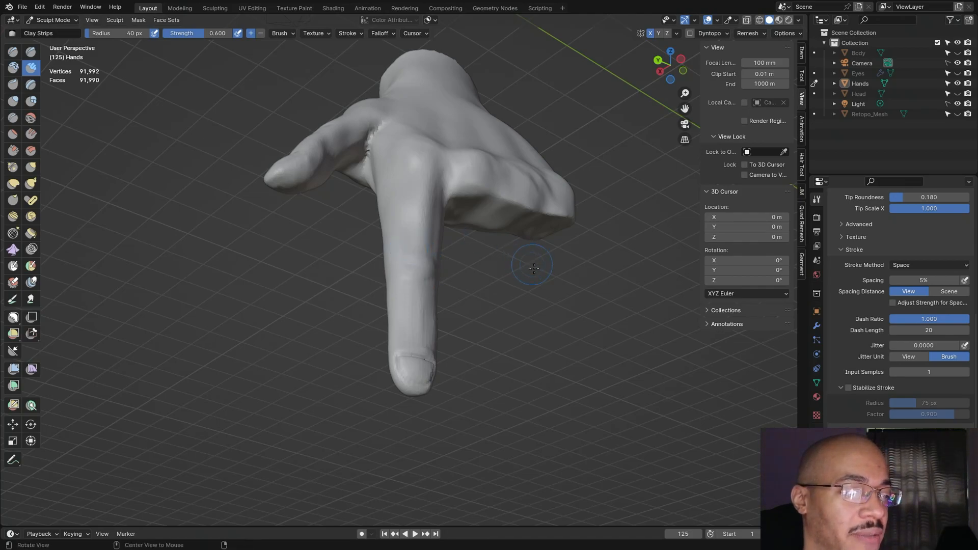
{"action": "middle_click_drag", "start_coordinate": [519, 277], "coordinate": [532, 336]}
{"action": "left_click_drag", "start_coordinate": [411, 132], "coordinate": [410, 204]}
{"action": "left_click_drag", "start_coordinate": [412, 143], "coordinate": [410, 213]}
{"action": "left_click_drag", "start_coordinate": [425, 158], "coordinate": [425, 205]}
{"action": "middle_click_drag", "start_coordinate": [421, 168], "coordinate": [428, 290]}
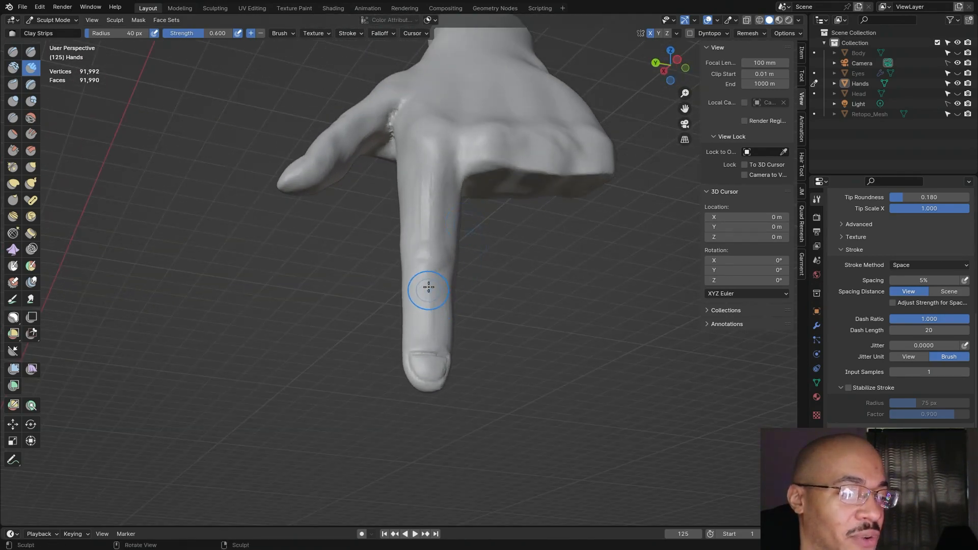
Step: Add Clay Strips strokes along the back of the index finger between the middle joint and the nail
{"action": "left_click_drag", "start_coordinate": [431, 300], "coordinate": [432, 318]}
{"action": "left_click_drag", "start_coordinate": [429, 292], "coordinate": [428, 342]}
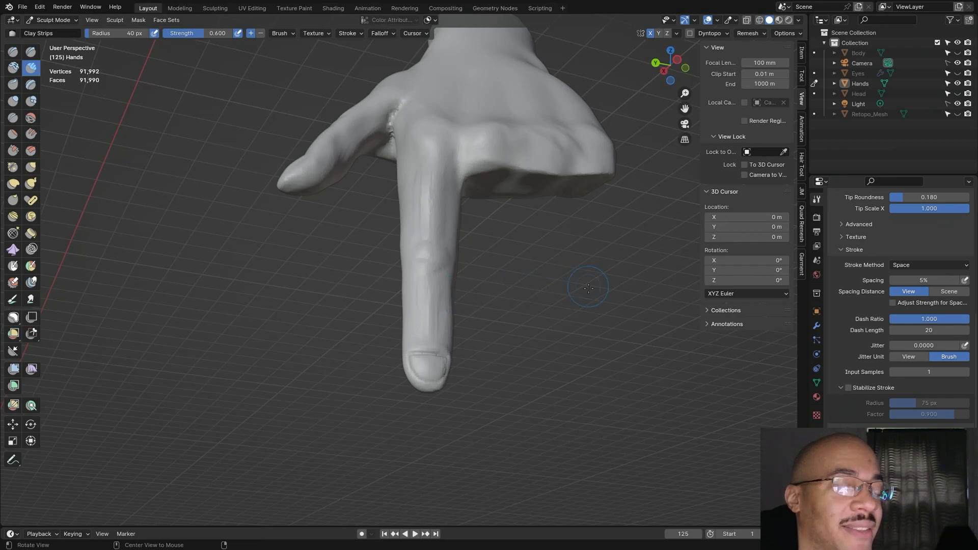
{"action": "middle_click_drag", "start_coordinate": [576, 291], "coordinate": [557, 359]}
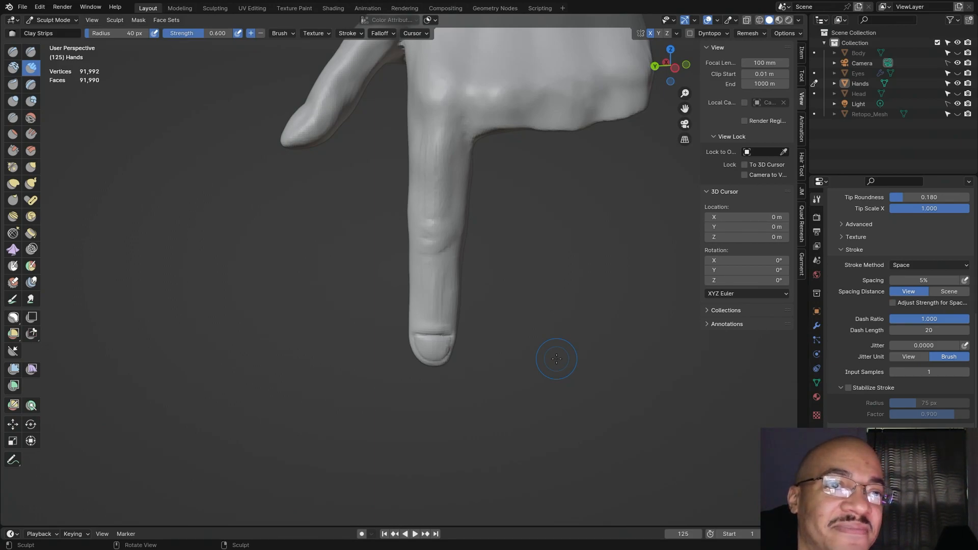
Step: Thicken the side of the index finger's base segment nearest the folded fingers with lengthwise Clay Strips strokes
{"action": "middle_click_drag", "start_coordinate": [536, 259], "coordinate": [475, 203]}
{"action": "left_click_drag", "start_coordinate": [459, 137], "coordinate": [455, 215]}
{"action": "left_click_drag", "start_coordinate": [460, 135], "coordinate": [453, 216]}
{"action": "left_click_drag", "start_coordinate": [457, 133], "coordinate": [448, 214]}
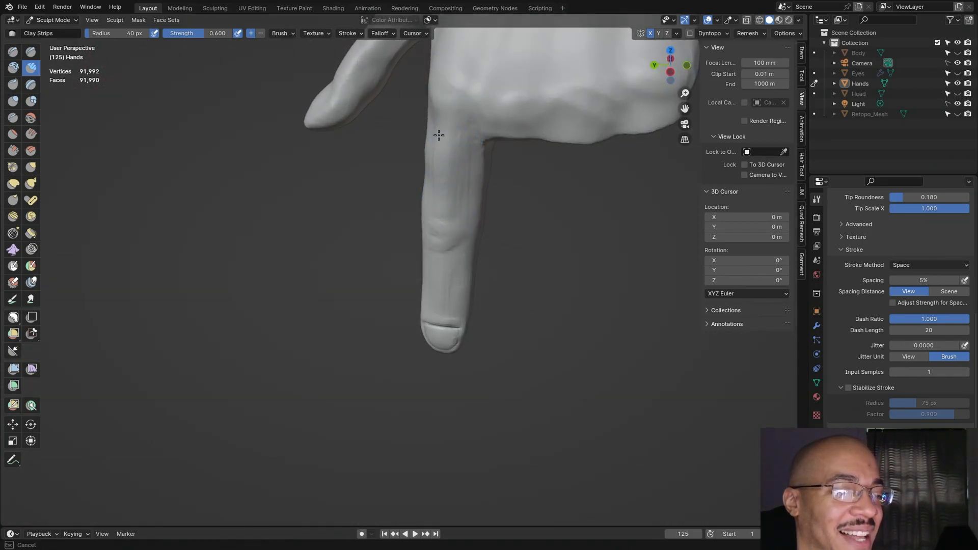
{"action": "middle_click_drag", "start_coordinate": [481, 278], "coordinate": [527, 216]}
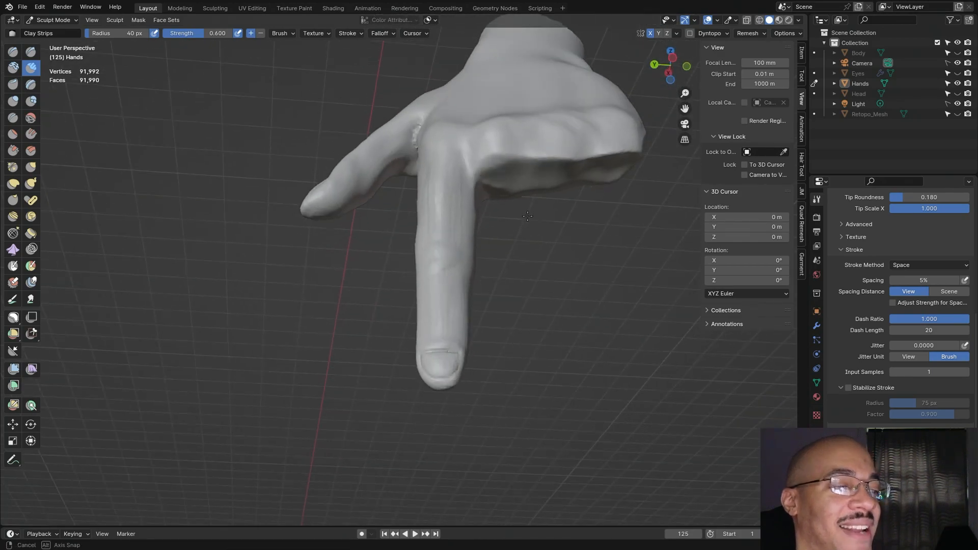
Step: Add Clay Strips strokes along the back of the index finger's base segment and along the segment just behind the nail
{"action": "left_click_drag", "start_coordinate": [454, 162], "coordinate": [458, 240]}
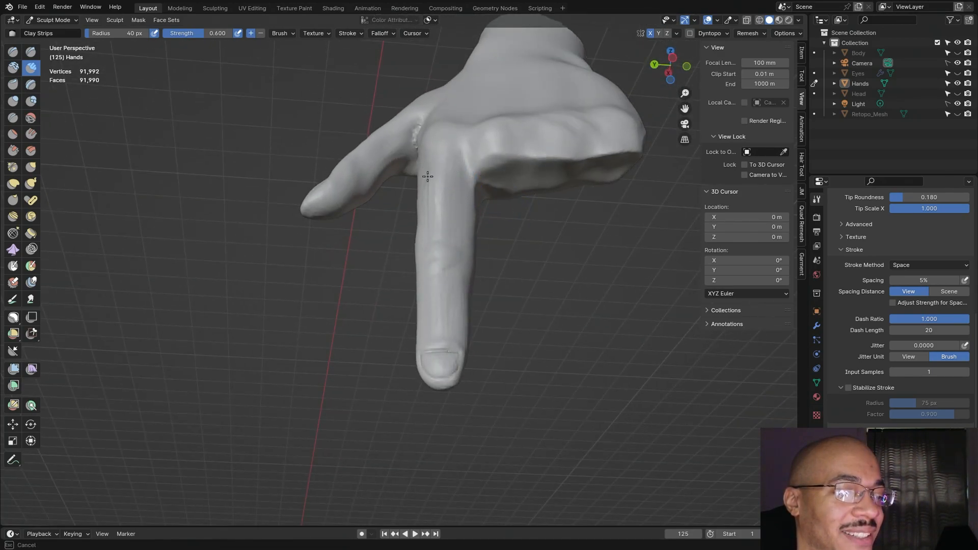
{"action": "middle_click_drag", "start_coordinate": [572, 289], "coordinate": [553, 305]}
{"action": "left_click_drag", "start_coordinate": [404, 291], "coordinate": [405, 285]}
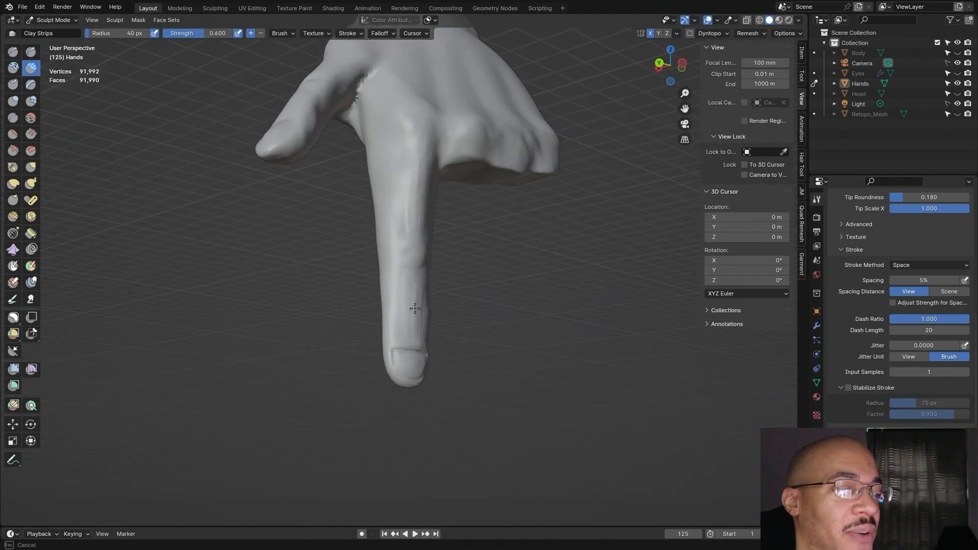
{"action": "left_click_drag", "start_coordinate": [422, 323], "coordinate": [426, 322]}
{"action": "middle_click_drag", "start_coordinate": [546, 301], "coordinate": [514, 299]}
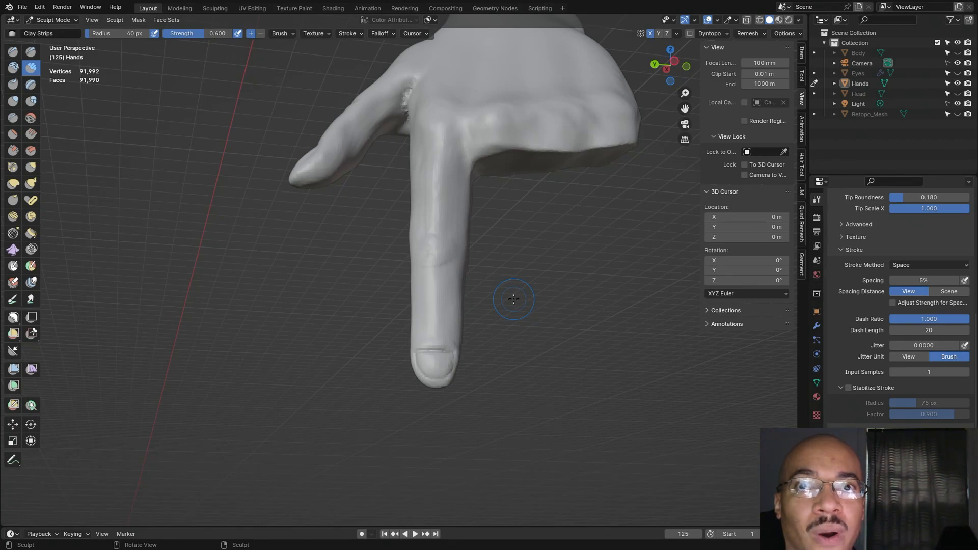
Step: Examine the index finger's thickness and contour from the back, the sides and the palm side
{"action": "middle_click_drag", "start_coordinate": [555, 219], "coordinate": [479, 163]}
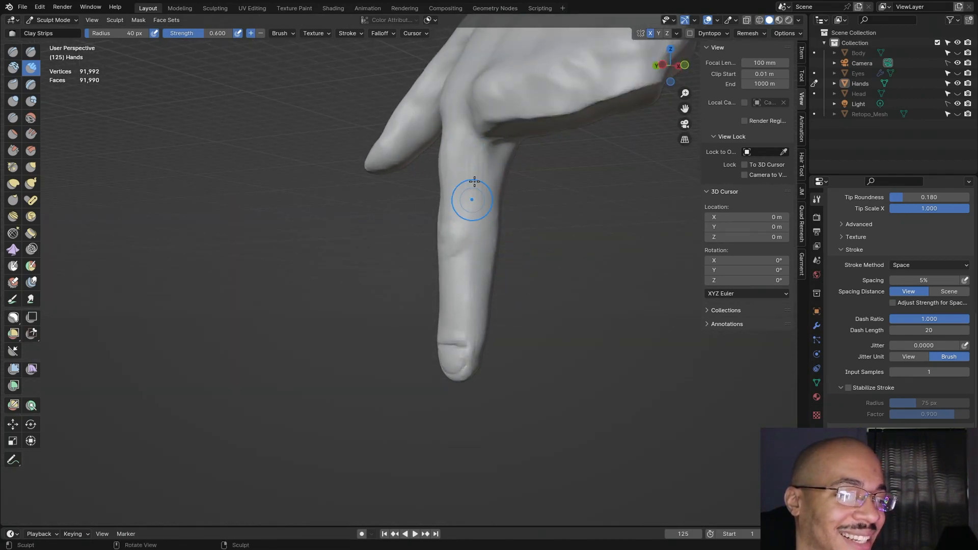
{"action": "mouse_move", "coordinate": [485, 166]}
{"action": "middle_mouse_down"}
{"action": "mouse_move", "coordinate": [483, 188]}
{"action": "mouse_move", "coordinate": [467, 176]}
{"action": "mouse_move", "coordinate": [633, 258]}
{"action": "middle_mouse_up"}
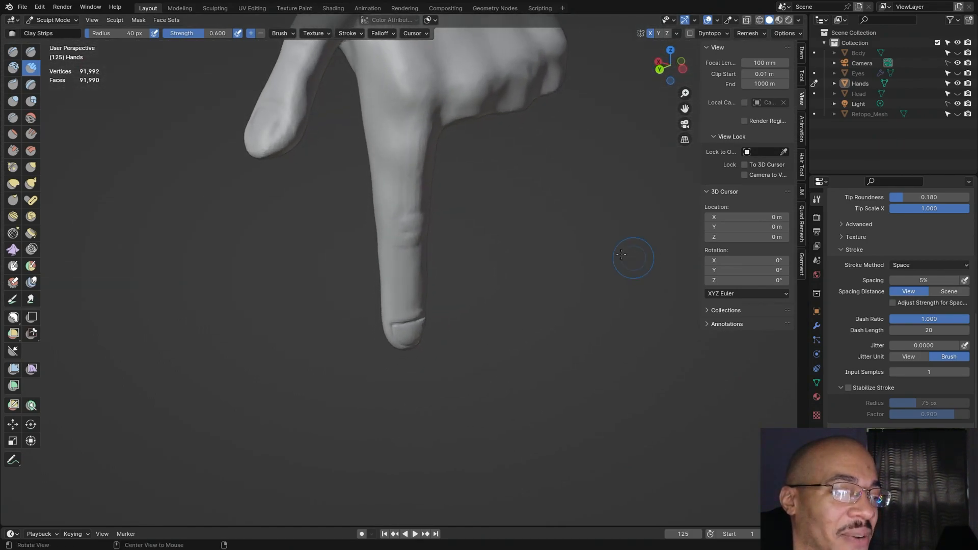
{"action": "mouse_move", "coordinate": [417, 161]}
{"action": "middle_mouse_down"}
{"action": "mouse_move", "coordinate": [407, 177]}
{"action": "mouse_move", "coordinate": [406, 168]}
{"action": "middle_mouse_up"}
{"action": "middle_click_drag", "start_coordinate": [498, 284], "coordinate": [438, 300]}
{"action": "mouse_move", "coordinate": [537, 325]}
{"action": "middle_mouse_down"}
{"action": "mouse_move", "coordinate": [586, 70]}
{"action": "mouse_move", "coordinate": [564, 373]}
{"action": "mouse_move", "coordinate": [307, 368]}
{"action": "mouse_move", "coordinate": [601, 365]}
{"action": "mouse_move", "coordinate": [440, 272]}
{"action": "mouse_move", "coordinate": [621, 364]}
{"action": "mouse_move", "coordinate": [356, 350]}
{"action": "mouse_move", "coordinate": [557, 350]}
{"action": "middle_mouse_up"}
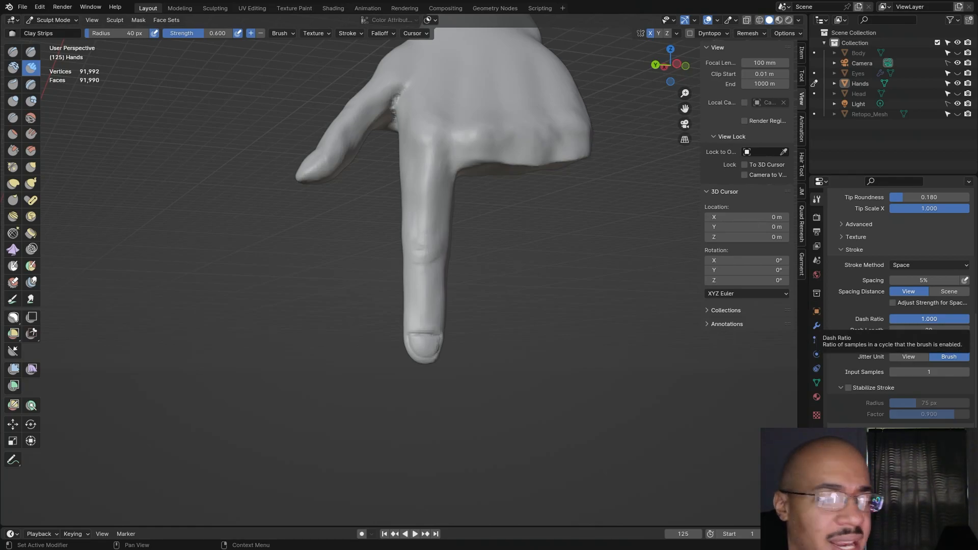
{"action": "mouse_move", "coordinate": [606, 345]}
{"action": "middle_mouse_down"}
{"action": "mouse_move", "coordinate": [383, 331]}
{"action": "mouse_move", "coordinate": [398, 330]}
{"action": "middle_mouse_up"}
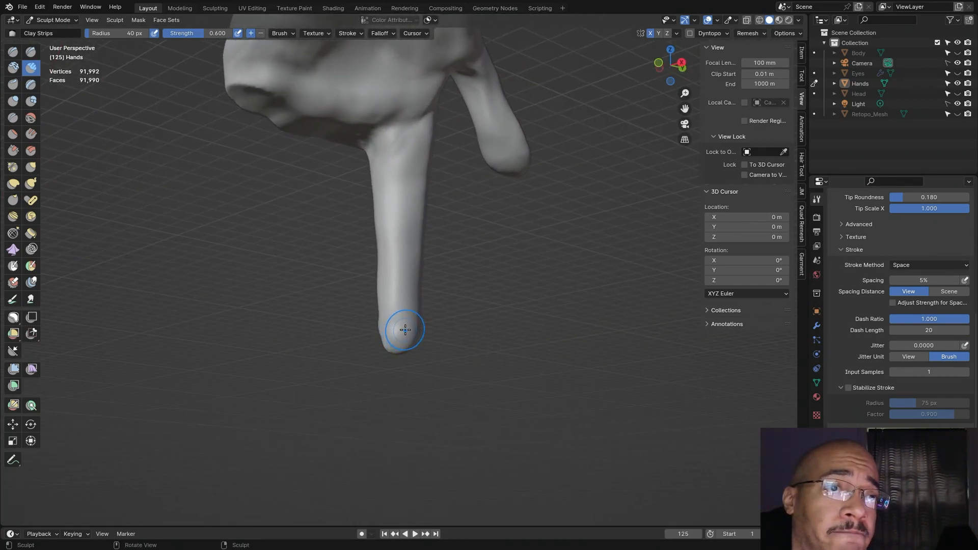
Step: Switch to the Draw Sharp brush for carving the palm side of the index finger
{"action": "scroll", "coordinate": [433, 328], "scroll_direction": "up", "scroll_amount": 3}
{"action": "mouse_move", "coordinate": [489, 321]}
{"action": "middle_mouse_down"}
{"action": "mouse_move", "coordinate": [478, 335]}
{"action": "mouse_move", "coordinate": [269, 317]}
{"action": "mouse_move", "coordinate": [452, 294]}
{"action": "middle_mouse_up"}
{"action": "left_click", "coordinate": [31, 52]}
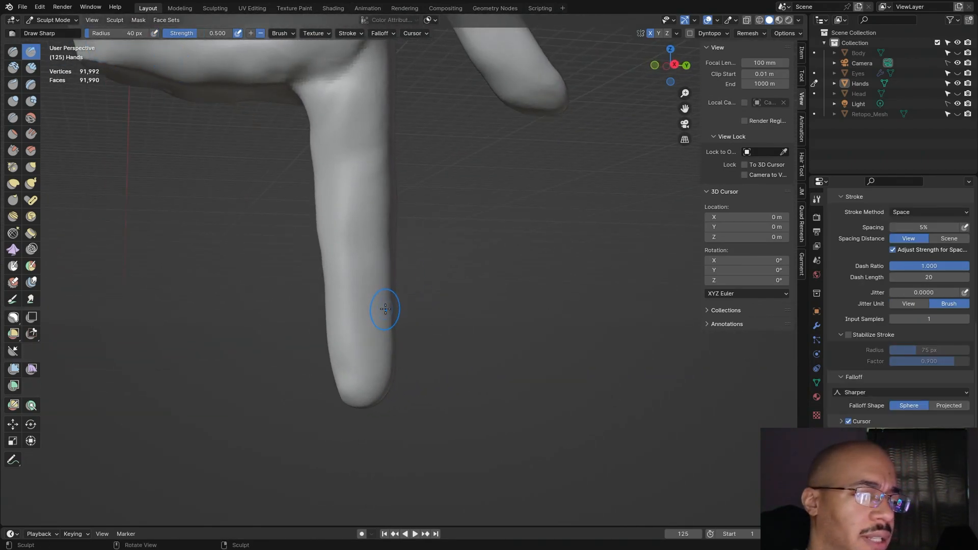
Step: Try to carve a transverse crease across the palm side of the index finger just before the fingertip pad
{"action": "left_click_drag", "start_coordinate": [371, 313], "coordinate": [345, 313]}
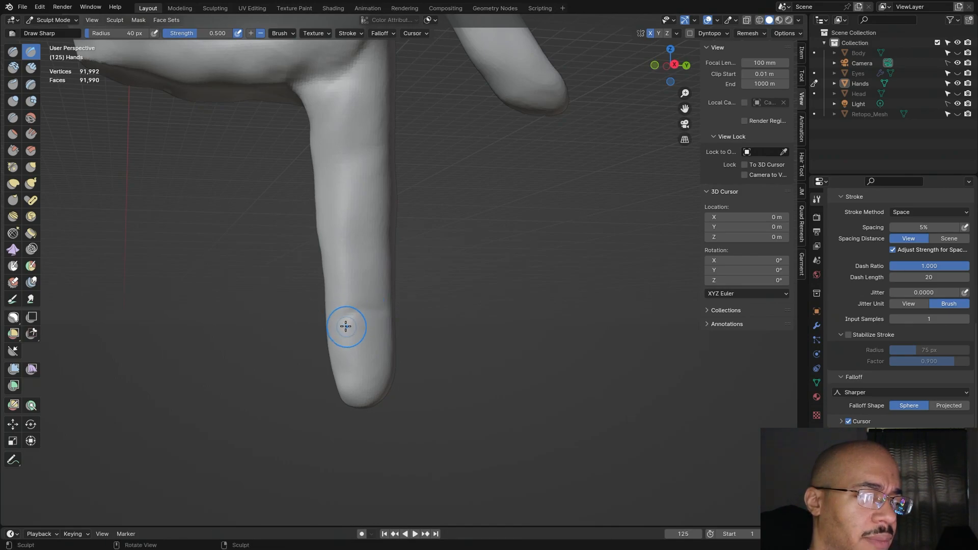
{"action": "mouse_move", "coordinate": [338, 321]}
{"action": "left_mouse_down"}
{"action": "mouse_move", "coordinate": [352, 322]}
{"action": "mouse_move", "coordinate": [338, 317]}
{"action": "left_mouse_up"}
{"action": "mouse_move", "coordinate": [338, 317]}
{"action": "left_mouse_down"}
{"action": "mouse_move", "coordinate": [389, 313]}
{"action": "mouse_move", "coordinate": [369, 317]}
{"action": "left_mouse_up"}
{"action": "mouse_move", "coordinate": [375, 314]}
{"action": "middle_mouse_down"}
{"action": "mouse_move", "coordinate": [447, 321]}
{"action": "mouse_move", "coordinate": [441, 283]}
{"action": "mouse_move", "coordinate": [466, 273]}
{"action": "mouse_move", "coordinate": [521, 287]}
{"action": "mouse_move", "coordinate": [437, 255]}
{"action": "mouse_move", "coordinate": [445, 243]}
{"action": "mouse_move", "coordinate": [484, 240]}
{"action": "mouse_move", "coordinate": [452, 247]}
{"action": "middle_mouse_up"}
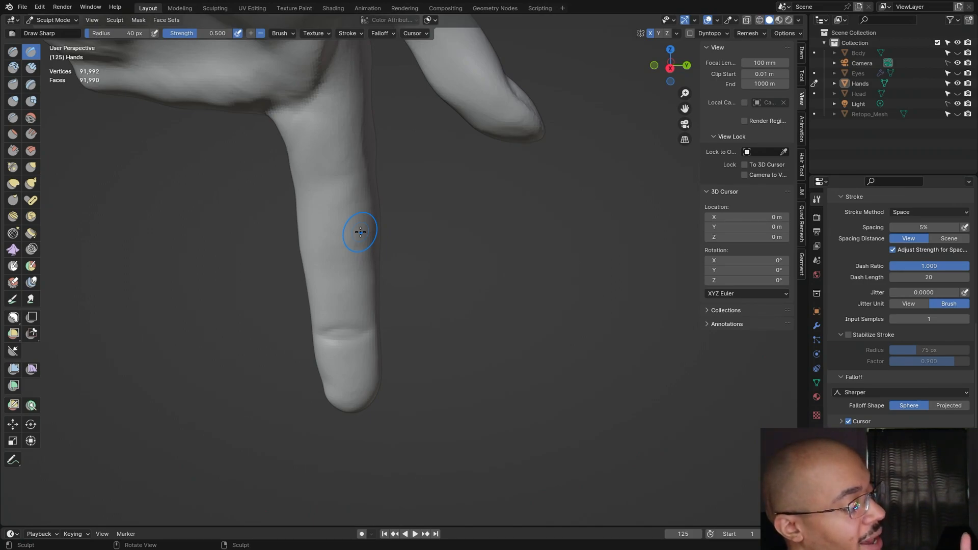
{"action": "middle_click_drag", "start_coordinate": [426, 270], "coordinate": [372, 271]}
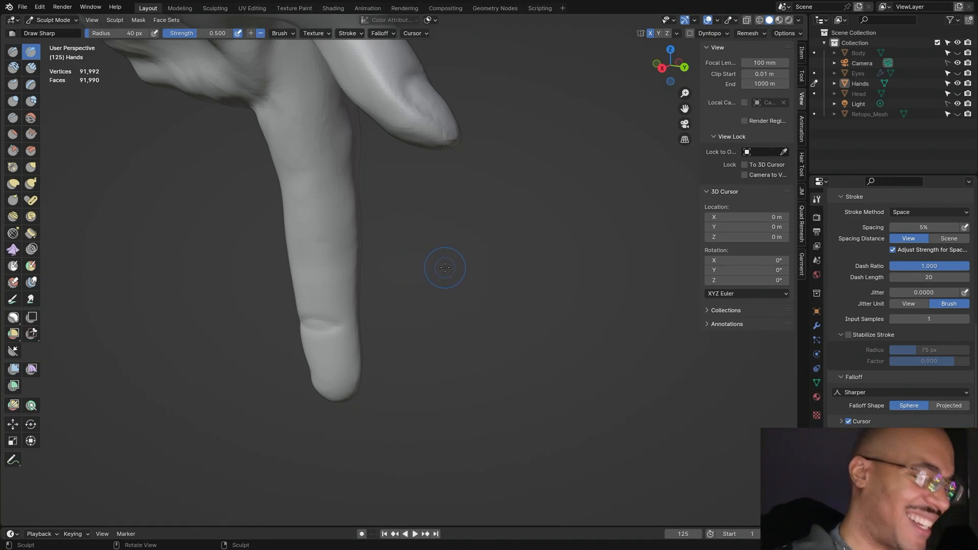
{"action": "mouse_move", "coordinate": [419, 280]}
{"action": "middle_mouse_down"}
{"action": "mouse_move", "coordinate": [482, 263]}
{"action": "mouse_move", "coordinate": [471, 252]}
{"action": "middle_mouse_up"}
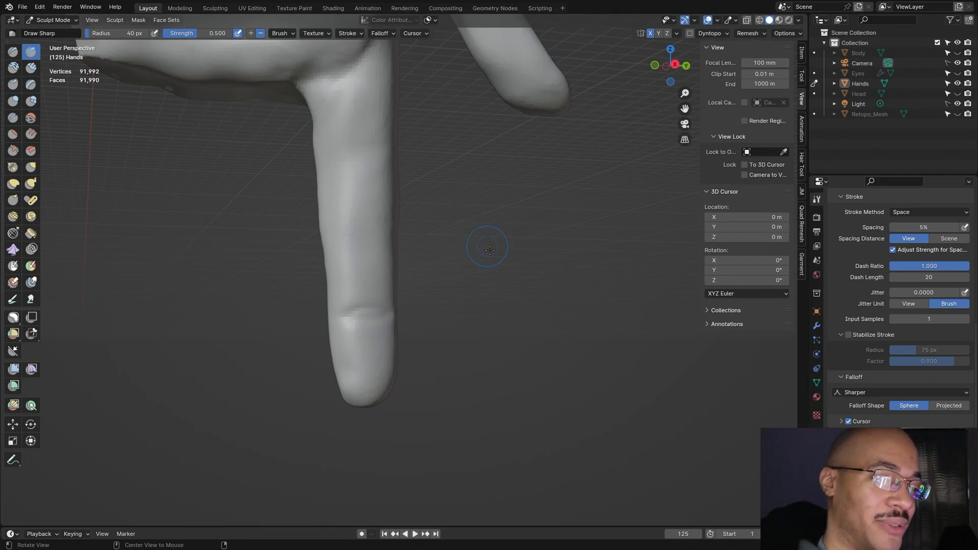
Step: Try to carve a second transverse crease with Draw Sharp across the index finger's palm side, nearer the palm than the fingertip crease
{"action": "mouse_move", "coordinate": [489, 250]}
{"action": "left_mouse_down", "text": "alt"}
{"action": "mouse_move", "coordinate": [455, 241]}
{"action": "mouse_move", "coordinate": [510, 231]}
{"action": "mouse_move", "coordinate": [480, 251]}
{"action": "left_mouse_up", "text": "alt"}
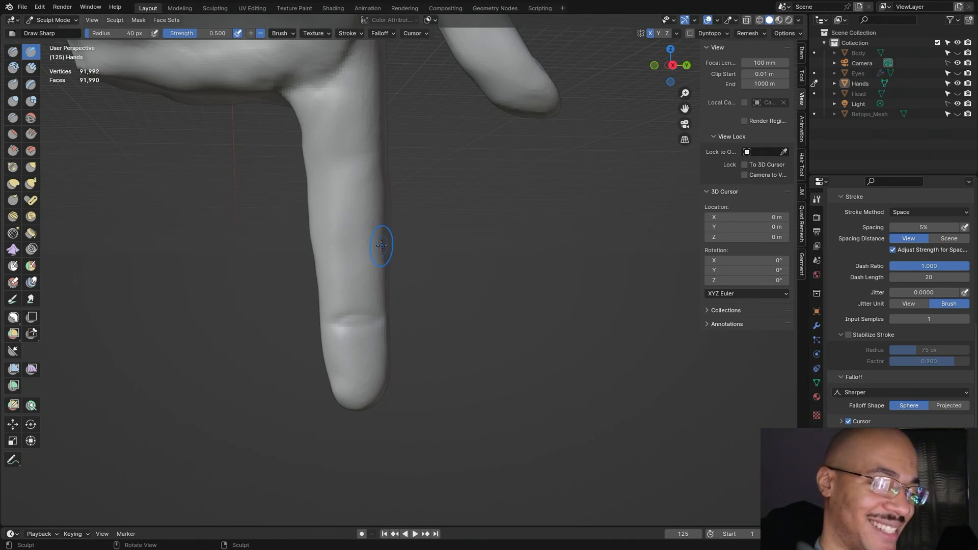
{"action": "left_click_drag", "start_coordinate": [387, 243], "coordinate": [376, 241]}
{"action": "left_click_drag", "start_coordinate": [385, 240], "coordinate": [364, 244]}
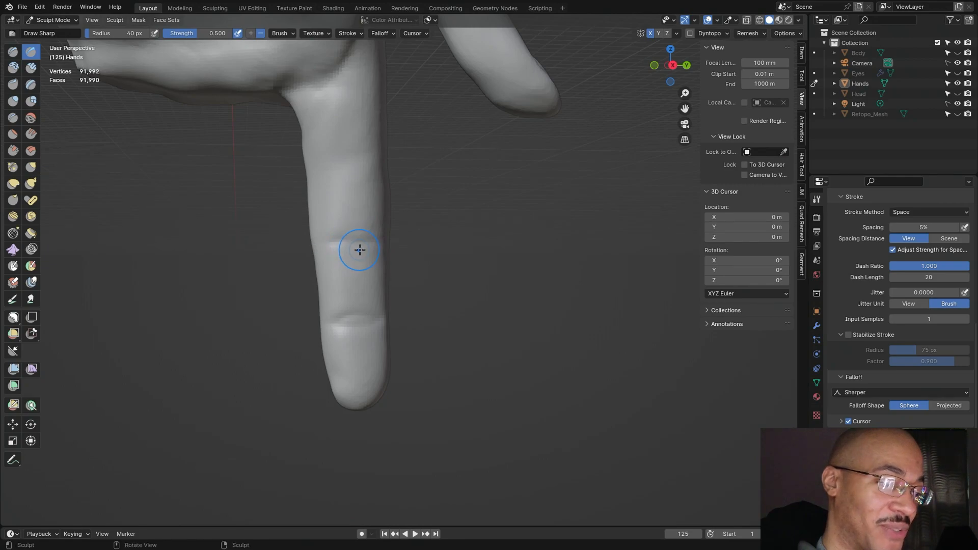
{"action": "left_click_drag", "start_coordinate": [338, 251], "coordinate": [359, 249]}
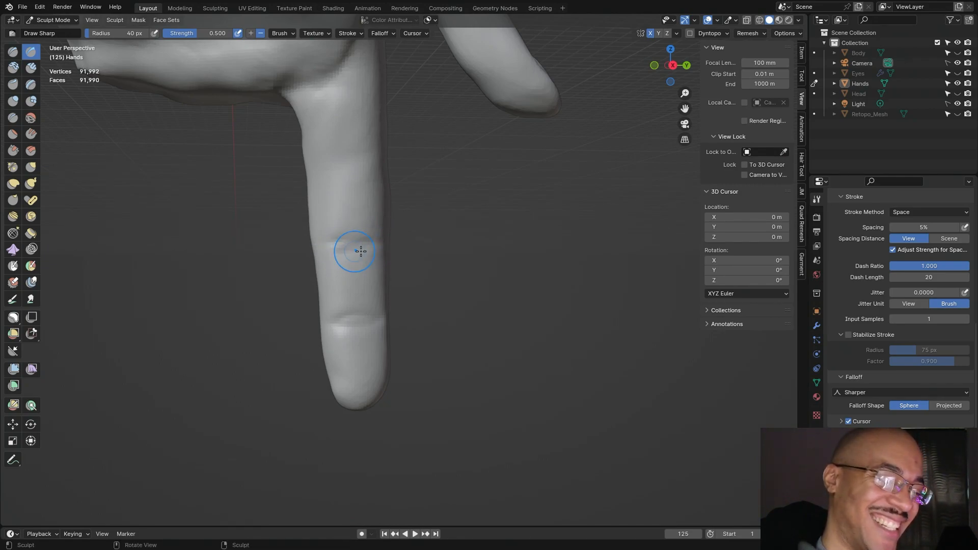
{"action": "left_click_drag", "start_coordinate": [373, 242], "coordinate": [353, 242]}
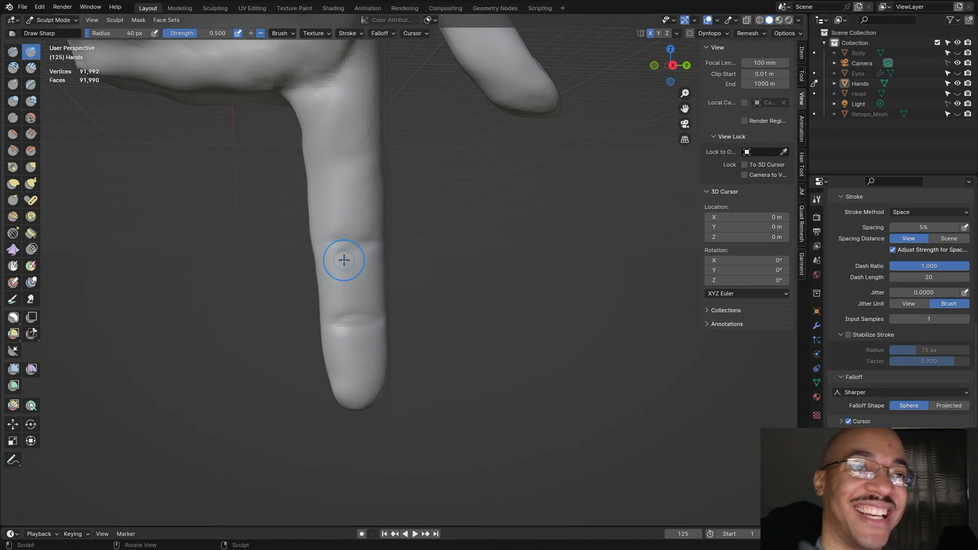
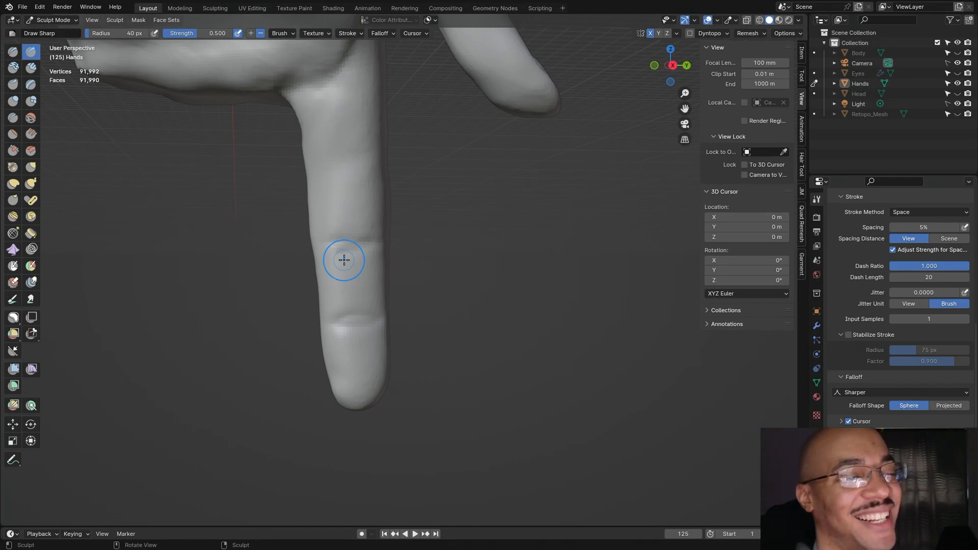
{"action": "middle_click_drag", "start_coordinate": [344, 260], "coordinate": [447, 229]}
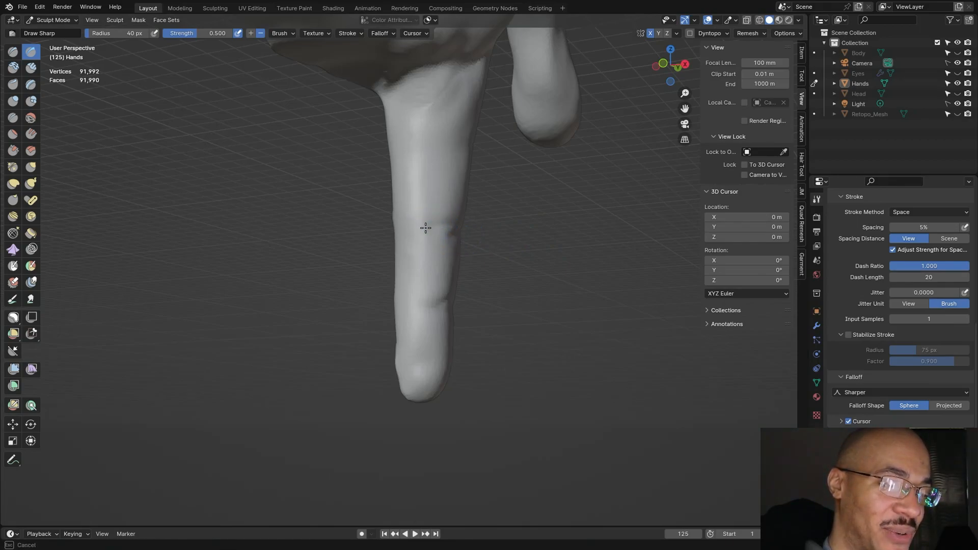
{"action": "mouse_move", "coordinate": [495, 231]}
{"action": "middle_mouse_down"}
{"action": "mouse_move", "coordinate": [497, 244]}
{"action": "mouse_move", "coordinate": [461, 250]}
{"action": "mouse_move", "coordinate": [671, 262]}
{"action": "mouse_move", "coordinate": [633, 248]}
{"action": "mouse_move", "coordinate": [595, 263]}
{"action": "middle_mouse_up"}
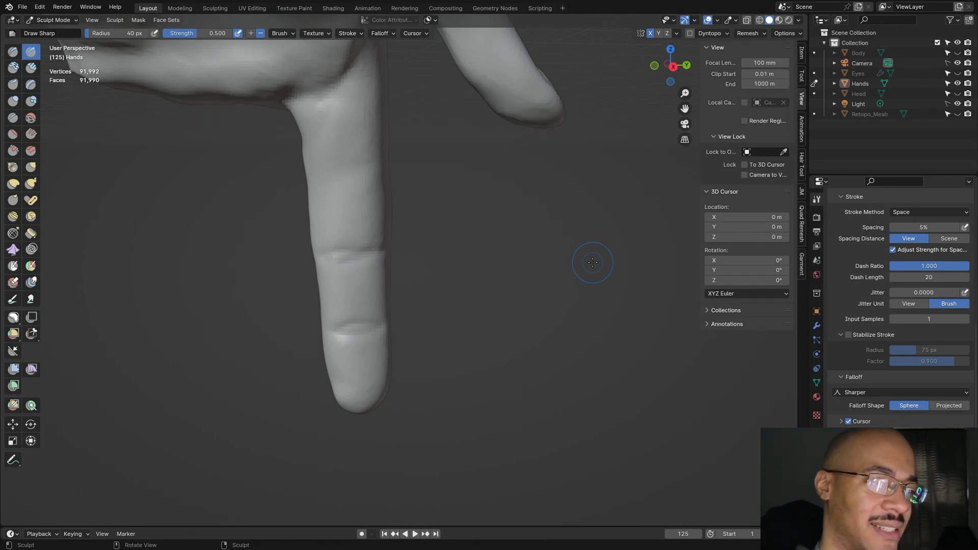
Step: Undo both crease carvings on the palm side of the index finger
{"action": "scroll", "coordinate": [849, 303], "scroll_direction": "down", "scroll_amount": 2}
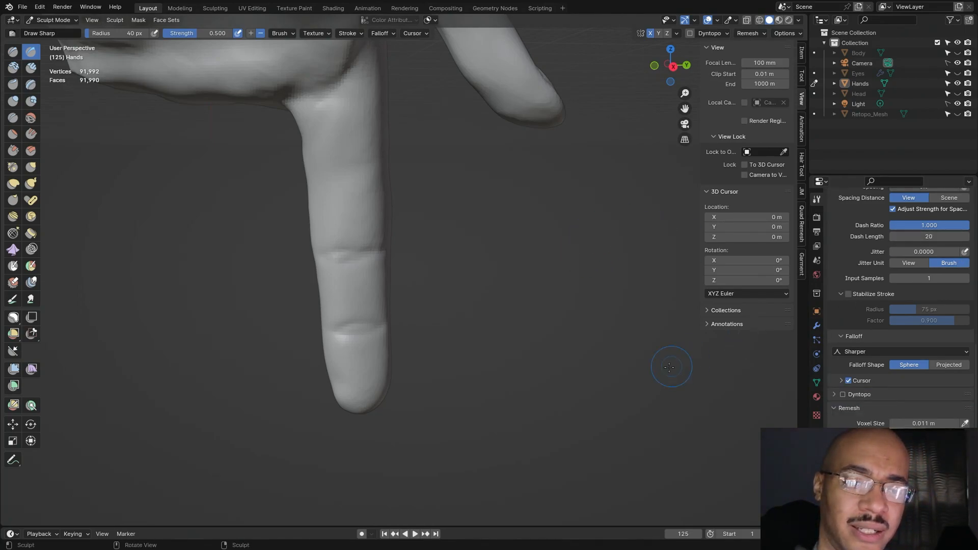
{"action": "scroll", "coordinate": [661, 367], "scroll_direction": "down", "scroll_amount": 3}
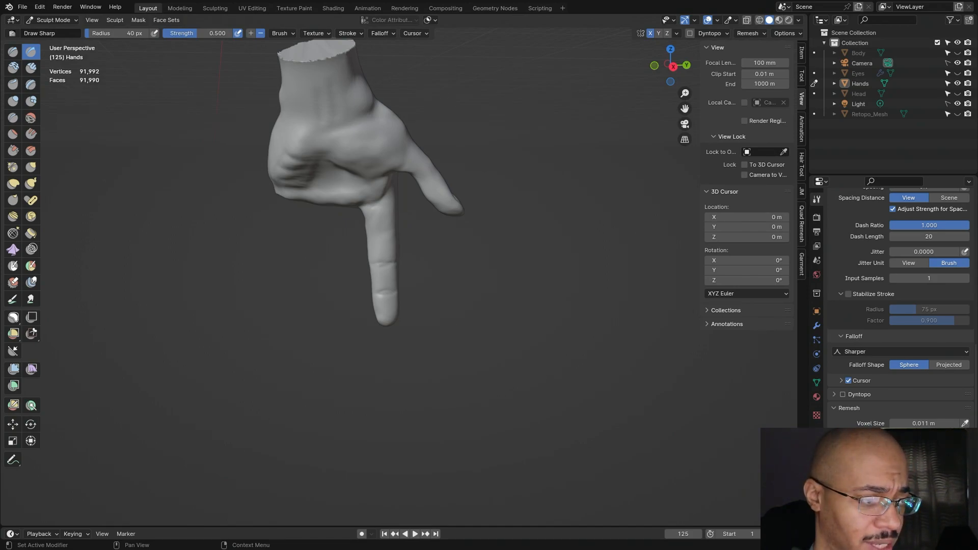
{"action": "scroll", "coordinate": [421, 274], "scroll_direction": "up", "scroll_amount": 6}
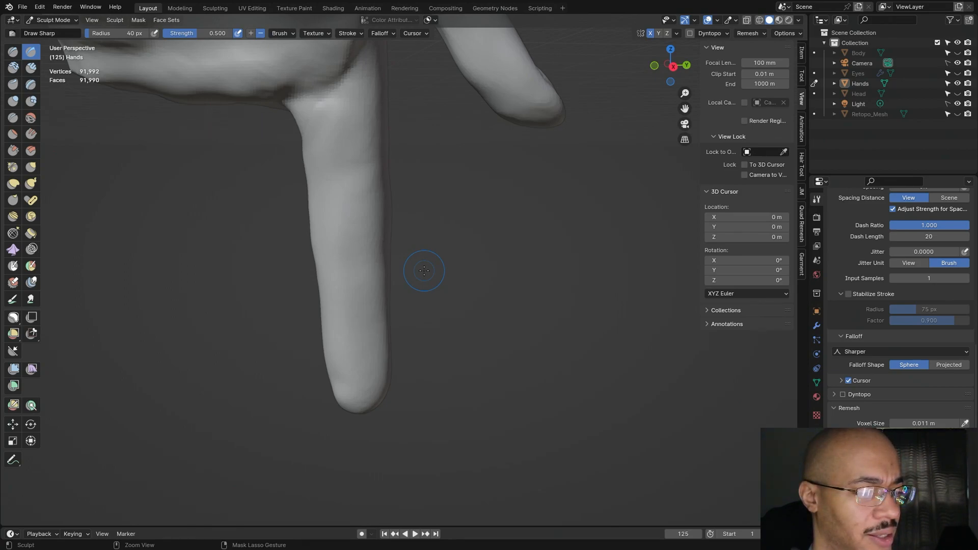
{"action": "scroll", "coordinate": [485, 269], "scroll_direction": "down", "scroll_amount": 5}
Step: Carve a single transverse crease with Draw Sharp across the palm side of the index finger at its middle joint
{"action": "mouse_move", "coordinate": [485, 268]}
{"action": "middle_mouse_down"}
{"action": "mouse_move", "coordinate": [362, 275]}
{"action": "mouse_move", "coordinate": [333, 257]}
{"action": "mouse_move", "coordinate": [443, 265]}
{"action": "middle_mouse_up"}
{"action": "scroll", "coordinate": [443, 267], "scroll_direction": "up", "scroll_amount": 2}
{"action": "scroll", "coordinate": [443, 268], "scroll_direction": "up", "scroll_amount": 2}
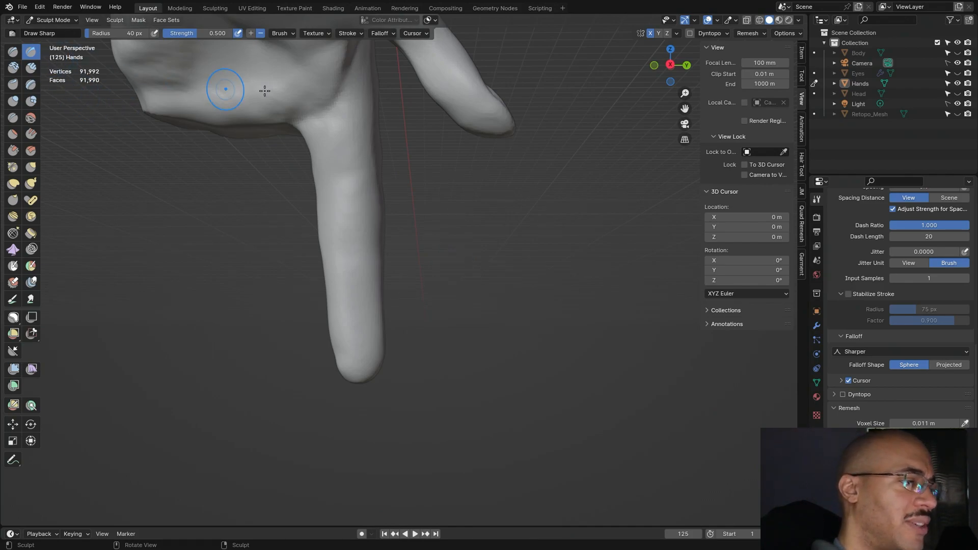
{"action": "mouse_move", "coordinate": [350, 233]}
{"action": "middle_mouse_down"}
{"action": "mouse_move", "coordinate": [376, 289]}
{"action": "mouse_move", "coordinate": [371, 245]}
{"action": "mouse_move", "coordinate": [505, 256]}
{"action": "mouse_move", "coordinate": [471, 273]}
{"action": "middle_mouse_up"}
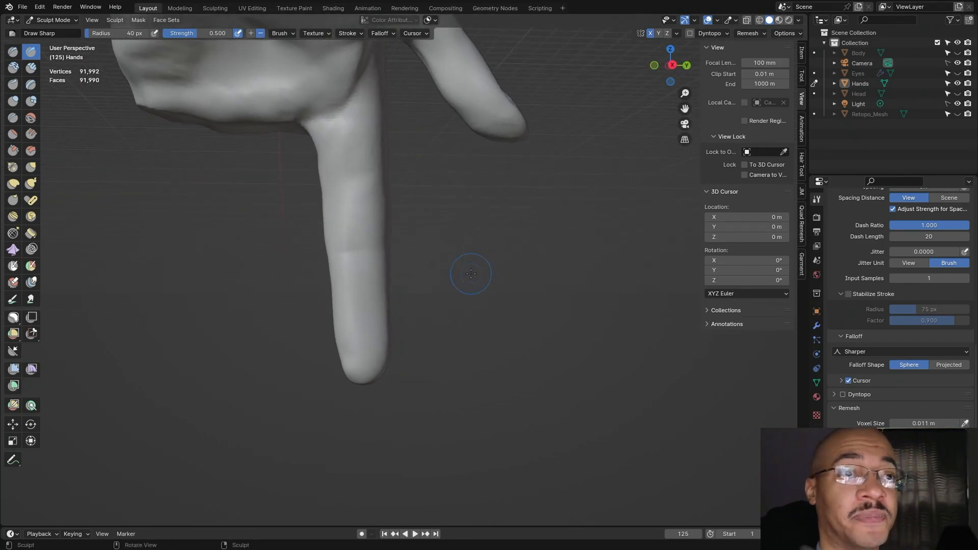
{"action": "left_click_drag", "start_coordinate": [333, 252], "coordinate": [334, 251]}
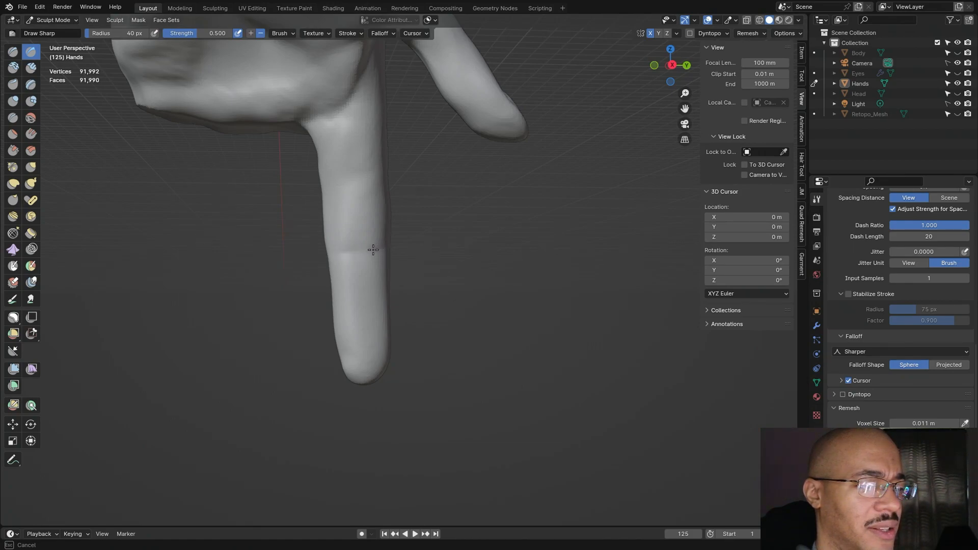
{"action": "left_click_drag", "start_coordinate": [335, 252], "coordinate": [336, 252]}
{"action": "mouse_move", "coordinate": [335, 251]}
{"action": "middle_mouse_down"}
{"action": "mouse_move", "coordinate": [543, 248]}
{"action": "mouse_move", "coordinate": [605, 273]}
{"action": "middle_mouse_up"}
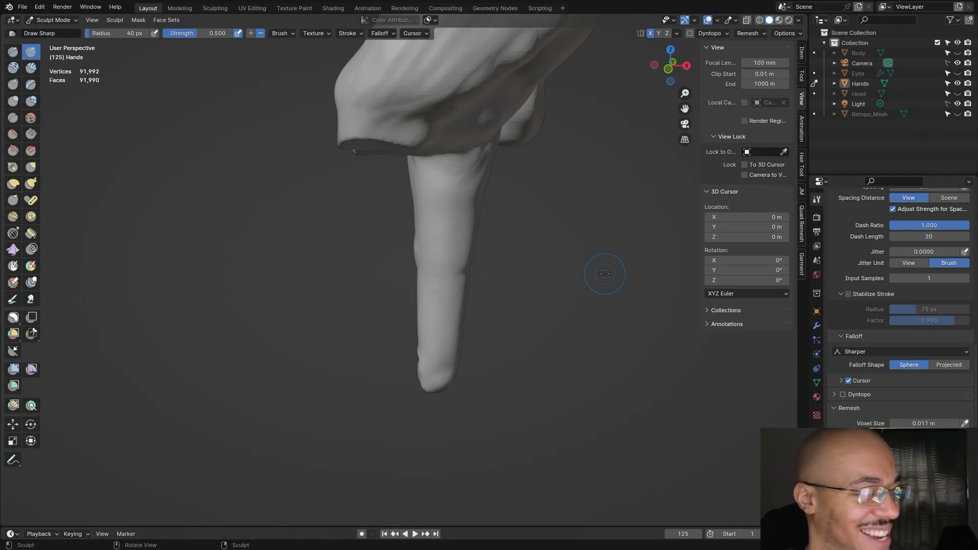
{"action": "middle_click_drag", "start_coordinate": [541, 257], "coordinate": [356, 232]}
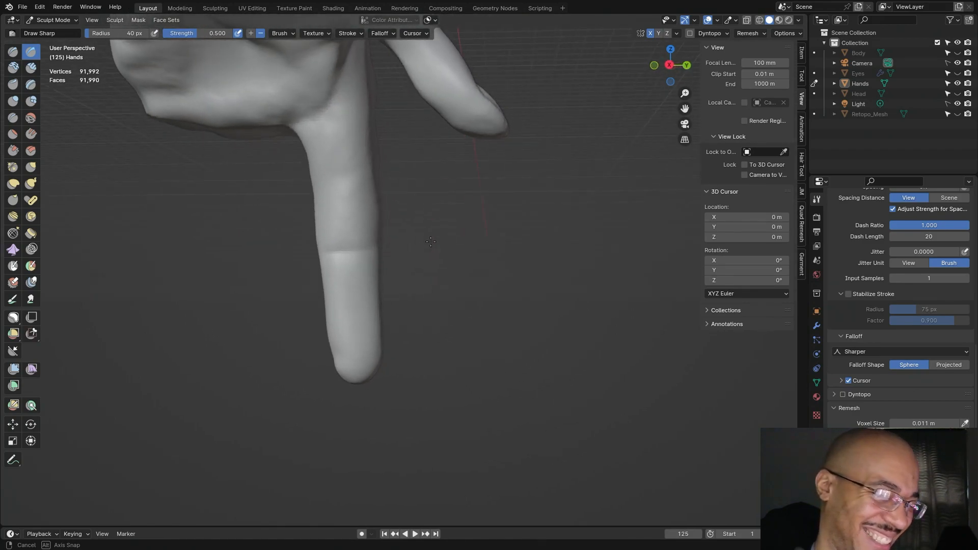
Step: Deepen the middle joint's palm-side crease and extend it toward both sides of the index finger with repeated Draw Sharp strokes
{"action": "left_click_drag", "start_coordinate": [363, 244], "coordinate": [335, 239]}
{"action": "middle_click_drag", "start_coordinate": [338, 235], "coordinate": [382, 236]}
{"action": "left_click_drag", "start_coordinate": [385, 237], "coordinate": [363, 244]}
{"action": "mouse_move", "coordinate": [422, 246]}
{"action": "middle_mouse_down"}
{"action": "mouse_move", "coordinate": [463, 277]}
{"action": "mouse_move", "coordinate": [346, 252]}
{"action": "middle_mouse_up"}
{"action": "left_click_drag", "start_coordinate": [342, 251], "coordinate": [343, 246]}
{"action": "middle_click_drag", "start_coordinate": [345, 247], "coordinate": [516, 254]}
{"action": "left_click_drag", "start_coordinate": [371, 247], "coordinate": [364, 243]}
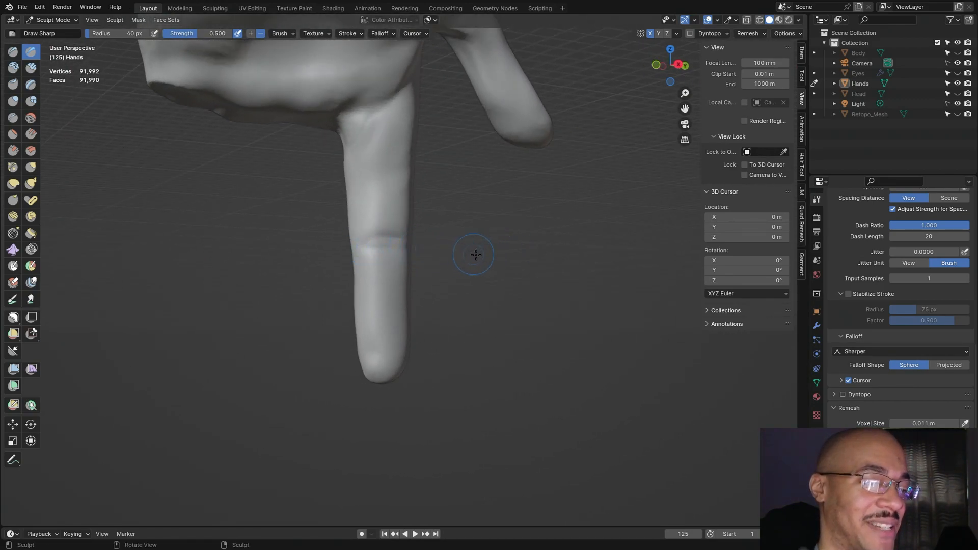
Step: Apply a short Draw Sharp stroke on the palm side of the index finger's base, where it meets the palm
{"action": "middle_click_drag", "start_coordinate": [469, 254], "coordinate": [441, 259]}
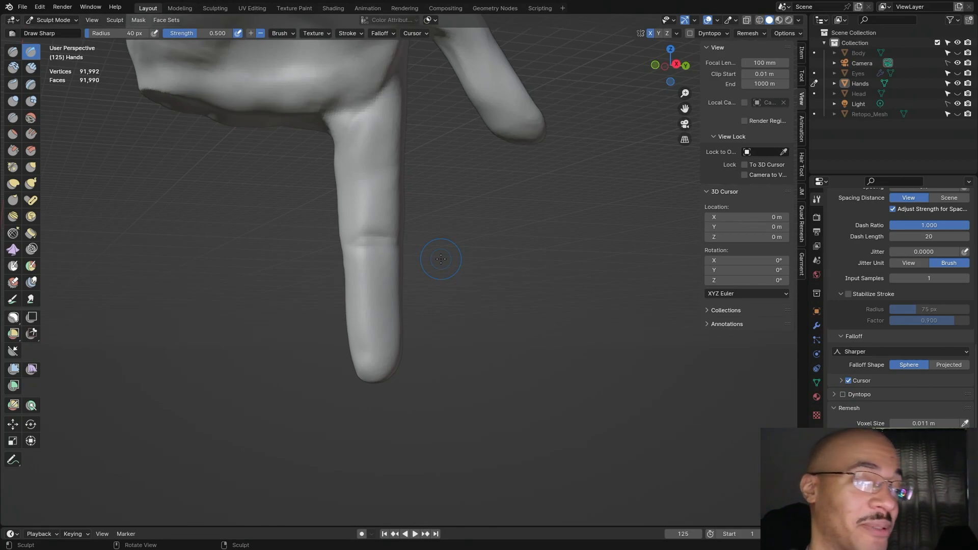
{"action": "mouse_move", "coordinate": [441, 258]}
{"action": "middle_mouse_down"}
{"action": "mouse_move", "coordinate": [520, 247]}
{"action": "mouse_move", "coordinate": [462, 258]}
{"action": "middle_mouse_up"}
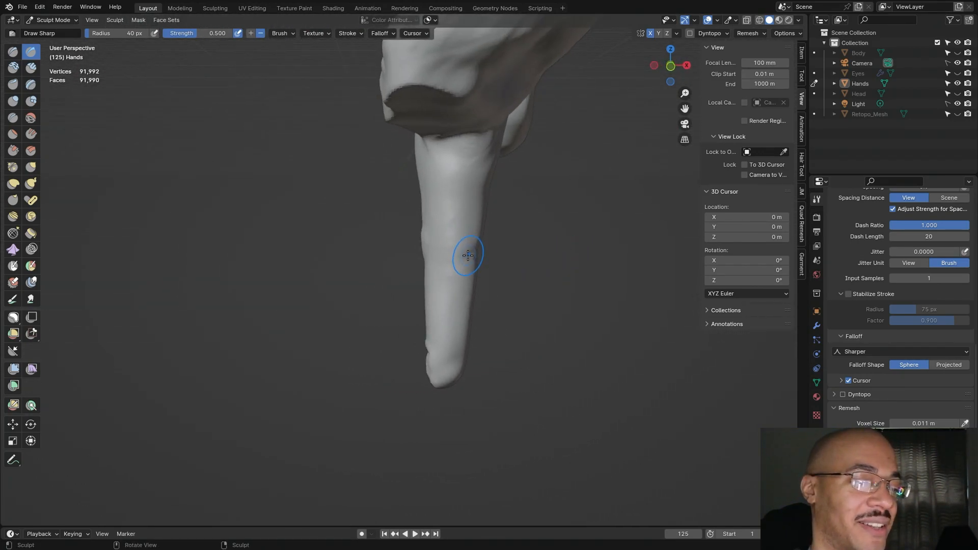
{"action": "left_click_drag", "start_coordinate": [551, 257], "coordinate": [508, 271], "text": "alt"}
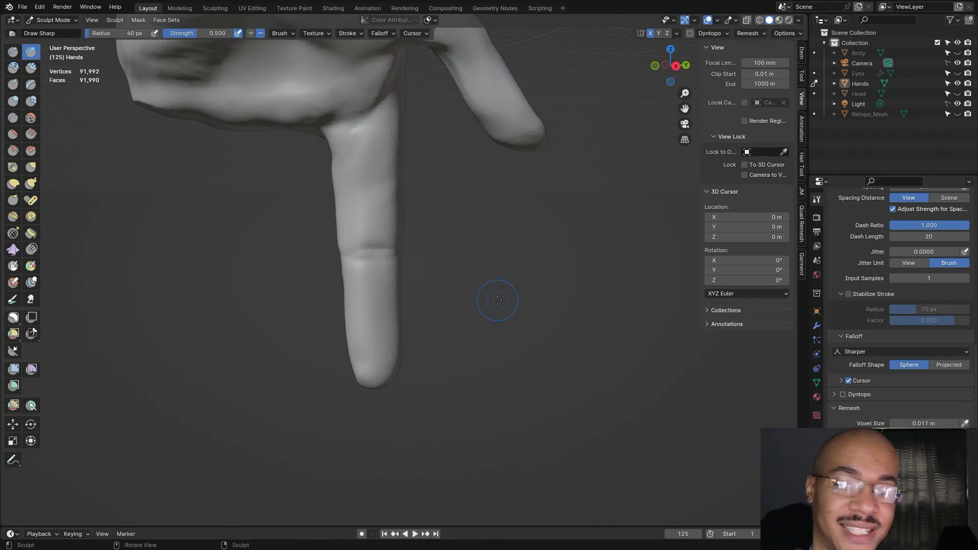
{"action": "mouse_move", "coordinate": [353, 128]}
{"action": "left_mouse_down"}
{"action": "mouse_move", "coordinate": [334, 131]}
{"action": "mouse_move", "coordinate": [372, 124]}
{"action": "mouse_move", "coordinate": [394, 106]}
{"action": "mouse_move", "coordinate": [351, 132]}
{"action": "left_mouse_up"}
Step: Examine the whole hand and the creased index finger from the back and palm side
{"action": "mouse_move", "coordinate": [473, 191]}
{"action": "left_mouse_down", "text": "alt"}
{"action": "mouse_move", "coordinate": [416, 173]}
{"action": "mouse_move", "coordinate": [531, 240]}
{"action": "mouse_move", "coordinate": [376, 262]}
{"action": "mouse_move", "coordinate": [492, 221]}
{"action": "left_mouse_up", "text": "alt"}
{"action": "middle_click_drag", "start_coordinate": [492, 221], "coordinate": [498, 230]}
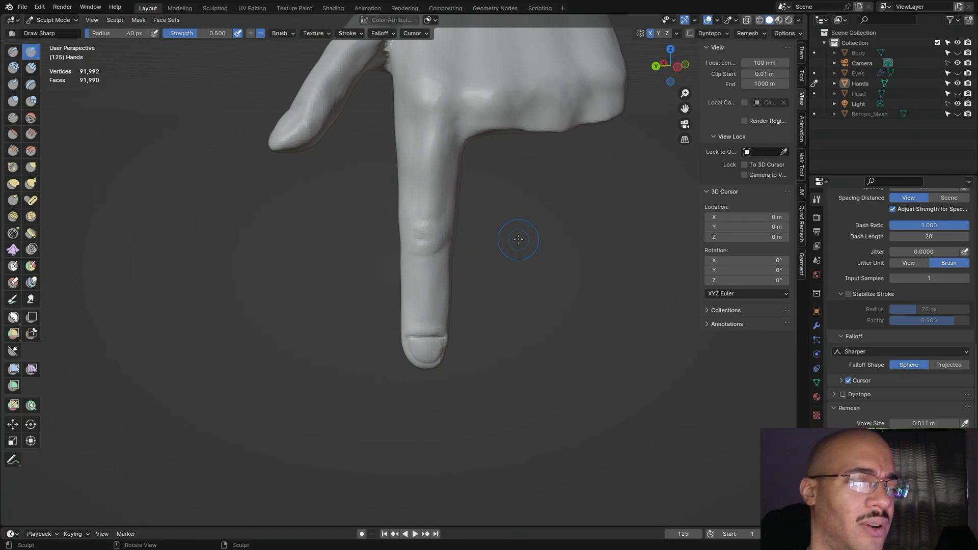
{"action": "scroll", "coordinate": [585, 240], "scroll_direction": "down", "scroll_amount": 4}
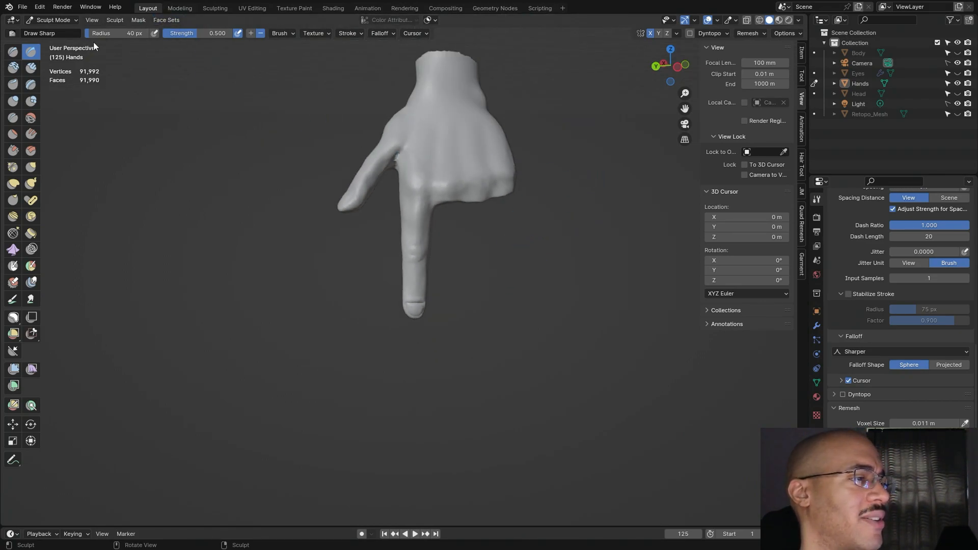
{"action": "middle_click_drag", "start_coordinate": [327, 277], "coordinate": [374, 271]}
{"action": "scroll", "coordinate": [379, 225], "scroll_direction": "up", "scroll_amount": 3}
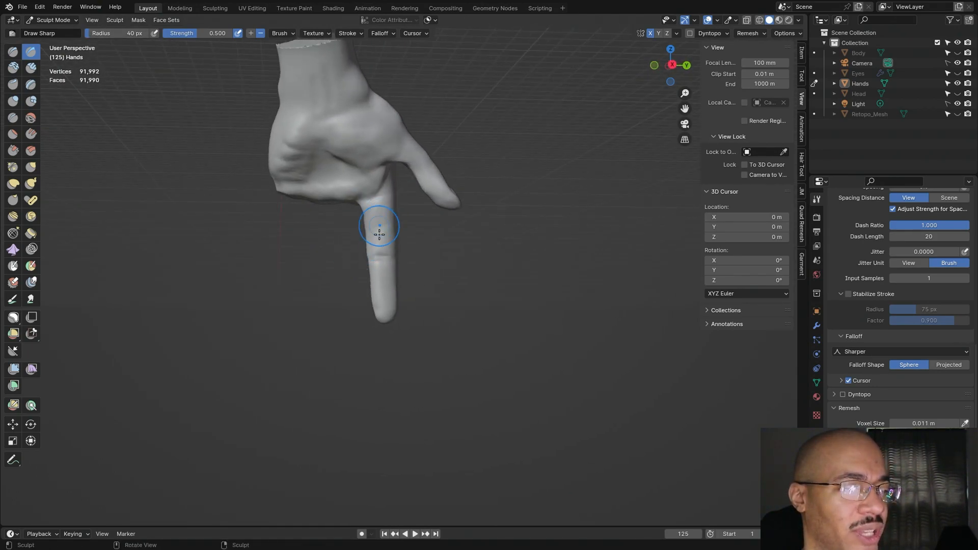
{"action": "middle_click_drag", "start_coordinate": [423, 278], "coordinate": [406, 273]}
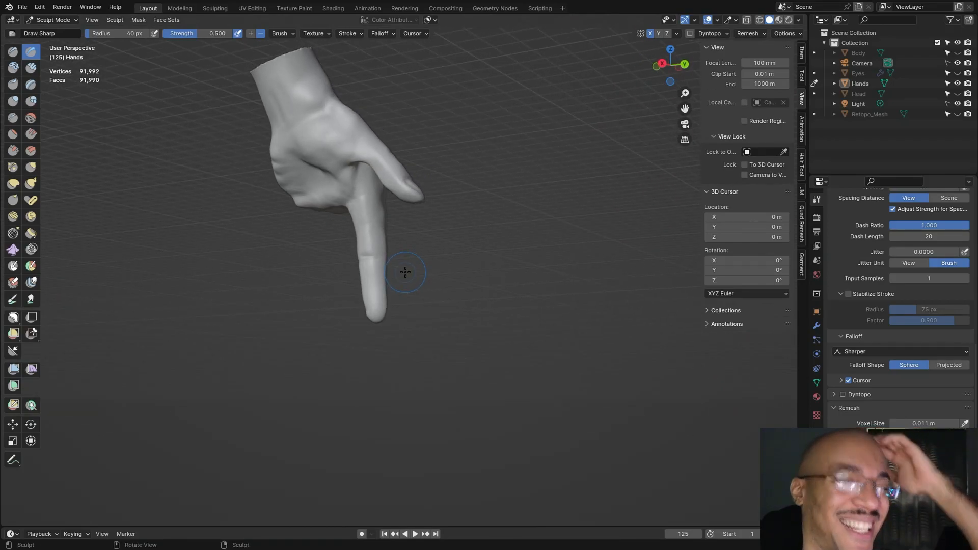
Step: Shorten the index finger from the back of the hand with Grab strokes at a 118 px radius on its tip and outer segments
{"action": "middle_click_drag", "start_coordinate": [444, 270], "coordinate": [247, 220]}
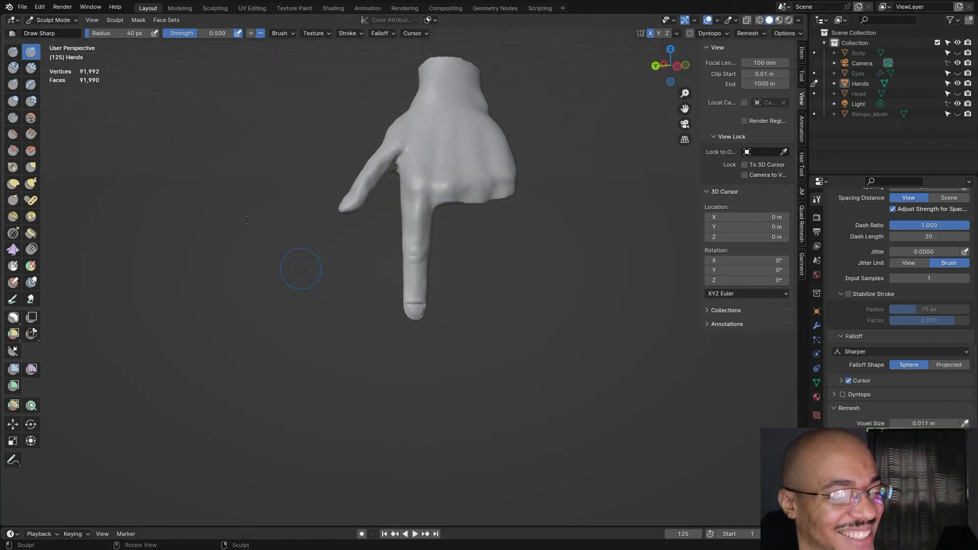
{"action": "left_click_drag", "start_coordinate": [118, 33], "coordinate": [131, 33]}
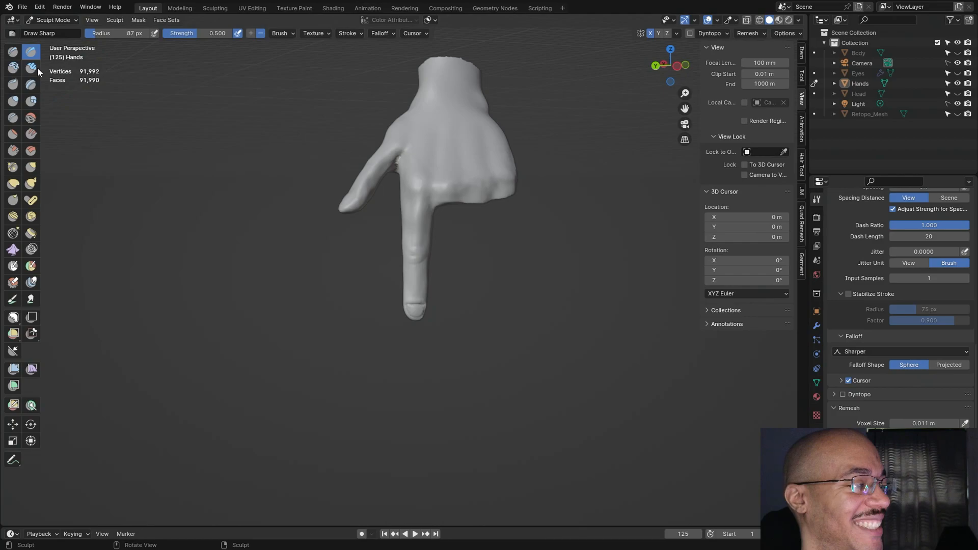
{"action": "left_click", "coordinate": [32, 167]}
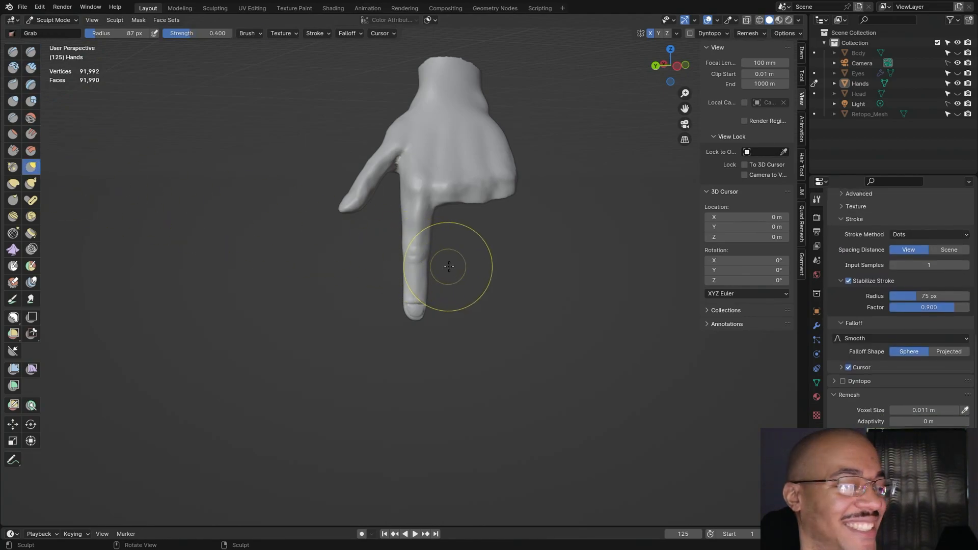
{"action": "left_click_drag", "start_coordinate": [113, 33], "coordinate": [119, 33]}
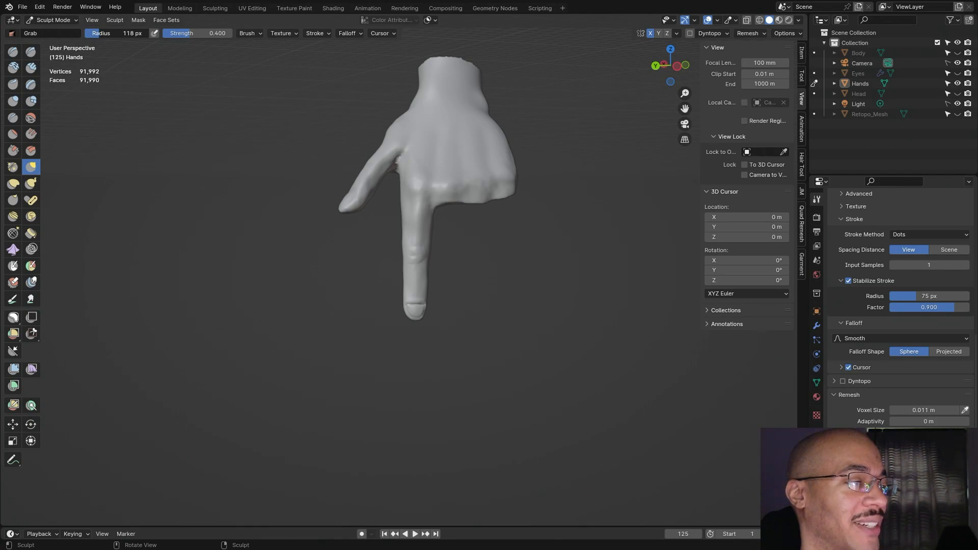
{"action": "mouse_move", "coordinate": [412, 280]}
{"action": "left_mouse_down"}
{"action": "mouse_move", "coordinate": [411, 251]}
{"action": "mouse_move", "coordinate": [404, 273]}
{"action": "left_mouse_up"}
{"action": "left_click_drag", "start_coordinate": [414, 305], "coordinate": [413, 304]}
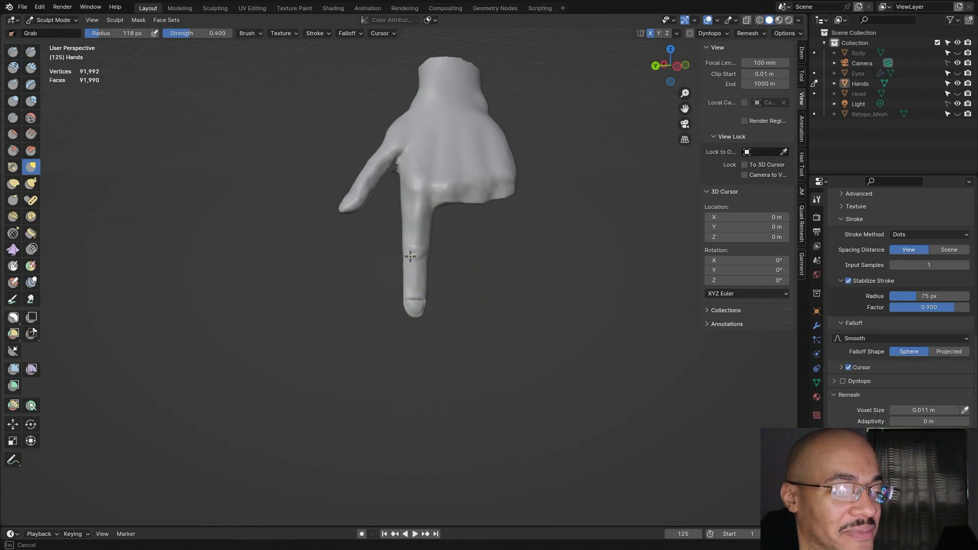
{"action": "left_click_drag", "start_coordinate": [410, 309], "coordinate": [416, 307]}
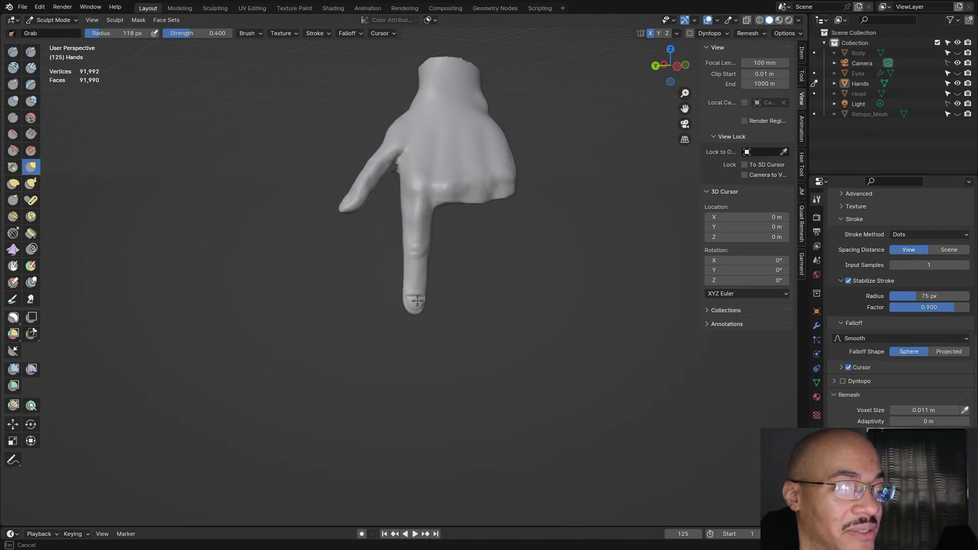
{"action": "mouse_move", "coordinate": [338, 295]}
{"action": "middle_mouse_down"}
{"action": "mouse_move", "coordinate": [488, 281]}
{"action": "mouse_move", "coordinate": [347, 293]}
{"action": "mouse_move", "coordinate": [392, 291]}
{"action": "middle_mouse_up"}
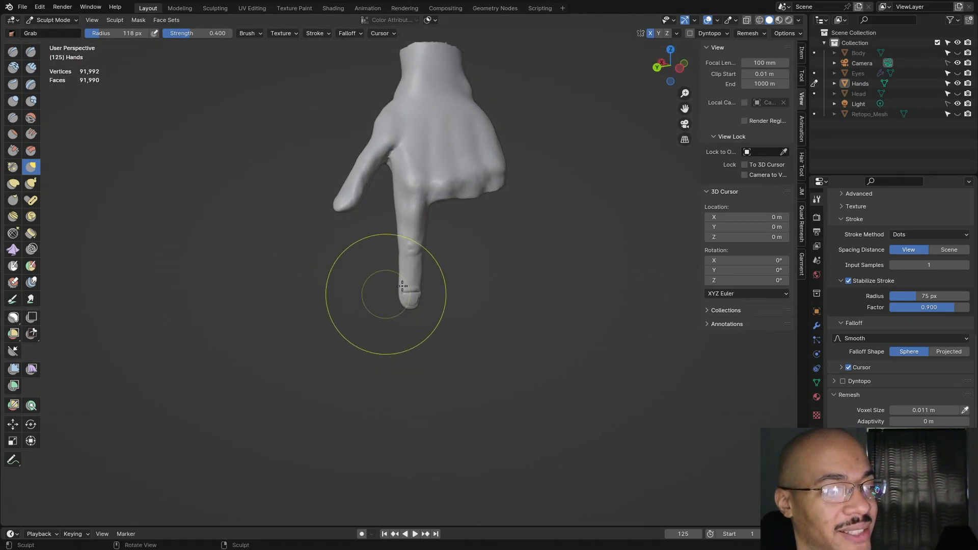
{"action": "left_click_drag", "start_coordinate": [411, 295], "coordinate": [412, 292]}
{"action": "left_click_drag", "start_coordinate": [411, 256], "coordinate": [412, 255]}
Step: Push the index fingertip and the middle joint's crease toward the palm with Grab strokes from the palm side
{"action": "mouse_move", "coordinate": [444, 273]}
{"action": "middle_mouse_down"}
{"action": "mouse_move", "coordinate": [544, 273]}
{"action": "mouse_move", "coordinate": [404, 261]}
{"action": "mouse_move", "coordinate": [640, 257]}
{"action": "middle_mouse_up"}
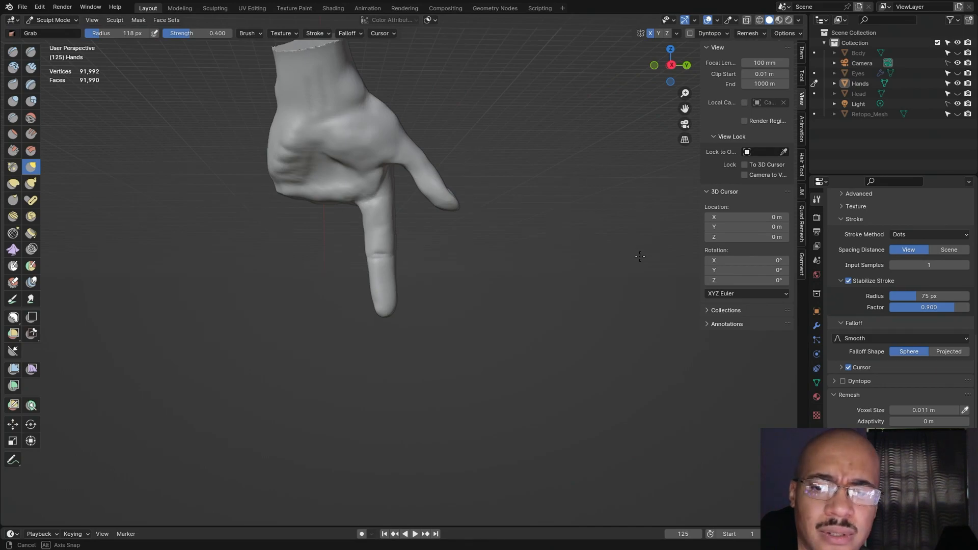
{"action": "middle_click_drag", "start_coordinate": [640, 256], "coordinate": [515, 249]}
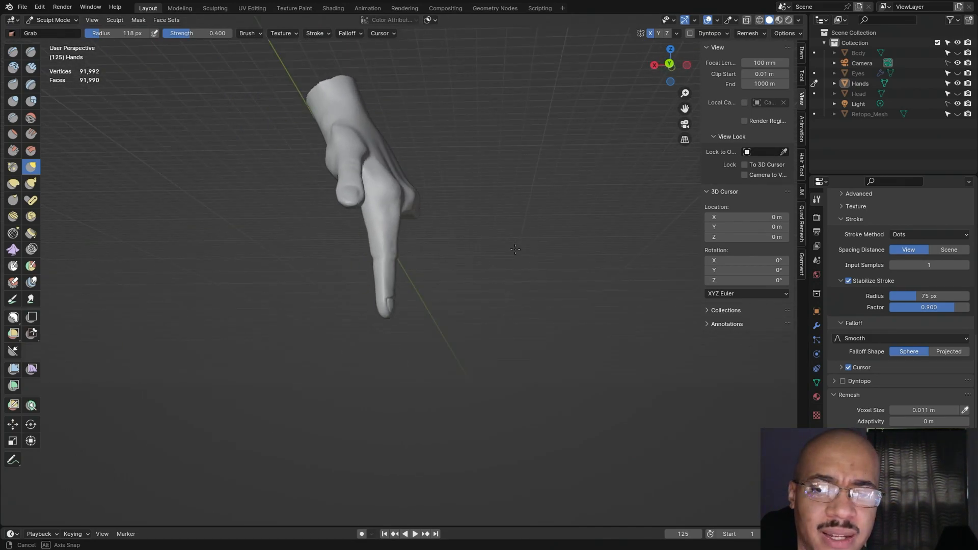
{"action": "middle_click_drag", "start_coordinate": [515, 249], "coordinate": [516, 249]}
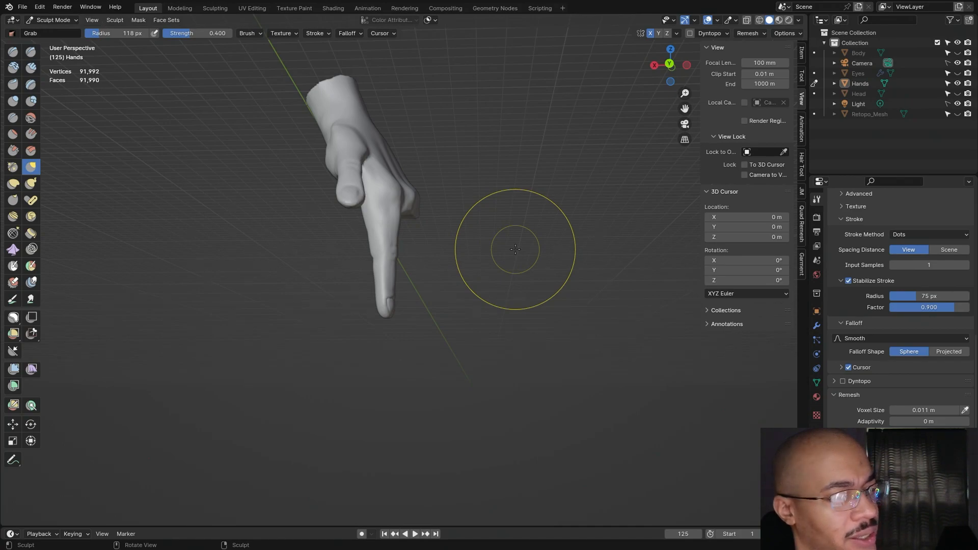
{"action": "middle_click_drag", "start_coordinate": [461, 269], "coordinate": [542, 277]}
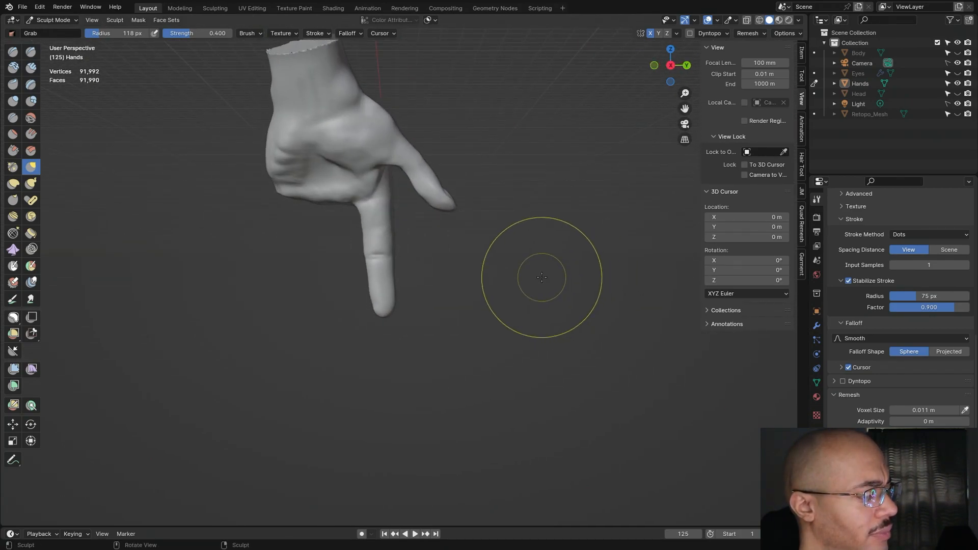
{"action": "left_click_drag", "start_coordinate": [380, 258], "coordinate": [378, 258]}
{"action": "left_click_drag", "start_coordinate": [387, 309], "coordinate": [384, 298]}
{"action": "left_click_drag", "start_coordinate": [382, 257], "coordinate": [381, 244]}
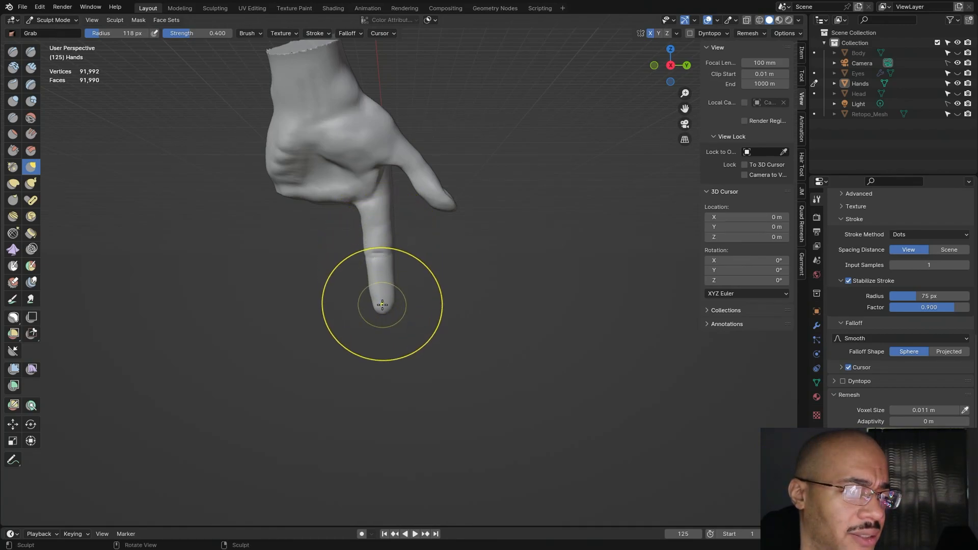
{"action": "middle_click_drag", "start_coordinate": [382, 304], "coordinate": [384, 289]}
{"action": "left_click_drag", "start_coordinate": [384, 289], "coordinate": [387, 304]}
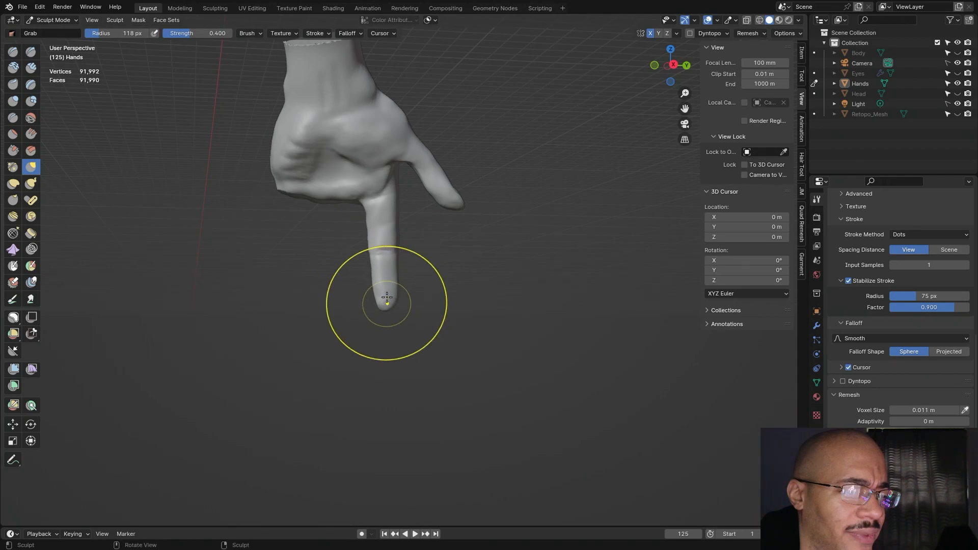
{"action": "left_click_drag", "start_coordinate": [379, 237], "coordinate": [385, 250]}
{"action": "left_click_drag", "start_coordinate": [387, 301], "coordinate": [377, 299]}
Step: Compare the index finger's length from the back of the hand and nudge its tip and middle section with Grab
{"action": "middle_click_drag", "start_coordinate": [377, 299], "coordinate": [260, 283]}
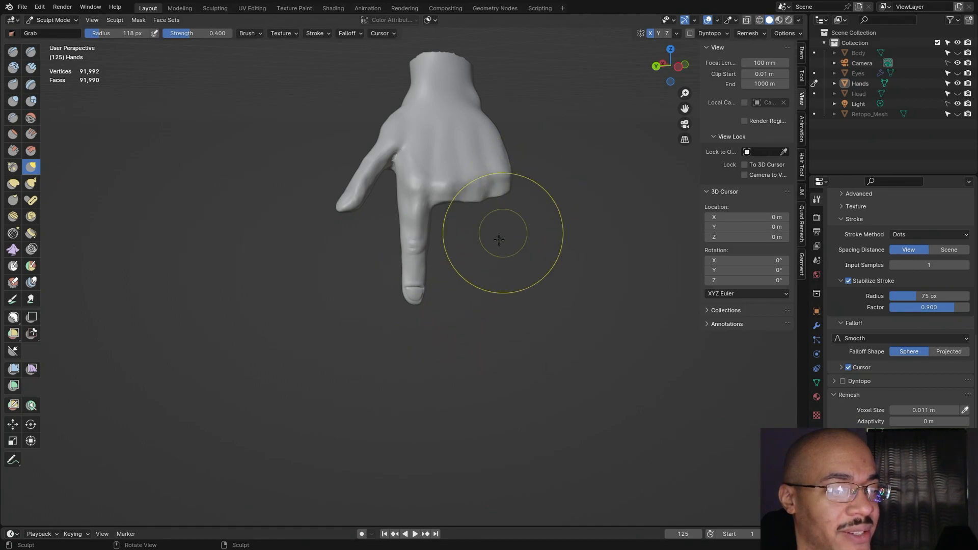
{"action": "mouse_move", "coordinate": [469, 284]}
{"action": "middle_mouse_down"}
{"action": "mouse_move", "coordinate": [520, 274]}
{"action": "mouse_move", "coordinate": [514, 291]}
{"action": "middle_mouse_up"}
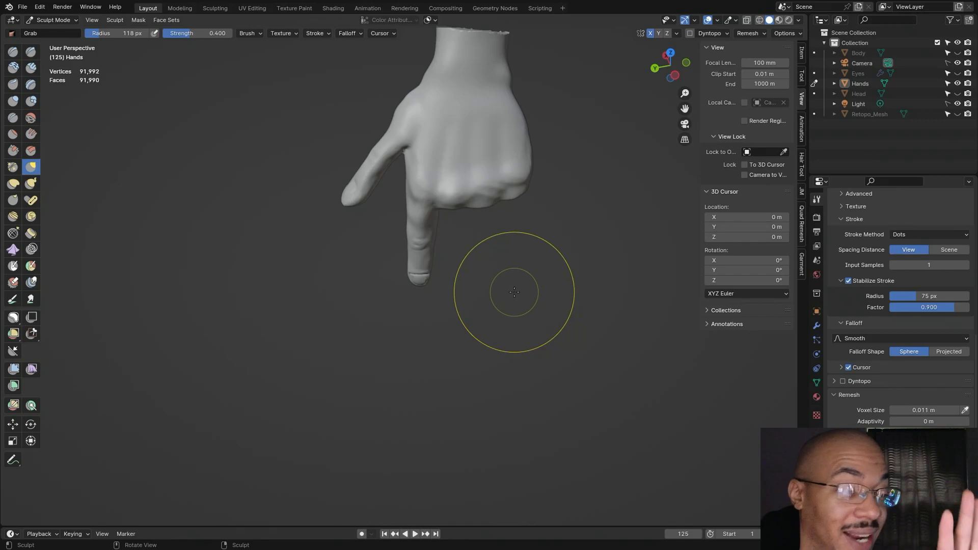
{"action": "mouse_move", "coordinate": [514, 292]}
{"action": "middle_mouse_down"}
{"action": "mouse_move", "coordinate": [502, 246]}
{"action": "mouse_move", "coordinate": [374, 289]}
{"action": "middle_mouse_up"}
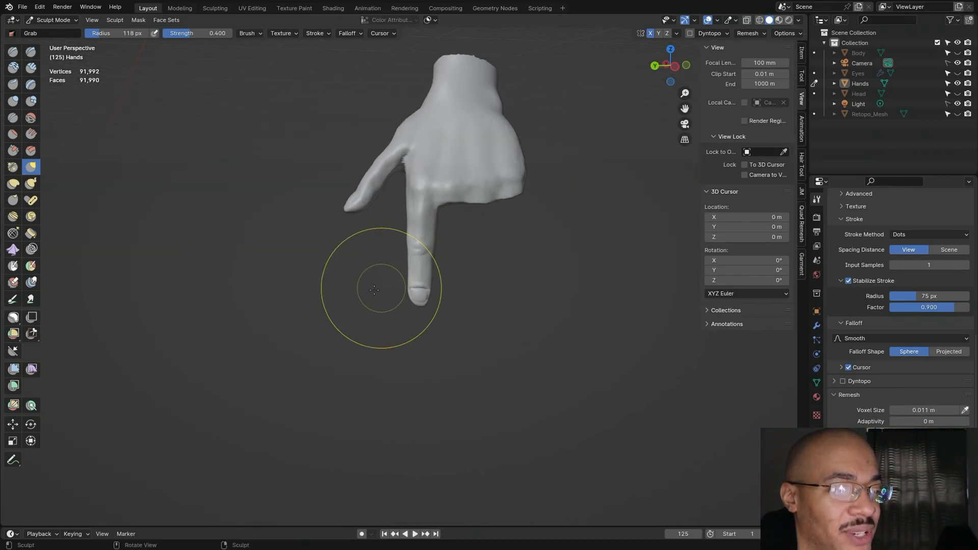
{"action": "mouse_move", "coordinate": [437, 301]}
{"action": "middle_mouse_down"}
{"action": "mouse_move", "coordinate": [531, 299]}
{"action": "mouse_move", "coordinate": [397, 281]}
{"action": "middle_mouse_up"}
{"action": "left_click_drag", "start_coordinate": [380, 311], "coordinate": [379, 306]}
{"action": "left_click_drag", "start_coordinate": [385, 270], "coordinate": [388, 288]}
{"action": "middle_click_drag", "start_coordinate": [414, 300], "coordinate": [218, 305]}
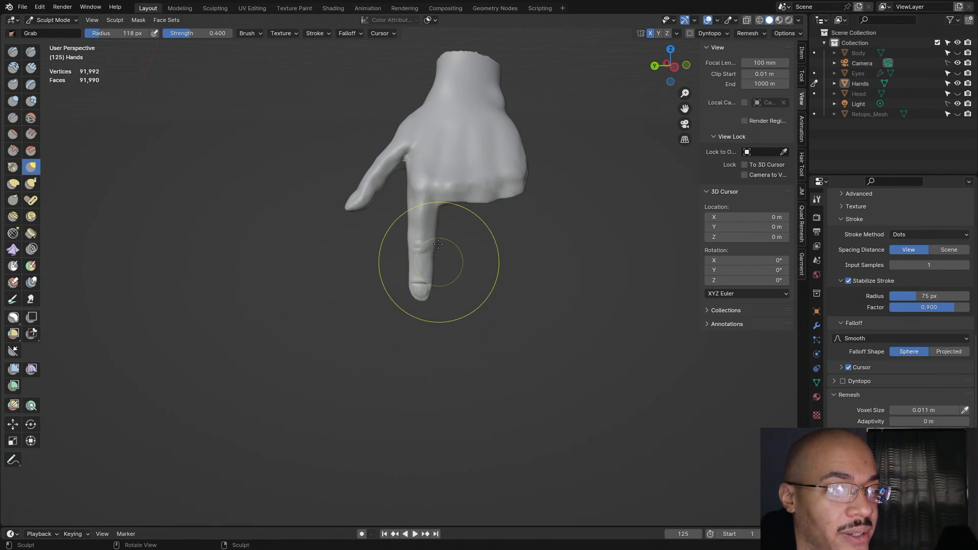
{"action": "mouse_move", "coordinate": [308, 310]}
{"action": "middle_mouse_down"}
{"action": "mouse_move", "coordinate": [298, 308]}
{"action": "mouse_move", "coordinate": [322, 302]}
{"action": "middle_mouse_up"}
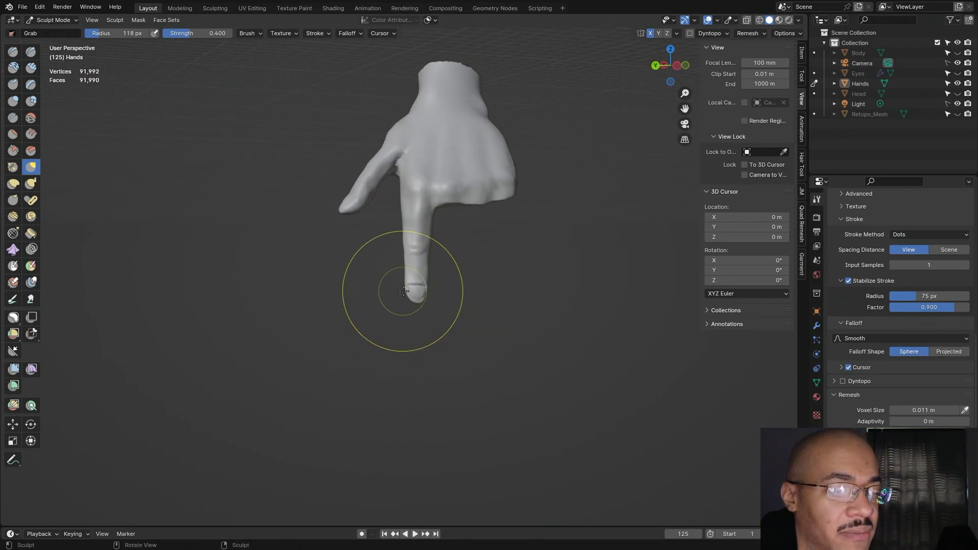
Step: Shorten the index finger further with repeated Grab strokes on the fingertip and middle-joint crease from the palm side
{"action": "mouse_move", "coordinate": [459, 305]}
{"action": "middle_mouse_down"}
{"action": "mouse_move", "coordinate": [521, 304]}
{"action": "mouse_move", "coordinate": [507, 305]}
{"action": "middle_mouse_up"}
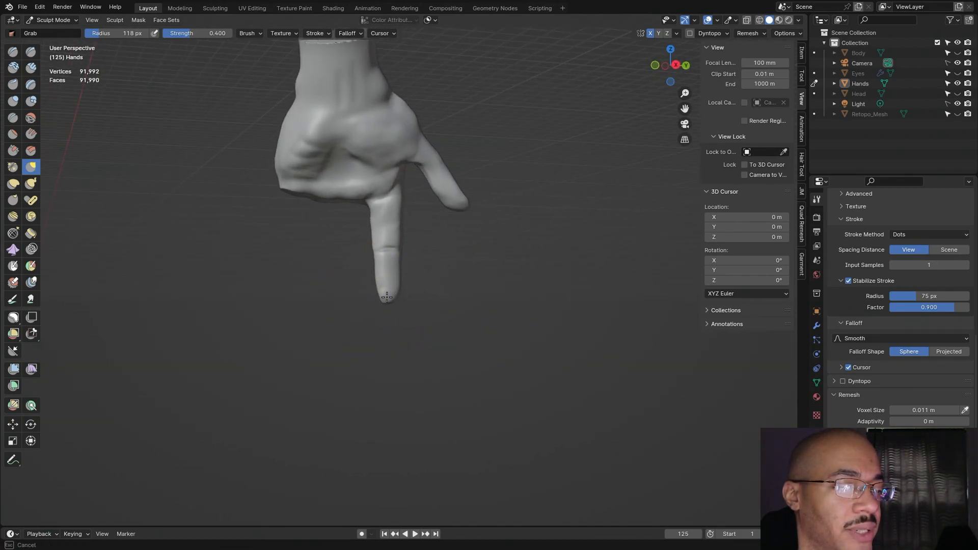
{"action": "left_click_drag", "start_coordinate": [387, 260], "coordinate": [386, 247]}
{"action": "mouse_move", "coordinate": [444, 288]}
{"action": "middle_mouse_down"}
{"action": "mouse_move", "coordinate": [426, 278]}
{"action": "mouse_move", "coordinate": [461, 278]}
{"action": "middle_mouse_up"}
{"action": "left_click_drag", "start_coordinate": [390, 249], "coordinate": [388, 242]}
{"action": "left_click_drag", "start_coordinate": [388, 299], "coordinate": [388, 290]}
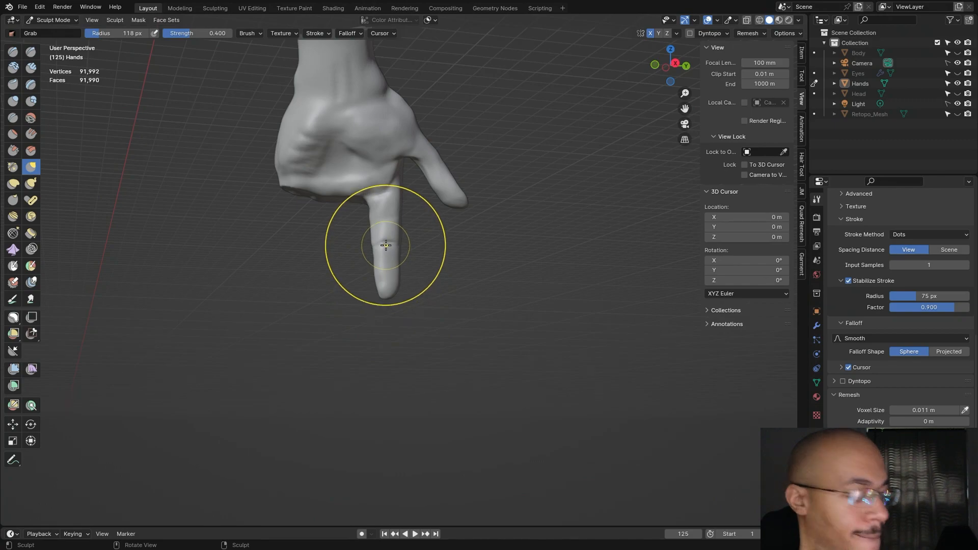
{"action": "left_click_drag", "start_coordinate": [386, 246], "coordinate": [387, 247]}
{"action": "left_click_drag", "start_coordinate": [389, 295], "coordinate": [389, 283]}
{"action": "middle_click_drag", "start_coordinate": [386, 275], "coordinate": [381, 288]}
{"action": "left_click_drag", "start_coordinate": [391, 252], "coordinate": [384, 239]}
{"action": "left_click_drag", "start_coordinate": [384, 288], "coordinate": [383, 285]}
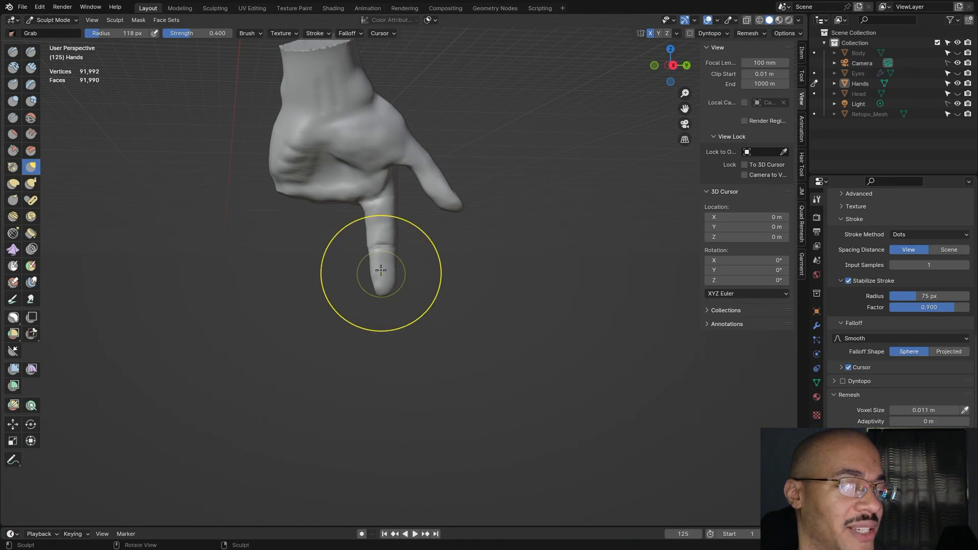
{"action": "left_click_drag", "start_coordinate": [379, 248], "coordinate": [385, 260]}
Step: Move the index finger's middle knuckle closer to its base with Grab strokes on the back of the hand
{"action": "mouse_move", "coordinate": [389, 266]}
{"action": "middle_mouse_down"}
{"action": "mouse_move", "coordinate": [225, 296]}
{"action": "mouse_move", "coordinate": [235, 316]}
{"action": "middle_mouse_up"}
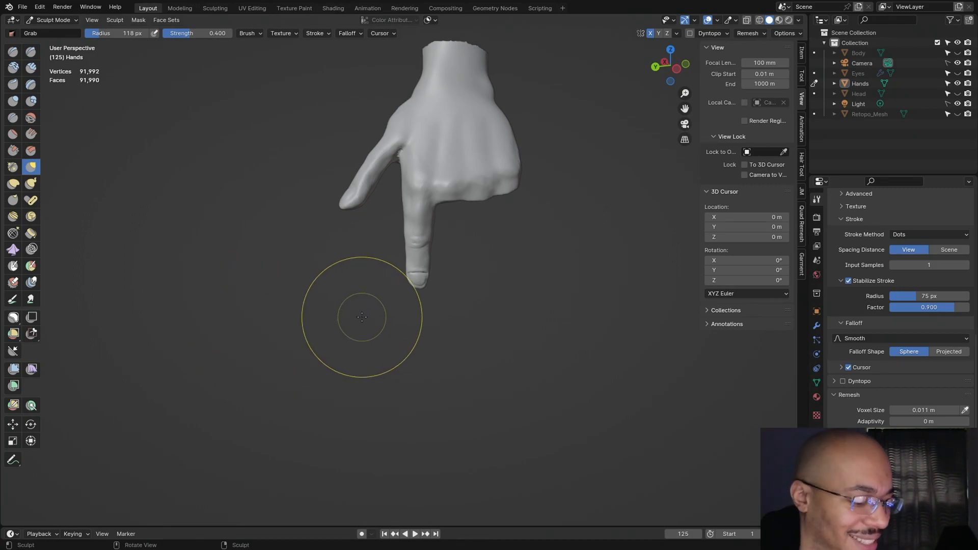
{"action": "mouse_move", "coordinate": [410, 267]}
{"action": "left_mouse_down"}
{"action": "mouse_move", "coordinate": [413, 276]}
{"action": "mouse_move", "coordinate": [418, 243]}
{"action": "left_mouse_up"}
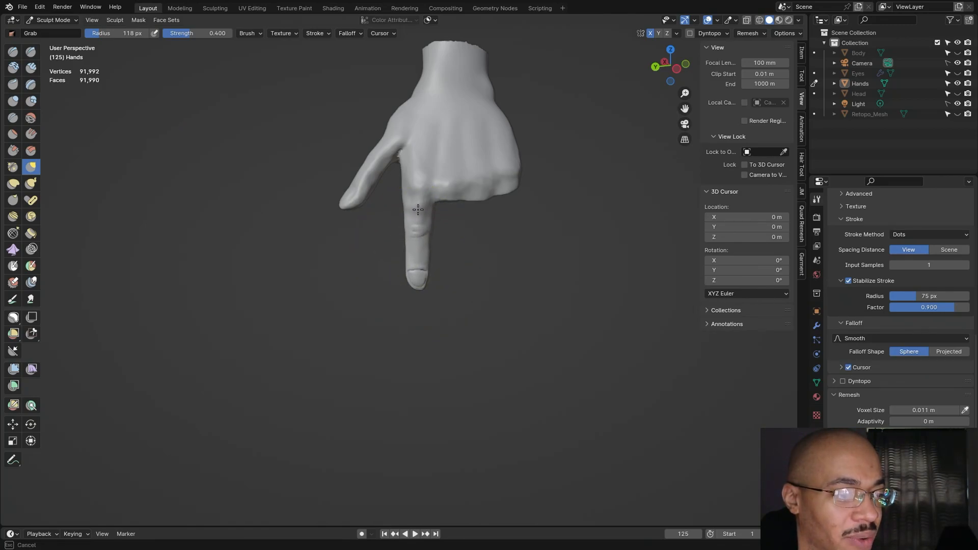
{"action": "left_click_drag", "start_coordinate": [418, 209], "coordinate": [419, 209]}
{"action": "mouse_move", "coordinate": [476, 283]}
{"action": "middle_mouse_down"}
{"action": "mouse_move", "coordinate": [519, 286]}
{"action": "mouse_move", "coordinate": [468, 260]}
{"action": "mouse_move", "coordinate": [522, 257]}
{"action": "middle_mouse_up"}
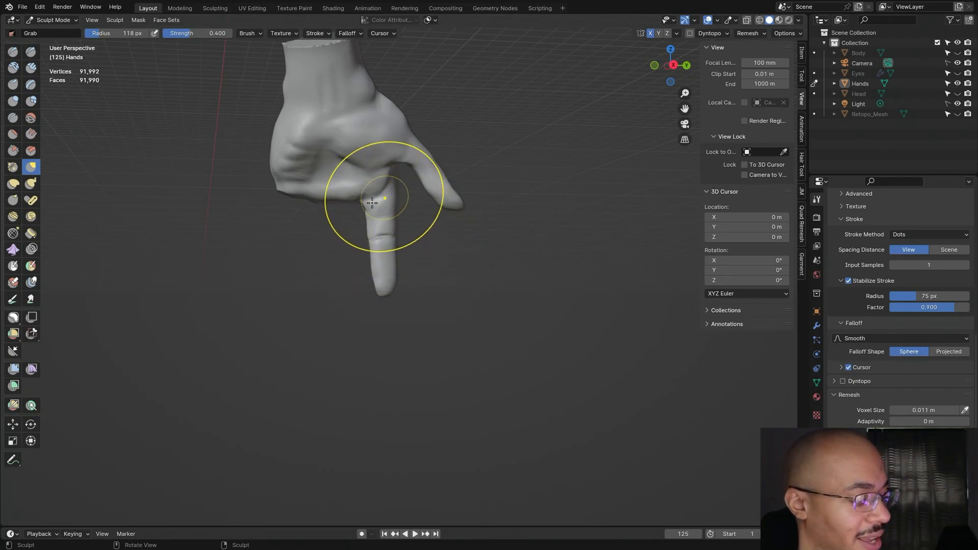
{"action": "mouse_move", "coordinate": [525, 310]}
{"action": "middle_mouse_down"}
{"action": "mouse_move", "coordinate": [308, 270]}
{"action": "mouse_move", "coordinate": [267, 274]}
{"action": "middle_mouse_up"}
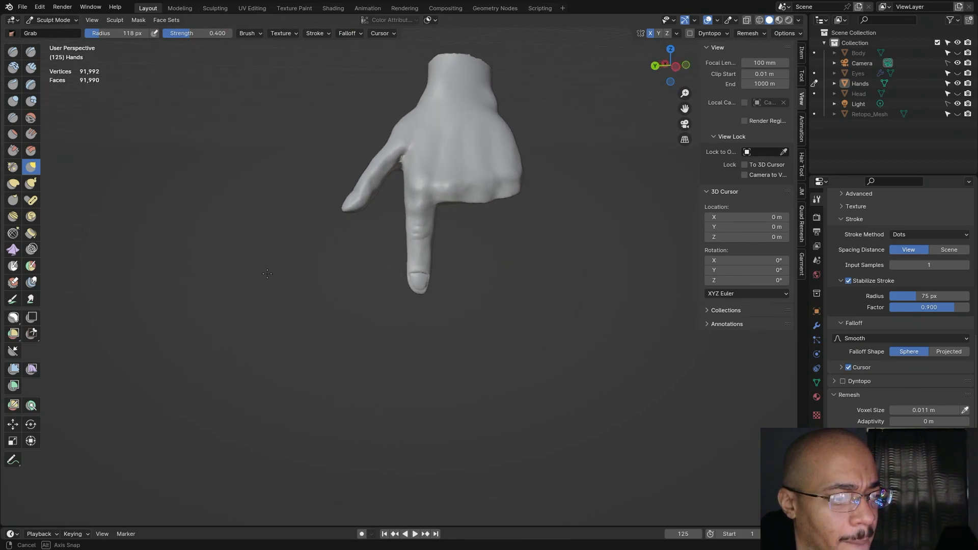
Step: Carve fine wrinkles above the nail on the index finger's outermost joint using Draw Sharp with a 13 px radius
{"action": "scroll", "coordinate": [504, 306], "scroll_direction": "up", "scroll_amount": 1}
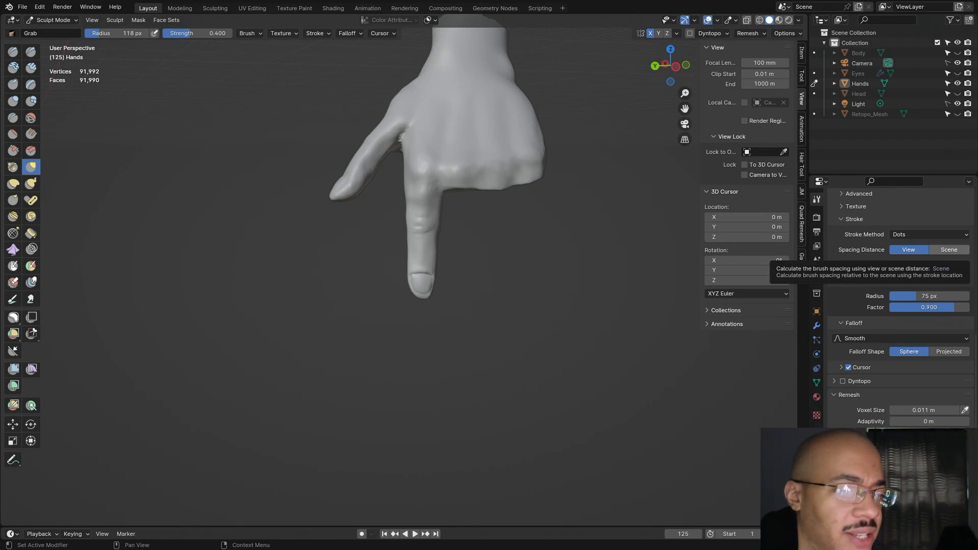
{"action": "scroll", "coordinate": [535, 290], "scroll_direction": "up", "scroll_amount": 2}
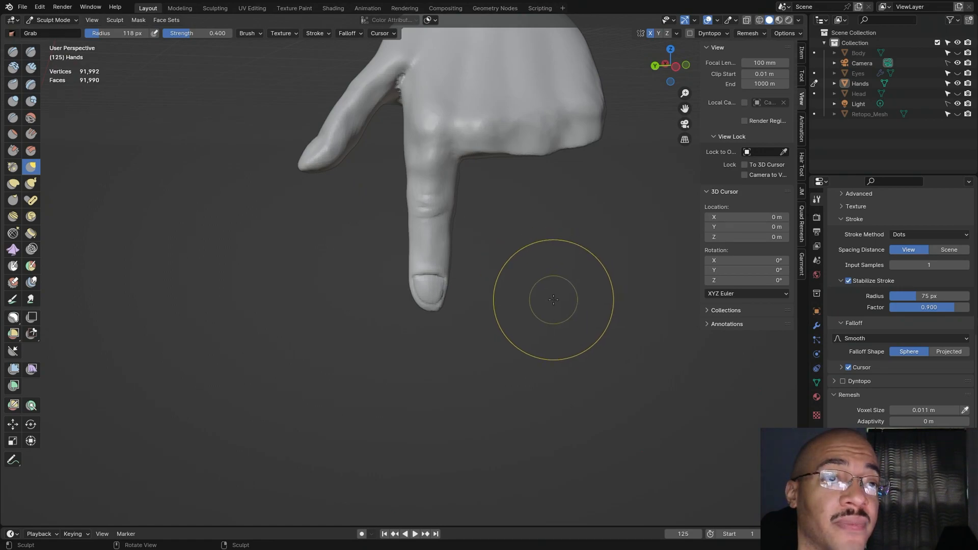
{"action": "scroll", "coordinate": [554, 299], "scroll_direction": "up", "scroll_amount": 1}
{"action": "left_click_drag", "start_coordinate": [96, 31], "coordinate": [75, 20]}
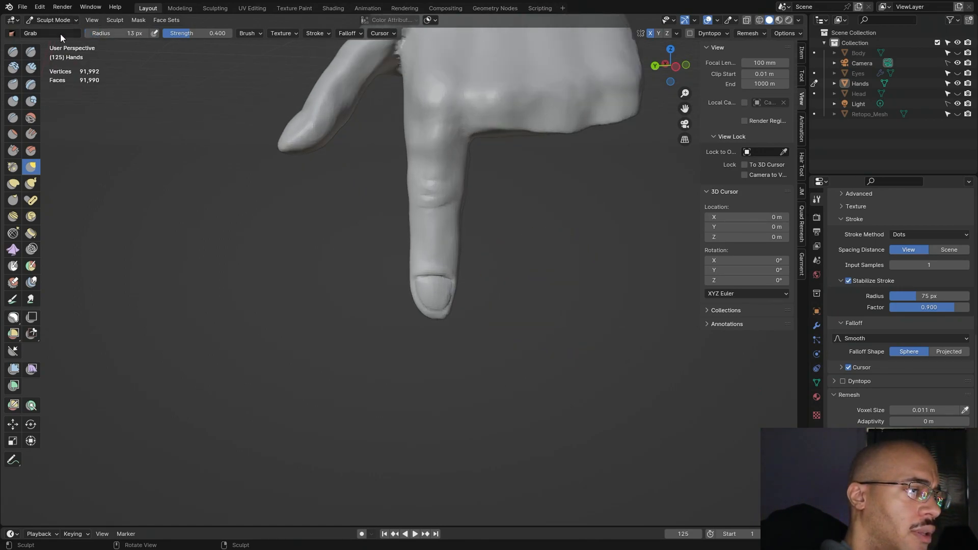
{"action": "left_click", "coordinate": [31, 52]}
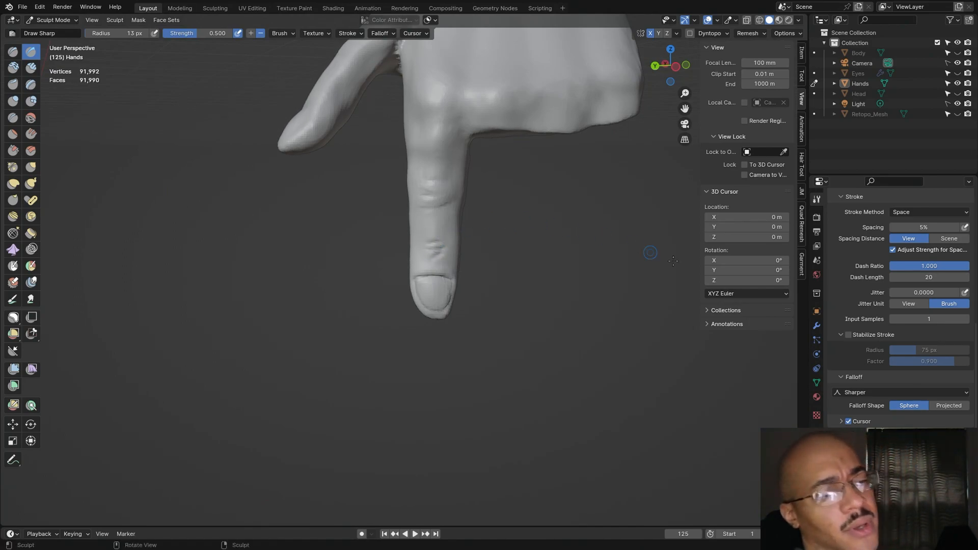
{"action": "mouse_move", "coordinate": [673, 260]}
{"action": "middle_mouse_down"}
{"action": "mouse_move", "coordinate": [606, 258]}
{"action": "mouse_move", "coordinate": [572, 275]}
{"action": "middle_mouse_up"}
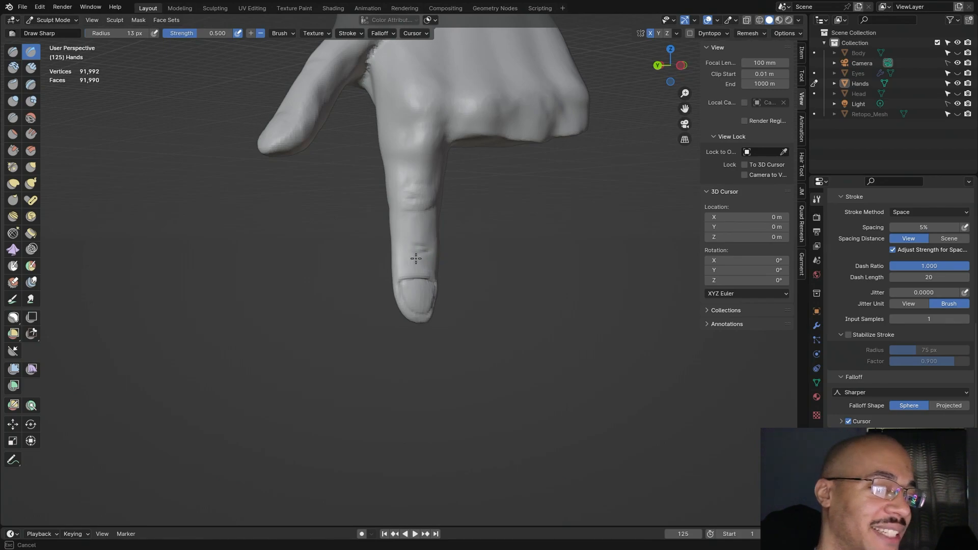
{"action": "middle_click_drag", "start_coordinate": [445, 247], "coordinate": [518, 277]}
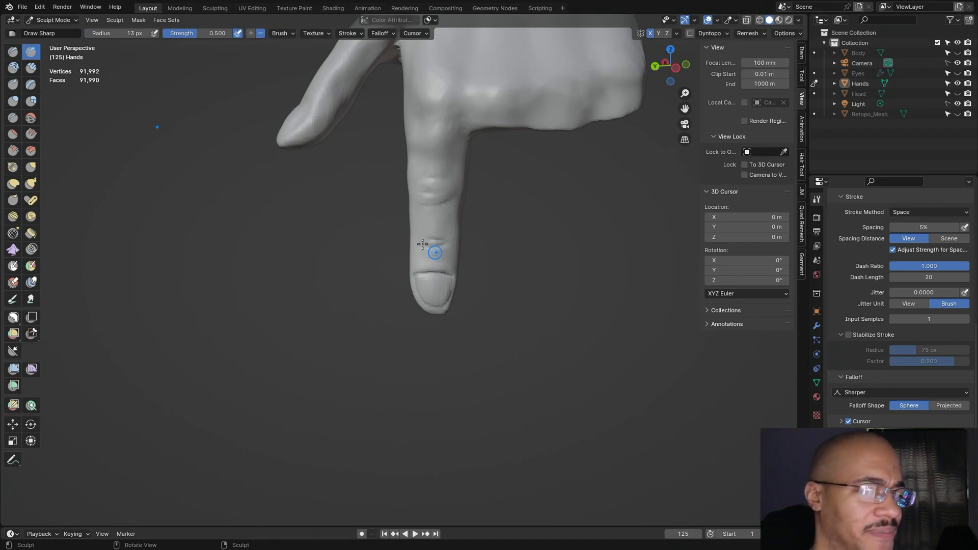
Step: Reshape the index fingertip's edge beside the nail with Grab at a 60 px radius and check the whole hand in Back Orthographic view
{"action": "left_click", "coordinate": [31, 166]}
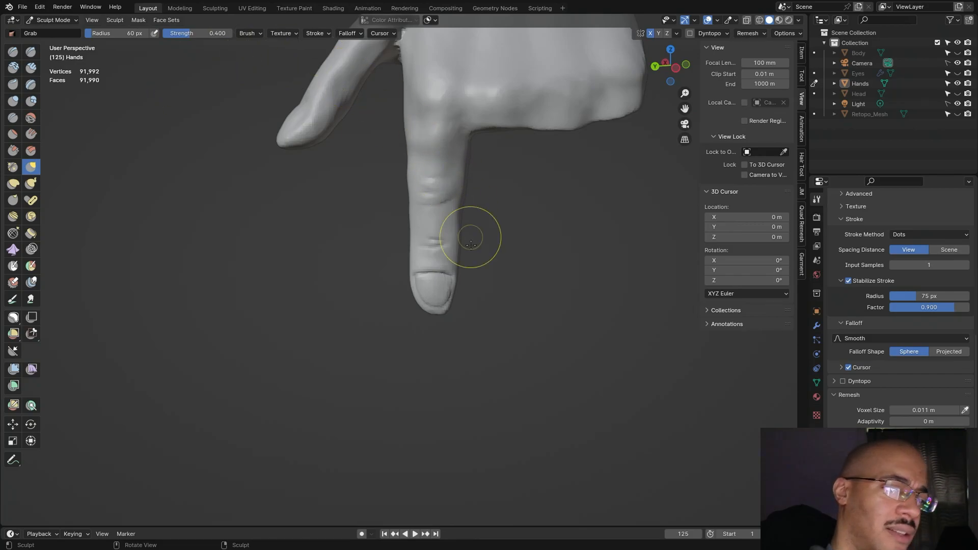
{"action": "left_click_drag", "start_coordinate": [459, 297], "coordinate": [449, 309]}
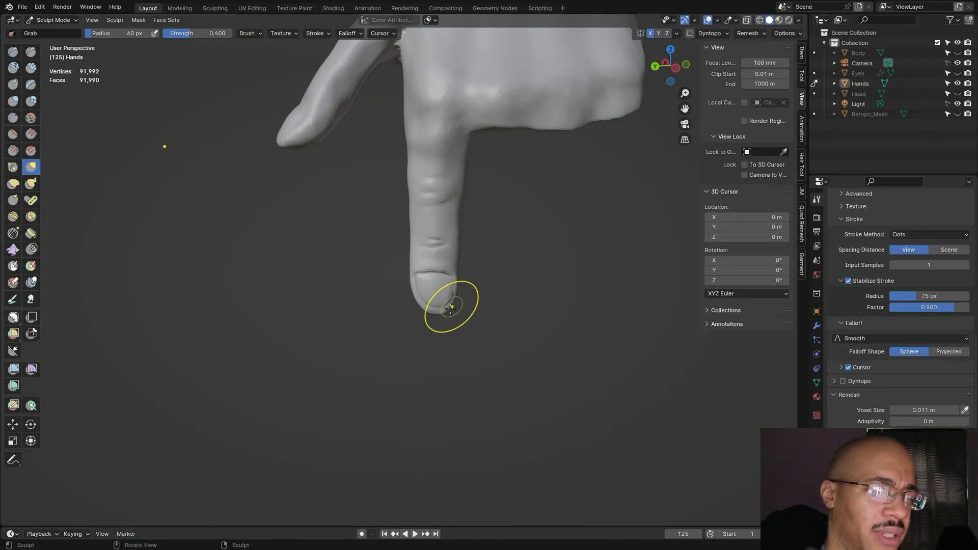
{"action": "middle_click_drag", "start_coordinate": [476, 316], "coordinate": [576, 310]}
{"action": "scroll", "coordinate": [505, 330], "scroll_direction": "down", "scroll_amount": 4}
{"action": "middle_click_drag", "start_coordinate": [505, 330], "coordinate": [499, 331]}
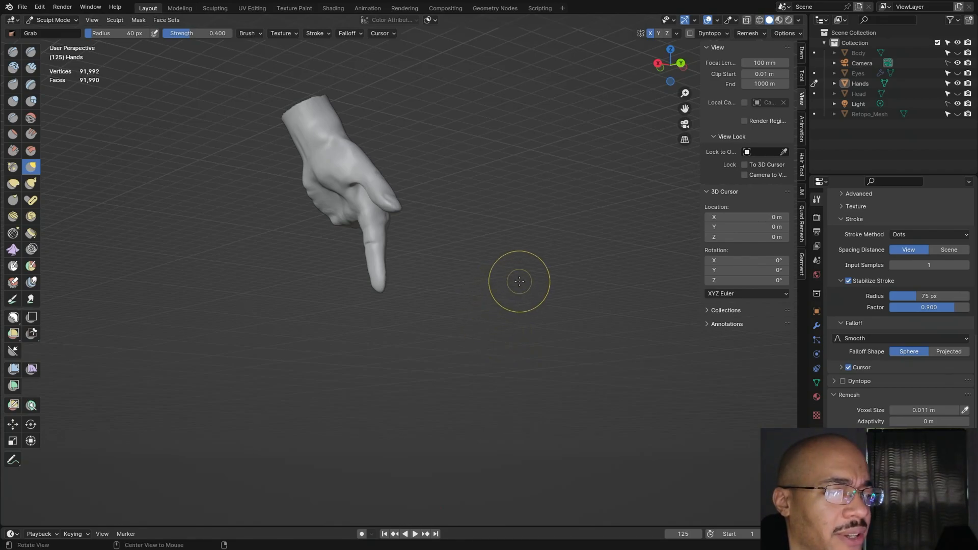
{"action": "middle_click_drag", "start_coordinate": [515, 282], "coordinate": [444, 299], "text": "alt"}
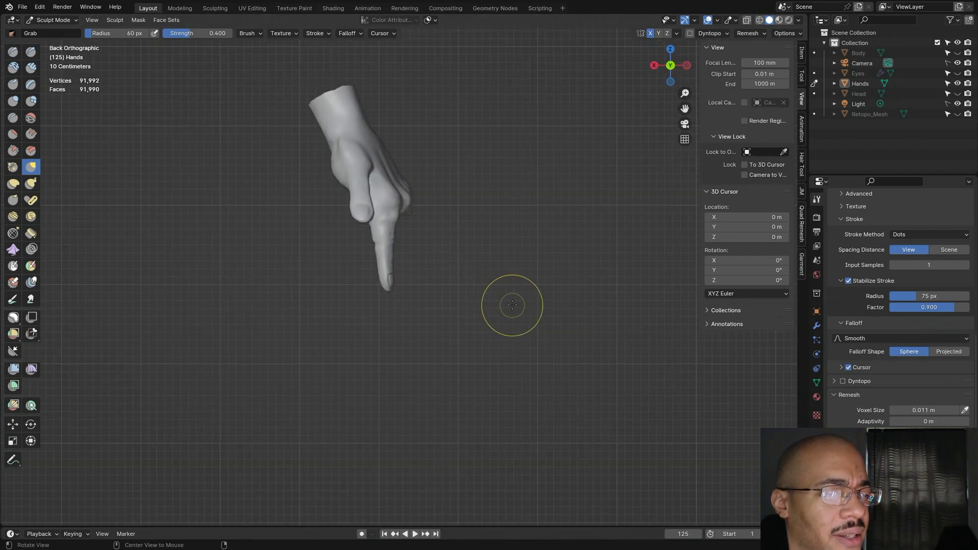
Step: Pull the index fingertip slightly outward around the nail with Grab strokes at 79 px and 173 px radius
{"action": "mouse_move", "coordinate": [497, 312]}
{"action": "middle_mouse_down"}
{"action": "mouse_move", "coordinate": [298, 339]}
{"action": "mouse_move", "coordinate": [629, 328]}
{"action": "mouse_move", "coordinate": [406, 317]}
{"action": "mouse_move", "coordinate": [407, 326]}
{"action": "middle_mouse_up"}
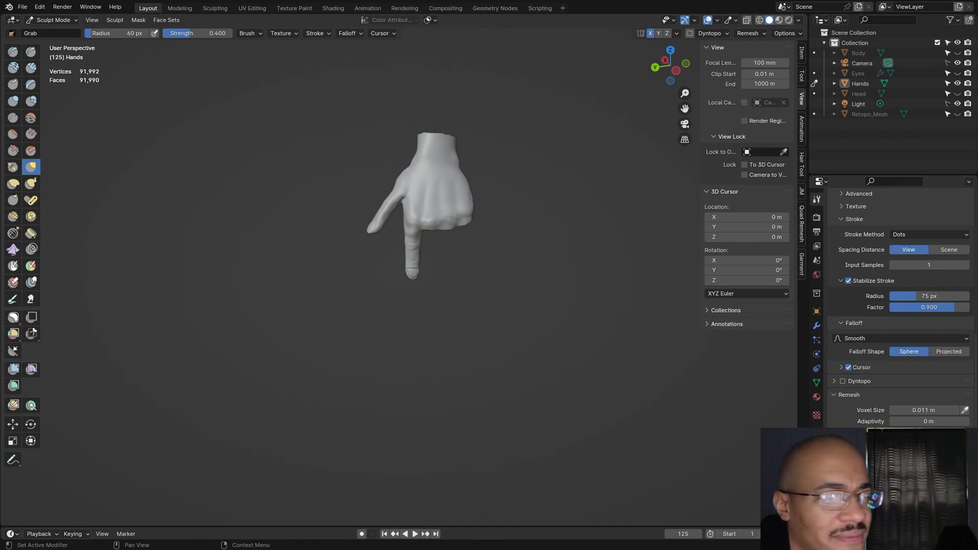
{"action": "middle_click_drag", "start_coordinate": [504, 309], "coordinate": [689, 290]}
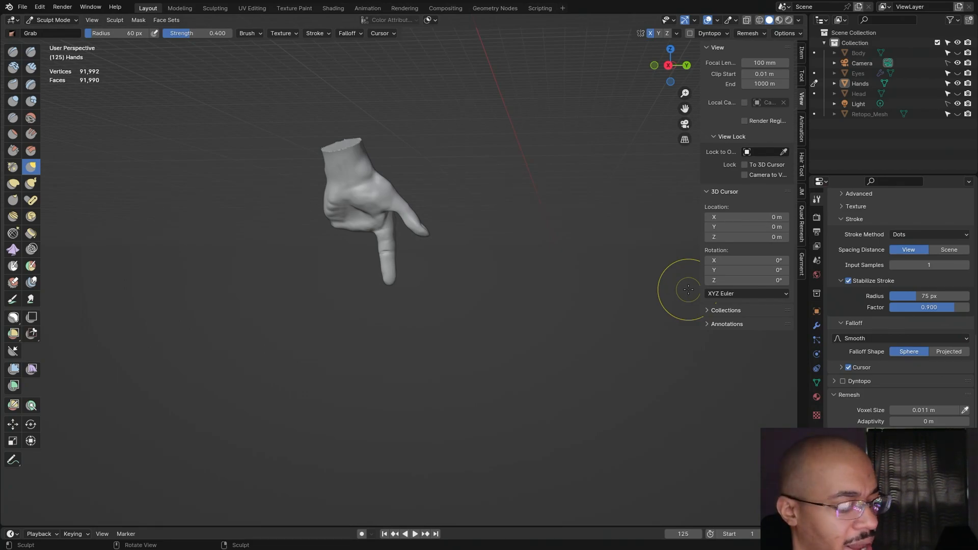
{"action": "mouse_move", "coordinate": [449, 286]}
{"action": "middle_mouse_down"}
{"action": "mouse_move", "coordinate": [558, 291]}
{"action": "mouse_move", "coordinate": [369, 301]}
{"action": "mouse_move", "coordinate": [557, 274]}
{"action": "mouse_move", "coordinate": [466, 309]}
{"action": "mouse_move", "coordinate": [552, 320]}
{"action": "mouse_move", "coordinate": [775, 301]}
{"action": "mouse_move", "coordinate": [559, 306]}
{"action": "middle_mouse_up"}
{"action": "scroll", "coordinate": [465, 307], "scroll_direction": "up", "scroll_amount": 5}
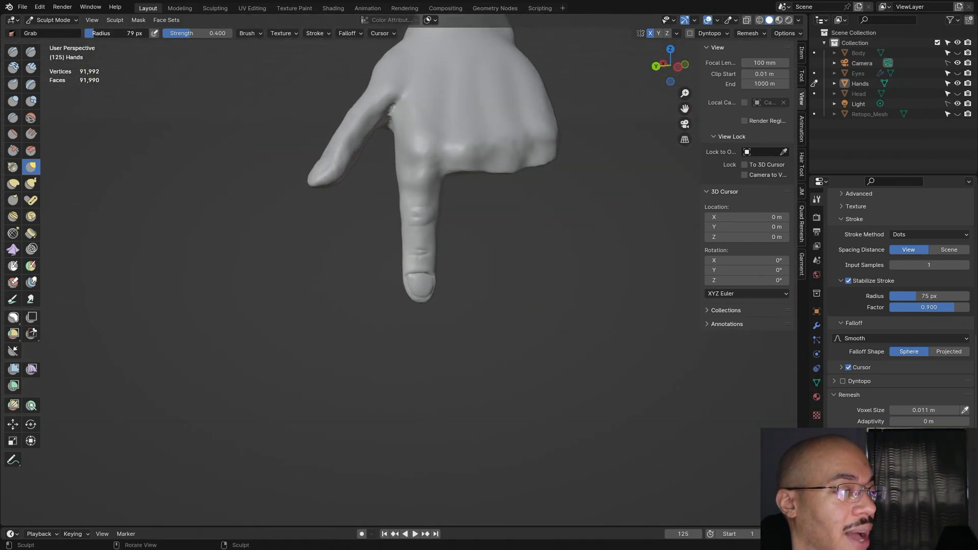
{"action": "left_click_drag", "start_coordinate": [418, 273], "coordinate": [422, 300]}
{"action": "left_click_drag", "start_coordinate": [417, 252], "coordinate": [416, 255]}
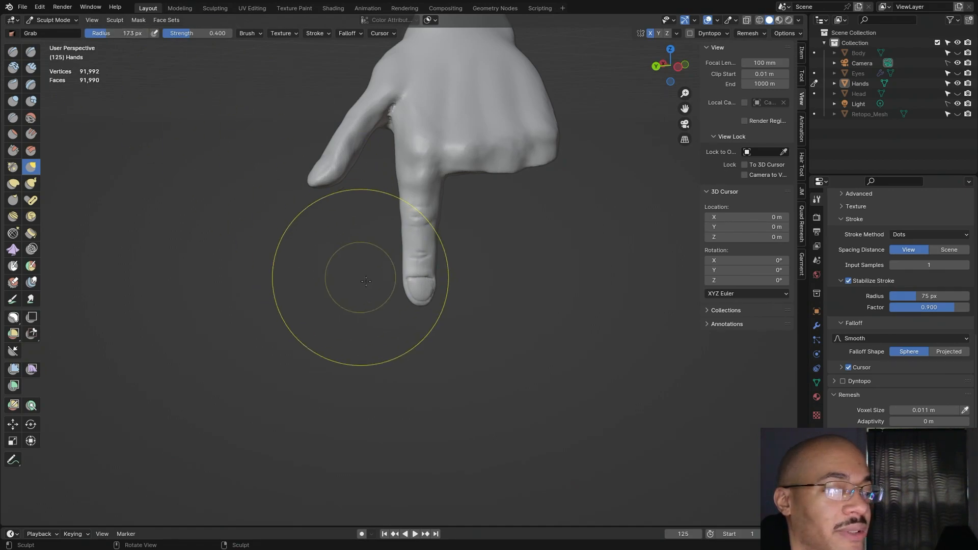
{"action": "left_click_drag", "start_coordinate": [415, 273], "coordinate": [415, 305]}
Step: Carve a crease across the palm side of the index finger's outermost joint using Draw Sharp with a 17 px radius
{"action": "mouse_move", "coordinate": [415, 305]}
{"action": "middle_mouse_down"}
{"action": "mouse_move", "coordinate": [607, 309]}
{"action": "mouse_move", "coordinate": [387, 307]}
{"action": "mouse_move", "coordinate": [510, 285]}
{"action": "mouse_move", "coordinate": [599, 233]}
{"action": "mouse_move", "coordinate": [739, 313]}
{"action": "mouse_move", "coordinate": [362, 311]}
{"action": "mouse_move", "coordinate": [535, 305]}
{"action": "middle_mouse_up"}
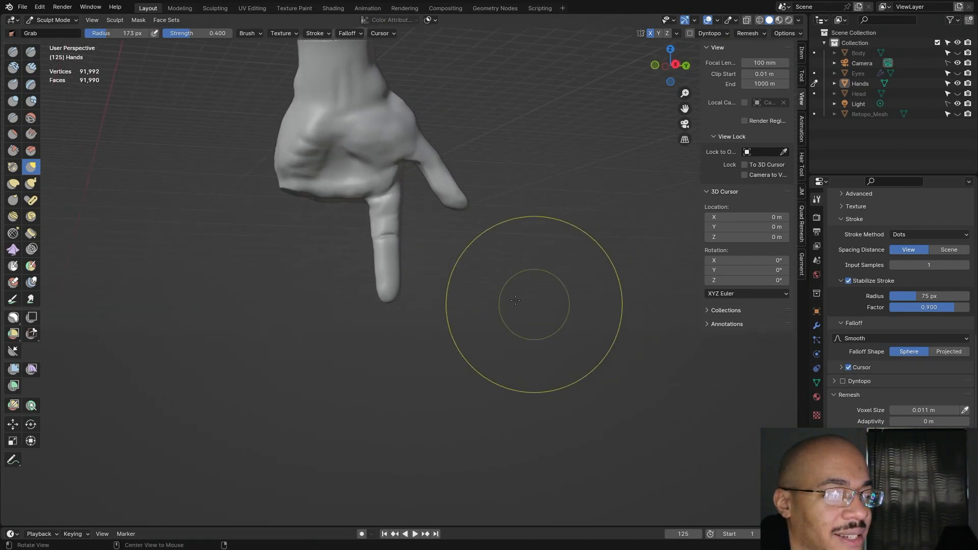
{"action": "mouse_move", "coordinate": [391, 238]}
{"action": "middle_mouse_down"}
{"action": "mouse_move", "coordinate": [321, 295]}
{"action": "mouse_move", "coordinate": [283, 305]}
{"action": "mouse_move", "coordinate": [517, 296]}
{"action": "mouse_move", "coordinate": [303, 313]}
{"action": "mouse_move", "coordinate": [493, 306]}
{"action": "middle_mouse_up"}
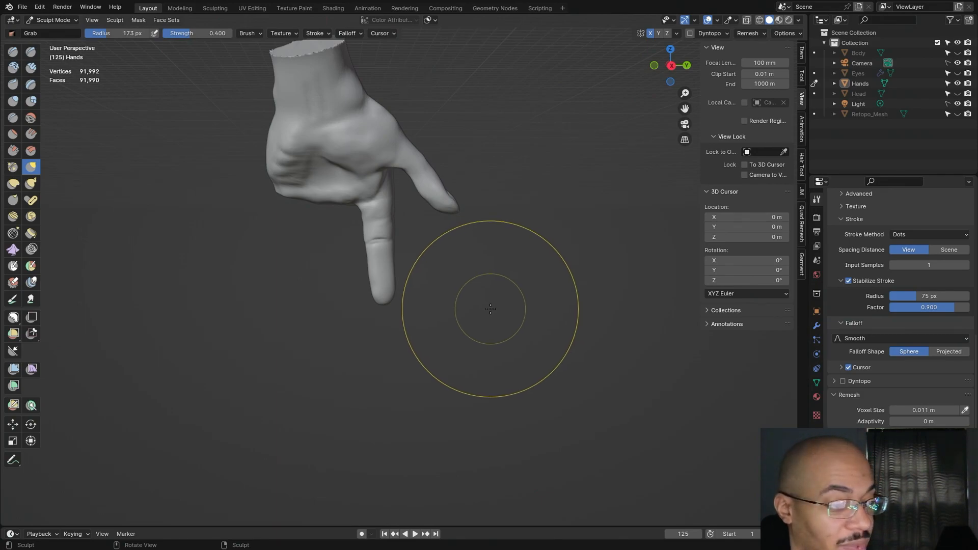
{"action": "mouse_move", "coordinate": [493, 305]}
{"action": "middle_mouse_down"}
{"action": "mouse_move", "coordinate": [361, 308]}
{"action": "mouse_move", "coordinate": [489, 278]}
{"action": "middle_mouse_up"}
{"action": "scroll", "coordinate": [489, 277], "scroll_direction": "up", "scroll_amount": 5}
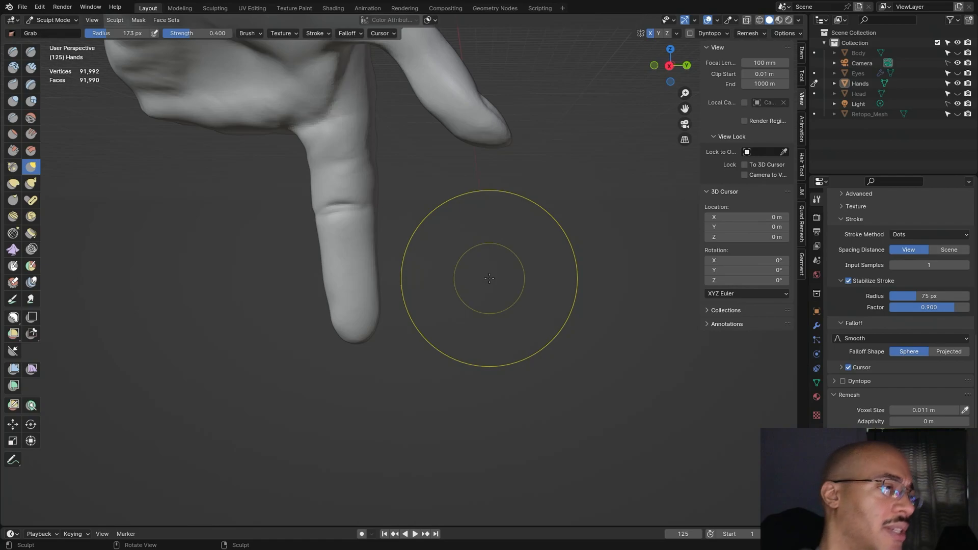
{"action": "mouse_move", "coordinate": [106, 33]}
{"action": "left_mouse_down"}
{"action": "mouse_move", "coordinate": [74, 21]}
{"action": "mouse_move", "coordinate": [125, 35]}
{"action": "left_mouse_up"}
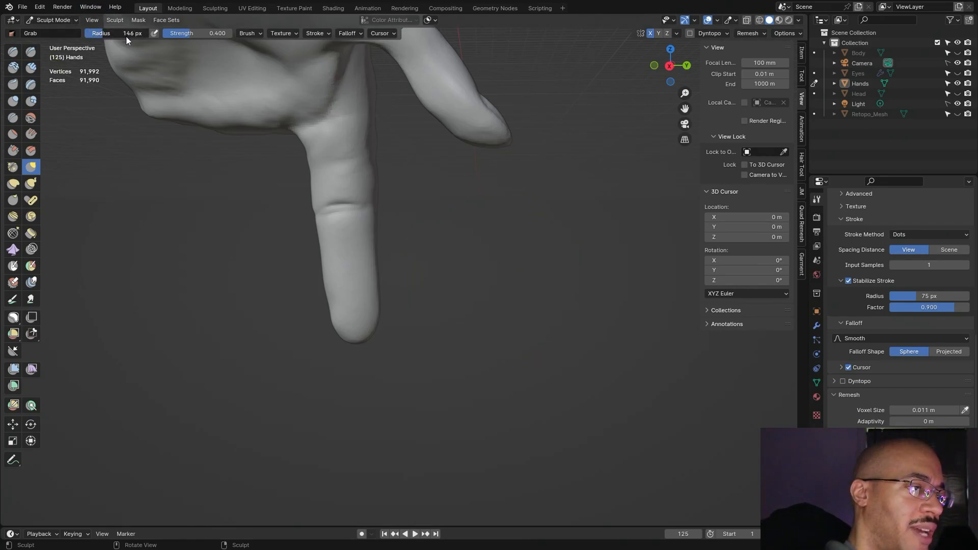
{"action": "left_click", "coordinate": [31, 51]}
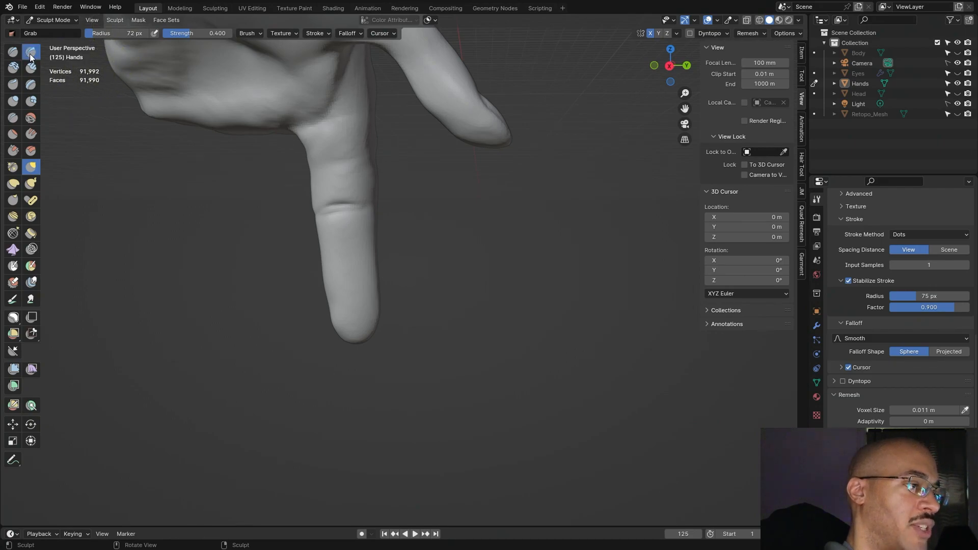
{"action": "left_click_drag", "start_coordinate": [78, 25], "coordinate": [77, 24]}
{"action": "left_click_drag", "start_coordinate": [442, 305], "coordinate": [462, 311], "text": "alt"}
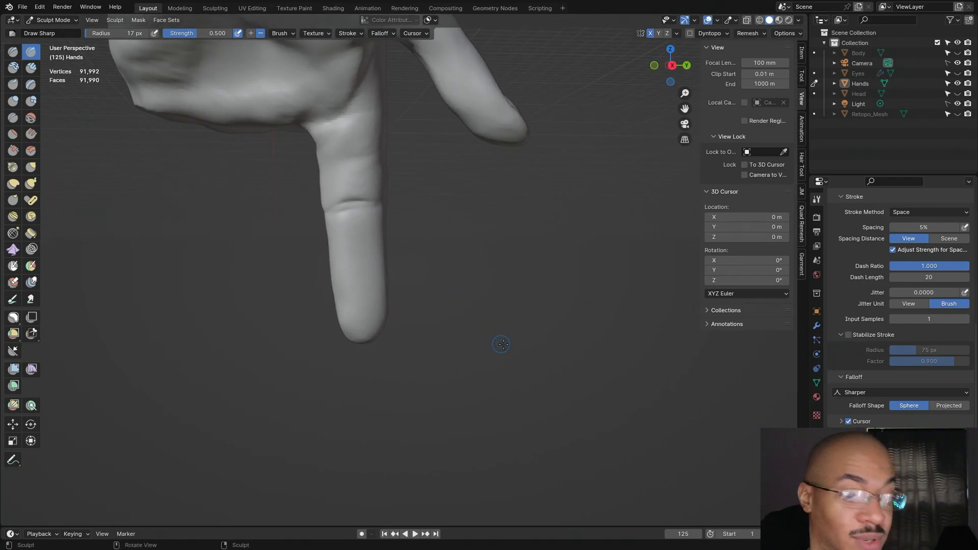
{"action": "mouse_move", "coordinate": [468, 281]}
{"action": "left_mouse_down", "text": "alt"}
{"action": "mouse_move", "coordinate": [352, 292]}
{"action": "mouse_move", "coordinate": [476, 280]}
{"action": "left_mouse_up", "text": "alt"}
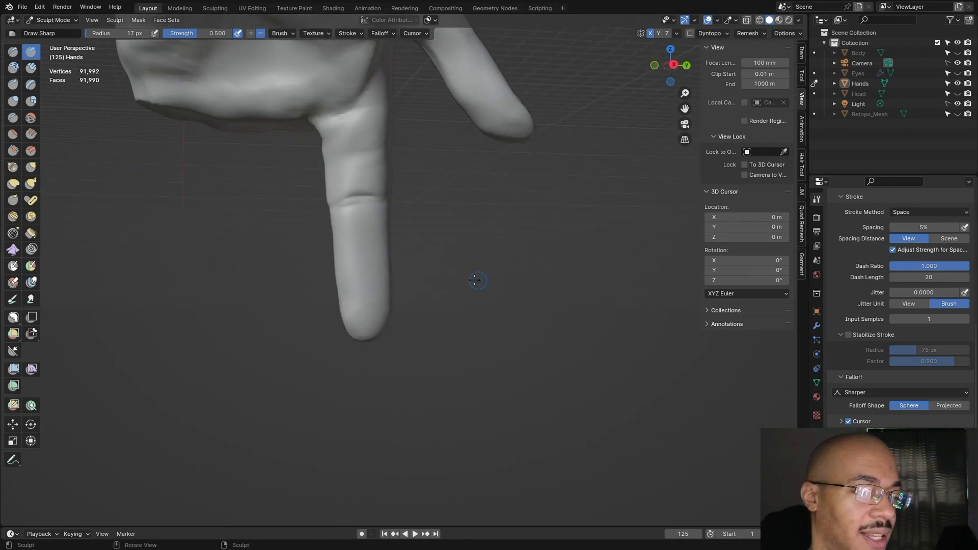
{"action": "left_click_drag", "start_coordinate": [386, 270], "coordinate": [386, 270]}
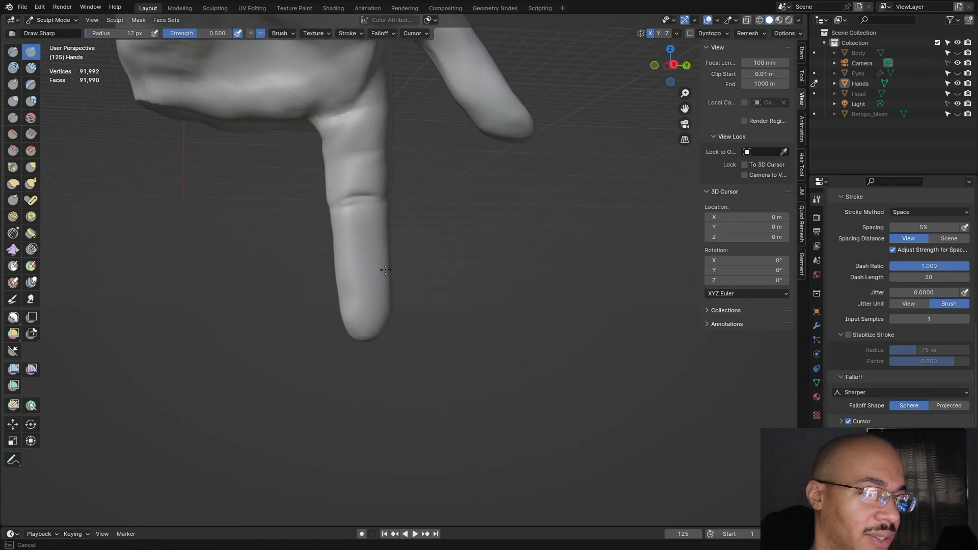
{"action": "mouse_move", "coordinate": [371, 274]}
{"action": "left_mouse_down"}
{"action": "mouse_move", "coordinate": [348, 273]}
{"action": "mouse_move", "coordinate": [380, 277]}
{"action": "mouse_move", "coordinate": [359, 279]}
{"action": "left_mouse_up"}
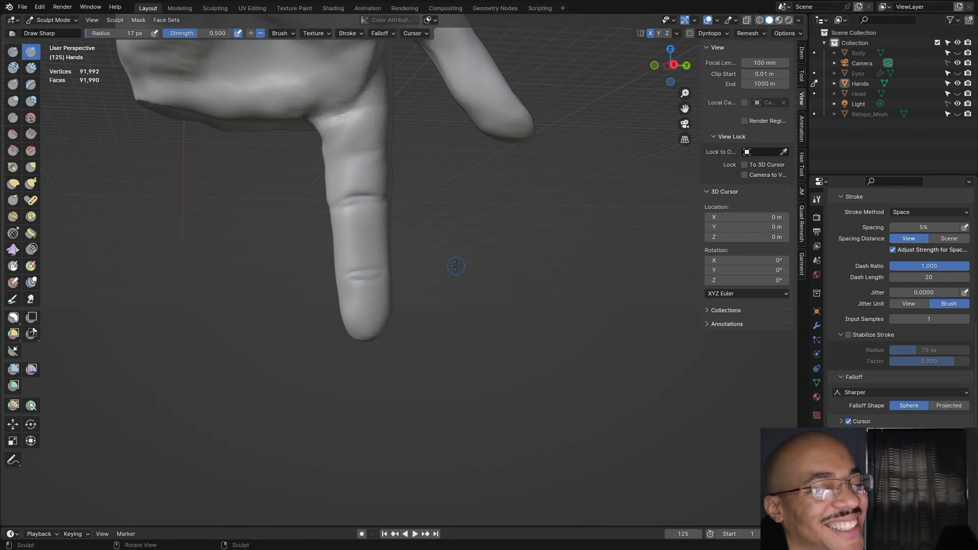
Step: Examine the index finger and the whole hand from the back, the palm and the little-finger side
{"action": "scroll", "coordinate": [457, 265], "scroll_direction": "down", "scroll_amount": 2}
{"action": "middle_click_drag", "start_coordinate": [482, 265], "coordinate": [306, 287]}
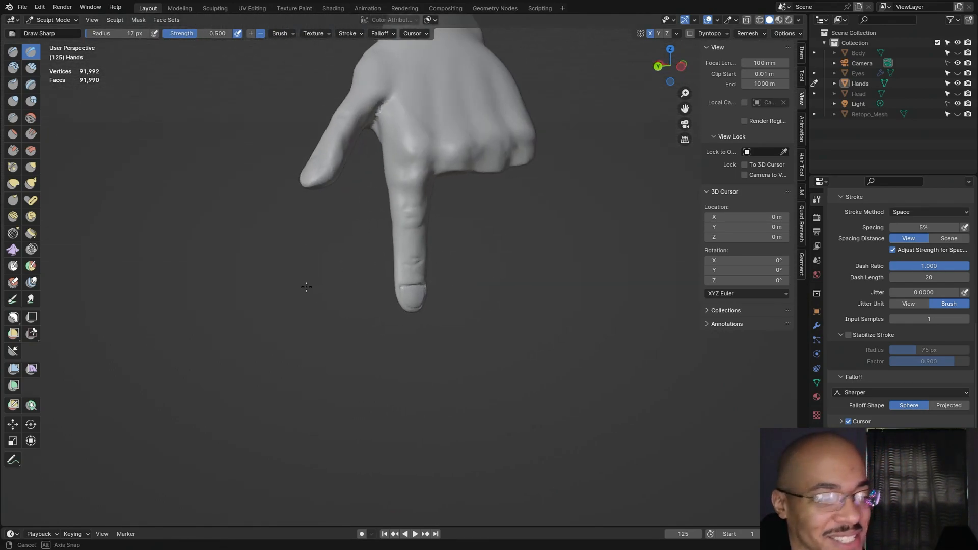
{"action": "middle_click_drag", "start_coordinate": [514, 275], "coordinate": [495, 304]}
{"action": "mouse_move", "coordinate": [554, 266]}
{"action": "middle_mouse_down"}
{"action": "mouse_move", "coordinate": [359, 219]}
{"action": "mouse_move", "coordinate": [494, 259]}
{"action": "mouse_move", "coordinate": [555, 251]}
{"action": "mouse_move", "coordinate": [634, 295]}
{"action": "mouse_move", "coordinate": [610, 281]}
{"action": "mouse_move", "coordinate": [579, 286]}
{"action": "middle_mouse_up"}
{"action": "left_click_drag", "start_coordinate": [579, 286], "coordinate": [405, 280], "text": "alt"}
{"action": "scroll", "coordinate": [404, 280], "scroll_direction": "up", "scroll_amount": 3}
{"action": "left_click_drag", "start_coordinate": [338, 274], "coordinate": [427, 396], "text": "alt+shift"}
{"action": "scroll", "coordinate": [427, 394], "scroll_direction": "up", "scroll_amount": 1, "text": "alt"}
{"action": "middle_click_drag", "start_coordinate": [419, 380], "coordinate": [501, 397]}
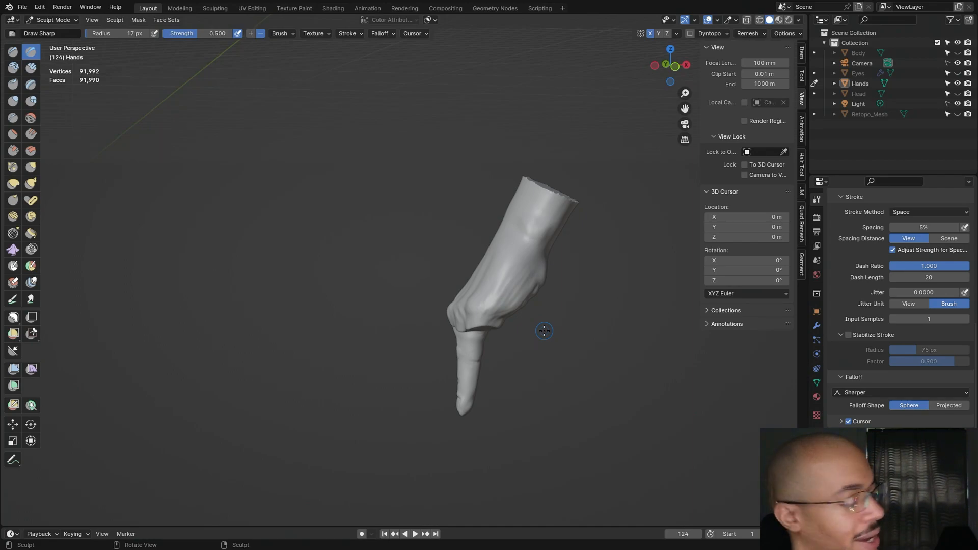
{"action": "mouse_move", "coordinate": [573, 335]}
{"action": "middle_mouse_down"}
{"action": "mouse_move", "coordinate": [469, 328]}
{"action": "mouse_move", "coordinate": [533, 327]}
{"action": "mouse_move", "coordinate": [482, 270]}
{"action": "middle_mouse_up"}
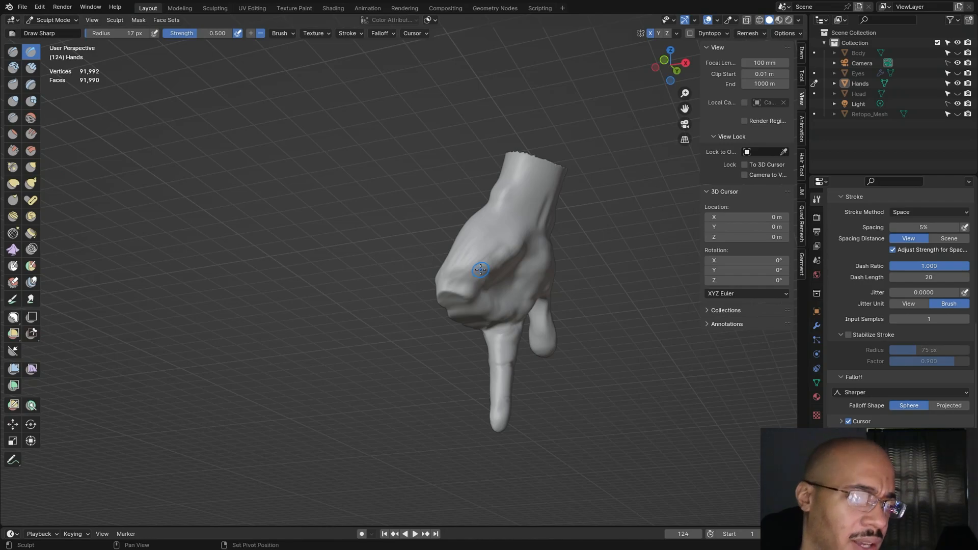
Step: Smooth the little-finger side of the hand between wrist and knuckles, enlarging the brush radius to 52 px
{"action": "left_click_drag", "start_coordinate": [491, 235], "coordinate": [481, 263]}
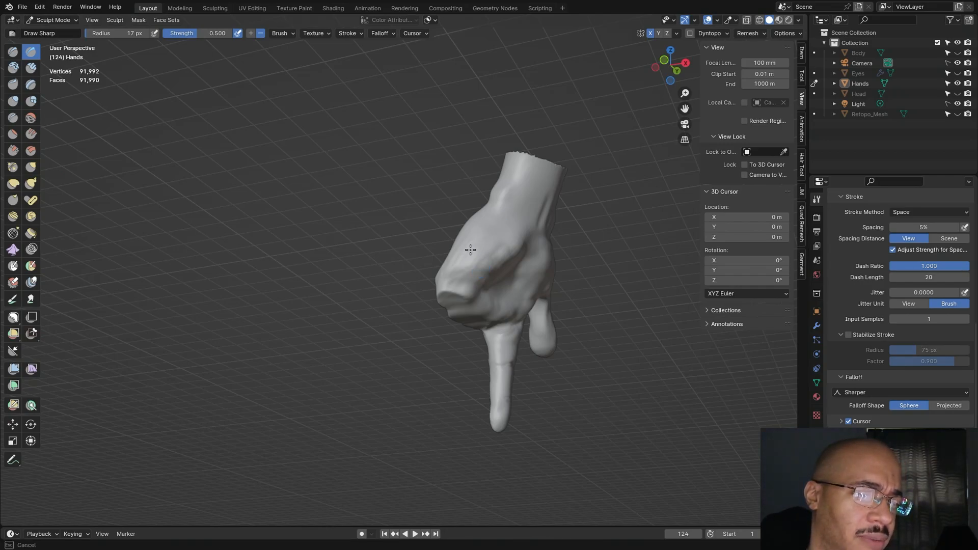
{"action": "middle_click_drag", "start_coordinate": [573, 169], "coordinate": [623, 268]}
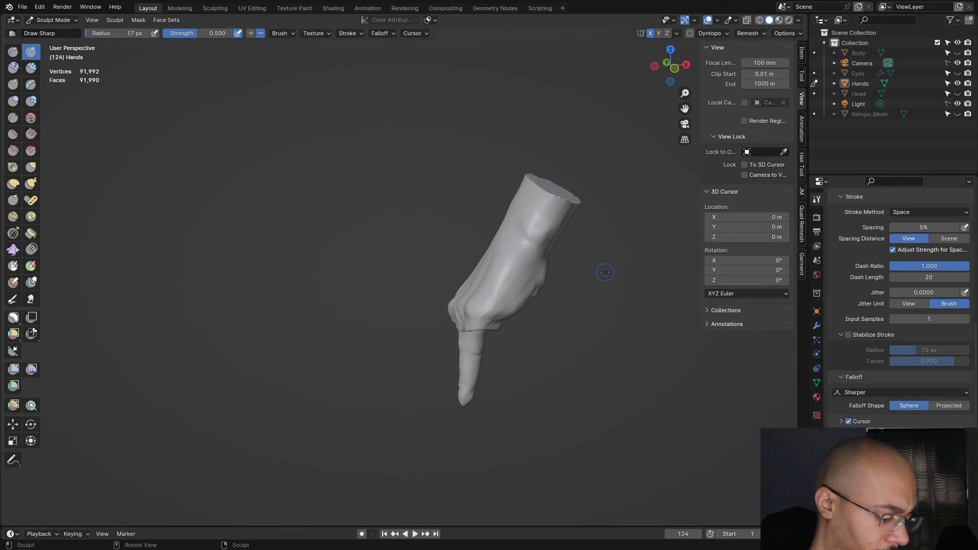
{"action": "mouse_move", "coordinate": [518, 274]}
{"action": "left_mouse_down"}
{"action": "mouse_move", "coordinate": [531, 280]}
{"action": "mouse_move", "coordinate": [516, 269]}
{"action": "left_mouse_up"}
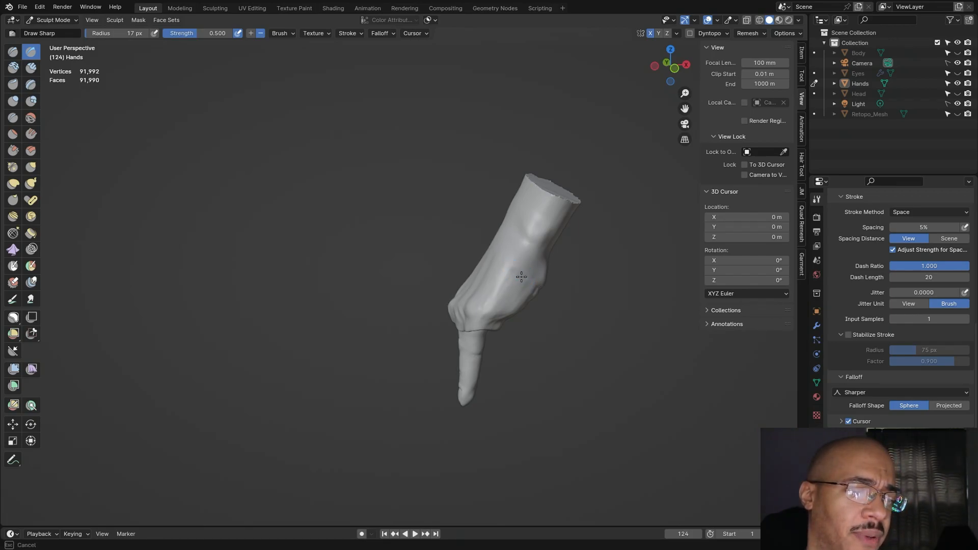
{"action": "mouse_move", "coordinate": [514, 271]}
{"action": "middle_mouse_down"}
{"action": "mouse_move", "coordinate": [648, 304]}
{"action": "mouse_move", "coordinate": [517, 267]}
{"action": "middle_mouse_up"}
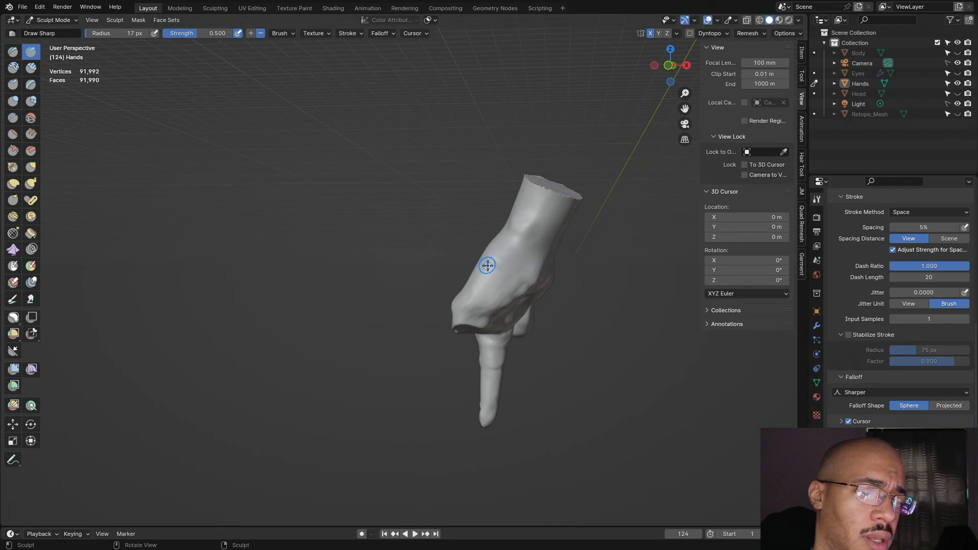
{"action": "mouse_move", "coordinate": [597, 306]}
{"action": "middle_mouse_down"}
{"action": "mouse_move", "coordinate": [532, 314]}
{"action": "mouse_move", "coordinate": [669, 323]}
{"action": "mouse_move", "coordinate": [524, 272]}
{"action": "middle_mouse_up"}
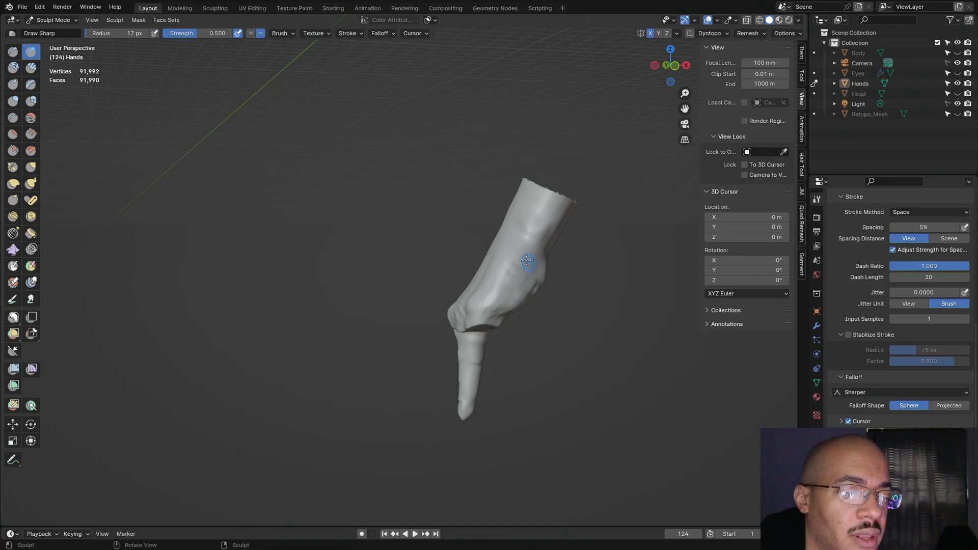
{"action": "middle_click_drag", "start_coordinate": [563, 284], "coordinate": [535, 240]}
{"action": "left_click_drag", "start_coordinate": [118, 33], "coordinate": [122, 33]}
{"action": "left_click_drag", "start_coordinate": [515, 255], "coordinate": [505, 255], "text": "shift"}
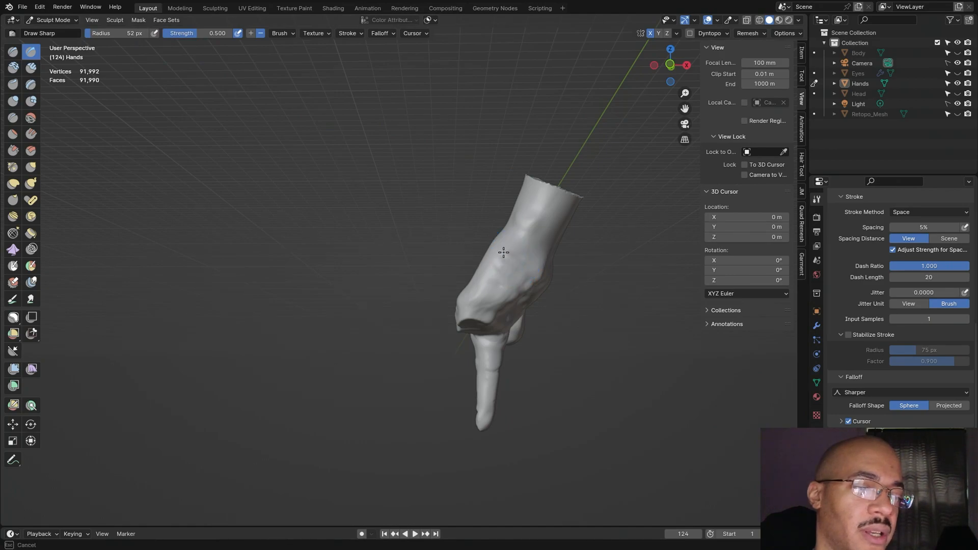
{"action": "mouse_move", "coordinate": [483, 288]}
{"action": "middle_mouse_down"}
{"action": "mouse_move", "coordinate": [603, 224]}
{"action": "mouse_move", "coordinate": [534, 210]}
{"action": "middle_mouse_up"}
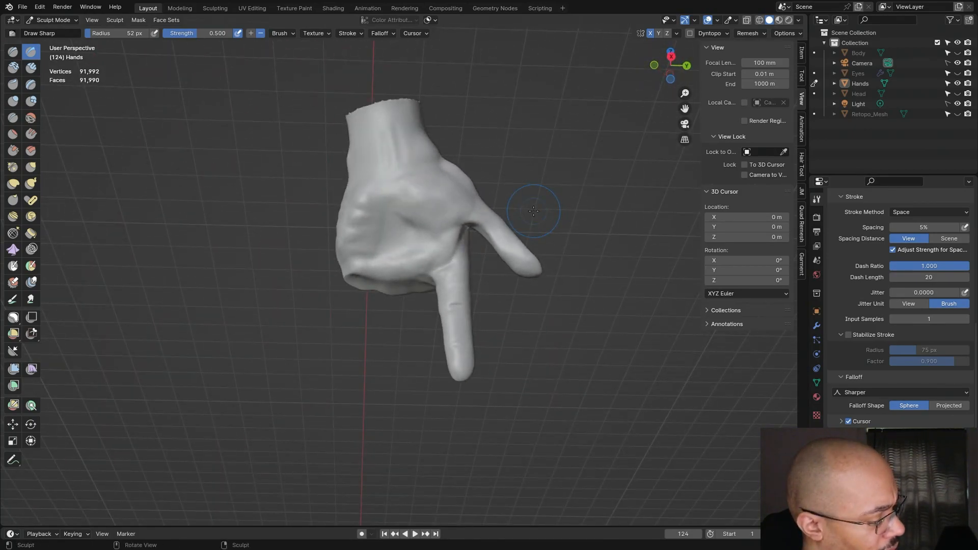
{"action": "middle_click_drag", "start_coordinate": [533, 211], "coordinate": [463, 242]}
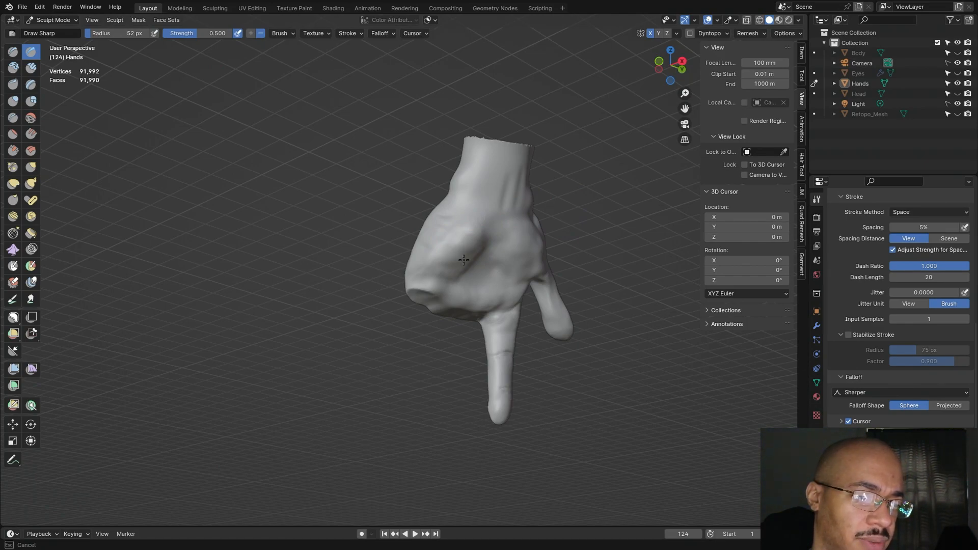
Step: Adjust the side of the index fingertip from the palm side using Grab with a 52 px radius
{"action": "mouse_move", "coordinate": [482, 198]}
{"action": "middle_mouse_down"}
{"action": "mouse_move", "coordinate": [395, 203]}
{"action": "mouse_move", "coordinate": [407, 196]}
{"action": "mouse_move", "coordinate": [644, 303]}
{"action": "mouse_move", "coordinate": [597, 281]}
{"action": "middle_mouse_up"}
{"action": "mouse_move", "coordinate": [596, 282]}
{"action": "left_mouse_down", "text": "alt"}
{"action": "mouse_move", "coordinate": [623, 305]}
{"action": "mouse_move", "coordinate": [619, 258]}
{"action": "mouse_move", "coordinate": [604, 261]}
{"action": "left_mouse_up", "text": "alt"}
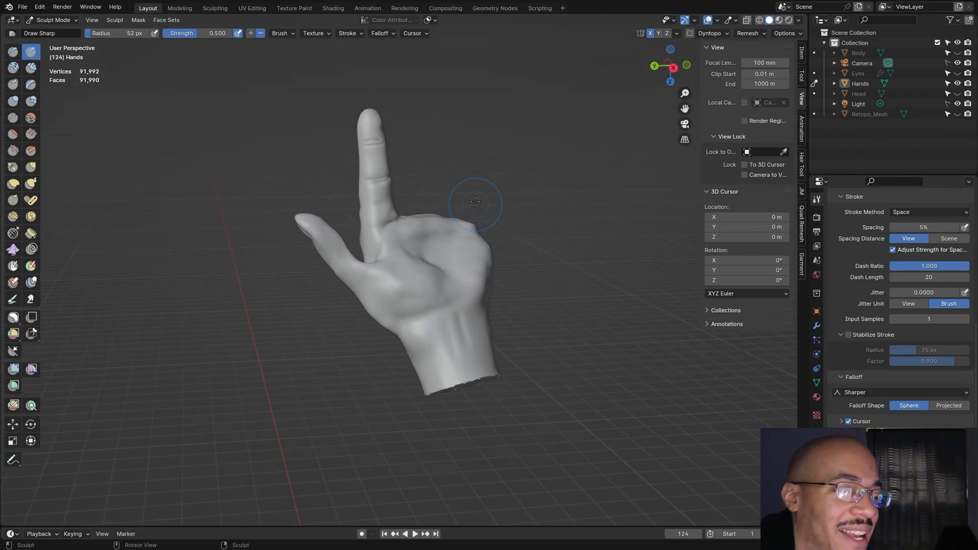
{"action": "scroll", "coordinate": [464, 188], "scroll_direction": "down", "scroll_amount": 2}
{"action": "mouse_move", "coordinate": [399, 199]}
{"action": "middle_mouse_down"}
{"action": "mouse_move", "coordinate": [289, 166]}
{"action": "mouse_move", "coordinate": [317, 174]}
{"action": "mouse_move", "coordinate": [336, 211]}
{"action": "mouse_move", "coordinate": [461, 275]}
{"action": "mouse_move", "coordinate": [556, 123]}
{"action": "mouse_move", "coordinate": [507, 228]}
{"action": "mouse_move", "coordinate": [423, 217]}
{"action": "mouse_move", "coordinate": [508, 206]}
{"action": "mouse_move", "coordinate": [414, 265]}
{"action": "middle_mouse_up"}
{"action": "scroll", "coordinate": [506, 227], "scroll_direction": "up", "scroll_amount": 4}
{"action": "middle_click_drag", "start_coordinate": [414, 265], "coordinate": [375, 283]}
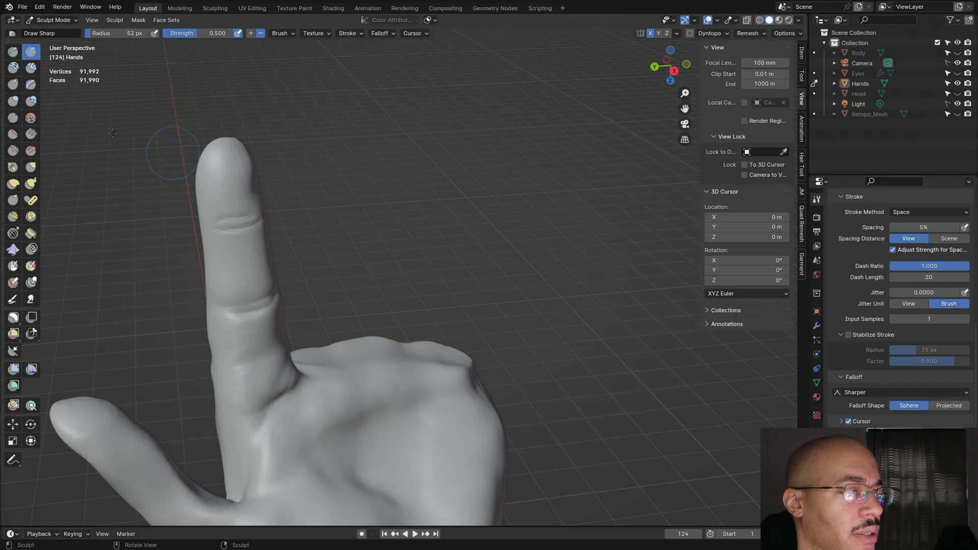
{"action": "left_click", "coordinate": [30, 167]}
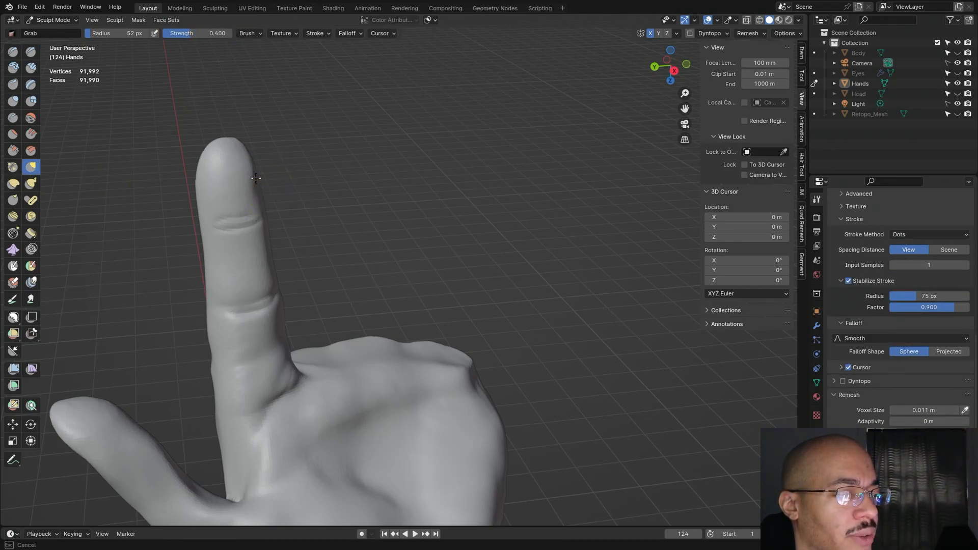
{"action": "middle_click_drag", "start_coordinate": [258, 180], "coordinate": [323, 192]}
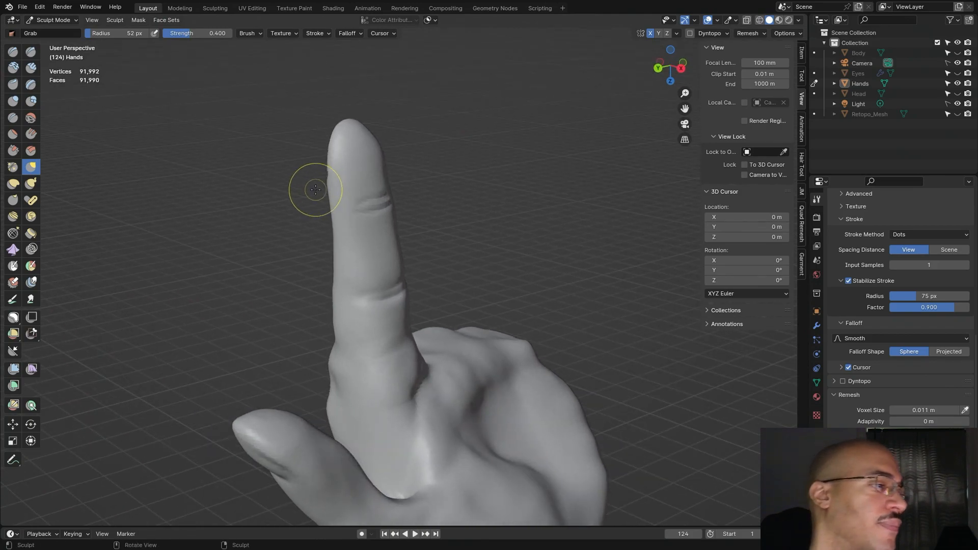
Step: Build up the fleshy pad on the palm side of the index fingertip using Clay Strips at 52 px radius
{"action": "key", "text": "c"}
{"action": "middle_click_drag", "start_coordinate": [372, 54], "coordinate": [475, 152]}
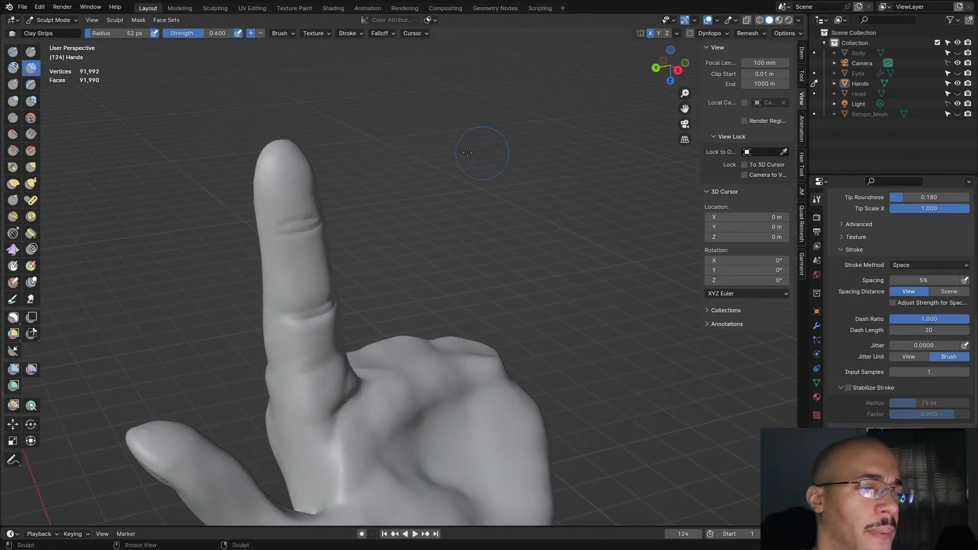
{"action": "left_click_drag", "start_coordinate": [284, 170], "coordinate": [278, 156]}
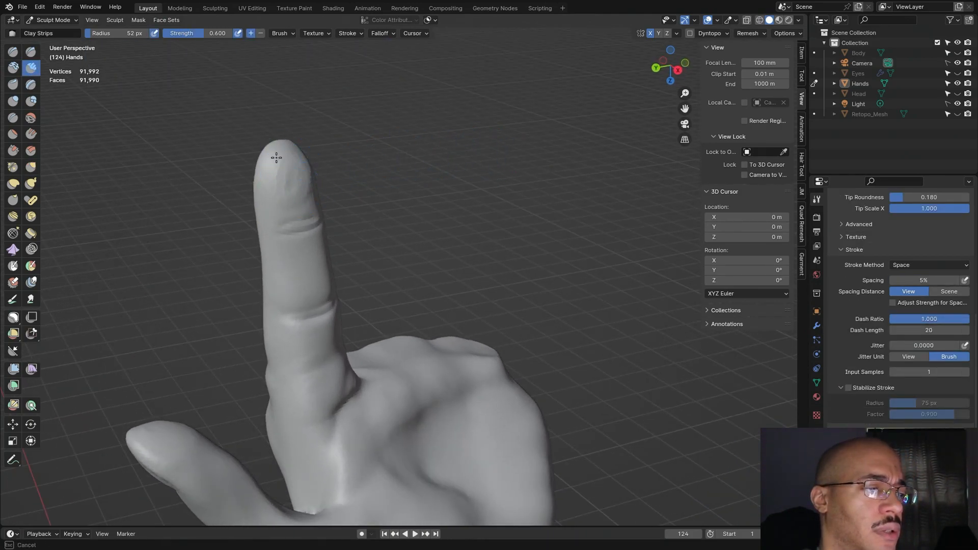
{"action": "mouse_move", "coordinate": [285, 205]}
{"action": "left_mouse_down"}
{"action": "mouse_move", "coordinate": [305, 185]}
{"action": "mouse_move", "coordinate": [301, 192]}
{"action": "left_mouse_up"}
{"action": "mouse_move", "coordinate": [376, 151]}
{"action": "left_mouse_down", "text": "alt"}
{"action": "mouse_move", "coordinate": [275, 153]}
{"action": "mouse_move", "coordinate": [354, 155]}
{"action": "left_mouse_up", "text": "alt"}
{"action": "mouse_move", "coordinate": [237, 204]}
{"action": "left_mouse_down"}
{"action": "mouse_move", "coordinate": [237, 187]}
{"action": "mouse_move", "coordinate": [212, 192]}
{"action": "left_mouse_up"}
{"action": "mouse_move", "coordinate": [212, 192]}
{"action": "middle_mouse_down"}
{"action": "mouse_move", "coordinate": [348, 202]}
{"action": "mouse_move", "coordinate": [383, 222]}
{"action": "middle_mouse_up"}
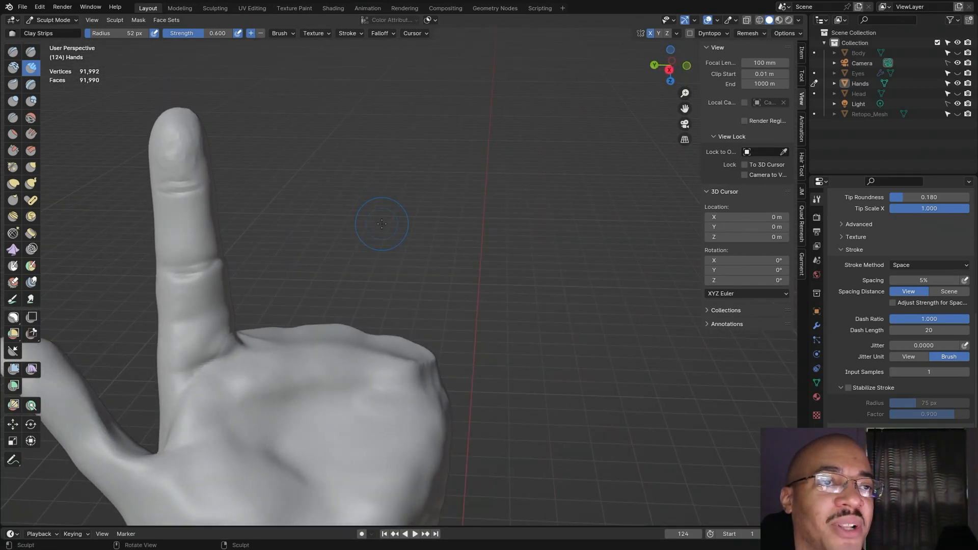
{"action": "mouse_move", "coordinate": [379, 187]}
{"action": "middle_mouse_down"}
{"action": "mouse_move", "coordinate": [442, 179]}
{"action": "mouse_move", "coordinate": [410, 176]}
{"action": "middle_mouse_up"}
{"action": "left_click_drag", "start_coordinate": [265, 113], "coordinate": [263, 120]}
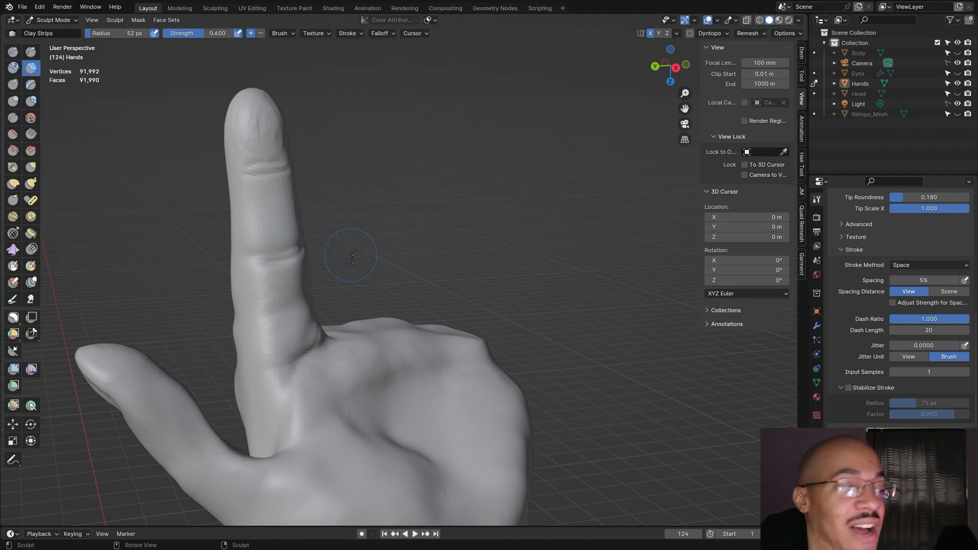
{"action": "middle_click_drag", "start_coordinate": [456, 210], "coordinate": [606, 228]}
{"action": "scroll", "coordinate": [479, 218], "scroll_direction": "down", "scroll_amount": 3}
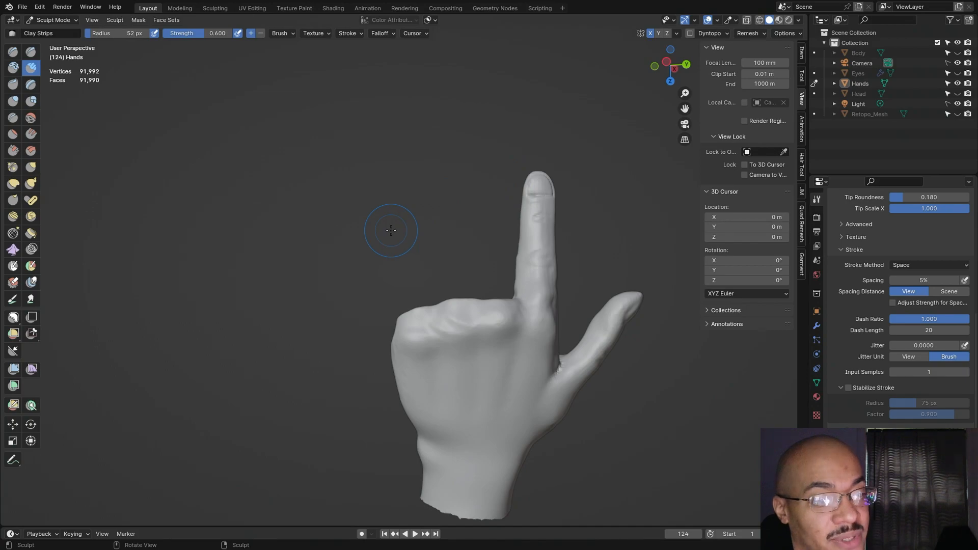
{"action": "mouse_move", "coordinate": [593, 197]}
{"action": "middle_mouse_down"}
{"action": "mouse_move", "coordinate": [602, 409]}
{"action": "mouse_move", "coordinate": [273, 281]}
{"action": "middle_mouse_up"}
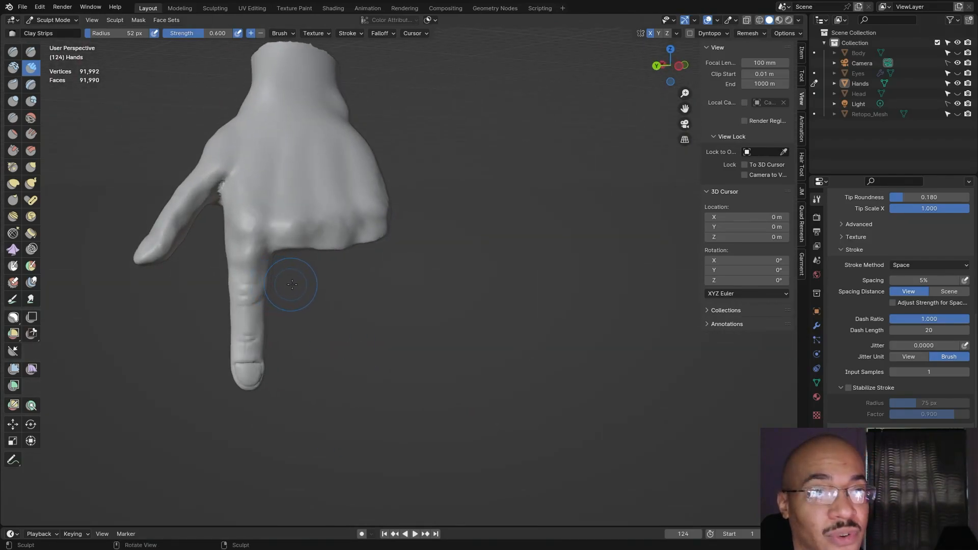
{"action": "mouse_move", "coordinate": [345, 301]}
{"action": "middle_mouse_down", "text": "shift"}
{"action": "mouse_move", "coordinate": [532, 320]}
{"action": "mouse_move", "coordinate": [560, 306]}
{"action": "mouse_move", "coordinate": [529, 331]}
{"action": "mouse_move", "coordinate": [540, 342]}
{"action": "mouse_move", "coordinate": [529, 306]}
{"action": "mouse_move", "coordinate": [485, 314]}
{"action": "mouse_move", "coordinate": [564, 304]}
{"action": "mouse_move", "coordinate": [515, 323]}
{"action": "mouse_move", "coordinate": [569, 314]}
{"action": "mouse_move", "coordinate": [472, 305]}
{"action": "middle_mouse_up", "text": "shift"}
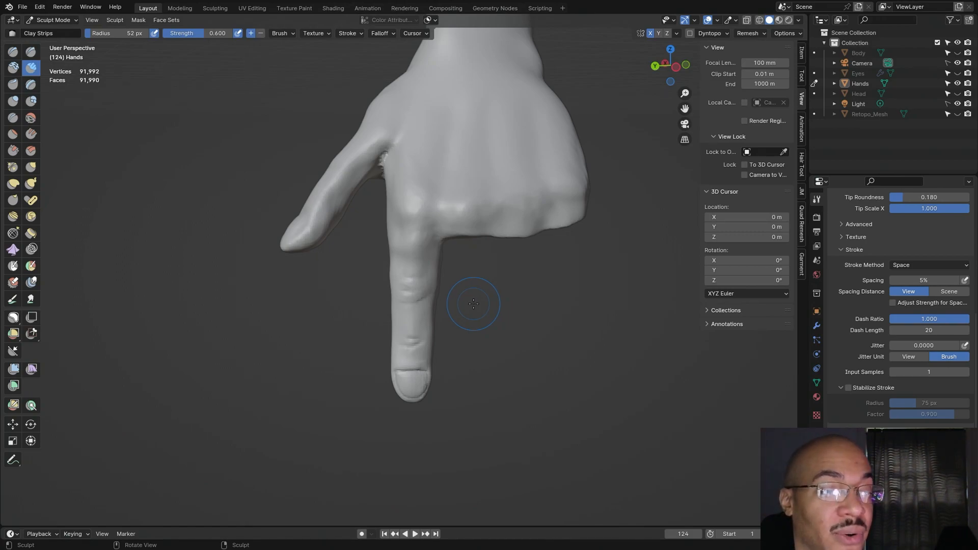
Step: Reshape the index fingertip from an end-on view using Grab with a 52 px radius
{"action": "mouse_move", "coordinate": [537, 332]}
{"action": "middle_mouse_down"}
{"action": "mouse_move", "coordinate": [505, 295]}
{"action": "mouse_move", "coordinate": [747, 320]}
{"action": "mouse_move", "coordinate": [516, 321]}
{"action": "mouse_move", "coordinate": [558, 218]}
{"action": "middle_mouse_up"}
{"action": "left_click", "coordinate": [30, 167]}
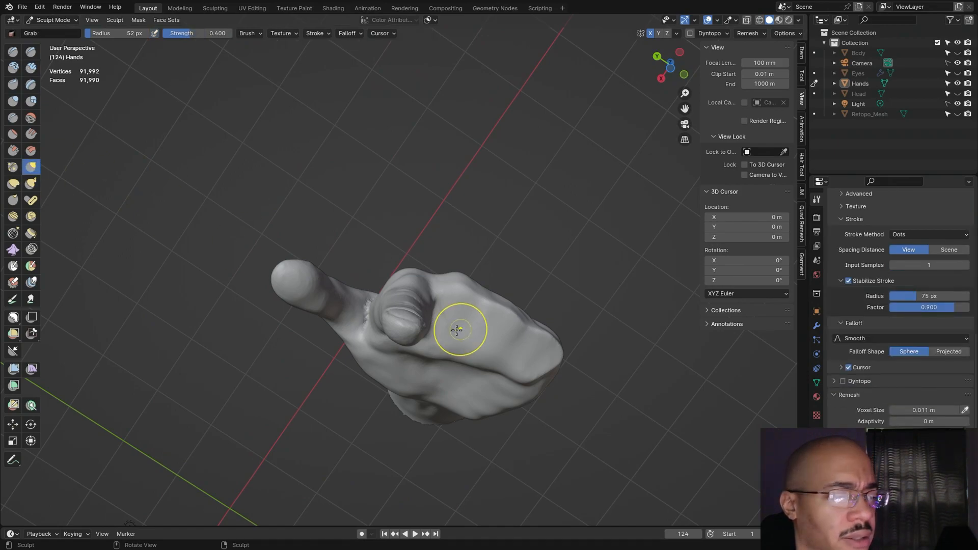
{"action": "left_click_drag", "start_coordinate": [409, 314], "coordinate": [406, 313]}
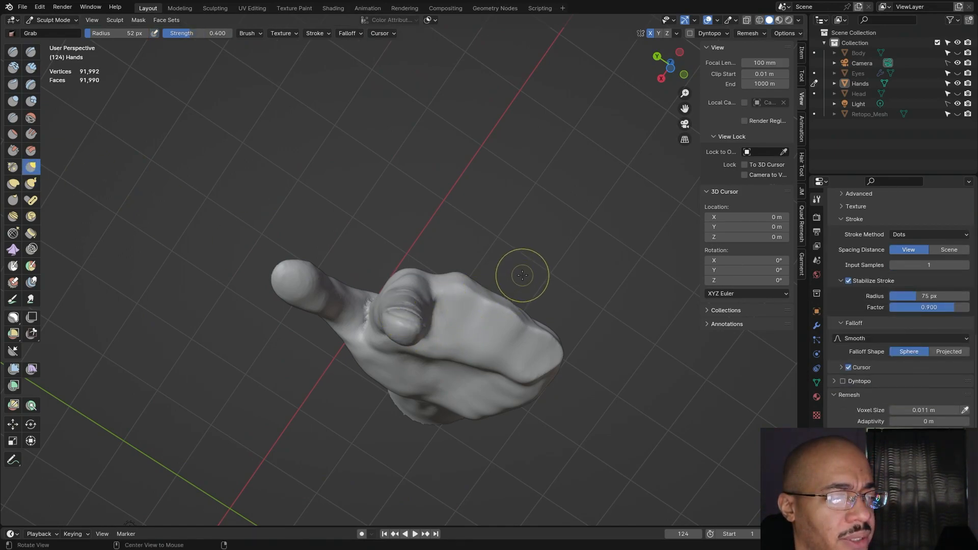
{"action": "middle_click_drag", "start_coordinate": [518, 273], "coordinate": [470, 313]}
{"action": "left_click_drag", "start_coordinate": [407, 325], "coordinate": [411, 325]}
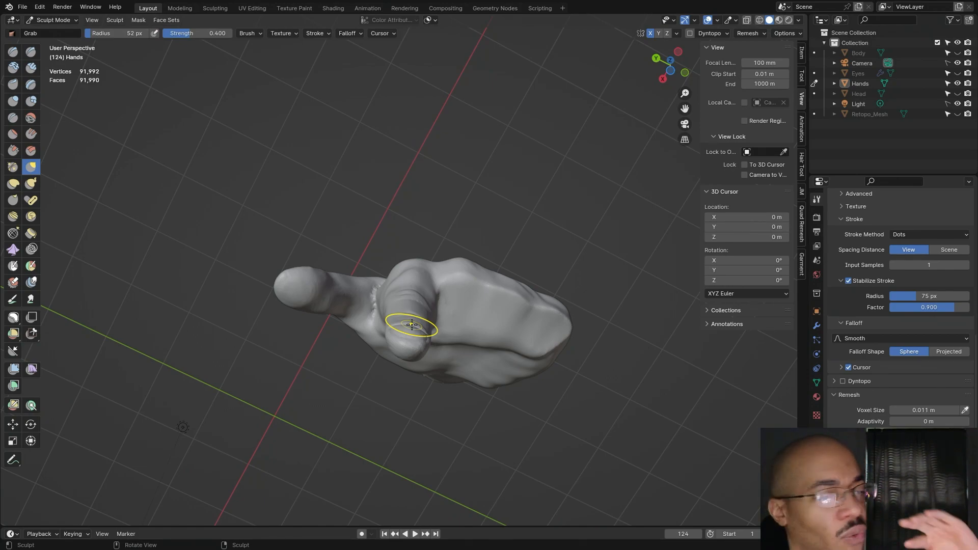
{"action": "middle_click_drag", "start_coordinate": [524, 247], "coordinate": [455, 363]}
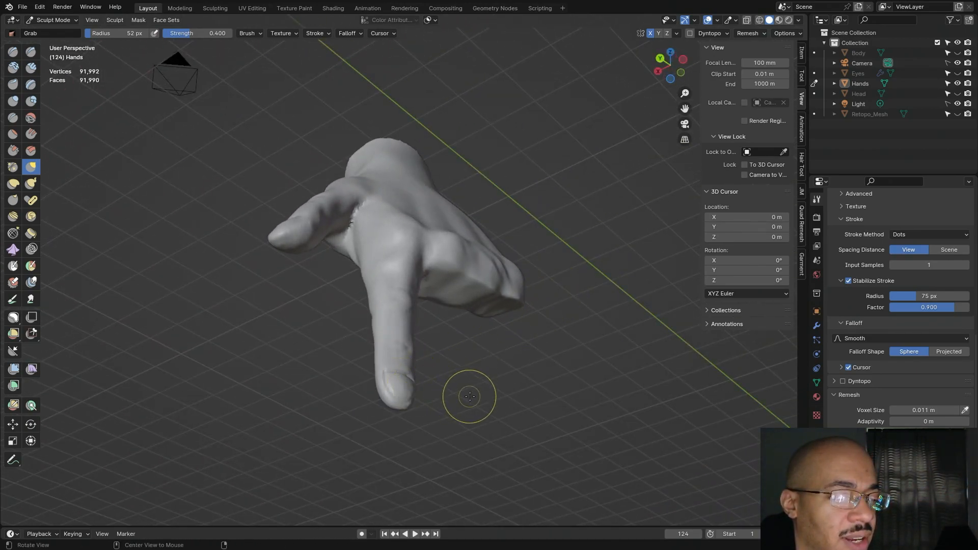
Step: Refine the index fingertip's outline around the nail using Grab, reducing the brush radius to 40 px
{"action": "middle_click_drag", "start_coordinate": [467, 396], "coordinate": [481, 389]}
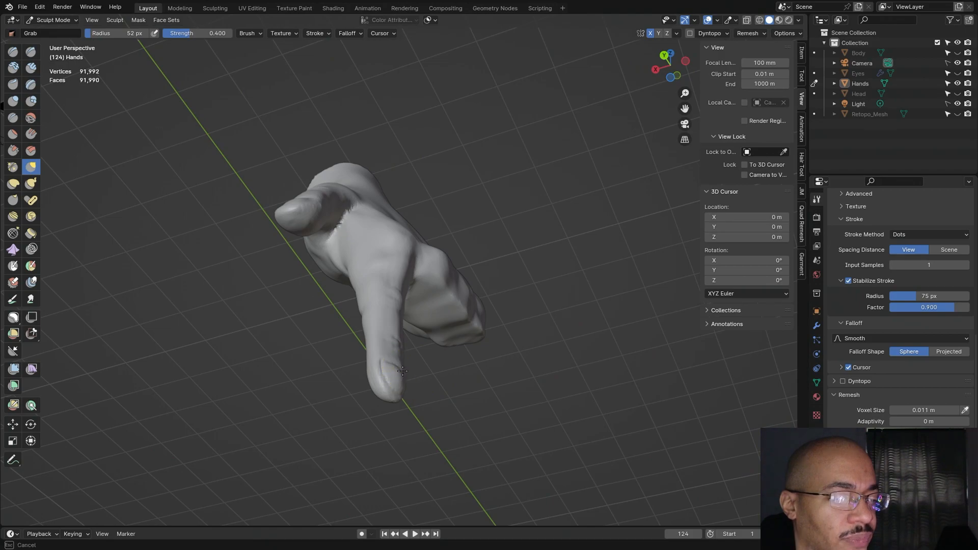
{"action": "middle_click_drag", "start_coordinate": [400, 372], "coordinate": [156, 414]}
{"action": "mouse_move", "coordinate": [402, 354]}
{"action": "left_mouse_down"}
{"action": "mouse_move", "coordinate": [423, 336]}
{"action": "mouse_move", "coordinate": [397, 330]}
{"action": "left_mouse_up"}
{"action": "middle_click_drag", "start_coordinate": [528, 339], "coordinate": [518, 352]}
{"action": "left_click_drag", "start_coordinate": [404, 345], "coordinate": [394, 343]}
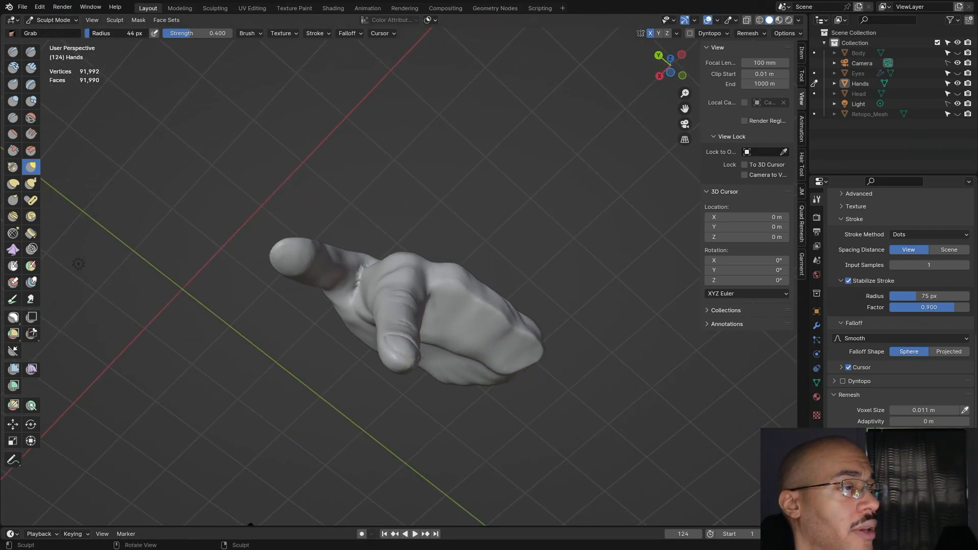
{"action": "left_click_drag", "start_coordinate": [118, 33], "coordinate": [118, 33]}
{"action": "mouse_move", "coordinate": [406, 341]}
{"action": "left_mouse_down"}
{"action": "mouse_move", "coordinate": [406, 349]}
{"action": "mouse_move", "coordinate": [402, 337]}
{"action": "left_mouse_up"}
{"action": "mouse_move", "coordinate": [460, 356]}
{"action": "middle_mouse_down"}
{"action": "mouse_move", "coordinate": [461, 339]}
{"action": "mouse_move", "coordinate": [459, 346]}
{"action": "middle_mouse_up"}
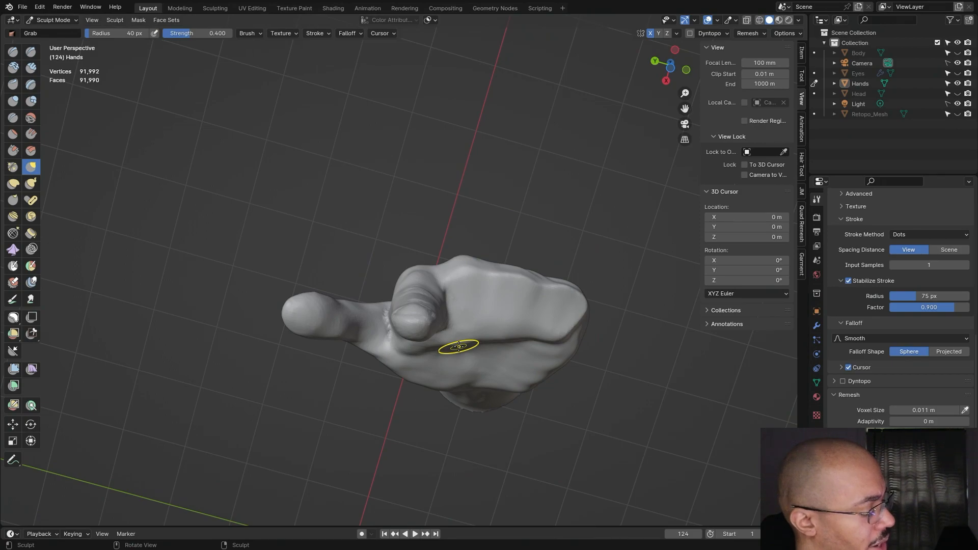
{"action": "mouse_move", "coordinate": [546, 206]}
{"action": "middle_mouse_down"}
{"action": "mouse_move", "coordinate": [444, 292]}
{"action": "mouse_move", "coordinate": [435, 288]}
{"action": "mouse_move", "coordinate": [653, 302]}
{"action": "mouse_move", "coordinate": [524, 185]}
{"action": "mouse_move", "coordinate": [643, 296]}
{"action": "mouse_move", "coordinate": [557, 290]}
{"action": "middle_mouse_up"}
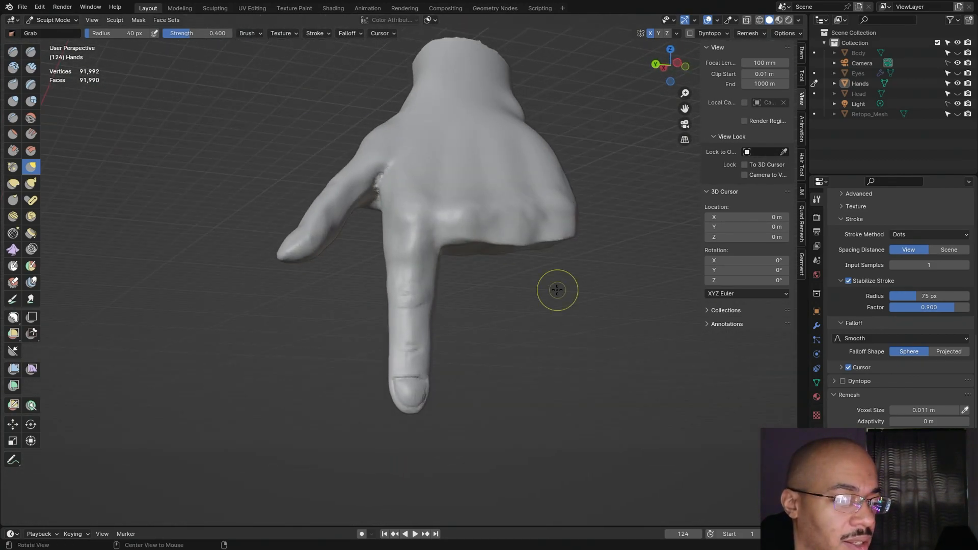
Step: Flatten the index fingernail's surface using Scrape/Peaks with a 40 px radius
{"action": "left_click", "coordinate": [13, 152]}
{"action": "left_click_drag", "start_coordinate": [402, 389], "coordinate": [406, 391]}
{"action": "left_click_drag", "start_coordinate": [406, 390], "coordinate": [408, 400]}
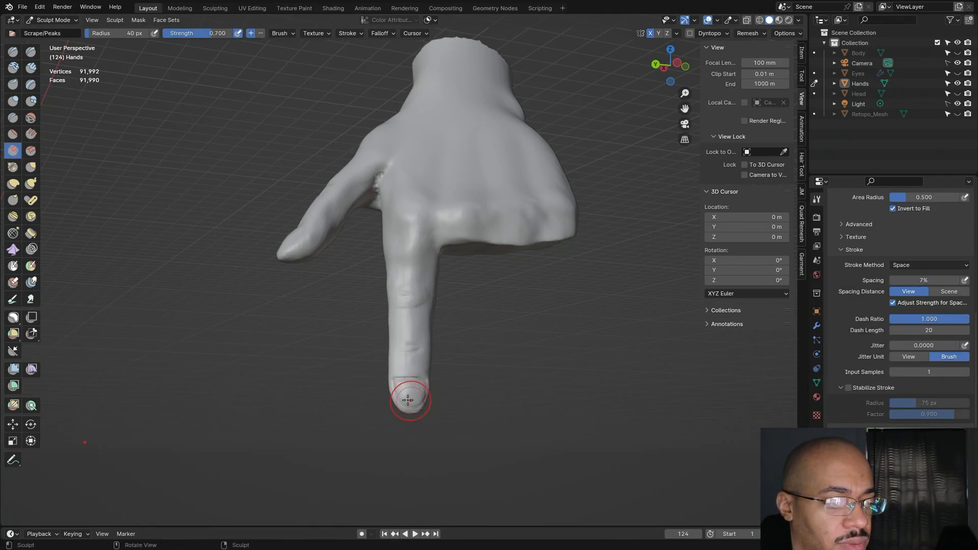
{"action": "middle_click_drag", "start_coordinate": [406, 385], "coordinate": [523, 437]}
Step: Build up the index finger's knuckle and tendon on the back of the hand using Clay Strips at 40 px radius
{"action": "scroll", "coordinate": [525, 305], "scroll_direction": "down", "scroll_amount": 2}
{"action": "mouse_move", "coordinate": [525, 304]}
{"action": "middle_mouse_down"}
{"action": "mouse_move", "coordinate": [342, 289]}
{"action": "mouse_move", "coordinate": [508, 310]}
{"action": "mouse_move", "coordinate": [402, 321]}
{"action": "middle_mouse_up"}
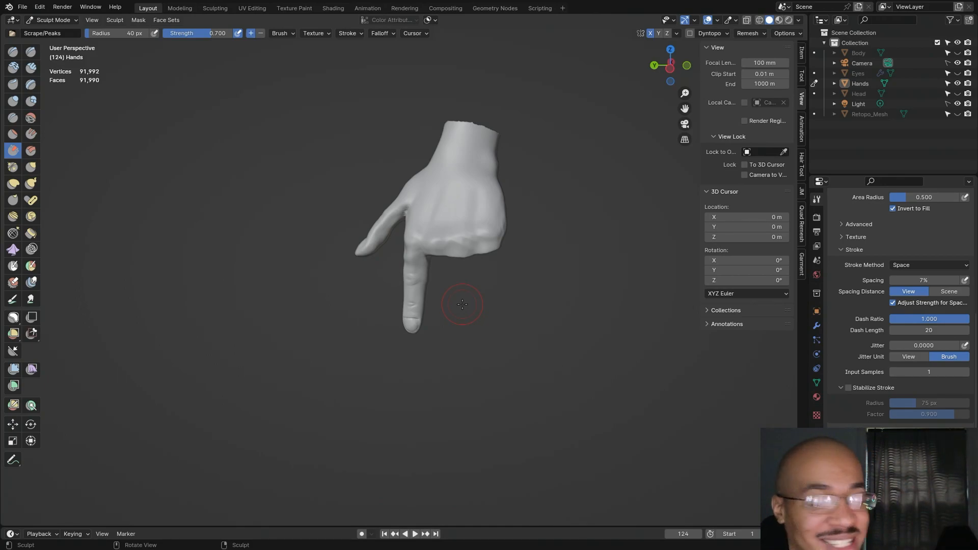
{"action": "mouse_move", "coordinate": [481, 307]}
{"action": "middle_mouse_down"}
{"action": "mouse_move", "coordinate": [619, 248]}
{"action": "mouse_move", "coordinate": [44, 319]}
{"action": "mouse_move", "coordinate": [365, 415]}
{"action": "mouse_move", "coordinate": [585, 185]}
{"action": "mouse_move", "coordinate": [490, 288]}
{"action": "mouse_move", "coordinate": [265, 271]}
{"action": "mouse_move", "coordinate": [61, 318]}
{"action": "mouse_move", "coordinate": [255, 294]}
{"action": "middle_mouse_up"}
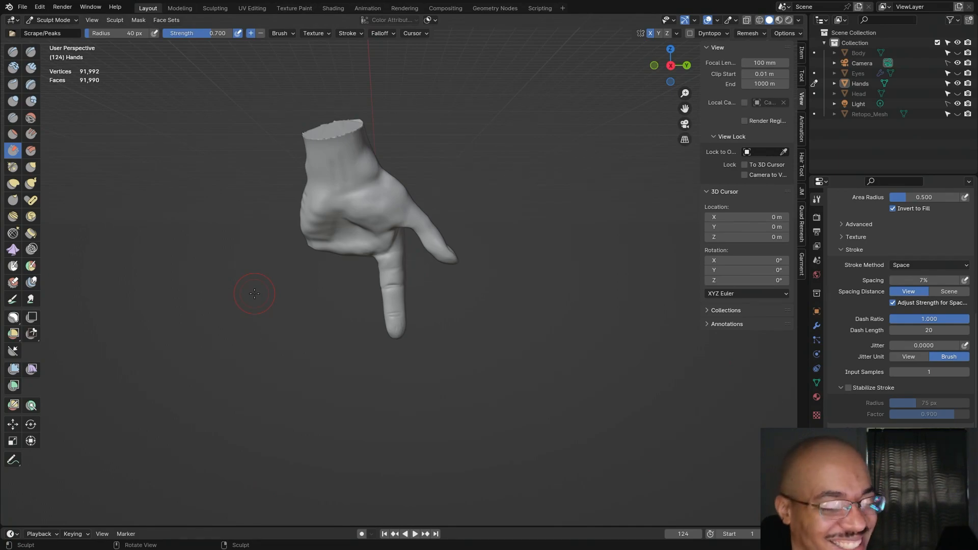
{"action": "mouse_move", "coordinate": [511, 269]}
{"action": "middle_mouse_down"}
{"action": "mouse_move", "coordinate": [446, 287]}
{"action": "mouse_move", "coordinate": [486, 437]}
{"action": "mouse_move", "coordinate": [733, 426]}
{"action": "mouse_move", "coordinate": [560, 429]}
{"action": "mouse_move", "coordinate": [652, 449]}
{"action": "mouse_move", "coordinate": [610, 425]}
{"action": "mouse_move", "coordinate": [486, 447]}
{"action": "mouse_move", "coordinate": [608, 412]}
{"action": "mouse_move", "coordinate": [524, 355]}
{"action": "mouse_move", "coordinate": [578, 380]}
{"action": "mouse_move", "coordinate": [600, 431]}
{"action": "mouse_move", "coordinate": [617, 405]}
{"action": "mouse_move", "coordinate": [587, 406]}
{"action": "mouse_move", "coordinate": [600, 397]}
{"action": "mouse_move", "coordinate": [478, 432]}
{"action": "mouse_move", "coordinate": [467, 383]}
{"action": "mouse_move", "coordinate": [490, 382]}
{"action": "middle_mouse_up"}
{"action": "key", "text": "c"}
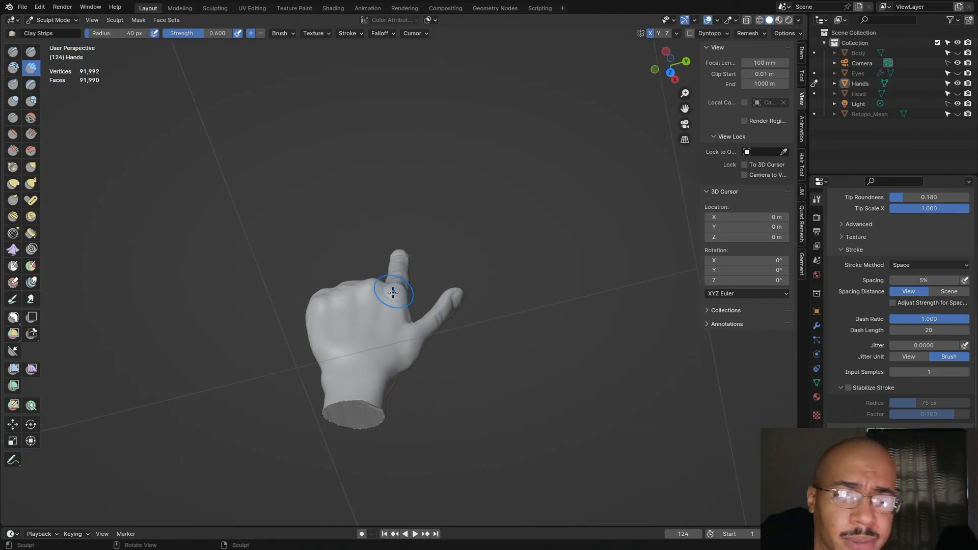
{"action": "left_click_drag", "start_coordinate": [394, 294], "coordinate": [401, 283]}
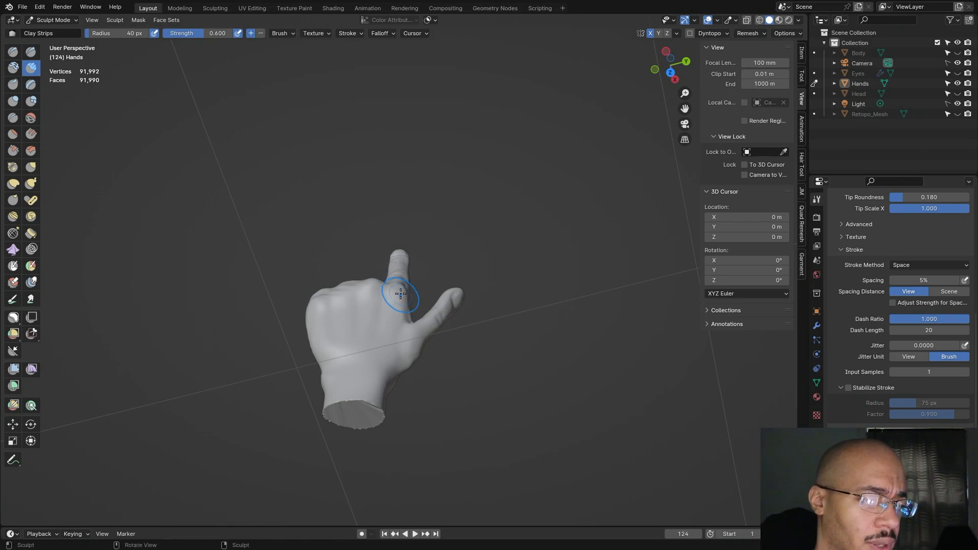
{"action": "left_click_drag", "start_coordinate": [391, 328], "coordinate": [400, 286]}
{"action": "mouse_move", "coordinate": [391, 330]}
{"action": "left_mouse_down"}
{"action": "mouse_move", "coordinate": [398, 291]}
{"action": "mouse_move", "coordinate": [387, 343]}
{"action": "mouse_move", "coordinate": [397, 292]}
{"action": "left_mouse_up"}
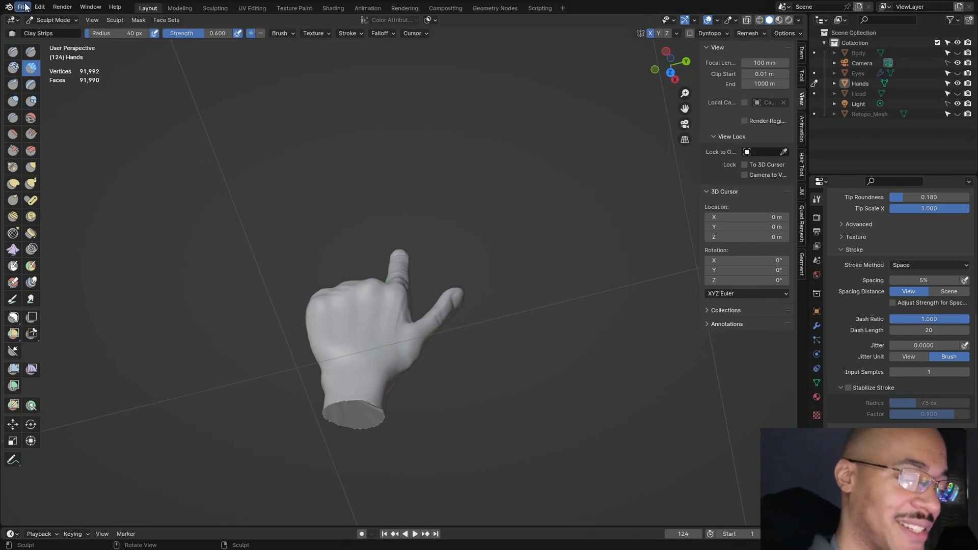
{"action": "middle_click_drag", "start_coordinate": [479, 229], "coordinate": [479, 288]}
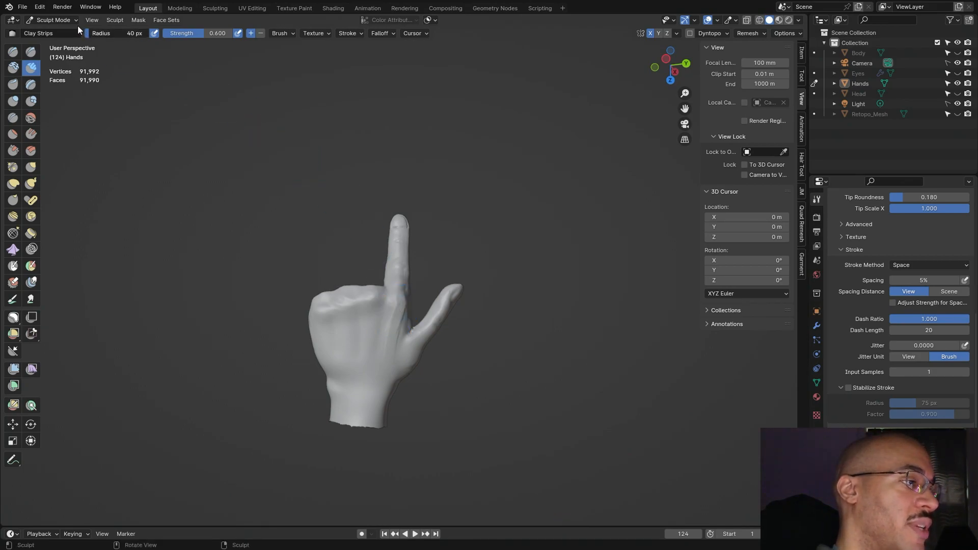
Step: Reduce the Clay Strips radius to 17 px and sculpt narrow tendon ridges behind the index and middle knuckles
{"action": "key", "text": "bracketleft"}
{"action": "key", "text": "bracketleft"}
{"action": "key", "text": "bracketleft"}
{"action": "key", "text": "bracketleft"}
{"action": "key", "text": "bracketleft"}
{"action": "key", "text": "bracketleft"}
{"action": "key", "text": "bracketleft"}
{"action": "key", "text": "bracketleft"}
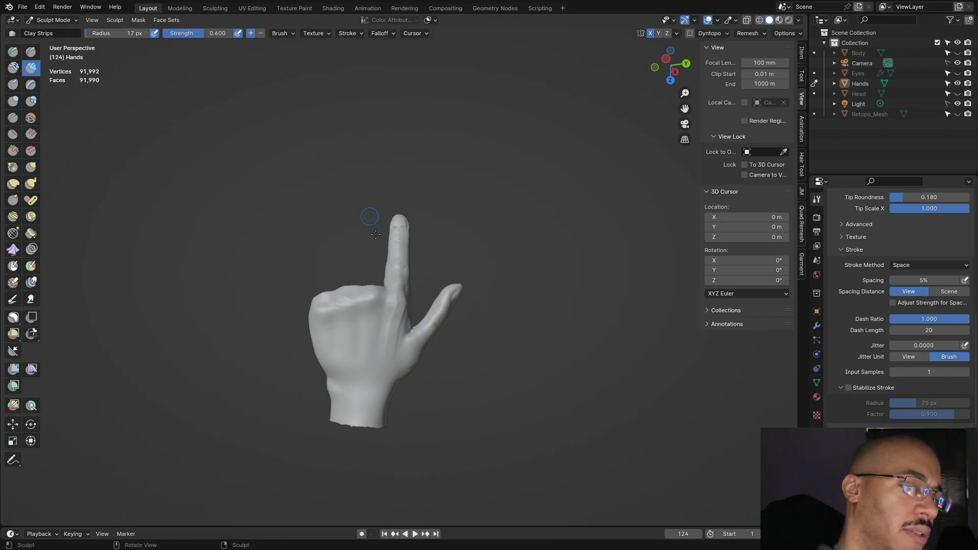
{"action": "mouse_move", "coordinate": [399, 310]}
{"action": "left_mouse_down"}
{"action": "mouse_move", "coordinate": [387, 359]}
{"action": "mouse_move", "coordinate": [389, 327]}
{"action": "mouse_move", "coordinate": [373, 302]}
{"action": "left_mouse_up"}
{"action": "mouse_move", "coordinate": [374, 345]}
{"action": "left_mouse_down"}
{"action": "mouse_move", "coordinate": [374, 309]}
{"action": "mouse_move", "coordinate": [372, 347]}
{"action": "mouse_move", "coordinate": [374, 309]}
{"action": "mouse_move", "coordinate": [368, 346]}
{"action": "mouse_move", "coordinate": [375, 327]}
{"action": "left_mouse_up"}
Step: Sculpt the ring and little finger knuckles and their tendons on the back of the hand with 17 px Clay Strips
{"action": "mouse_move", "coordinate": [487, 259]}
{"action": "left_mouse_down", "text": "alt"}
{"action": "mouse_move", "coordinate": [481, 201]}
{"action": "mouse_move", "coordinate": [487, 259]}
{"action": "left_mouse_up", "text": "alt"}
{"action": "left_click_drag", "start_coordinate": [349, 302], "coordinate": [350, 300]}
{"action": "mouse_move", "coordinate": [351, 336]}
{"action": "left_mouse_down"}
{"action": "mouse_move", "coordinate": [350, 304]}
{"action": "mouse_move", "coordinate": [356, 316]}
{"action": "left_mouse_up"}
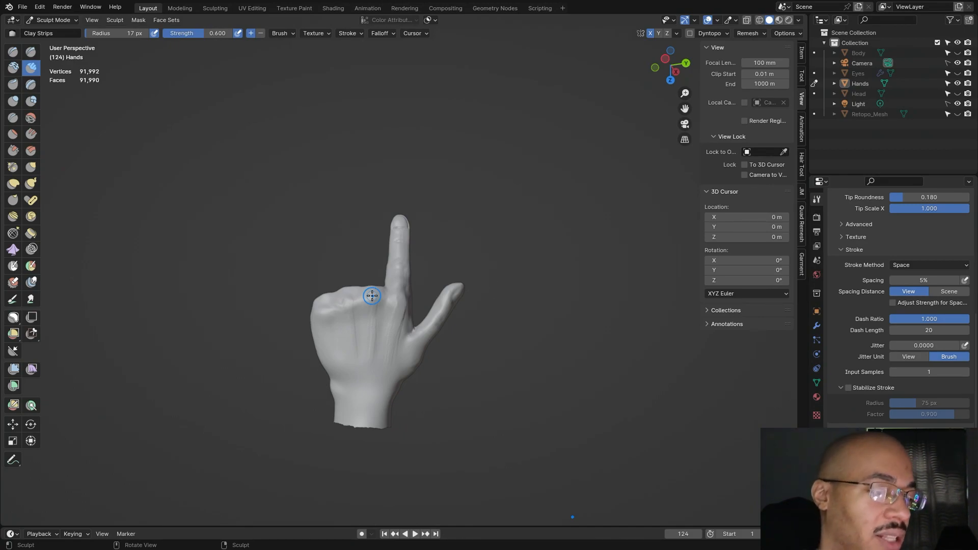
{"action": "left_click_drag", "start_coordinate": [323, 301], "coordinate": [332, 306]}
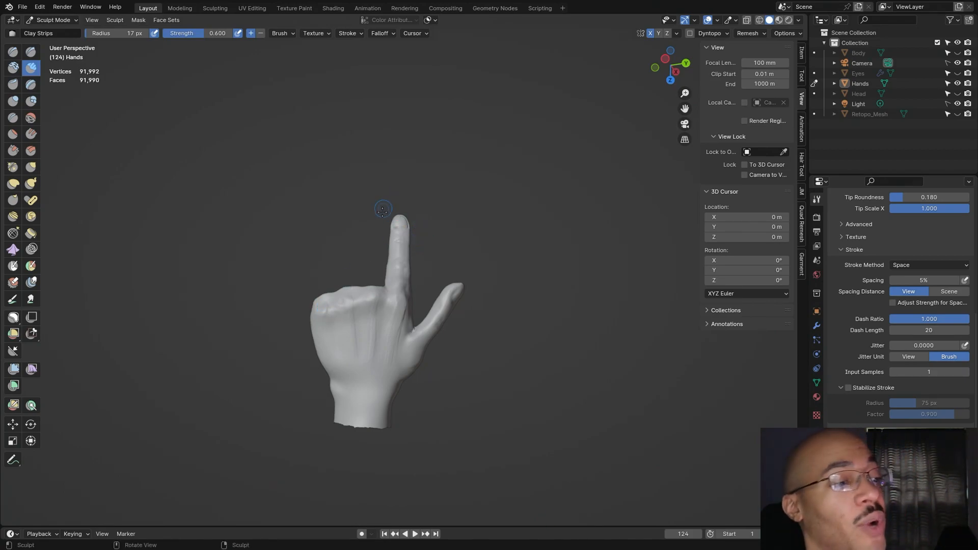
{"action": "mouse_move", "coordinate": [328, 313]}
{"action": "left_mouse_down"}
{"action": "mouse_move", "coordinate": [335, 354]}
{"action": "mouse_move", "coordinate": [330, 330]}
{"action": "mouse_move", "coordinate": [352, 367]}
{"action": "mouse_move", "coordinate": [348, 319]}
{"action": "mouse_move", "coordinate": [368, 339]}
{"action": "left_mouse_up"}
Step: Strengthen the tendon ridges running from the knuckles toward the wrist with further 17 px Clay Strips strokes
{"action": "left_click_drag", "start_coordinate": [367, 300], "coordinate": [367, 301]}
{"action": "mouse_move", "coordinate": [368, 354]}
{"action": "left_mouse_down"}
{"action": "mouse_move", "coordinate": [373, 321]}
{"action": "mouse_move", "coordinate": [398, 298]}
{"action": "left_mouse_up"}
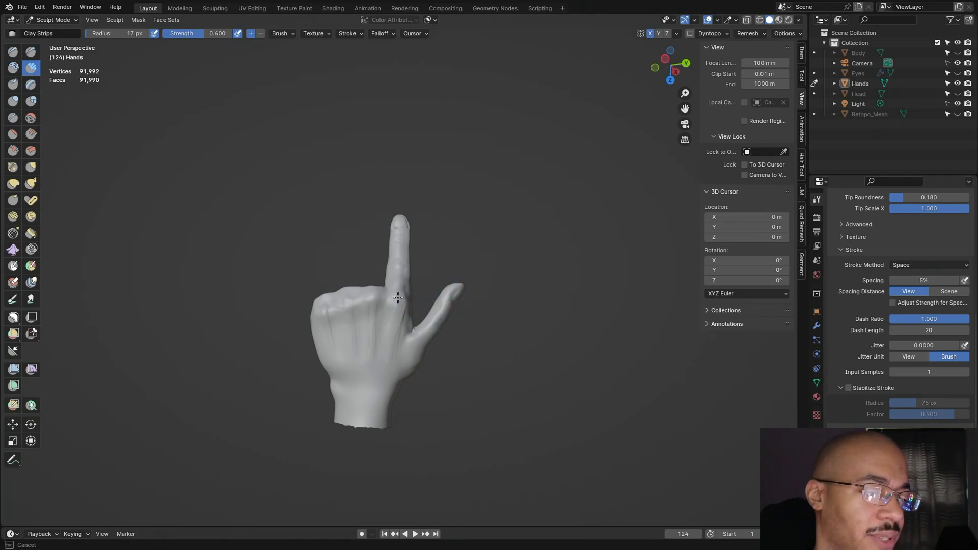
{"action": "left_click_drag", "start_coordinate": [381, 374], "coordinate": [380, 341]}
{"action": "mouse_move", "coordinate": [377, 302]}
{"action": "left_mouse_down"}
{"action": "mouse_move", "coordinate": [372, 373]}
{"action": "mouse_move", "coordinate": [364, 326]}
{"action": "mouse_move", "coordinate": [350, 332]}
{"action": "mouse_move", "coordinate": [353, 352]}
{"action": "left_mouse_up"}
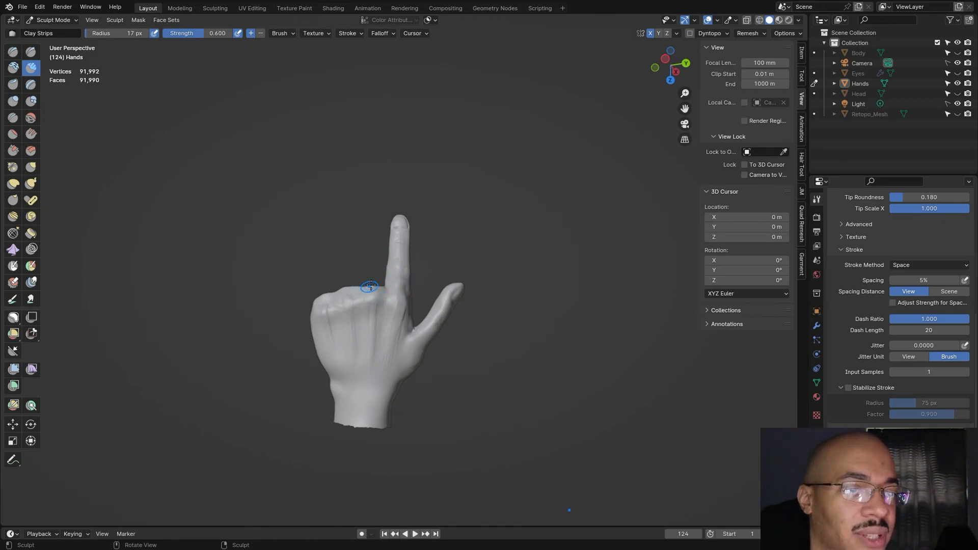
{"action": "left_click_drag", "start_coordinate": [373, 300], "coordinate": [374, 329]}
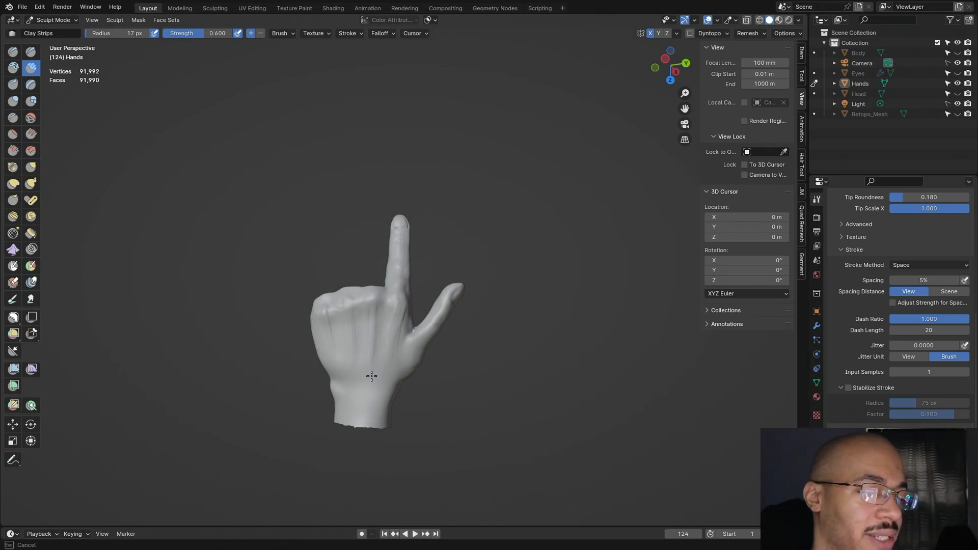
{"action": "left_click_drag", "start_coordinate": [373, 370], "coordinate": [372, 372]}
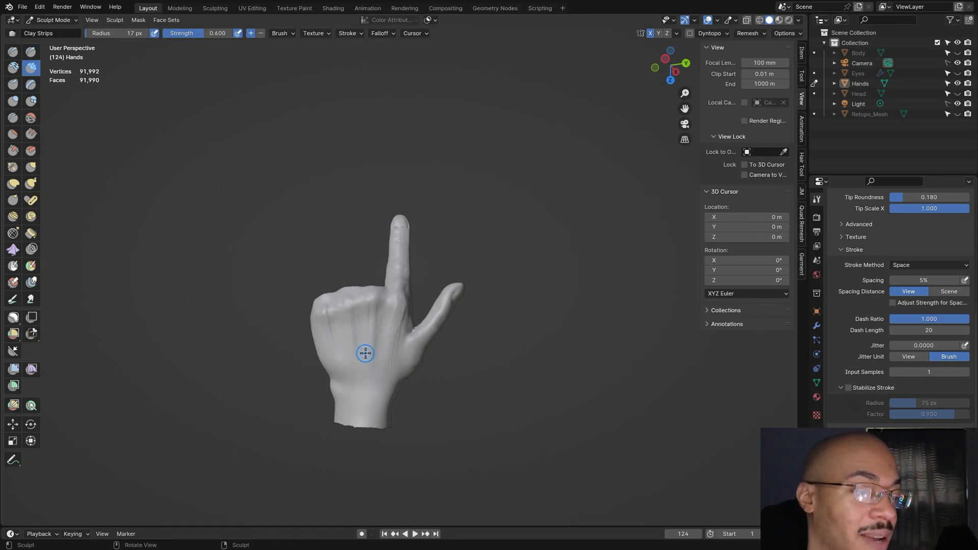
{"action": "mouse_move", "coordinate": [346, 298]}
{"action": "left_mouse_down"}
{"action": "mouse_move", "coordinate": [350, 337]}
{"action": "mouse_move", "coordinate": [329, 319]}
{"action": "mouse_move", "coordinate": [330, 328]}
{"action": "left_mouse_up"}
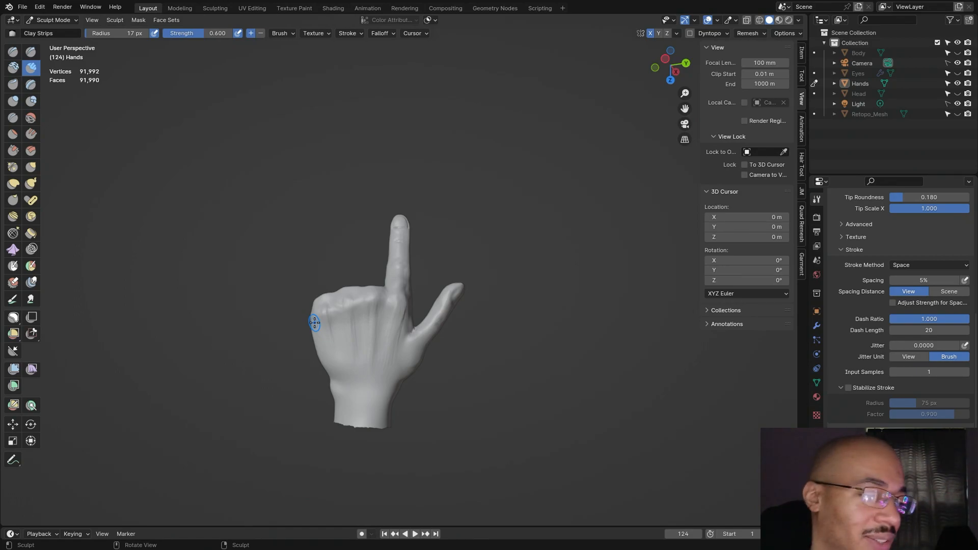
{"action": "mouse_move", "coordinate": [333, 305]}
{"action": "left_mouse_down"}
{"action": "mouse_move", "coordinate": [323, 308]}
{"action": "mouse_move", "coordinate": [344, 306]}
{"action": "left_mouse_up"}
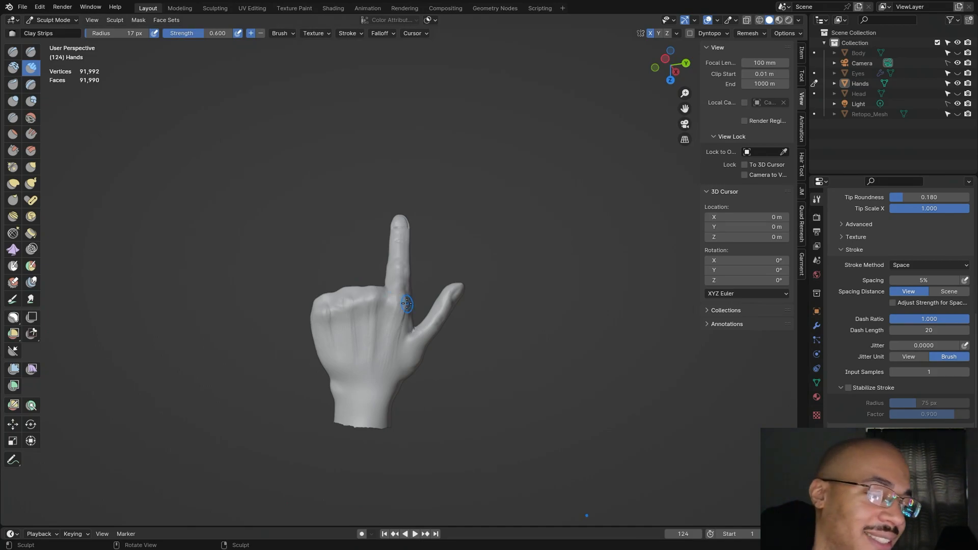
{"action": "left_click_drag", "start_coordinate": [398, 302], "coordinate": [392, 359]}
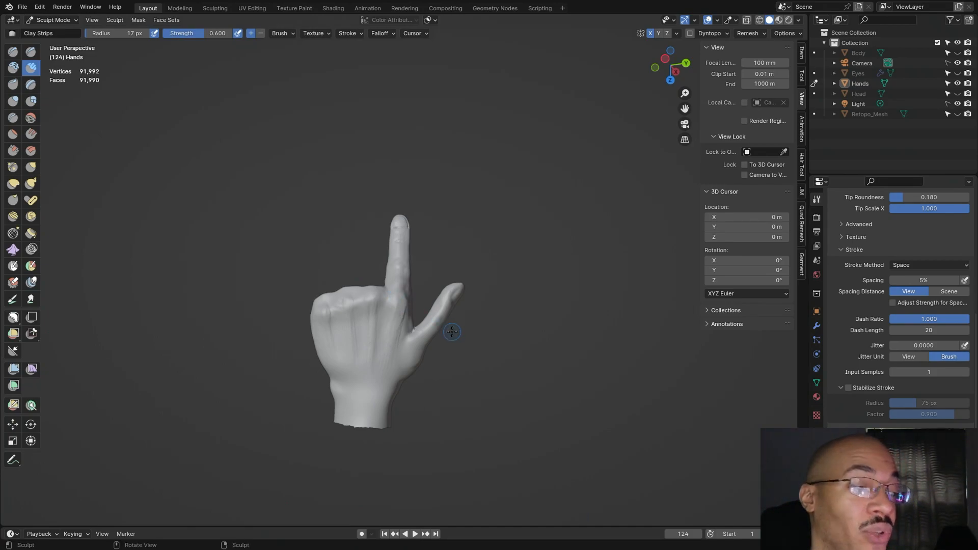
Step: Reinforce the little finger's and index finger's knuckles and tendons from a tilted view of the back of the hand
{"action": "mouse_move", "coordinate": [556, 316]}
{"action": "left_mouse_down", "text": "alt"}
{"action": "mouse_move", "coordinate": [497, 305]}
{"action": "mouse_move", "coordinate": [464, 337]}
{"action": "mouse_move", "coordinate": [554, 362]}
{"action": "mouse_move", "coordinate": [284, 465]}
{"action": "mouse_move", "coordinate": [404, 96]}
{"action": "mouse_move", "coordinate": [523, 381]}
{"action": "mouse_move", "coordinate": [518, 426]}
{"action": "left_mouse_up", "text": "alt"}
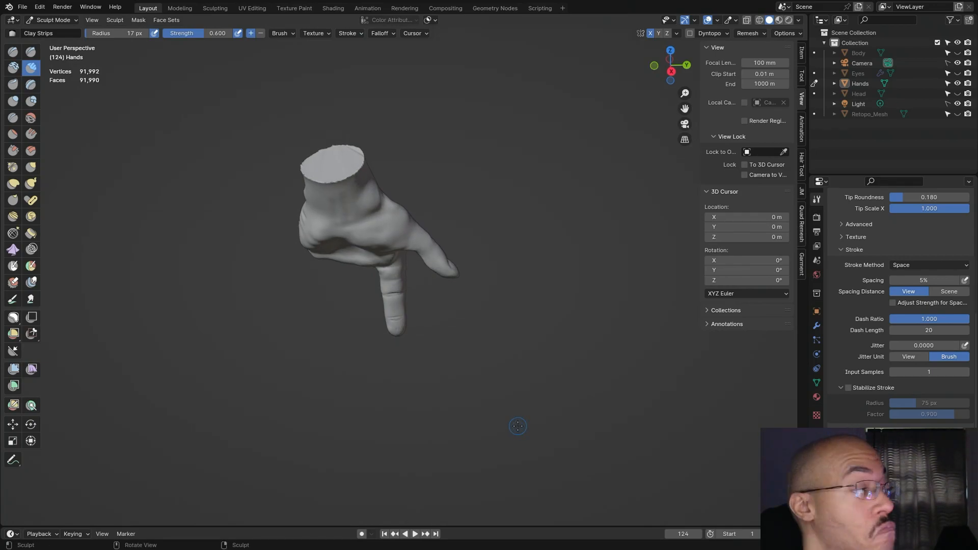
{"action": "middle_click_drag", "start_coordinate": [517, 426], "coordinate": [318, 309]}
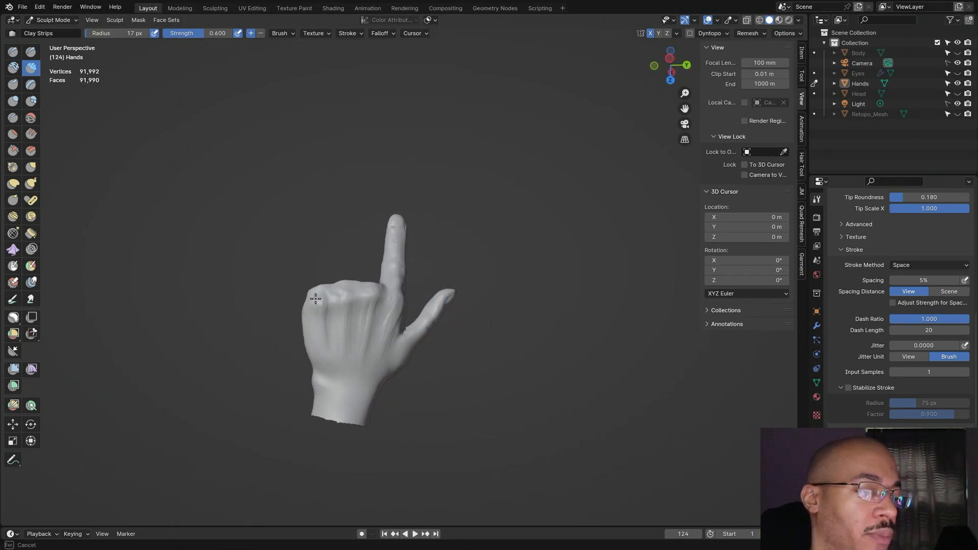
{"action": "left_click_drag", "start_coordinate": [321, 297], "coordinate": [321, 305]}
{"action": "left_click_drag", "start_coordinate": [331, 352], "coordinate": [326, 309]}
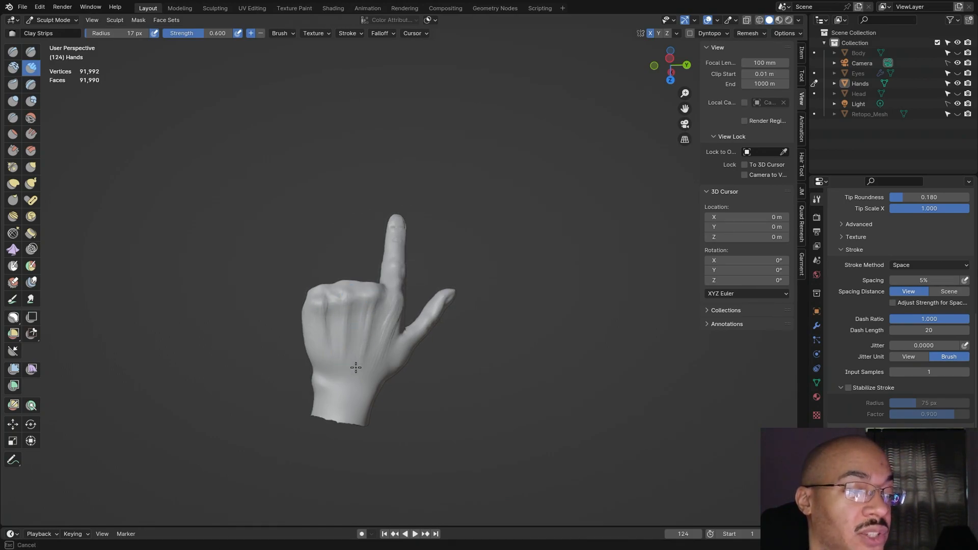
{"action": "left_click_drag", "start_coordinate": [391, 300], "coordinate": [392, 304]}
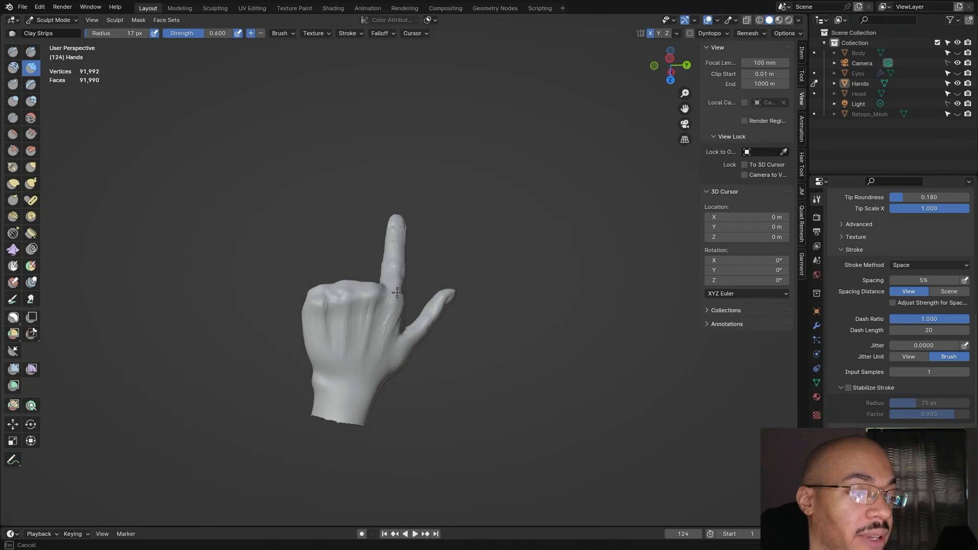
Step: Add volume to the thumb below its nail using Clay Strips at 17 px radius
{"action": "mouse_move", "coordinate": [377, 368]}
{"action": "middle_mouse_down"}
{"action": "mouse_move", "coordinate": [514, 270]}
{"action": "mouse_move", "coordinate": [512, 248]}
{"action": "middle_mouse_up"}
{"action": "left_click_drag", "start_coordinate": [454, 295], "coordinate": [452, 305]}
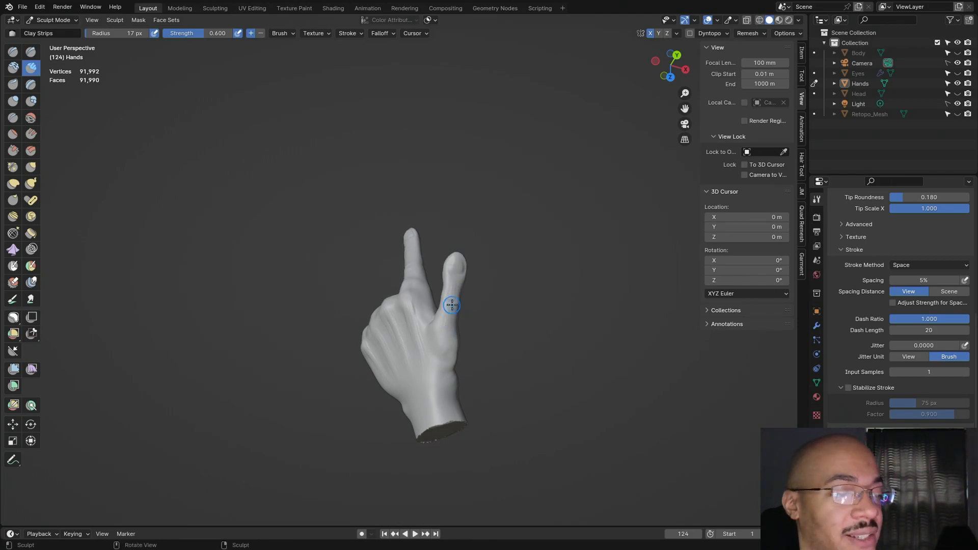
{"action": "mouse_move", "coordinate": [452, 305]}
{"action": "middle_mouse_down"}
{"action": "mouse_move", "coordinate": [585, 323]}
{"action": "mouse_move", "coordinate": [508, 224]}
{"action": "mouse_move", "coordinate": [529, 240]}
{"action": "middle_mouse_up"}
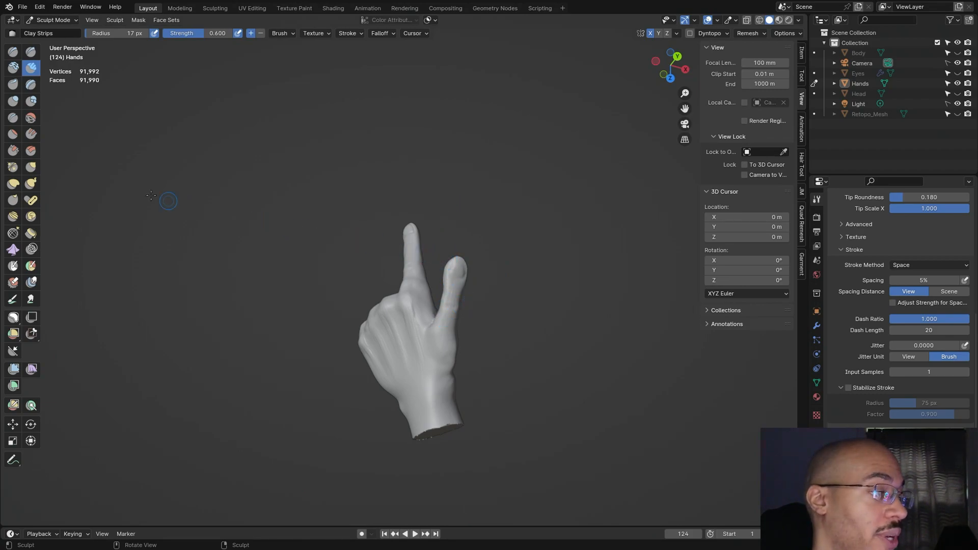
Step: Adjust the thumb's silhouette using Grab, enlarging the brush radius to 60 px
{"action": "key", "text": "g"}
{"action": "left_click_drag", "start_coordinate": [443, 290], "coordinate": [442, 289]}
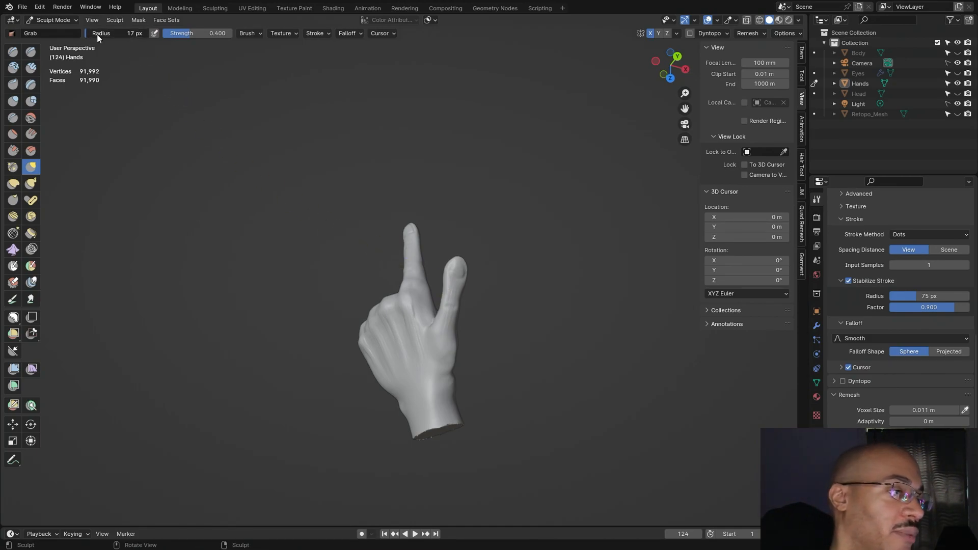
{"action": "left_click_drag", "start_coordinate": [115, 34], "coordinate": [118, 34]}
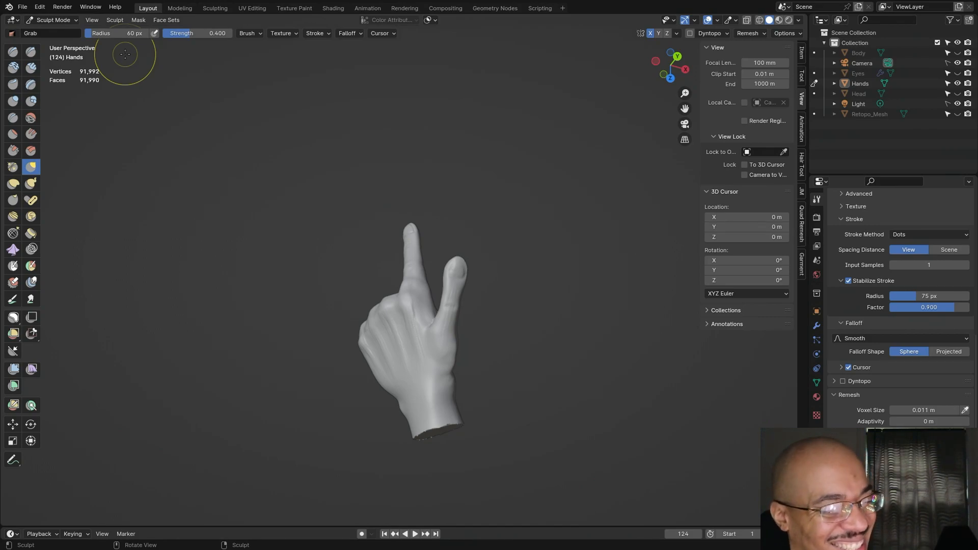
{"action": "left_click_drag", "start_coordinate": [462, 291], "coordinate": [459, 289]}
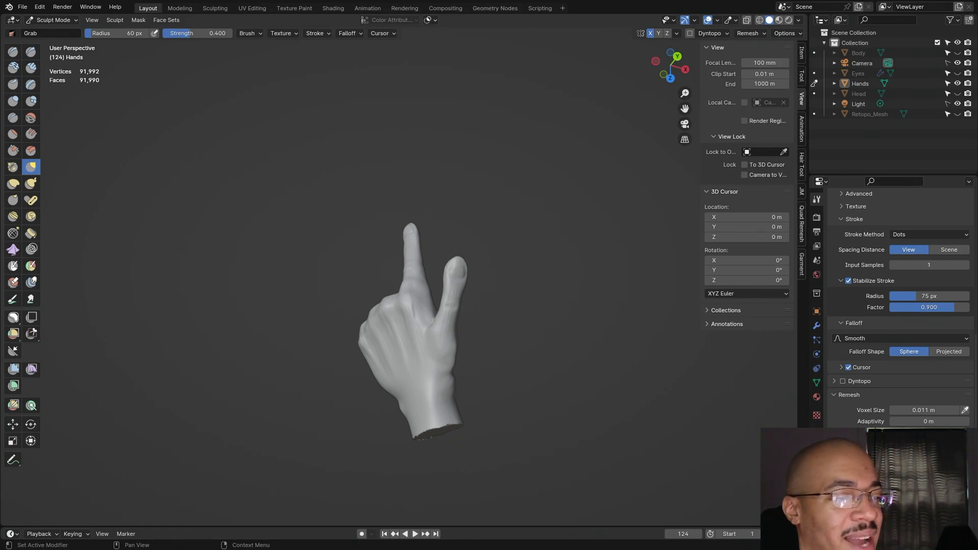
{"action": "mouse_move", "coordinate": [618, 247]}
{"action": "middle_mouse_down"}
{"action": "mouse_move", "coordinate": [575, 271]}
{"action": "mouse_move", "coordinate": [586, 285]}
{"action": "middle_mouse_up"}
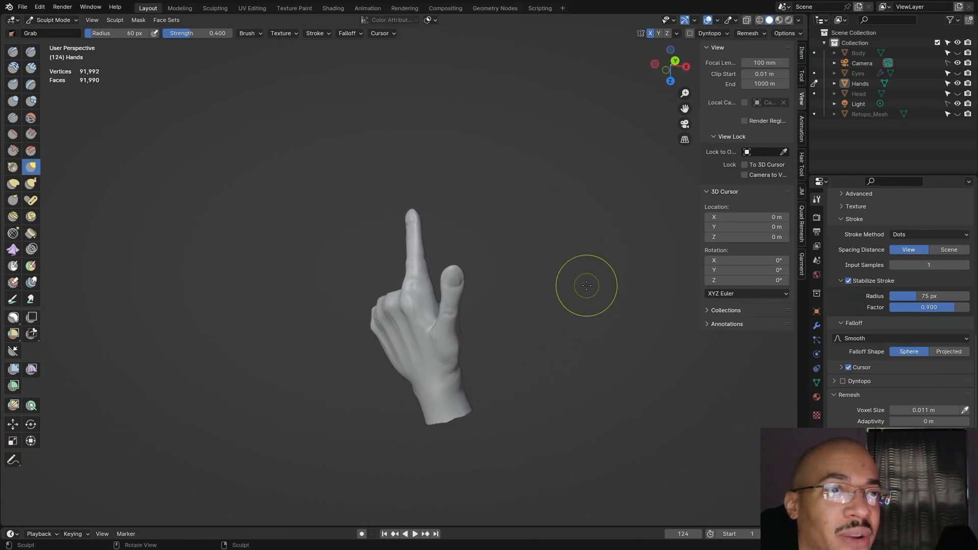
Step: Examine the hand's proportions and the thumb's silhouette from the back, the thumb side and tilted close-up views
{"action": "scroll", "coordinate": [564, 327], "scroll_direction": "up", "scroll_amount": 4}
{"action": "middle_click_drag", "start_coordinate": [564, 328], "coordinate": [564, 321]}
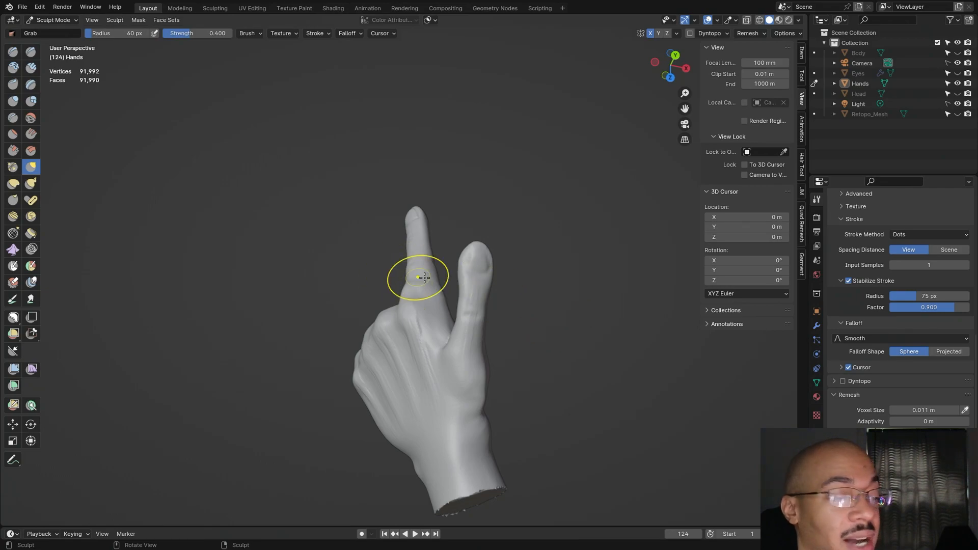
{"action": "middle_click_drag", "start_coordinate": [485, 291], "coordinate": [565, 310]}
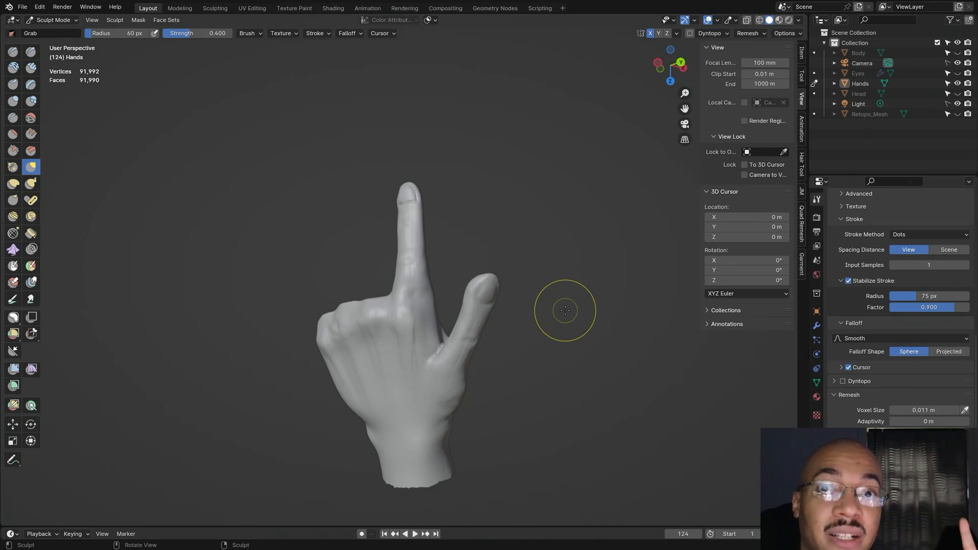
{"action": "mouse_move", "coordinate": [565, 311]}
{"action": "middle_mouse_down"}
{"action": "mouse_move", "coordinate": [642, 320]}
{"action": "mouse_move", "coordinate": [587, 316]}
{"action": "mouse_move", "coordinate": [562, 297]}
{"action": "middle_mouse_up"}
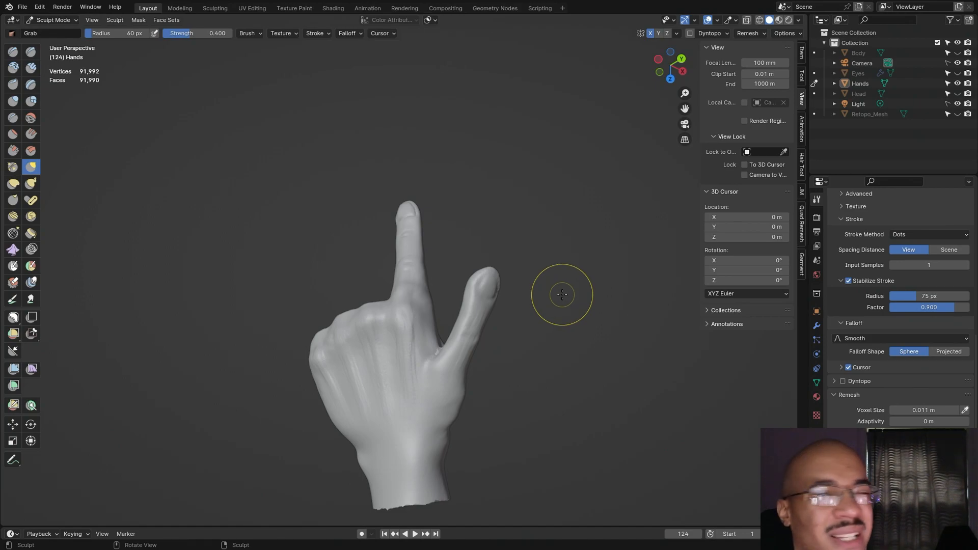
{"action": "mouse_move", "coordinate": [562, 292]}
{"action": "middle_mouse_down"}
{"action": "mouse_move", "coordinate": [532, 322]}
{"action": "mouse_move", "coordinate": [472, 260]}
{"action": "middle_mouse_up"}
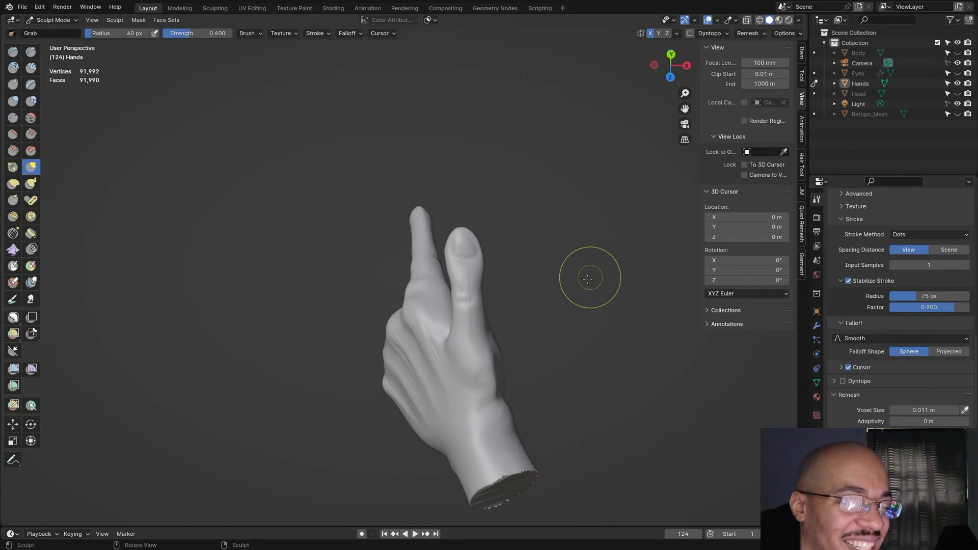
{"action": "scroll", "coordinate": [586, 283], "scroll_direction": "up", "scroll_amount": 3}
{"action": "middle_click_drag", "start_coordinate": [642, 285], "coordinate": [656, 317]}
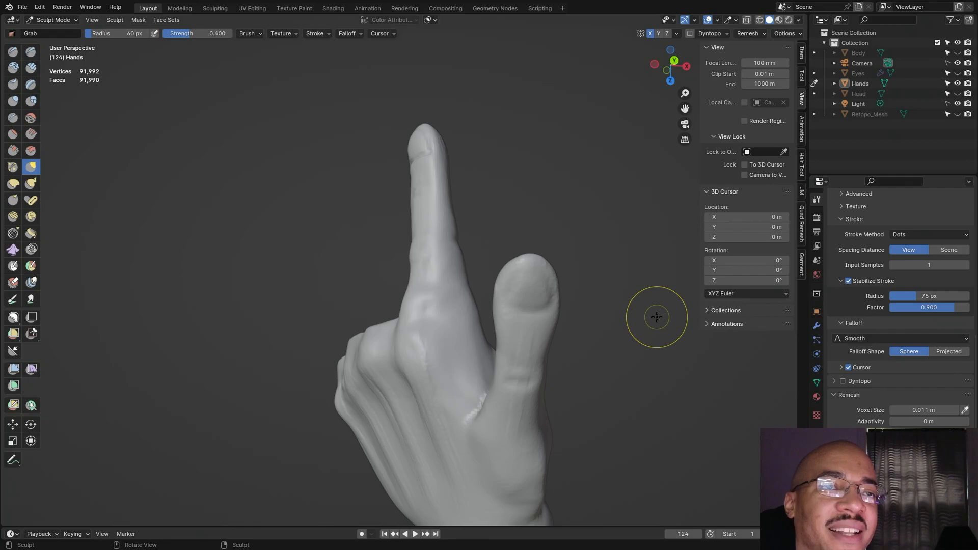
{"action": "middle_click_drag", "start_coordinate": [655, 354], "coordinate": [522, 234]}
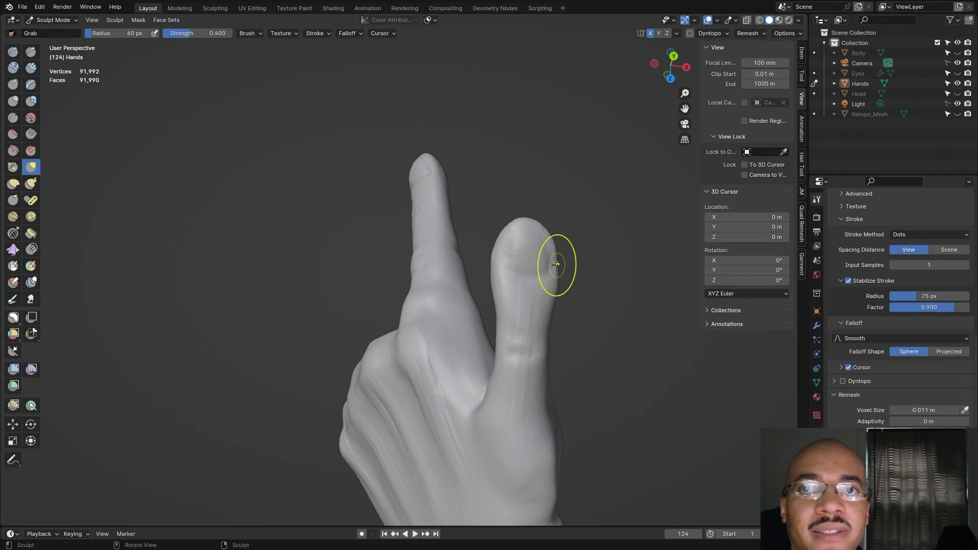
{"action": "mouse_move", "coordinate": [608, 307]}
{"action": "left_mouse_down", "text": "alt"}
{"action": "mouse_move", "coordinate": [604, 281]}
{"action": "mouse_move", "coordinate": [599, 295]}
{"action": "left_mouse_up", "text": "alt"}
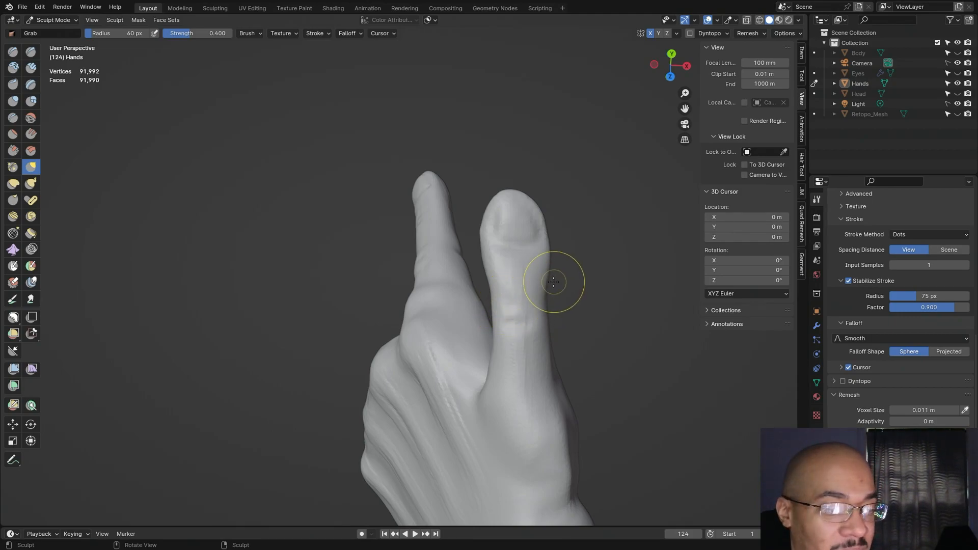
Step: Reshape the sides and rounded tip of the thumb with Grab, enlarging the brush radius to 95 px
{"action": "left_click_drag", "start_coordinate": [547, 284], "coordinate": [484, 285]}
{"action": "middle_click_drag", "start_coordinate": [579, 291], "coordinate": [607, 299]}
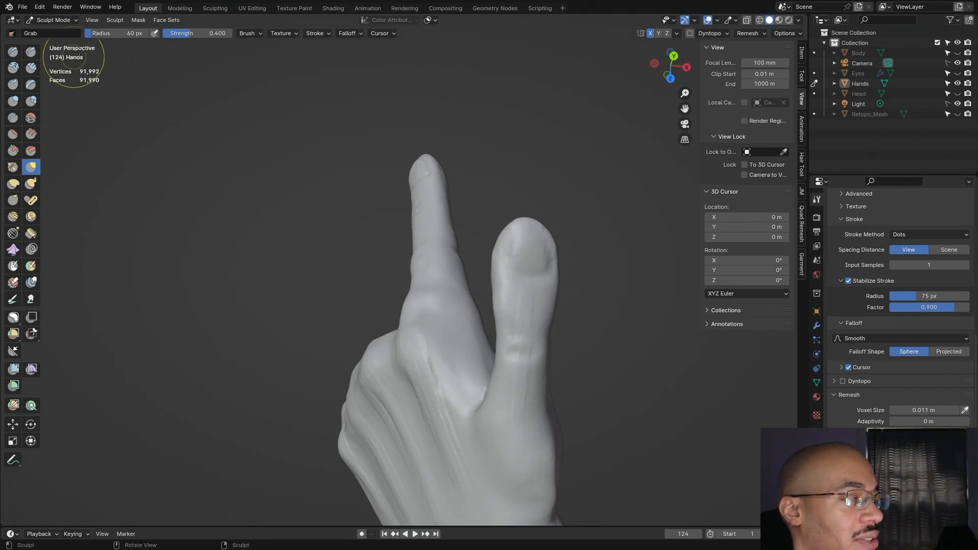
{"action": "left_click_drag", "start_coordinate": [118, 33], "coordinate": [120, 33]}
{"action": "mouse_move", "coordinate": [522, 233]}
{"action": "left_mouse_down"}
{"action": "mouse_move", "coordinate": [517, 280]}
{"action": "mouse_move", "coordinate": [497, 293]}
{"action": "mouse_move", "coordinate": [553, 306]}
{"action": "mouse_move", "coordinate": [547, 322]}
{"action": "mouse_move", "coordinate": [502, 304]}
{"action": "left_mouse_up"}
{"action": "left_click_drag", "start_coordinate": [500, 296], "coordinate": [496, 289]}
{"action": "left_click_drag", "start_coordinate": [506, 236], "coordinate": [504, 234]}
{"action": "left_click_drag", "start_coordinate": [526, 219], "coordinate": [535, 237]}
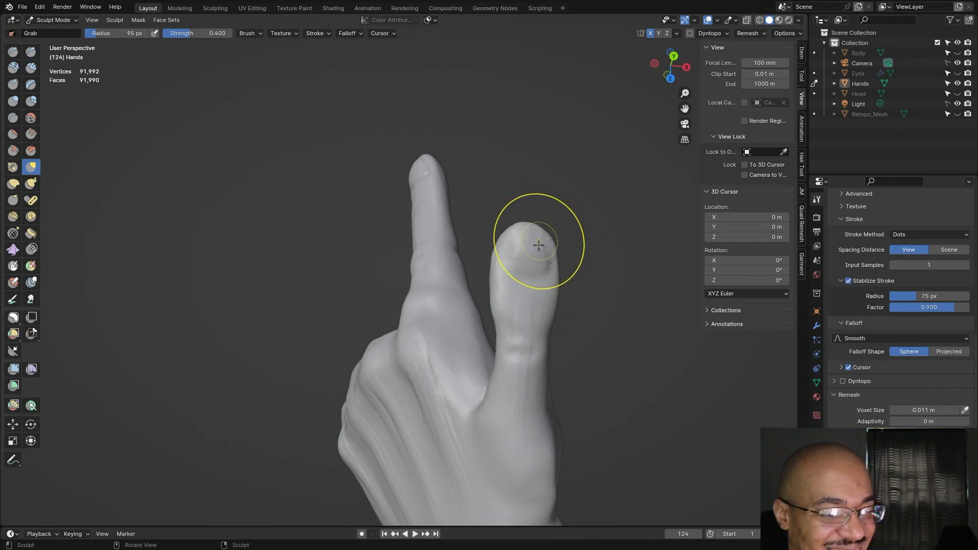
Step: Adjust the thumb's contour below the middle joint using Grab at 60 px radius
{"action": "mouse_move", "coordinate": [544, 304]}
{"action": "middle_mouse_down"}
{"action": "mouse_move", "coordinate": [445, 393]}
{"action": "mouse_move", "coordinate": [401, 390]}
{"action": "mouse_move", "coordinate": [203, 314]}
{"action": "mouse_move", "coordinate": [273, 360]}
{"action": "mouse_move", "coordinate": [393, 371]}
{"action": "mouse_move", "coordinate": [587, 339]}
{"action": "mouse_move", "coordinate": [618, 278]}
{"action": "mouse_move", "coordinate": [591, 318]}
{"action": "mouse_move", "coordinate": [553, 332]}
{"action": "middle_mouse_up"}
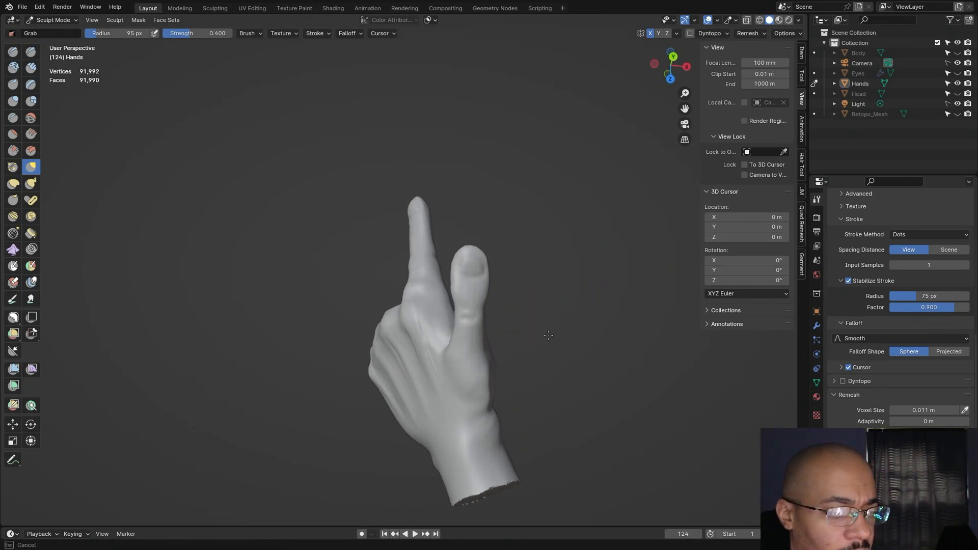
{"action": "mouse_move", "coordinate": [552, 323]}
{"action": "middle_mouse_down"}
{"action": "mouse_move", "coordinate": [556, 286]}
{"action": "mouse_move", "coordinate": [502, 317]}
{"action": "middle_mouse_up"}
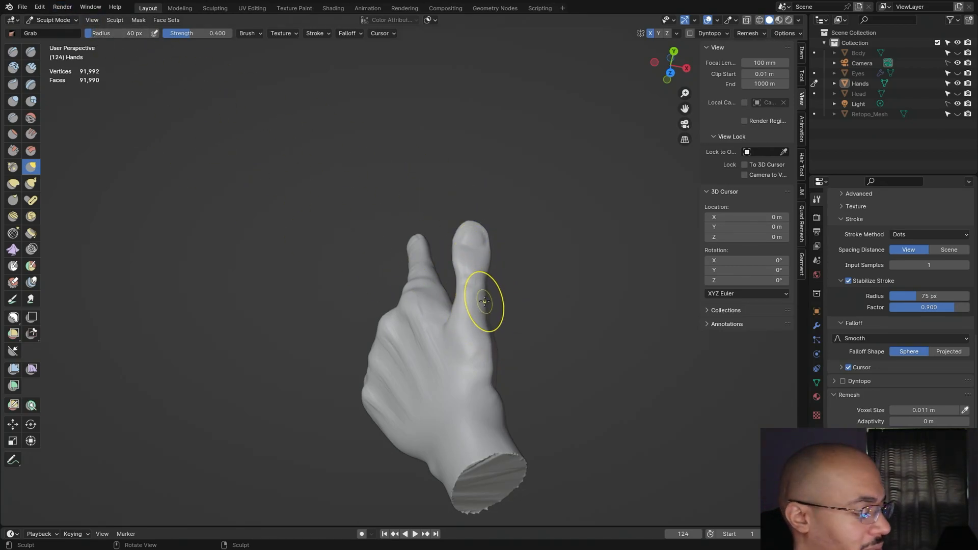
{"action": "left_click_drag", "start_coordinate": [485, 313], "coordinate": [486, 320]}
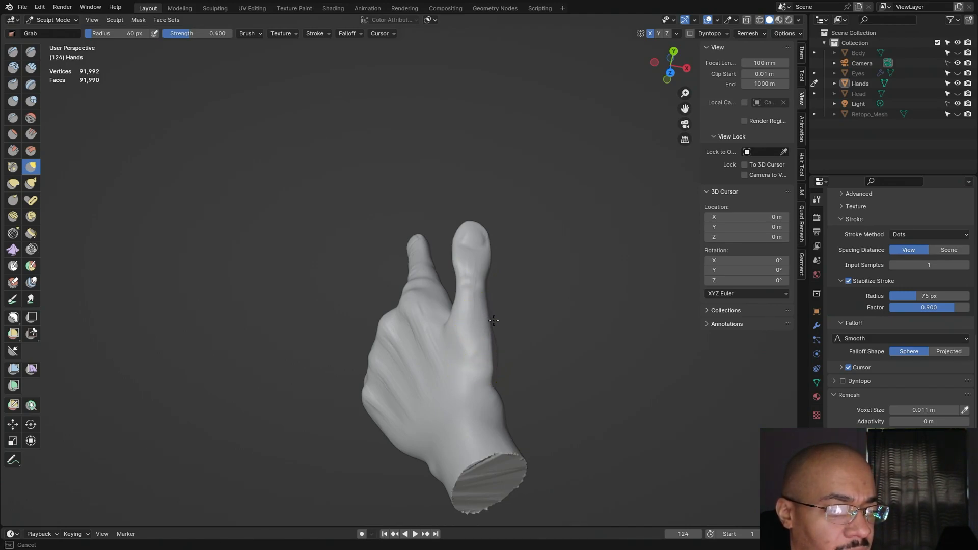
{"action": "left_click_drag", "start_coordinate": [495, 321], "coordinate": [452, 311]}
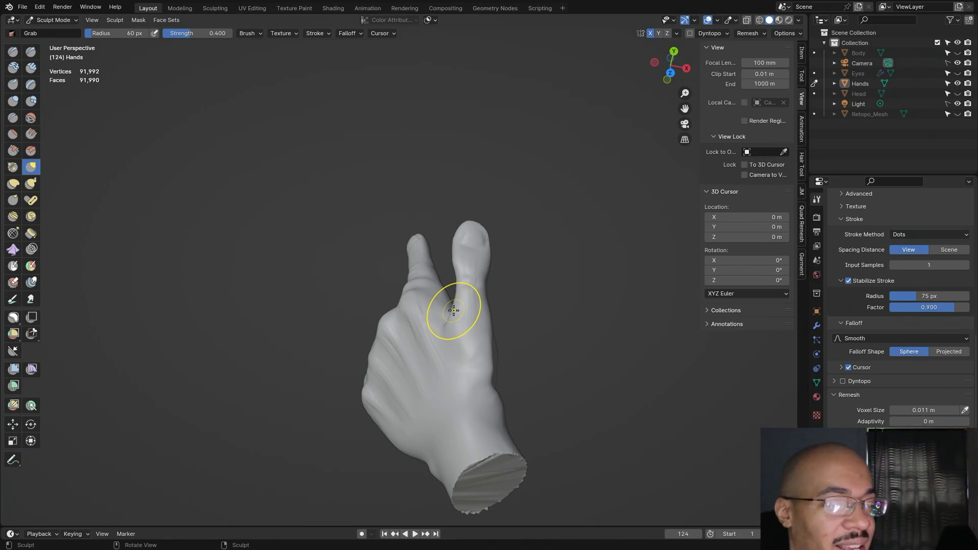
{"action": "mouse_move", "coordinate": [600, 317]}
{"action": "middle_mouse_down"}
{"action": "mouse_move", "coordinate": [559, 363]}
{"action": "mouse_move", "coordinate": [540, 357]}
{"action": "mouse_move", "coordinate": [457, 402]}
{"action": "mouse_move", "coordinate": [409, 406]}
{"action": "mouse_move", "coordinate": [500, 372]}
{"action": "mouse_move", "coordinate": [635, 364]}
{"action": "mouse_move", "coordinate": [657, 293]}
{"action": "mouse_move", "coordinate": [628, 293]}
{"action": "middle_mouse_up"}
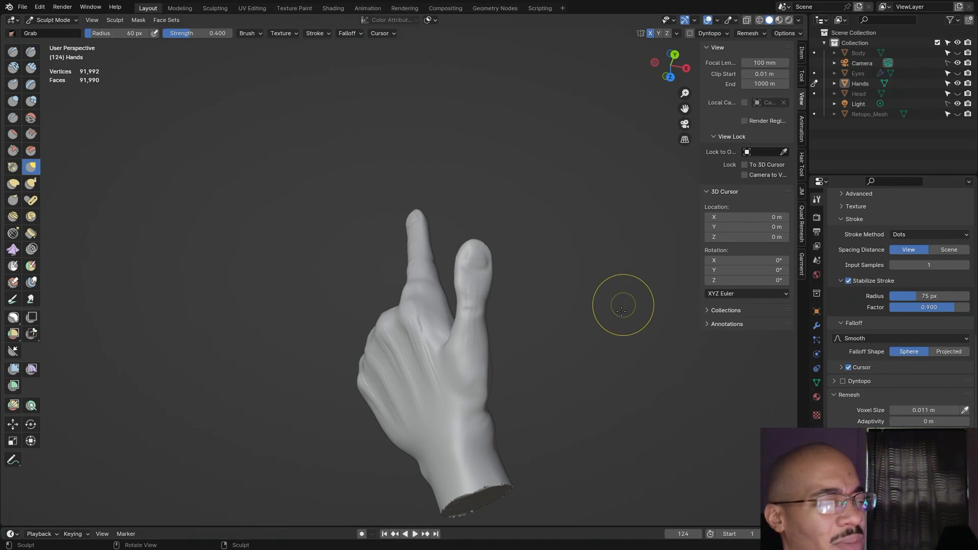
Step: Refine the outer contour near the thumb's base with Grab from the thumb side of the hand
{"action": "scroll", "coordinate": [616, 326], "scroll_direction": "up", "scroll_amount": 1}
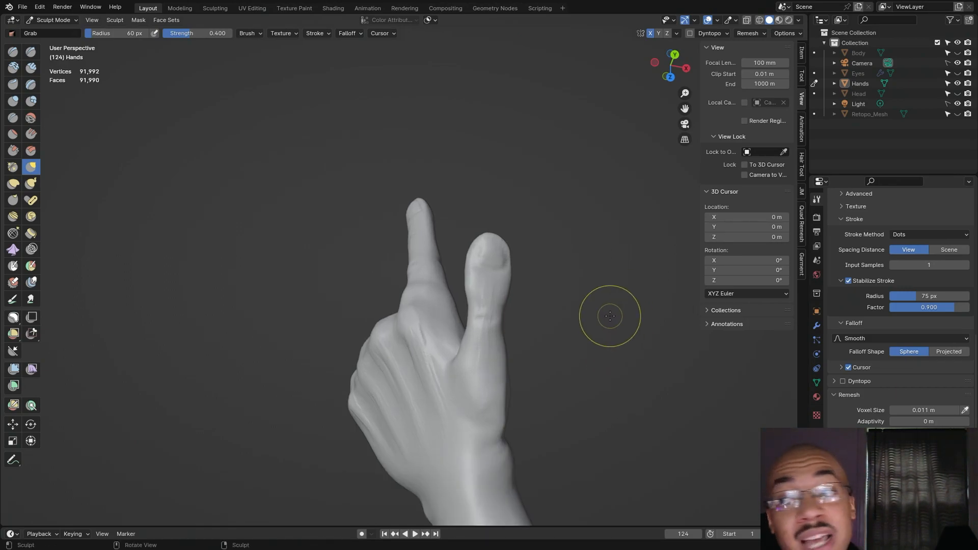
{"action": "mouse_move", "coordinate": [613, 316]}
{"action": "middle_mouse_down"}
{"action": "mouse_move", "coordinate": [574, 249]}
{"action": "mouse_move", "coordinate": [601, 365]}
{"action": "mouse_move", "coordinate": [550, 331]}
{"action": "middle_mouse_up"}
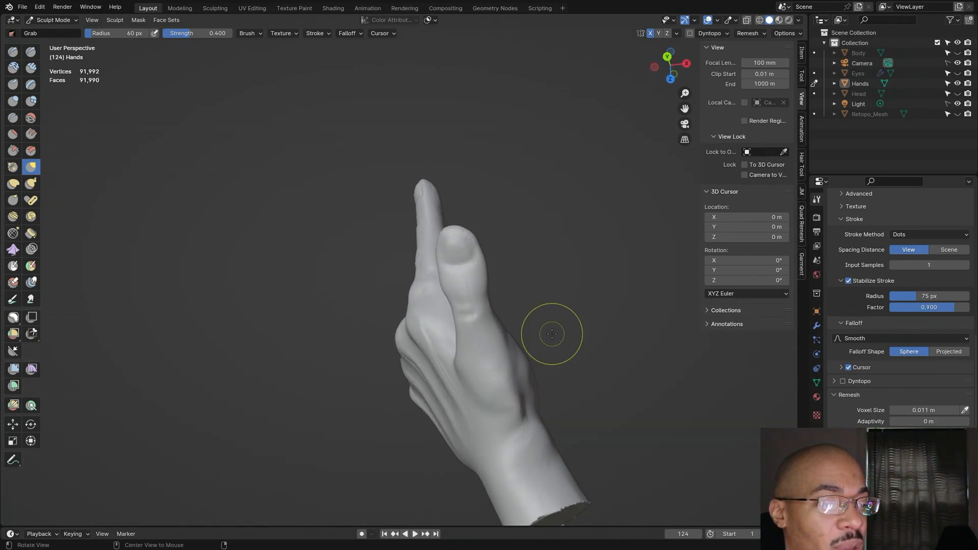
{"action": "left_click_drag", "start_coordinate": [509, 341], "coordinate": [510, 340]}
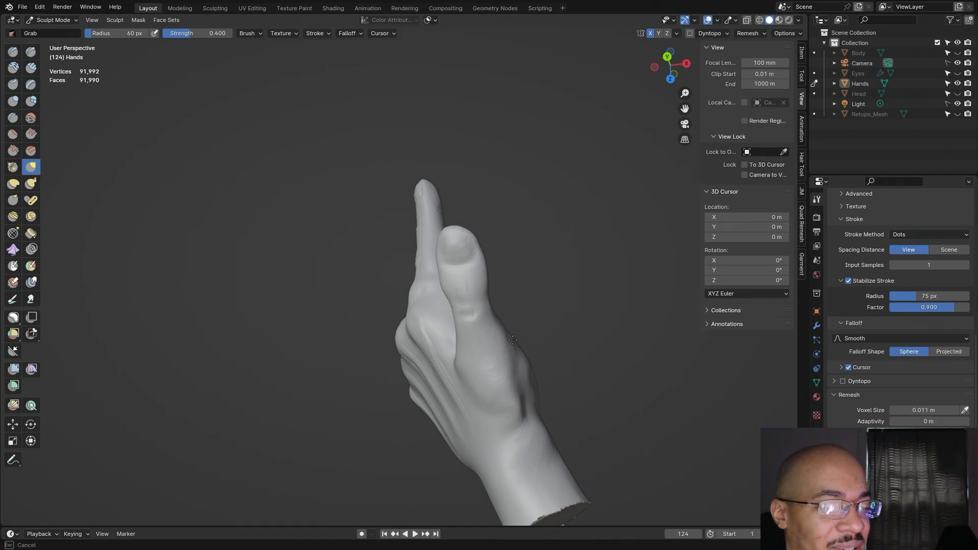
{"action": "left_click_drag", "start_coordinate": [514, 339], "coordinate": [557, 301]}
{"action": "mouse_move", "coordinate": [557, 301]}
{"action": "middle_mouse_down"}
{"action": "mouse_move", "coordinate": [607, 303]}
{"action": "mouse_move", "coordinate": [587, 257]}
{"action": "middle_mouse_up"}
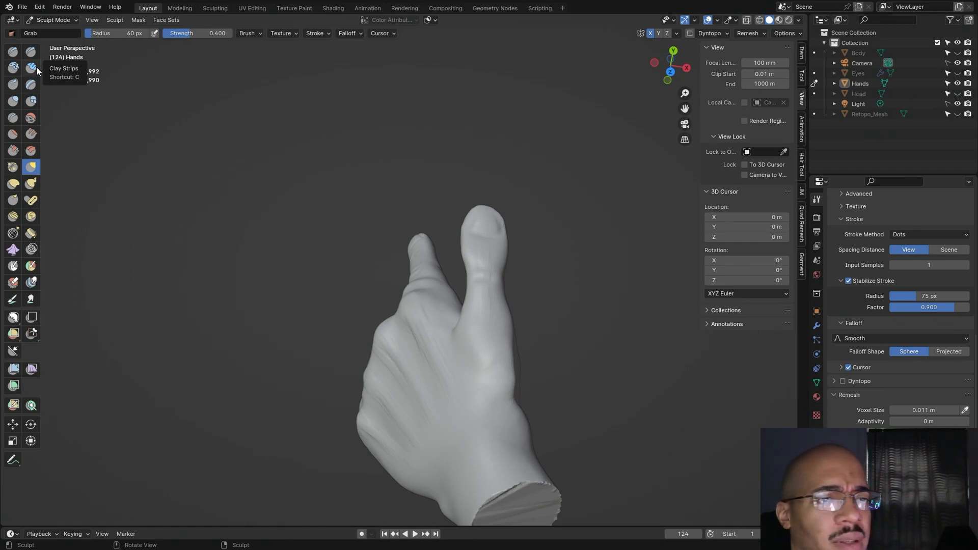
Step: Adjust the thumb's upper segment just below the nail with a Grab stroke at 60 px radius
{"action": "middle_click_drag", "start_coordinate": [544, 237], "coordinate": [549, 287]}
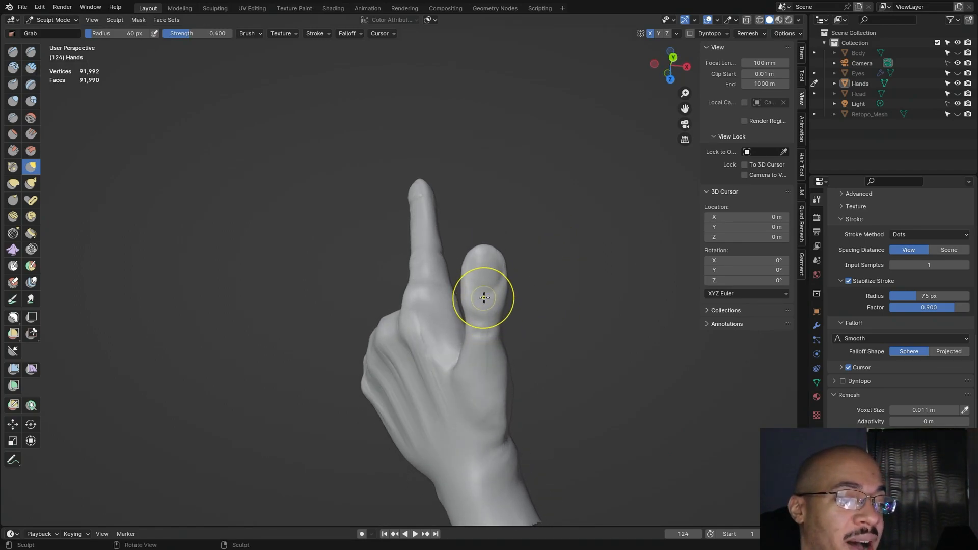
{"action": "left_click_drag", "start_coordinate": [487, 305], "coordinate": [486, 285]}
{"action": "mouse_move", "coordinate": [563, 293]}
{"action": "middle_mouse_down"}
{"action": "mouse_move", "coordinate": [565, 243]}
{"action": "mouse_move", "coordinate": [572, 263]}
{"action": "mouse_move", "coordinate": [454, 377]}
{"action": "mouse_move", "coordinate": [607, 323]}
{"action": "mouse_move", "coordinate": [594, 308]}
{"action": "middle_mouse_up"}
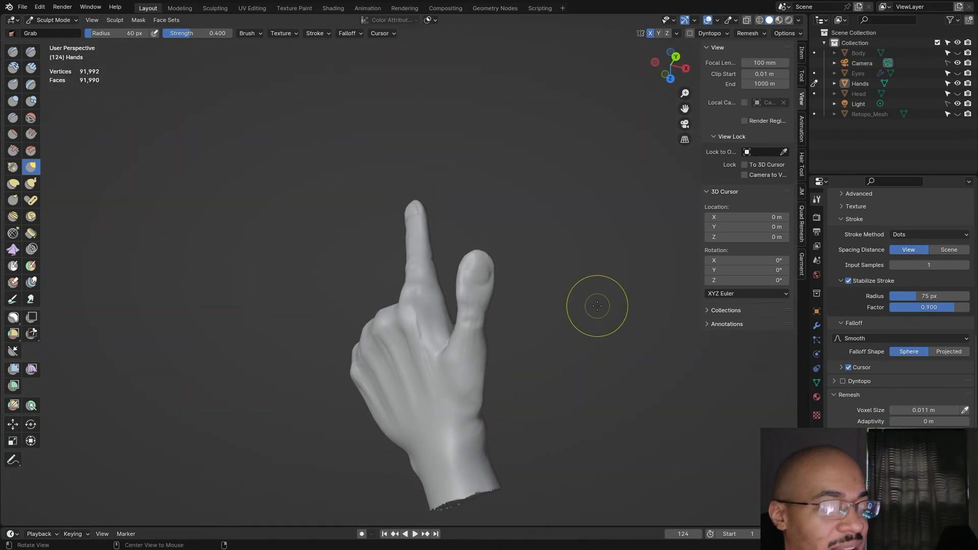
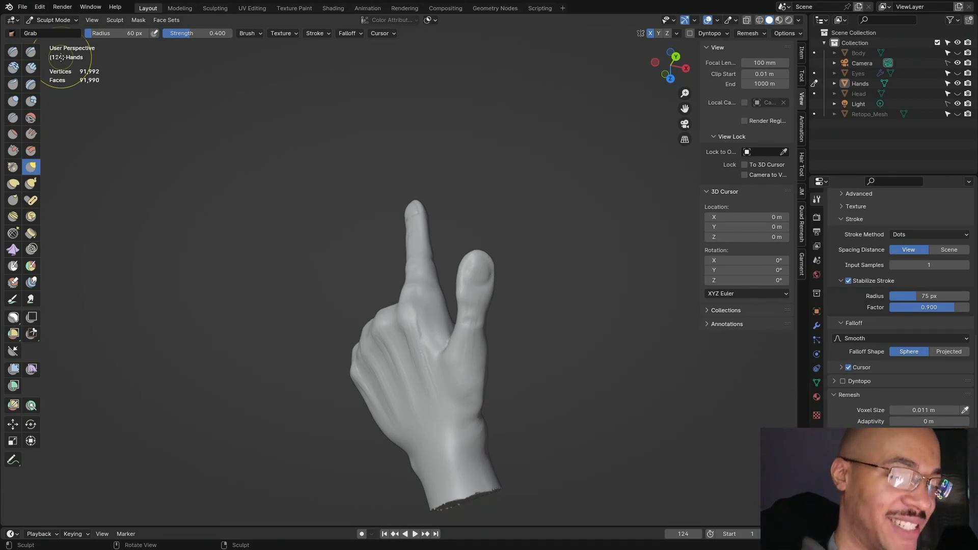
Step: Refine both sides of the thumb's lower segment and nudge its tip with Grab from a low tilted view
{"action": "middle_click_drag", "start_coordinate": [459, 163], "coordinate": [452, 112]}
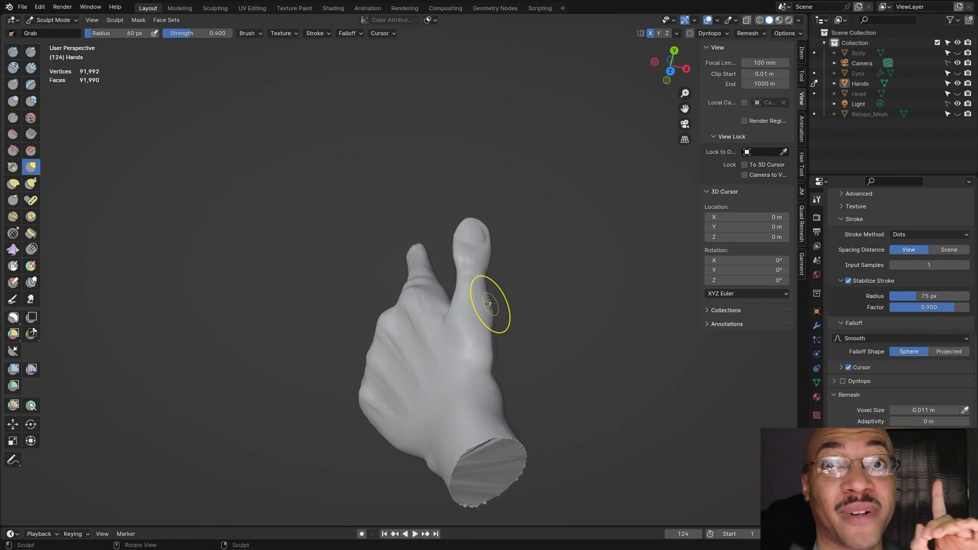
{"action": "mouse_move", "coordinate": [508, 298]}
{"action": "left_mouse_down"}
{"action": "mouse_move", "coordinate": [491, 317]}
{"action": "mouse_move", "coordinate": [450, 312]}
{"action": "left_mouse_up"}
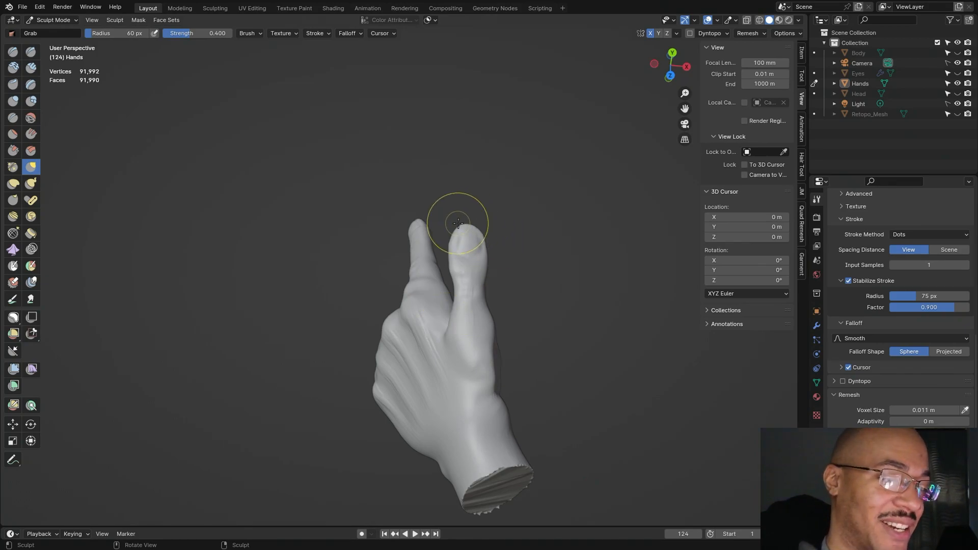
{"action": "left_click_drag", "start_coordinate": [461, 225], "coordinate": [461, 224]}
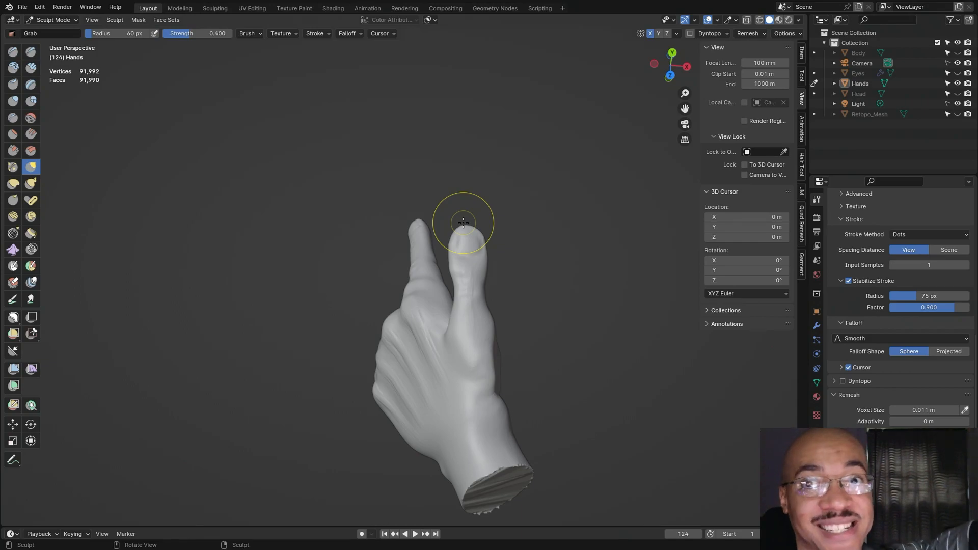
{"action": "left_click_drag", "start_coordinate": [491, 318], "coordinate": [451, 312]}
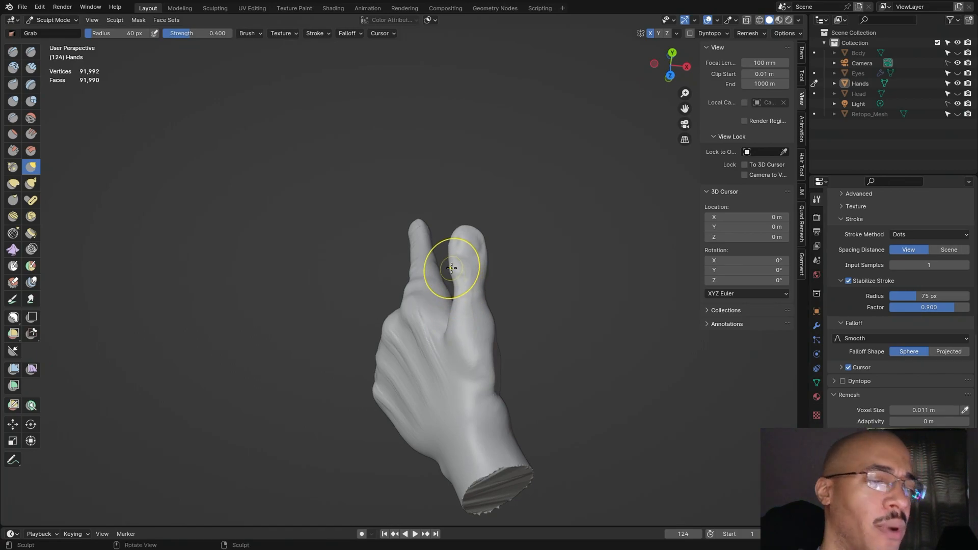
Step: Shape the thumb's inner edge beside the nail and its rounded tip with small Grab strokes
{"action": "left_click_drag", "start_coordinate": [451, 268], "coordinate": [451, 261]}
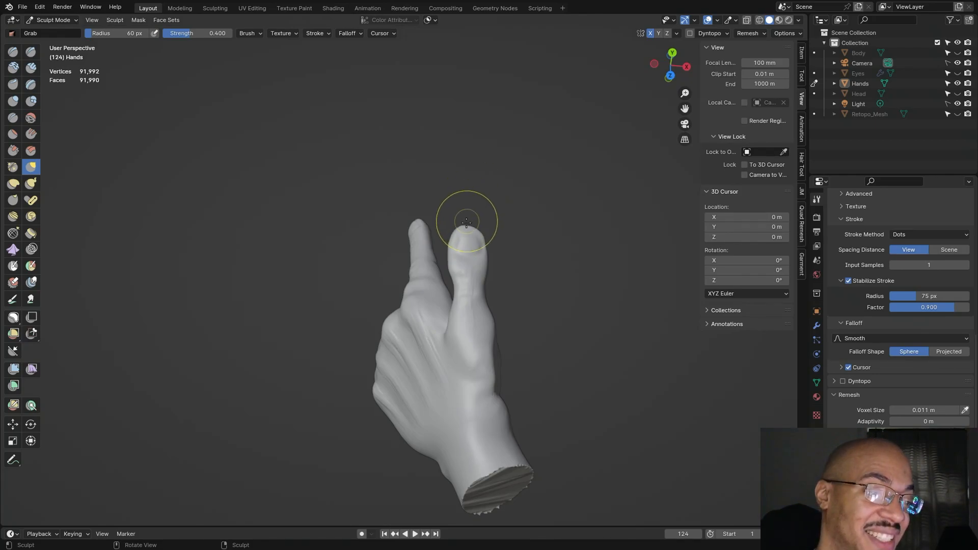
{"action": "left_click_drag", "start_coordinate": [476, 230], "coordinate": [473, 228]}
{"action": "mouse_move", "coordinate": [475, 229]}
{"action": "left_mouse_down"}
{"action": "mouse_move", "coordinate": [452, 244]}
{"action": "mouse_move", "coordinate": [476, 247]}
{"action": "left_mouse_up"}
{"action": "mouse_move", "coordinate": [534, 282]}
{"action": "middle_mouse_down"}
{"action": "mouse_move", "coordinate": [614, 385]}
{"action": "mouse_move", "coordinate": [530, 287]}
{"action": "middle_mouse_up"}
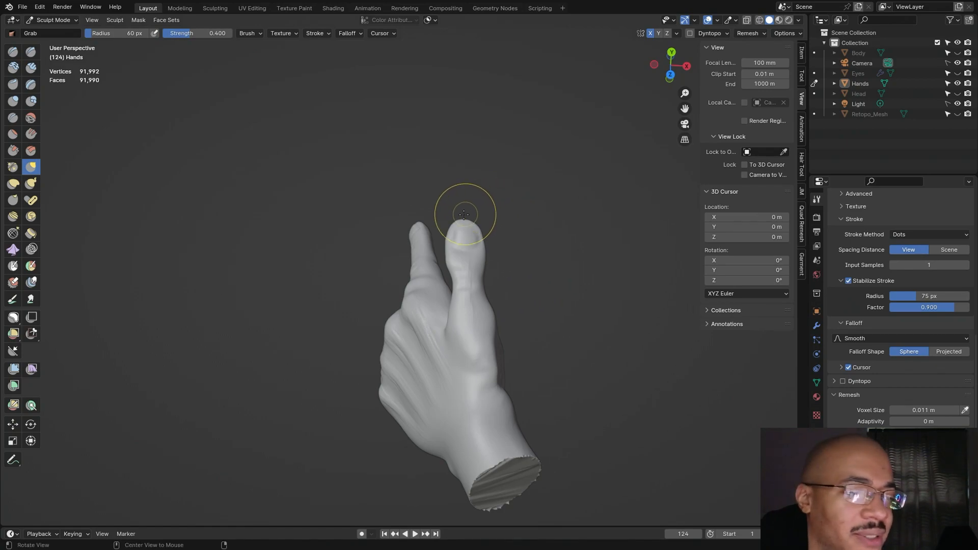
Step: Examine the reshaped thumb and the back of the hand from several angles
{"action": "mouse_move", "coordinate": [456, 222]}
{"action": "left_mouse_down", "text": "alt"}
{"action": "mouse_move", "coordinate": [479, 215]}
{"action": "mouse_move", "coordinate": [462, 222]}
{"action": "mouse_move", "coordinate": [524, 273]}
{"action": "mouse_move", "coordinate": [535, 295]}
{"action": "mouse_move", "coordinate": [563, 245]}
{"action": "mouse_move", "coordinate": [535, 220]}
{"action": "left_mouse_up", "text": "alt"}
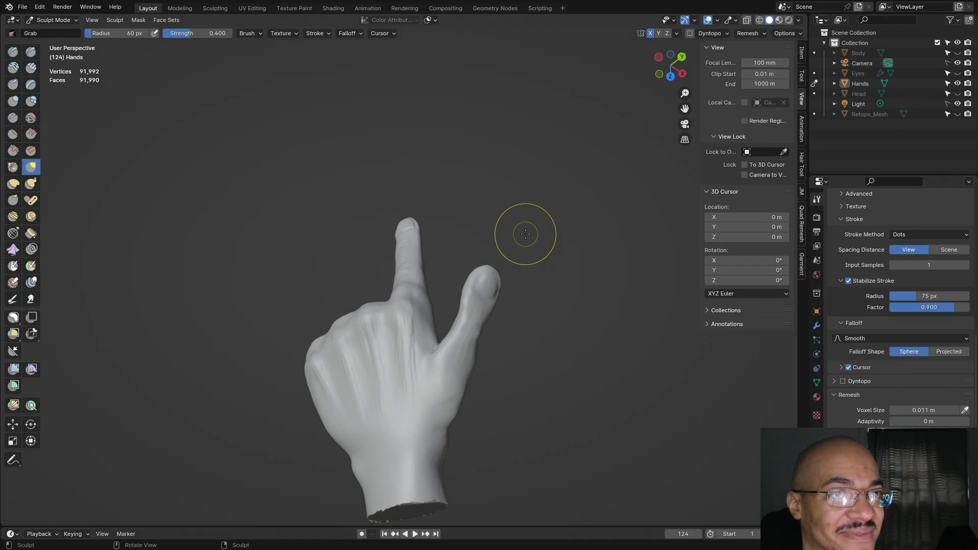
{"action": "middle_click_drag", "start_coordinate": [537, 200], "coordinate": [530, 256]}
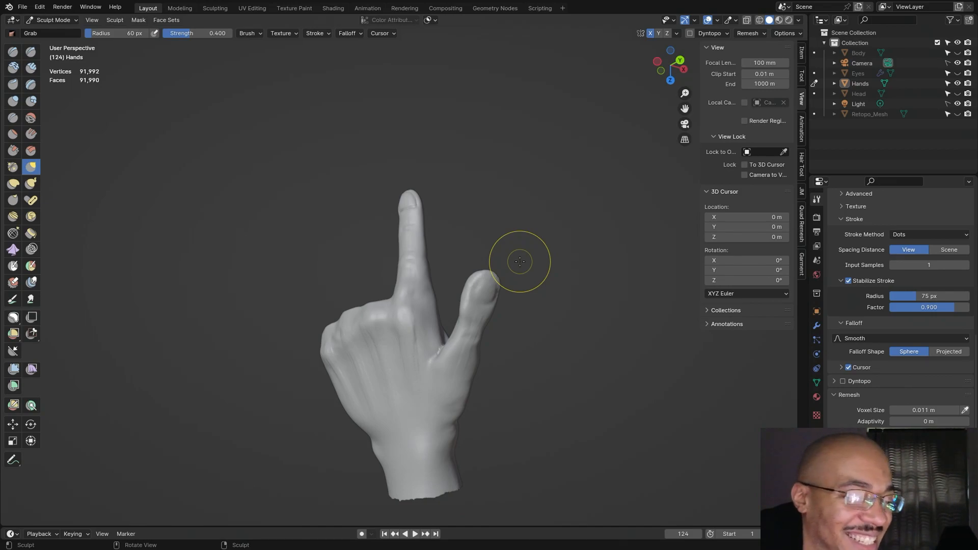
{"action": "middle_click_drag", "start_coordinate": [519, 262], "coordinate": [530, 251]}
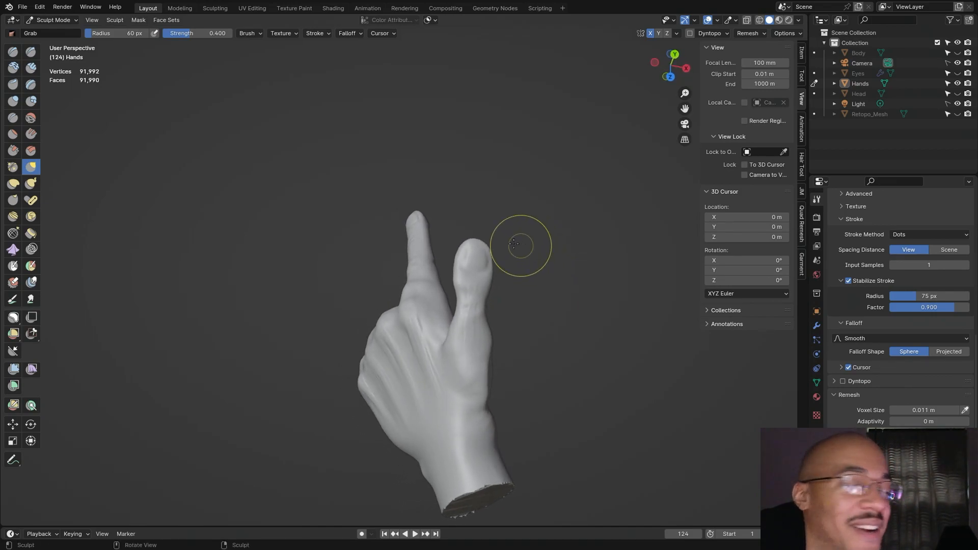
{"action": "left_click", "coordinate": [93, 33]}
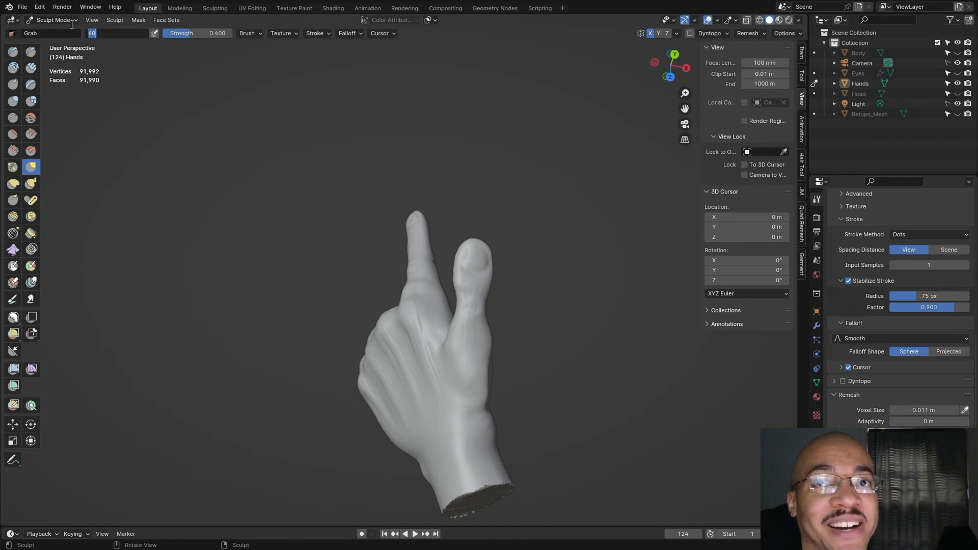
{"action": "key", "text": "Return"}
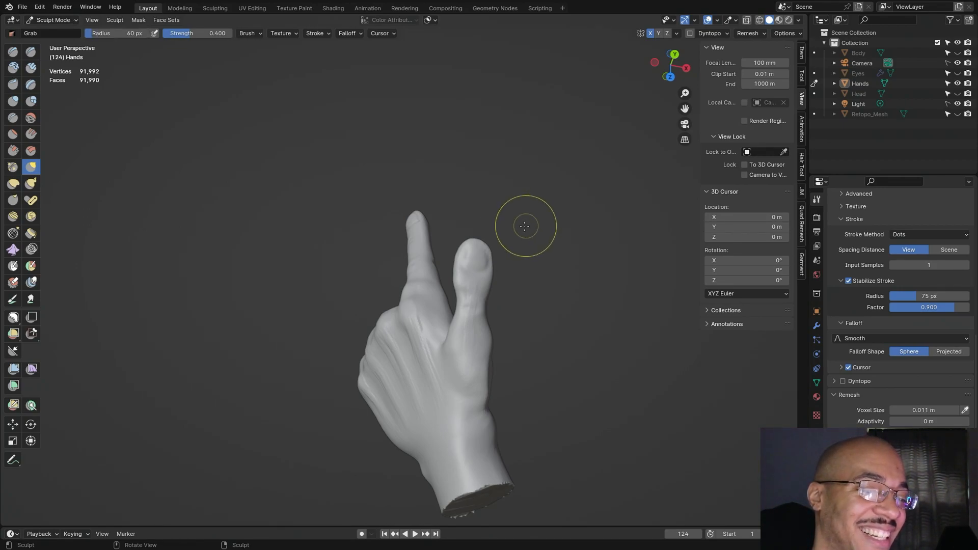
{"action": "middle_click_drag", "start_coordinate": [527, 225], "coordinate": [516, 279]}
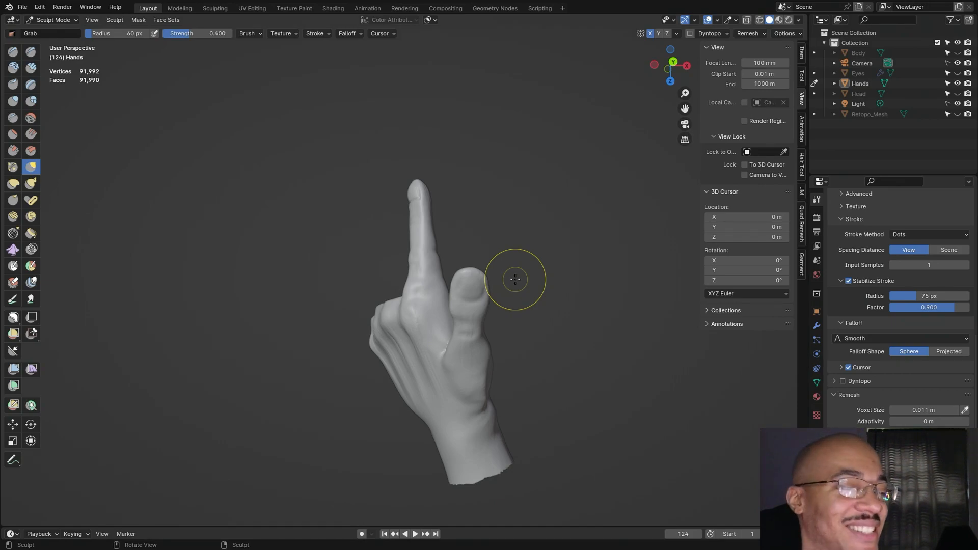
{"action": "middle_click_drag", "start_coordinate": [515, 279], "coordinate": [501, 204]}
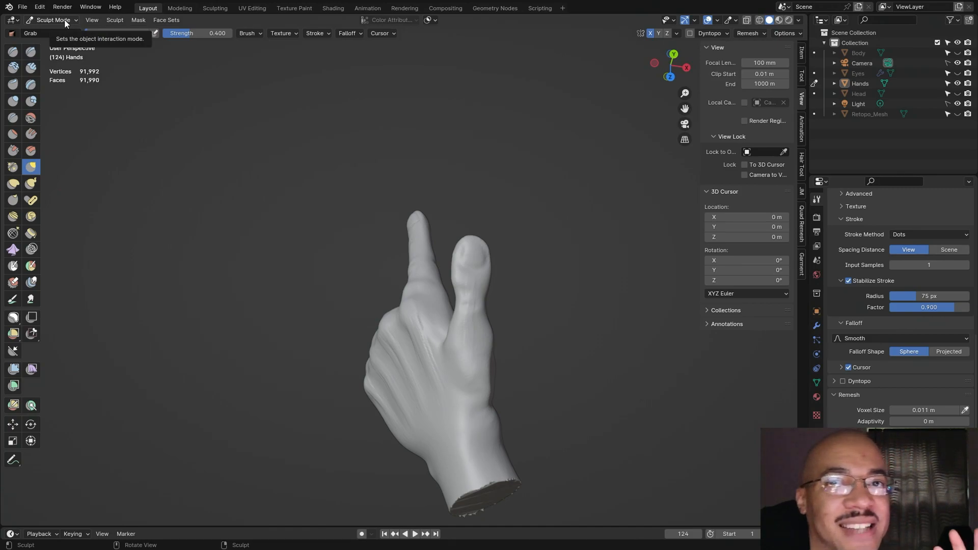
Step: Refine the edges and tip of the thumbnail with Draw Sharp strokes at 25 px radius, smoothing across the nail
{"action": "left_click", "coordinate": [31, 53]}
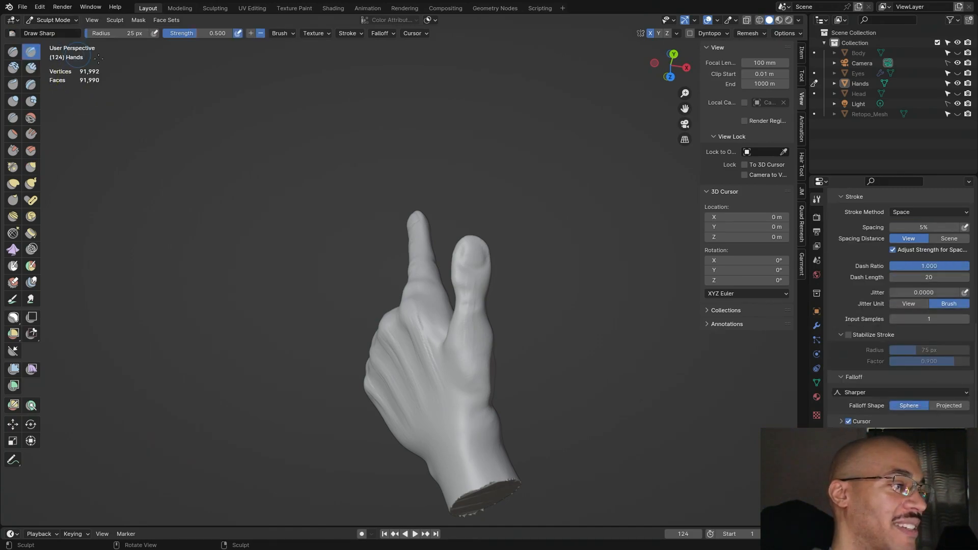
{"action": "left_click_drag", "start_coordinate": [477, 263], "coordinate": [462, 262], "text": "shift"}
{"action": "left_click_drag", "start_coordinate": [462, 251], "coordinate": [462, 264]}
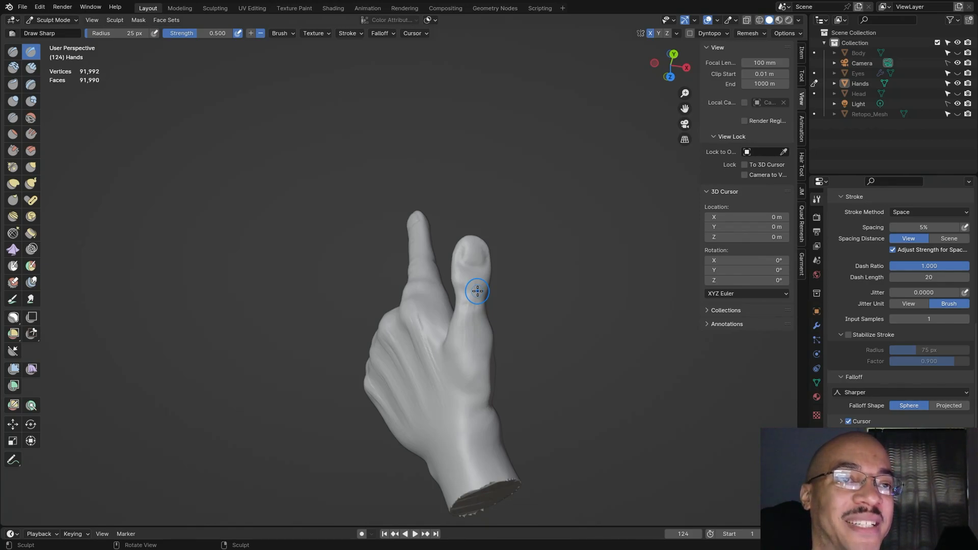
{"action": "mouse_move", "coordinate": [485, 261]}
{"action": "left_mouse_down"}
{"action": "mouse_move", "coordinate": [477, 241]}
{"action": "mouse_move", "coordinate": [462, 244]}
{"action": "mouse_move", "coordinate": [462, 260]}
{"action": "mouse_move", "coordinate": [481, 245]}
{"action": "mouse_move", "coordinate": [474, 240]}
{"action": "left_mouse_up"}
Step: Build up the palm-side pad of the index fingertip with Clay Strips at 25 px radius
{"action": "mouse_move", "coordinate": [569, 241]}
{"action": "middle_mouse_down"}
{"action": "mouse_move", "coordinate": [546, 373]}
{"action": "mouse_move", "coordinate": [437, 310]}
{"action": "mouse_move", "coordinate": [426, 418]}
{"action": "mouse_move", "coordinate": [365, 454]}
{"action": "mouse_move", "coordinate": [489, 388]}
{"action": "mouse_move", "coordinate": [538, 344]}
{"action": "mouse_move", "coordinate": [518, 307]}
{"action": "mouse_move", "coordinate": [528, 314]}
{"action": "middle_mouse_up"}
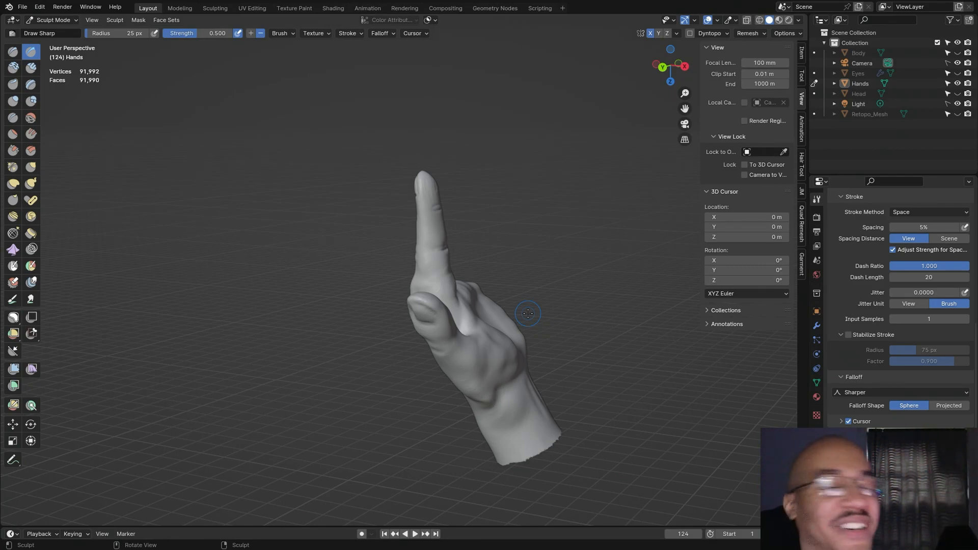
{"action": "middle_click_drag", "start_coordinate": [497, 151], "coordinate": [428, 206]}
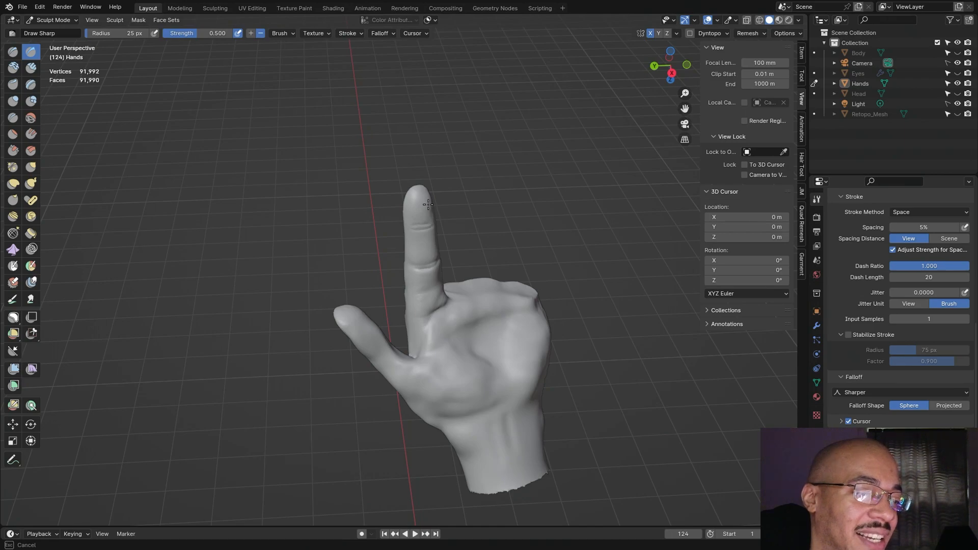
{"action": "middle_click_drag", "start_coordinate": [428, 204], "coordinate": [479, 179]}
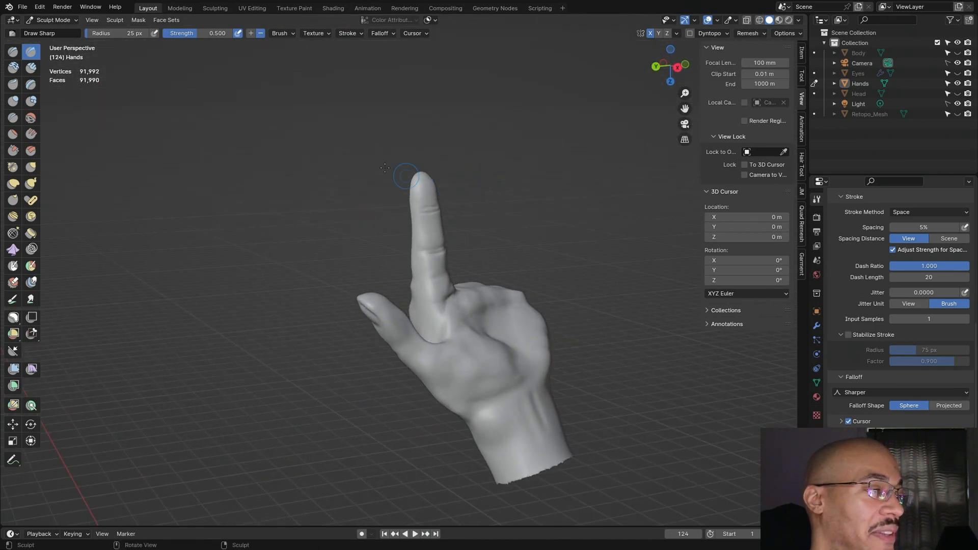
{"action": "left_click", "coordinate": [31, 67]}
{"action": "mouse_move", "coordinate": [427, 181]}
{"action": "left_mouse_down"}
{"action": "mouse_move", "coordinate": [417, 190]}
{"action": "mouse_move", "coordinate": [428, 198]}
{"action": "mouse_move", "coordinate": [433, 190]}
{"action": "left_mouse_up"}
{"action": "middle_click_drag", "start_coordinate": [502, 171], "coordinate": [440, 186]}
{"action": "mouse_move", "coordinate": [411, 200]}
{"action": "left_mouse_down"}
{"action": "mouse_move", "coordinate": [401, 205]}
{"action": "mouse_move", "coordinate": [429, 207]}
{"action": "left_mouse_up"}
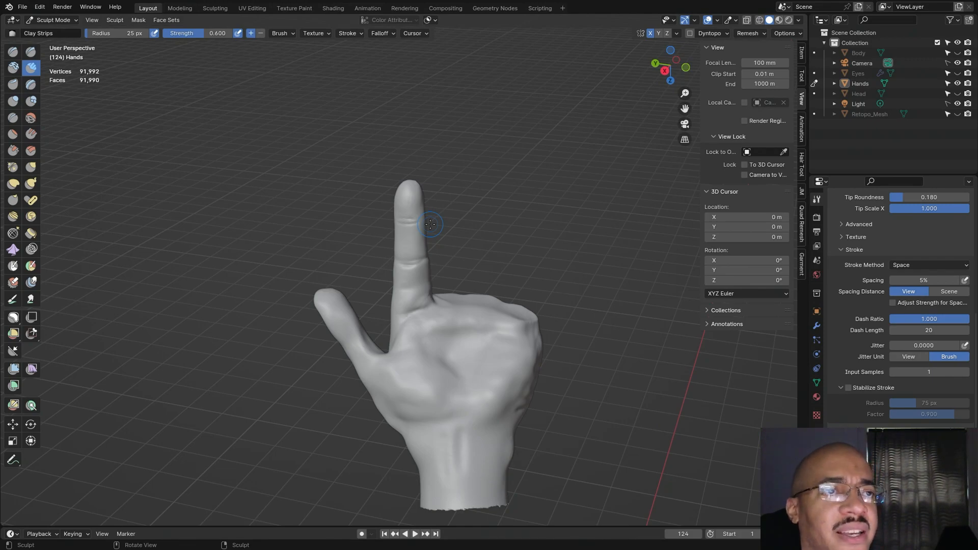
Step: Add volume to the index finger's middle segment on the palm side with Clay Strips strokes
{"action": "mouse_move", "coordinate": [430, 225]}
{"action": "middle_mouse_down"}
{"action": "mouse_move", "coordinate": [446, 209]}
{"action": "mouse_move", "coordinate": [394, 222]}
{"action": "middle_mouse_up"}
{"action": "left_click_drag", "start_coordinate": [415, 232], "coordinate": [411, 248]}
{"action": "middle_click_drag", "start_coordinate": [397, 223], "coordinate": [530, 143]}
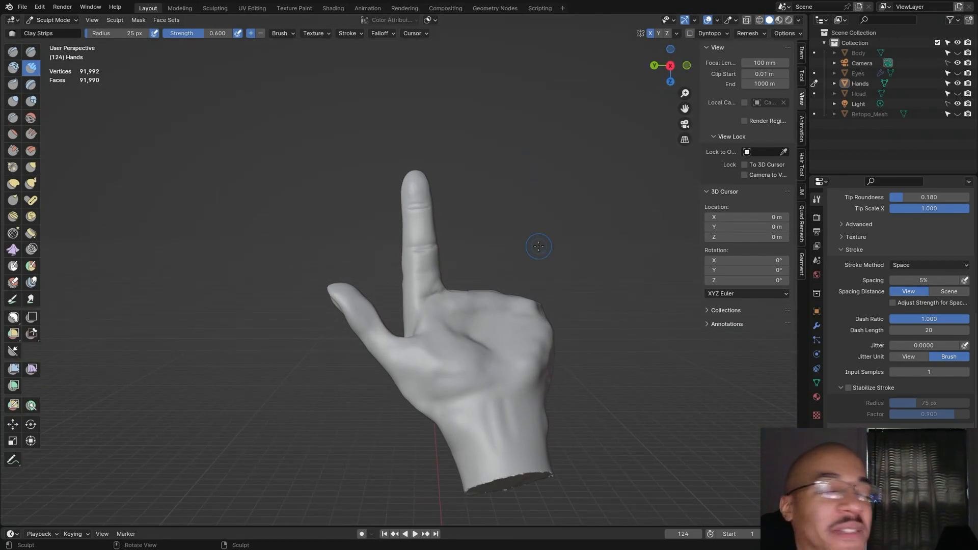
{"action": "left_click_drag", "start_coordinate": [415, 238], "coordinate": [422, 226]}
{"action": "mouse_move", "coordinate": [422, 224]}
{"action": "left_mouse_down"}
{"action": "mouse_move", "coordinate": [430, 237]}
{"action": "mouse_move", "coordinate": [410, 232]}
{"action": "left_mouse_up"}
Step: Fill out the palm side of the index finger from its base segment upward with Clay Strips
{"action": "mouse_move", "coordinate": [474, 174]}
{"action": "middle_mouse_down"}
{"action": "mouse_move", "coordinate": [469, 217]}
{"action": "mouse_move", "coordinate": [457, 197]}
{"action": "middle_mouse_up"}
{"action": "mouse_move", "coordinate": [412, 278]}
{"action": "left_mouse_down"}
{"action": "mouse_move", "coordinate": [421, 291]}
{"action": "mouse_move", "coordinate": [419, 266]}
{"action": "mouse_move", "coordinate": [431, 281]}
{"action": "mouse_move", "coordinate": [424, 270]}
{"action": "left_mouse_up"}
{"action": "mouse_move", "coordinate": [425, 268]}
{"action": "middle_mouse_down"}
{"action": "mouse_move", "coordinate": [513, 191]}
{"action": "mouse_move", "coordinate": [455, 259]}
{"action": "middle_mouse_up"}
{"action": "mouse_move", "coordinate": [454, 259]}
{"action": "left_mouse_down"}
{"action": "mouse_move", "coordinate": [432, 292]}
{"action": "mouse_move", "coordinate": [408, 286]}
{"action": "mouse_move", "coordinate": [417, 291]}
{"action": "mouse_move", "coordinate": [433, 271]}
{"action": "mouse_move", "coordinate": [425, 232]}
{"action": "mouse_move", "coordinate": [411, 228]}
{"action": "left_mouse_up"}
Step: Adjust the tendons and knuckle area across the back of the hand with Grab strokes at 48 px radius
{"action": "mouse_move", "coordinate": [466, 207]}
{"action": "middle_mouse_down"}
{"action": "mouse_move", "coordinate": [487, 268]}
{"action": "mouse_move", "coordinate": [661, 321]}
{"action": "mouse_move", "coordinate": [561, 400]}
{"action": "mouse_move", "coordinate": [459, 372]}
{"action": "middle_mouse_up"}
{"action": "left_click", "coordinate": [31, 167]}
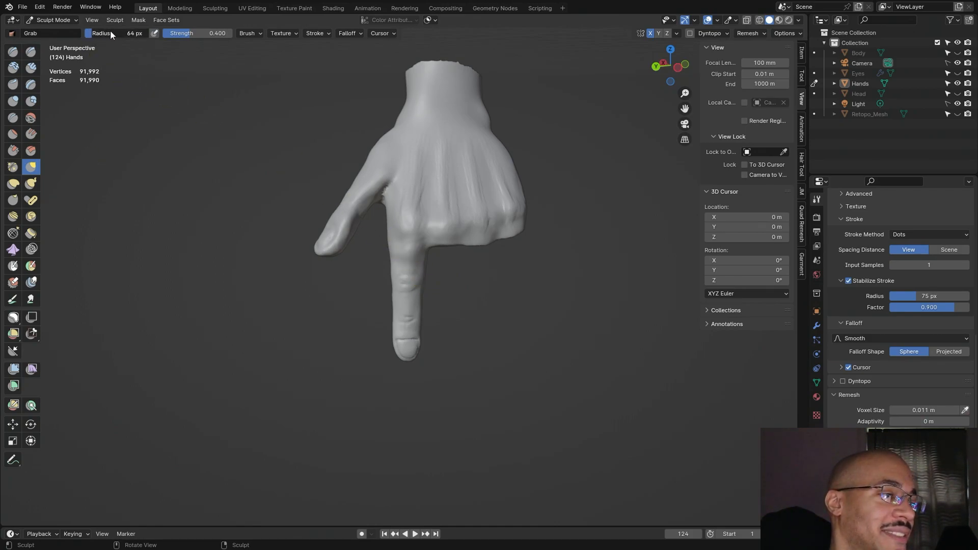
{"action": "left_click_drag", "start_coordinate": [109, 29], "coordinate": [112, 34]}
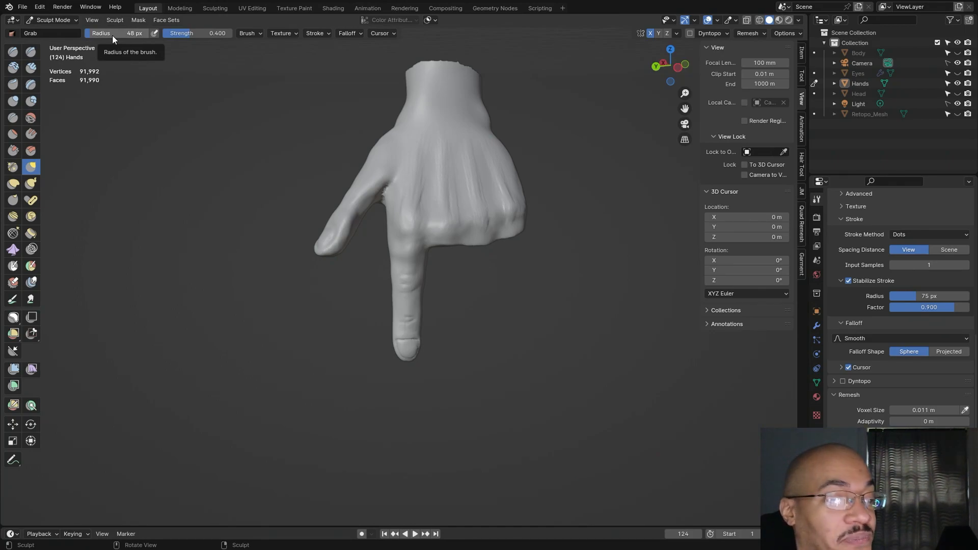
{"action": "left_click_drag", "start_coordinate": [437, 156], "coordinate": [422, 146]}
{"action": "left_click_drag", "start_coordinate": [417, 191], "coordinate": [410, 193]}
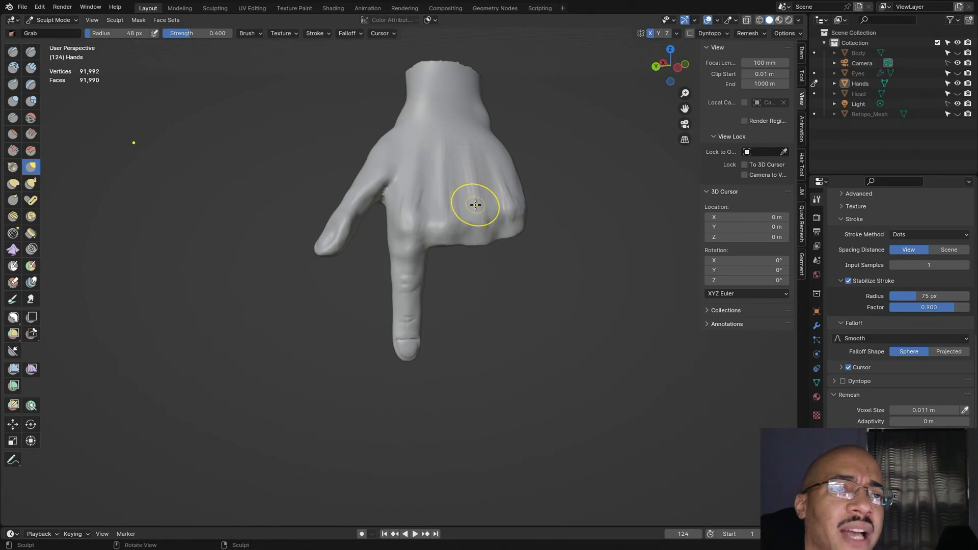
{"action": "mouse_move", "coordinate": [444, 146]}
{"action": "left_mouse_down"}
{"action": "mouse_move", "coordinate": [443, 135]}
{"action": "mouse_move", "coordinate": [439, 183]}
{"action": "mouse_move", "coordinate": [453, 209]}
{"action": "left_mouse_up"}
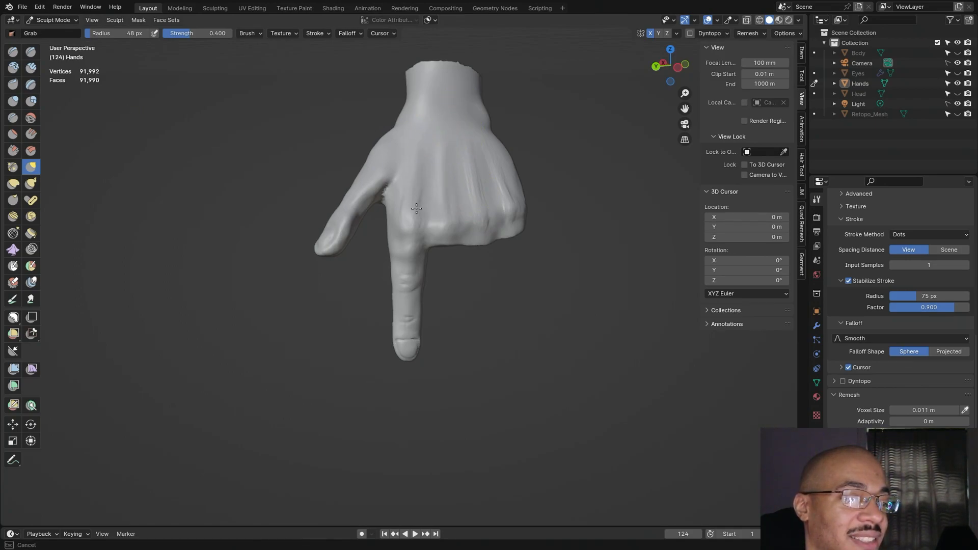
{"action": "mouse_move", "coordinate": [404, 215]}
{"action": "left_mouse_down"}
{"action": "mouse_move", "coordinate": [415, 136]}
{"action": "mouse_move", "coordinate": [451, 148]}
{"action": "mouse_move", "coordinate": [443, 175]}
{"action": "mouse_move", "coordinate": [469, 144]}
{"action": "mouse_move", "coordinate": [474, 202]}
{"action": "left_mouse_up"}
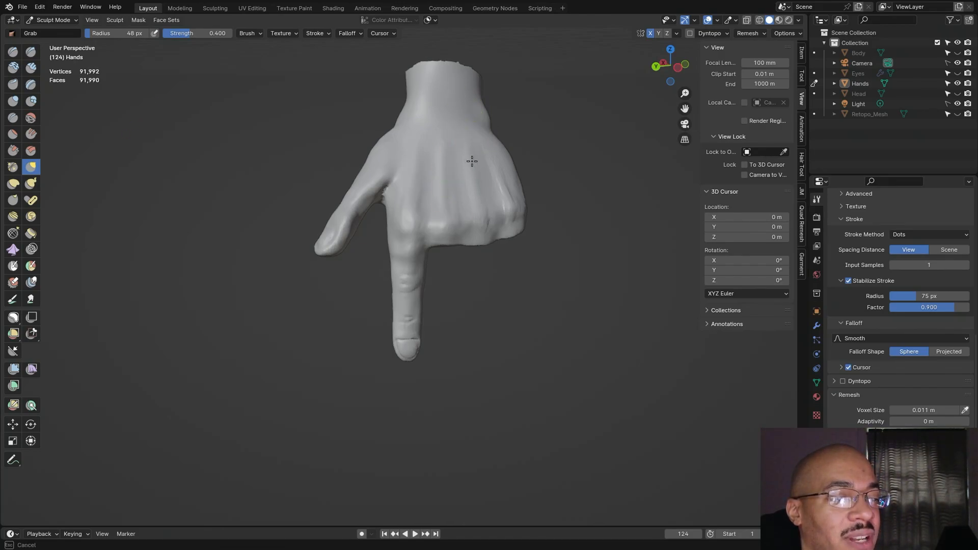
{"action": "left_click_drag", "start_coordinate": [472, 161], "coordinate": [460, 168]}
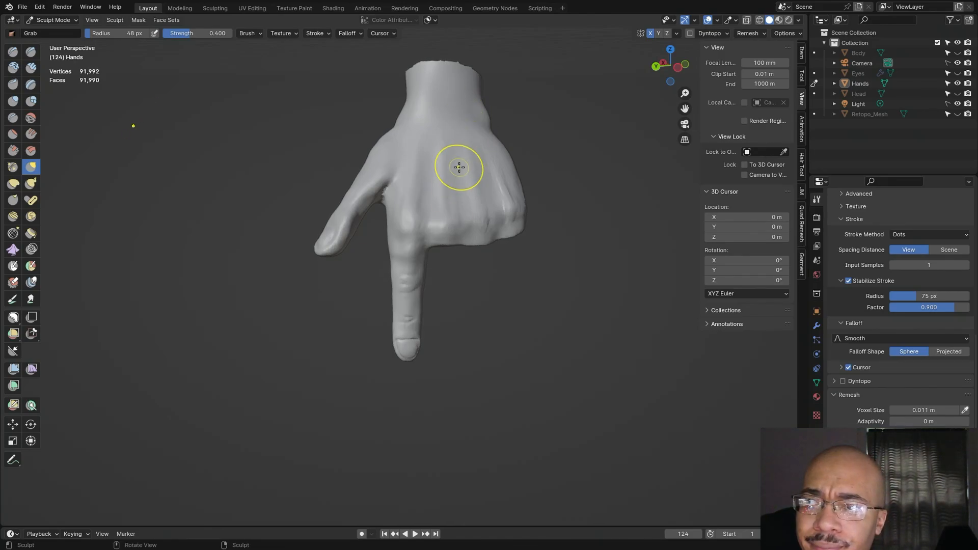
{"action": "mouse_move", "coordinate": [459, 167]}
{"action": "left_mouse_down"}
{"action": "mouse_move", "coordinate": [498, 177]}
{"action": "mouse_move", "coordinate": [494, 153]}
{"action": "mouse_move", "coordinate": [516, 208]}
{"action": "mouse_move", "coordinate": [509, 142]}
{"action": "mouse_move", "coordinate": [523, 197]}
{"action": "mouse_move", "coordinate": [540, 139]}
{"action": "left_mouse_up"}
Step: Build up the tendons and knuckles on the back of the hand with Clay Strips at 48 px radius
{"action": "mouse_move", "coordinate": [563, 140]}
{"action": "middle_mouse_down"}
{"action": "mouse_move", "coordinate": [560, 183]}
{"action": "mouse_move", "coordinate": [550, 99]}
{"action": "middle_mouse_up"}
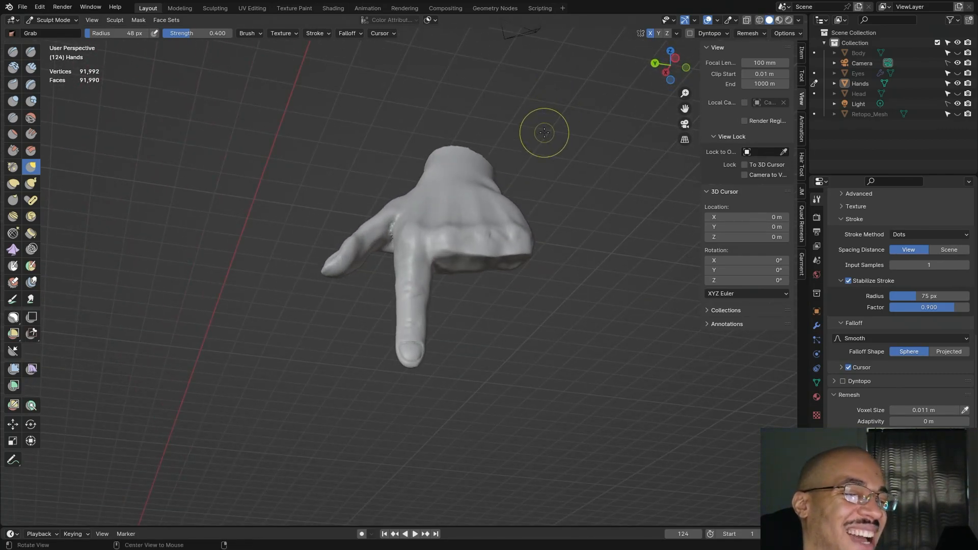
{"action": "mouse_move", "coordinate": [561, 153]}
{"action": "middle_mouse_down"}
{"action": "mouse_move", "coordinate": [544, 246]}
{"action": "mouse_move", "coordinate": [558, 270]}
{"action": "mouse_move", "coordinate": [589, 181]}
{"action": "mouse_move", "coordinate": [576, 171]}
{"action": "middle_mouse_up"}
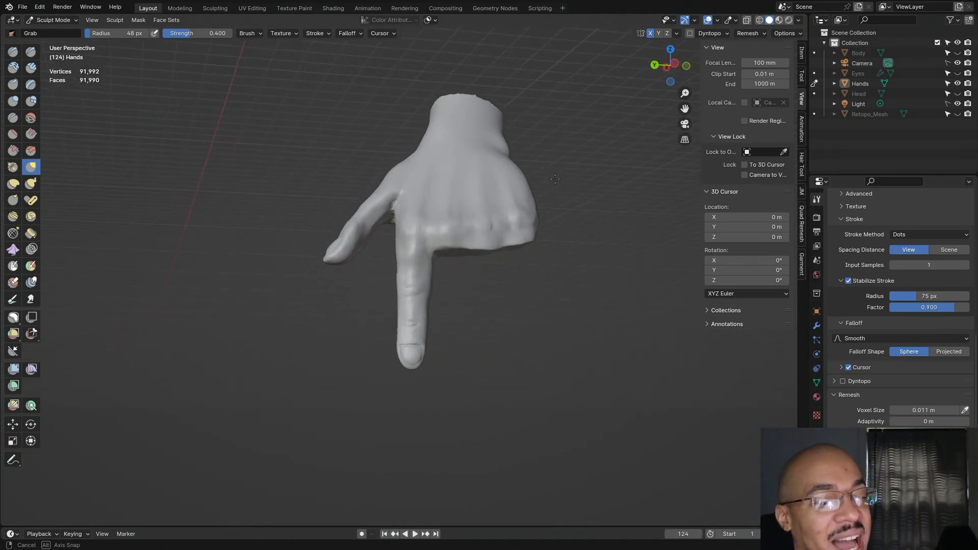
{"action": "left_click", "coordinate": [31, 67]}
{"action": "mouse_move", "coordinate": [491, 226]}
{"action": "left_mouse_down"}
{"action": "mouse_move", "coordinate": [484, 208]}
{"action": "mouse_move", "coordinate": [500, 184]}
{"action": "left_mouse_up"}
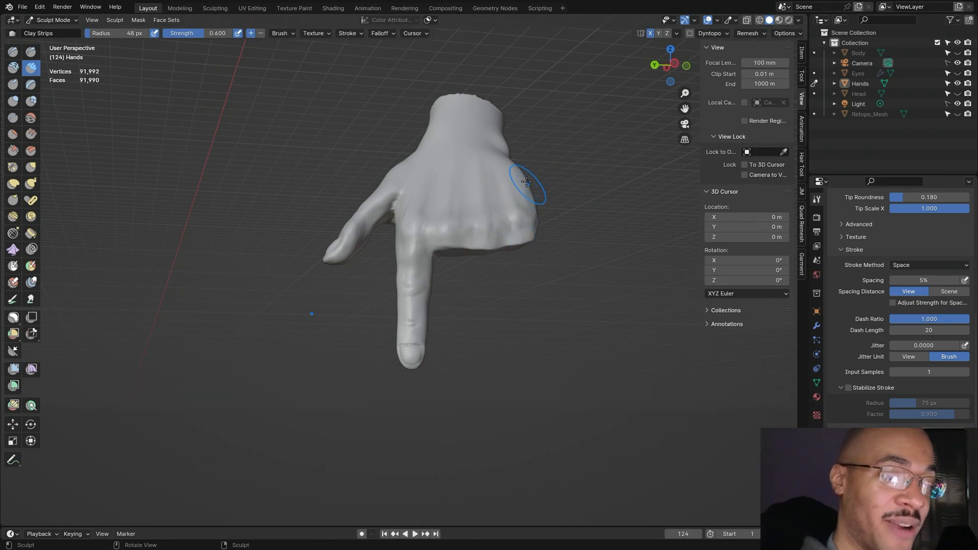
{"action": "mouse_move", "coordinate": [563, 207]}
{"action": "middle_mouse_down"}
{"action": "mouse_move", "coordinate": [584, 284]}
{"action": "mouse_move", "coordinate": [549, 282]}
{"action": "middle_mouse_up"}
{"action": "mouse_move", "coordinate": [428, 213]}
{"action": "left_mouse_down"}
{"action": "mouse_move", "coordinate": [433, 194]}
{"action": "mouse_move", "coordinate": [426, 208]}
{"action": "left_mouse_up"}
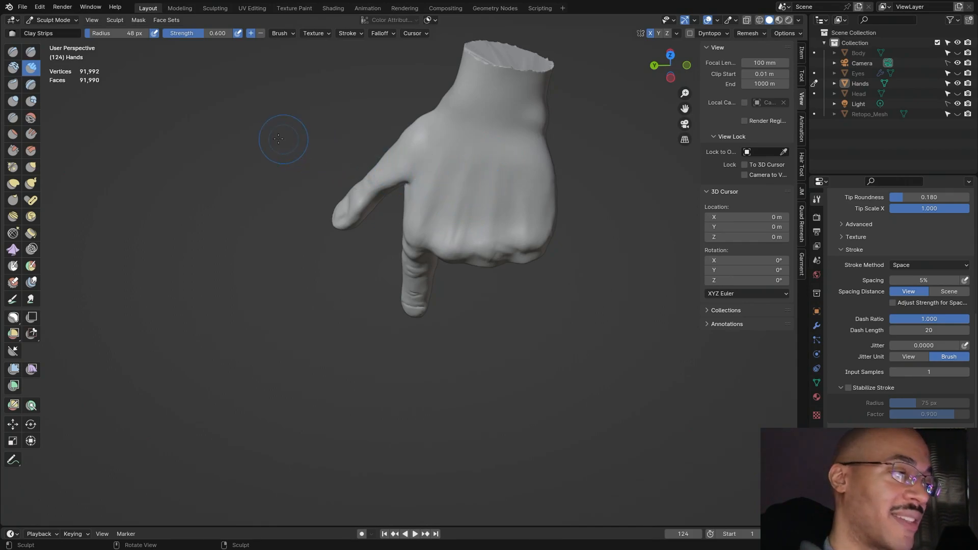
{"action": "mouse_move", "coordinate": [474, 163]}
{"action": "left_mouse_down"}
{"action": "mouse_move", "coordinate": [450, 240]}
{"action": "mouse_move", "coordinate": [492, 241]}
{"action": "left_mouse_up"}
{"action": "middle_click_drag", "start_coordinate": [535, 128], "coordinate": [611, 211]}
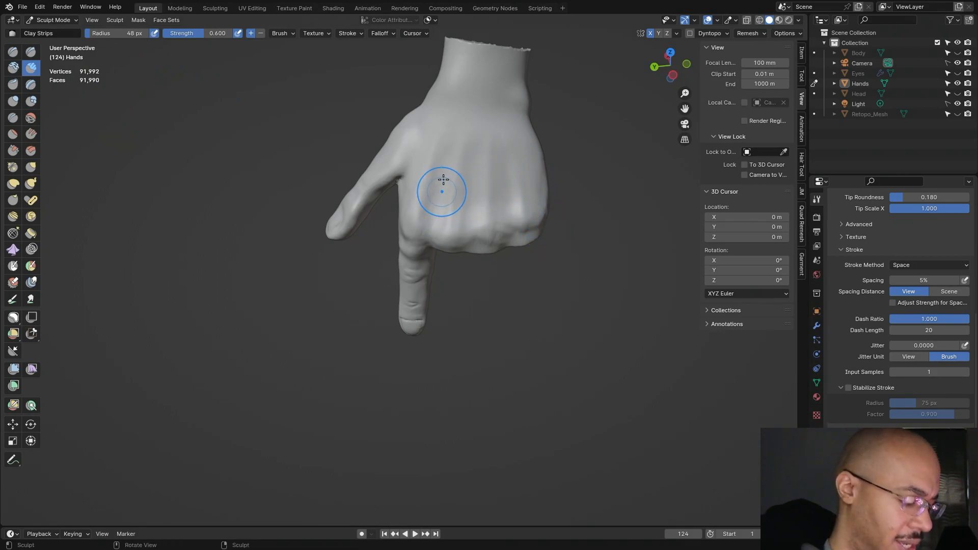
Step: Sharpen the back of the thumb's lower segment with a Draw Sharp stroke at 48 px radius
{"action": "left_click", "coordinate": [31, 52]}
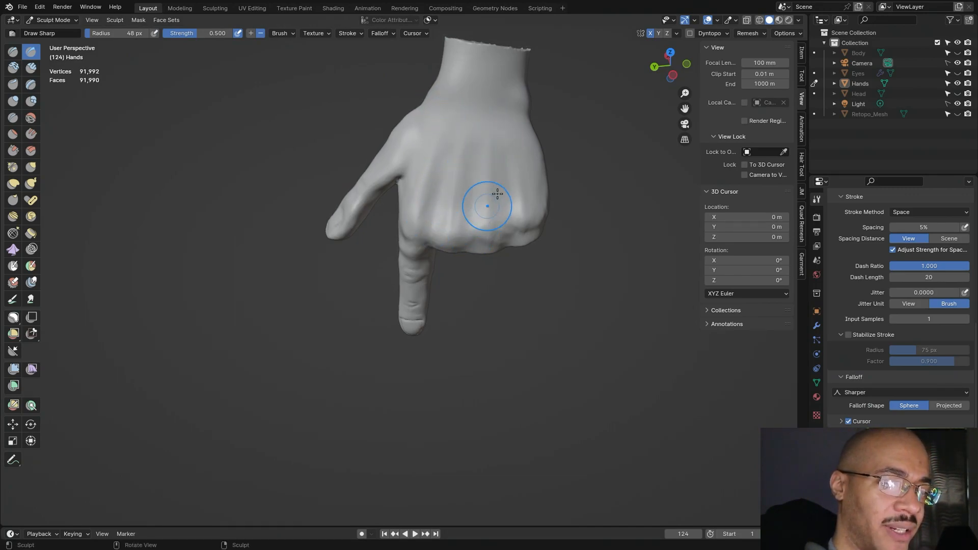
{"action": "mouse_move", "coordinate": [508, 206]}
{"action": "middle_mouse_down"}
{"action": "mouse_move", "coordinate": [530, 208]}
{"action": "mouse_move", "coordinate": [502, 211]}
{"action": "mouse_move", "coordinate": [510, 218]}
{"action": "middle_mouse_up"}
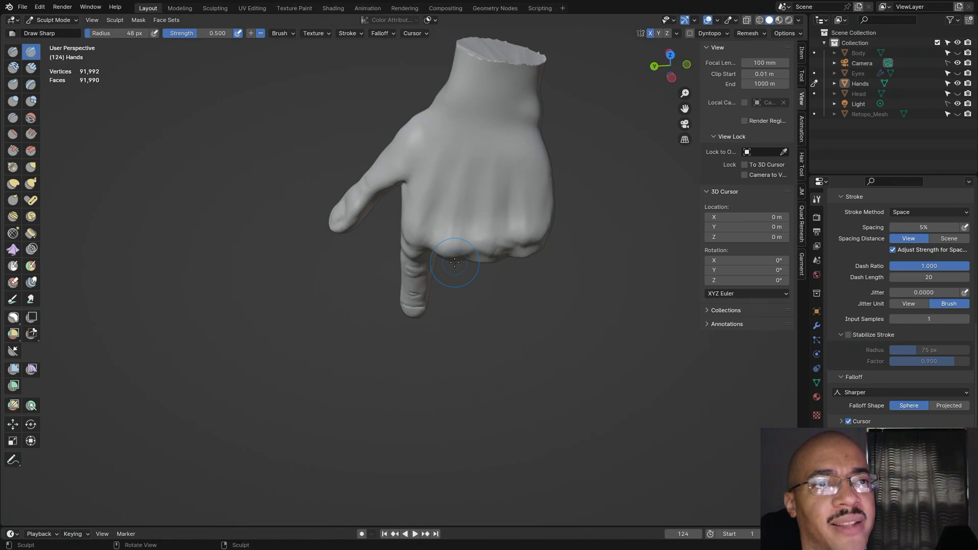
{"action": "middle_click_drag", "start_coordinate": [455, 262], "coordinate": [340, 205]}
{"action": "mouse_move", "coordinate": [328, 211]}
{"action": "left_mouse_down"}
{"action": "mouse_move", "coordinate": [346, 256]}
{"action": "mouse_move", "coordinate": [342, 199]}
{"action": "left_mouse_up"}
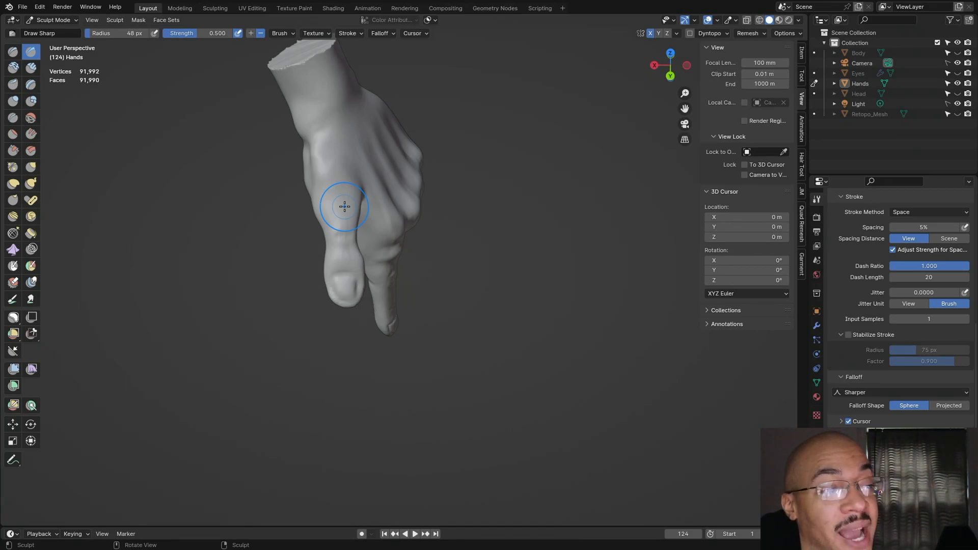
Step: Define the index finger's knuckle and the finger base just below it with Draw Sharp strokes
{"action": "mouse_move", "coordinate": [515, 166]}
{"action": "left_mouse_down", "text": "alt"}
{"action": "mouse_move", "coordinate": [464, 166]}
{"action": "mouse_move", "coordinate": [530, 160]}
{"action": "mouse_move", "coordinate": [519, 183]}
{"action": "left_mouse_up", "text": "alt"}
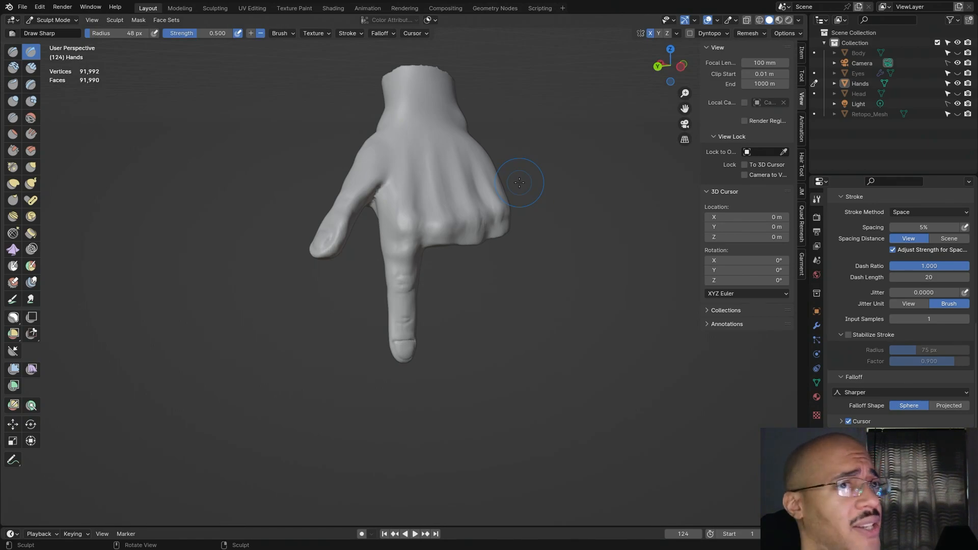
{"action": "mouse_move", "coordinate": [532, 152]}
{"action": "left_mouse_down", "text": "alt"}
{"action": "mouse_move", "coordinate": [509, 169]}
{"action": "mouse_move", "coordinate": [524, 186]}
{"action": "left_mouse_up", "text": "alt"}
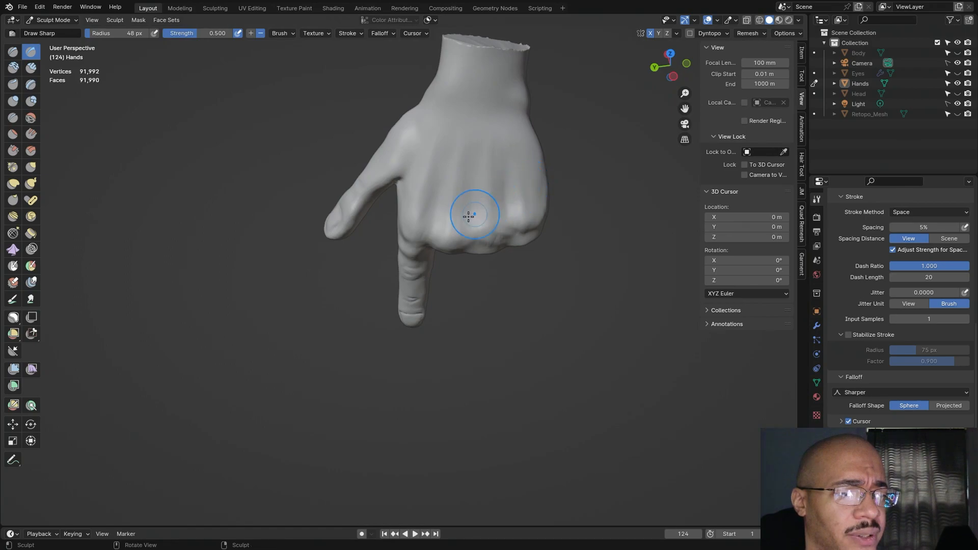
{"action": "left_click_drag", "start_coordinate": [421, 235], "coordinate": [408, 235]}
{"action": "left_click_drag", "start_coordinate": [501, 161], "coordinate": [527, 82], "text": "alt"}
{"action": "mouse_move", "coordinate": [404, 261]}
{"action": "left_mouse_down"}
{"action": "mouse_move", "coordinate": [400, 249]}
{"action": "mouse_move", "coordinate": [428, 232]}
{"action": "mouse_move", "coordinate": [420, 262]}
{"action": "left_mouse_up"}
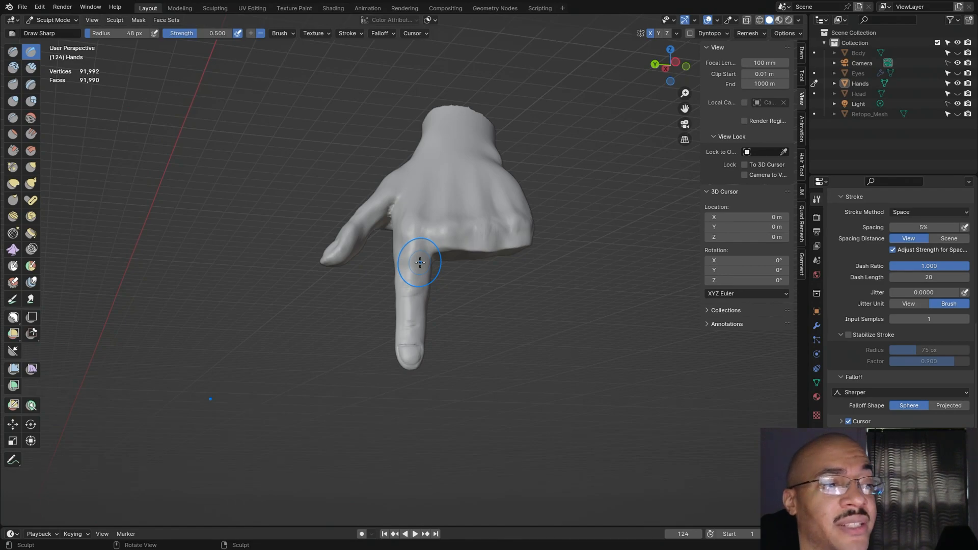
{"action": "left_click_drag", "start_coordinate": [420, 262], "coordinate": [465, 196], "text": "alt"}
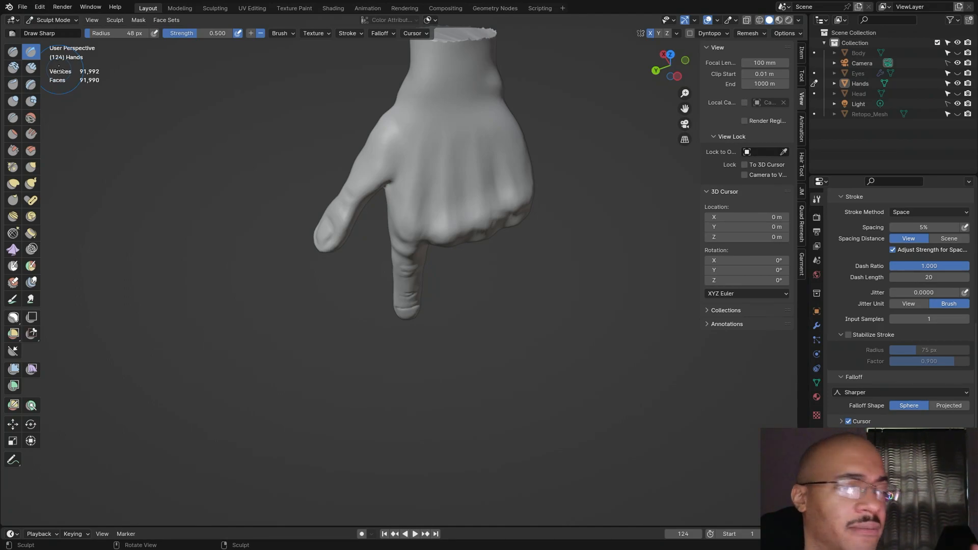
Step: Build up the little finger's tendon above its knuckle with Clay Strips at 48 px radius
{"action": "middle_click_drag", "start_coordinate": [563, 126], "coordinate": [484, 146]}
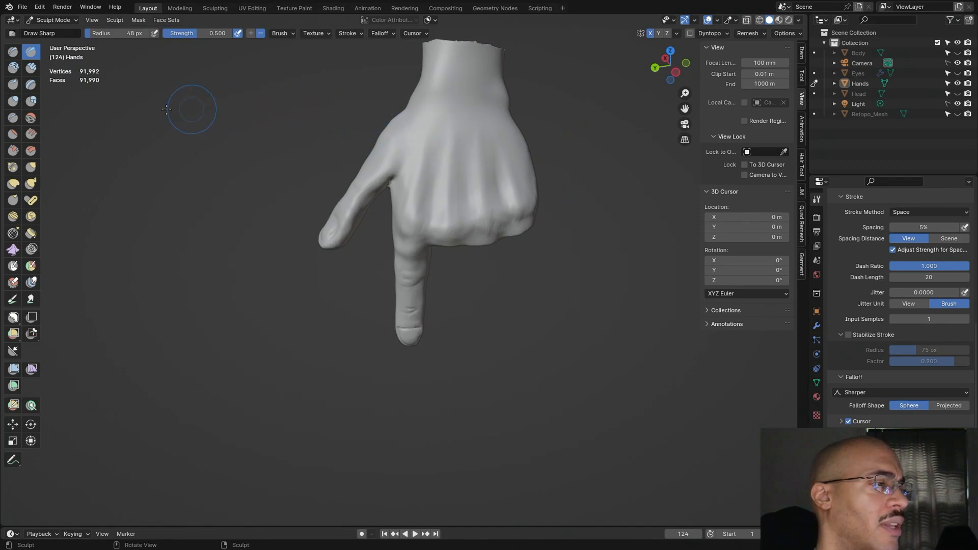
{"action": "left_click", "coordinate": [31, 66]}
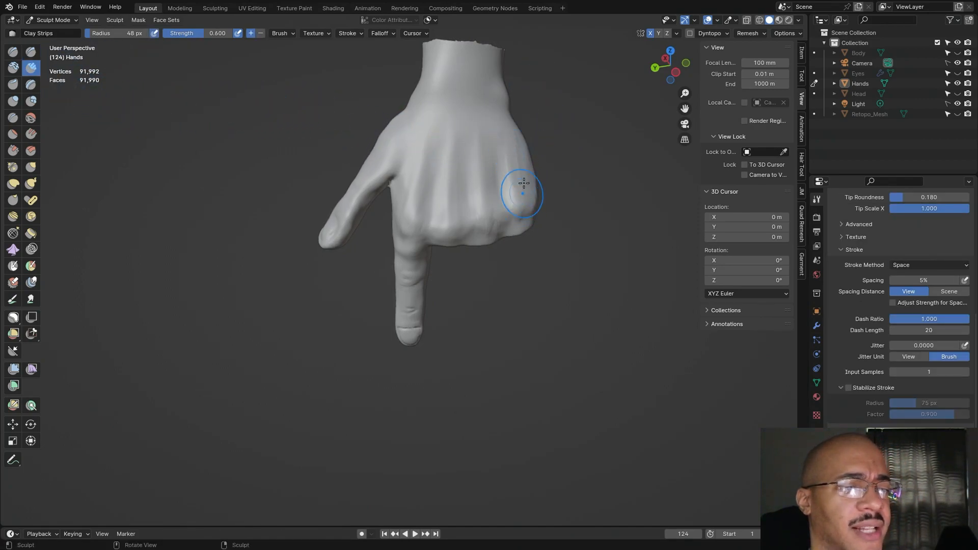
{"action": "left_click_drag", "start_coordinate": [525, 188], "coordinate": [518, 150]}
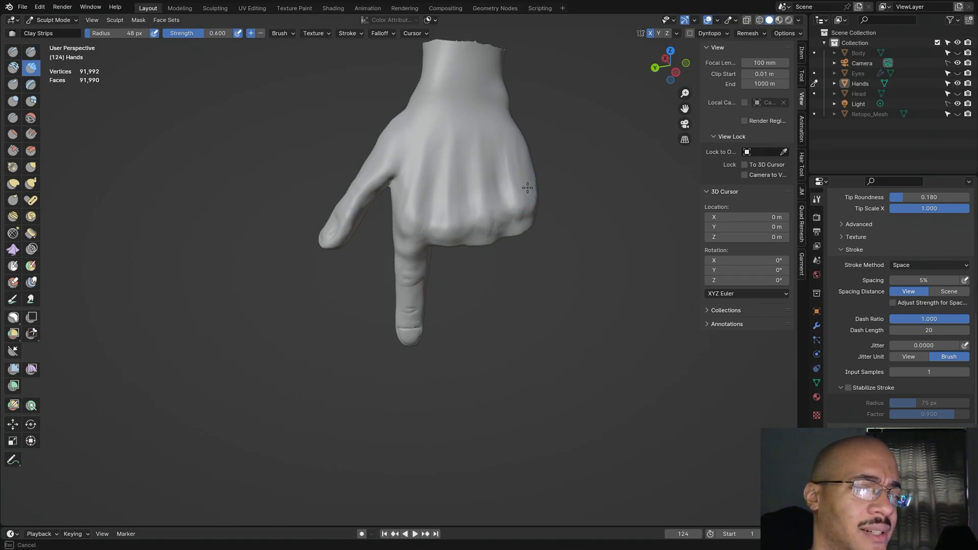
{"action": "left_click_drag", "start_coordinate": [525, 177], "coordinate": [527, 185]}
{"action": "mouse_move", "coordinate": [527, 182]}
{"action": "middle_mouse_down"}
{"action": "mouse_move", "coordinate": [534, 244]}
{"action": "mouse_move", "coordinate": [536, 176]}
{"action": "middle_mouse_up"}
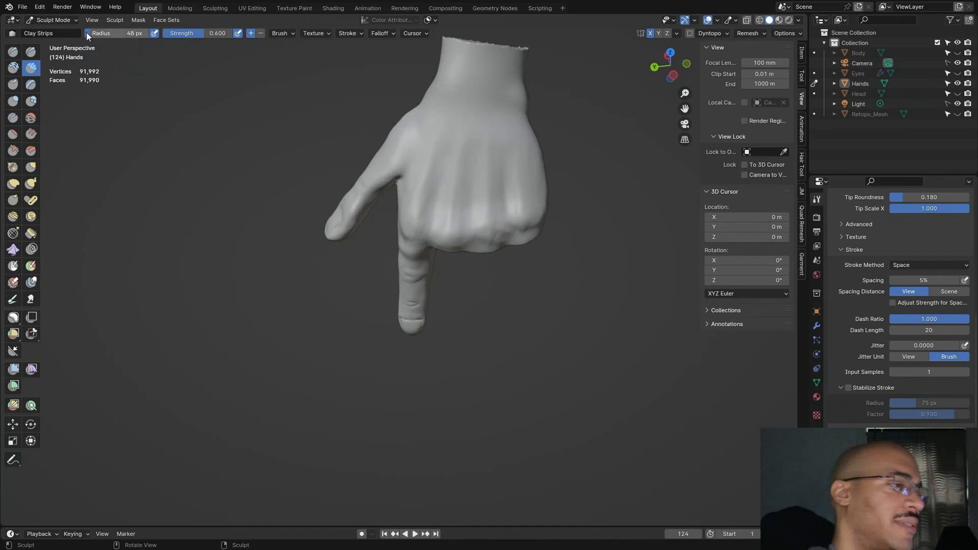
Step: Refine the little finger's tendon and the outer knuckles with narrower Clay Strips strokes at 21 px radius
{"action": "left_click_drag", "start_coordinate": [88, 33], "coordinate": [74, 22]}
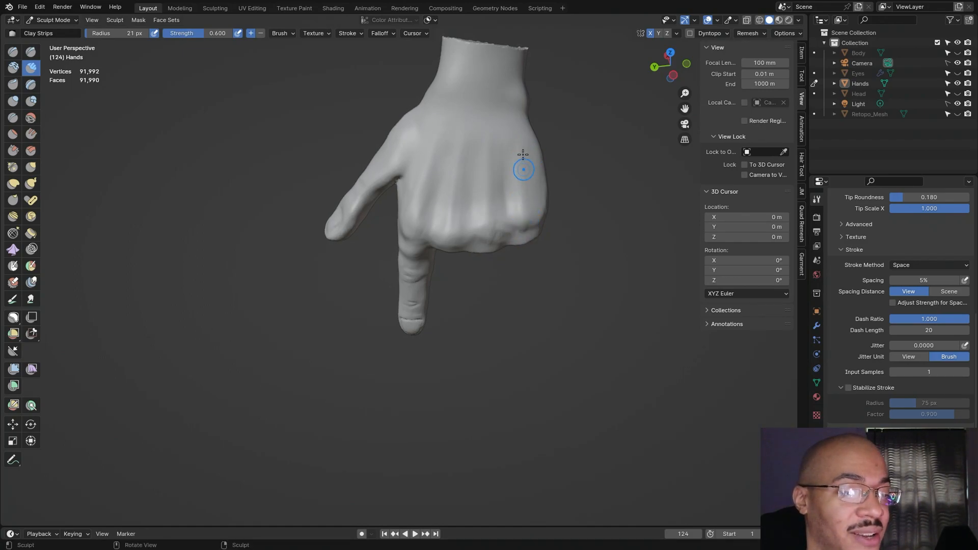
{"action": "left_click_drag", "start_coordinate": [526, 194], "coordinate": [520, 157]}
{"action": "left_click_drag", "start_coordinate": [523, 198], "coordinate": [520, 156]}
{"action": "left_click_drag", "start_coordinate": [522, 218], "coordinate": [521, 163]}
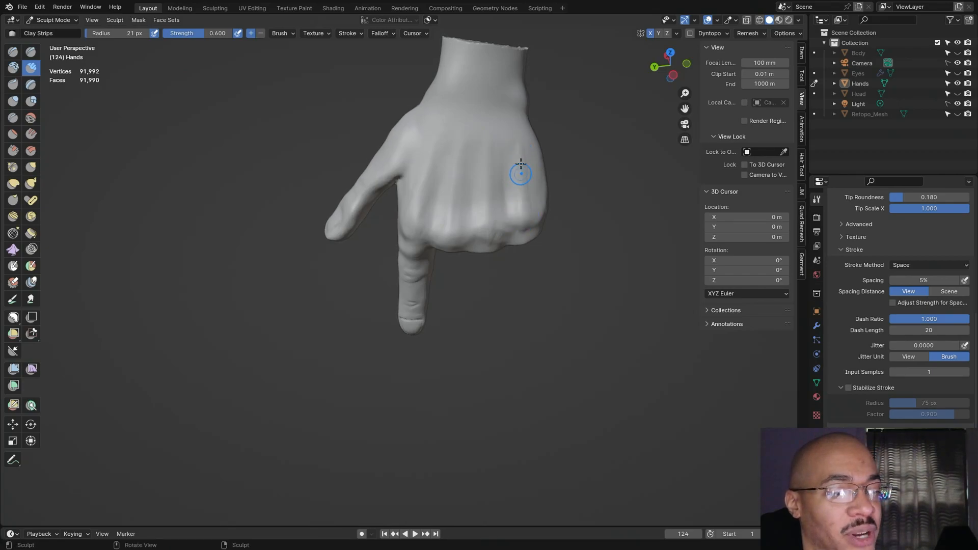
{"action": "left_click_drag", "start_coordinate": [532, 213], "coordinate": [523, 135]}
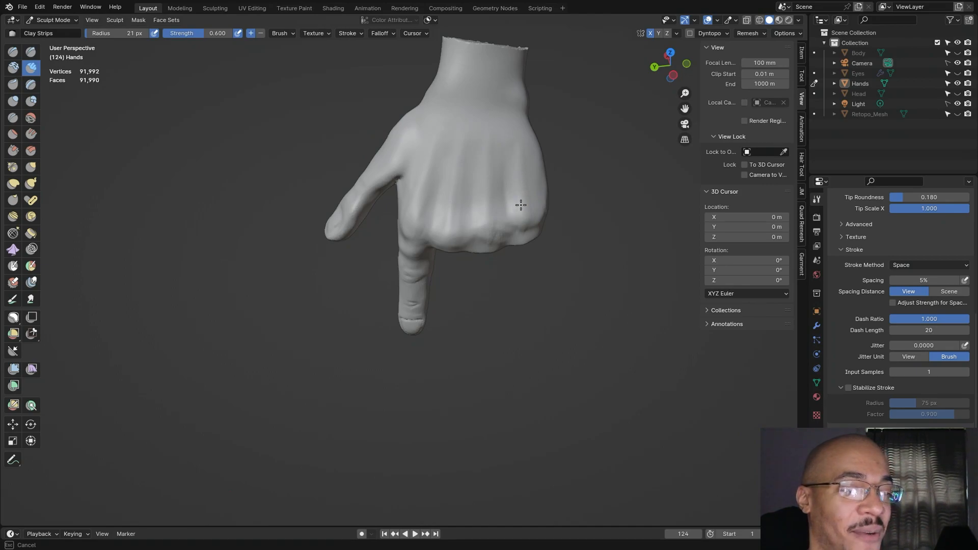
{"action": "left_click_drag", "start_coordinate": [526, 229], "coordinate": [494, 239]}
{"action": "middle_click_drag", "start_coordinate": [497, 235], "coordinate": [612, 148]}
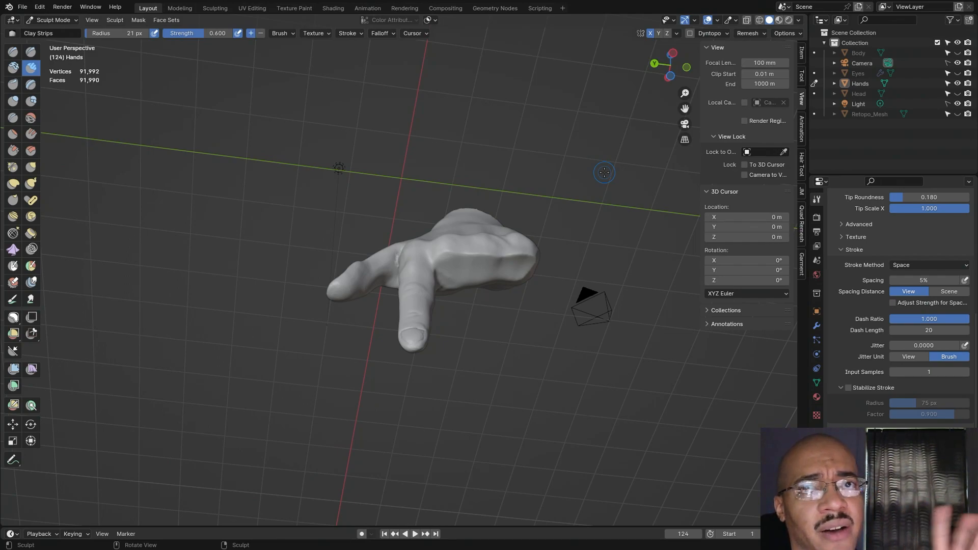
{"action": "middle_click_drag", "start_coordinate": [604, 172], "coordinate": [561, 242]}
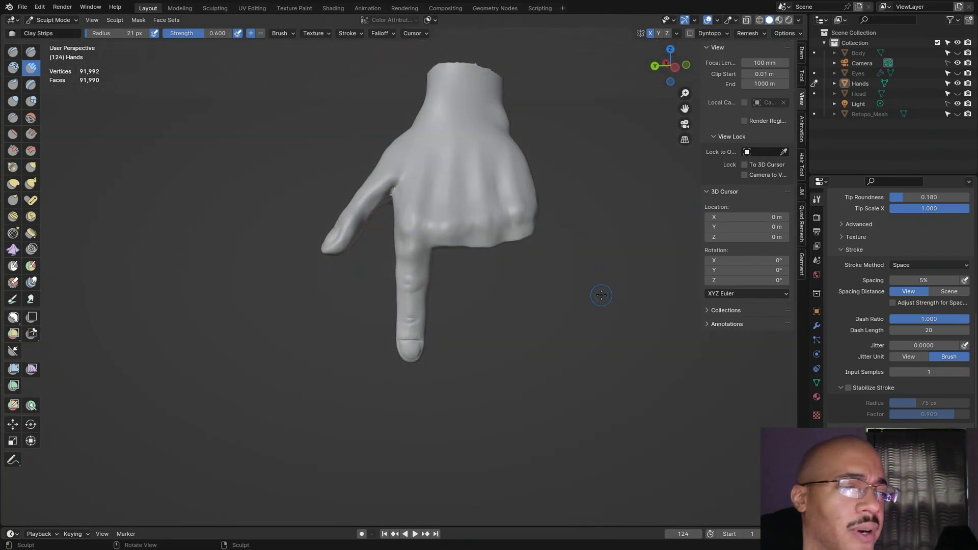
{"action": "mouse_move", "coordinate": [602, 295]}
{"action": "middle_mouse_down"}
{"action": "mouse_move", "coordinate": [629, 380]}
{"action": "mouse_move", "coordinate": [518, 316]}
{"action": "middle_mouse_up"}
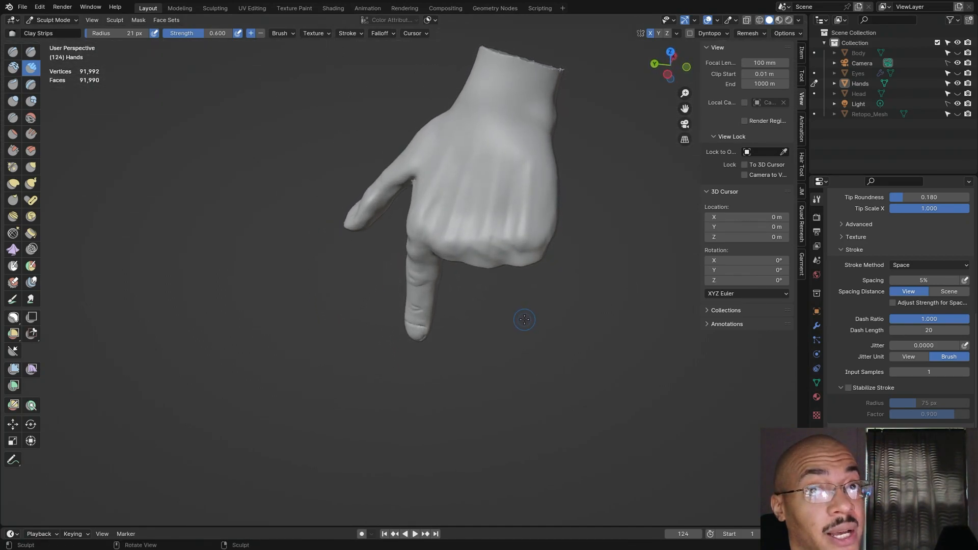
Step: Pull the lower edge of the curled middle, ring and little finger knuckles upward with the Grab brush at 60 px radius
{"action": "mouse_move", "coordinate": [525, 320]}
{"action": "middle_mouse_down"}
{"action": "mouse_move", "coordinate": [407, 312]}
{"action": "mouse_move", "coordinate": [598, 268]}
{"action": "mouse_move", "coordinate": [581, 320]}
{"action": "mouse_move", "coordinate": [612, 317]}
{"action": "mouse_move", "coordinate": [497, 220]}
{"action": "middle_mouse_up"}
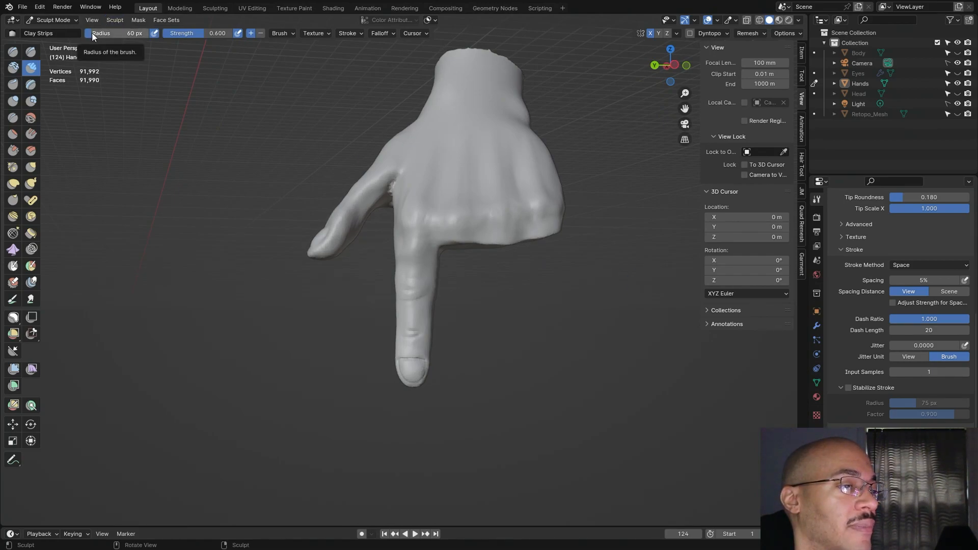
{"action": "left_click_drag", "start_coordinate": [503, 225], "coordinate": [502, 240]}
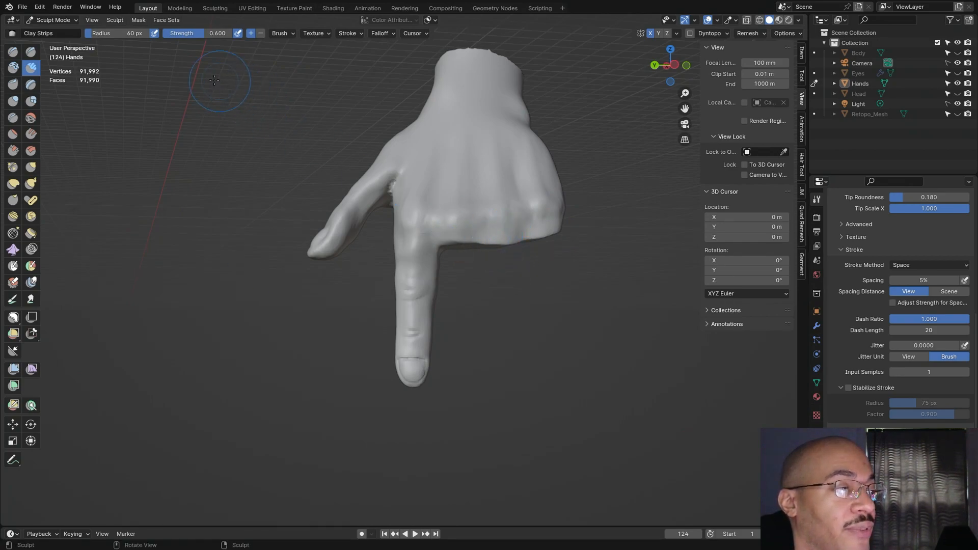
{"action": "left_click", "coordinate": [36, 165]}
{"action": "left_click_drag", "start_coordinate": [505, 247], "coordinate": [505, 240]}
{"action": "left_click_drag", "start_coordinate": [506, 249], "coordinate": [509, 239]}
{"action": "left_click_drag", "start_coordinate": [508, 241], "coordinate": [507, 237]}
{"action": "mouse_move", "coordinate": [499, 248]}
{"action": "left_mouse_down"}
{"action": "mouse_move", "coordinate": [484, 241]}
{"action": "mouse_move", "coordinate": [539, 236]}
{"action": "left_mouse_up"}
{"action": "left_click_drag", "start_coordinate": [548, 237], "coordinate": [549, 231]}
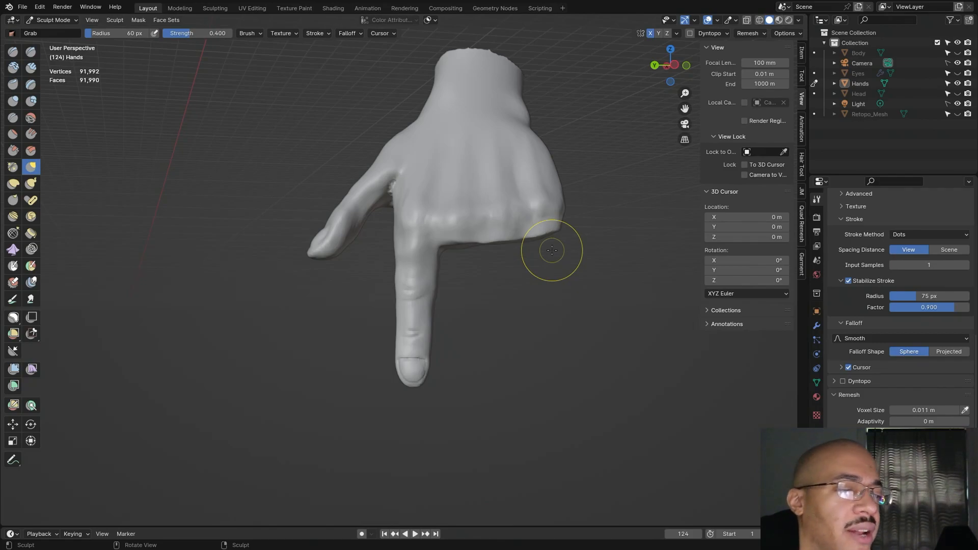
Step: Smooth the back of the hand between the outer tendons above the ring and little finger knuckles
{"action": "middle_click_drag", "start_coordinate": [552, 250], "coordinate": [558, 338]}
{"action": "middle_click_drag", "start_coordinate": [555, 168], "coordinate": [554, 169], "text": "shift"}
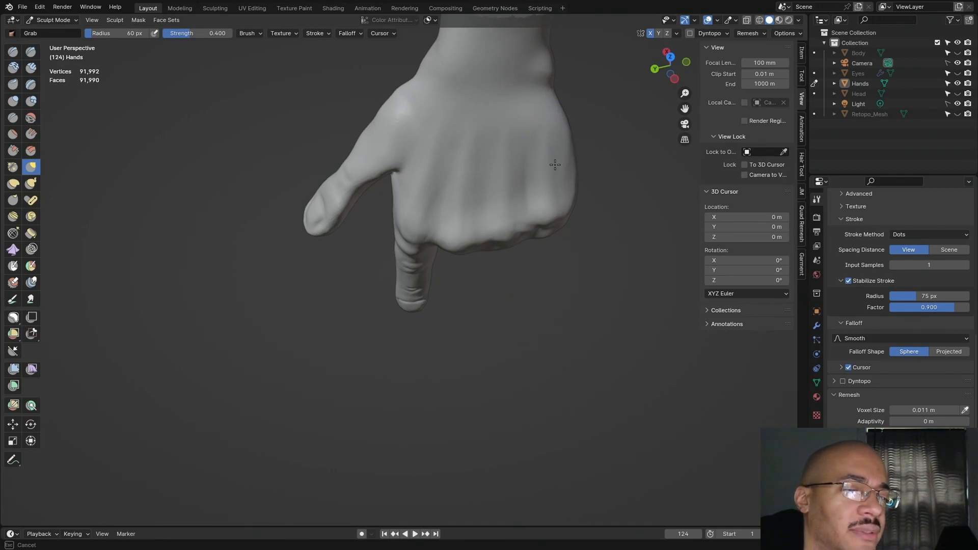
{"action": "left_click_drag", "start_coordinate": [548, 155], "coordinate": [535, 156], "text": "shift"}
{"action": "mouse_move", "coordinate": [502, 156]}
{"action": "left_mouse_down", "text": "shift"}
{"action": "mouse_move", "coordinate": [432, 148]}
{"action": "mouse_move", "coordinate": [517, 130]}
{"action": "left_mouse_up", "text": "shift"}
Step: Nudge the index finger's base just below its knuckle with the Grab brush at 60 px radius
{"action": "mouse_move", "coordinate": [563, 280]}
{"action": "middle_mouse_down"}
{"action": "mouse_move", "coordinate": [573, 212]}
{"action": "mouse_move", "coordinate": [395, 258]}
{"action": "middle_mouse_up"}
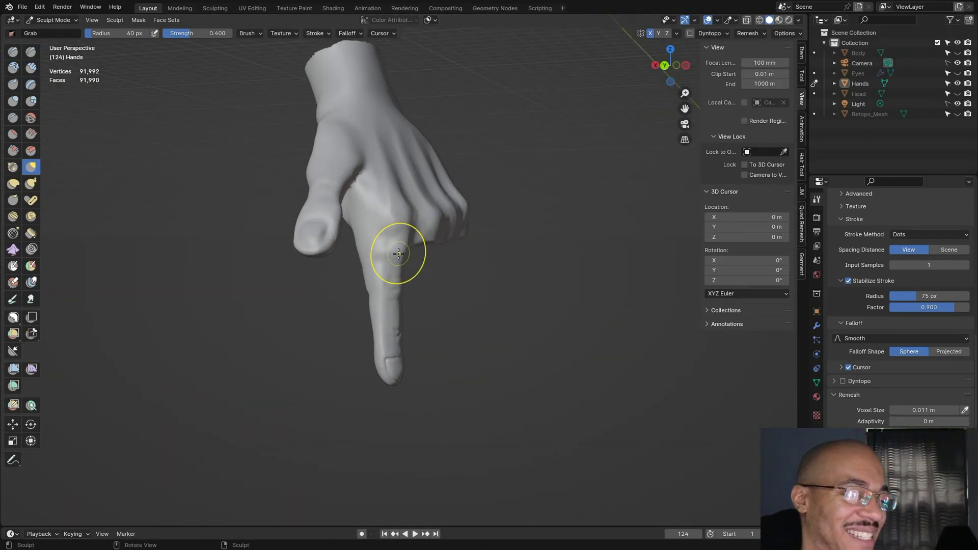
{"action": "left_click", "coordinate": [403, 251]}
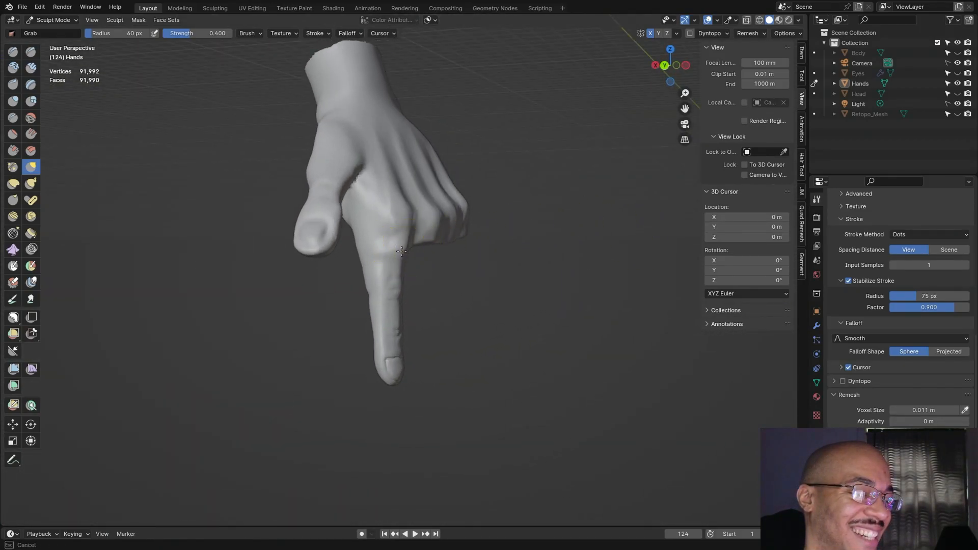
{"action": "mouse_move", "coordinate": [482, 280]}
{"action": "middle_mouse_down"}
{"action": "mouse_move", "coordinate": [466, 303]}
{"action": "mouse_move", "coordinate": [444, 301]}
{"action": "middle_mouse_up"}
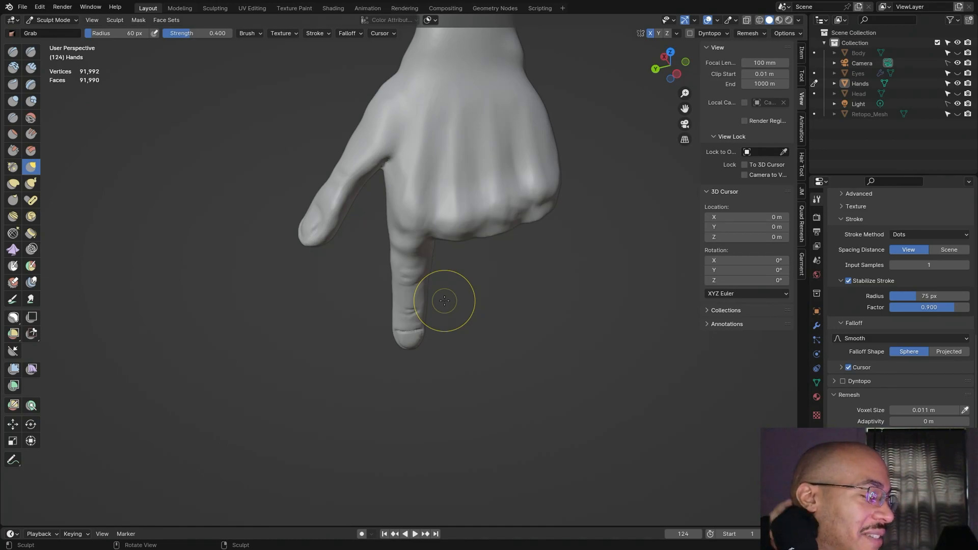
Step: Carve the cuticle edge along the base of the thumbnail with Draw Sharp at 17 px radius
{"action": "mouse_move", "coordinate": [445, 301]}
{"action": "middle_mouse_down"}
{"action": "mouse_move", "coordinate": [498, 328]}
{"action": "mouse_move", "coordinate": [502, 158]}
{"action": "mouse_move", "coordinate": [510, 194]}
{"action": "mouse_move", "coordinate": [482, 275]}
{"action": "mouse_move", "coordinate": [446, 354]}
{"action": "mouse_move", "coordinate": [422, 347]}
{"action": "middle_mouse_up"}
{"action": "left_click", "coordinate": [31, 51]}
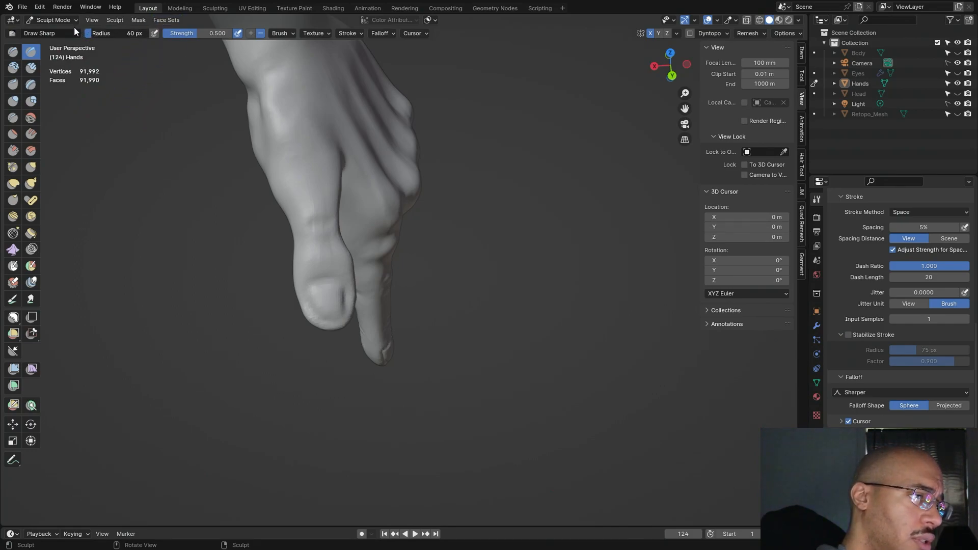
{"action": "left_click", "coordinate": [102, 33]}
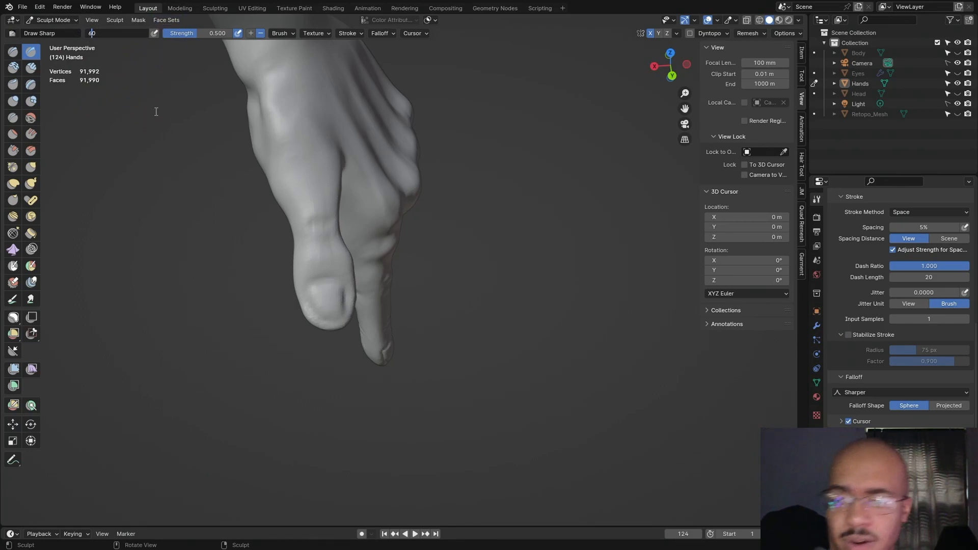
{"action": "key", "text": "Return"}
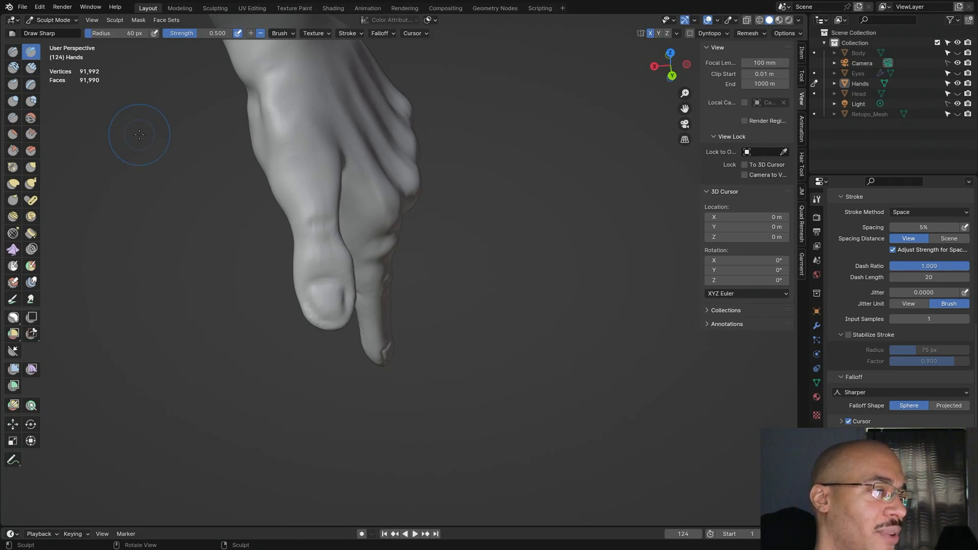
{"action": "left_click", "coordinate": [92, 30]}
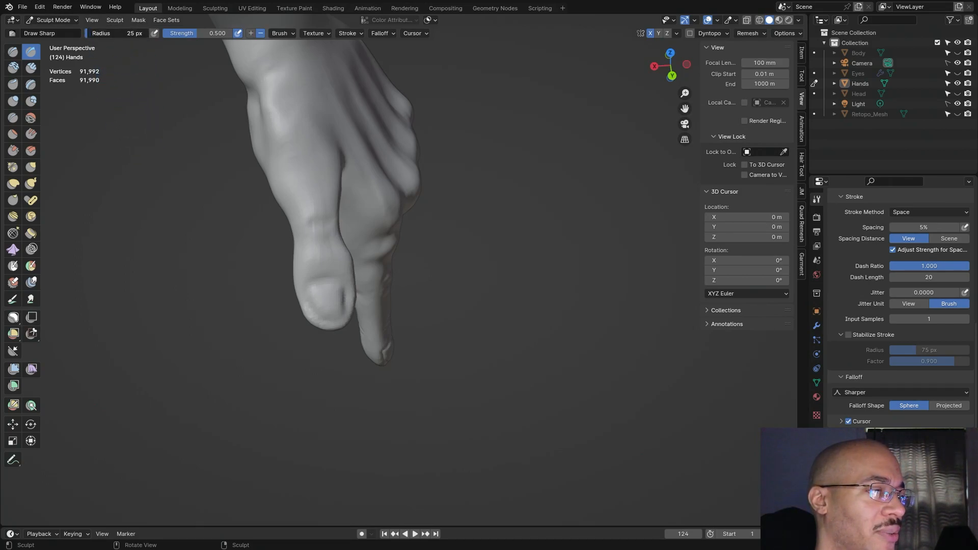
{"action": "type", "text": "17"}
{"action": "key", "text": "Return"}
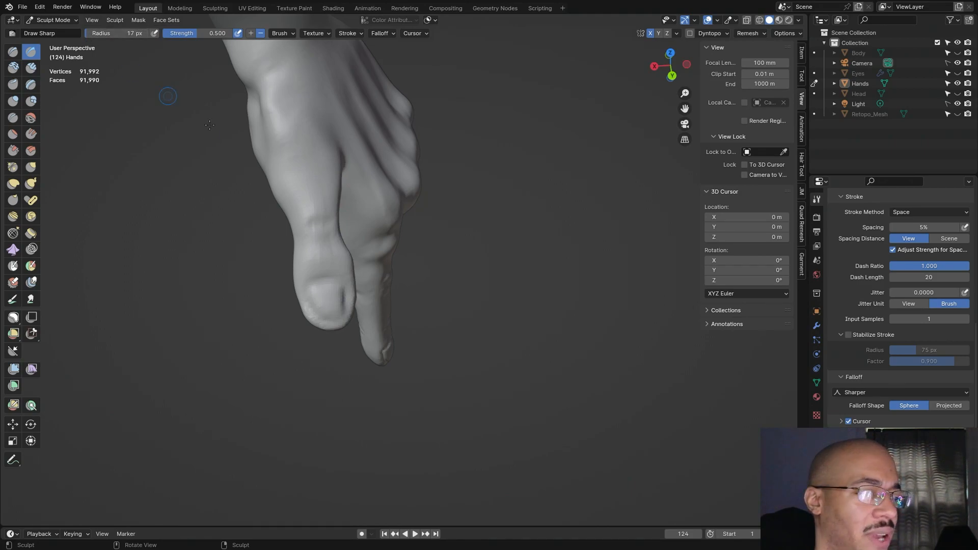
{"action": "scroll", "coordinate": [321, 364], "scroll_direction": "up", "scroll_amount": 4}
{"action": "middle_click_drag", "start_coordinate": [321, 364], "coordinate": [549, 280], "text": "shift"}
{"action": "left_click_drag", "start_coordinate": [415, 240], "coordinate": [333, 259]}
{"action": "mouse_move", "coordinate": [336, 256]}
{"action": "left_mouse_down"}
{"action": "mouse_move", "coordinate": [341, 292]}
{"action": "mouse_move", "coordinate": [379, 334]}
{"action": "mouse_move", "coordinate": [427, 307]}
{"action": "mouse_move", "coordinate": [386, 337]}
{"action": "mouse_move", "coordinate": [428, 288]}
{"action": "mouse_move", "coordinate": [411, 325]}
{"action": "mouse_move", "coordinate": [427, 303]}
{"action": "mouse_move", "coordinate": [423, 250]}
{"action": "mouse_move", "coordinate": [393, 235]}
{"action": "mouse_move", "coordinate": [352, 244]}
{"action": "left_mouse_up"}
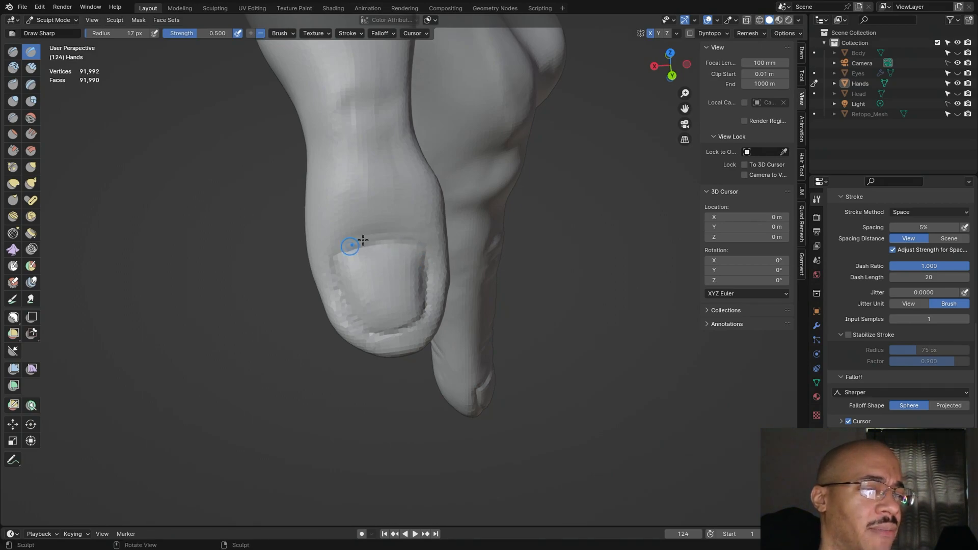
Step: Save the file with the sharpened thumbnail
{"action": "scroll", "coordinate": [431, 216], "scroll_direction": "down", "scroll_amount": 3}
{"action": "mouse_move", "coordinate": [448, 157]}
{"action": "middle_mouse_down"}
{"action": "mouse_move", "coordinate": [428, 219]}
{"action": "mouse_move", "coordinate": [410, 218]}
{"action": "mouse_move", "coordinate": [502, 220]}
{"action": "middle_mouse_up"}
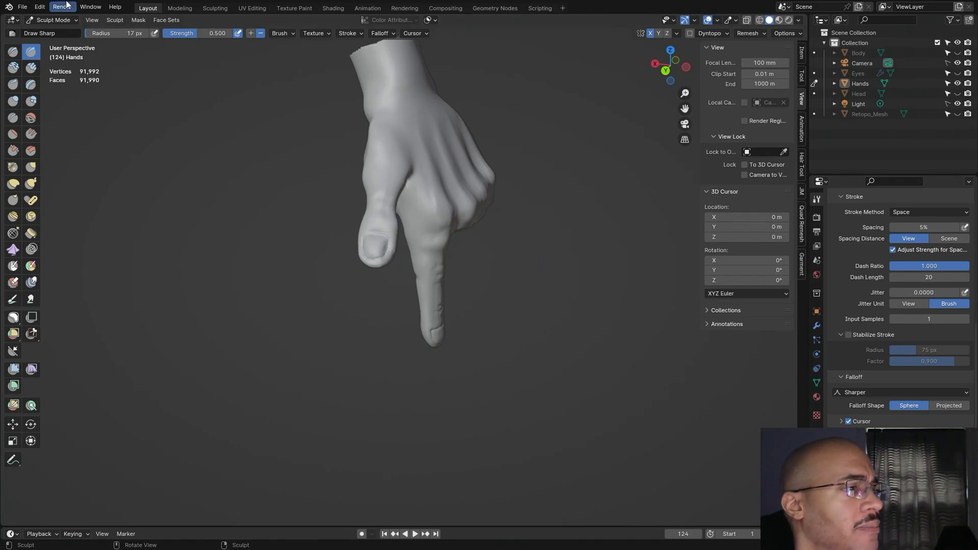
{"action": "left_click", "coordinate": [23, 7]}
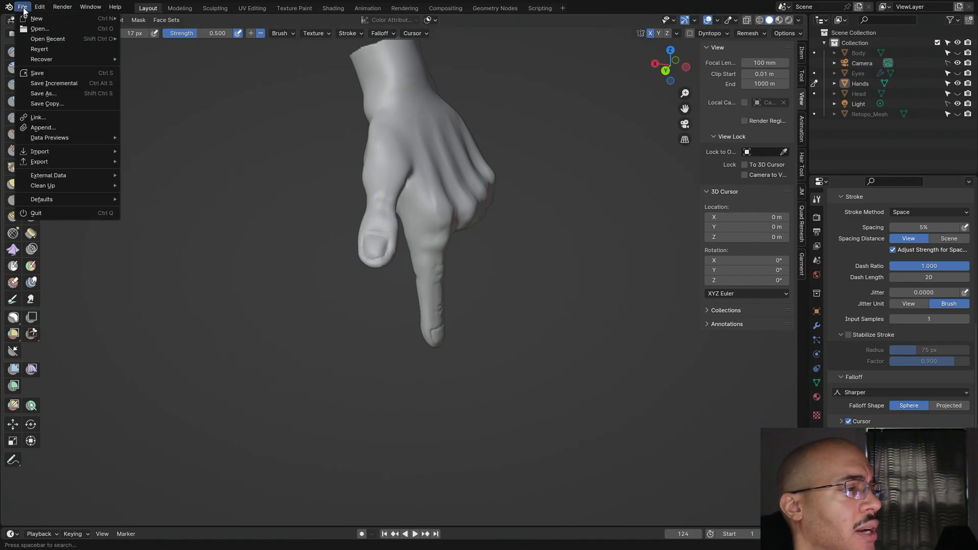
{"action": "left_click", "coordinate": [43, 75]}
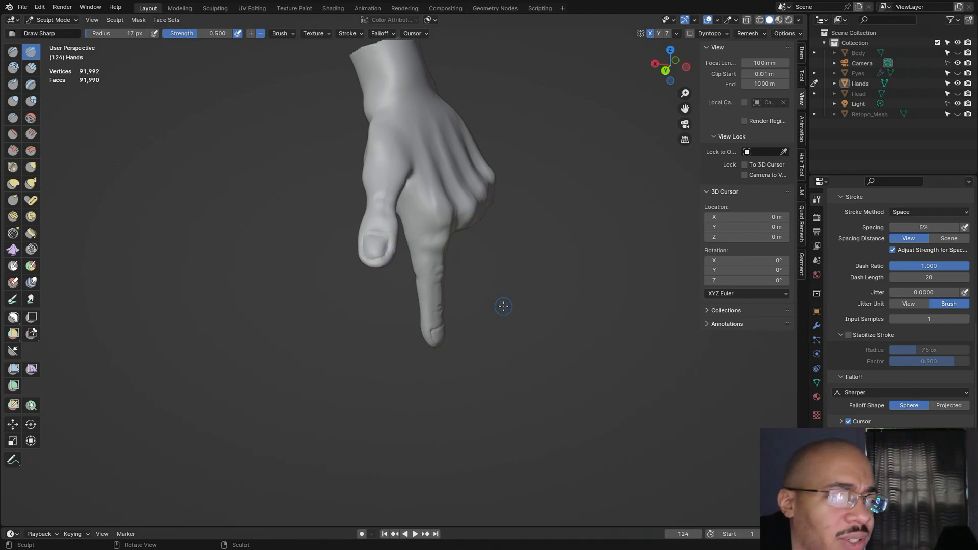
Step: Raise the tendons on the back of the hand with Inflate/Deflate strokes at 17 px radius and 0.198 strength
{"action": "mouse_move", "coordinate": [631, 218]}
{"action": "middle_mouse_down"}
{"action": "mouse_move", "coordinate": [521, 193]}
{"action": "mouse_move", "coordinate": [530, 262]}
{"action": "mouse_move", "coordinate": [607, 225]}
{"action": "mouse_move", "coordinate": [686, 210]}
{"action": "mouse_move", "coordinate": [448, 197]}
{"action": "mouse_move", "coordinate": [543, 199]}
{"action": "mouse_move", "coordinate": [496, 207]}
{"action": "mouse_move", "coordinate": [497, 263]}
{"action": "mouse_move", "coordinate": [535, 203]}
{"action": "middle_mouse_up"}
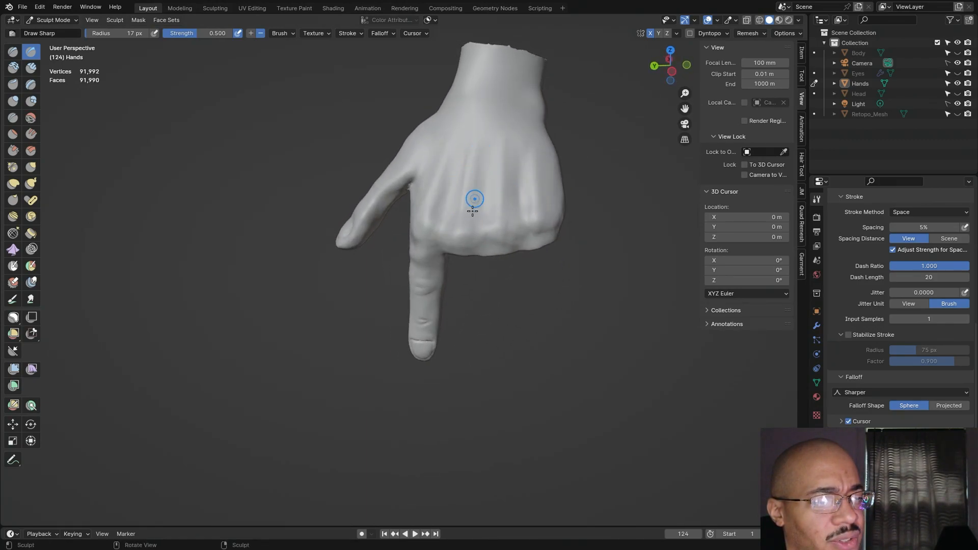
{"action": "mouse_move", "coordinate": [485, 291]}
{"action": "left_mouse_down", "text": "alt"}
{"action": "mouse_move", "coordinate": [510, 245]}
{"action": "mouse_move", "coordinate": [504, 303]}
{"action": "left_mouse_up", "text": "alt"}
{"action": "left_click", "coordinate": [19, 104]}
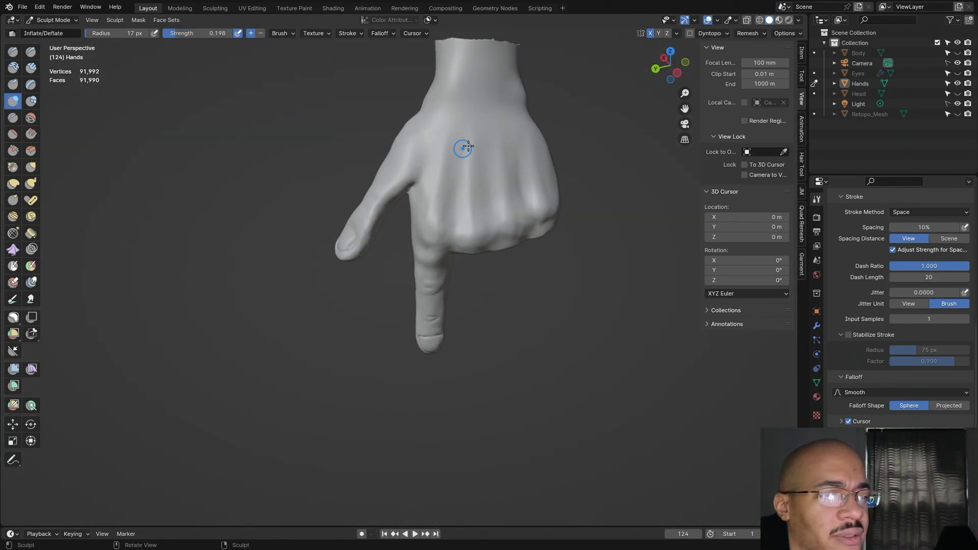
{"action": "left_click_drag", "start_coordinate": [476, 166], "coordinate": [473, 222]}
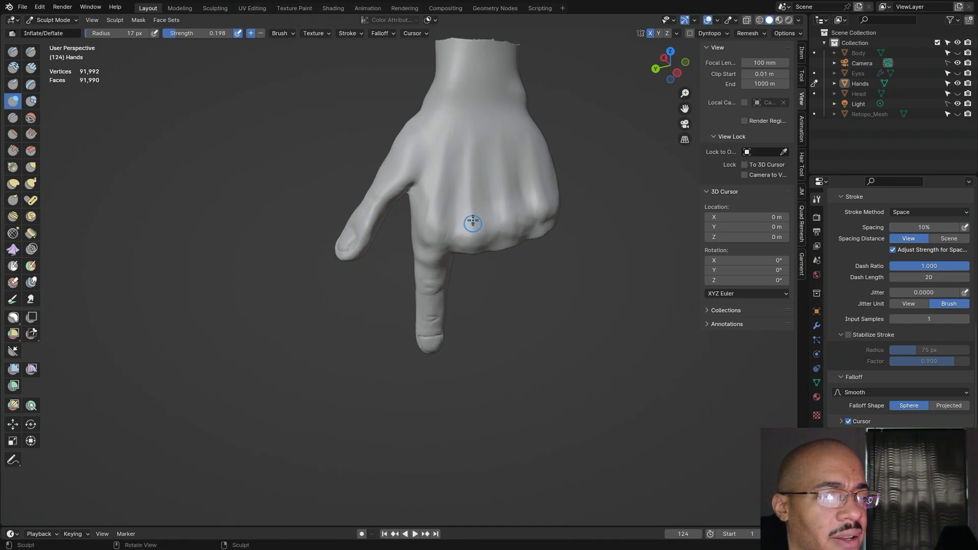
{"action": "left_click_drag", "start_coordinate": [469, 150], "coordinate": [474, 224]}
{"action": "mouse_move", "coordinate": [476, 171]}
{"action": "left_mouse_down"}
{"action": "mouse_move", "coordinate": [473, 163]}
{"action": "mouse_move", "coordinate": [475, 221]}
{"action": "left_mouse_up"}
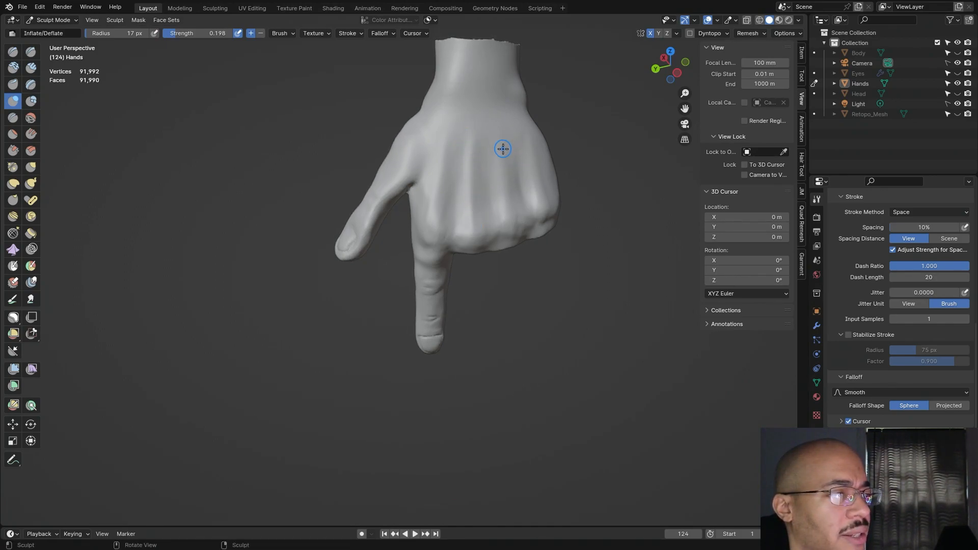
{"action": "mouse_move", "coordinate": [503, 149]}
{"action": "left_mouse_down"}
{"action": "mouse_move", "coordinate": [516, 177]}
{"action": "mouse_move", "coordinate": [539, 183]}
{"action": "mouse_move", "coordinate": [542, 194]}
{"action": "left_mouse_up"}
{"action": "left_click_drag", "start_coordinate": [450, 143], "coordinate": [441, 190]}
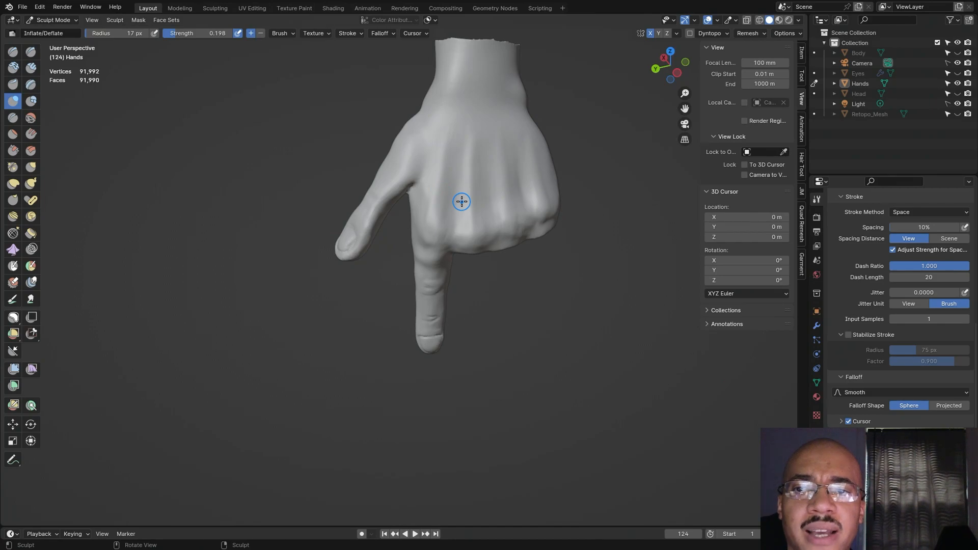
Step: Check the hand from below and above, and save the file with the raised tendons
{"action": "mouse_move", "coordinate": [540, 290]}
{"action": "middle_mouse_down"}
{"action": "mouse_move", "coordinate": [561, 269]}
{"action": "mouse_move", "coordinate": [492, 262]}
{"action": "middle_mouse_up"}
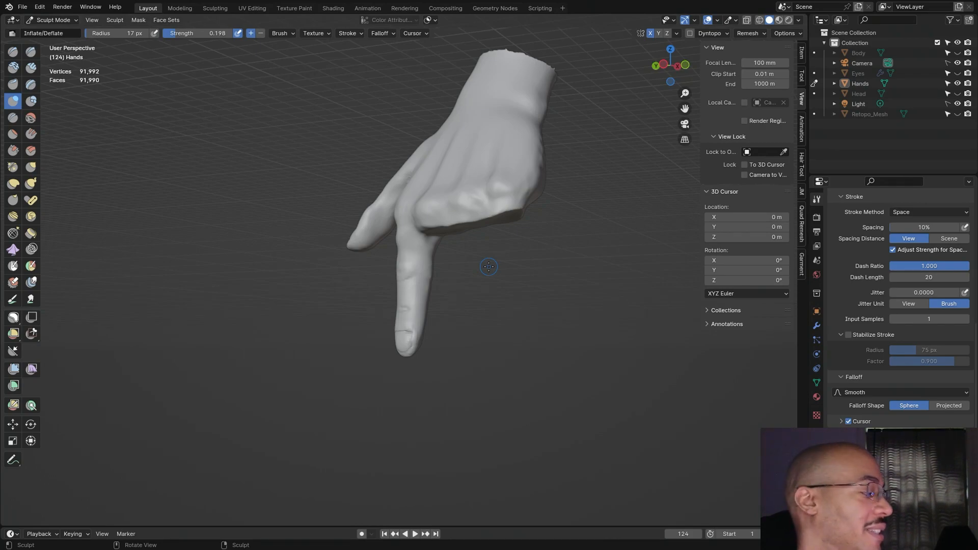
{"action": "middle_click_drag", "start_coordinate": [490, 267], "coordinate": [632, 380]}
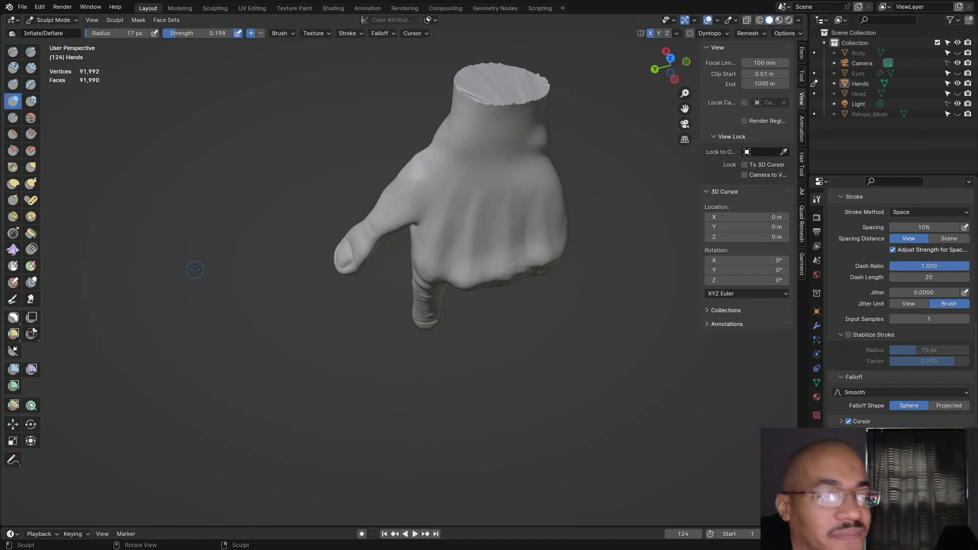
{"action": "left_click", "coordinate": [22, 7]}
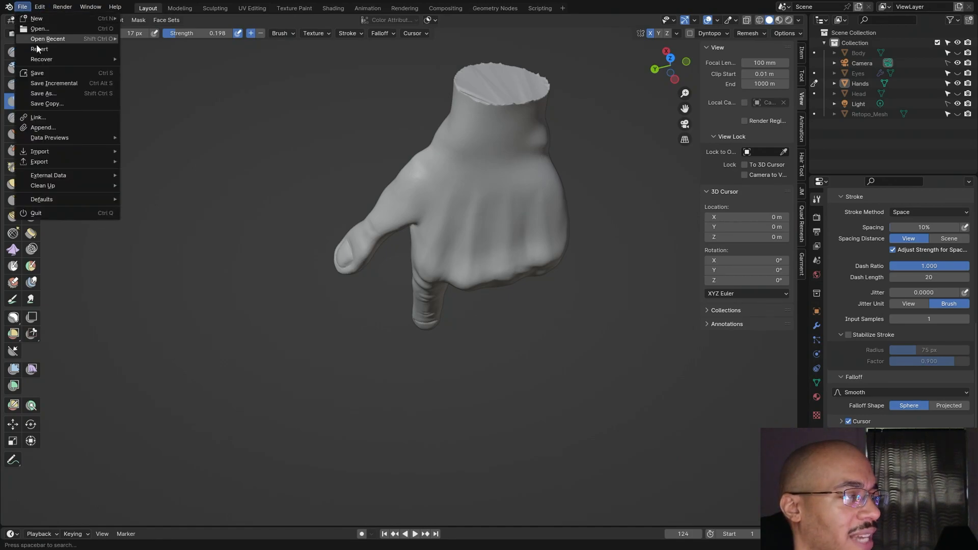
{"action": "left_click", "coordinate": [42, 74]}
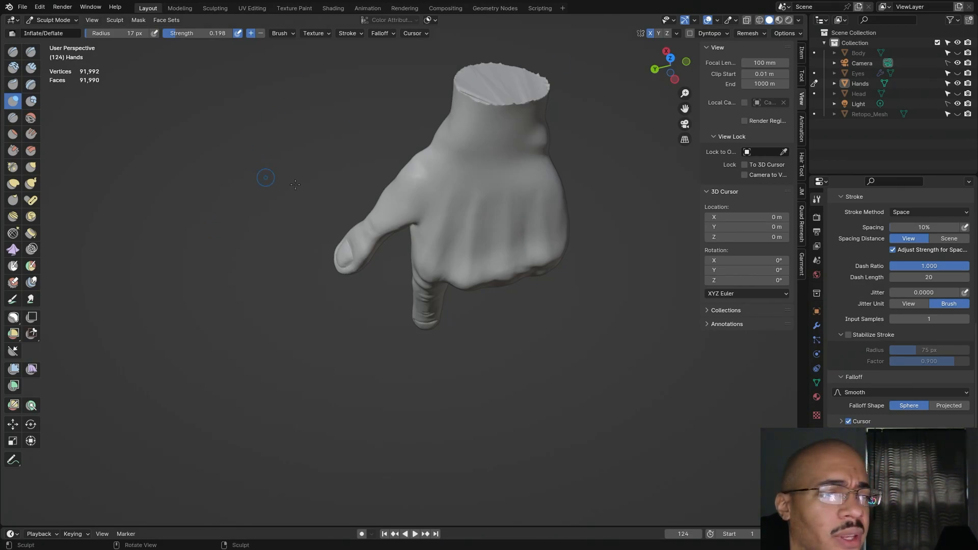
{"action": "mouse_move", "coordinate": [636, 344]}
{"action": "middle_mouse_down"}
{"action": "mouse_move", "coordinate": [626, 312]}
{"action": "mouse_move", "coordinate": [571, 290]}
{"action": "mouse_move", "coordinate": [571, 309]}
{"action": "mouse_move", "coordinate": [492, 298]}
{"action": "mouse_move", "coordinate": [461, 293]}
{"action": "mouse_move", "coordinate": [490, 275]}
{"action": "mouse_move", "coordinate": [416, 268]}
{"action": "mouse_move", "coordinate": [447, 275]}
{"action": "middle_mouse_up"}
{"action": "scroll", "coordinate": [571, 309], "scroll_direction": "down", "scroll_amount": 3}
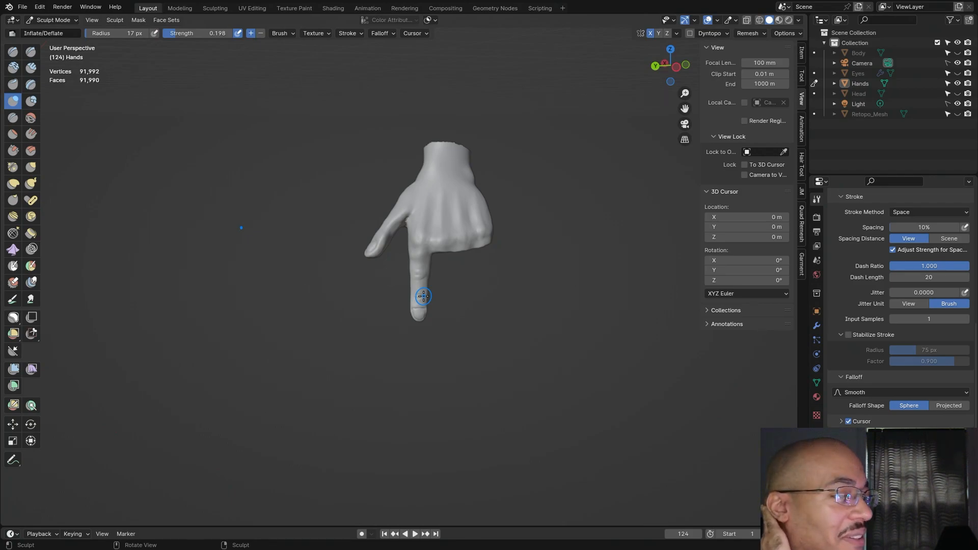
{"action": "scroll", "coordinate": [452, 300], "scroll_direction": "up", "scroll_amount": 4}
{"action": "mouse_move", "coordinate": [506, 325]}
{"action": "middle_mouse_down"}
{"action": "mouse_move", "coordinate": [375, 313]}
{"action": "mouse_move", "coordinate": [608, 368]}
{"action": "mouse_move", "coordinate": [498, 368]}
{"action": "mouse_move", "coordinate": [491, 343]}
{"action": "mouse_move", "coordinate": [520, 328]}
{"action": "middle_mouse_up"}
{"action": "scroll", "coordinate": [523, 326], "scroll_direction": "down", "scroll_amount": 5}
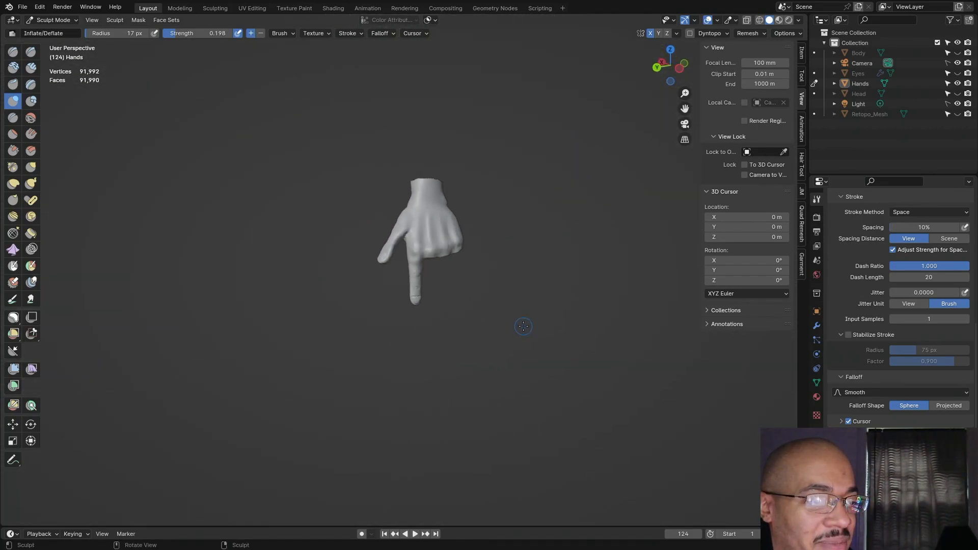